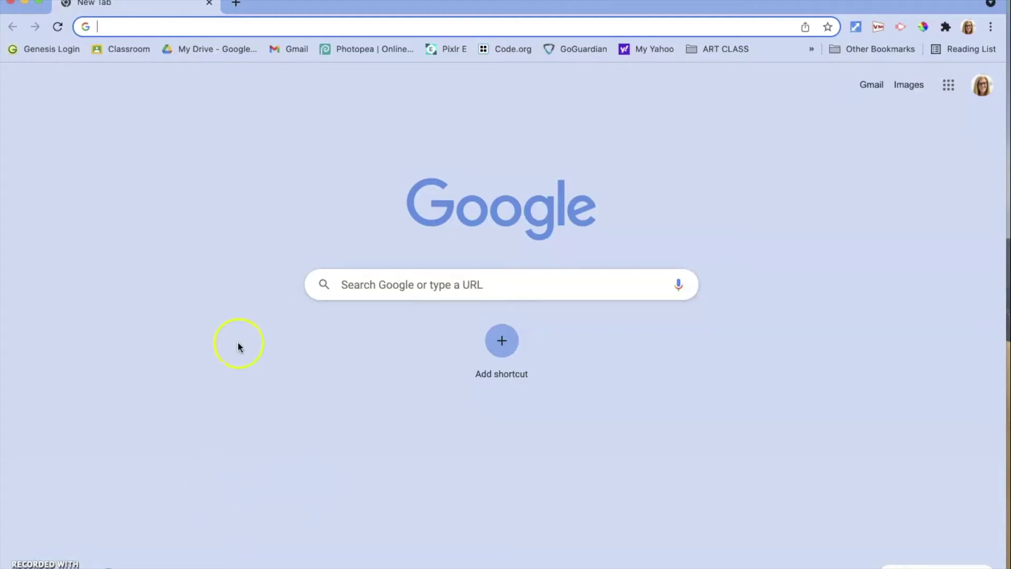
Step: Search Google for "roller coaster" and show the image results
{"action": "left_click", "coordinate": [389, 285]}
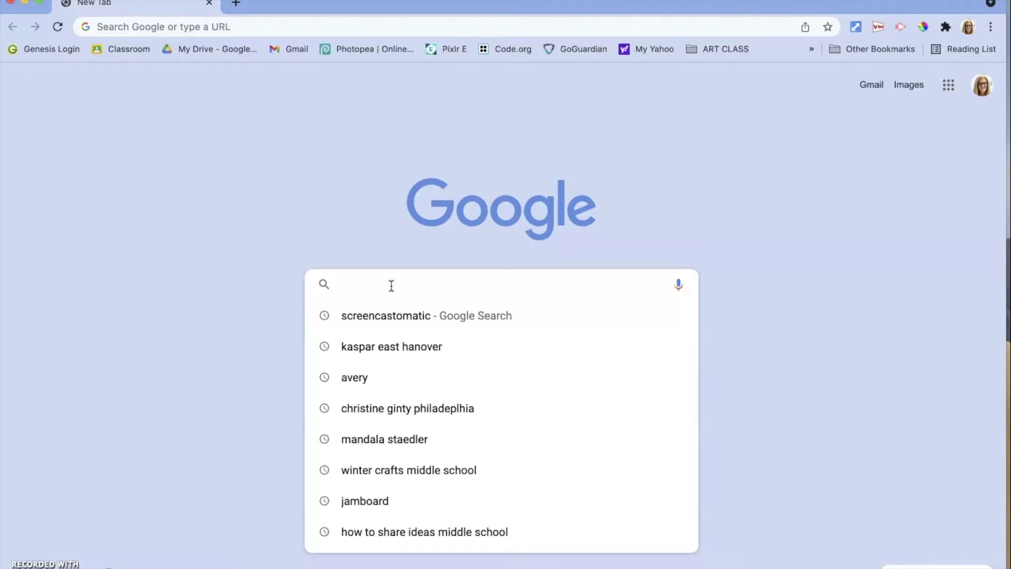
{"action": "type", "text": "r"}
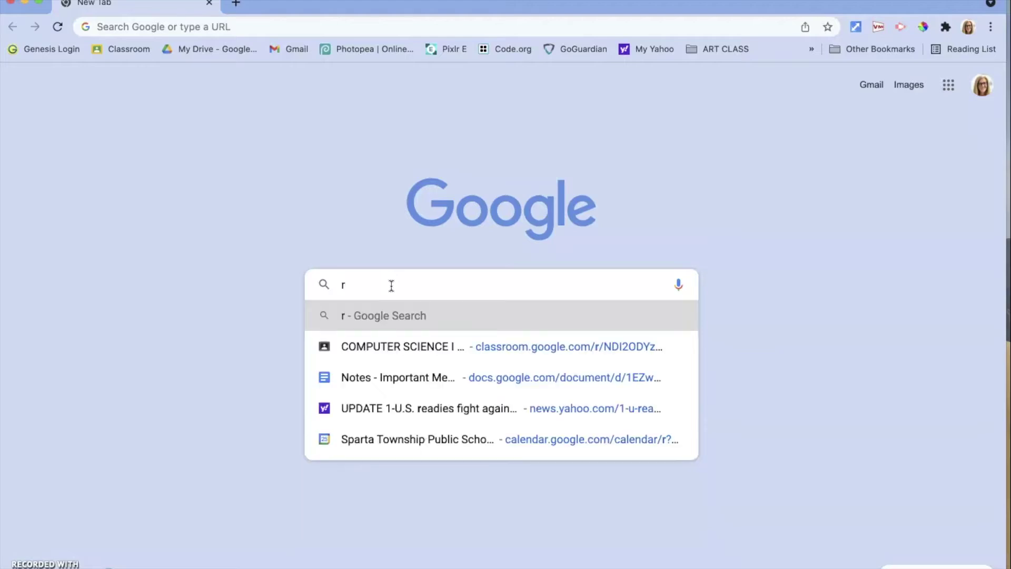
{"action": "type", "text": "oller"}
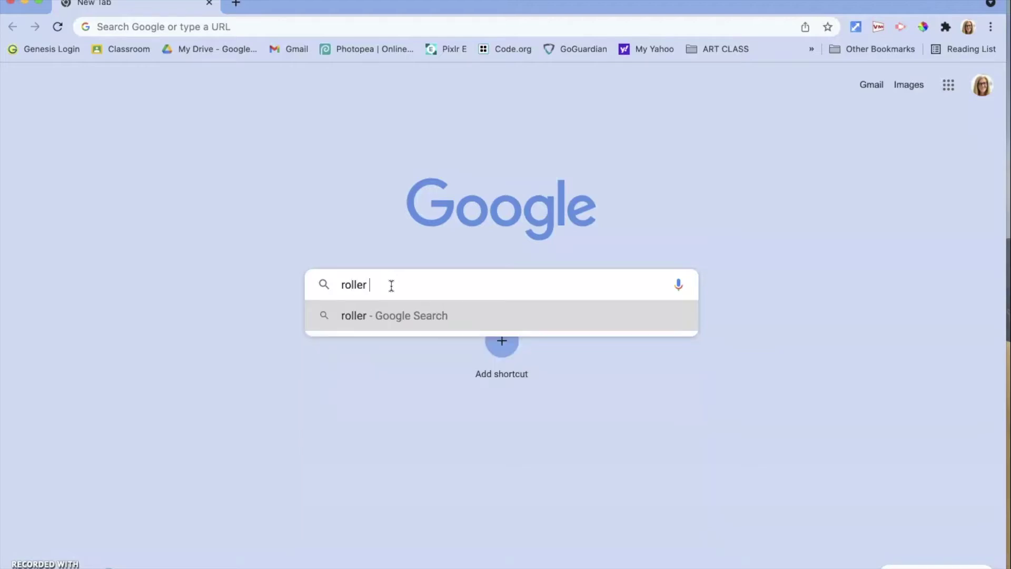
{"action": "type", "text": " coaster"}
{"action": "key", "text": "Return"}
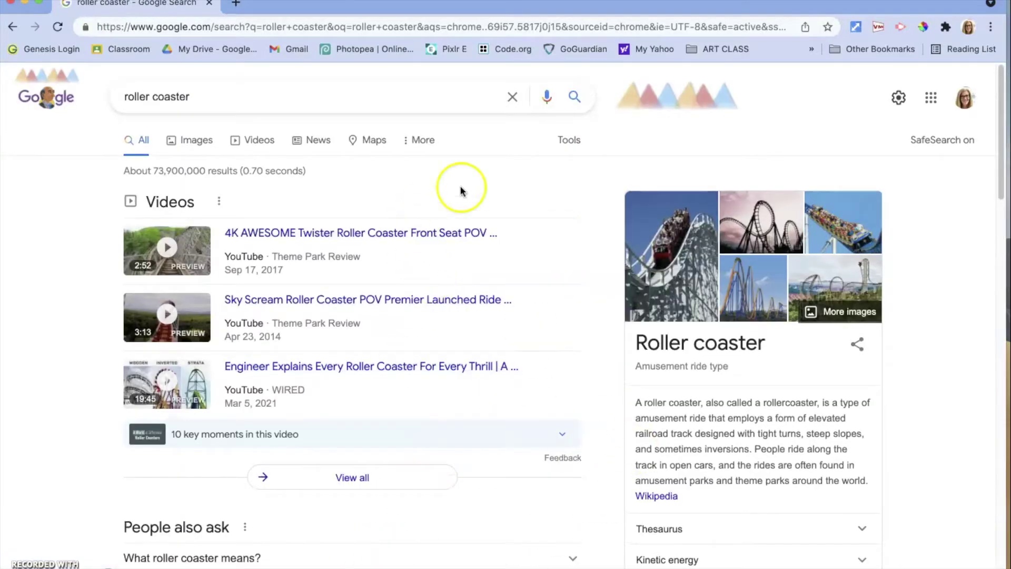
{"action": "left_click", "coordinate": [196, 141]}
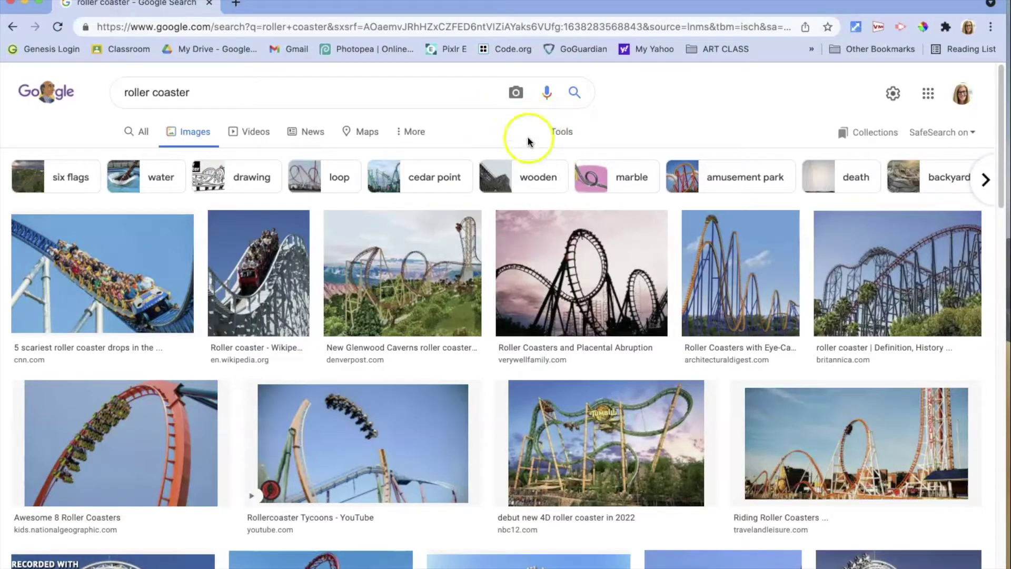
Step: Filter the roller coaster image results to the Large size
{"action": "left_click", "coordinate": [557, 138]}
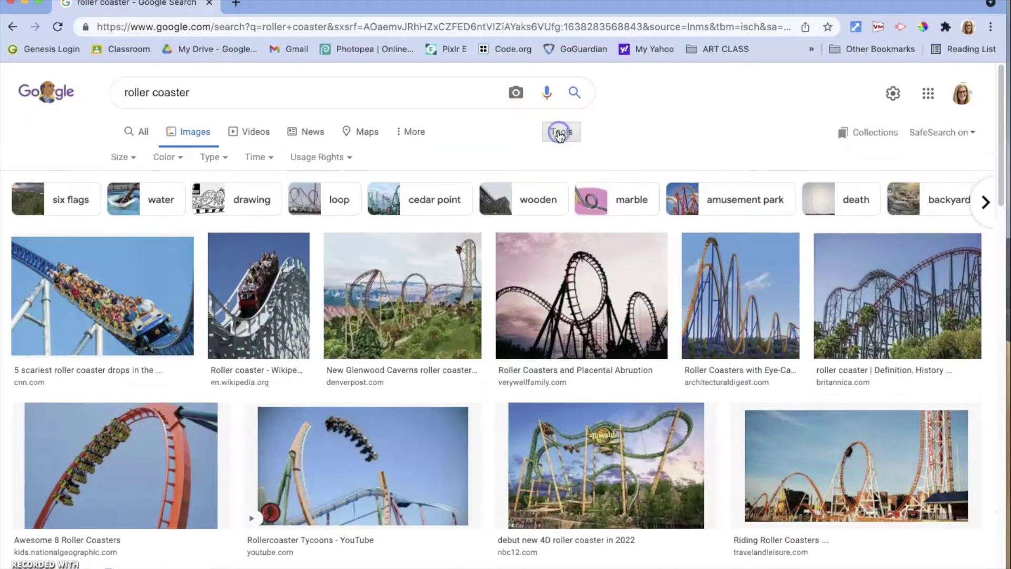
{"action": "left_click", "coordinate": [135, 156]}
{"action": "left_click", "coordinate": [131, 201]}
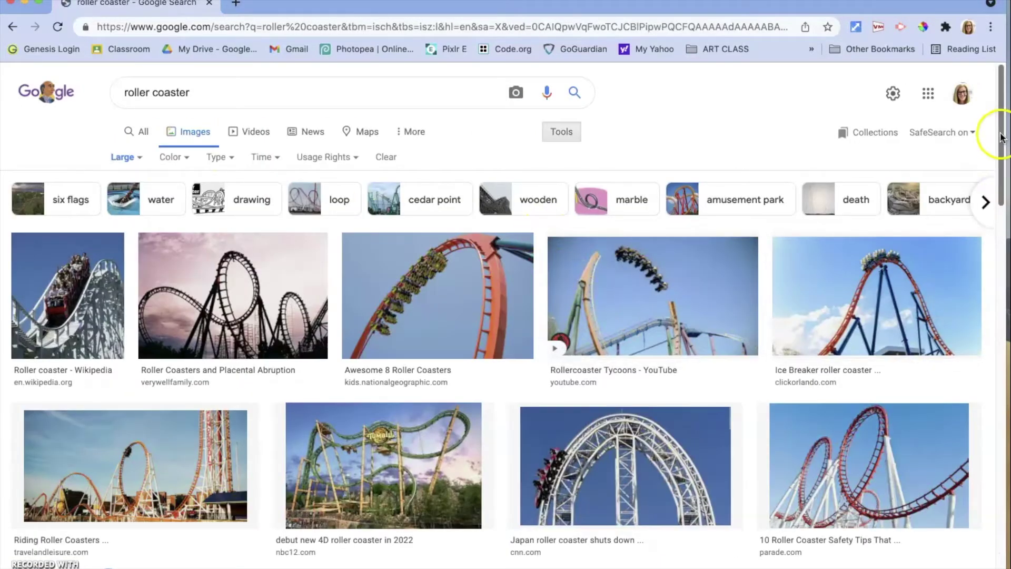
Step: Open the HowStuffWorks roller coaster photo with the yellow track at full size in a new browser tab and switch to it
{"action": "left_click_drag", "start_coordinate": [1002, 134], "coordinate": [1005, 394]}
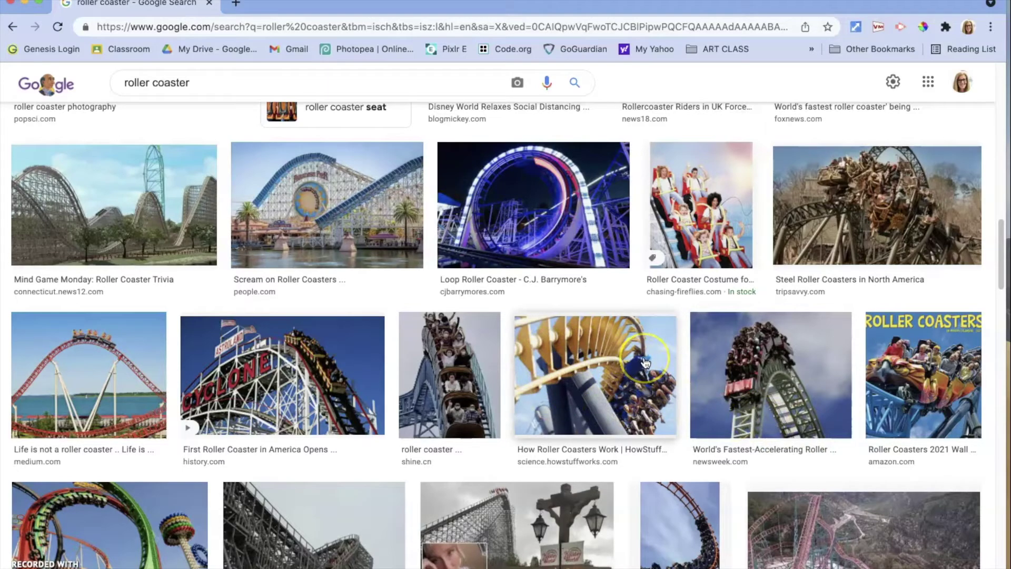
{"action": "left_click", "coordinate": [623, 357]}
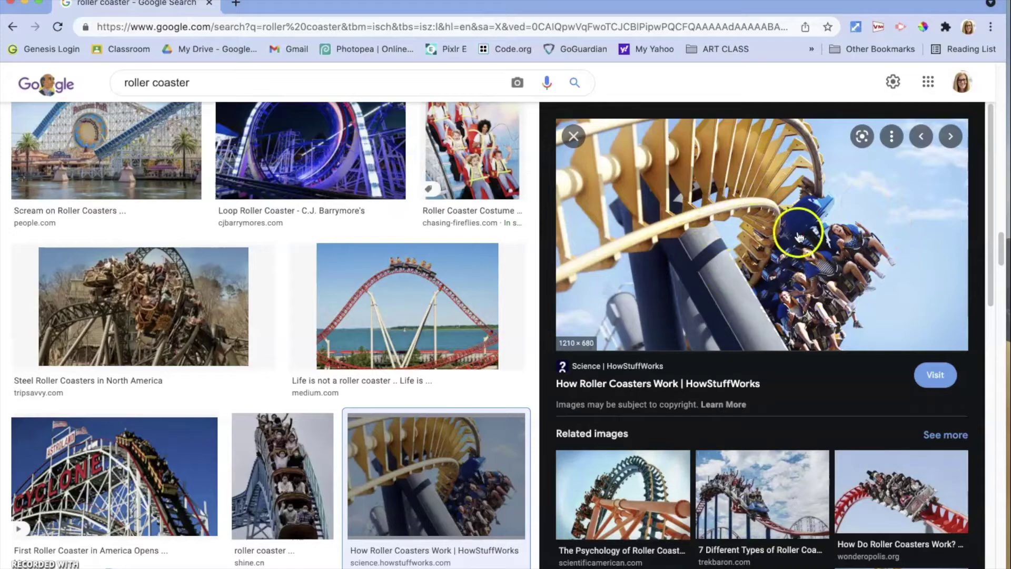
{"action": "right_click", "coordinate": [800, 235]}
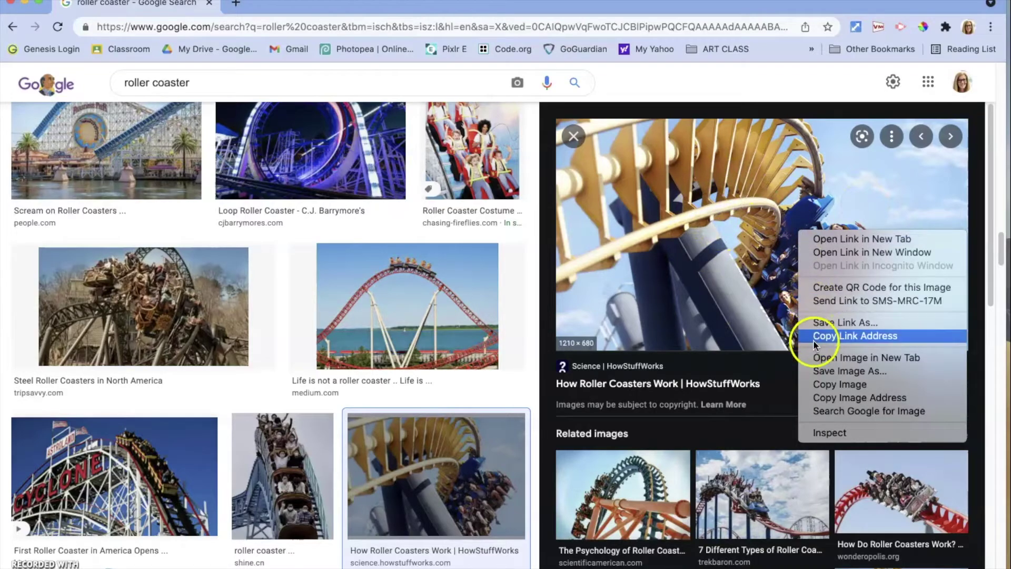
{"action": "left_click", "coordinate": [818, 361]}
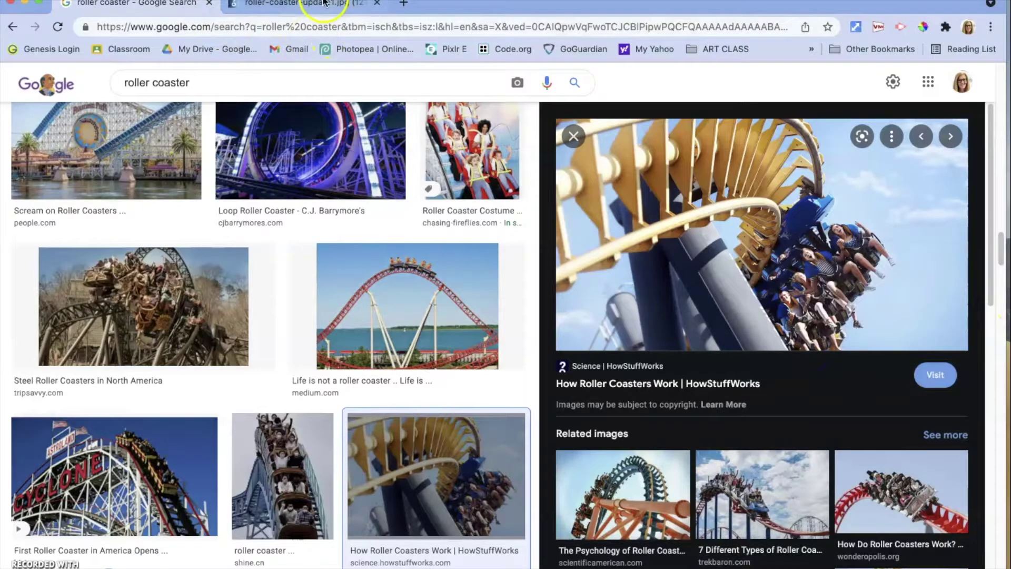
{"action": "left_click", "coordinate": [323, 4]}
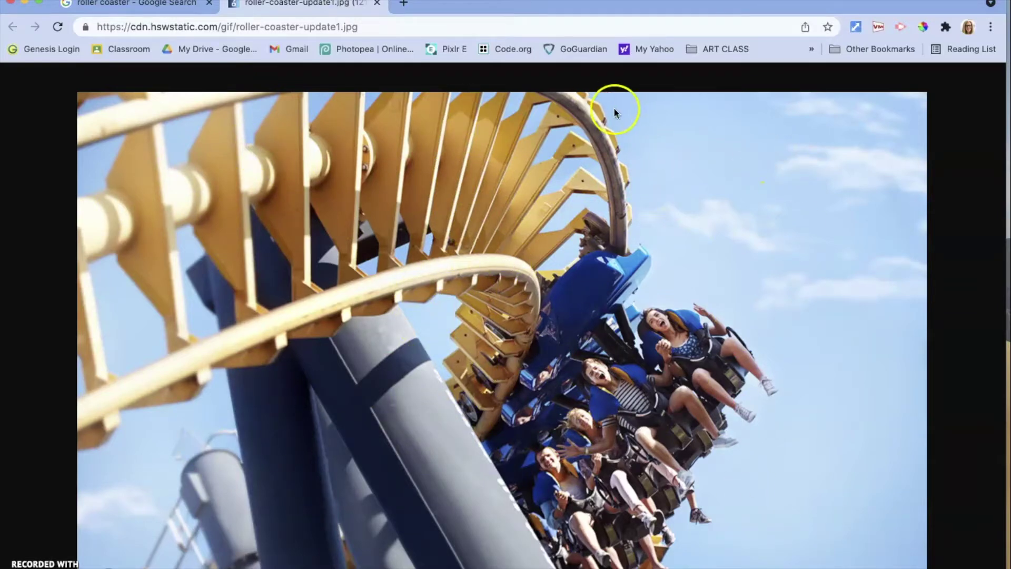
Step: Save the full-size photo as roller-coaster-update1 in a new Desktop folder named mandala, and close the image's tab
{"action": "right_click", "coordinate": [557, 233]}
{"action": "left_click", "coordinate": [606, 254]}
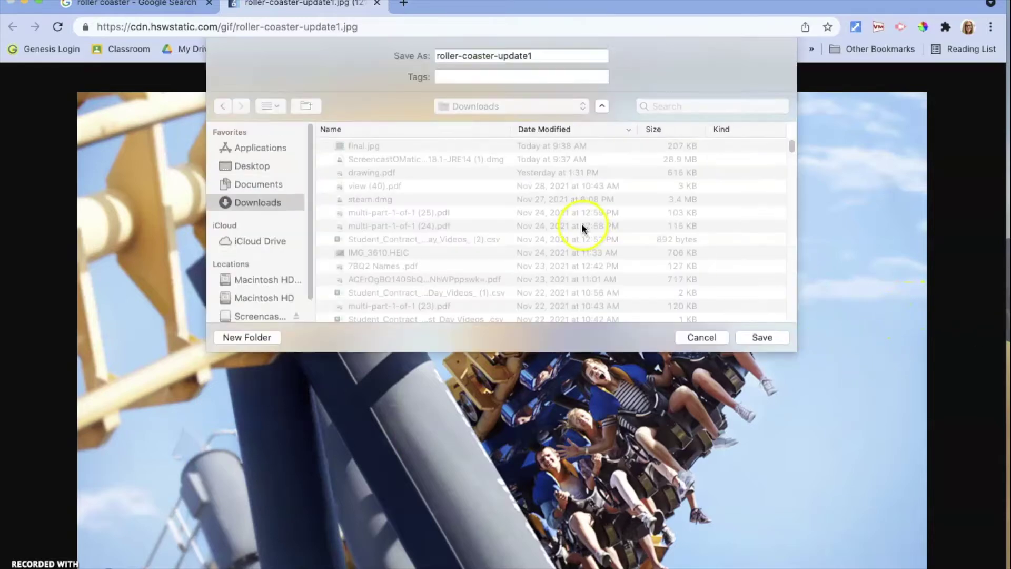
{"action": "left_click", "coordinate": [261, 166]}
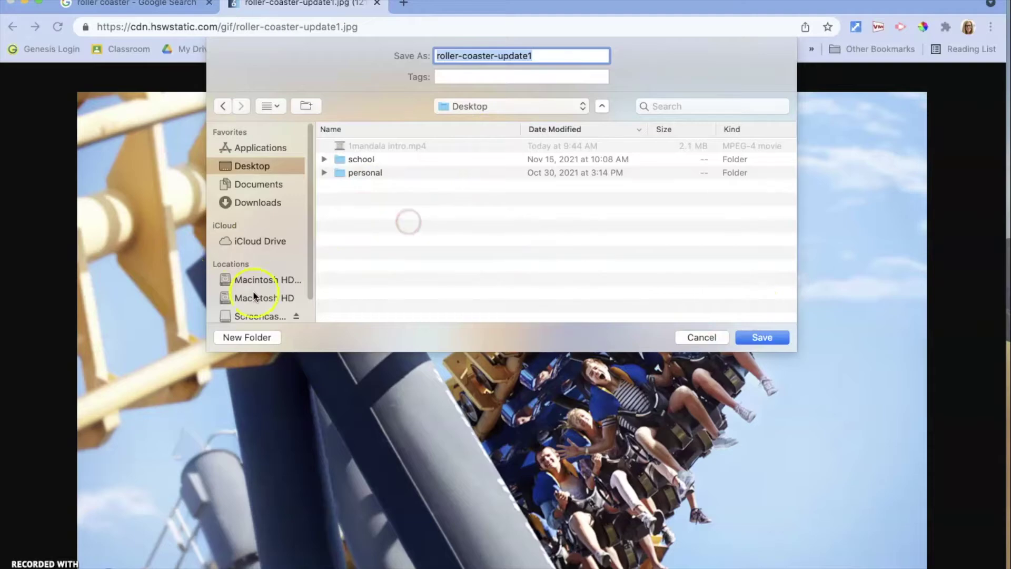
{"action": "left_click", "coordinate": [255, 337]}
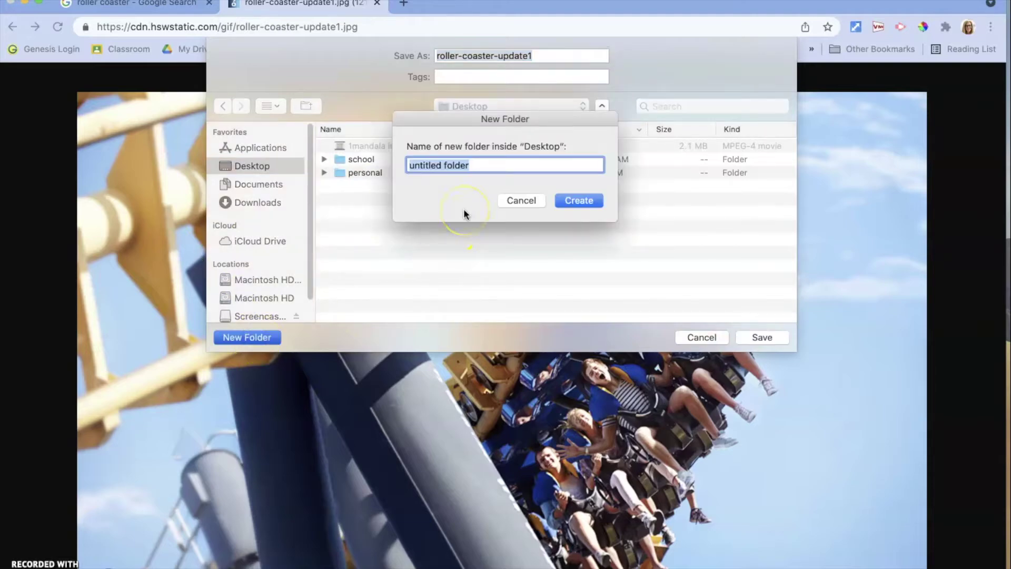
{"action": "type", "text": "mandala"}
{"action": "left_click", "coordinate": [580, 200]}
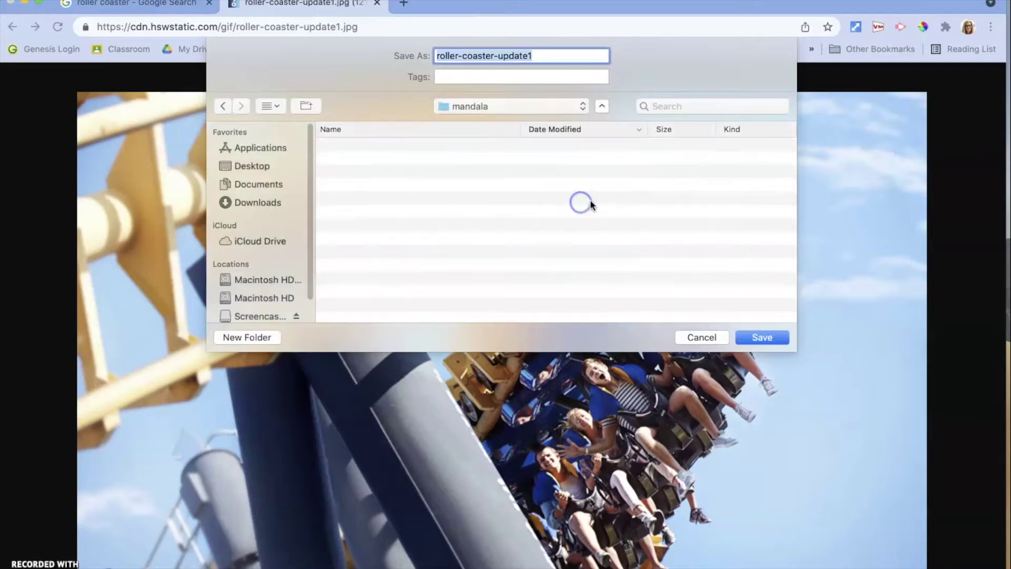
{"action": "left_click", "coordinate": [754, 340]}
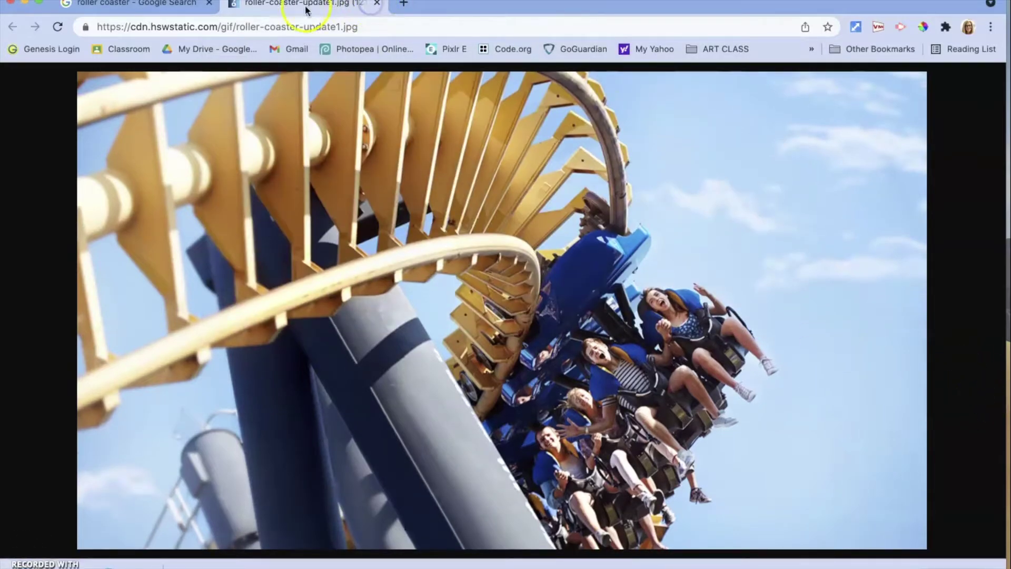
{"action": "left_click", "coordinate": [377, 4]}
Step: Replace the image search with "barbeque"
{"action": "scroll", "coordinate": [347, 149], "scroll_direction": "down", "scroll_amount": 5}
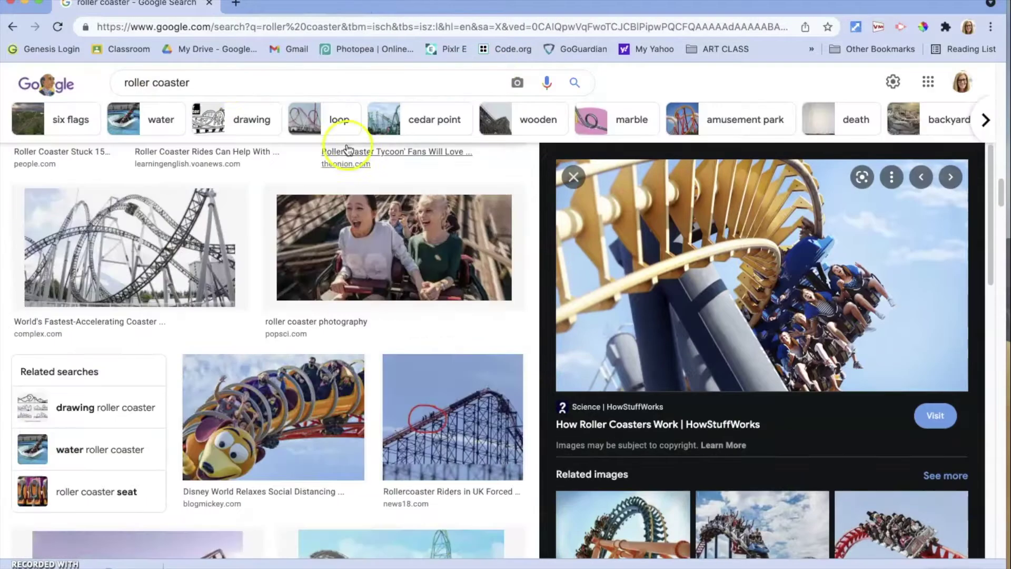
{"action": "triple_click", "coordinate": [225, 81]}
{"action": "type", "text": "b"}
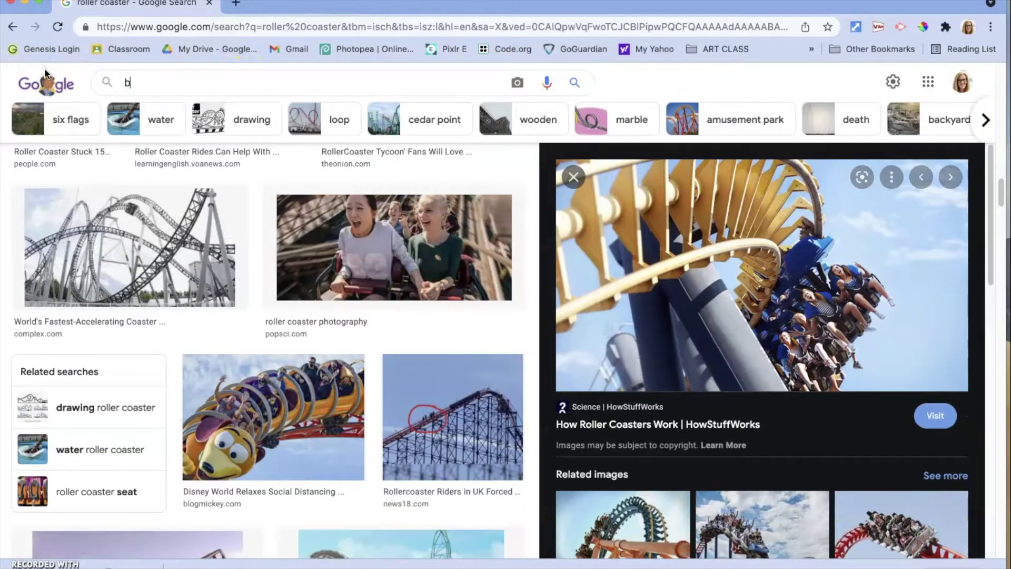
{"action": "type", "text": "arb"}
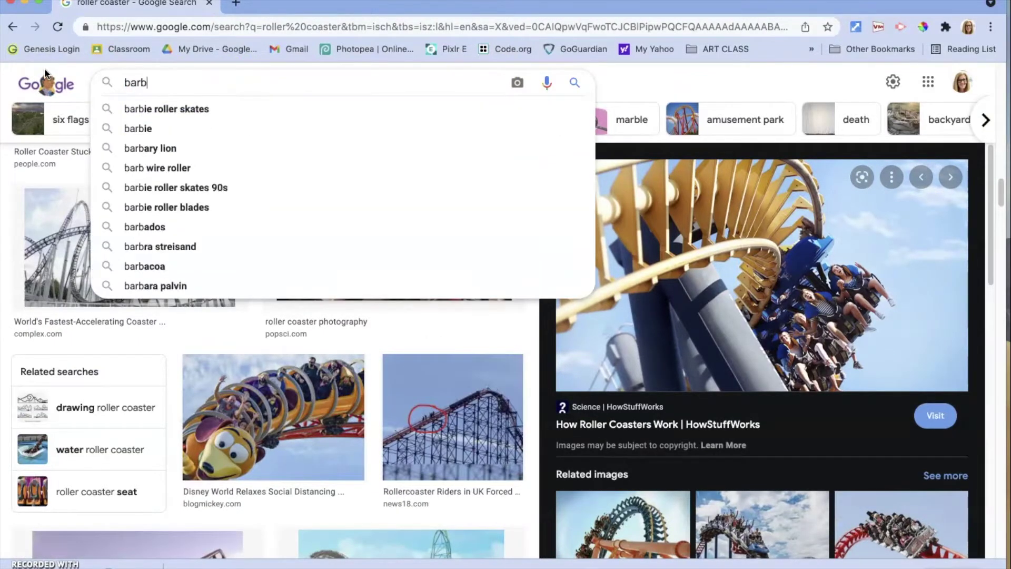
{"action": "type", "text": "e"}
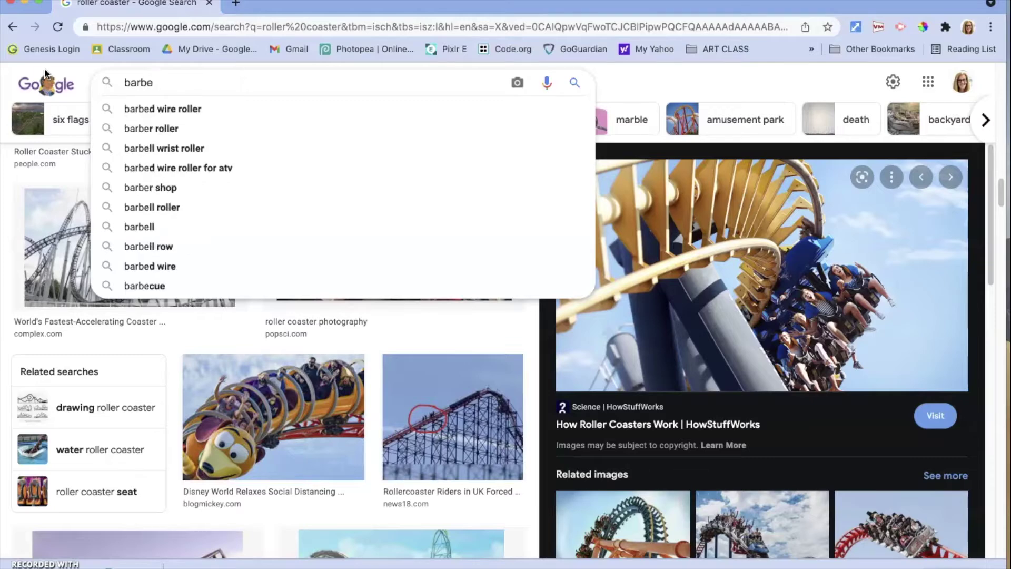
{"action": "type", "text": "que"}
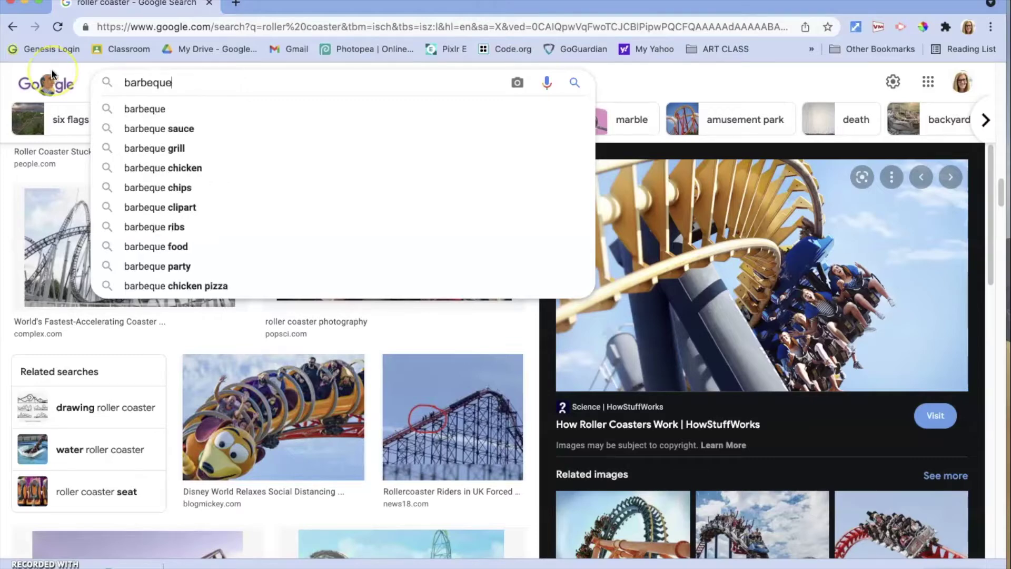
{"action": "key", "text": "Return"}
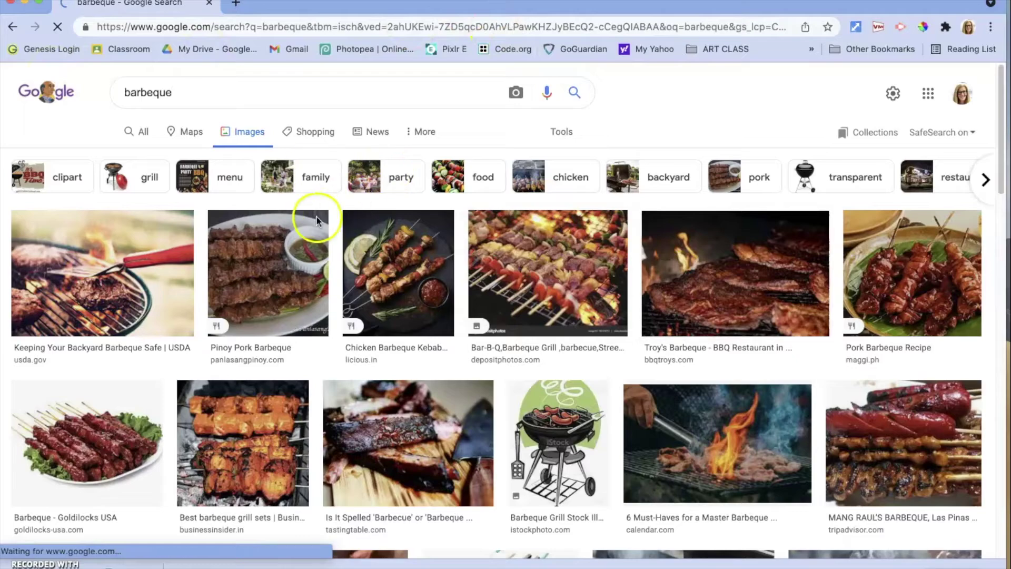
Step: Filter the barbeque image results to the Large size
{"action": "left_click", "coordinate": [561, 131]}
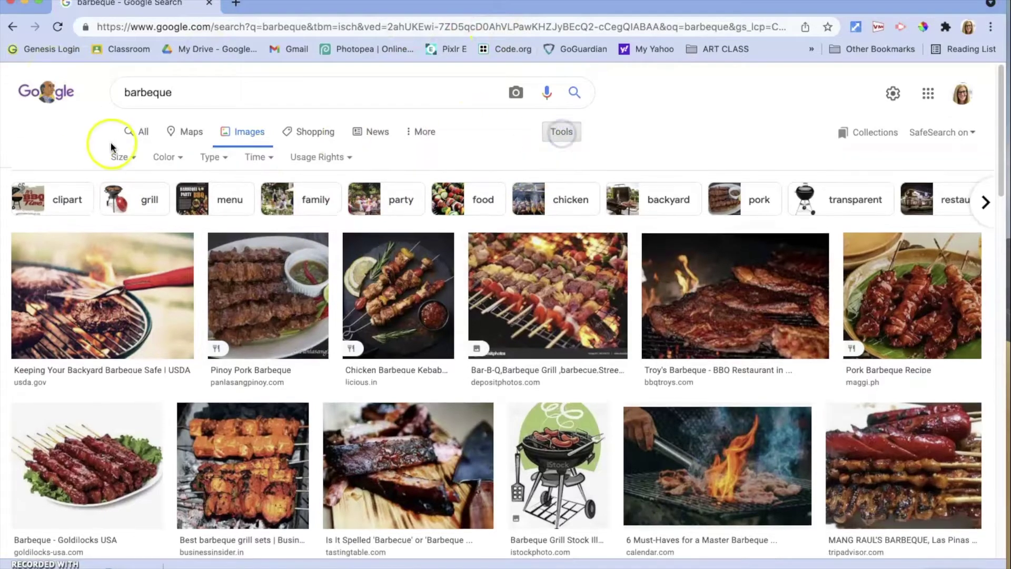
{"action": "left_click", "coordinate": [117, 156]}
{"action": "left_click", "coordinate": [131, 201]}
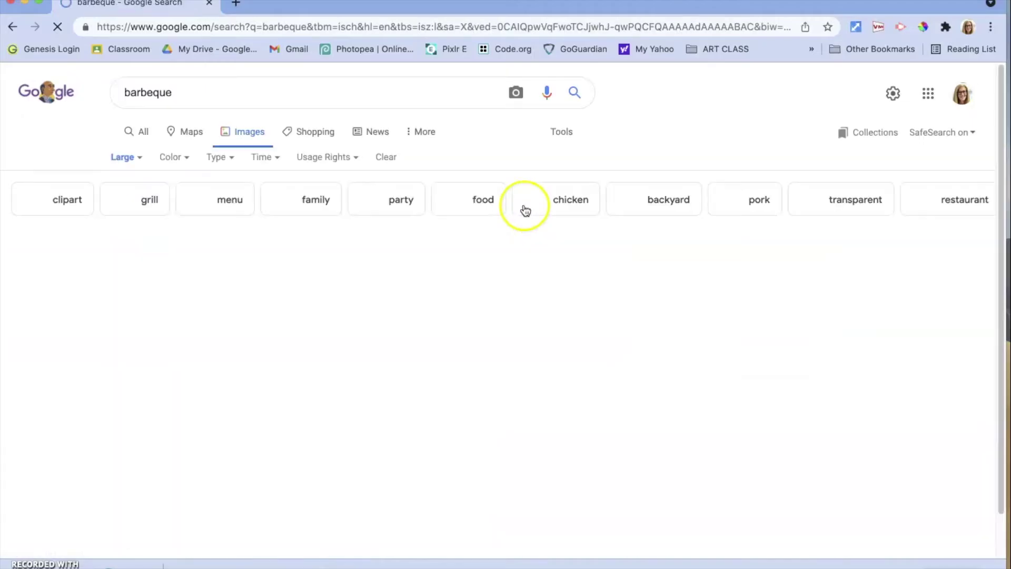
Step: Look through the large barbeque image results for a colourful, detailed food photo suited to the project
{"action": "scroll", "coordinate": [560, 385], "scroll_direction": "down", "scroll_amount": 3}
{"action": "scroll", "coordinate": [561, 389], "scroll_direction": "down", "scroll_amount": 8}
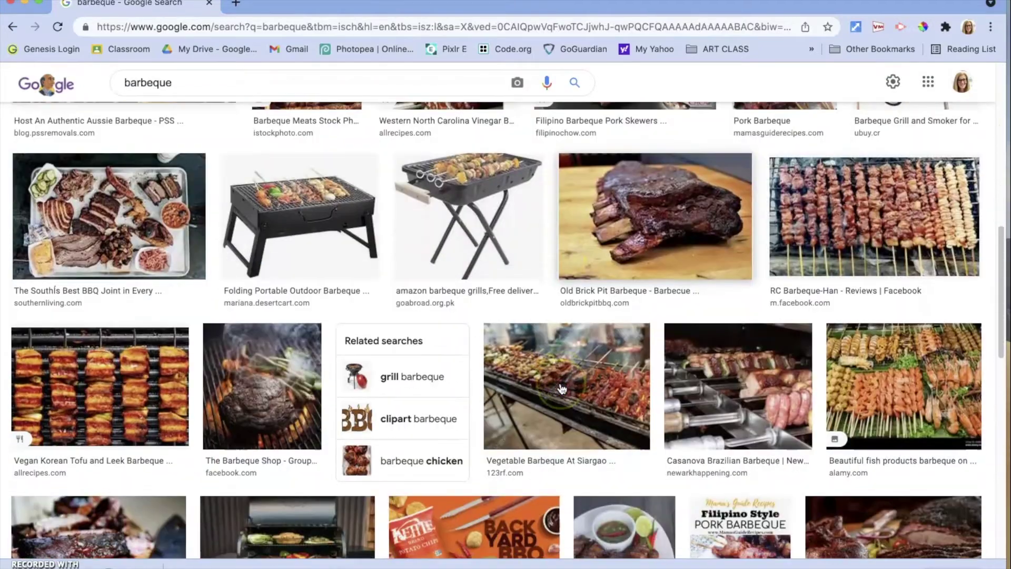
{"action": "scroll", "coordinate": [561, 389], "scroll_direction": "up", "scroll_amount": 7}
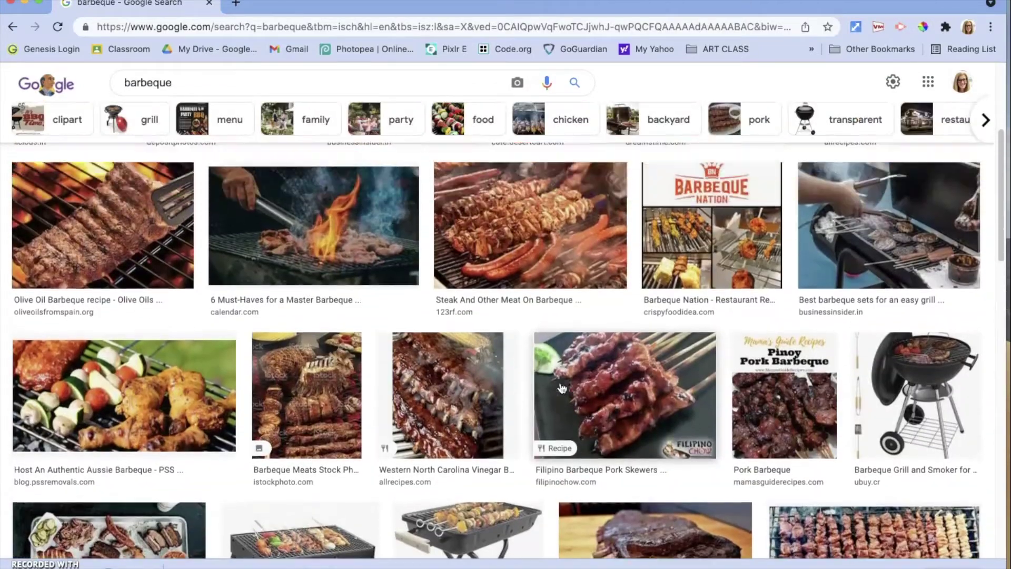
{"action": "scroll", "coordinate": [562, 388], "scroll_direction": "up", "scroll_amount": 3}
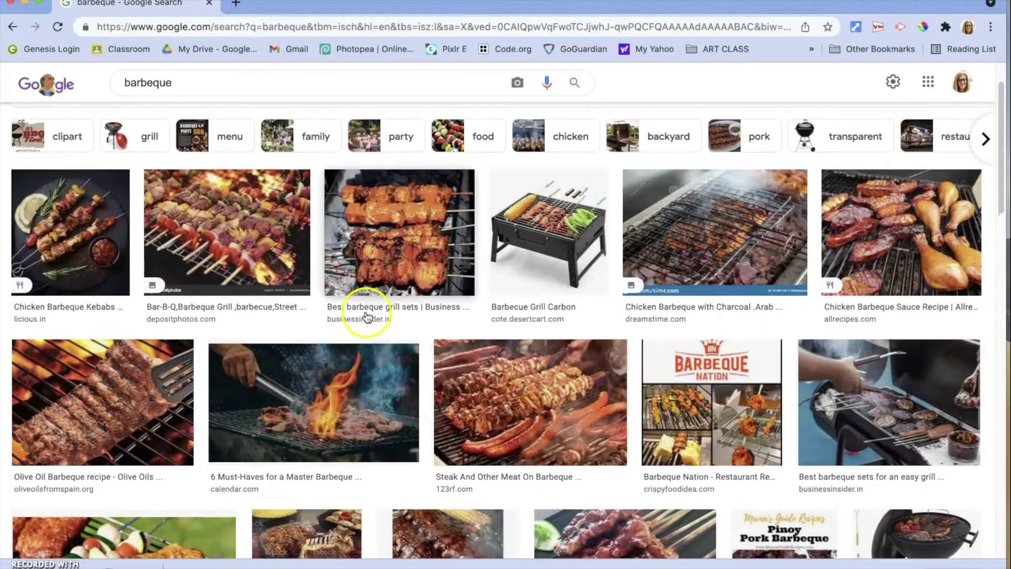
{"action": "scroll", "coordinate": [538, 284], "scroll_direction": "down", "scroll_amount": 7}
{"action": "scroll", "coordinate": [540, 285], "scroll_direction": "down", "scroll_amount": 12}
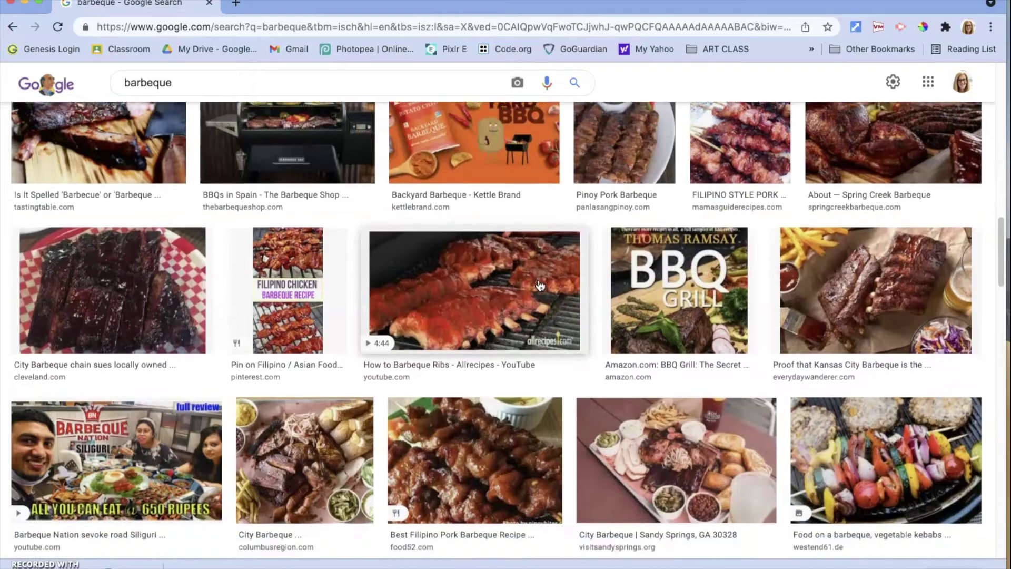
{"action": "scroll", "coordinate": [541, 285], "scroll_direction": "down", "scroll_amount": 1}
{"action": "scroll", "coordinate": [540, 285], "scroll_direction": "down", "scroll_amount": 3}
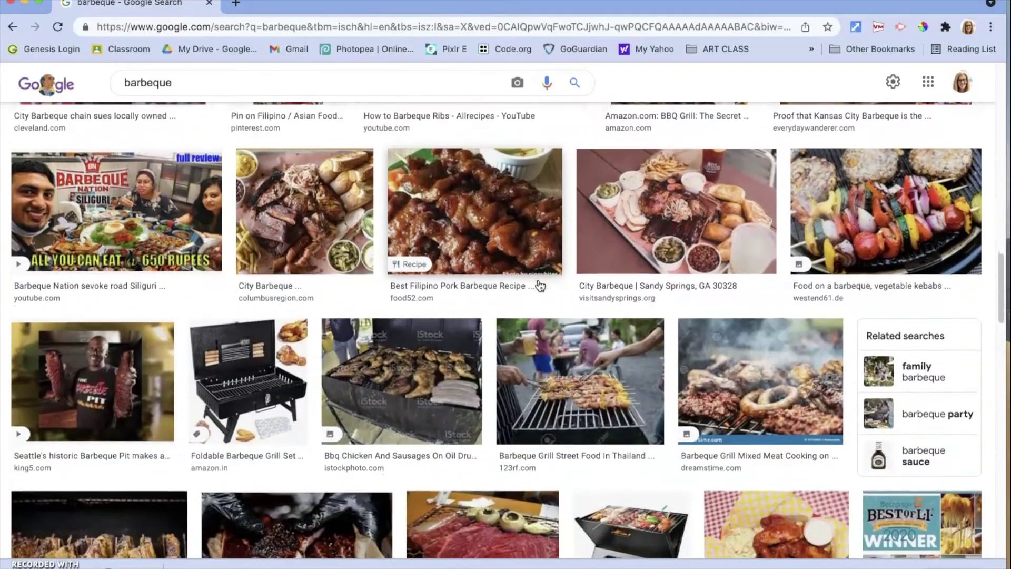
{"action": "left_click", "coordinate": [939, 239]}
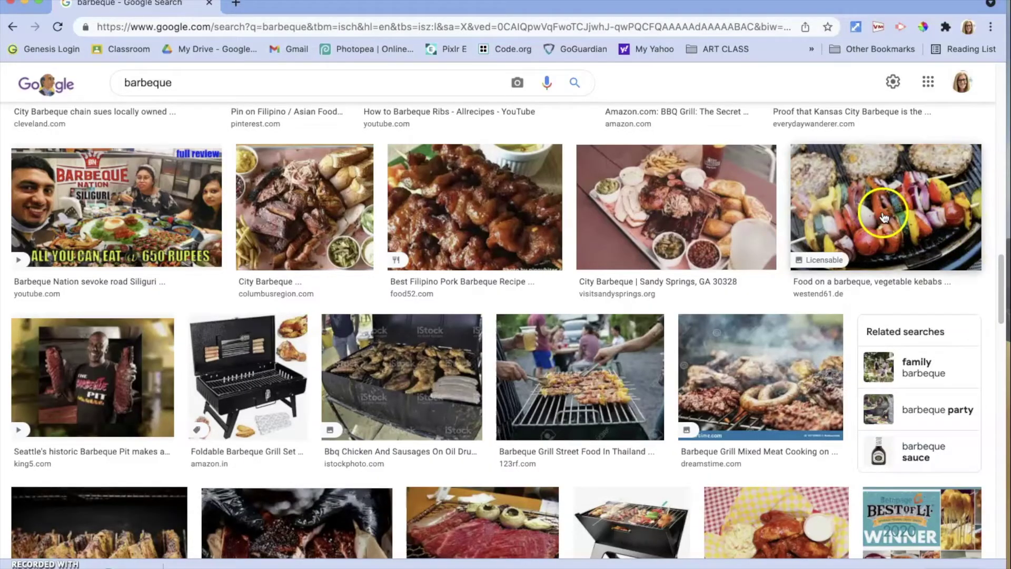
{"action": "scroll", "coordinate": [582, 388], "scroll_direction": "down", "scroll_amount": 5}
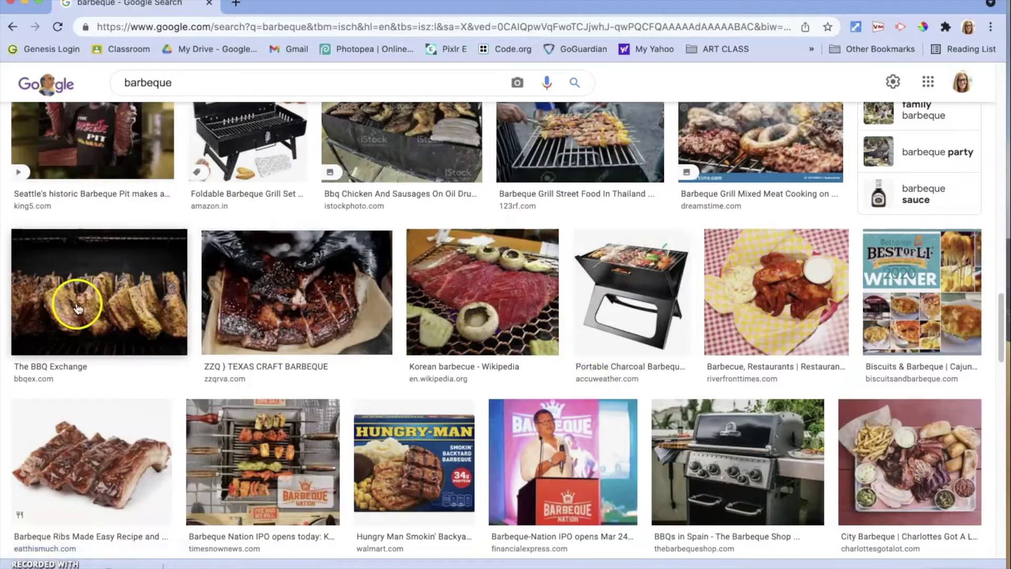
{"action": "scroll", "coordinate": [559, 321], "scroll_direction": "down", "scroll_amount": 6}
{"action": "scroll", "coordinate": [560, 326], "scroll_direction": "down", "scroll_amount": 1}
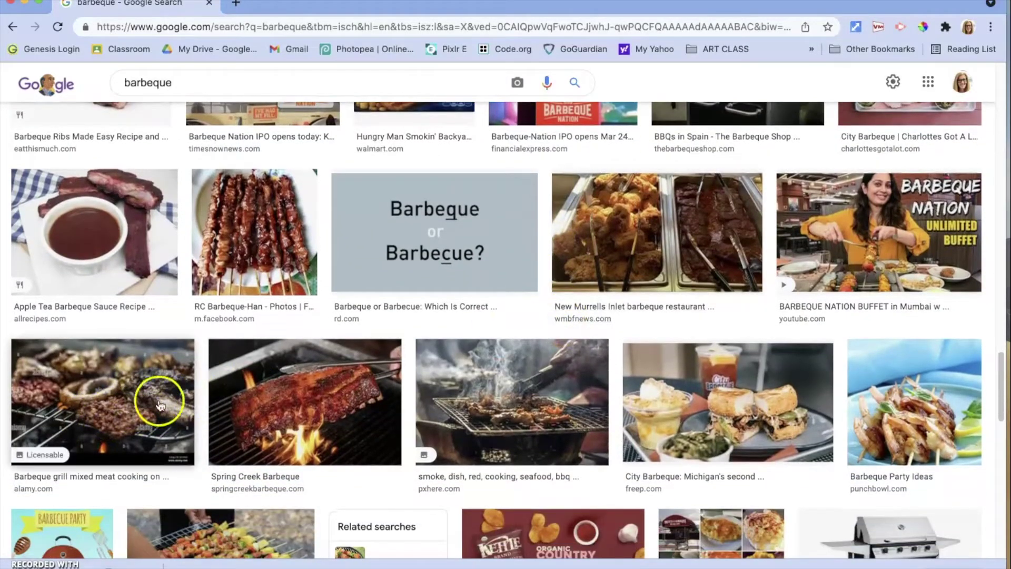
Step: Preview the Alamy mixed-meat grill photo, dismiss it, and preview Restaurant India's lava stone bbq photo instead
{"action": "left_click", "coordinate": [121, 405]}
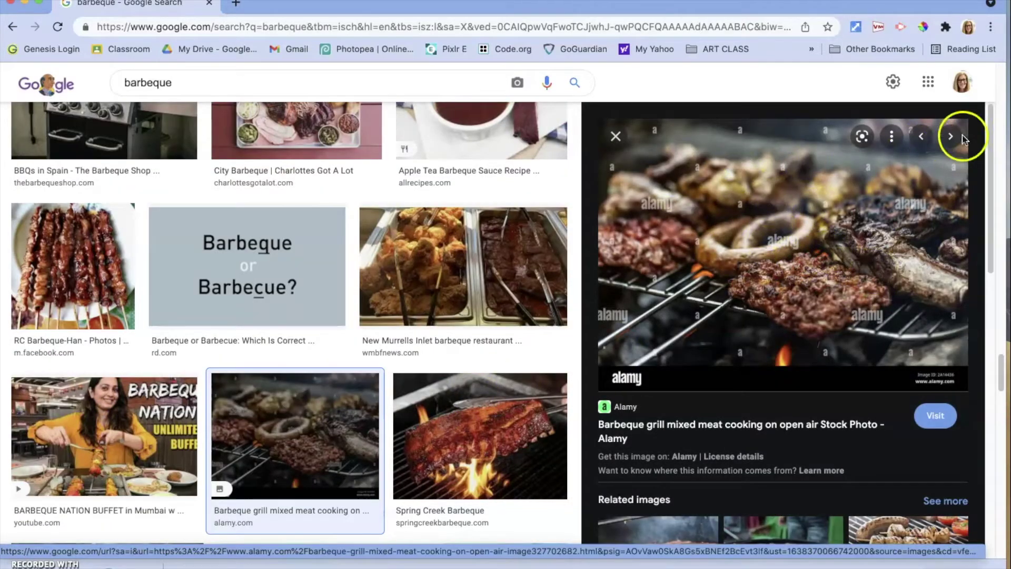
{"action": "left_click", "coordinate": [616, 136]}
{"action": "scroll", "coordinate": [495, 433], "scroll_direction": "down", "scroll_amount": 5}
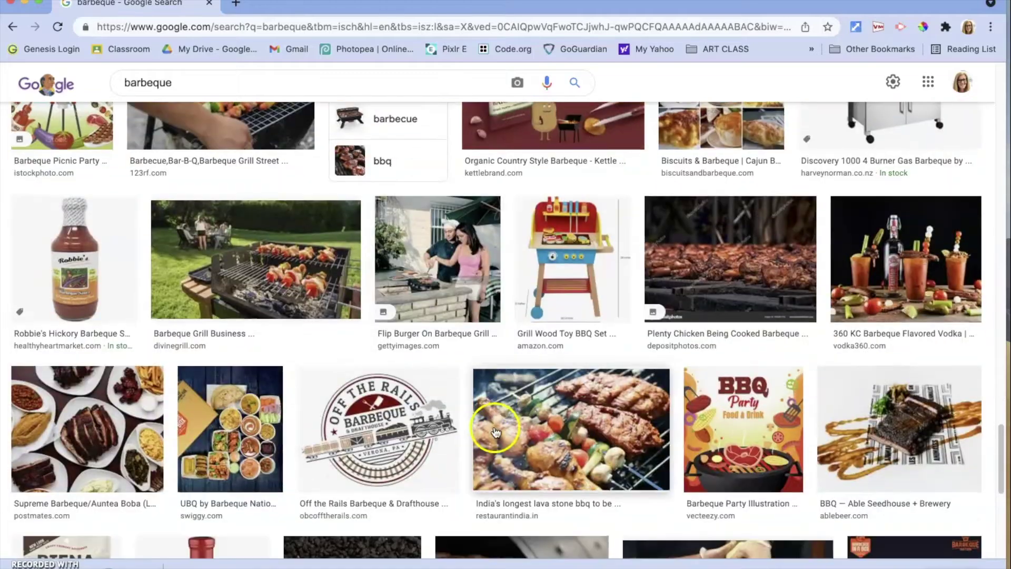
{"action": "left_click", "coordinate": [573, 431]}
{"action": "right_click", "coordinate": [765, 218]}
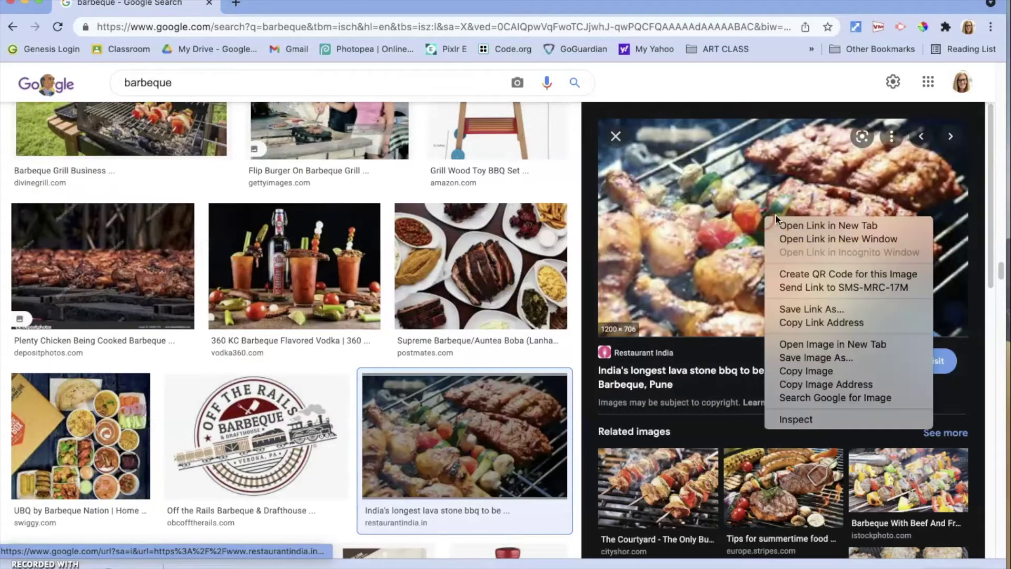
{"action": "left_click", "coordinate": [821, 343]}
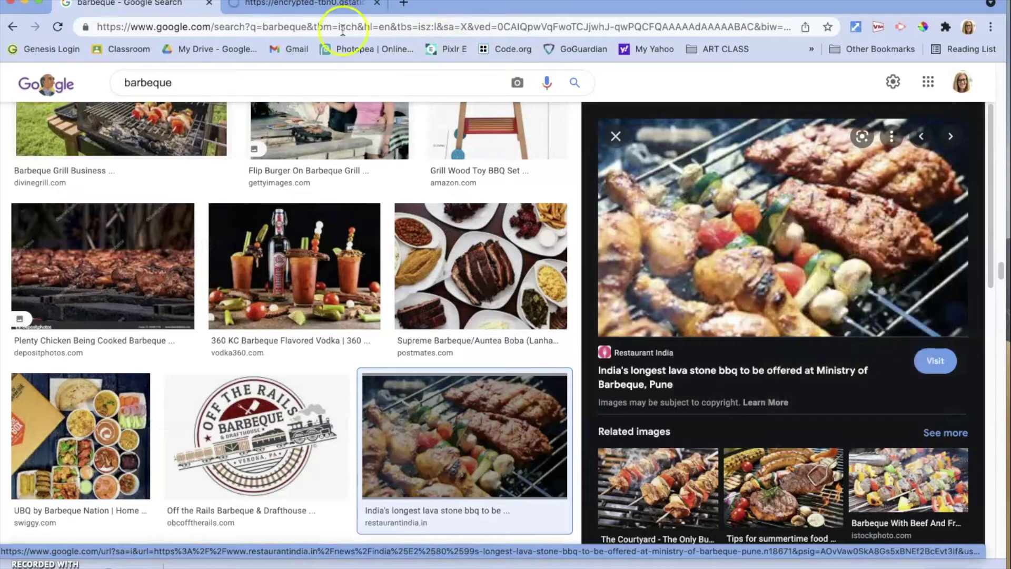
{"action": "left_click", "coordinate": [323, 5]}
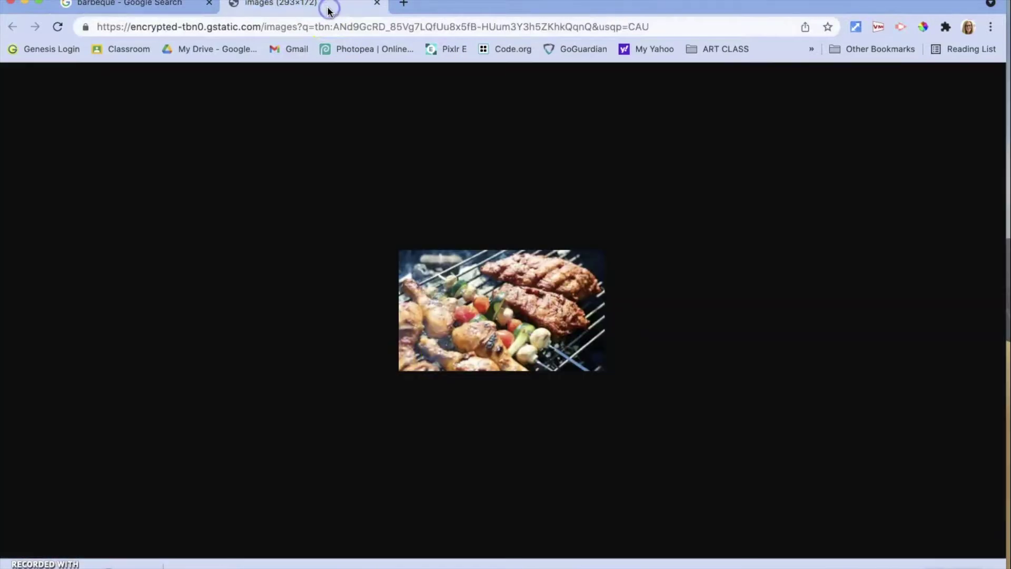
{"action": "left_click", "coordinate": [163, 11]}
{"action": "mouse_move", "coordinate": [790, 289]}
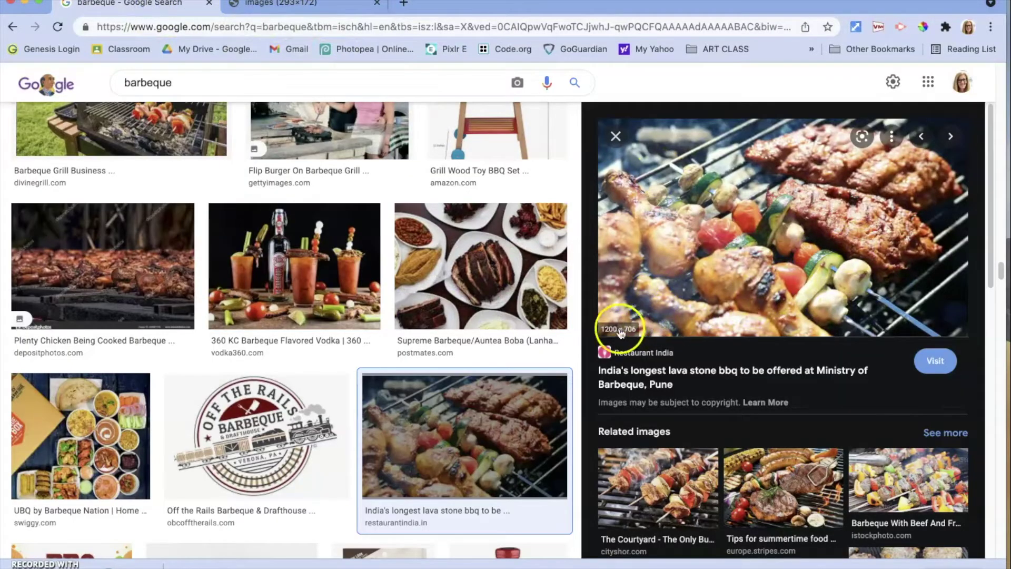
{"action": "left_click", "coordinate": [376, 3]}
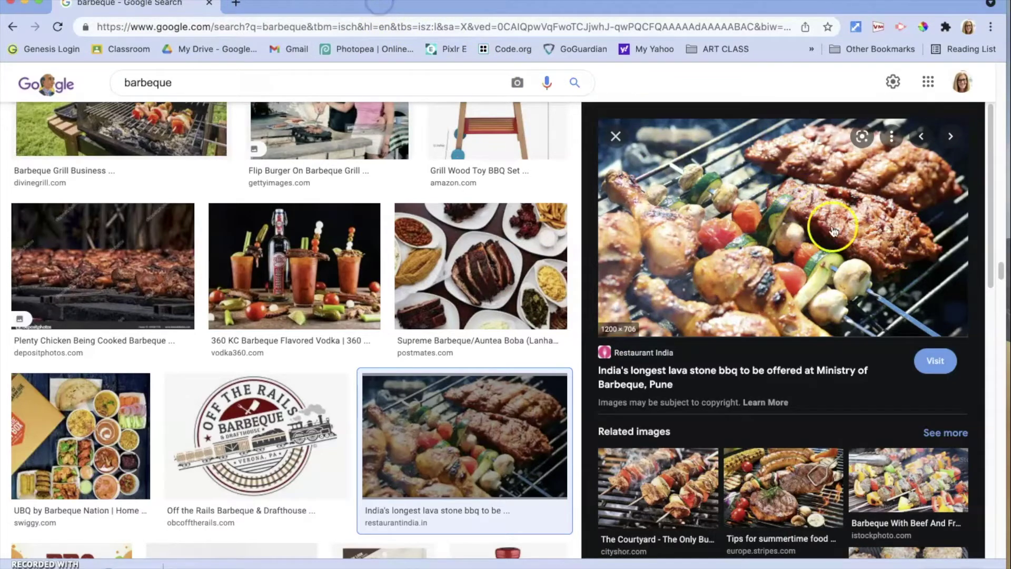
Step: Open the Restaurant India lava stone bbq photo at full size in a new browser tab and switch to it
{"action": "right_click", "coordinate": [778, 263]}
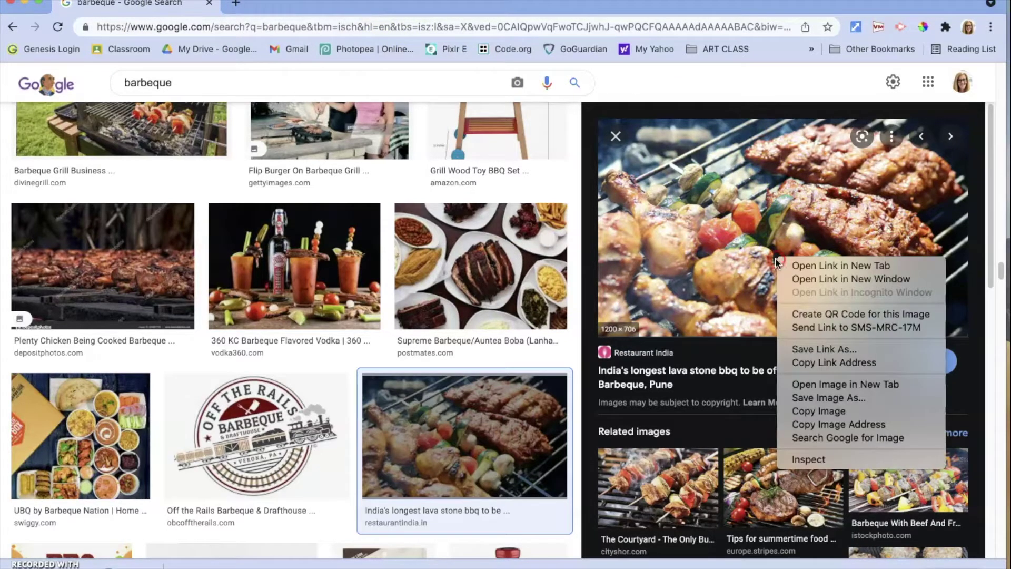
{"action": "left_click", "coordinate": [819, 385]}
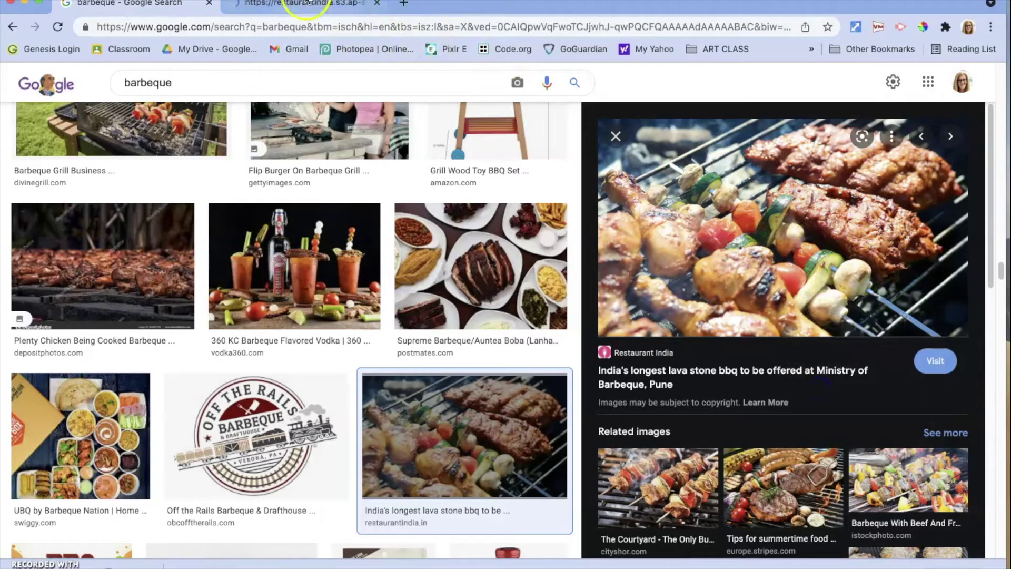
{"action": "left_click", "coordinate": [307, 3]}
Step: Save the full-size barbeque photo as bbq in the mandala folder
{"action": "right_click", "coordinate": [485, 215]}
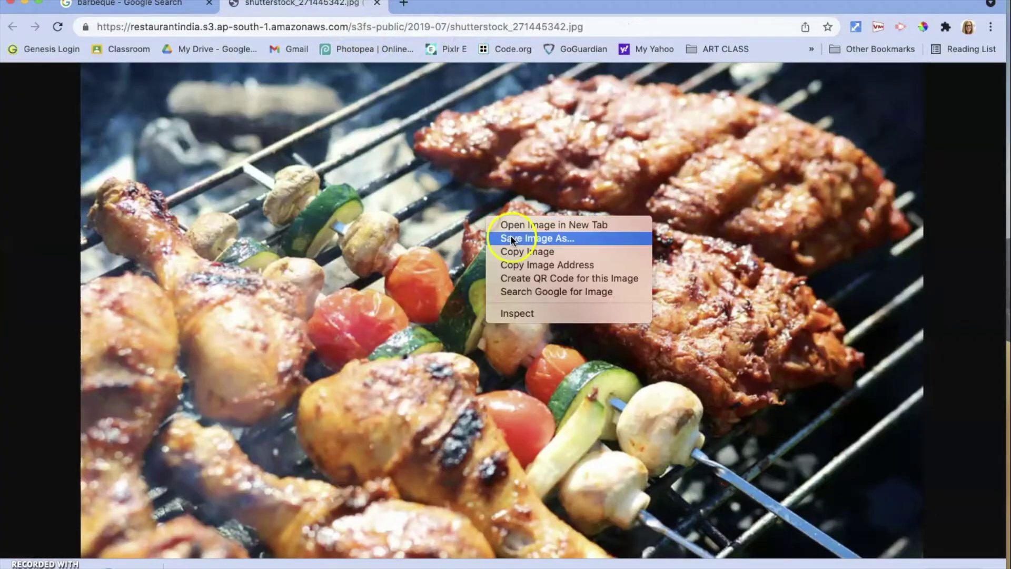
{"action": "left_click", "coordinate": [539, 238]}
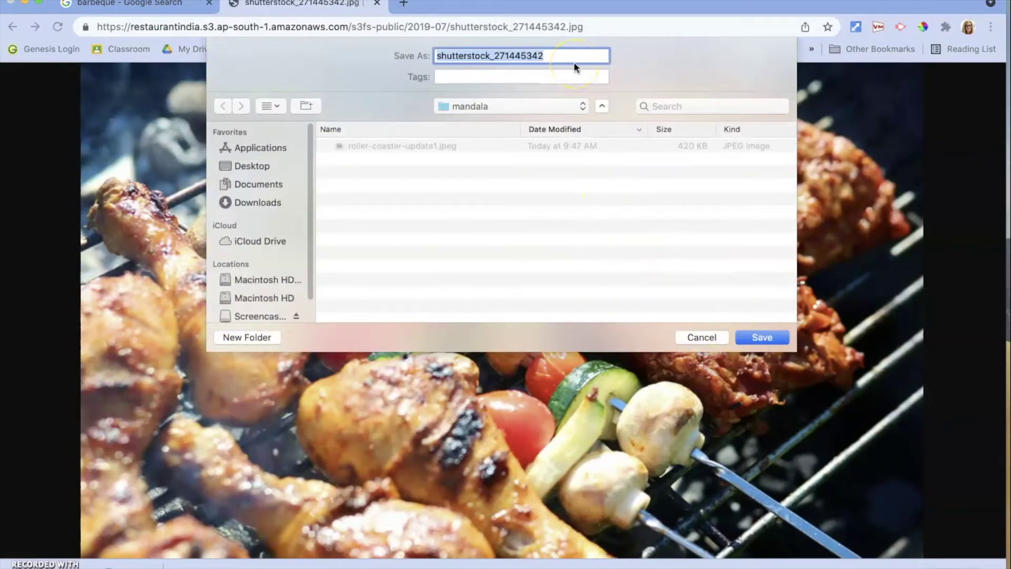
{"action": "type", "text": "bbq"}
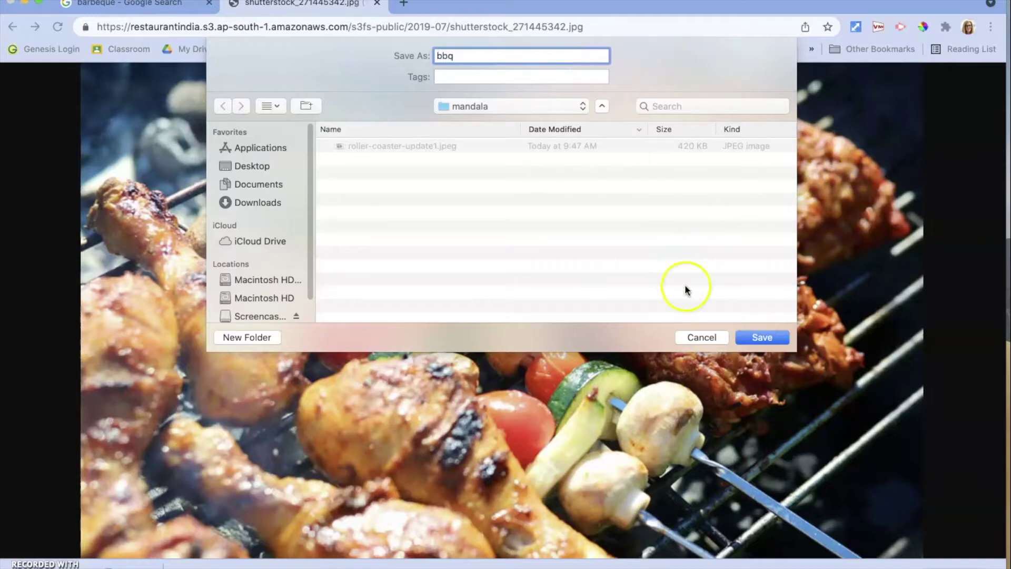
{"action": "left_click", "coordinate": [754, 337]}
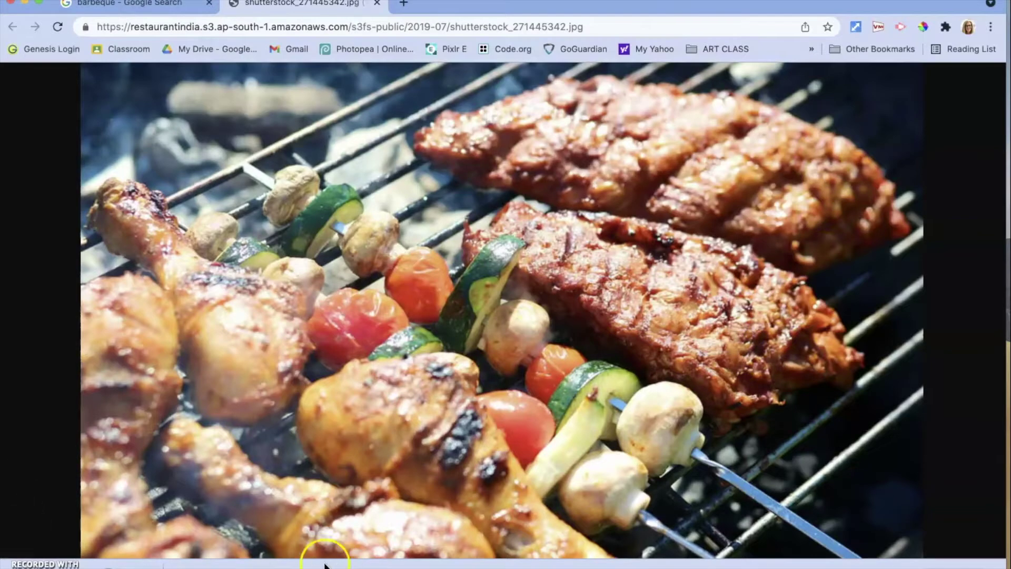
Step: Close the barbeque photo and image search tabs, and open the mandala folder on the Desktop
{"action": "left_click", "coordinate": [380, 4]}
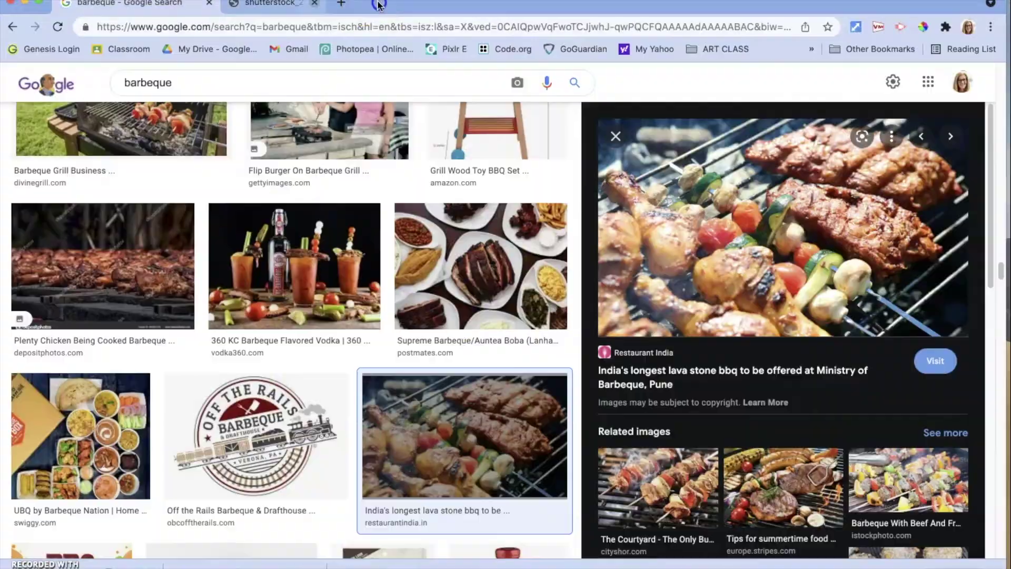
{"action": "left_click", "coordinate": [210, 4]}
{"action": "double_click", "coordinate": [832, 157]}
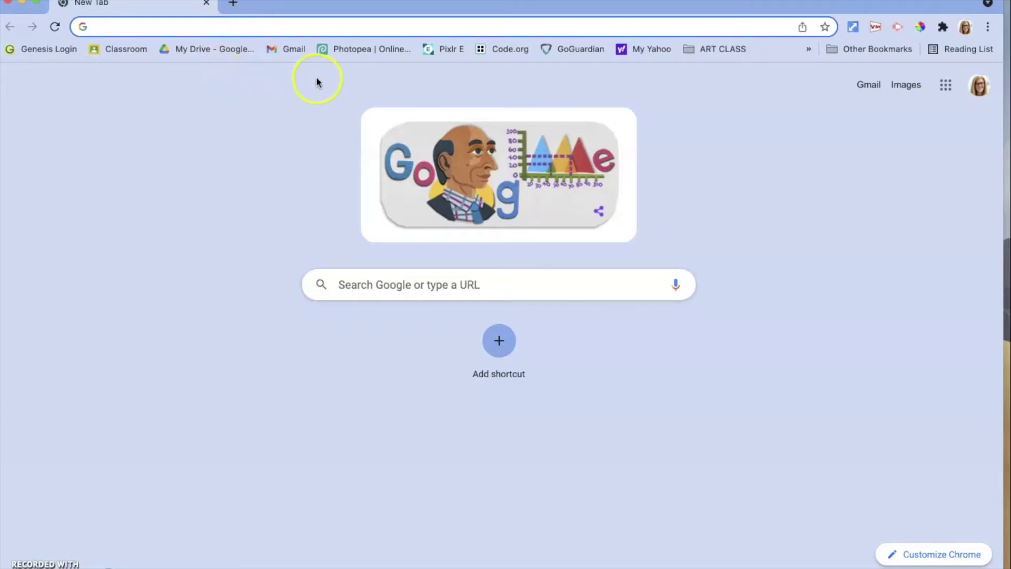
Step: Go to the Period 1 GRAPHIC DESIGN class in Google Classroom and open the mandala post's wedge.jpg attachment
{"action": "left_click", "coordinate": [106, 49]}
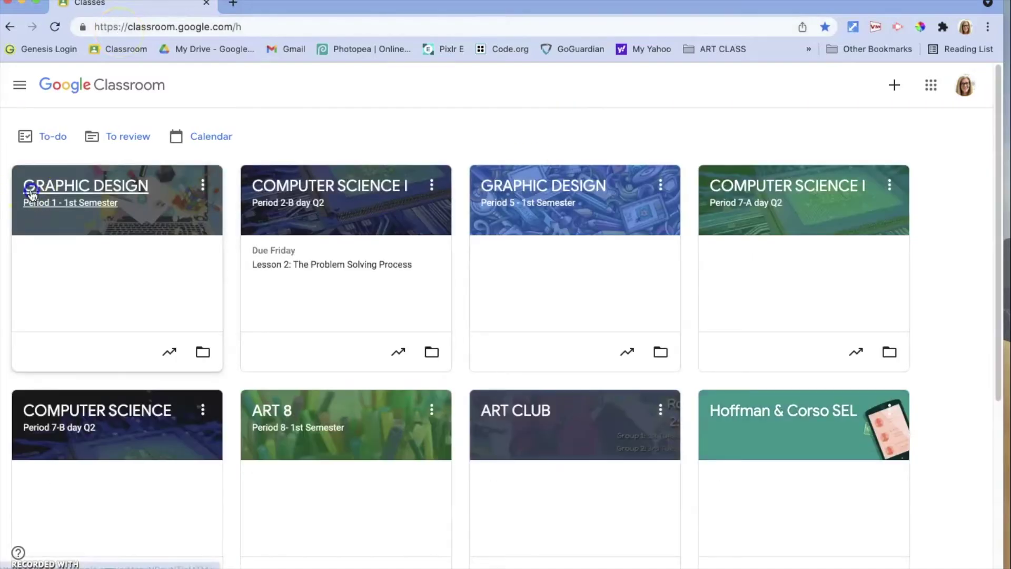
{"action": "left_click", "coordinate": [87, 186]}
{"action": "scroll", "coordinate": [579, 400], "scroll_direction": "down", "scroll_amount": 7}
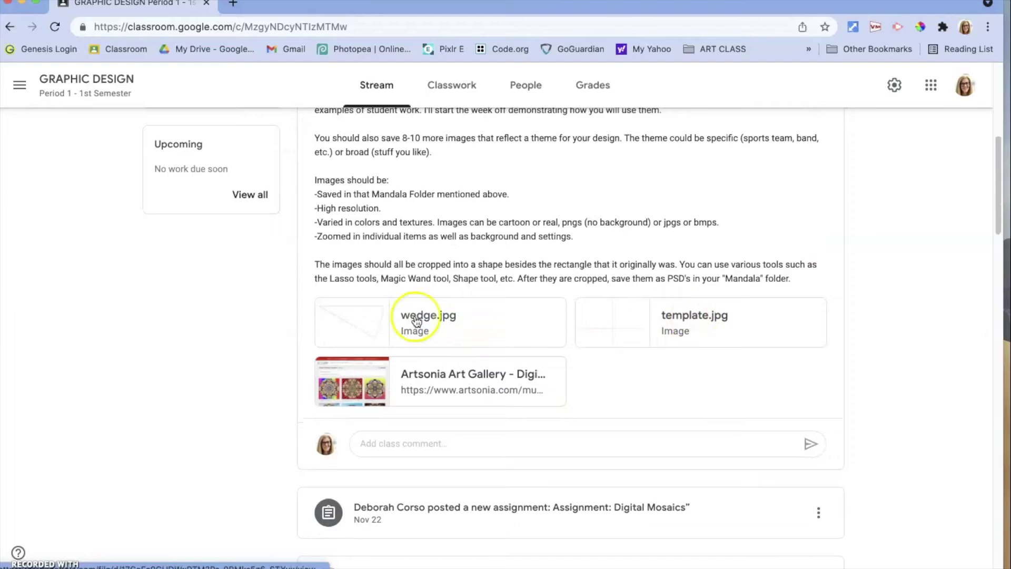
{"action": "left_click", "coordinate": [418, 316]}
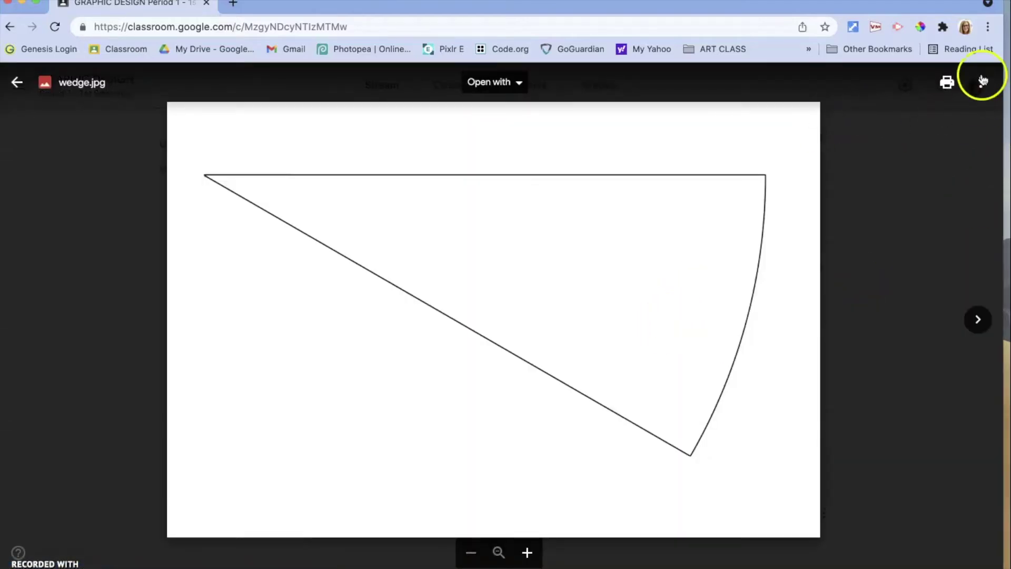
Step: Open wedge.jpg in a new window, download it, and close both the new tab and the Classroom preview
{"action": "left_click", "coordinate": [982, 84]}
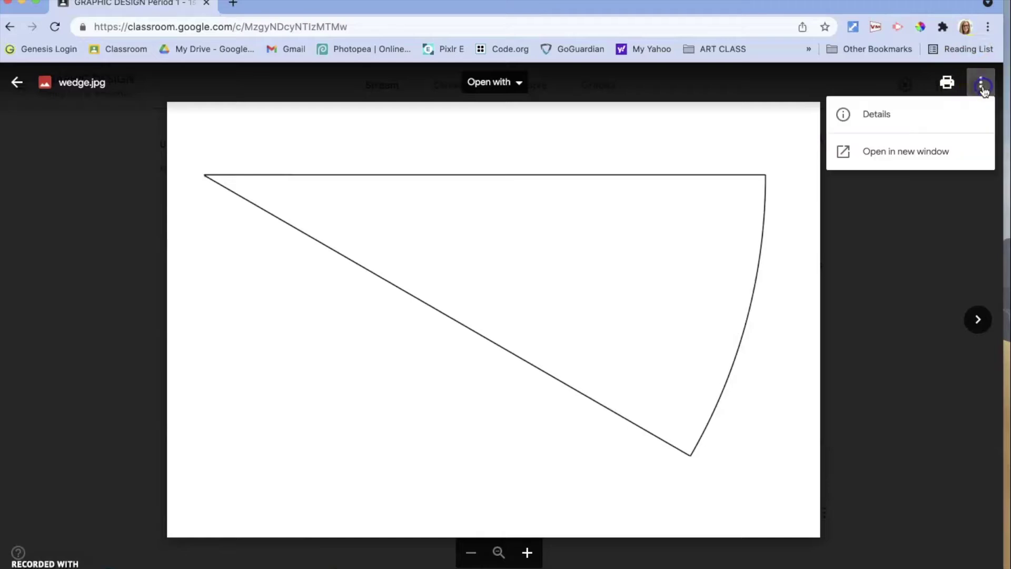
{"action": "left_click", "coordinate": [920, 152]}
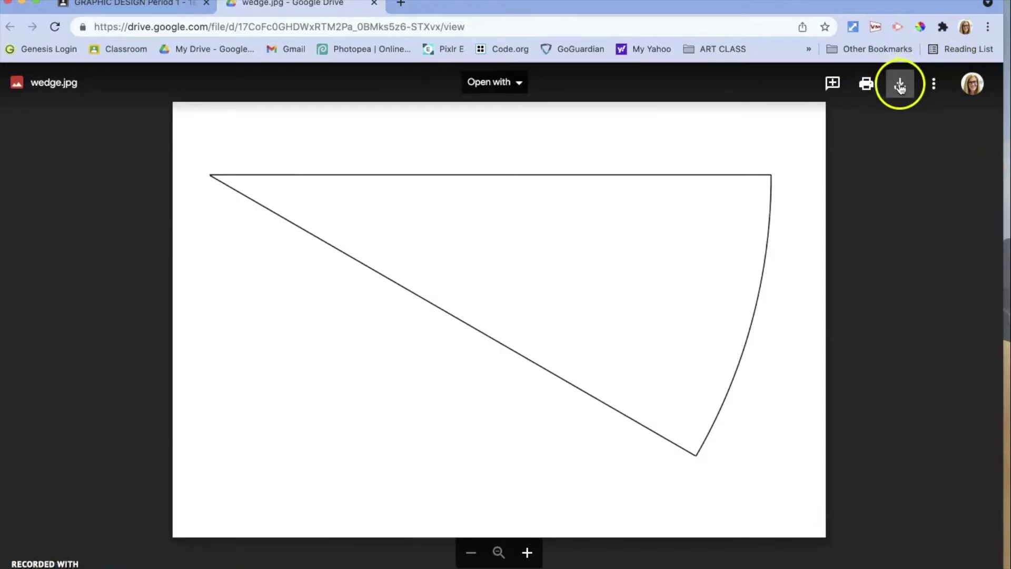
{"action": "left_click", "coordinate": [899, 83]}
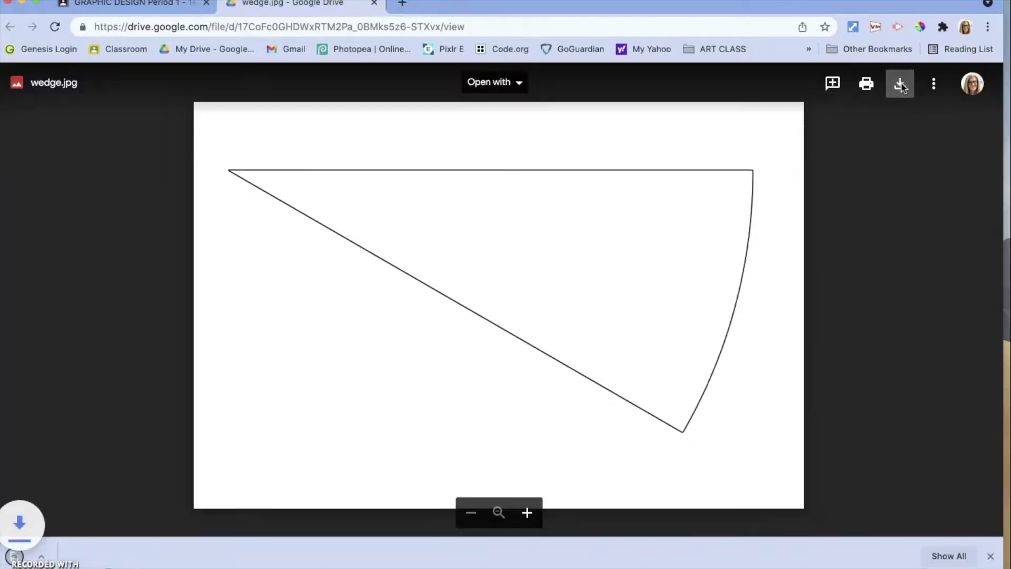
{"action": "left_click", "coordinate": [376, 7]}
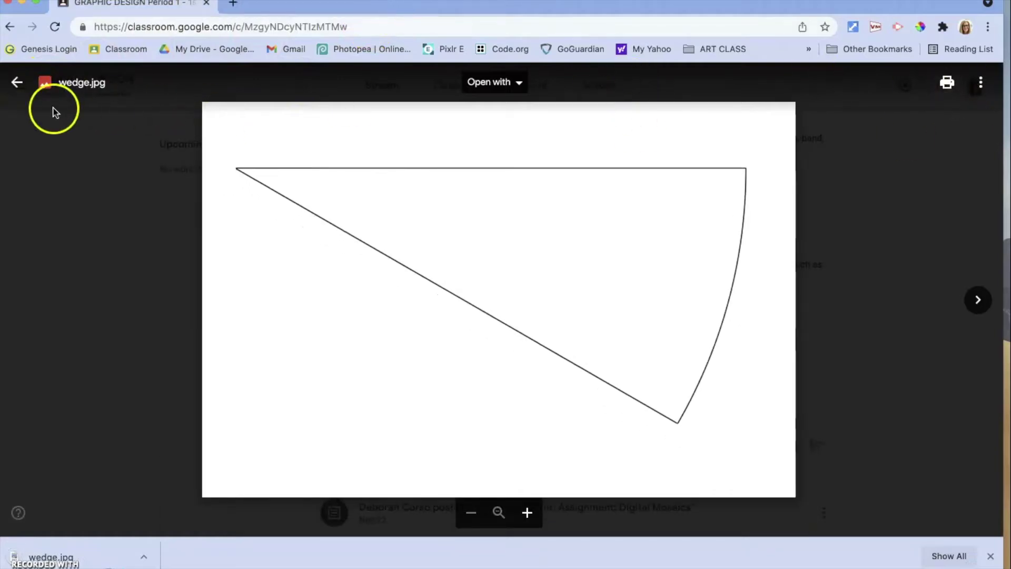
{"action": "left_click", "coordinate": [15, 84]}
Step: Open the template.jpg attachment from the same post in a new window and download it
{"action": "left_click", "coordinate": [679, 326]}
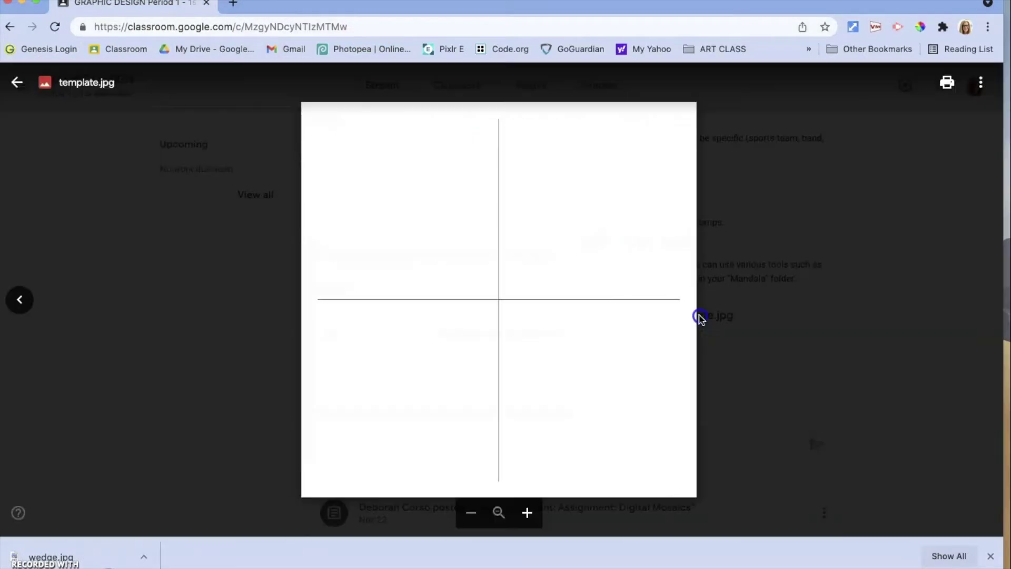
{"action": "left_click", "coordinate": [980, 83]}
{"action": "left_click", "coordinate": [895, 151]}
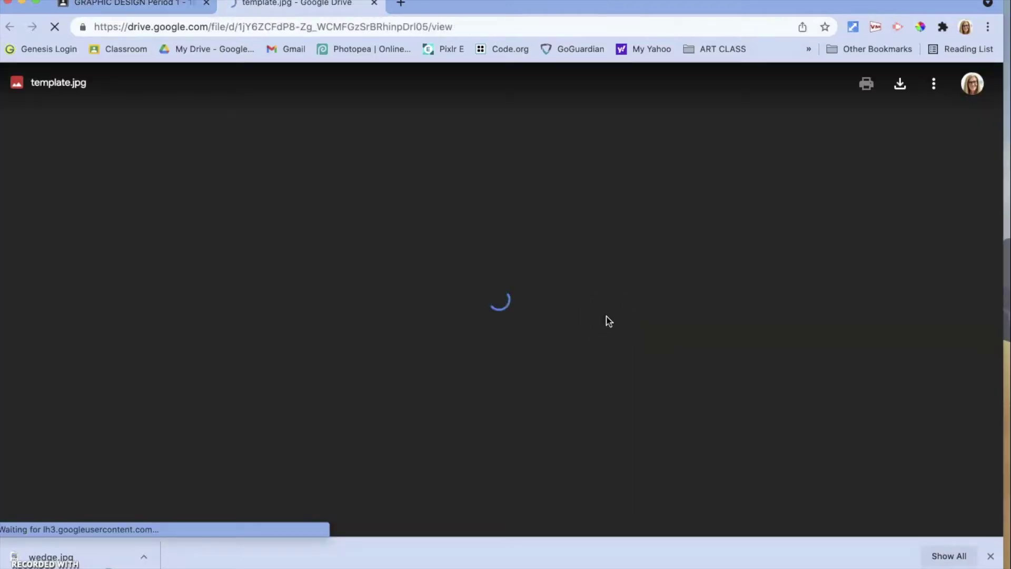
{"action": "left_click", "coordinate": [900, 90]}
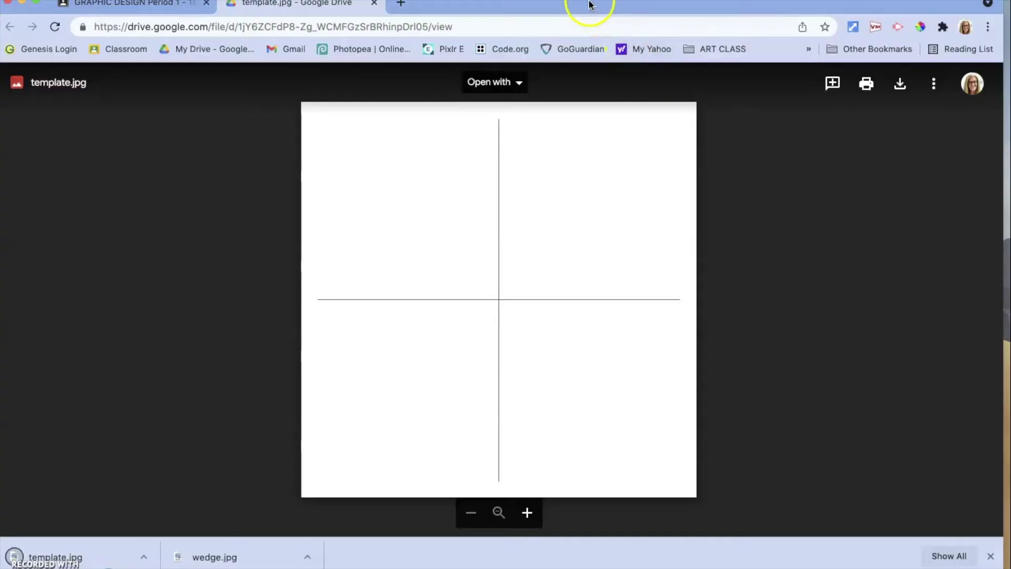
Step: Minimize the browser window, move the mandala folder toward the middle of the Desktop, and open it
{"action": "left_click", "coordinate": [21, 3]}
{"action": "left_click_drag", "start_coordinate": [838, 169], "coordinate": [448, 205]}
{"action": "double_click", "coordinate": [448, 205]}
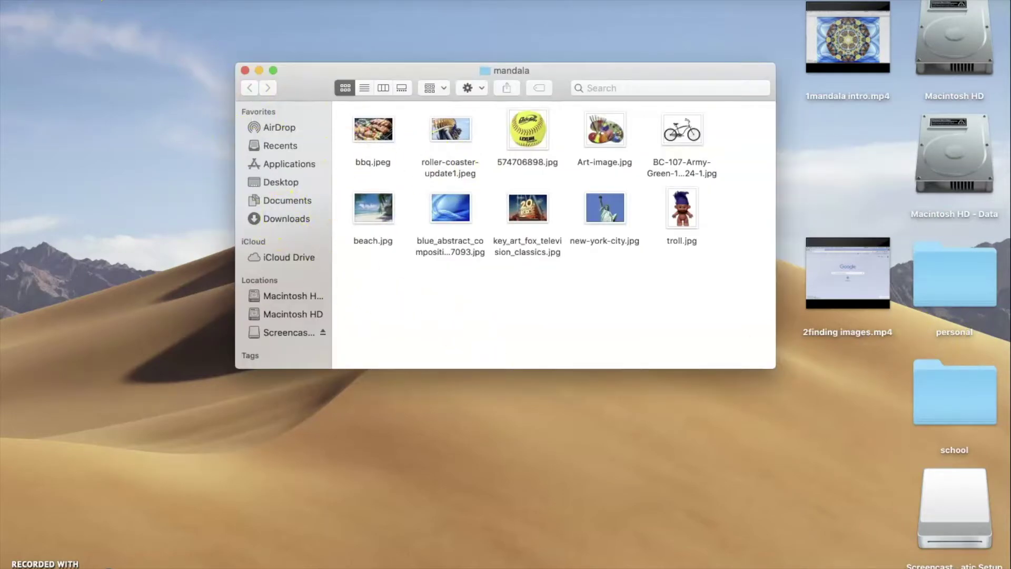
{"action": "left_click", "coordinate": [99, 1]}
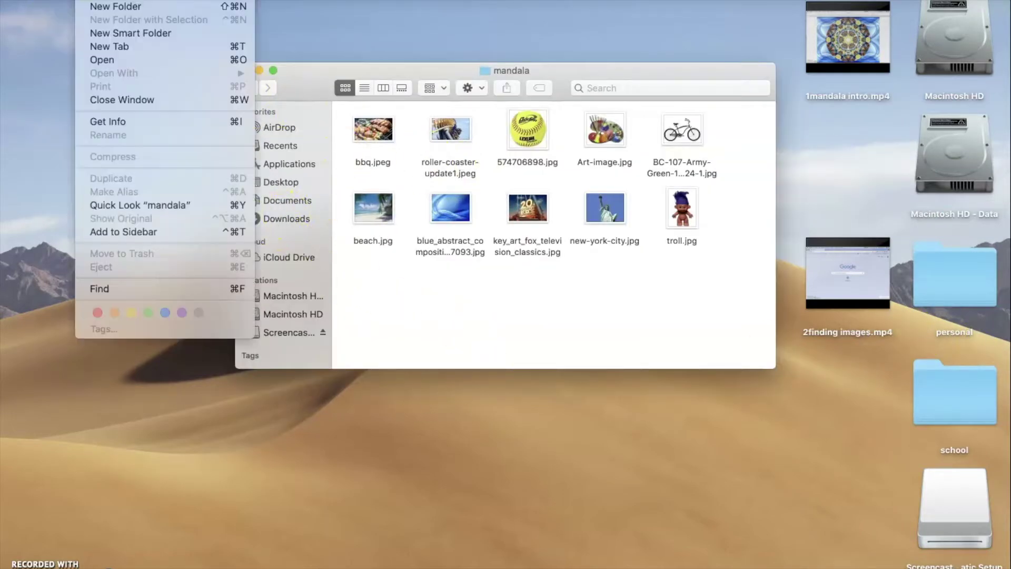
Step: Open the Downloads folder in a new Finder window and move template.jpg from it into the mandala folder
{"action": "left_click", "coordinate": [99, 1]}
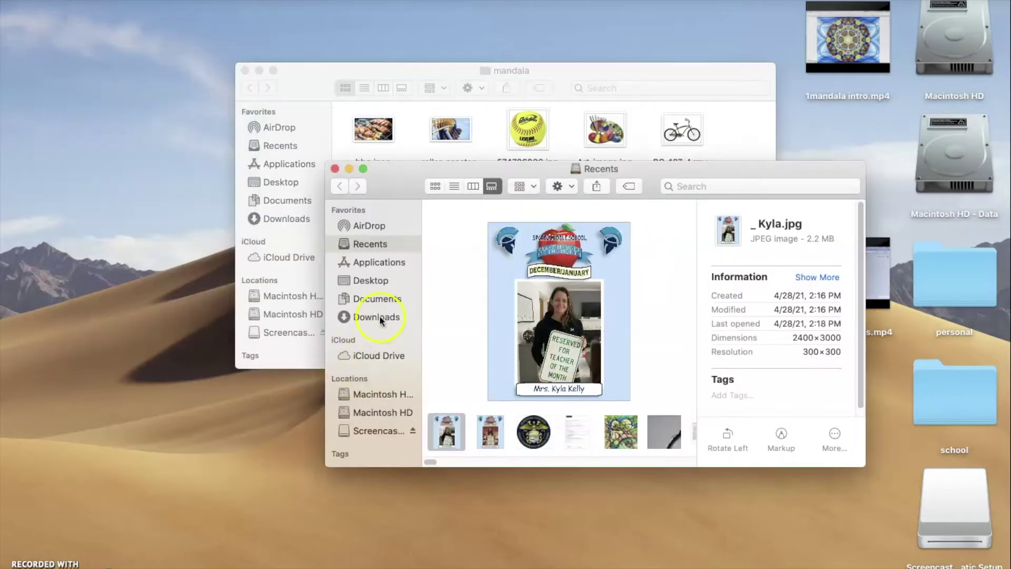
{"action": "left_click", "coordinate": [379, 318]}
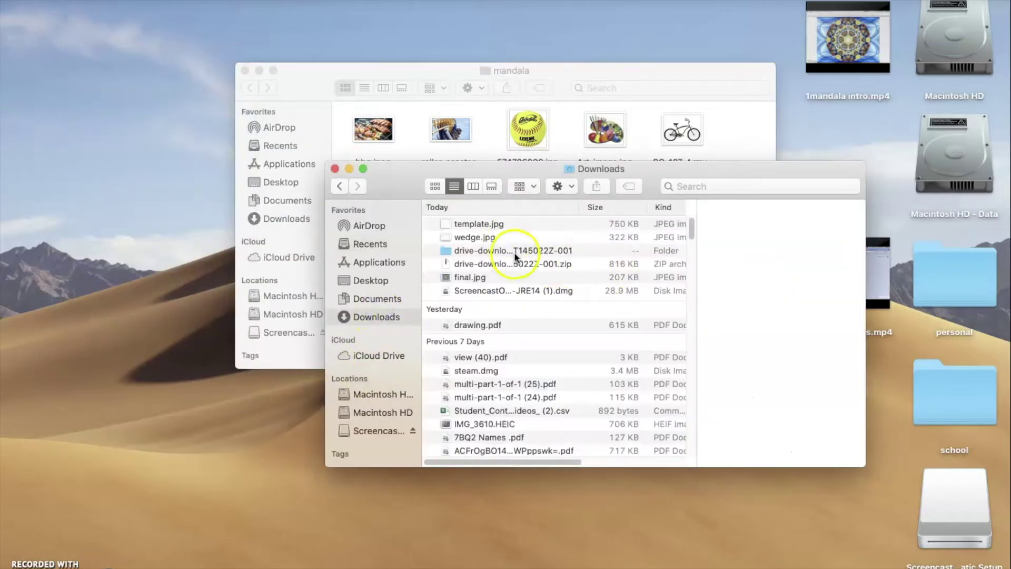
{"action": "left_click", "coordinate": [459, 223]}
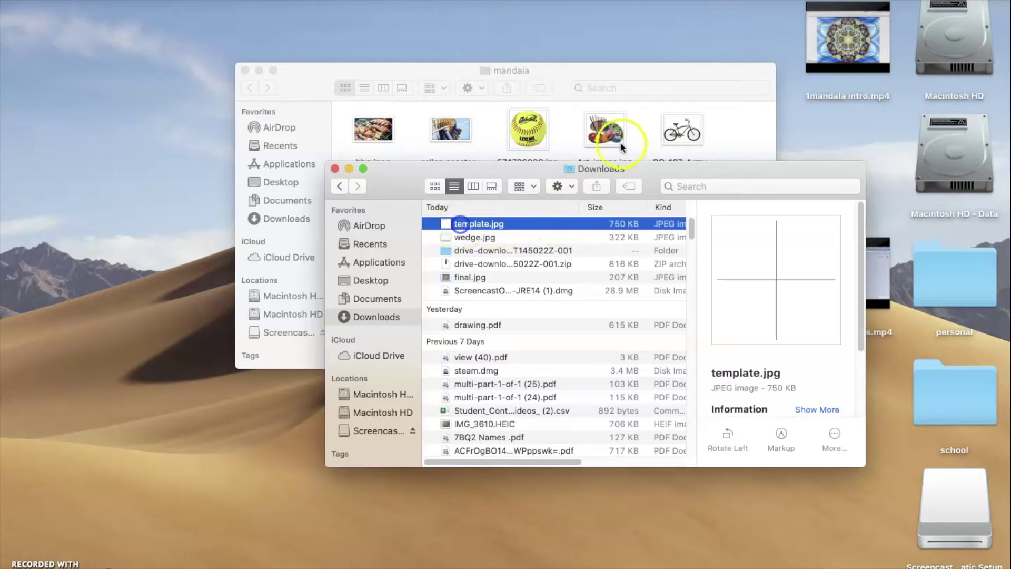
{"action": "left_click_drag", "start_coordinate": [691, 167], "coordinate": [687, 337]}
{"action": "left_click_drag", "start_coordinate": [565, 348], "coordinate": [602, 283]}
Step: Move wedge.jpg from Downloads into the mandala folder, place template.jpg beside it below the images, and close both Finder windows
{"action": "left_click_drag", "start_coordinate": [470, 401], "coordinate": [527, 297]}
{"action": "left_click_drag", "start_coordinate": [525, 251], "coordinate": [950, 550]}
{"action": "left_click_drag", "start_coordinate": [467, 388], "coordinate": [476, 274]}
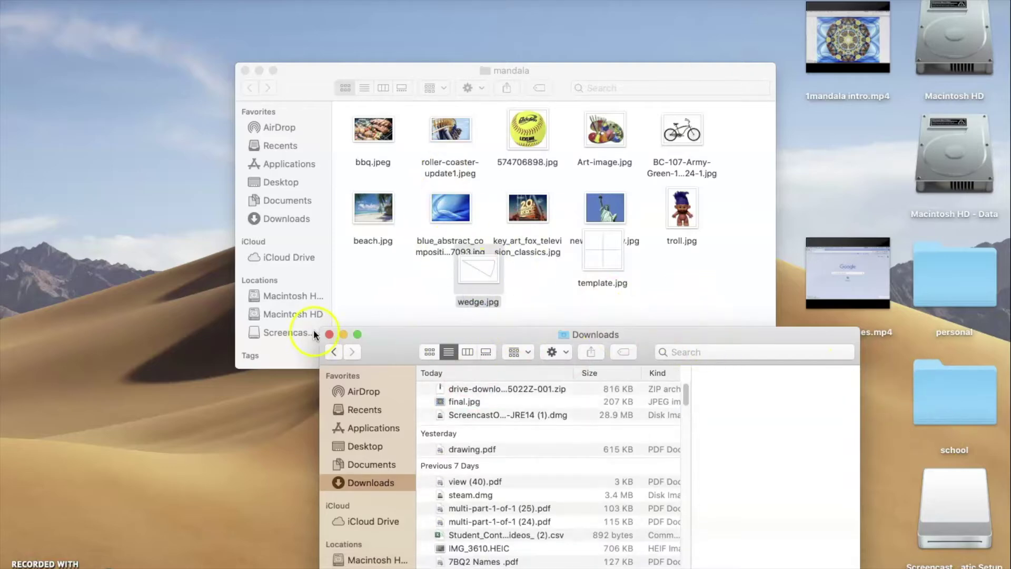
{"action": "left_click", "coordinate": [331, 336]}
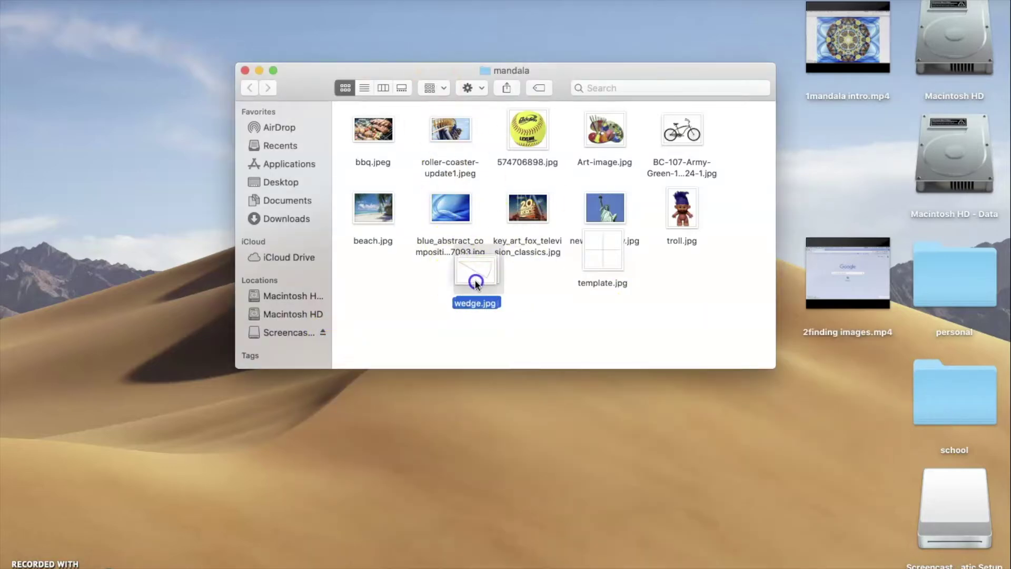
{"action": "left_click_drag", "start_coordinate": [604, 253], "coordinate": [500, 285]}
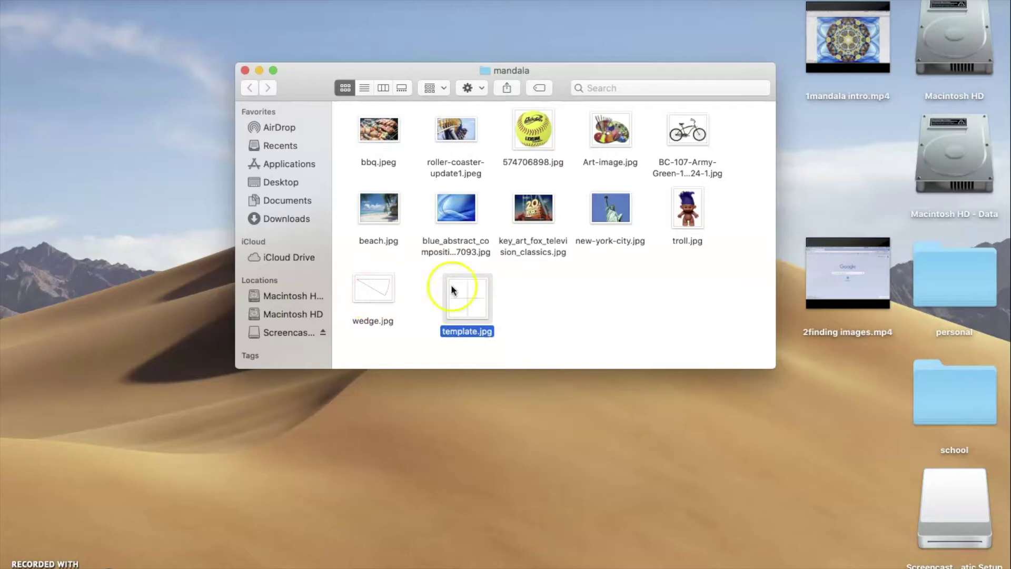
{"action": "left_click", "coordinate": [246, 71]}
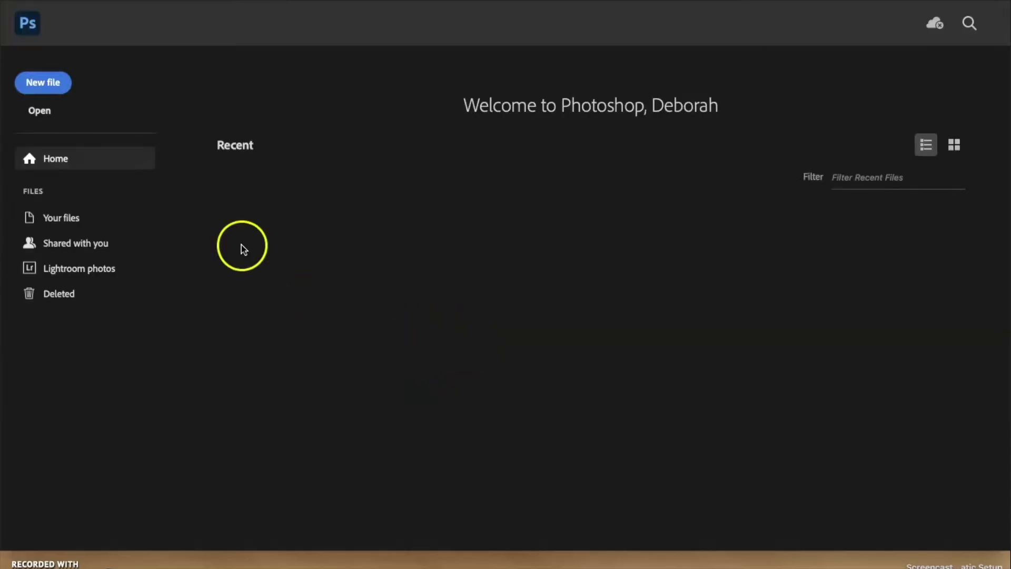
Step: In Photoshop, open all the mandala folder's images from bbq.jpeg through key_art_fox_television_classics.jpg, leaving out template.jpg and wedge.jpg
{"action": "left_click", "coordinate": [42, 111]}
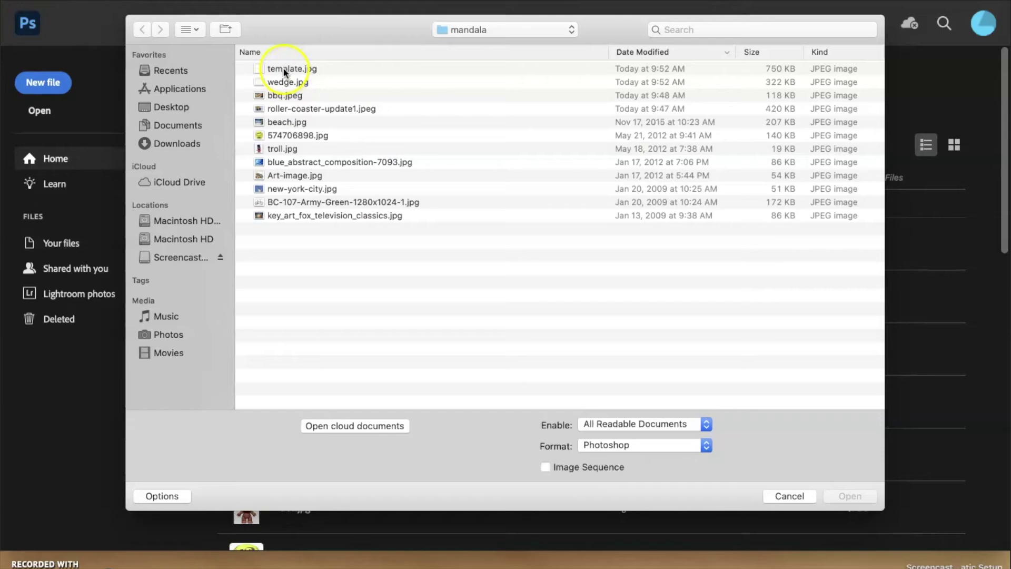
{"action": "left_click", "coordinate": [274, 96]}
{"action": "left_click", "coordinate": [274, 108]}
{"action": "left_click", "coordinate": [277, 99]}
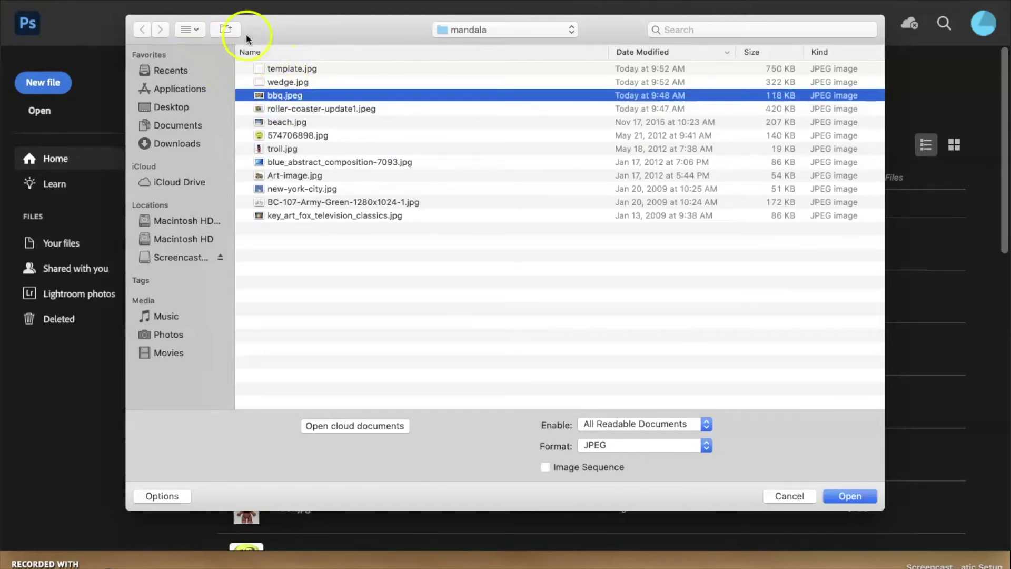
{"action": "left_click", "coordinate": [285, 213], "text": "shift"}
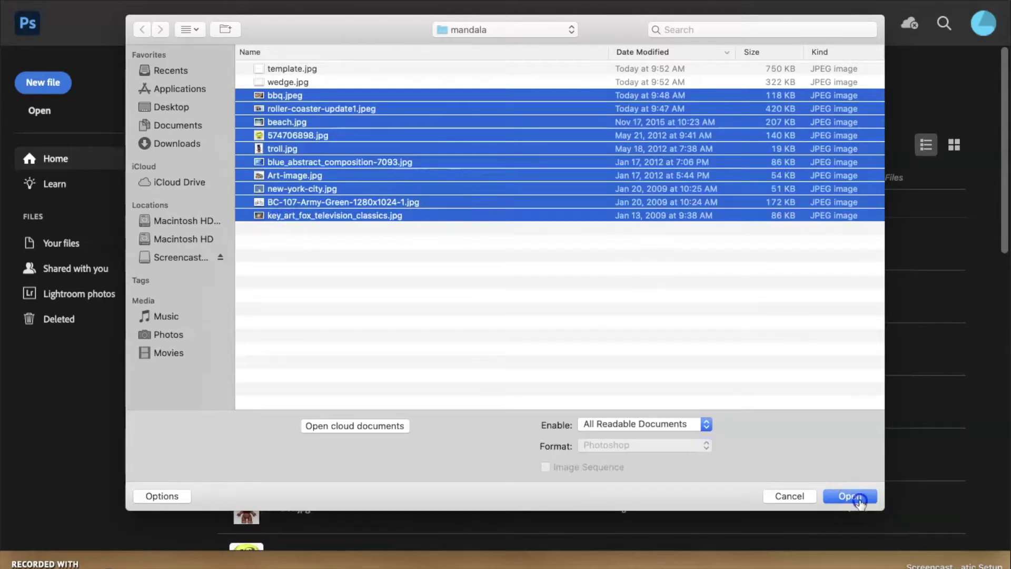
{"action": "left_click", "coordinate": [857, 495]}
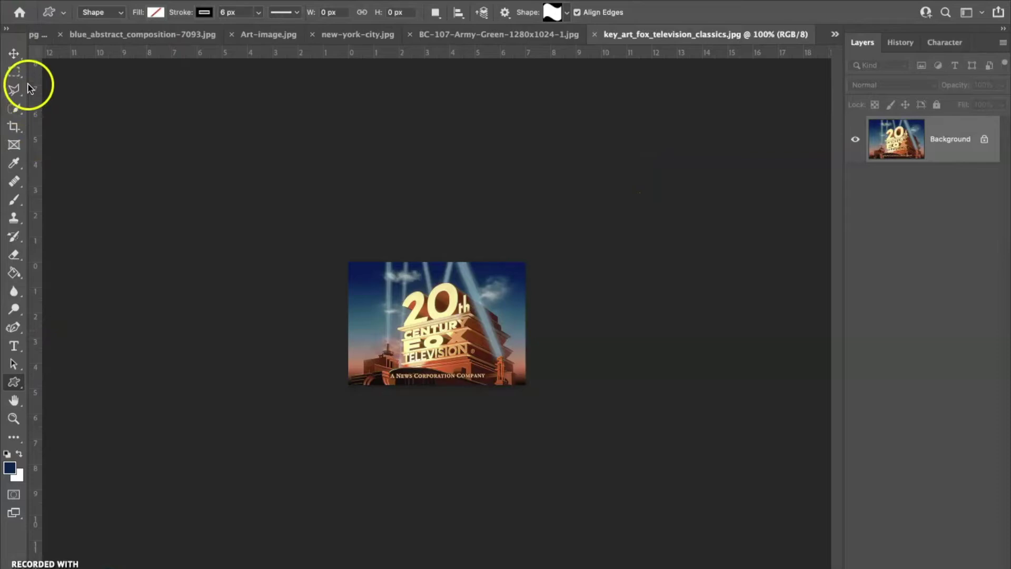
Step: Switch to the troll.jpg document and select its white background with the Magic Wand tool
{"action": "left_click", "coordinate": [14, 71]}
{"action": "left_click", "coordinate": [327, 34]}
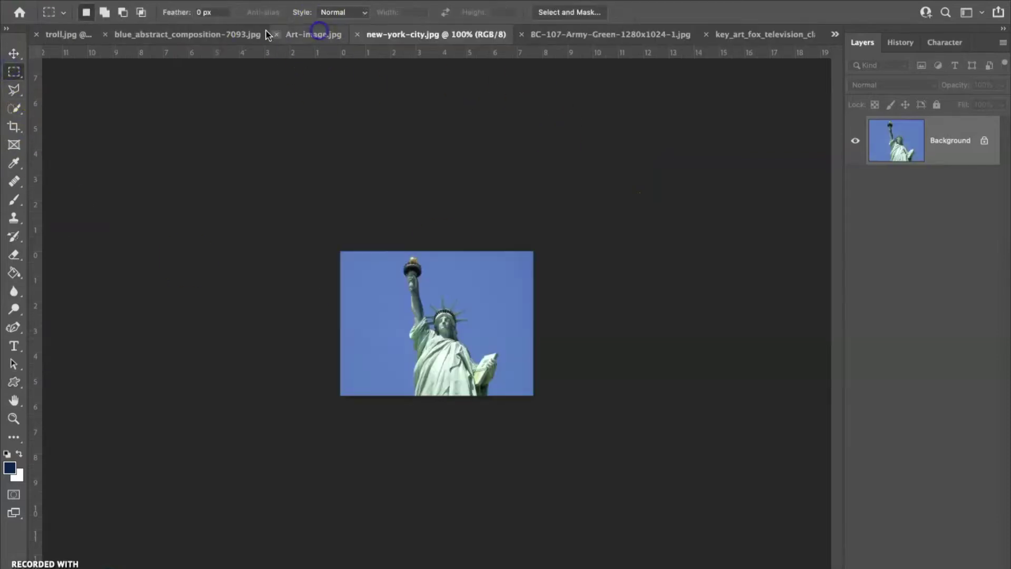
{"action": "left_click", "coordinate": [179, 35]}
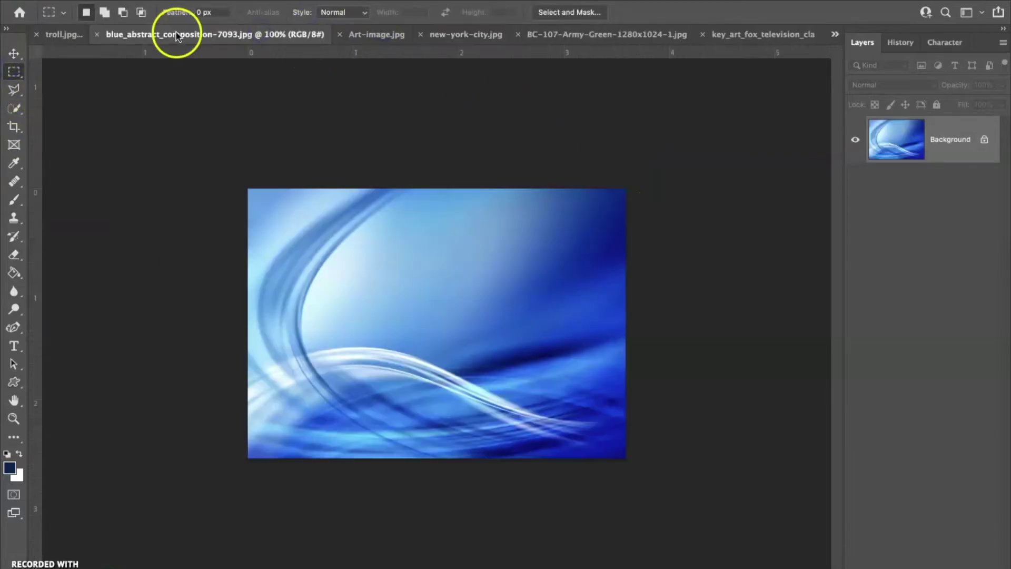
{"action": "left_click", "coordinate": [49, 35]}
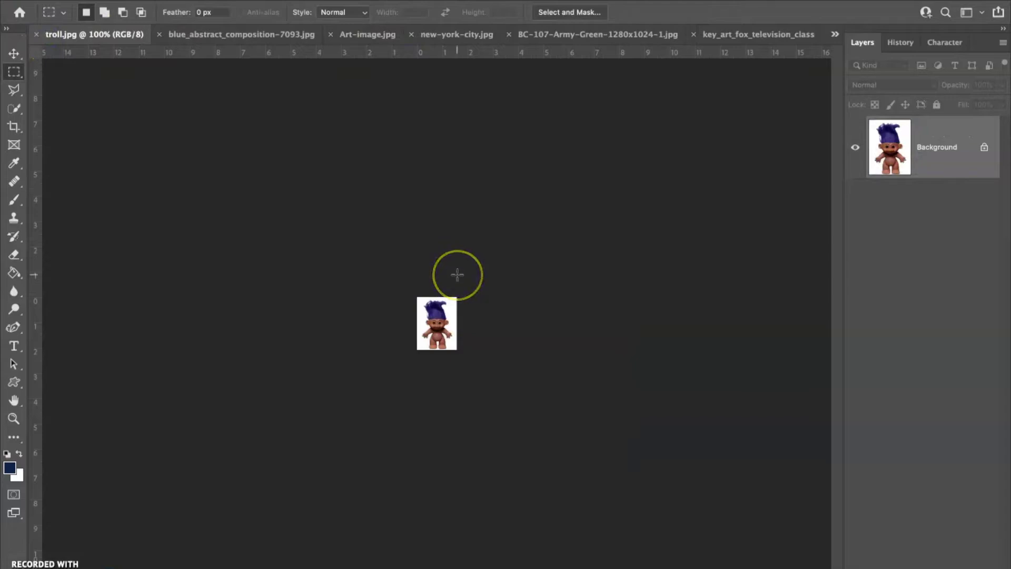
{"action": "key", "text": "super+0"}
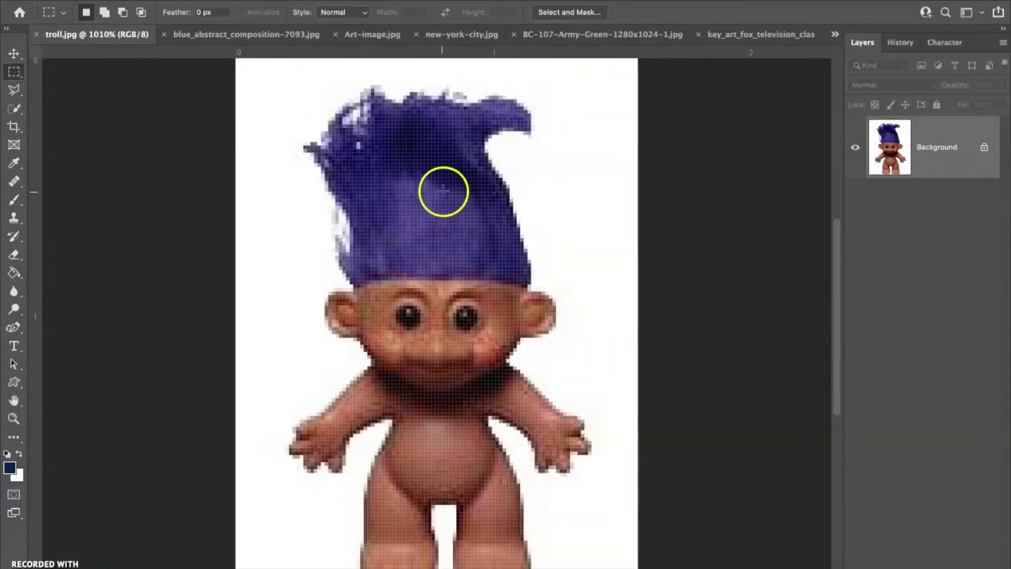
{"action": "key", "text": "super+minus"}
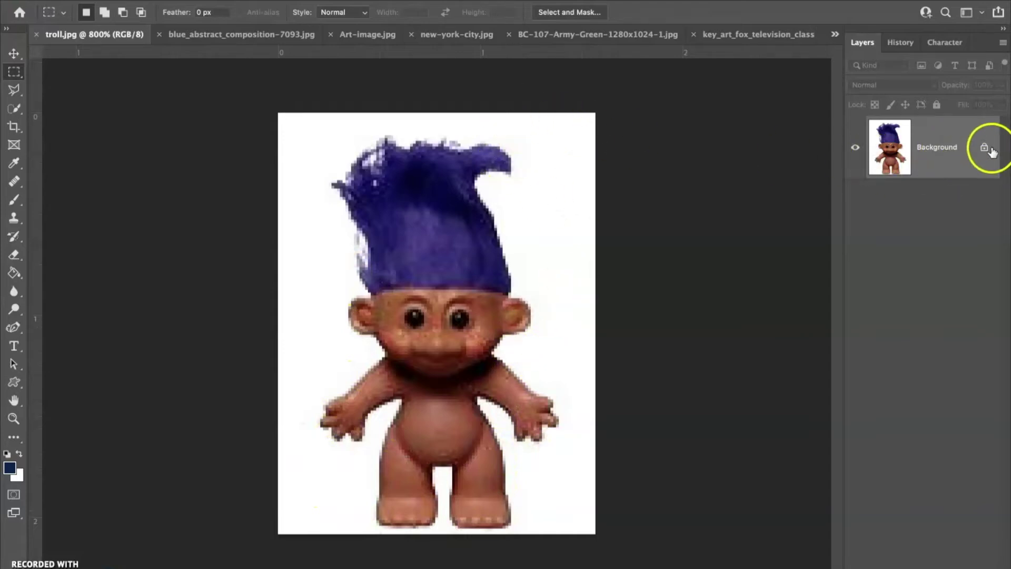
{"action": "left_click", "coordinate": [14, 94]}
{"action": "left_click", "coordinate": [14, 110]}
{"action": "right_click", "coordinate": [14, 110]}
{"action": "left_click", "coordinate": [73, 135]}
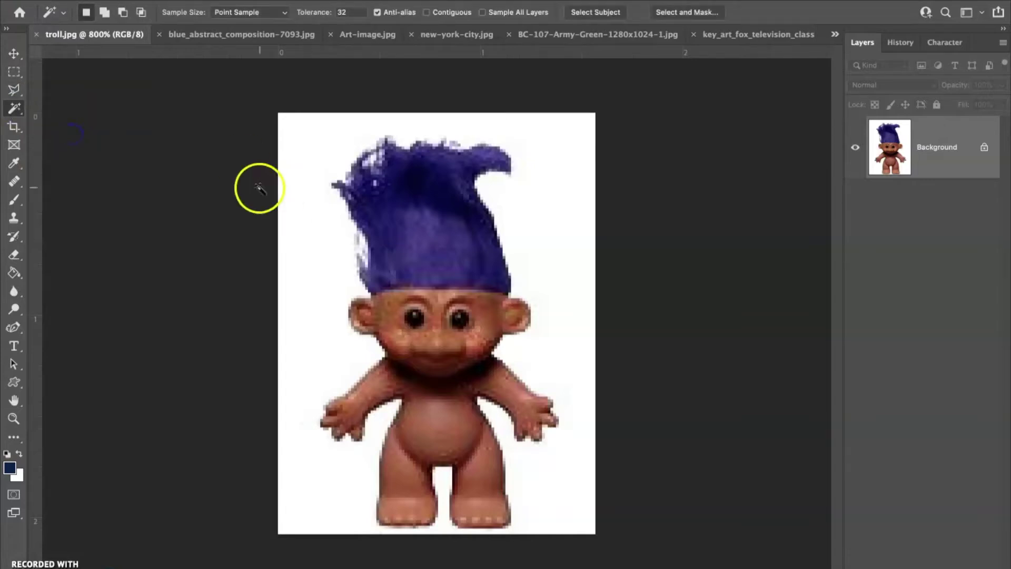
{"action": "left_click", "coordinate": [295, 140]}
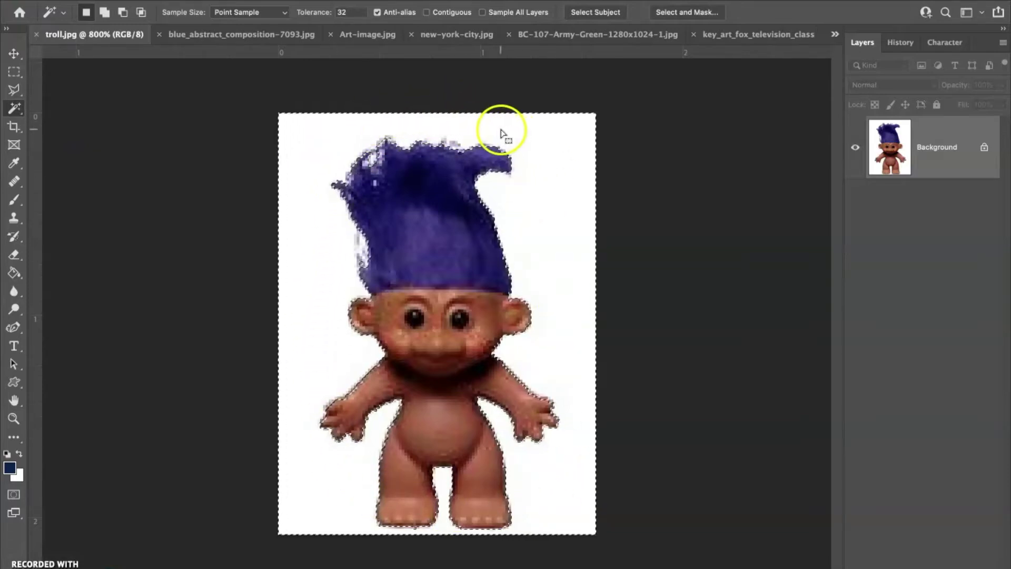
{"action": "left_click", "coordinate": [427, 13]}
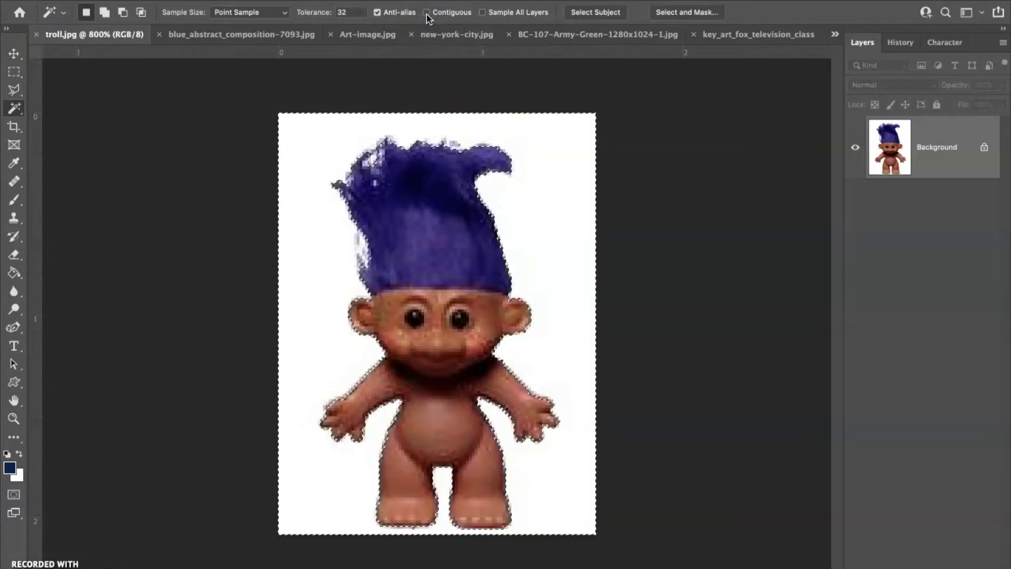
{"action": "left_click", "coordinate": [447, 355]}
{"action": "left_click", "coordinate": [410, 473]}
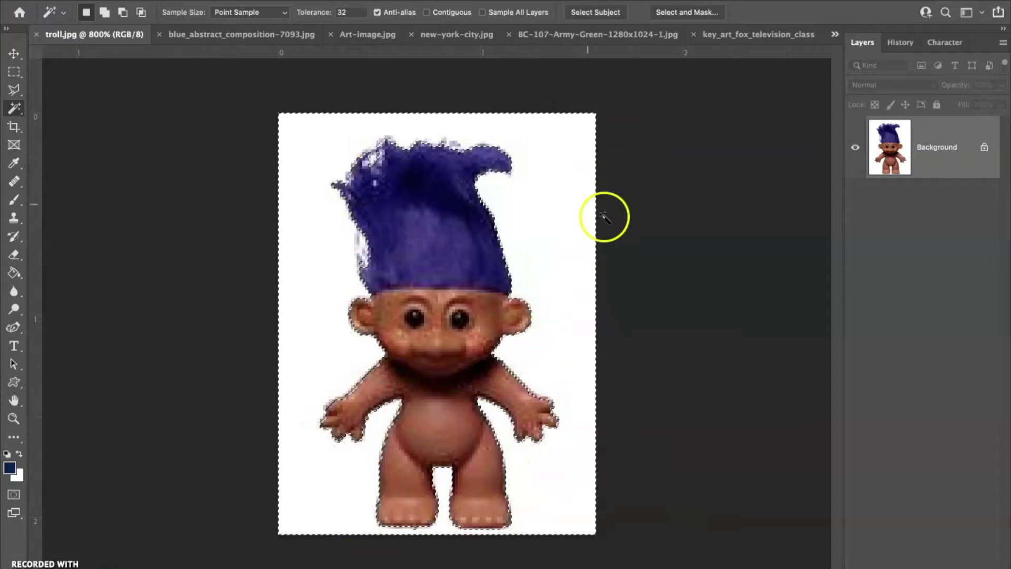
{"action": "key", "text": "shift+BackSpace"}
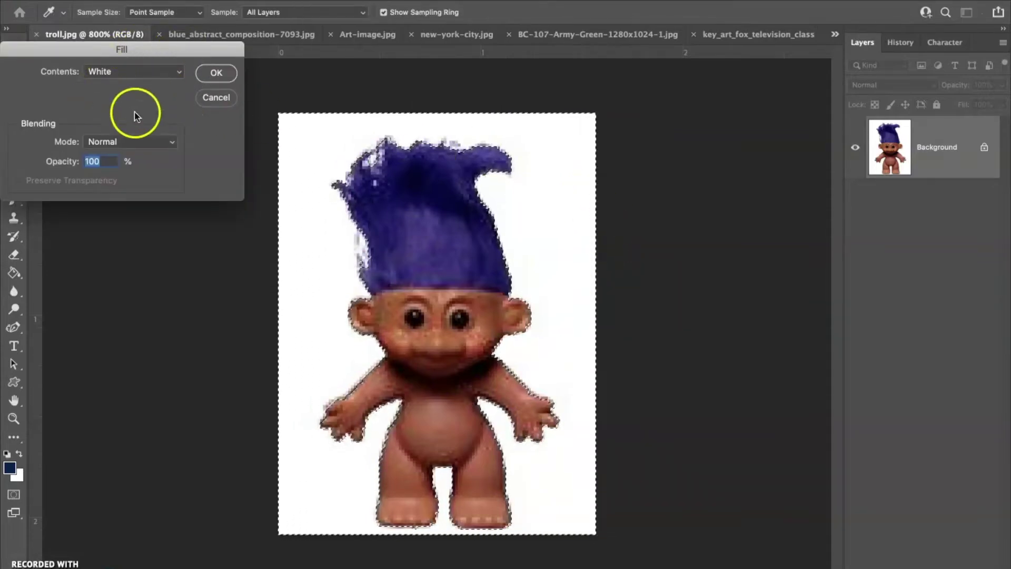
{"action": "left_click", "coordinate": [157, 74]}
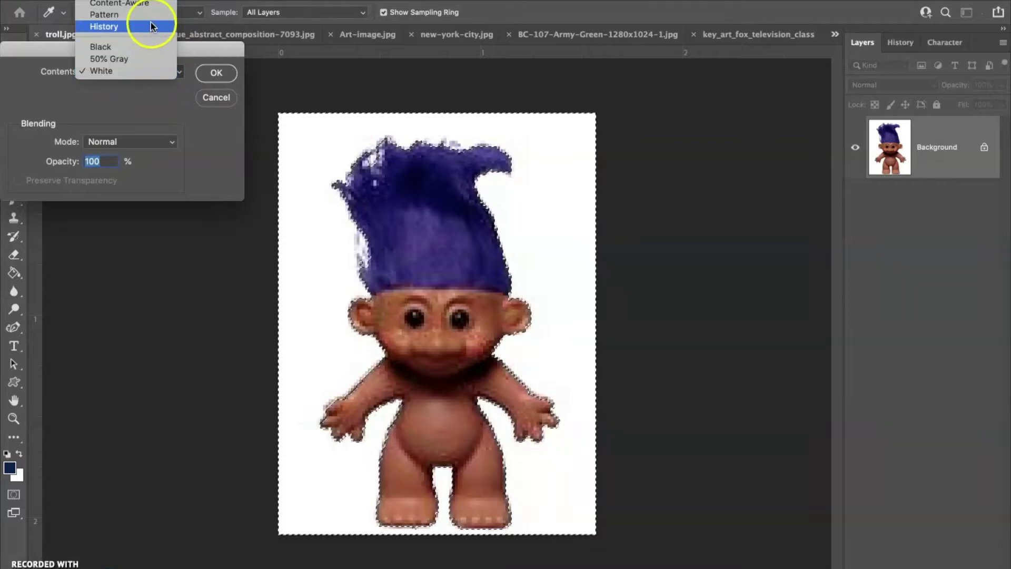
{"action": "mouse_move", "coordinate": [147, 11]}
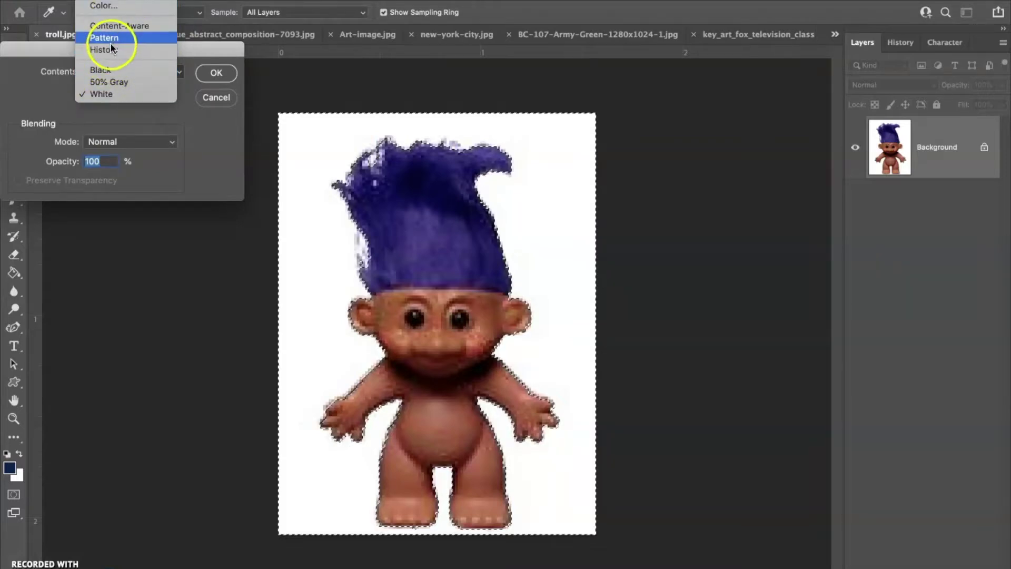
{"action": "left_click", "coordinate": [193, 151]}
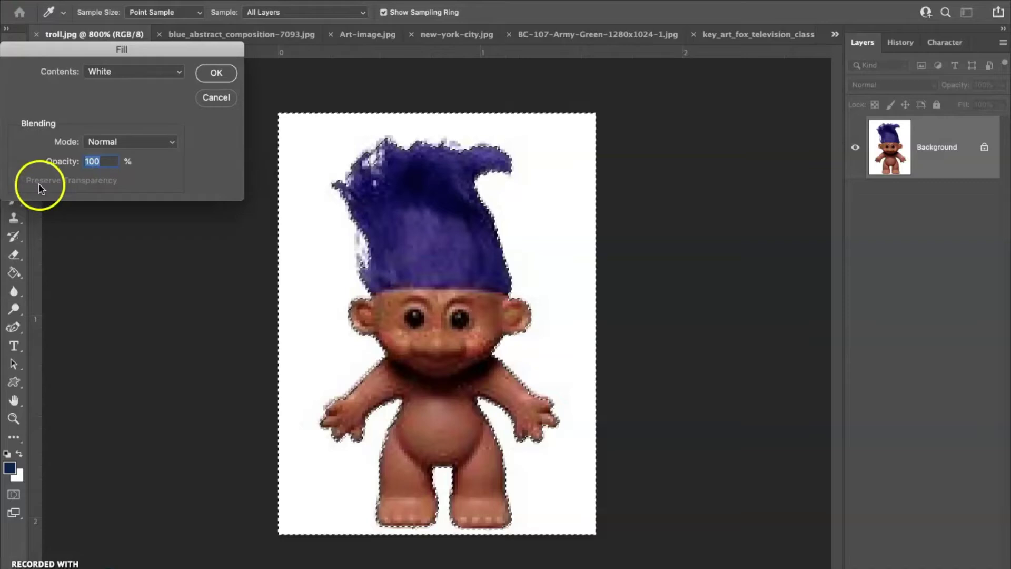
{"action": "left_click", "coordinate": [207, 98]}
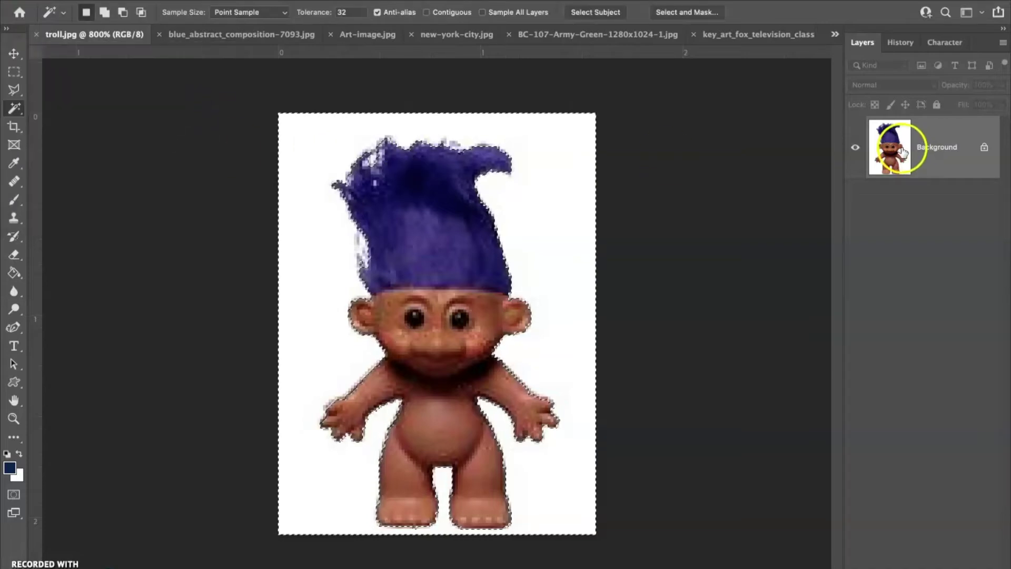
Step: Unlock the troll's Background layer, delete the selected white area, and nudge the cut-out troll slightly upward after deselecting
{"action": "left_click", "coordinate": [984, 149]}
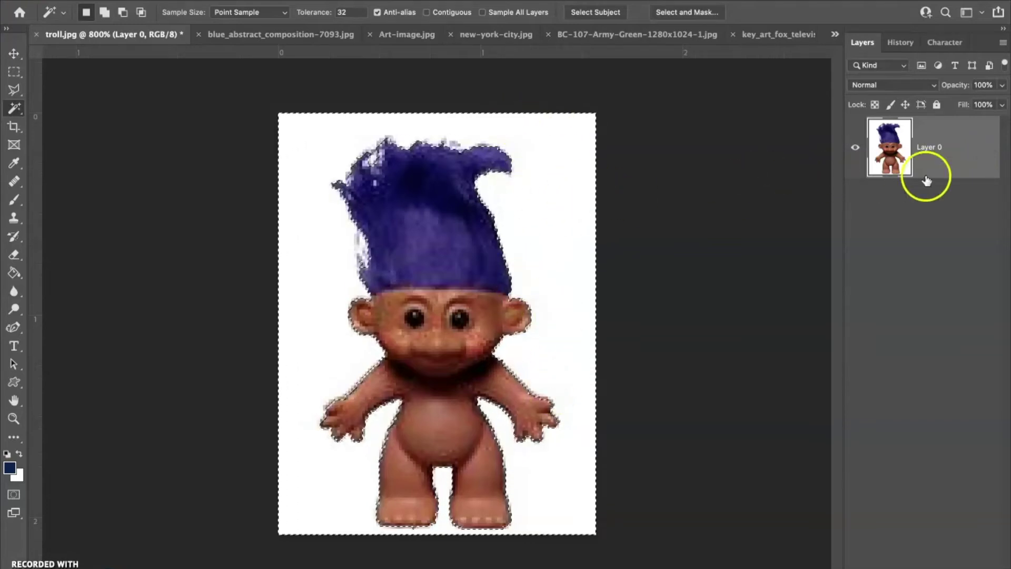
{"action": "key", "text": "Delete"}
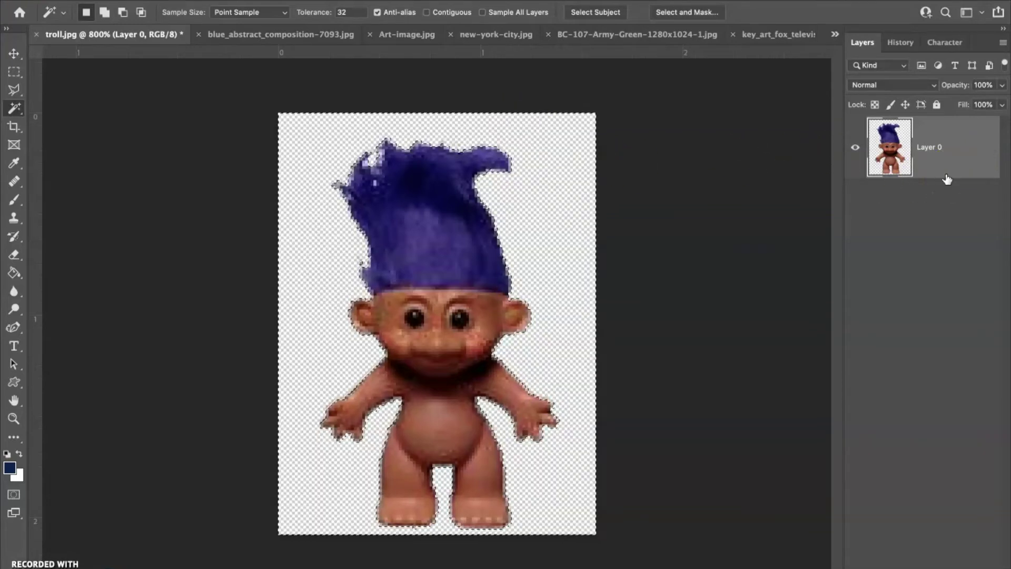
{"action": "left_click", "coordinate": [597, 279]}
{"action": "left_click", "coordinate": [785, 415]}
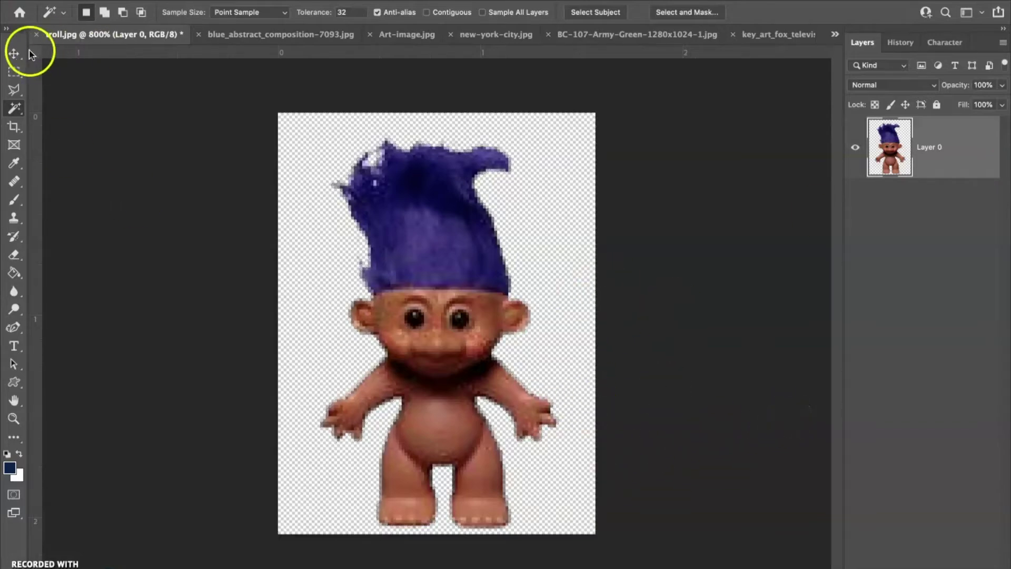
{"action": "key", "text": "v"}
{"action": "left_click_drag", "start_coordinate": [440, 282], "coordinate": [399, 239]}
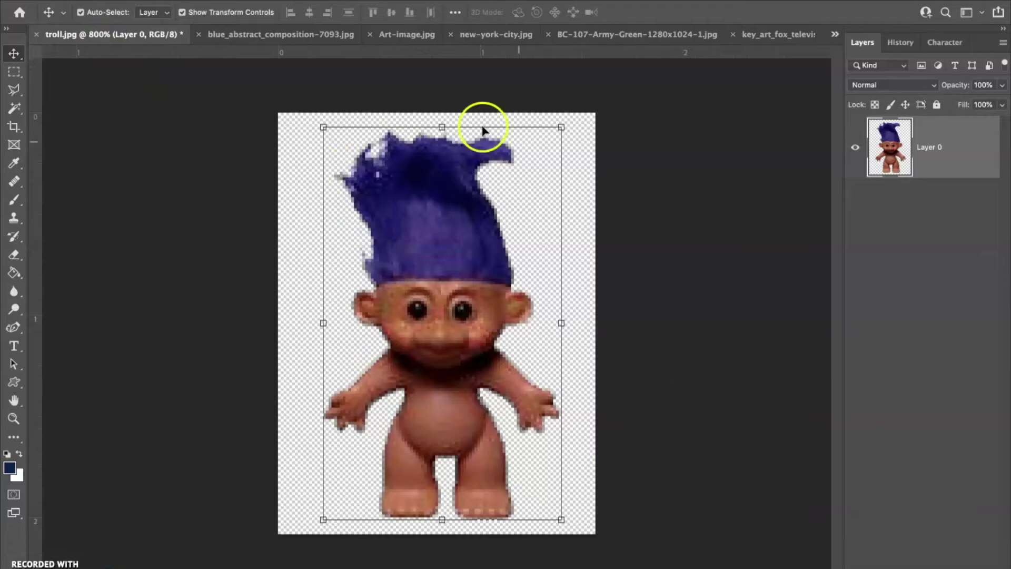
Step: Save the cut-out as troll.psd in Photoshop format, inside a new folder for cropped images in mandala, with Maximize Compatibility on
{"action": "left_click", "coordinate": [108, 0]}
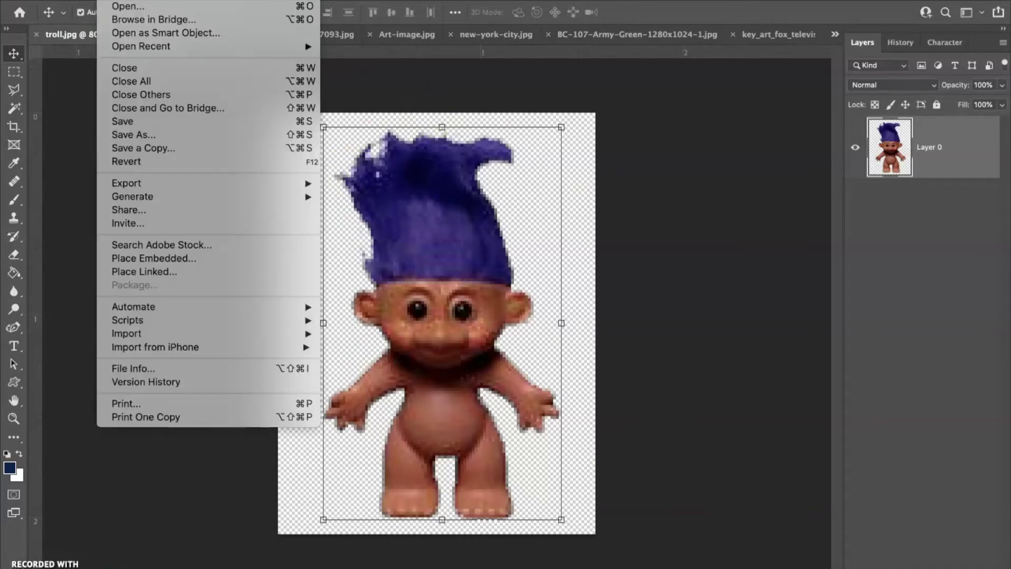
{"action": "left_click", "coordinate": [125, 136]}
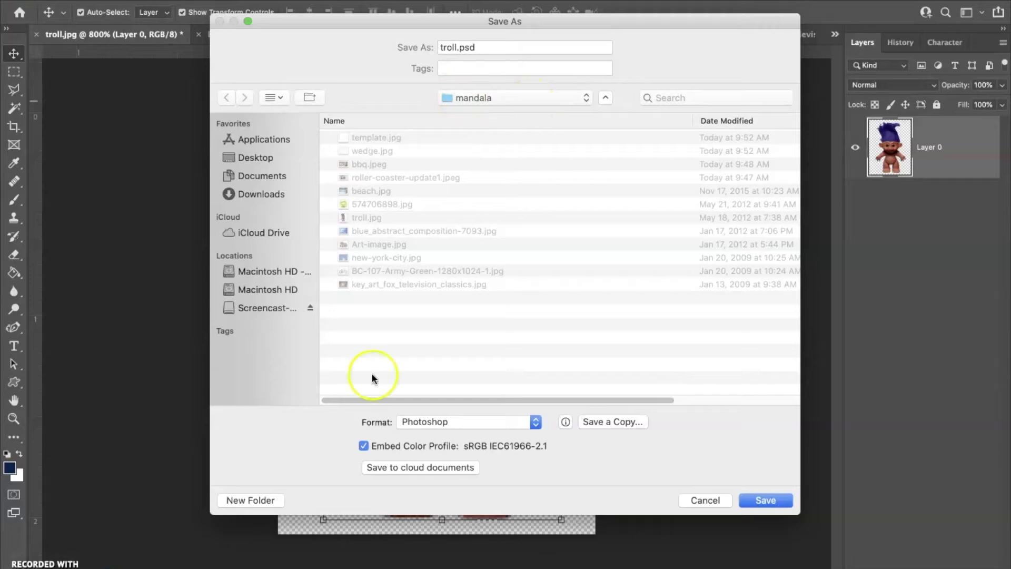
{"action": "left_click", "coordinate": [259, 500]}
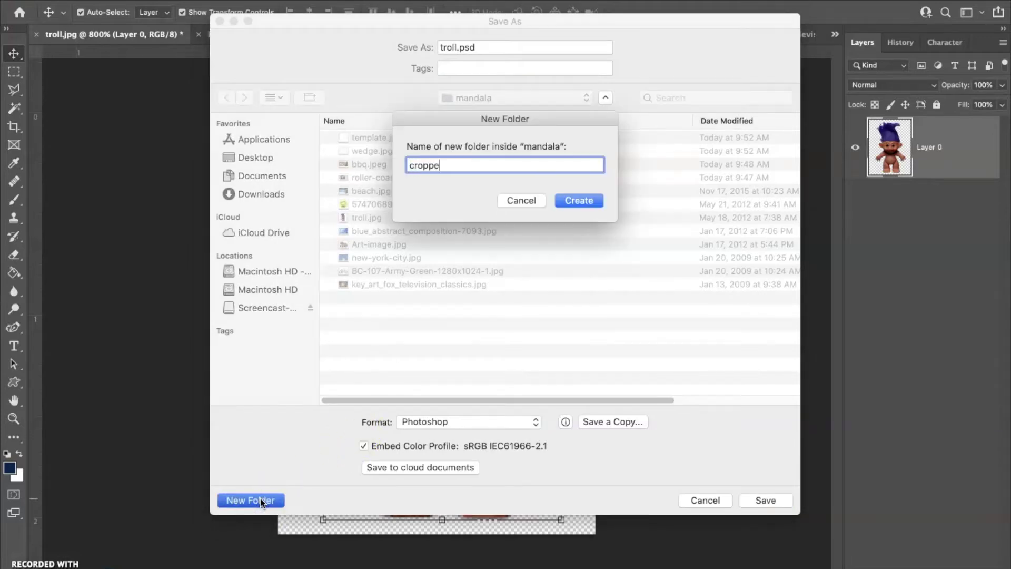
{"action": "left_click", "coordinate": [589, 204]}
{"action": "left_click", "coordinate": [760, 500]}
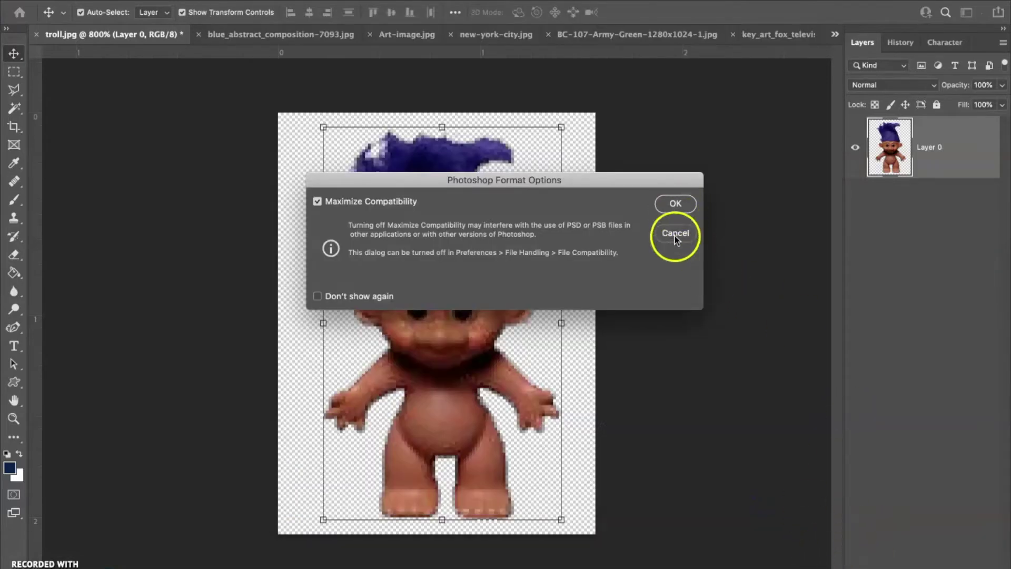
{"action": "left_click", "coordinate": [675, 205]}
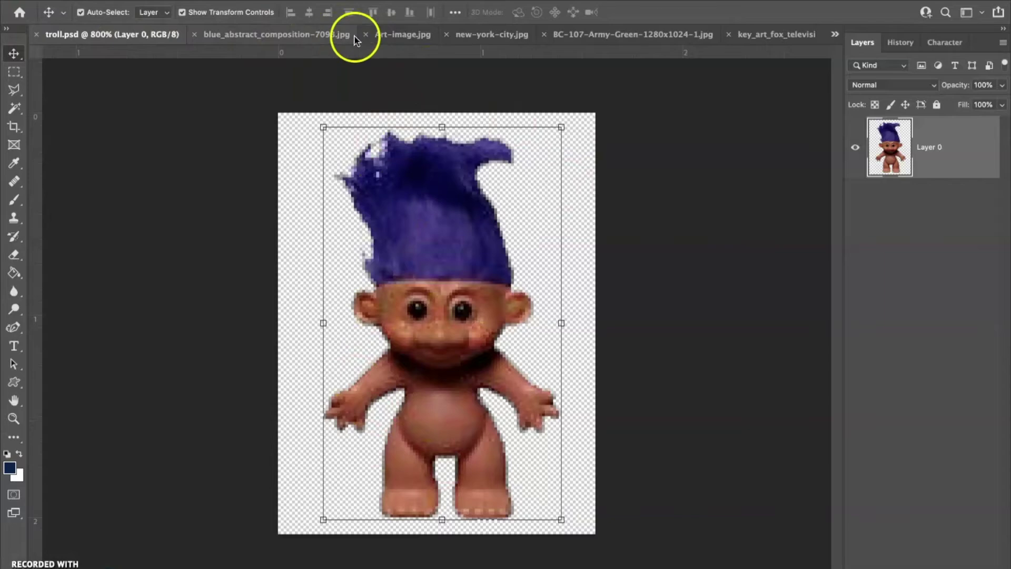
Step: Switch to Art-image.jpg and select its white areas with the Magic Wand tool
{"action": "left_click", "coordinate": [384, 36]}
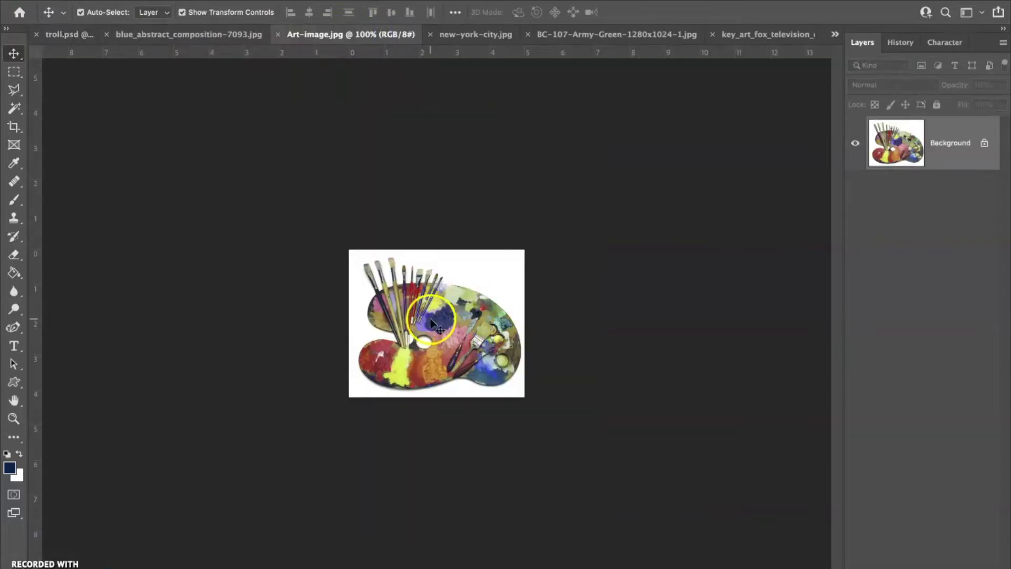
{"action": "key", "text": "ctrl+plus"}
{"action": "key", "text": "ctrl+plus"}
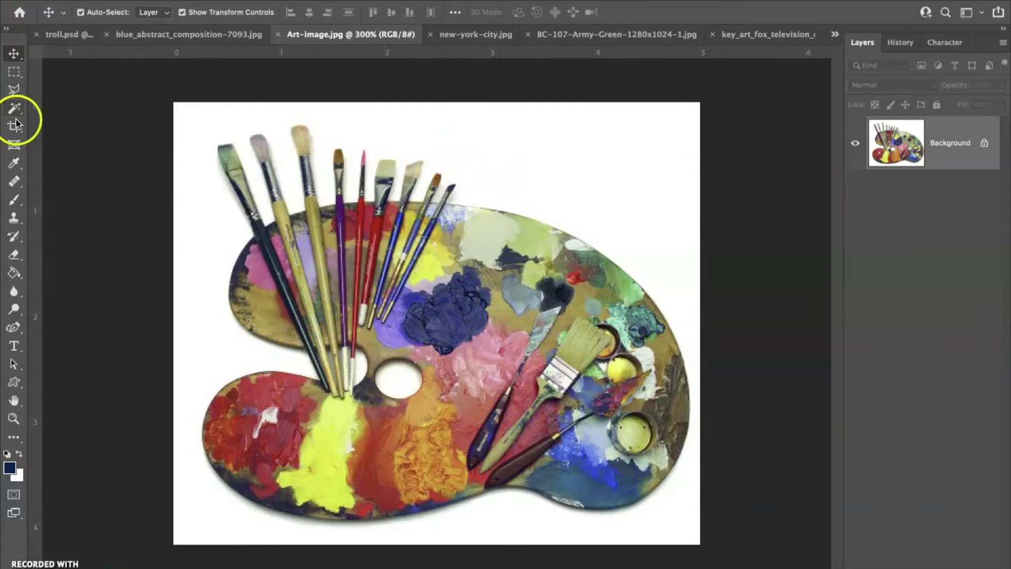
{"action": "left_click", "coordinate": [489, 140]}
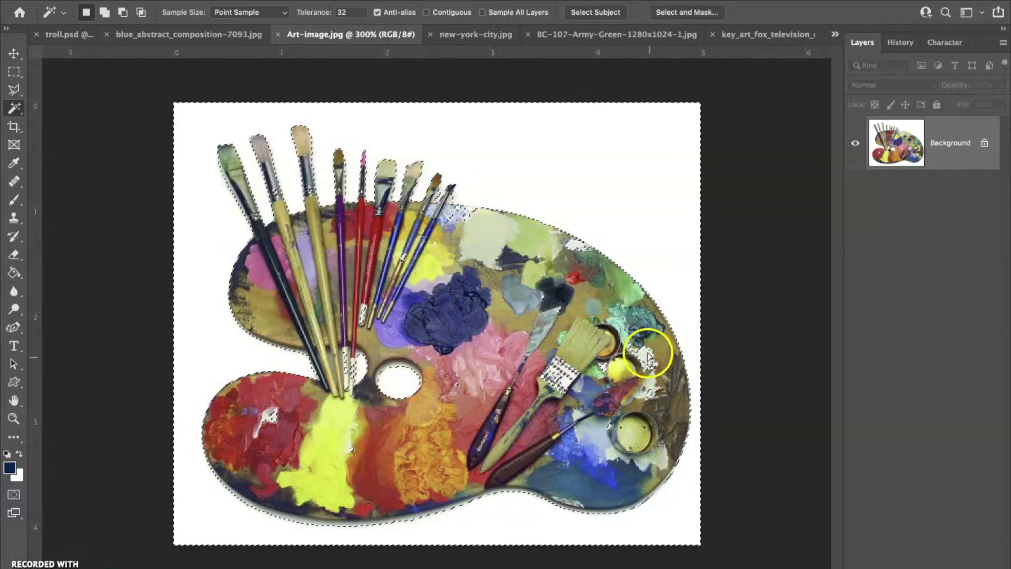
Step: Turn on Contiguous for the Magic Wand and reselect the white background around the palette
{"action": "left_click", "coordinate": [426, 13]}
{"action": "left_click", "coordinate": [572, 158]}
{"action": "left_click", "coordinate": [530, 167]}
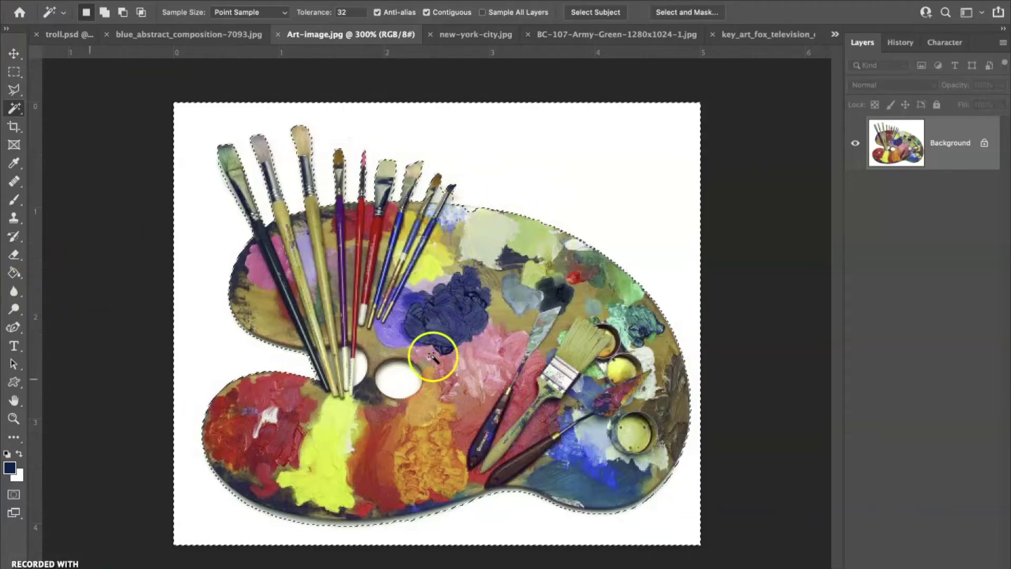
Step: Set the Magic Wand tolerance to 10 and reselect the white background around the palette
{"action": "left_click", "coordinate": [345, 12]}
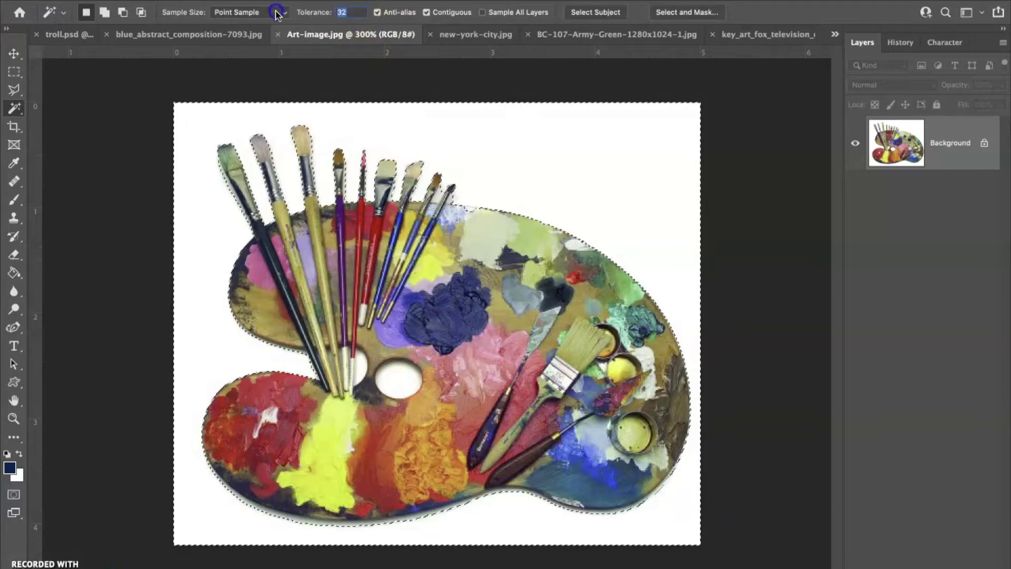
{"action": "type", "text": "10"}
{"action": "left_click", "coordinate": [559, 158]}
{"action": "left_click", "coordinate": [445, 200]}
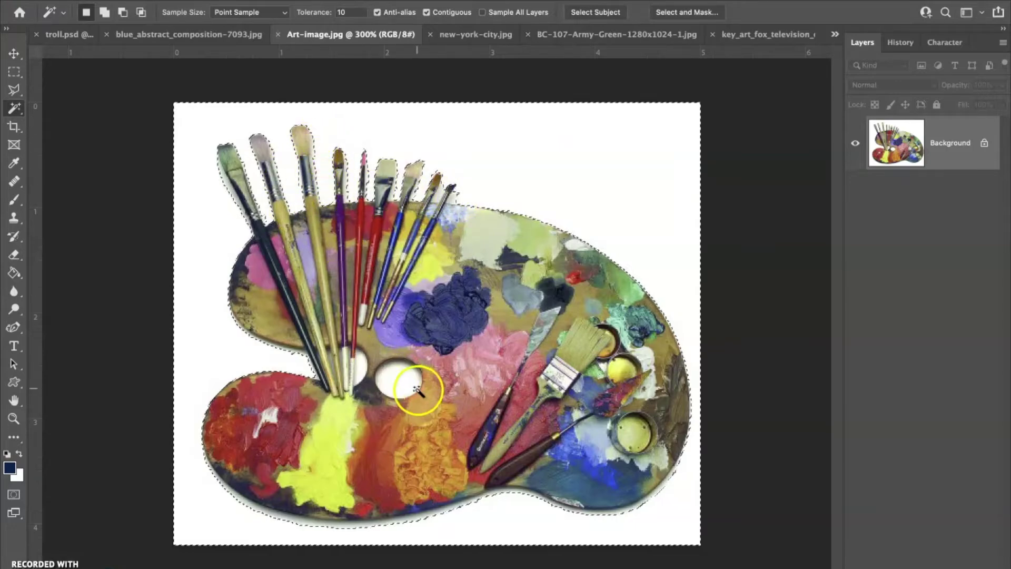
Step: Add the white thumb holes of the palette to the Magic Wand selection and dismiss the Fill dialog
{"action": "left_click", "coordinate": [104, 12]}
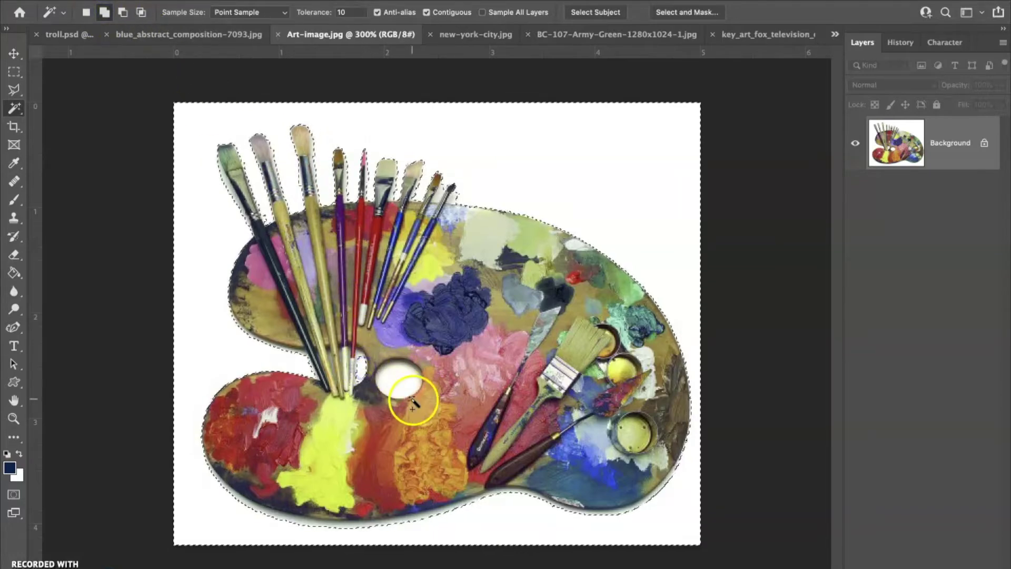
{"action": "left_click", "coordinate": [399, 378]}
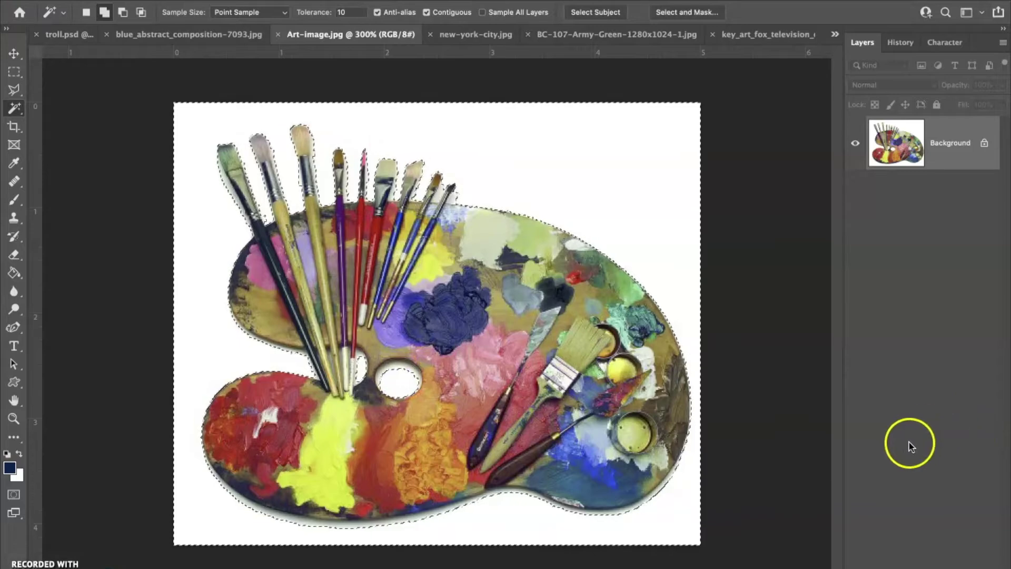
{"action": "key", "text": "shift+BackSpace"}
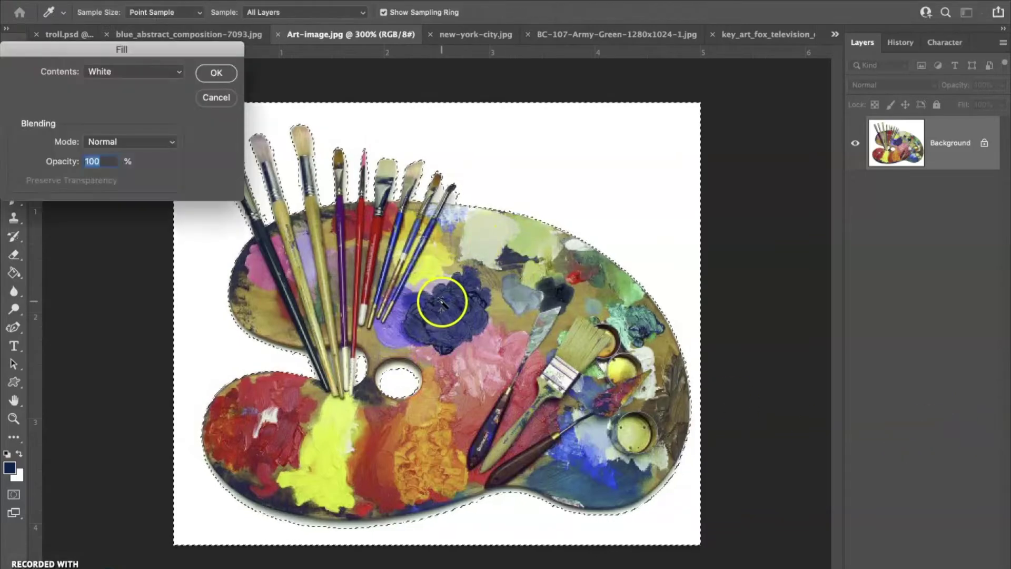
{"action": "left_click", "coordinate": [218, 99]}
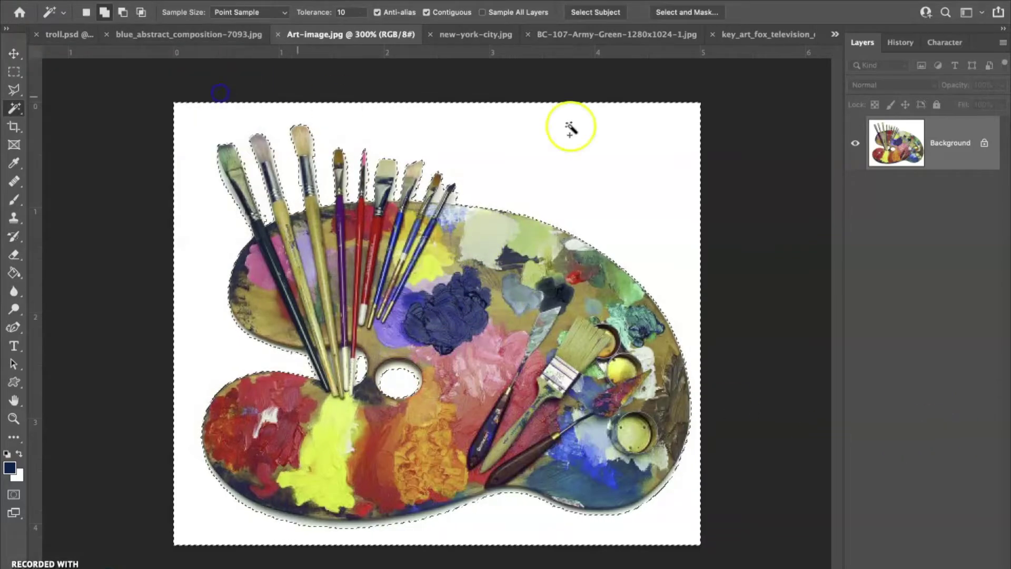
Step: Unlock the palette's Background layer, delete the selected white areas, and shift the cut-out slightly after deselecting
{"action": "left_click", "coordinate": [984, 144]}
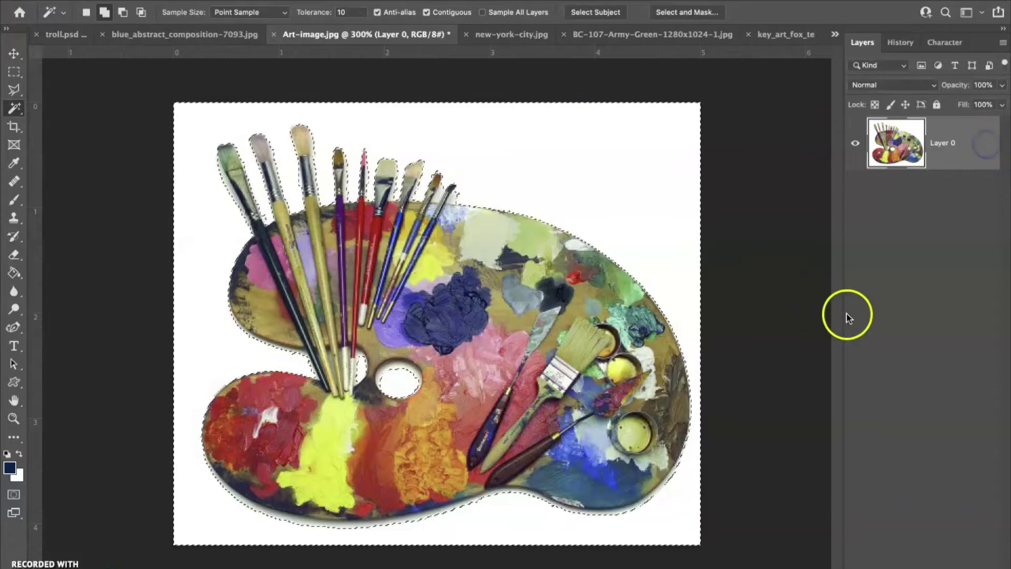
{"action": "key", "text": "BackSpace"}
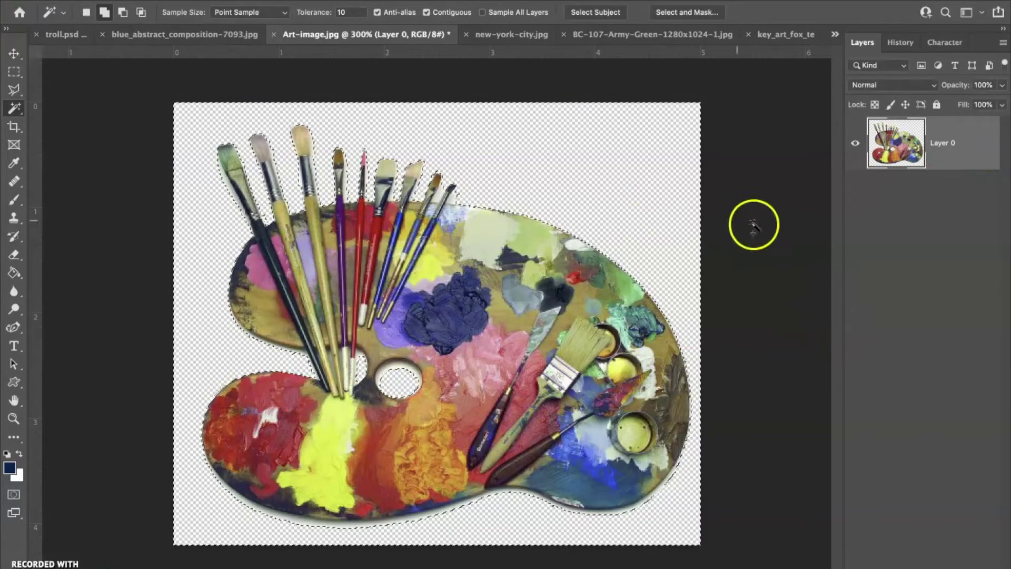
{"action": "key", "text": "super+d"}
{"action": "left_click", "coordinate": [14, 53]}
{"action": "left_click_drag", "start_coordinate": [512, 304], "coordinate": [560, 304]}
{"action": "left_click_drag", "start_coordinate": [488, 279], "coordinate": [510, 303]}
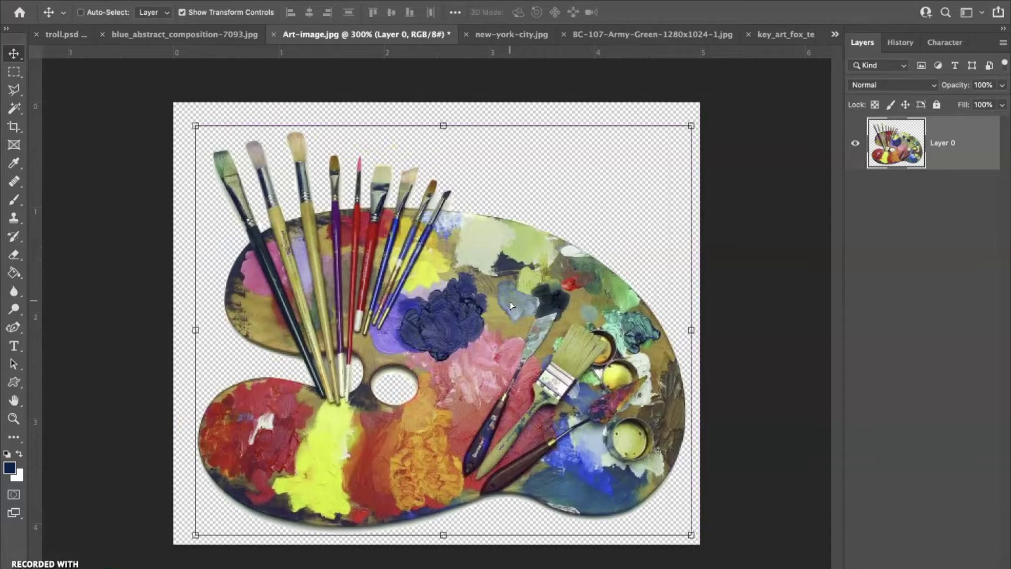
Step: Undo the palette's move, the background deletion and the layer unlock, and clear the restored selection
{"action": "key", "text": "super+z"}
{"action": "key", "text": "super+z"}
{"action": "key", "text": "super+z"}
{"action": "key", "text": "super+z"}
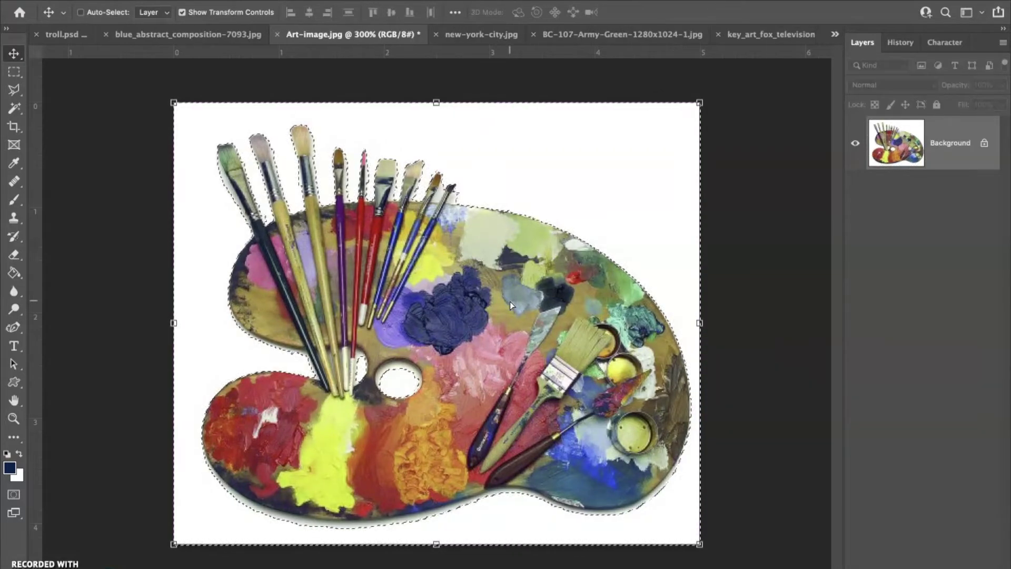
{"action": "left_click", "coordinate": [885, 377]}
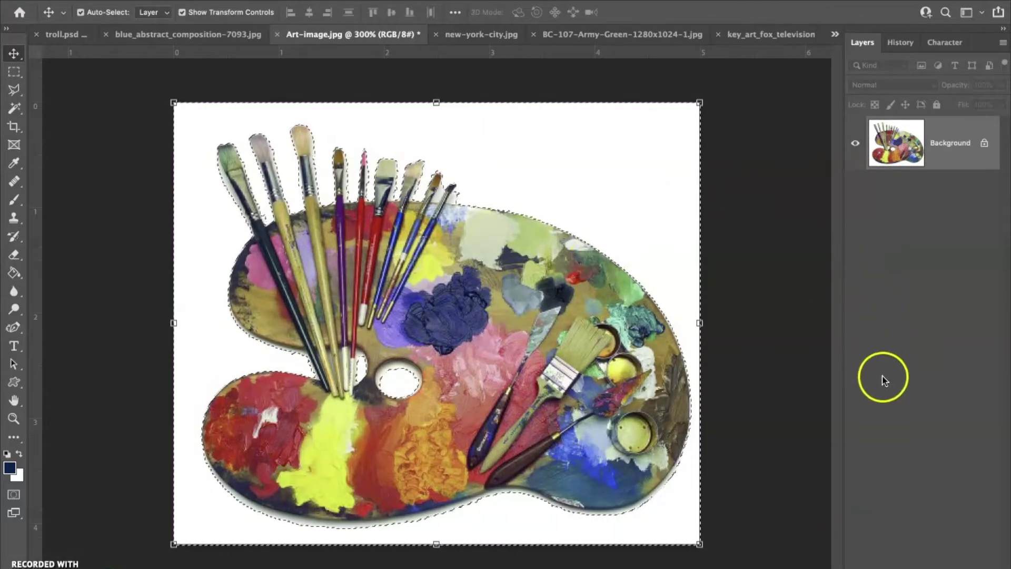
{"action": "key", "text": "super+d"}
{"action": "left_click", "coordinate": [557, 367]}
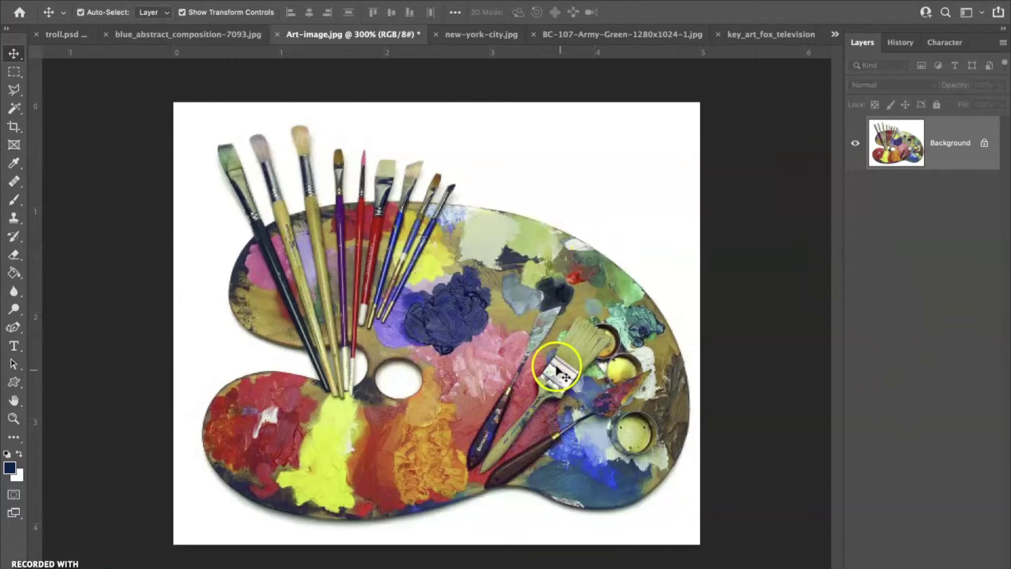
Step: Outline the palette and its brushes loosely with the Polygonal Lasso tool, closing the outline beside the shortest brush
{"action": "left_click", "coordinate": [14, 87]}
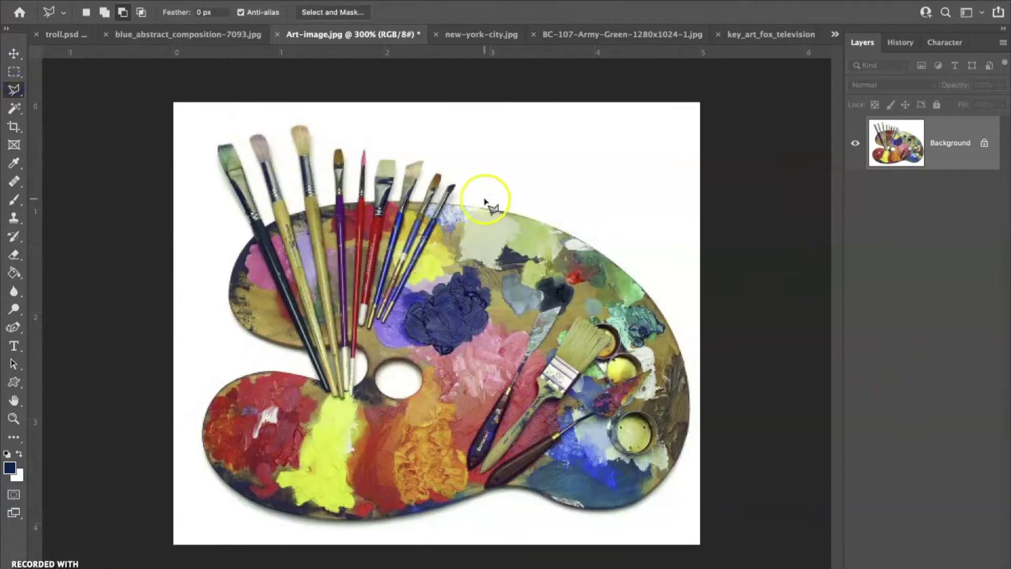
{"action": "left_click", "coordinate": [407, 136]}
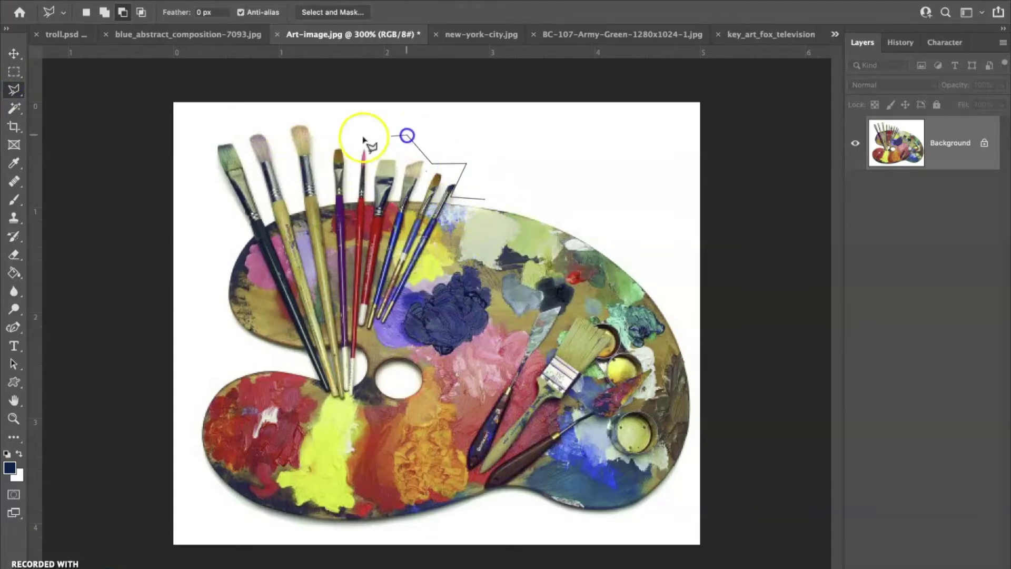
{"action": "left_click", "coordinate": [256, 118]}
{"action": "left_click", "coordinate": [191, 138]}
{"action": "left_click", "coordinate": [220, 224]}
{"action": "left_click", "coordinate": [178, 316]}
{"action": "left_click", "coordinate": [221, 358]}
{"action": "left_click", "coordinate": [190, 415]}
{"action": "left_click", "coordinate": [208, 497]}
{"action": "left_click", "coordinate": [327, 526]}
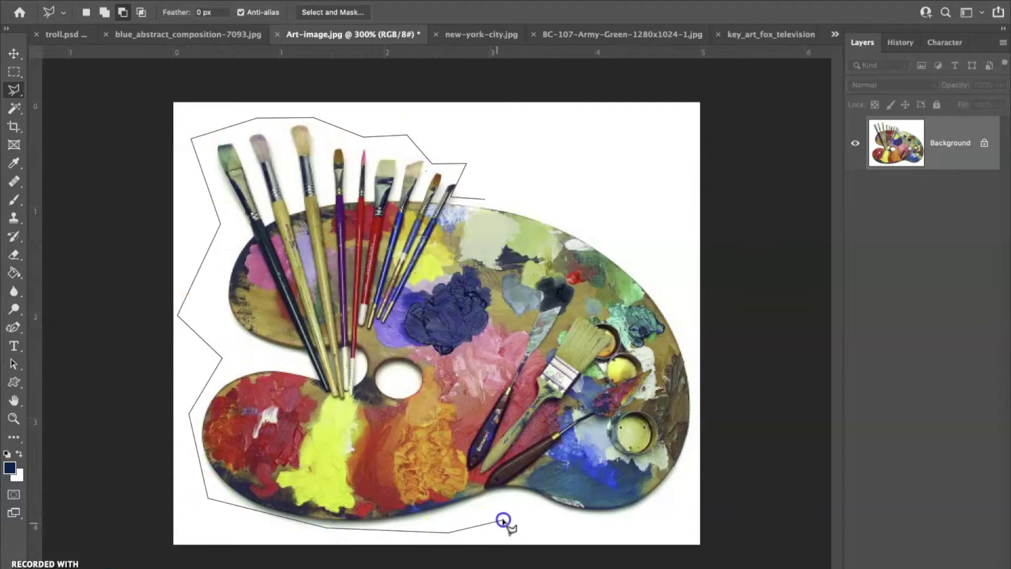
{"action": "left_click", "coordinate": [612, 539]}
{"action": "left_click", "coordinate": [692, 515]}
{"action": "left_click", "coordinate": [691, 440]}
{"action": "left_click", "coordinate": [680, 352]}
{"action": "left_click", "coordinate": [651, 266]}
{"action": "left_click", "coordinate": [625, 255]}
{"action": "left_click", "coordinate": [539, 208]}
{"action": "left_click", "coordinate": [471, 197]}
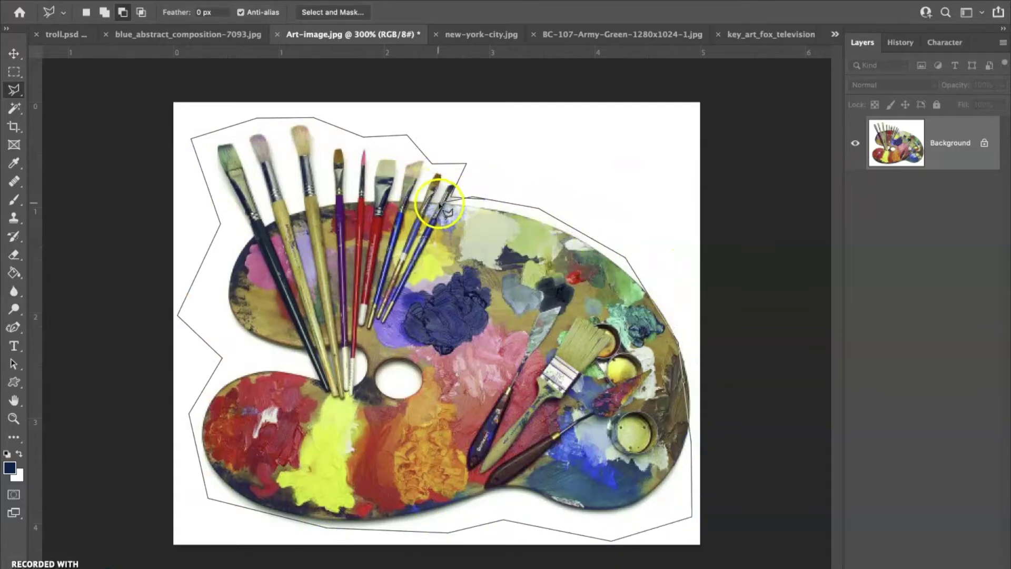
{"action": "left_click", "coordinate": [451, 196]}
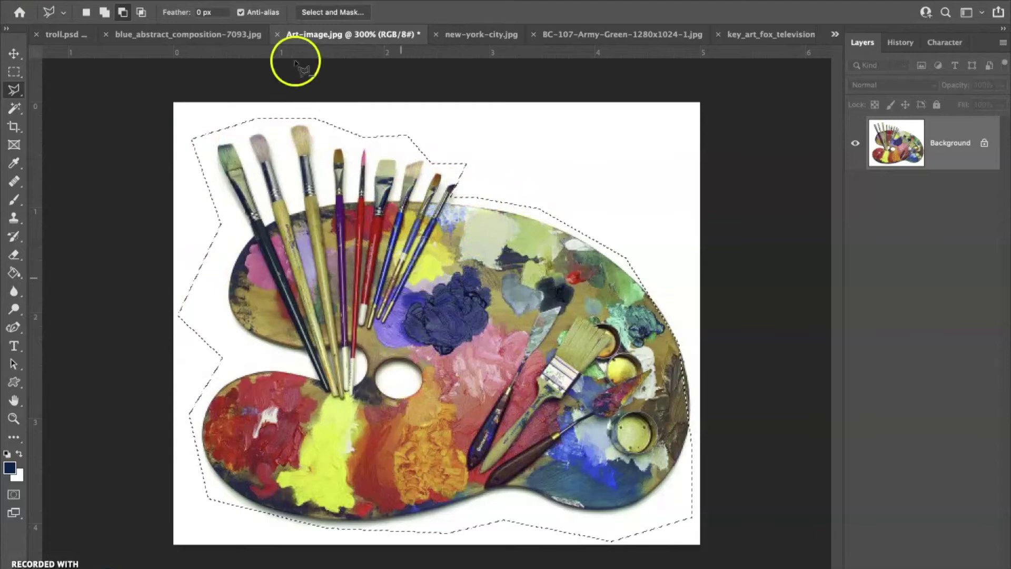
Step: Copy the lassoed palette and brushes to a new layer with Layer Via Copy
{"action": "right_click", "coordinate": [396, 199]}
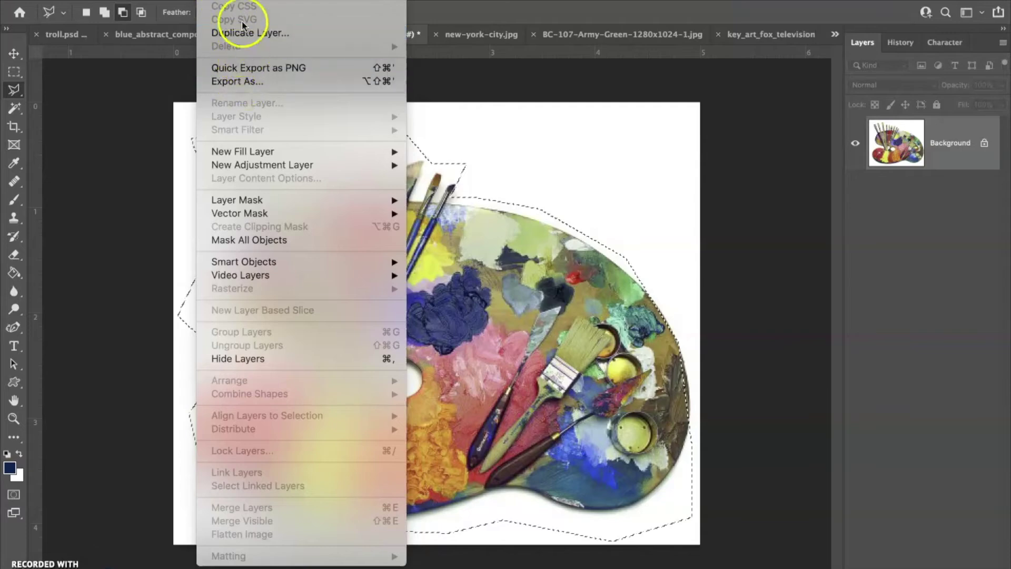
{"action": "mouse_move", "coordinate": [240, 1]}
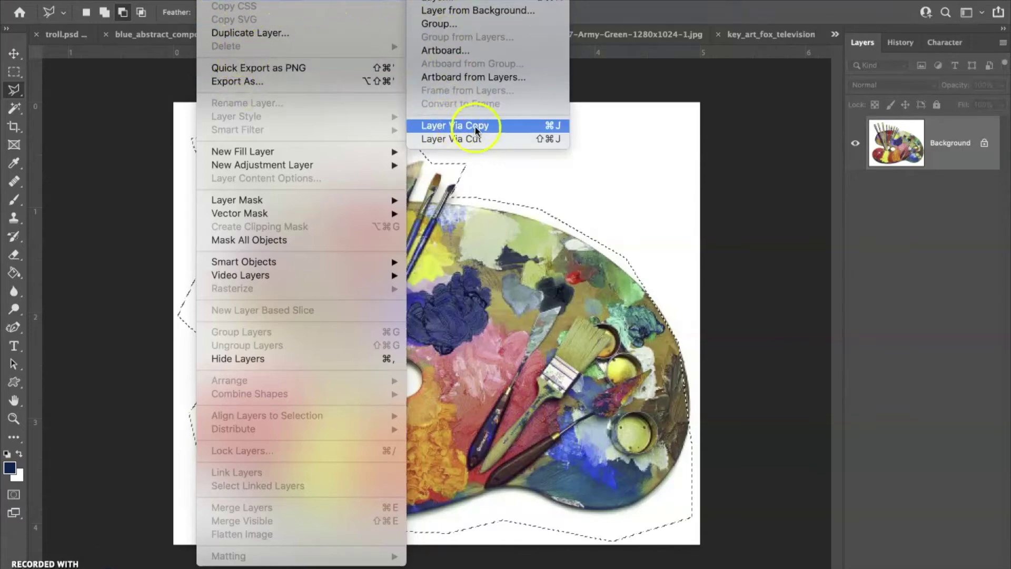
{"action": "left_click", "coordinate": [557, 127]}
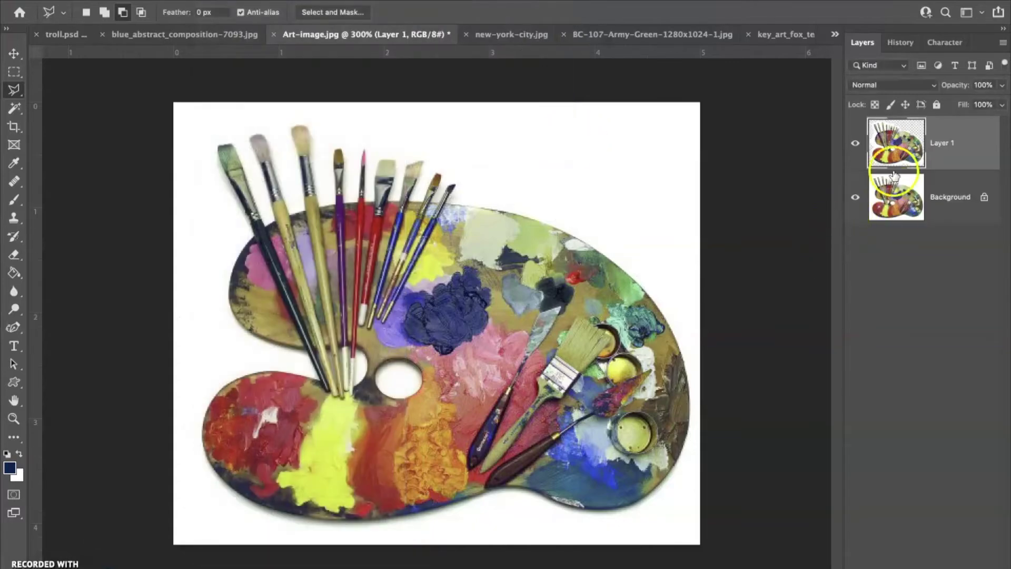
Step: Toggle the Background layer's visibility to check the copied palette, and delete the Background layer
{"action": "left_click", "coordinate": [856, 199]}
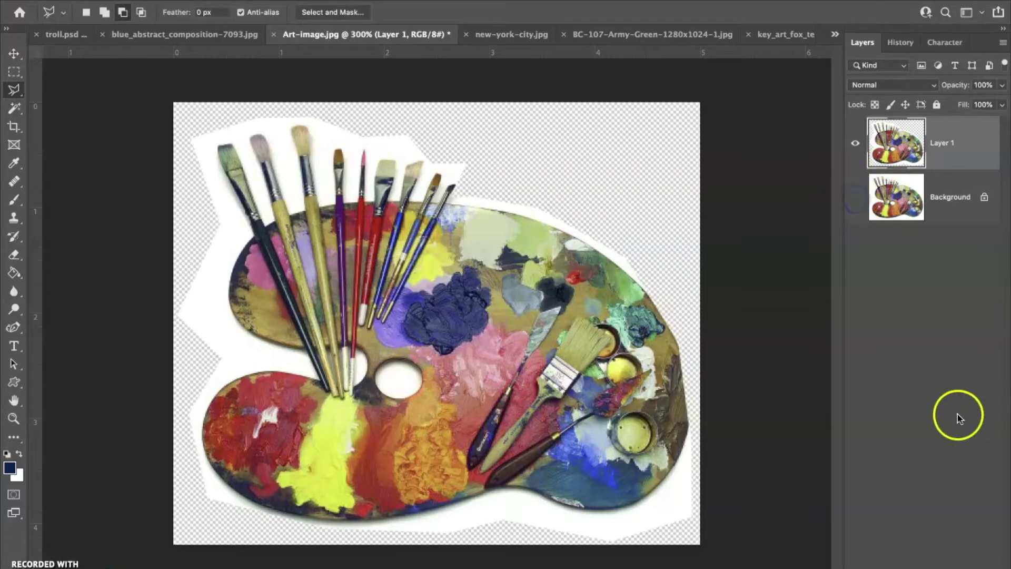
{"action": "left_click", "coordinate": [856, 199]}
{"action": "left_click", "coordinate": [855, 199]}
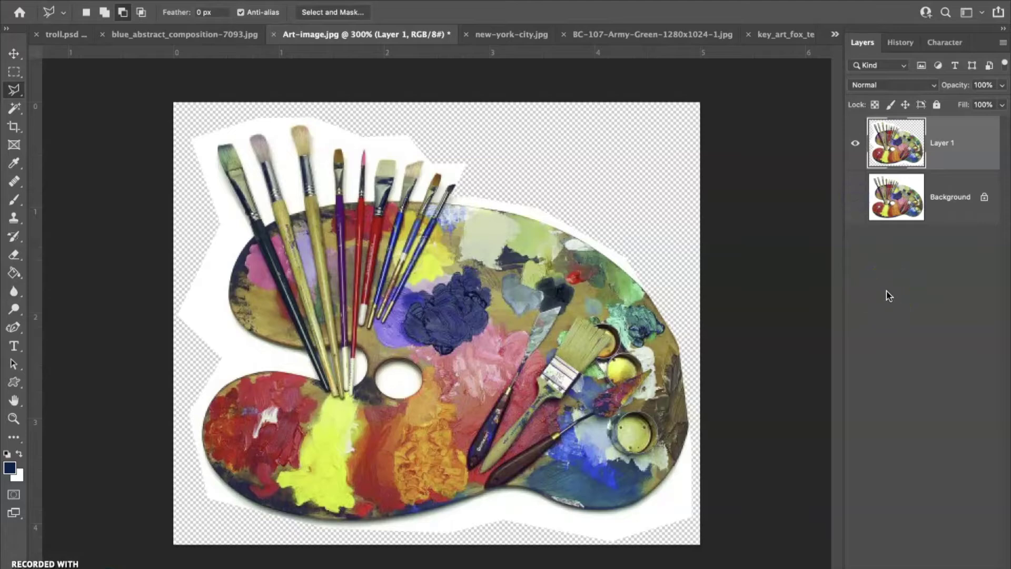
{"action": "mouse_move", "coordinate": [905, 561]}
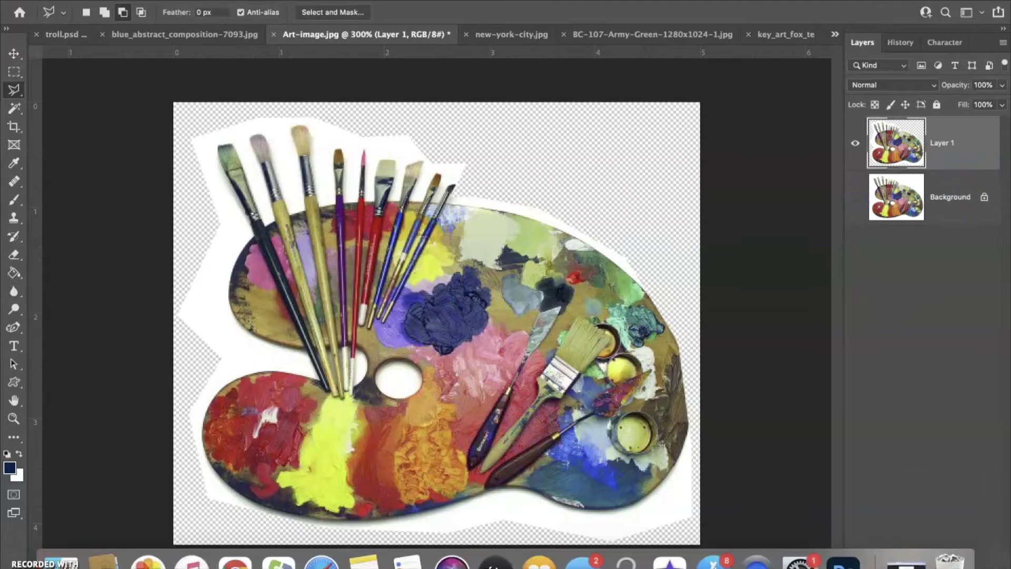
{"action": "left_click_drag", "start_coordinate": [896, 197], "coordinate": [943, 564]}
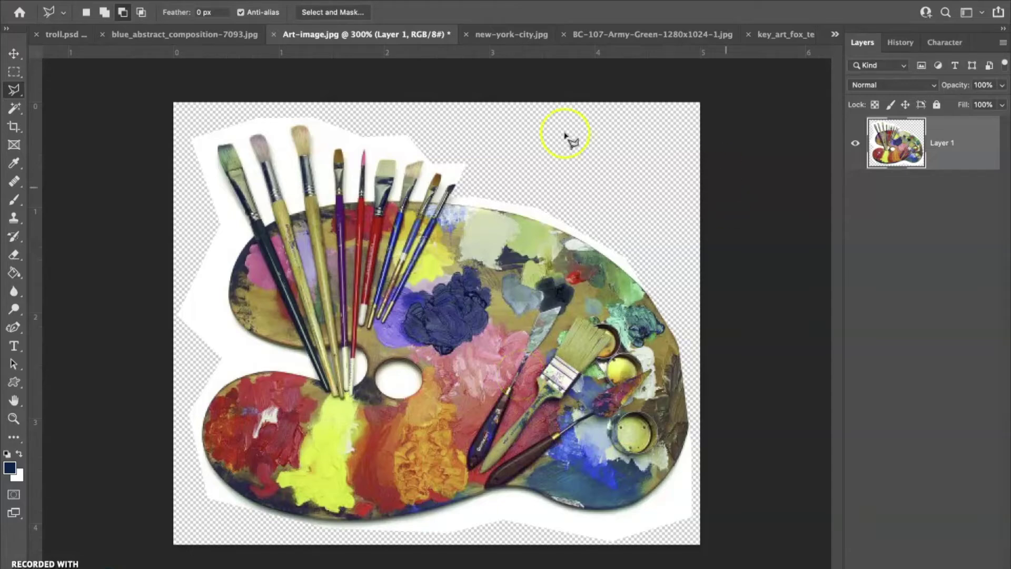
Step: Save the palette cut-out as Art-image.psd in Photoshop format in mandala's cropped folder, with Maximize Compatibility on
{"action": "left_click", "coordinate": [111, 1]}
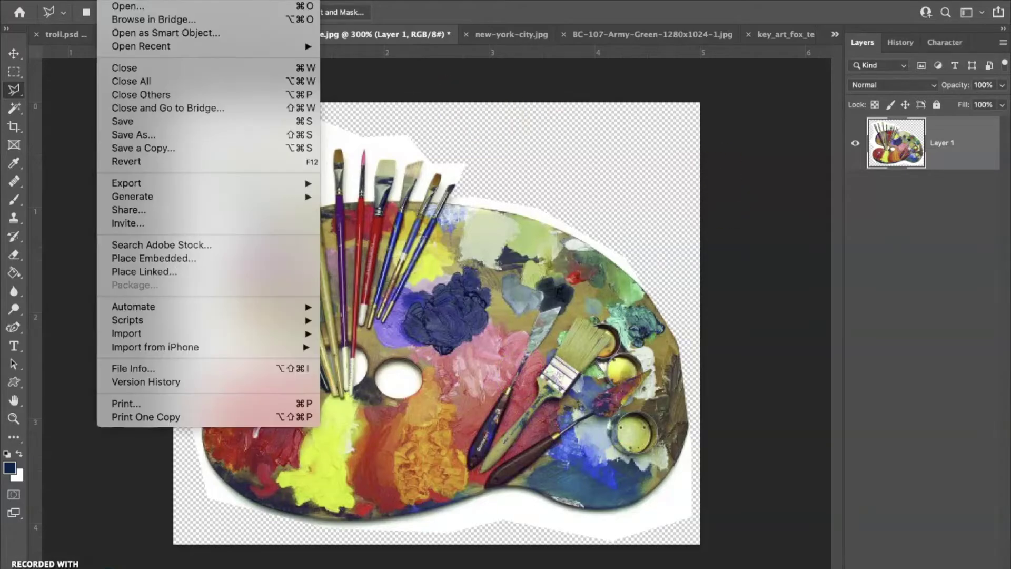
{"action": "left_click", "coordinate": [149, 135]}
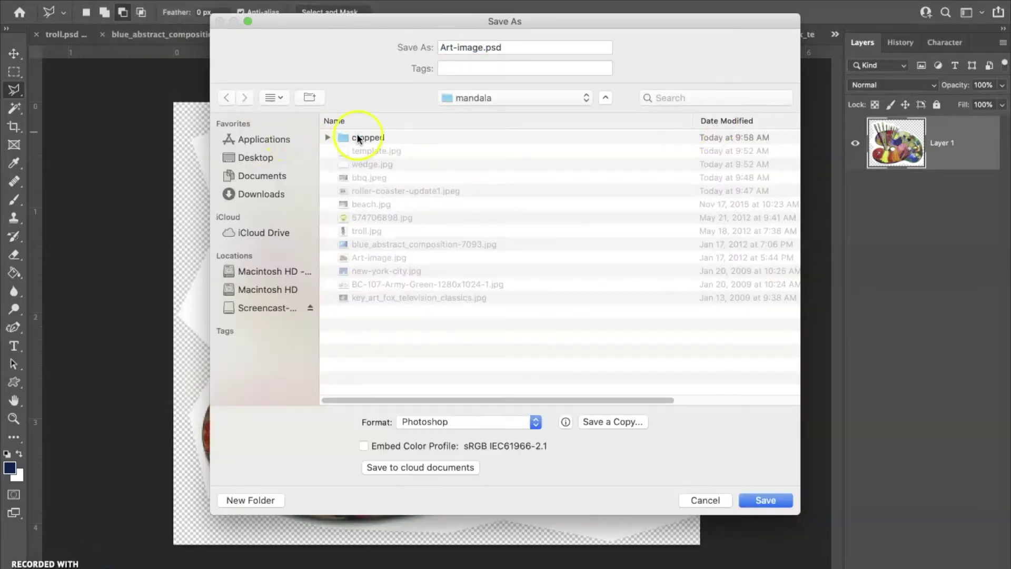
{"action": "double_click", "coordinate": [357, 138]}
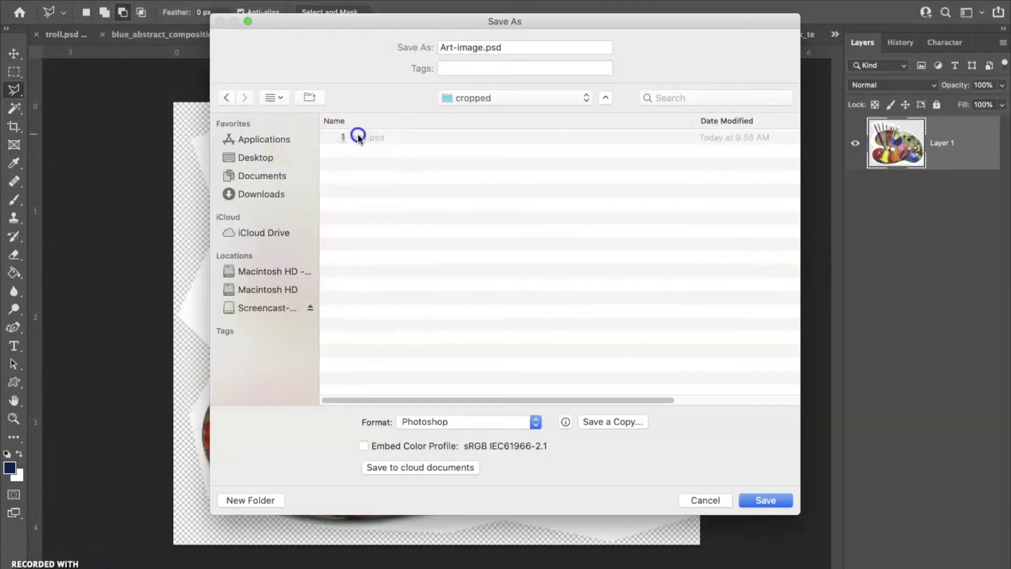
{"action": "left_click", "coordinate": [769, 500]}
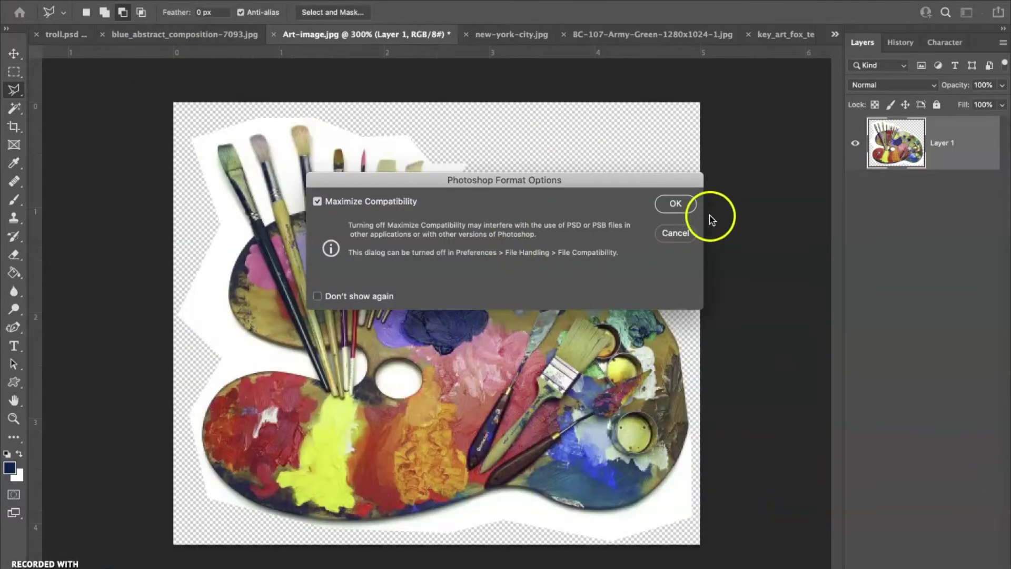
{"action": "left_click", "coordinate": [684, 205]}
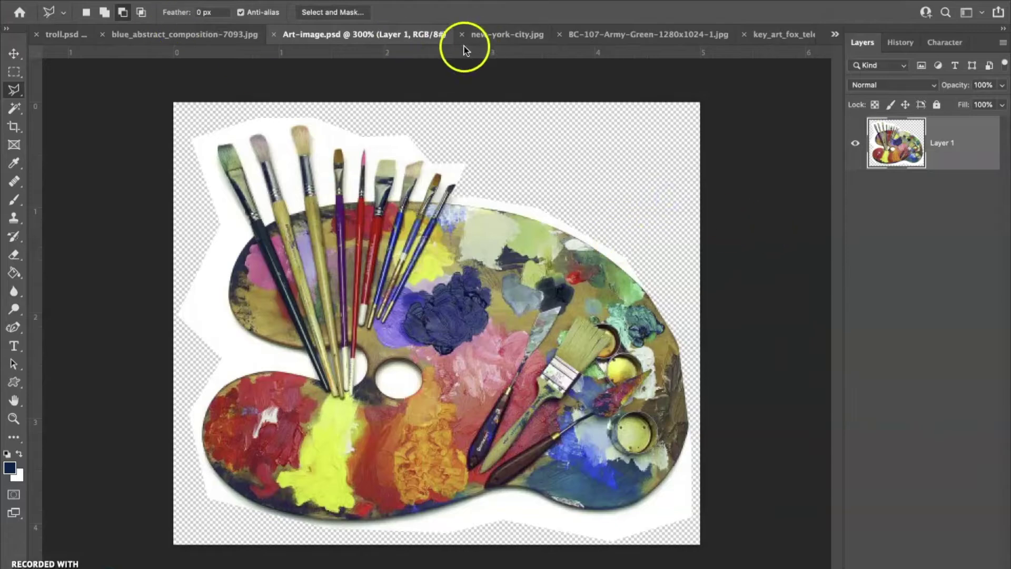
Step: Close the saved Art-image.psd and troll.psd documents
{"action": "left_click", "coordinate": [273, 36]}
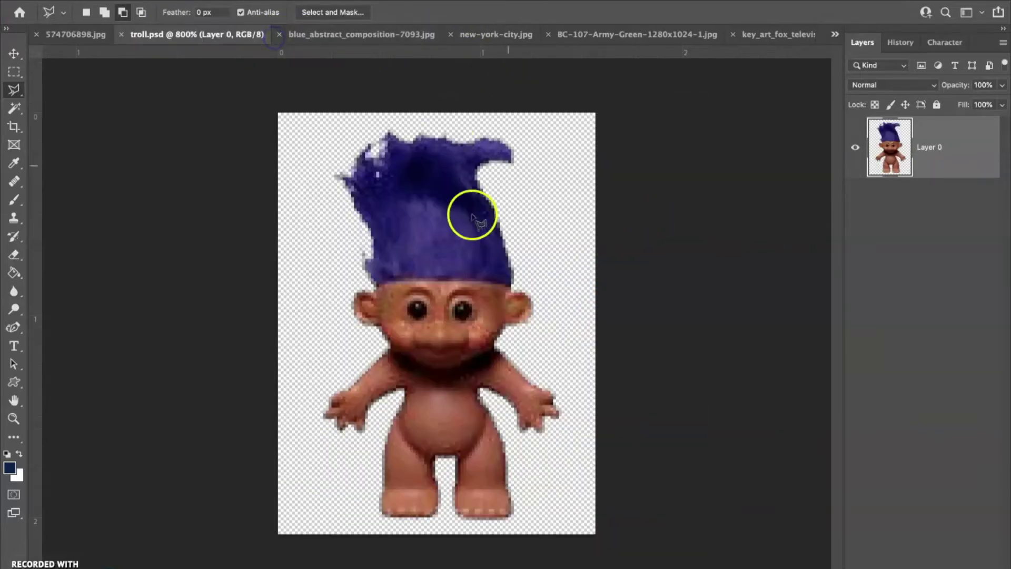
{"action": "left_click", "coordinate": [121, 36]}
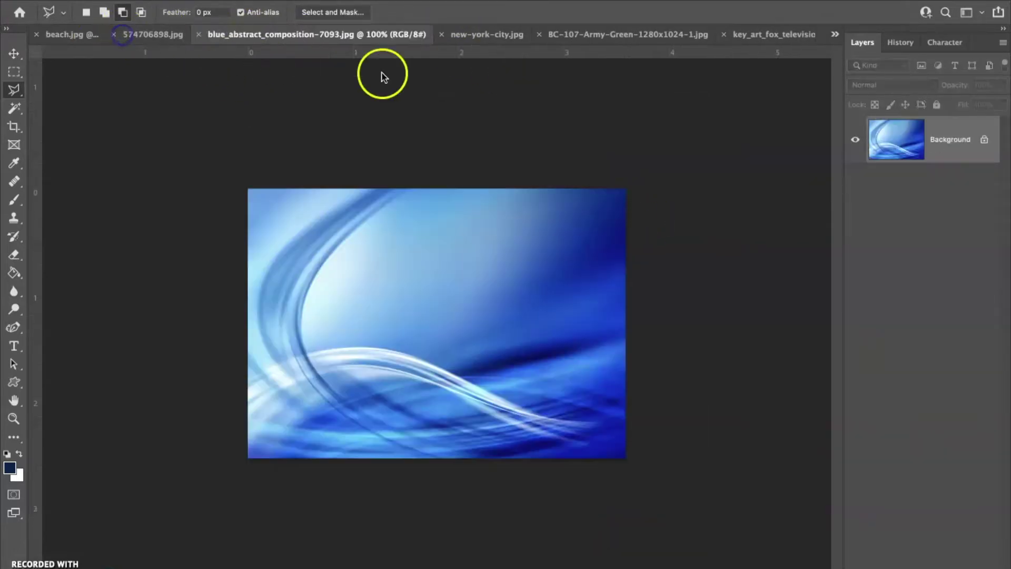
Step: Select the white background around the softball in 574706898.jpg with the Magic Wand at tolerance 10
{"action": "left_click", "coordinate": [64, 34]}
{"action": "left_click", "coordinate": [284, 34]}
{"action": "left_click", "coordinate": [501, 37]}
{"action": "left_click", "coordinate": [151, 36]}
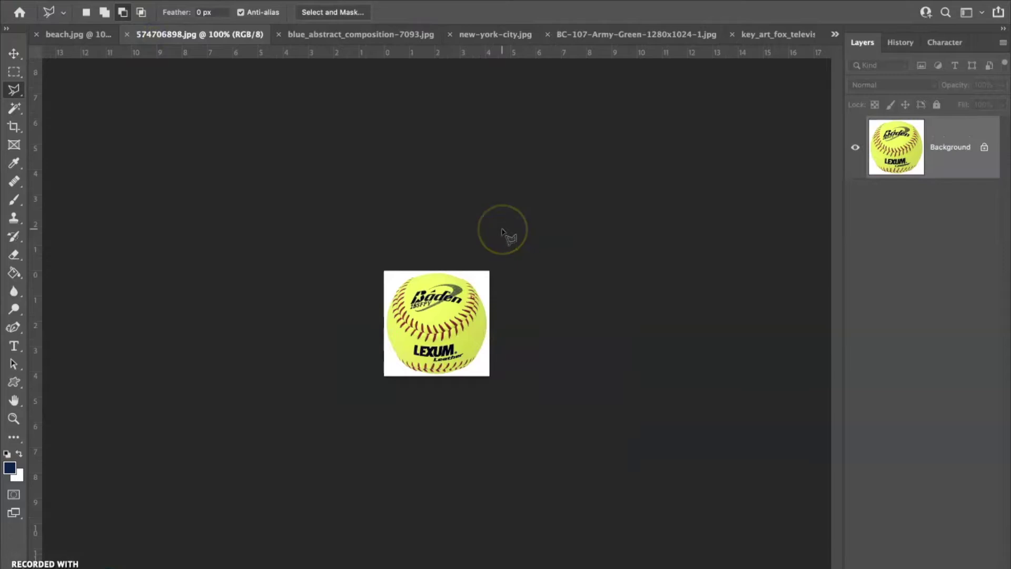
{"action": "key", "text": "super+plus"}
{"action": "key", "text": "super+plus"}
{"action": "left_click", "coordinate": [16, 109]}
{"action": "left_click", "coordinate": [319, 181]}
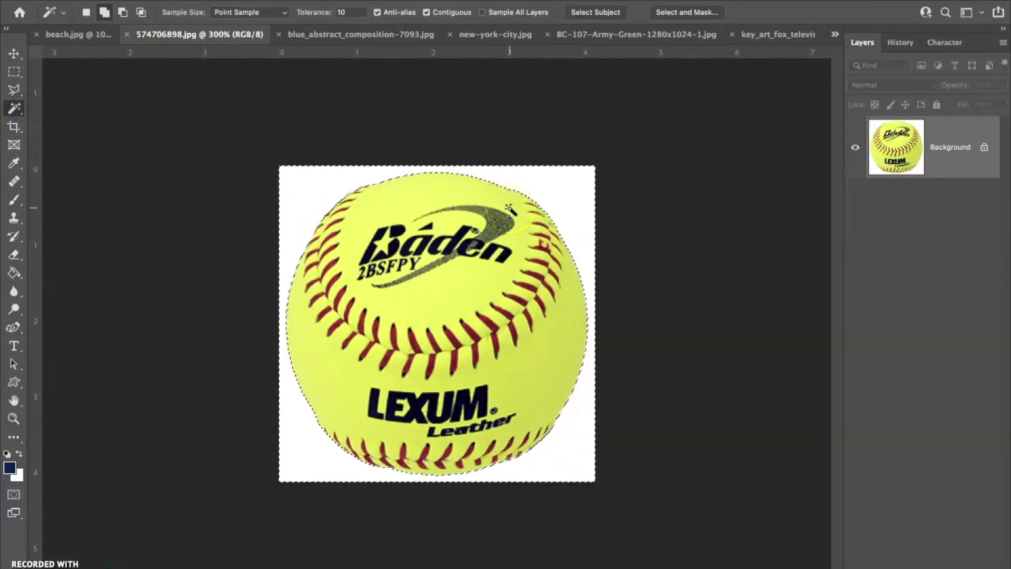
Step: Unlock the softball's Background layer, delete the selected white area, and deselect
{"action": "left_click", "coordinate": [984, 147]}
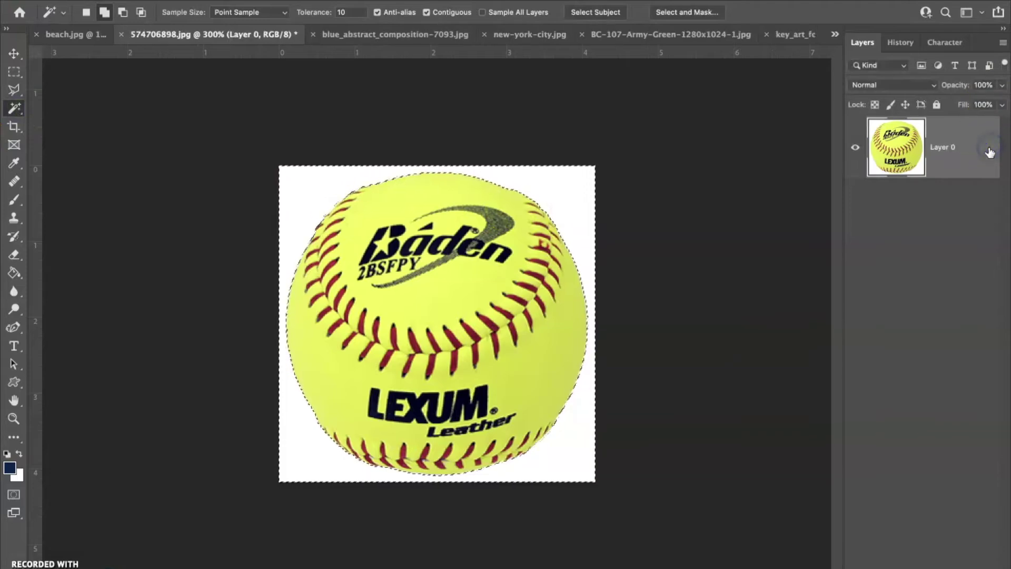
{"action": "key", "text": "Delete"}
{"action": "key", "text": "super+d"}
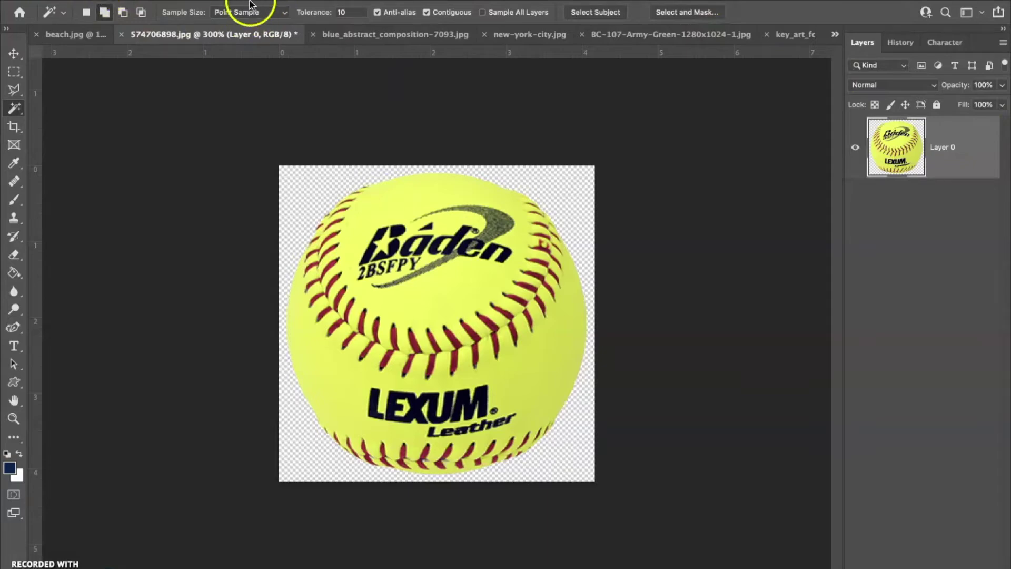
Step: Save the softball cut-out as softball.psd in Photoshop format in mandala's cropped folder, with Maximize Compatibility on
{"action": "left_click", "coordinate": [135, 0]}
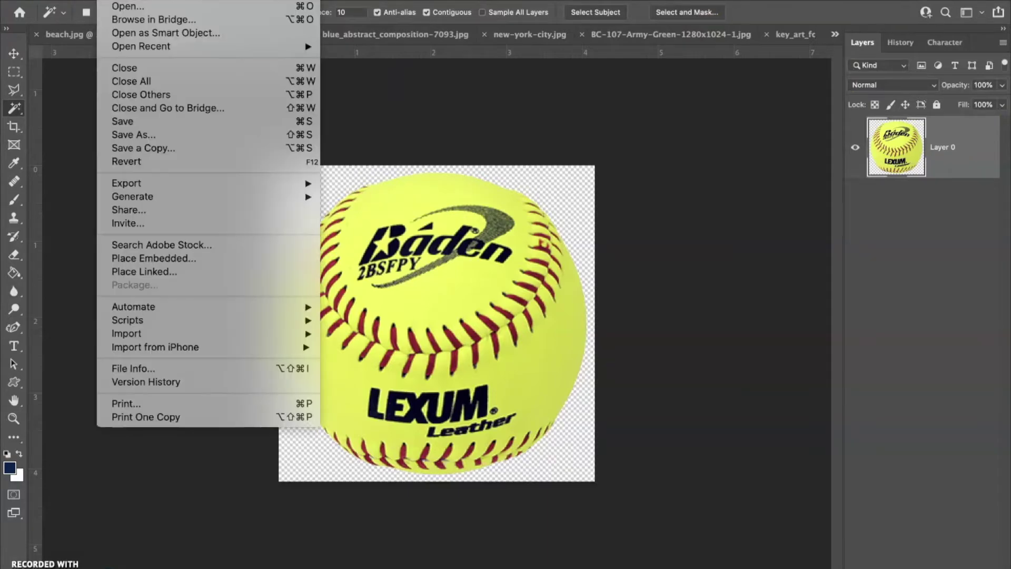
{"action": "left_click", "coordinate": [124, 137]}
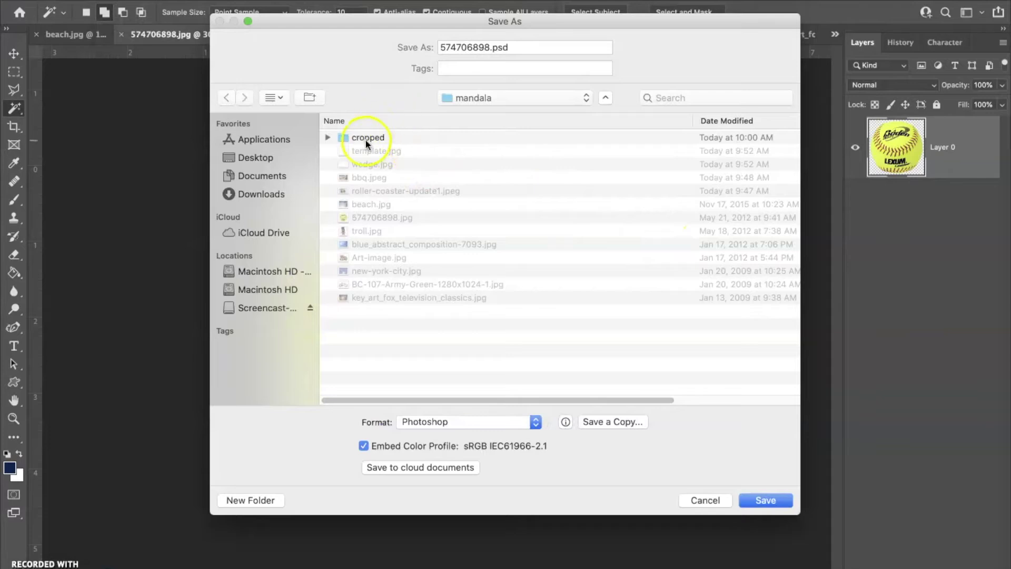
{"action": "left_click", "coordinate": [367, 141]}
{"action": "double_click", "coordinate": [484, 48]}
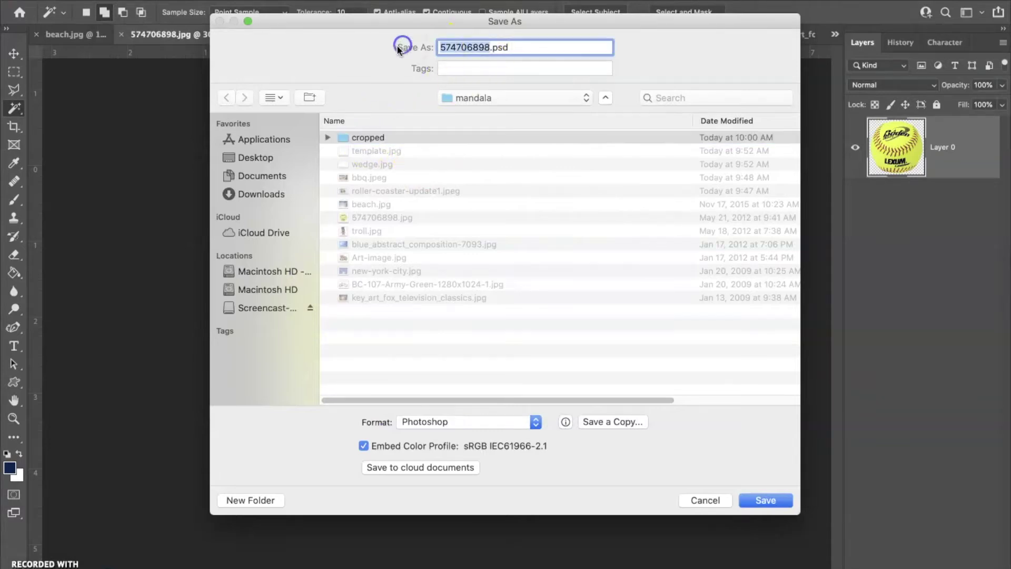
{"action": "type", "text": "softball"}
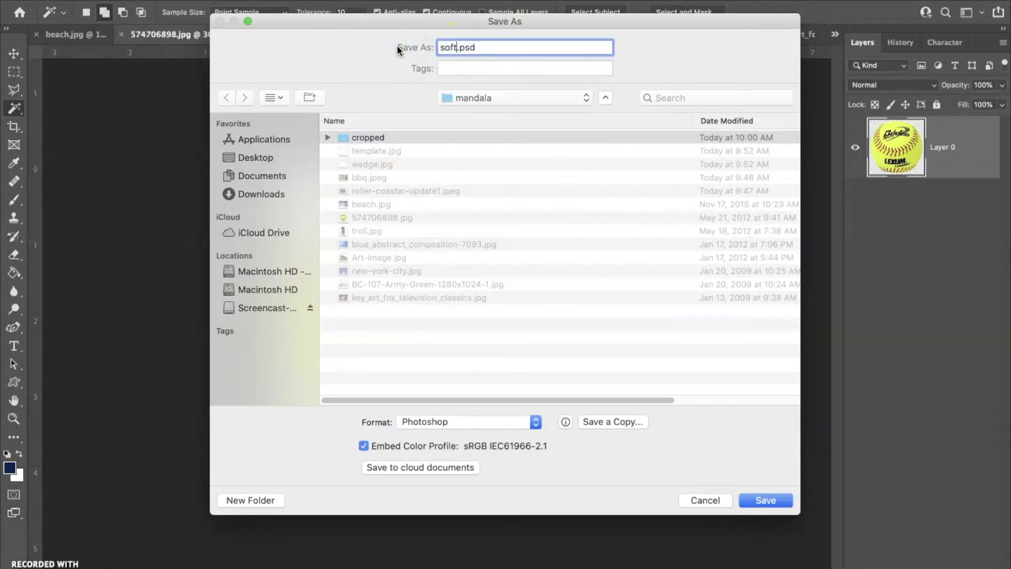
{"action": "double_click", "coordinate": [332, 138]}
{"action": "left_click", "coordinate": [777, 501]}
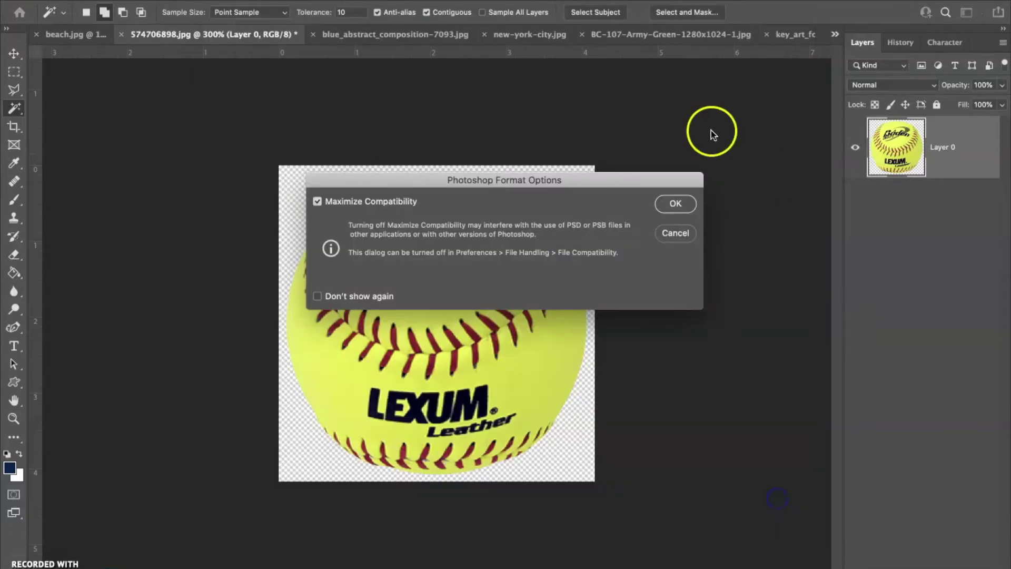
{"action": "left_click", "coordinate": [686, 210]}
Step: Draw a wavy freehand Lasso selection around the statue's head and torso in new-york-city.jpg
{"action": "left_click", "coordinate": [507, 38]}
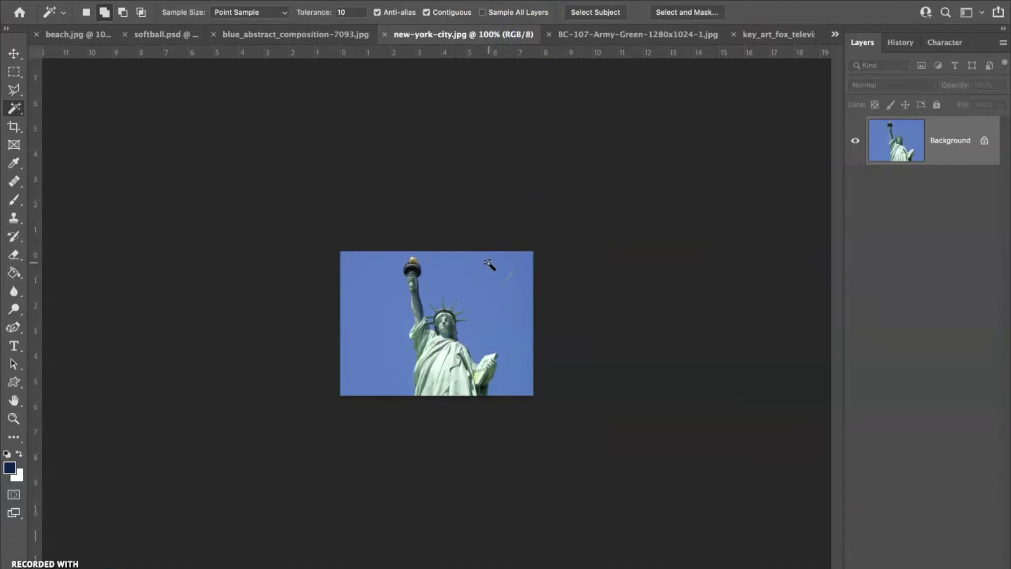
{"action": "key", "text": "ctrl+plus"}
{"action": "key", "text": "ctrl+plus"}
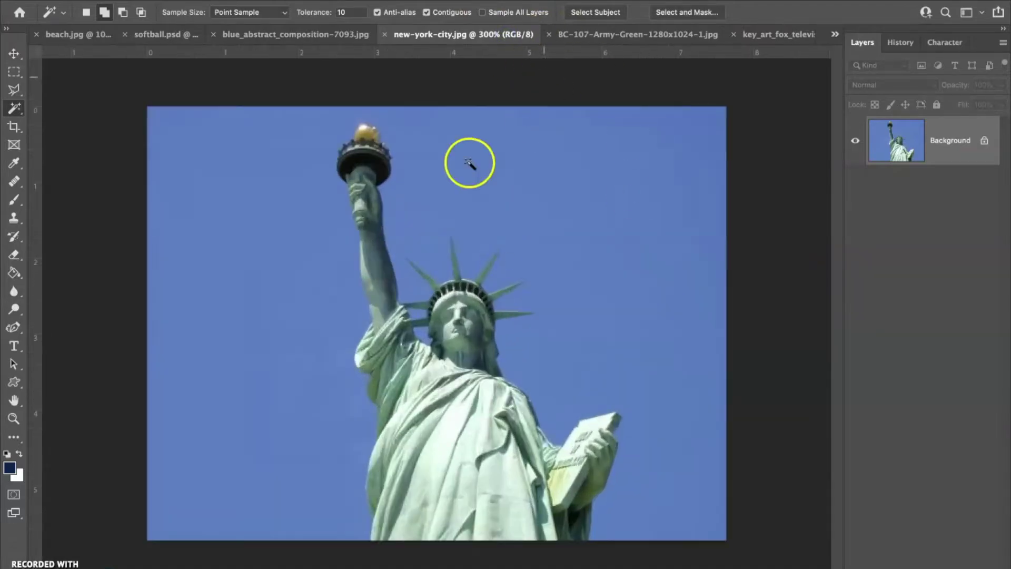
{"action": "left_click", "coordinate": [13, 91]}
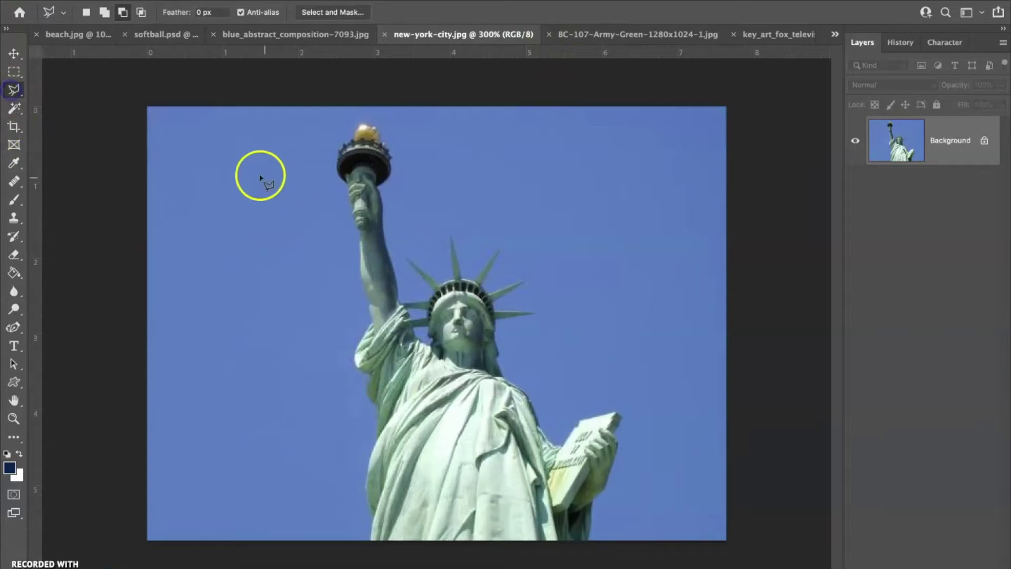
{"action": "right_click", "coordinate": [12, 92]}
{"action": "left_click", "coordinate": [74, 89]}
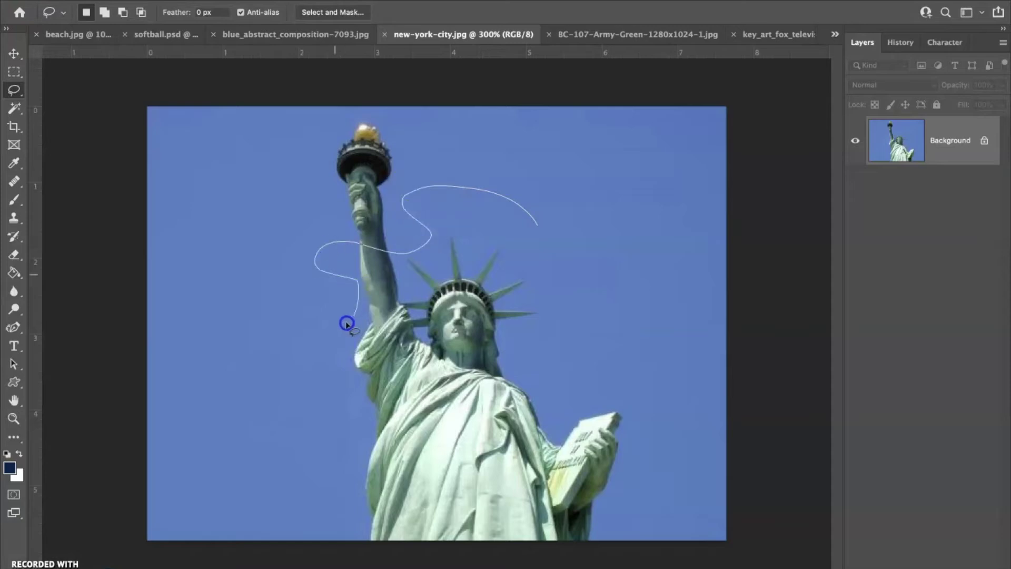
{"action": "mouse_move", "coordinate": [379, 392]}
{"action": "left_mouse_down"}
{"action": "mouse_move", "coordinate": [384, 460]}
{"action": "mouse_move", "coordinate": [439, 432]}
{"action": "left_mouse_up"}
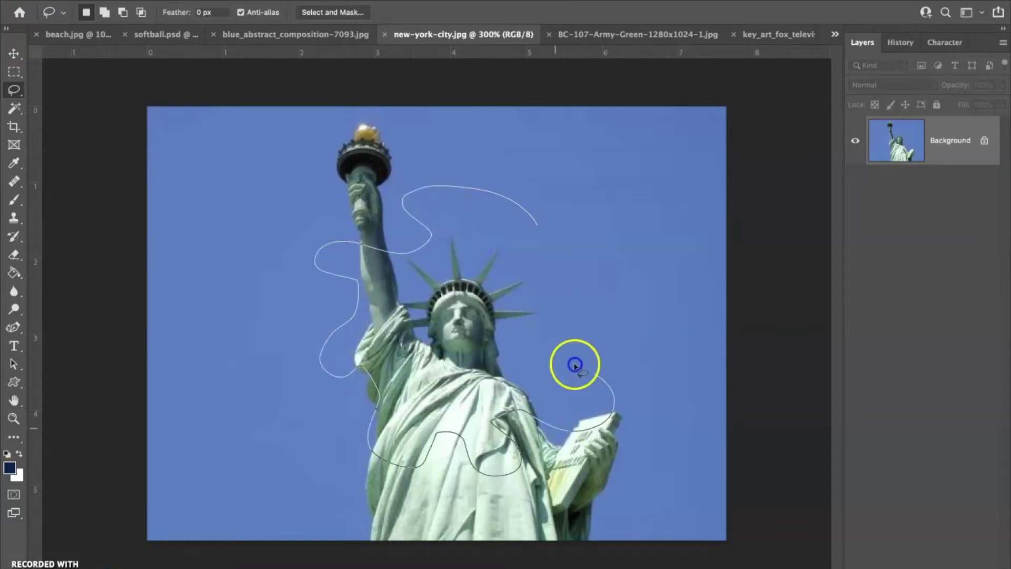
{"action": "left_click_drag", "start_coordinate": [545, 229], "coordinate": [547, 230]}
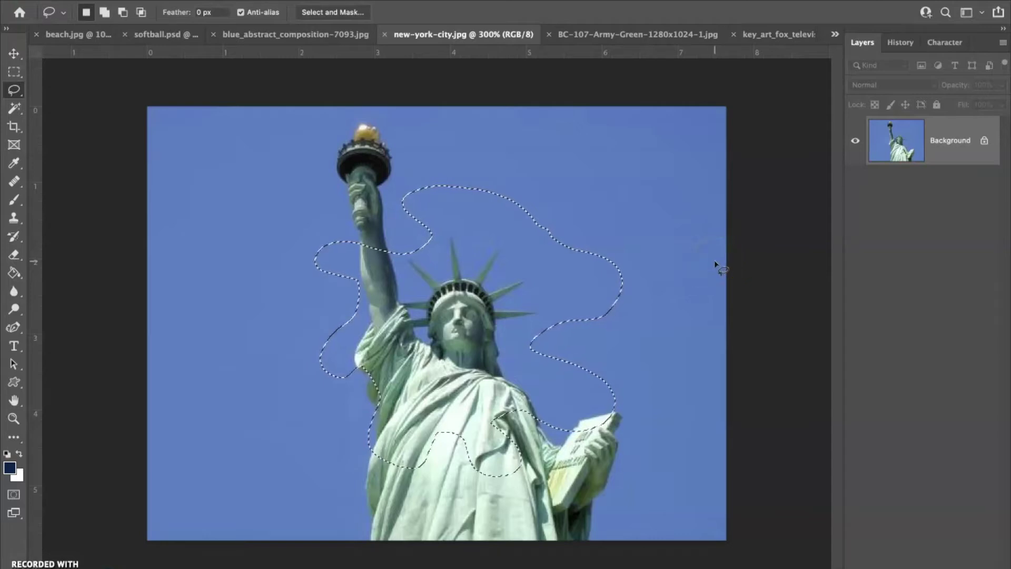
Step: Copy the lassoed statue area to a new layer and delete the Background layer
{"action": "key", "text": "super+j"}
{"action": "left_click_drag", "start_coordinate": [944, 187], "coordinate": [987, 563]}
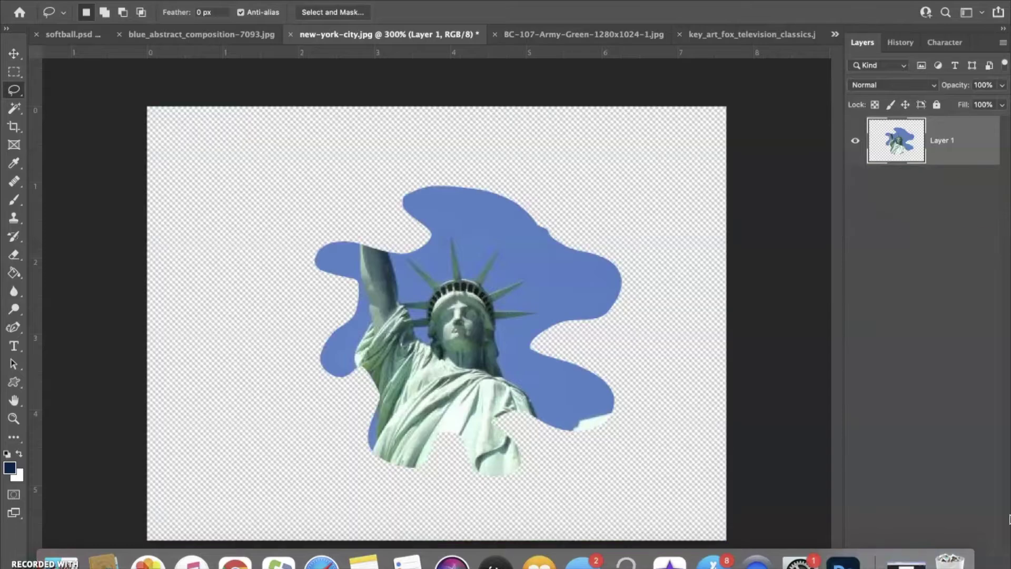
Step: Save the statue cut-out as new-york-city.psd in Photoshop format in mandala's cropped folder, with Maximize Compatibility on
{"action": "left_click", "coordinate": [173, 1]}
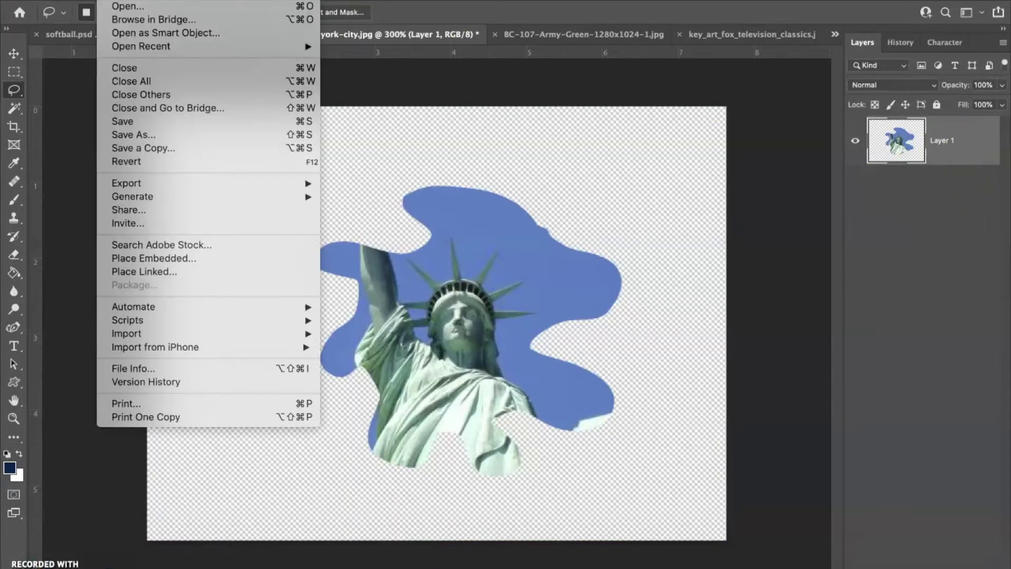
{"action": "left_click", "coordinate": [130, 135]}
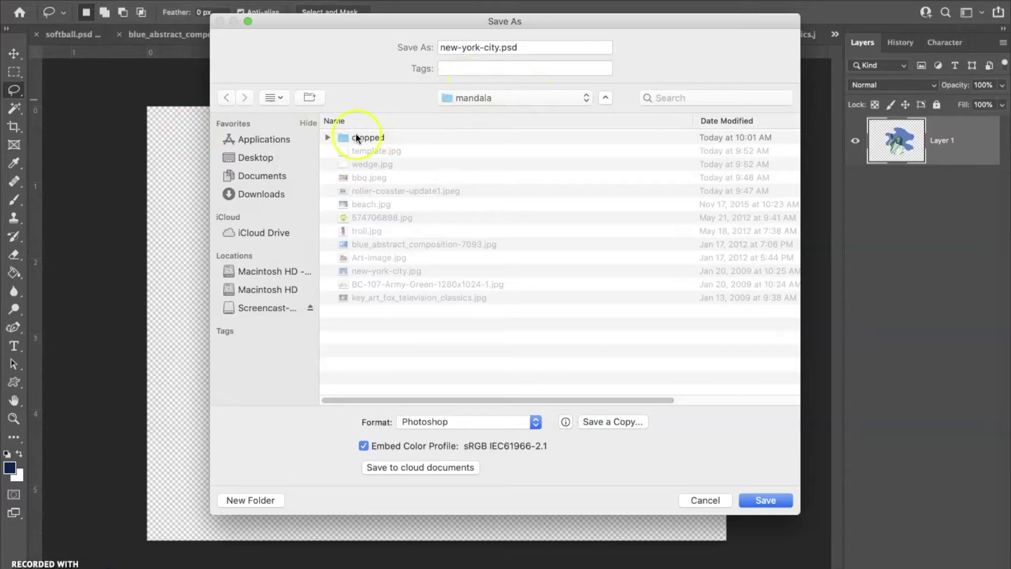
{"action": "double_click", "coordinate": [348, 138]}
{"action": "left_click", "coordinate": [761, 500]}
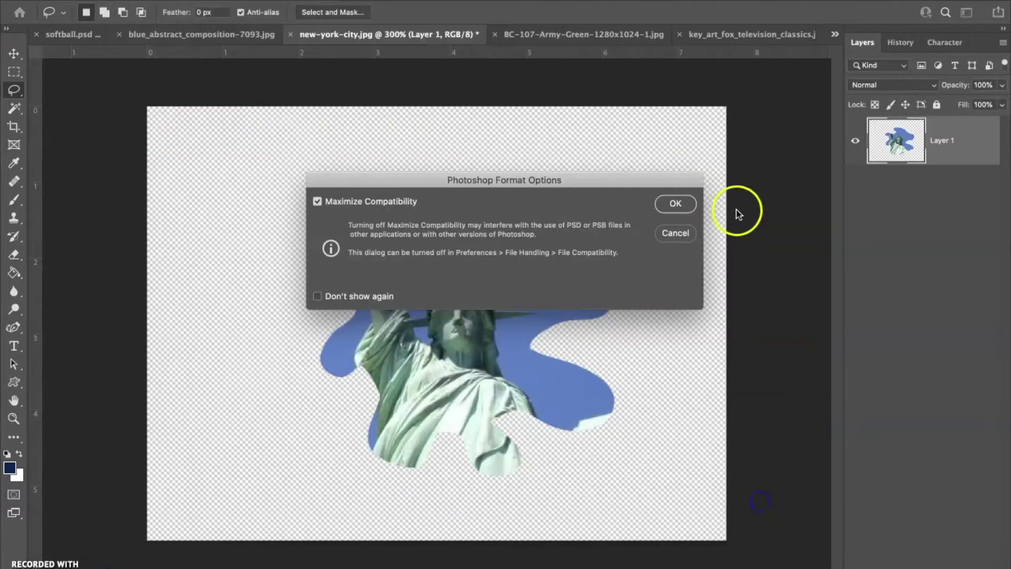
{"action": "left_click", "coordinate": [674, 204]}
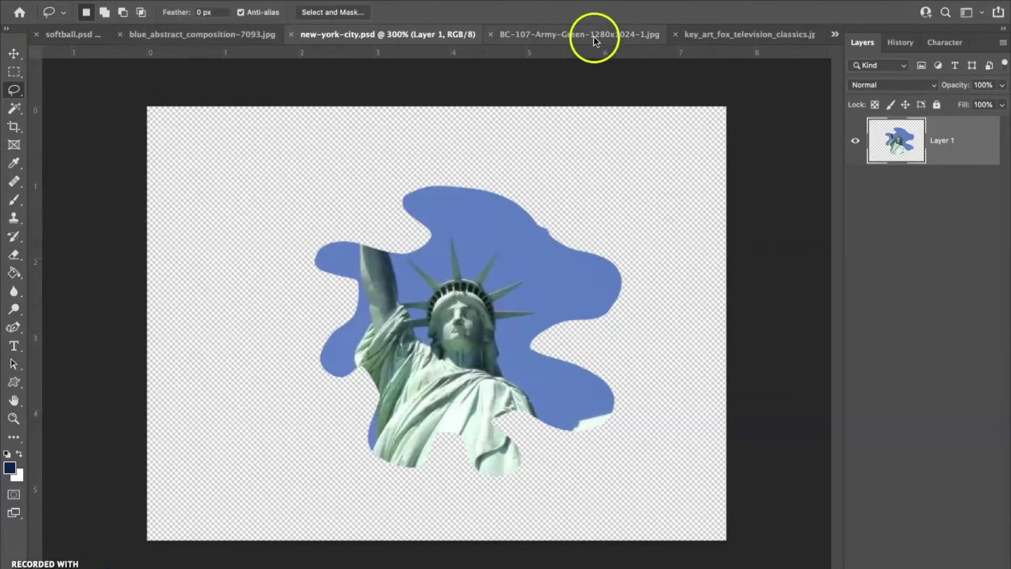
Step: Switch to key_art_fox_television_classics.jpg and activate the Custom Shape tool
{"action": "left_click", "coordinate": [584, 36]}
{"action": "left_click", "coordinate": [770, 36]}
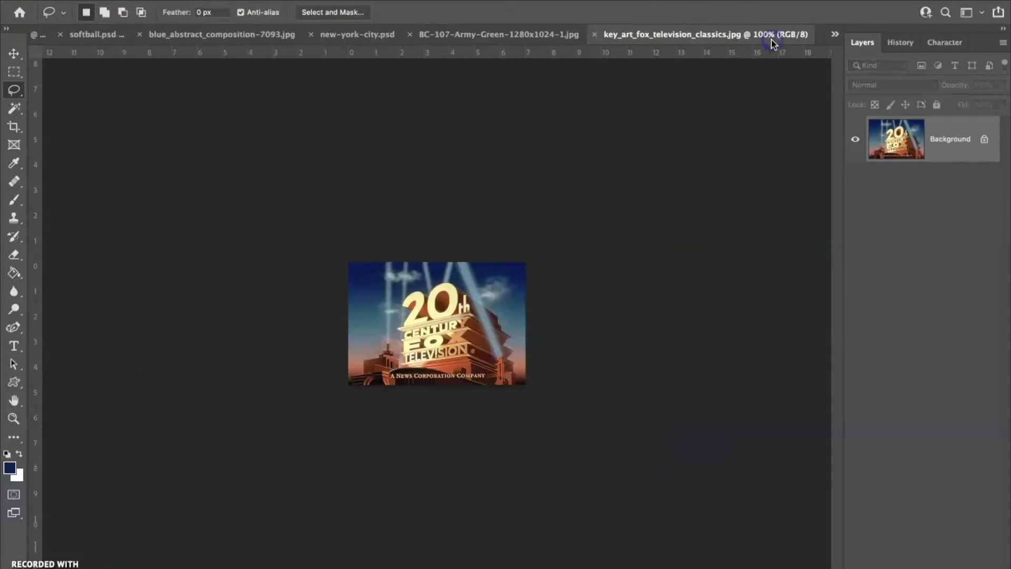
{"action": "key", "text": "super+plus"}
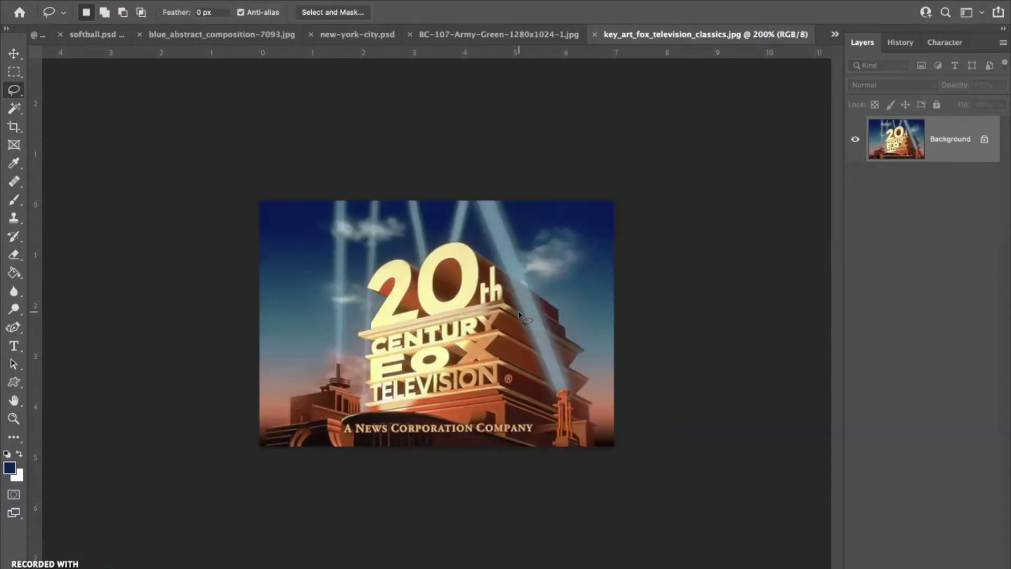
{"action": "key", "text": "super+plus"}
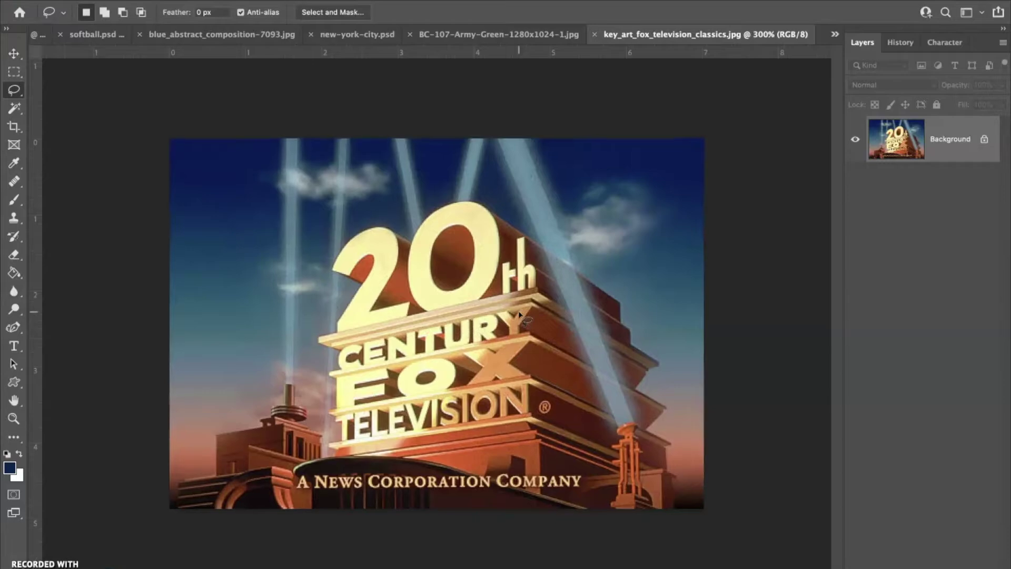
{"action": "key", "text": "super+plus"}
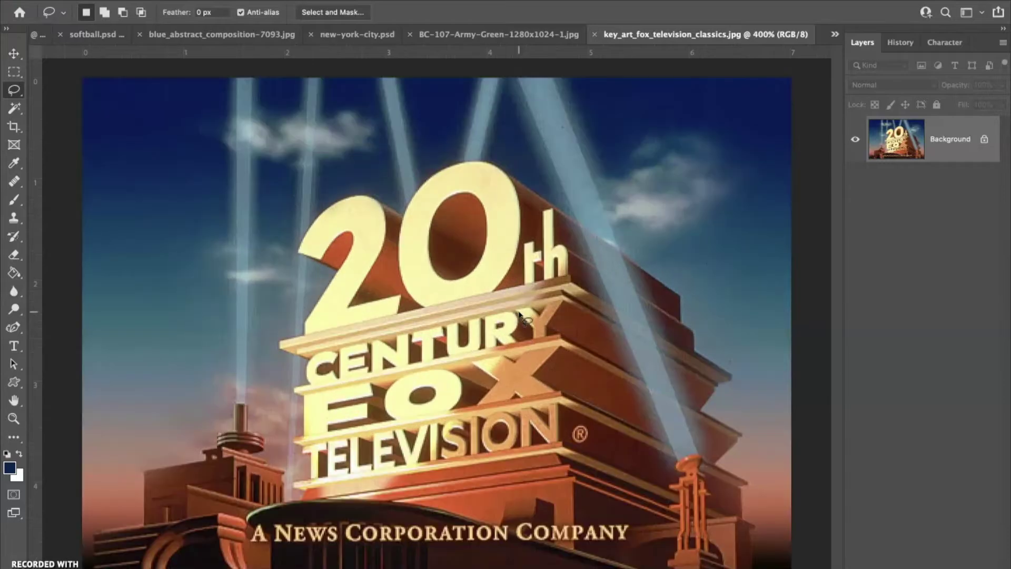
{"action": "left_click", "coordinate": [14, 383]}
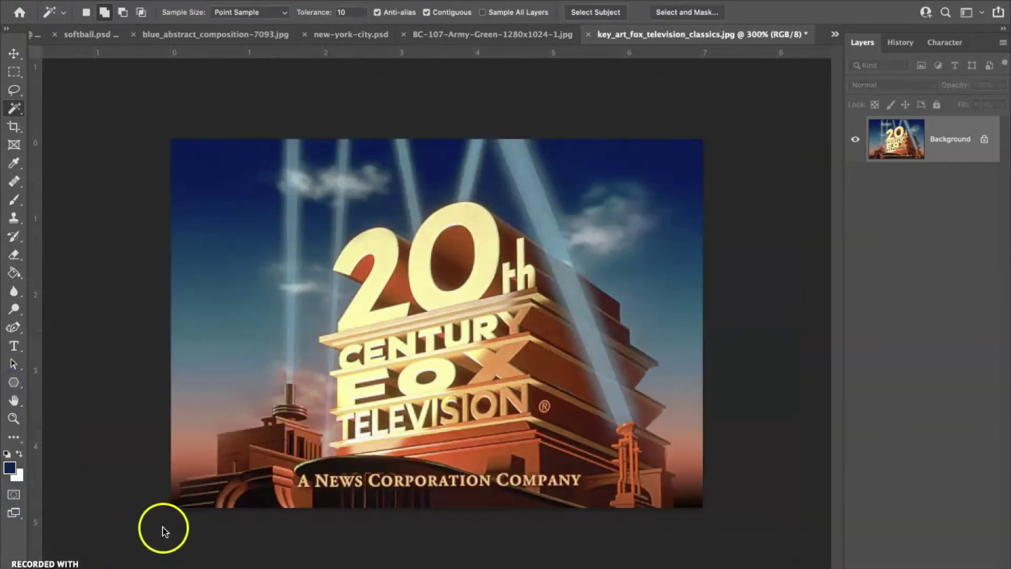
{"action": "left_click", "coordinate": [14, 385]}
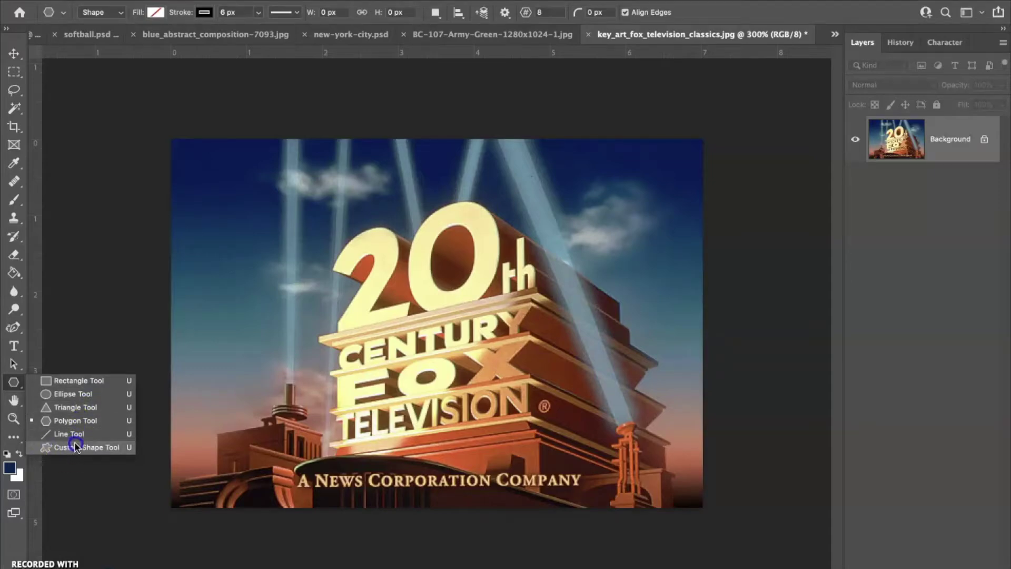
{"action": "left_click", "coordinate": [96, 448]}
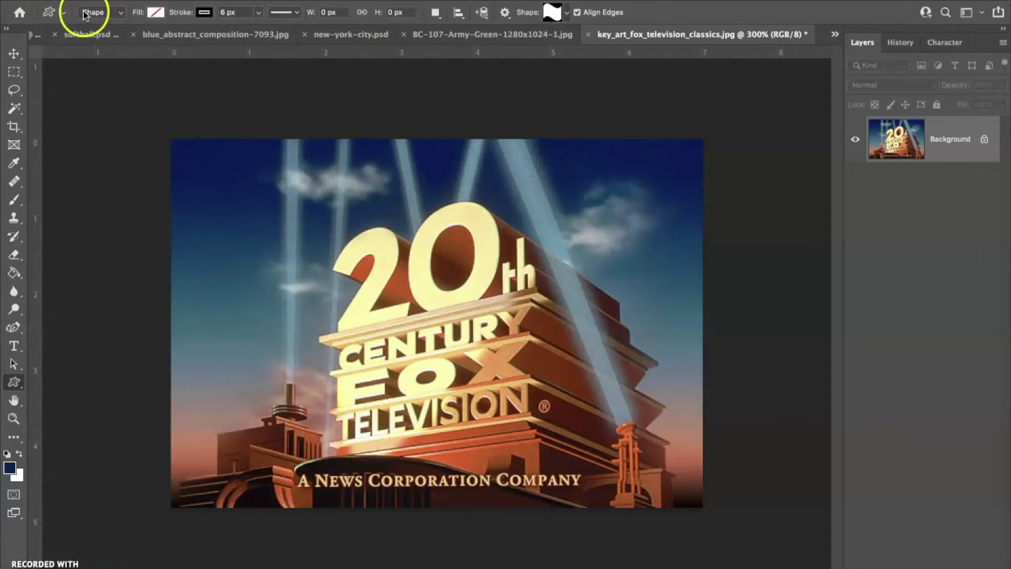
Step: Set the custom shape's fill to dark navy blue and its stroke to no color
{"action": "left_click", "coordinate": [155, 12]}
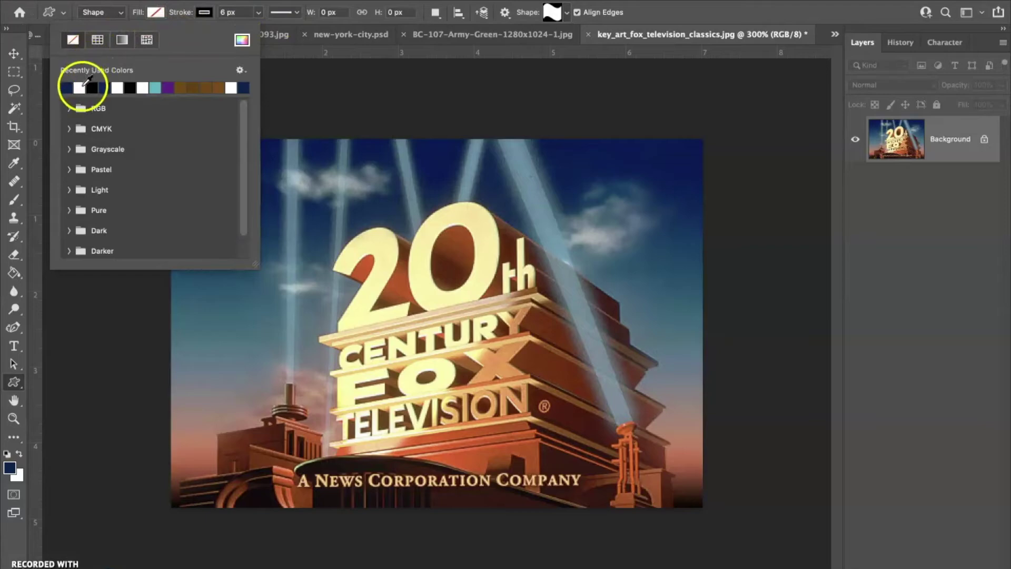
{"action": "left_click", "coordinate": [164, 16]}
{"action": "left_click", "coordinate": [155, 12]}
{"action": "left_click", "coordinate": [107, 88]}
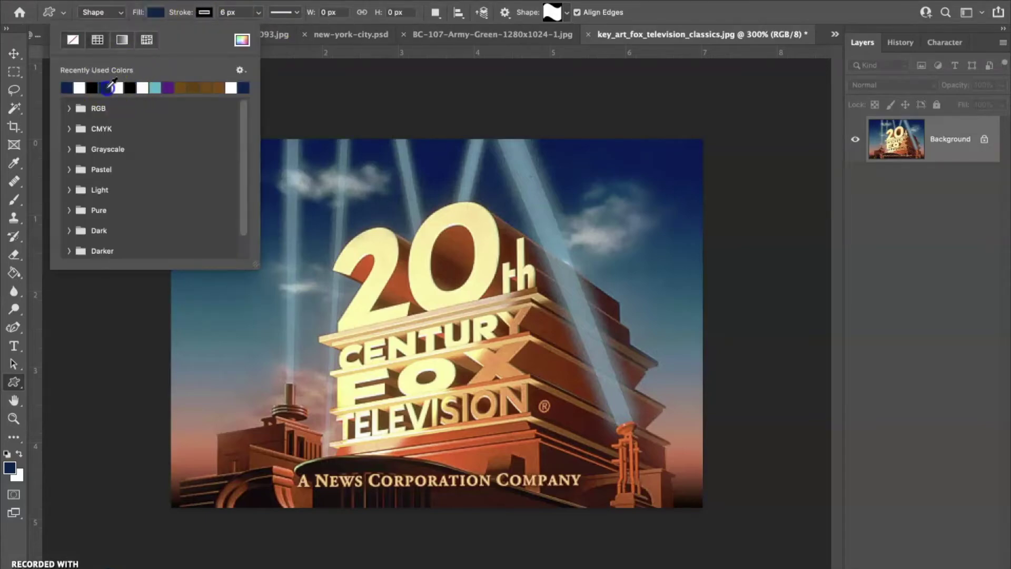
{"action": "left_click", "coordinate": [204, 13]}
{"action": "left_click", "coordinate": [123, 40]}
{"action": "left_click", "coordinate": [155, 14]}
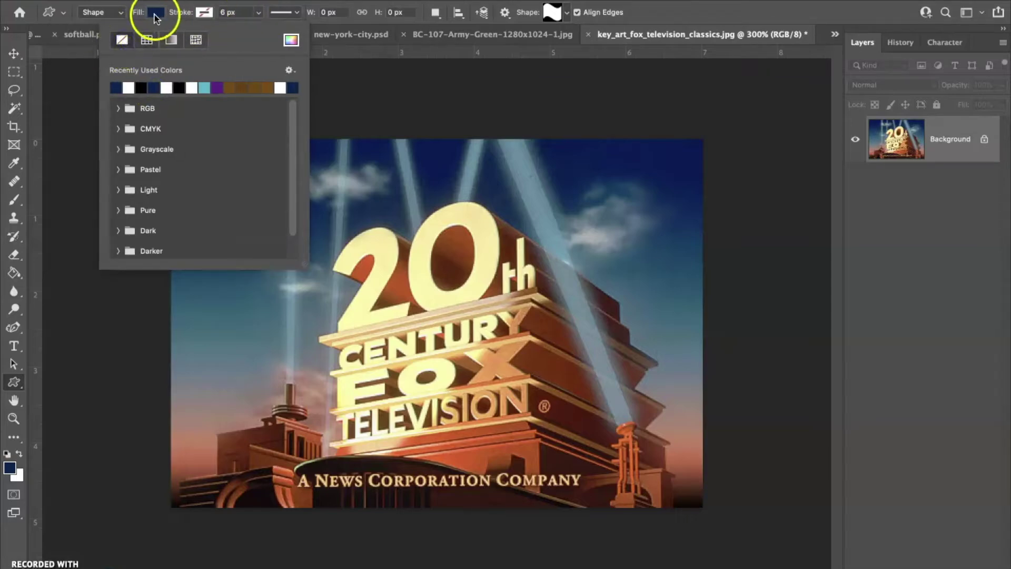
{"action": "left_click", "coordinate": [204, 14]}
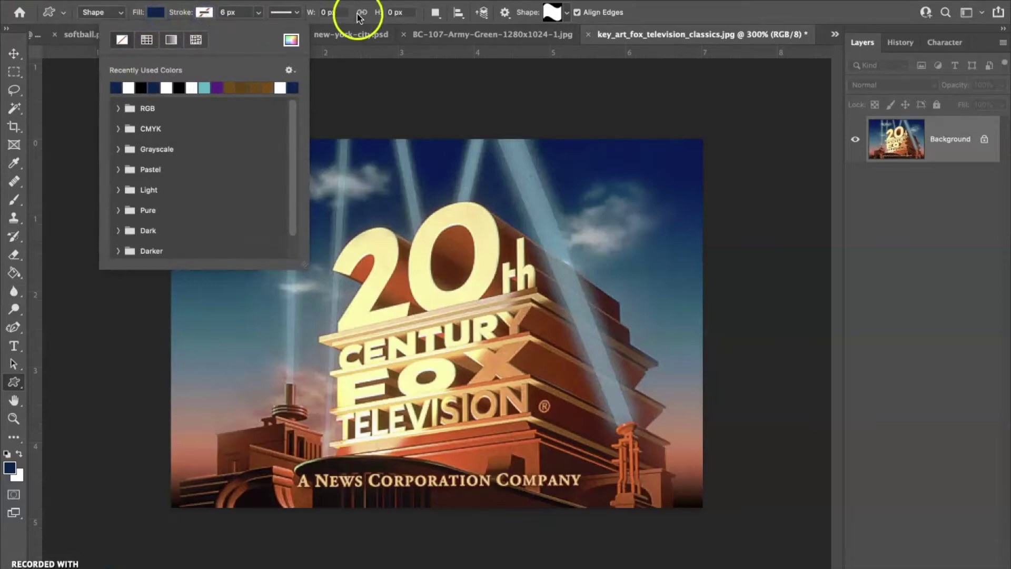
{"action": "left_click", "coordinate": [675, 13]}
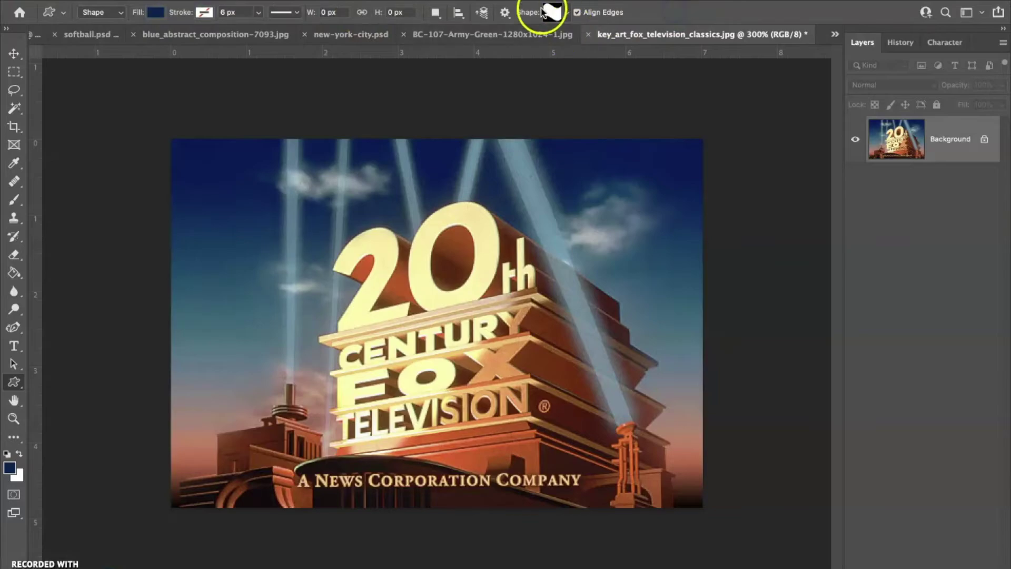
Step: Browse the available custom shapes for one to cut out the 20th Century Fox image
{"action": "left_click", "coordinate": [554, 13]}
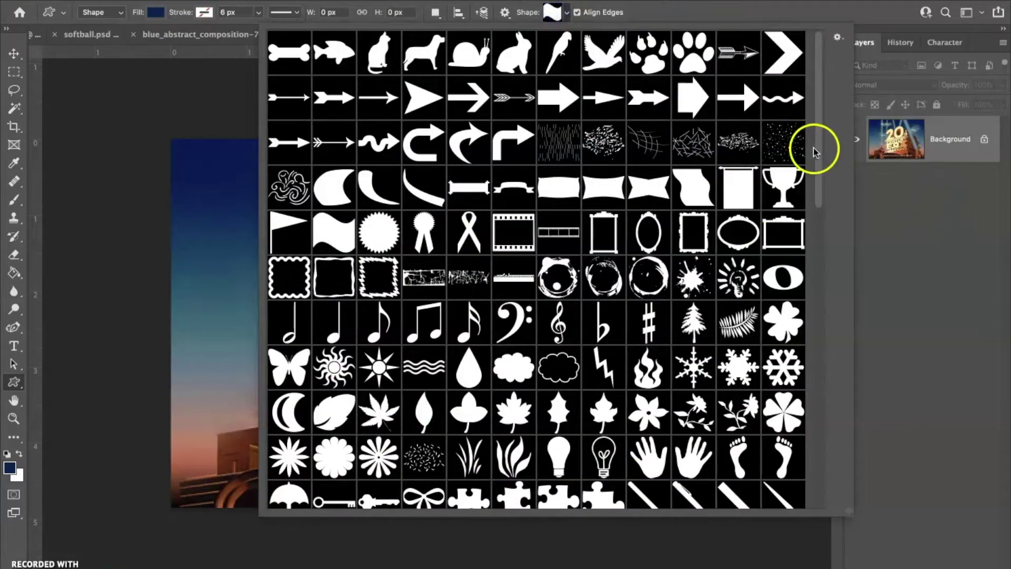
{"action": "left_click_drag", "start_coordinate": [823, 146], "coordinate": [819, 61]}
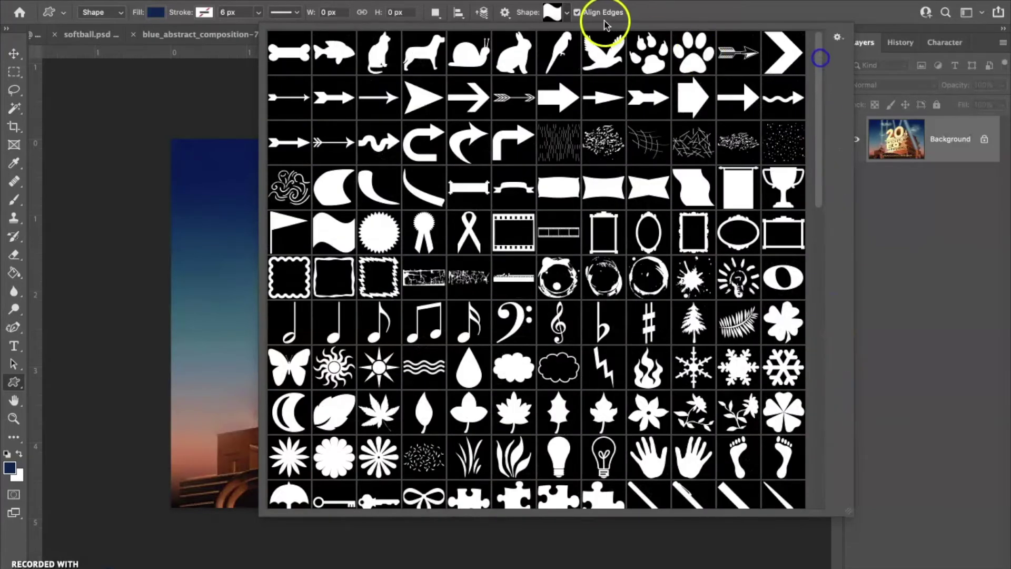
{"action": "left_click", "coordinate": [570, 14]}
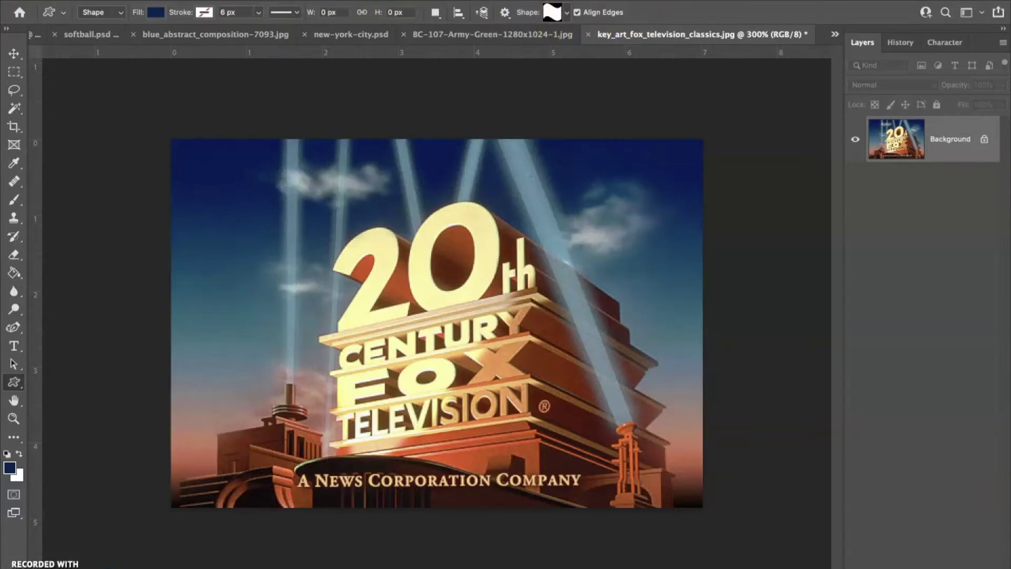
Step: Show the Shapes library in a floating, enlarged window and reach the shape groups at the end of its list
{"action": "left_click", "coordinate": [471, 1]}
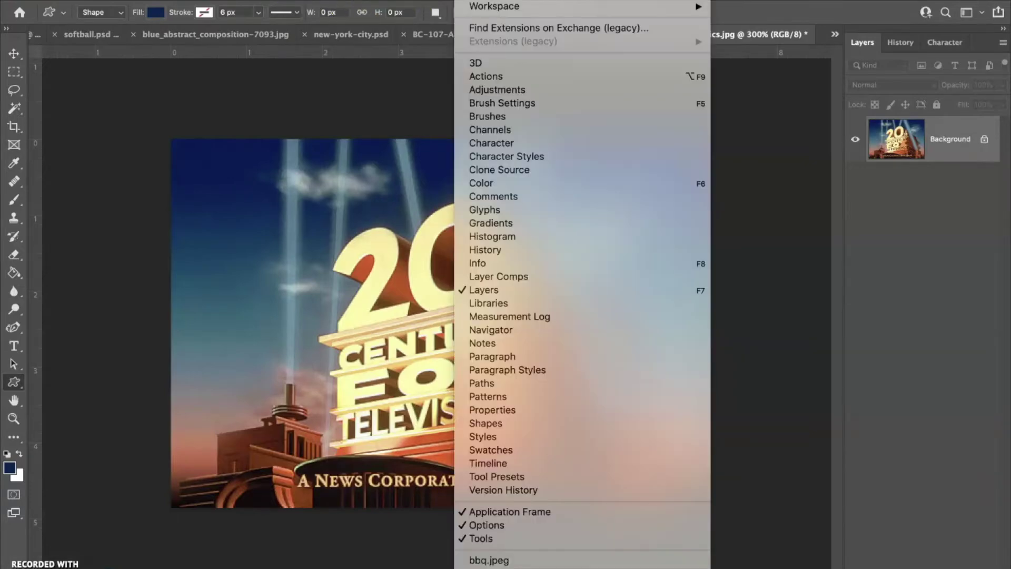
{"action": "left_click", "coordinate": [494, 424]}
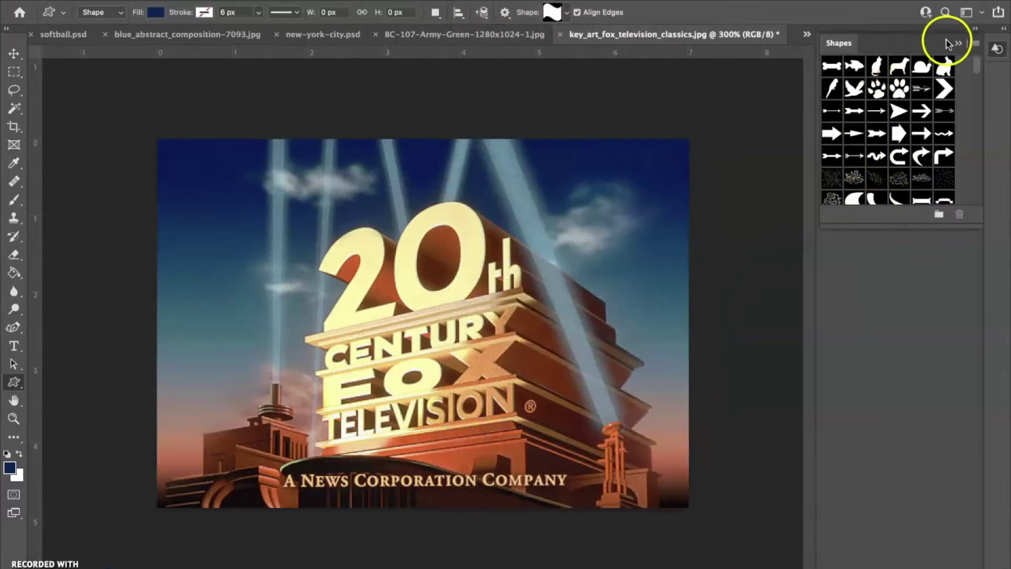
{"action": "left_click_drag", "start_coordinate": [894, 41], "coordinate": [643, 100]}
{"action": "left_click_drag", "start_coordinate": [712, 283], "coordinate": [819, 466]}
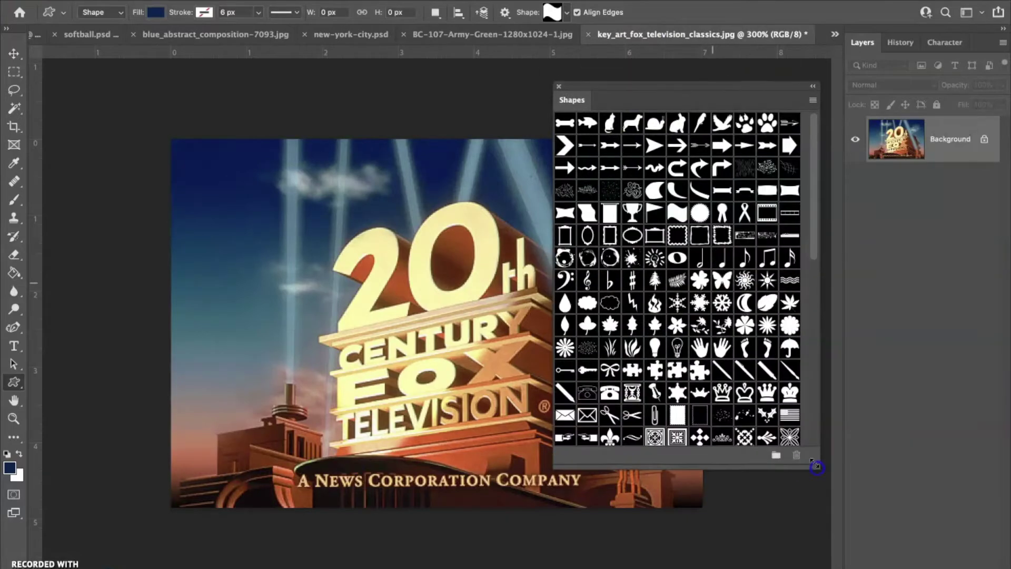
{"action": "left_click_drag", "start_coordinate": [815, 138], "coordinate": [832, 366]}
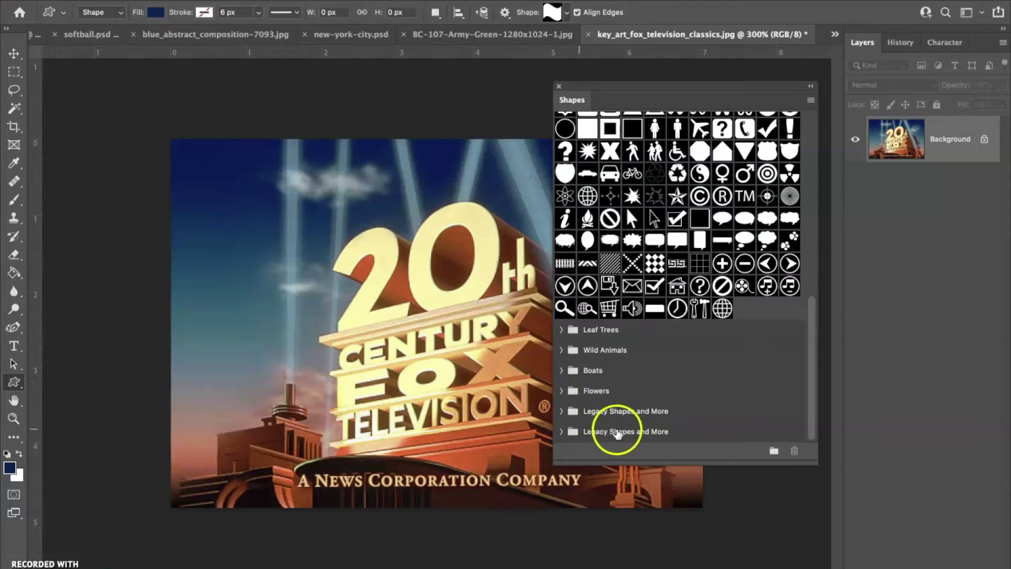
Step: Delete both "Legacy Shapes and More" groups and their shapes from the Shapes library
{"action": "right_click", "coordinate": [640, 420]}
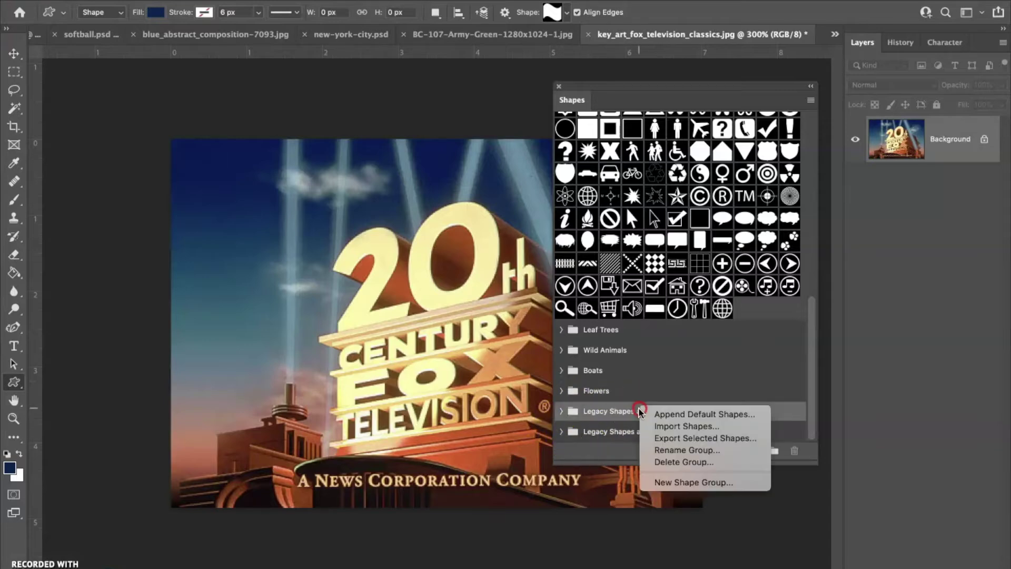
{"action": "left_click", "coordinate": [673, 464]}
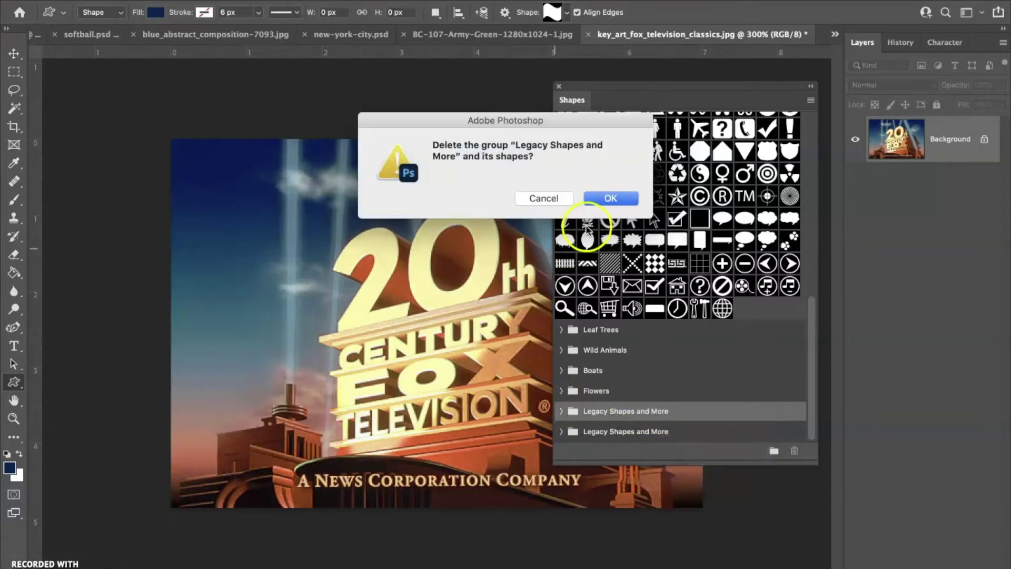
{"action": "key", "text": "Return"}
{"action": "right_click", "coordinate": [599, 427]}
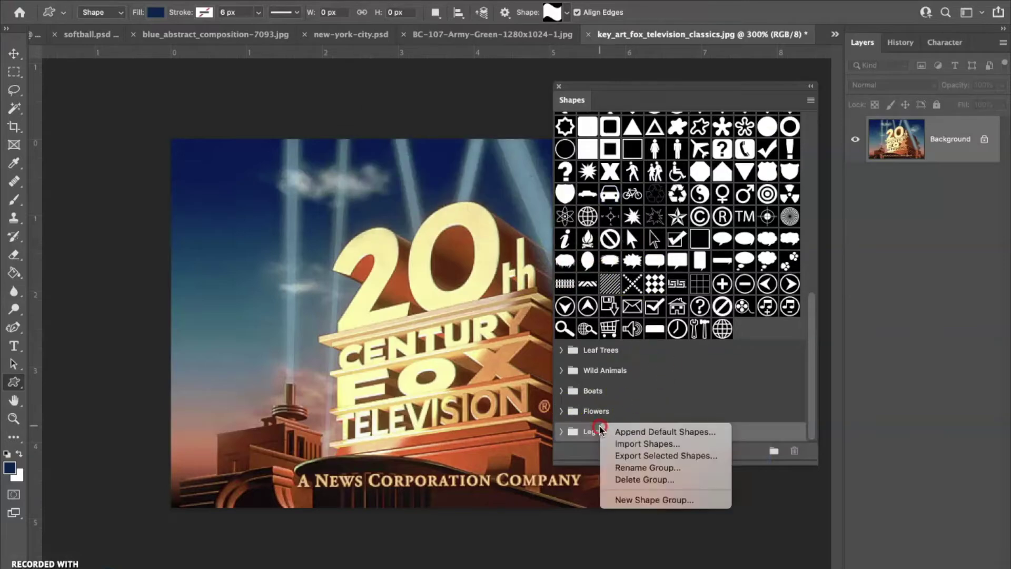
{"action": "left_click", "coordinate": [641, 479]}
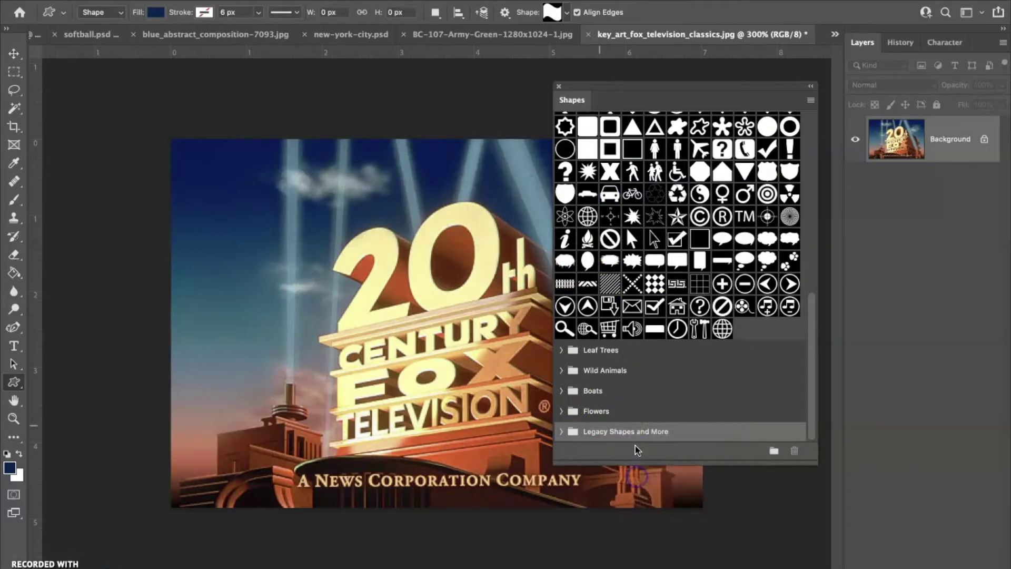
{"action": "left_click", "coordinate": [611, 198]}
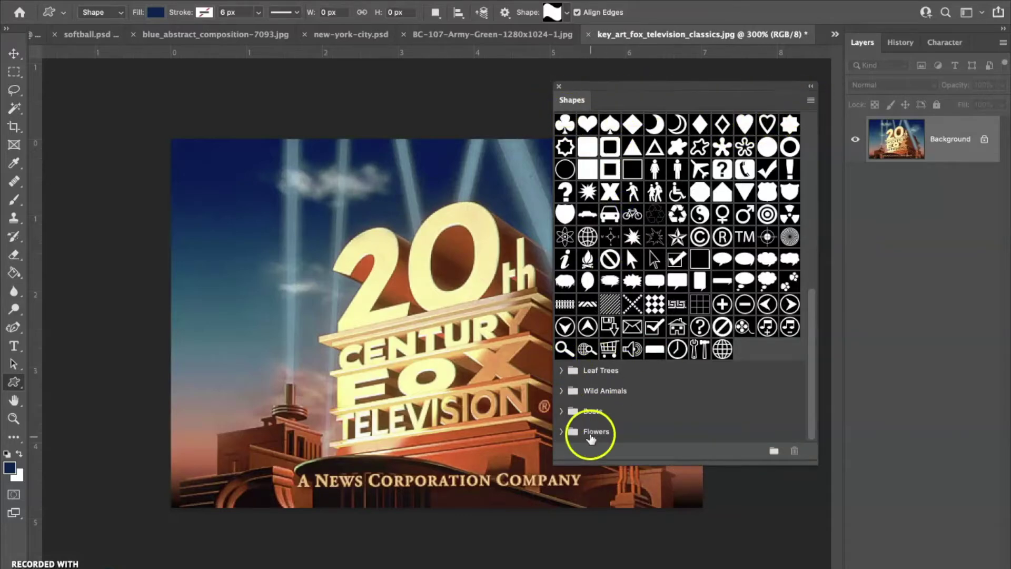
Step: Load the "Legacy Shapes and More" set back into the Shapes library
{"action": "left_click", "coordinate": [583, 371]}
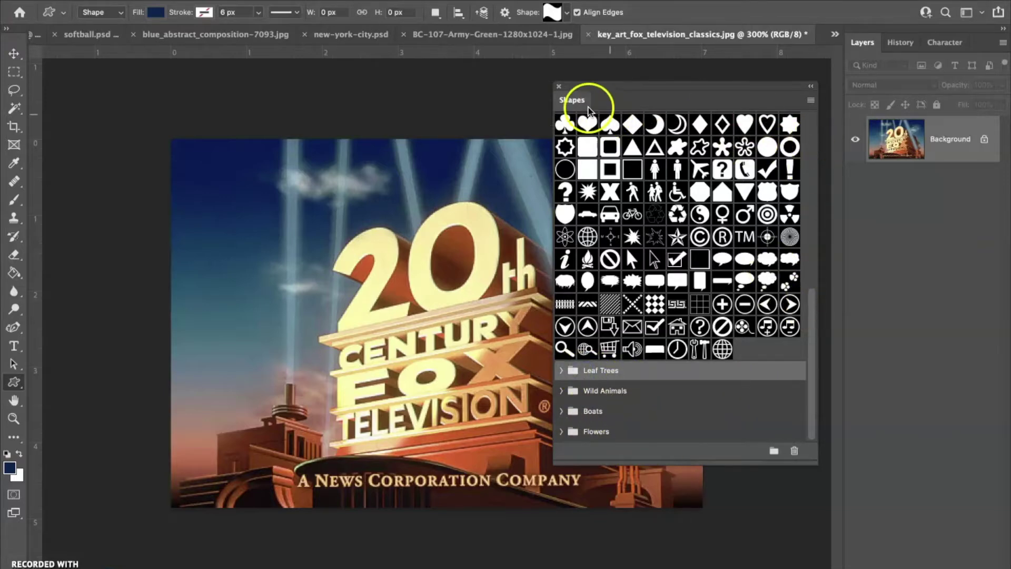
{"action": "mouse_move", "coordinate": [740, 90]}
{"action": "left_mouse_down"}
{"action": "mouse_move", "coordinate": [767, 79]}
{"action": "mouse_move", "coordinate": [743, 78]}
{"action": "left_mouse_up"}
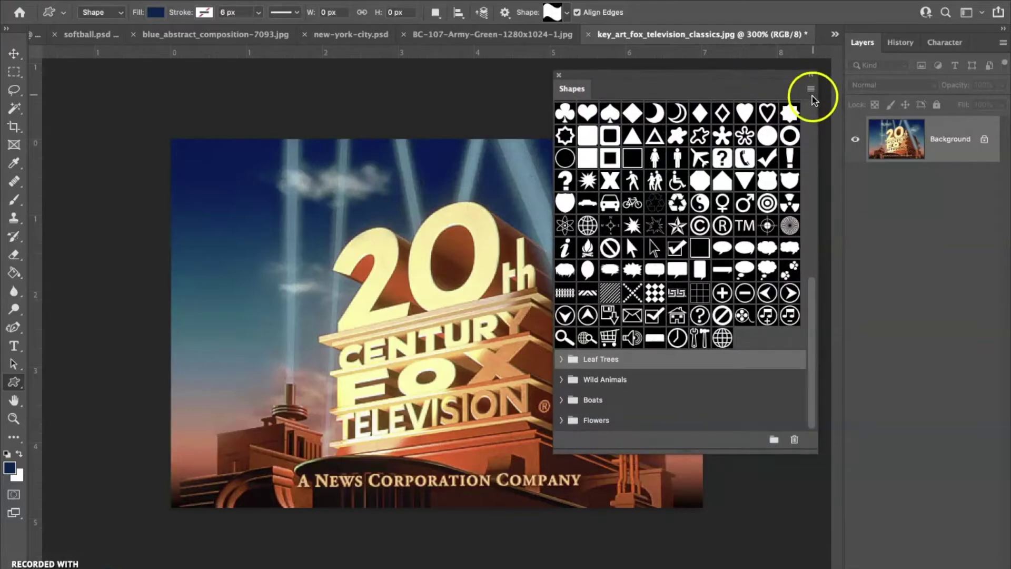
{"action": "left_click", "coordinate": [811, 90]}
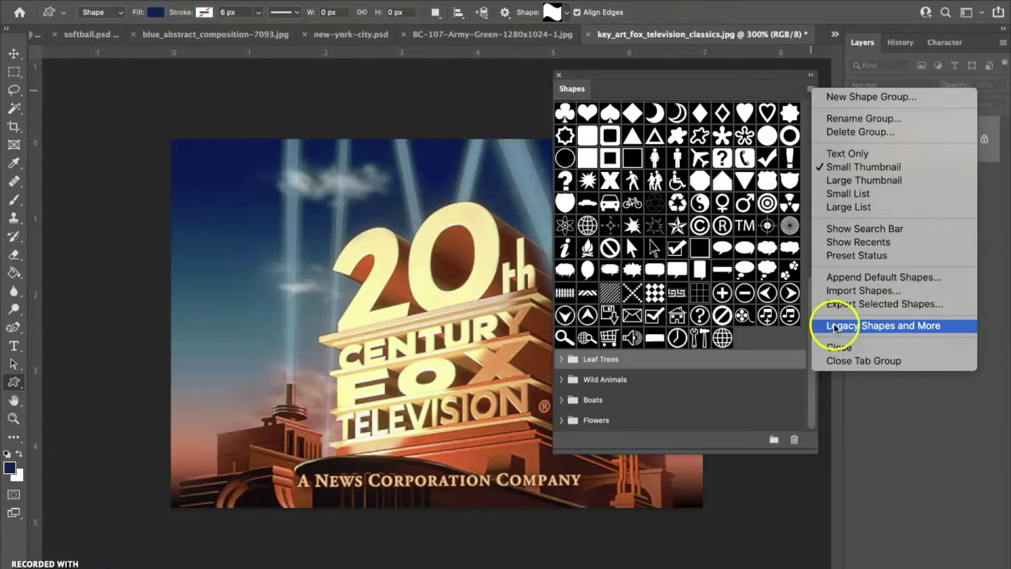
{"action": "left_click", "coordinate": [861, 325]}
{"action": "left_click_drag", "start_coordinate": [818, 359], "coordinate": [814, 380]}
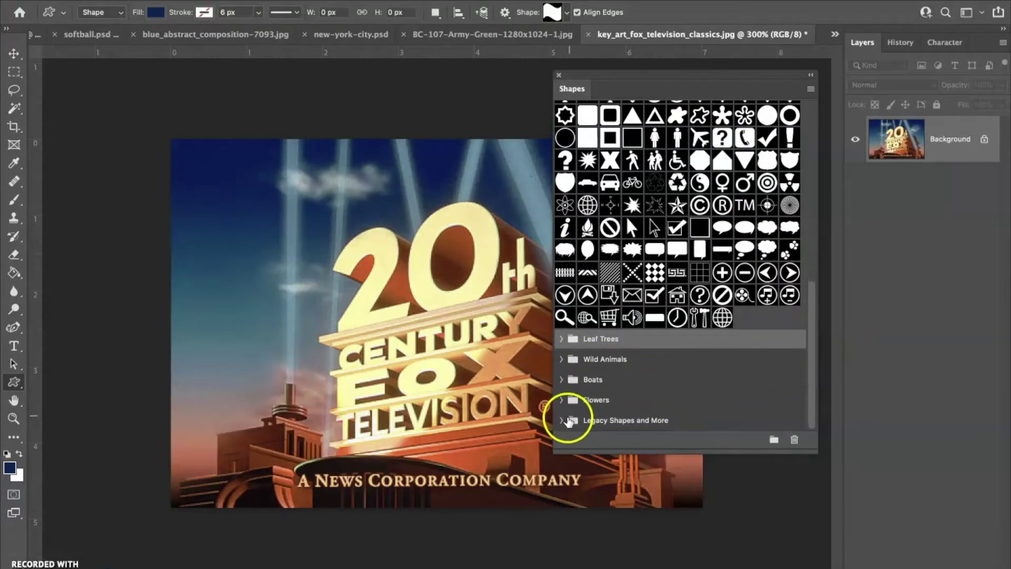
Step: Expand Legacy Shapes and More, All Legacy Default Shapes and its subgroups from Legacy Default Shapes through Banners and Awards
{"action": "left_click", "coordinate": [563, 420]}
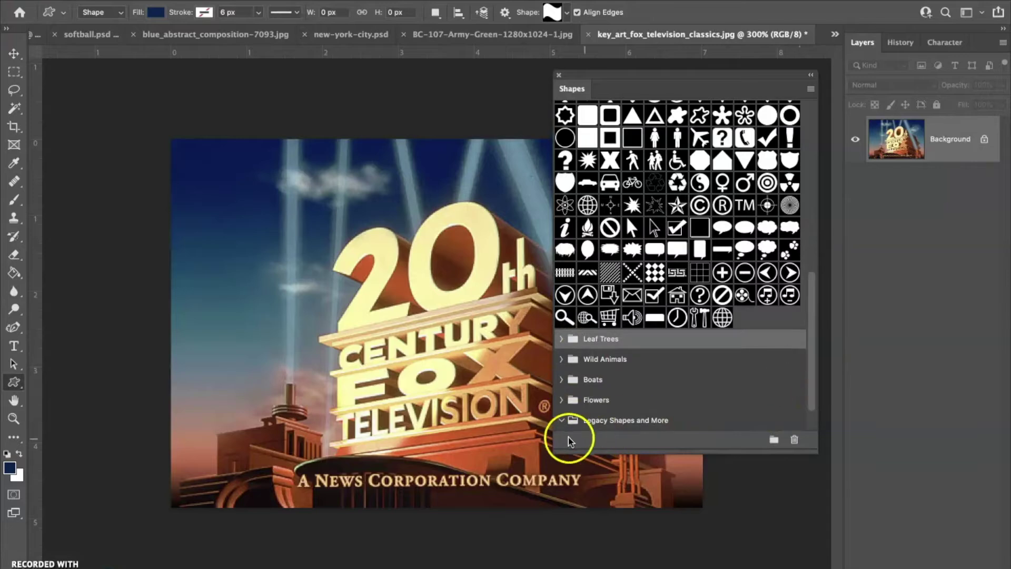
{"action": "left_click_drag", "start_coordinate": [806, 356], "coordinate": [813, 392]}
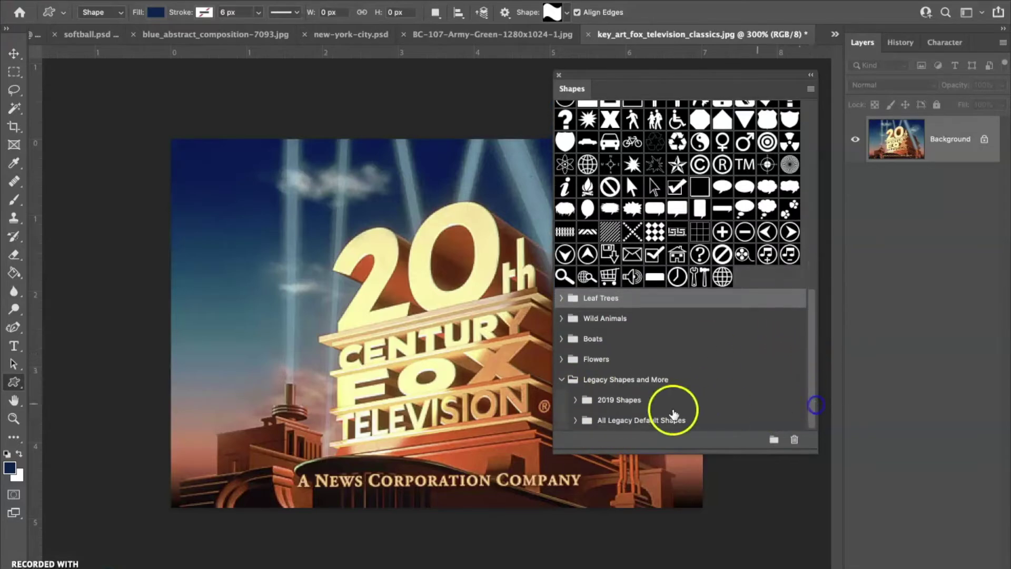
{"action": "left_click", "coordinate": [576, 421]}
{"action": "left_click_drag", "start_coordinate": [811, 262], "coordinate": [820, 347]}
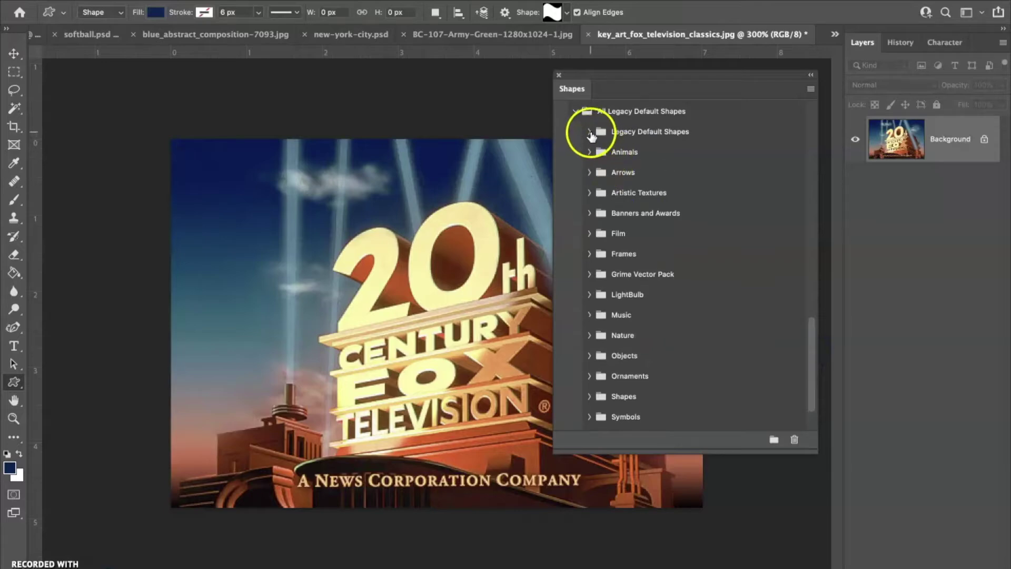
{"action": "left_click", "coordinate": [590, 133]}
{"action": "left_click", "coordinate": [588, 242]}
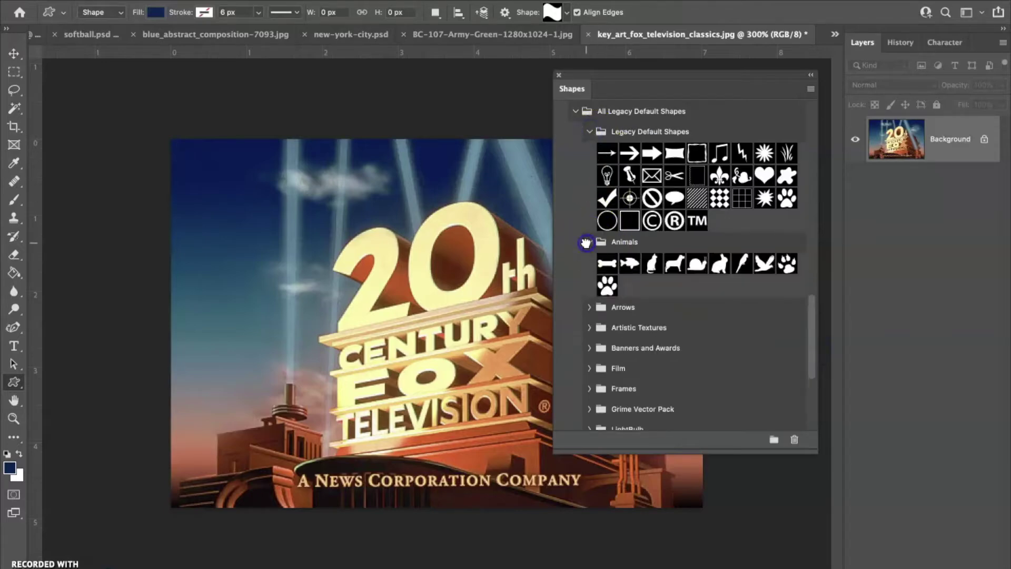
{"action": "left_click", "coordinate": [590, 307]}
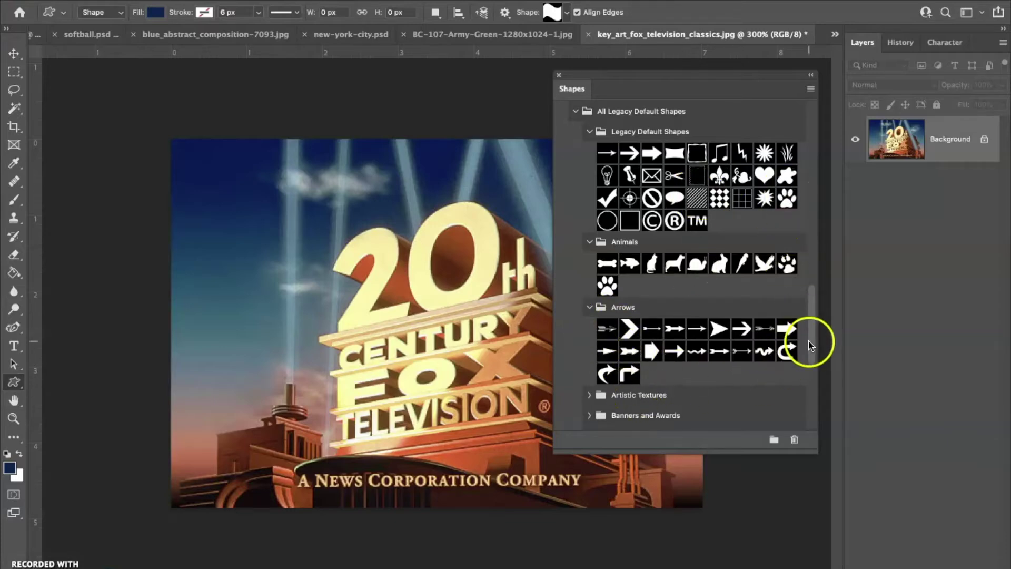
{"action": "left_click_drag", "start_coordinate": [807, 339], "coordinate": [807, 377]}
{"action": "left_click", "coordinate": [590, 223]}
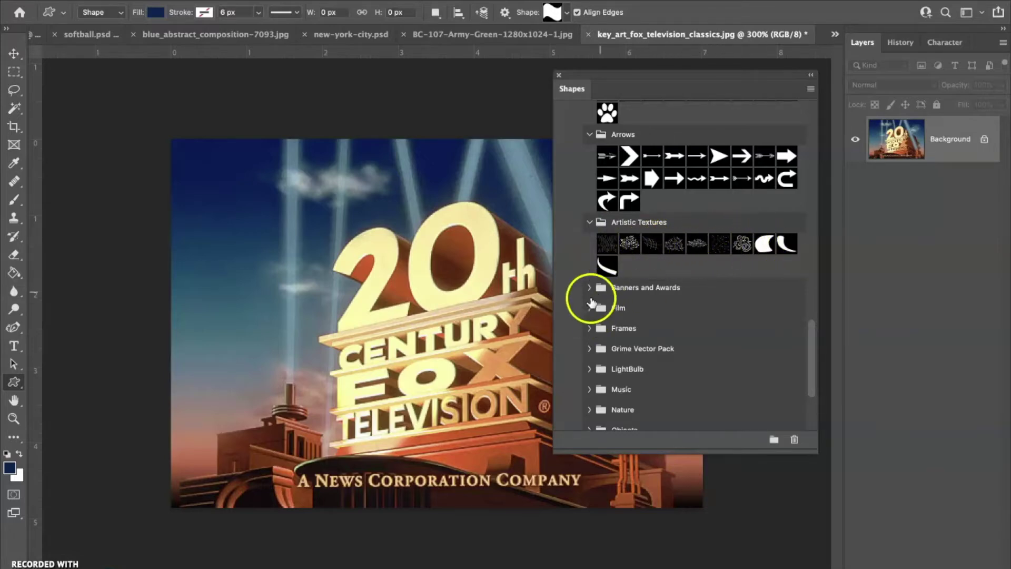
{"action": "left_click", "coordinate": [589, 288]}
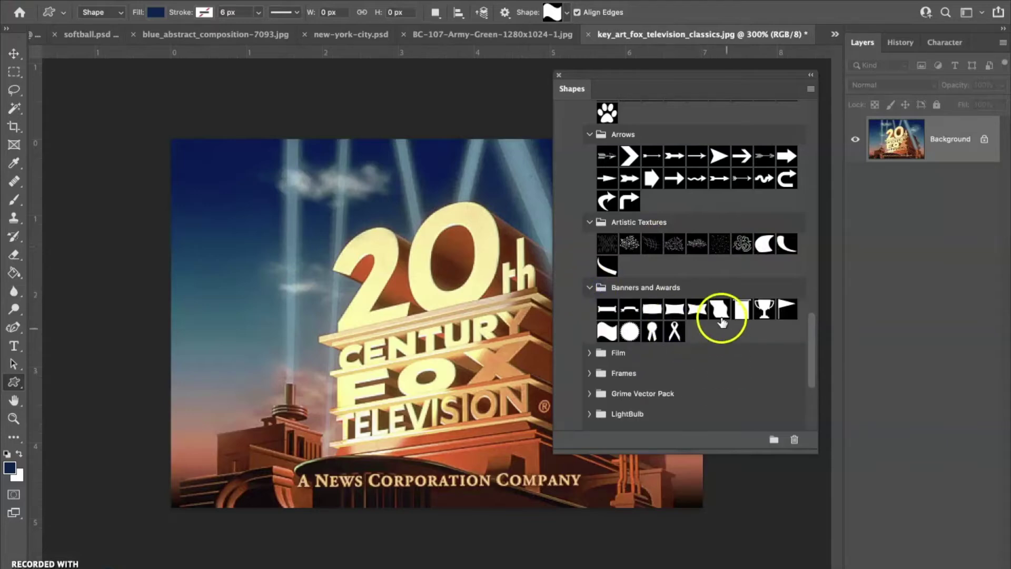
Step: Choose the round serrated seal from Banners and Awards as the custom shape and close the Shapes library
{"action": "double_click", "coordinate": [630, 331]}
{"action": "left_click", "coordinate": [652, 263]}
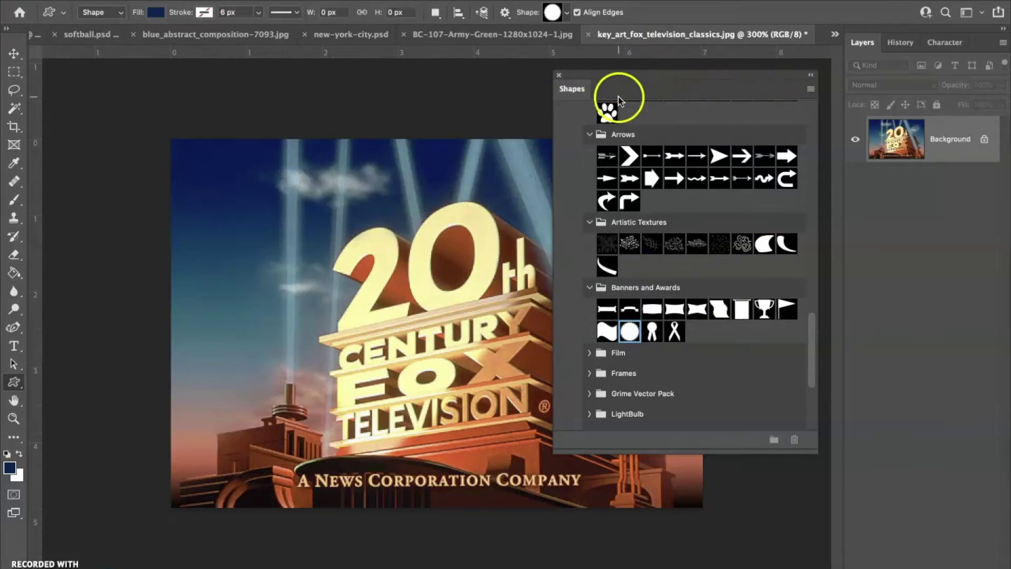
{"action": "left_click", "coordinate": [559, 77]}
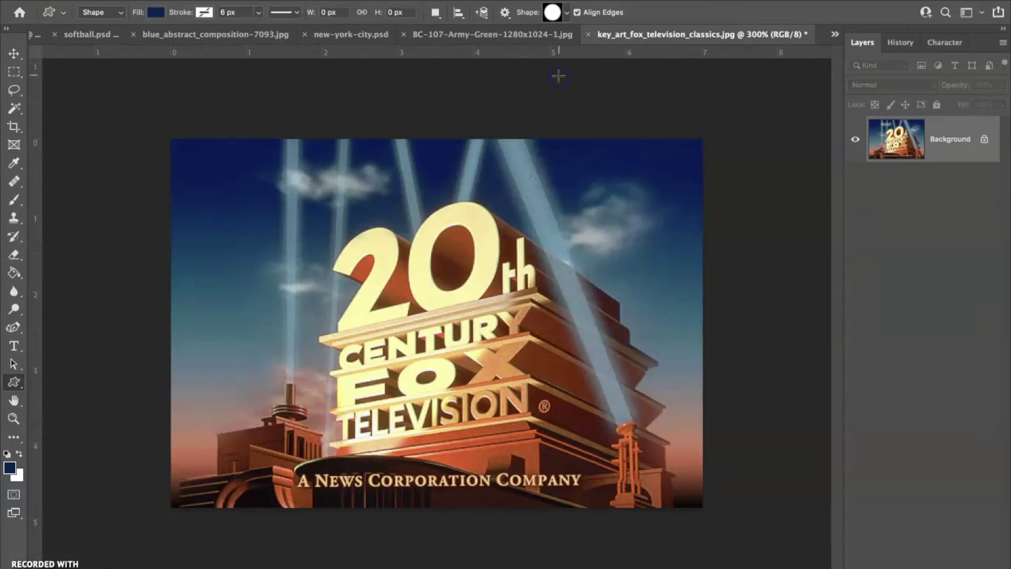
{"action": "left_click", "coordinate": [568, 12]}
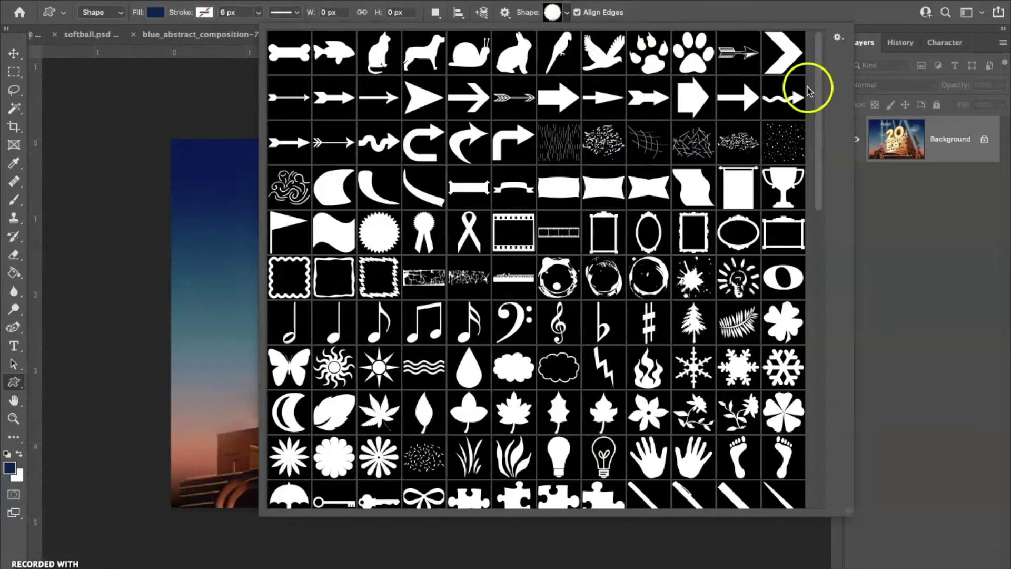
{"action": "left_click_drag", "start_coordinate": [817, 86], "coordinate": [791, 36]}
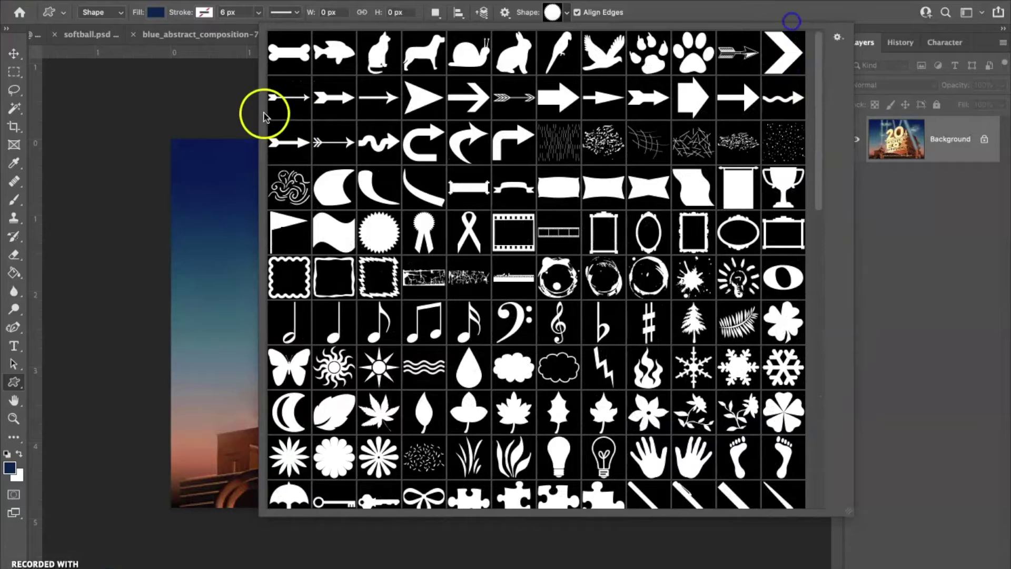
{"action": "left_click", "coordinate": [548, 15]}
Step: Draw the seal shape over the 20th Century Fox image, resize it to about 476 × 339 px, and dismiss its properties
{"action": "left_click_drag", "start_coordinate": [279, 171], "coordinate": [419, 307]}
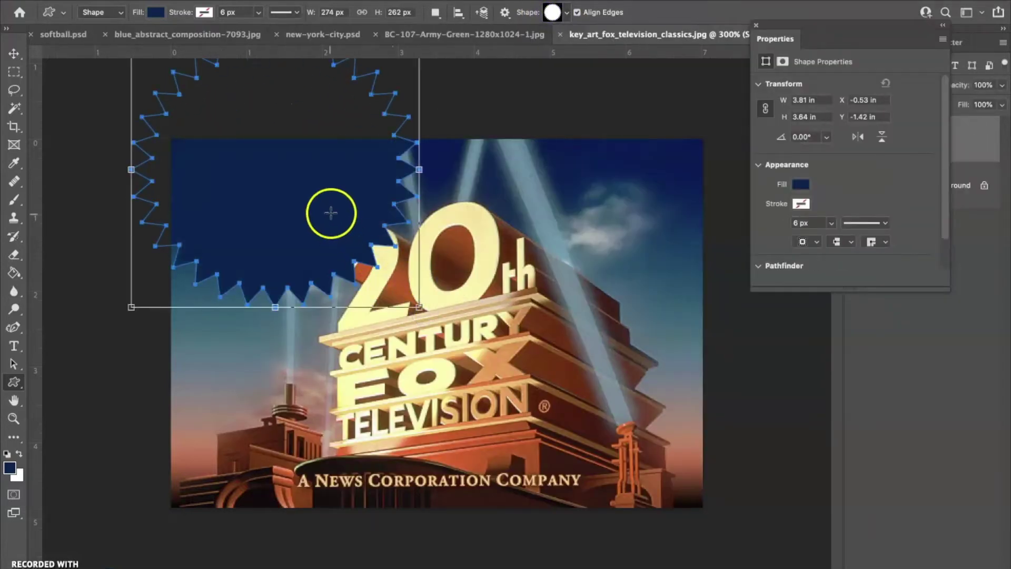
{"action": "left_click_drag", "start_coordinate": [422, 308], "coordinate": [690, 507]}
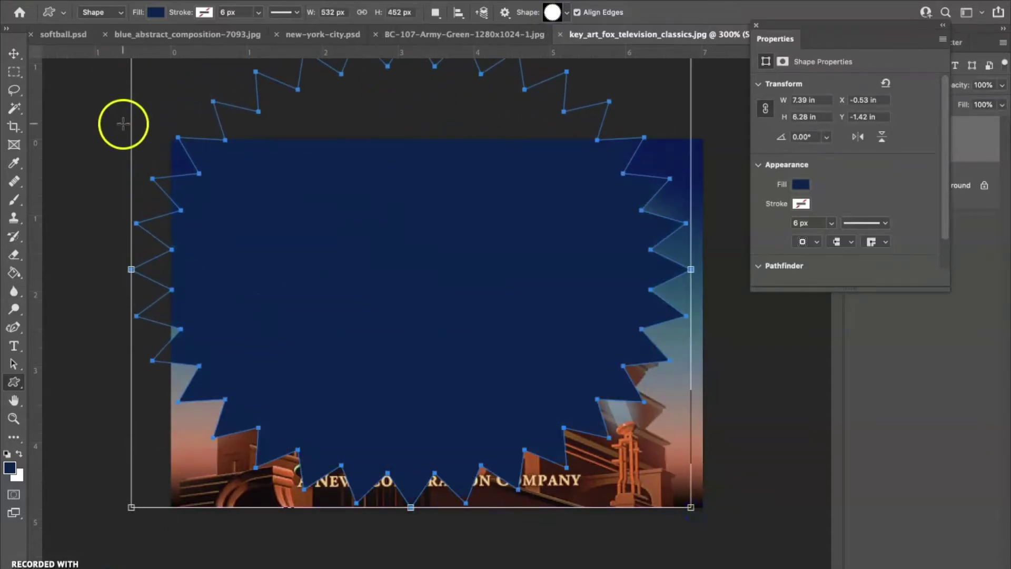
{"action": "key", "text": "super+minus"}
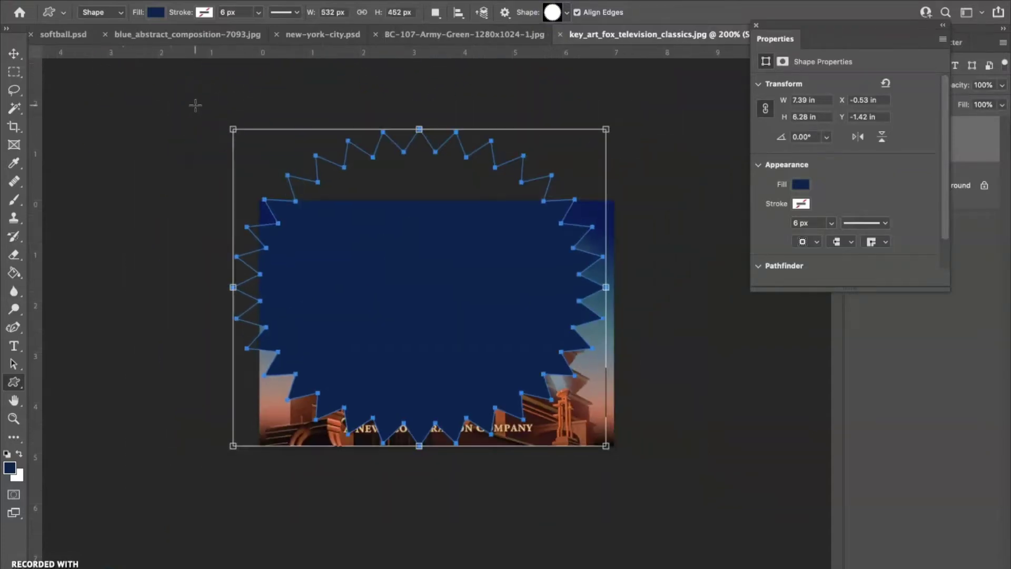
{"action": "left_click_drag", "start_coordinate": [233, 129], "coordinate": [280, 212]}
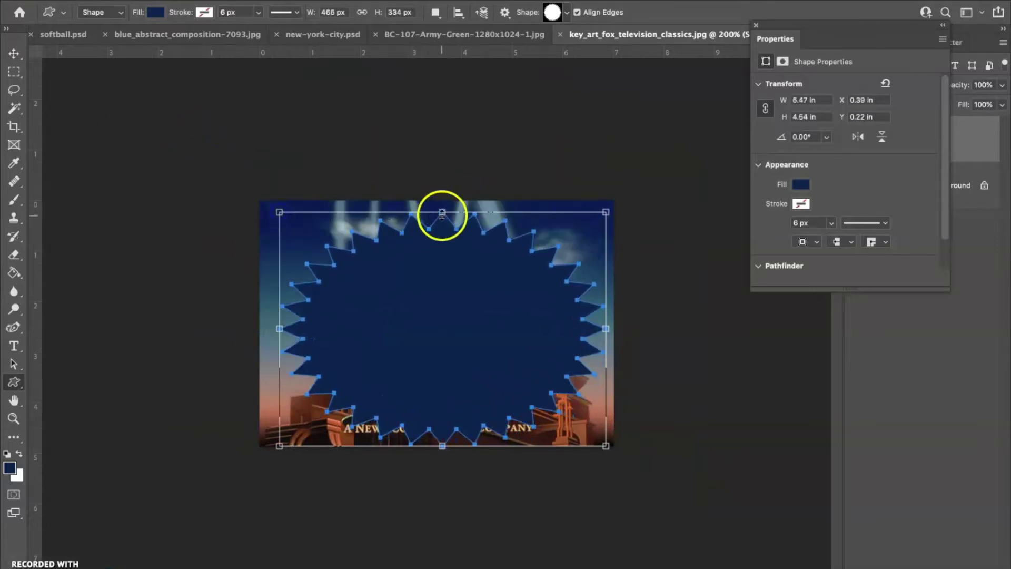
{"action": "left_click_drag", "start_coordinate": [441, 211], "coordinate": [442, 209]}
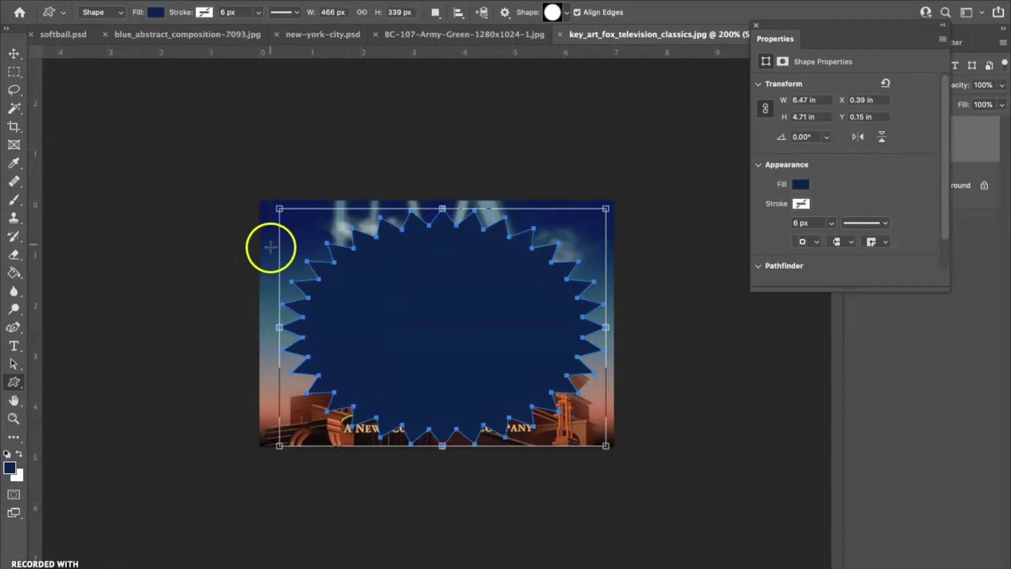
{"action": "left_click_drag", "start_coordinate": [276, 330], "coordinate": [270, 330]}
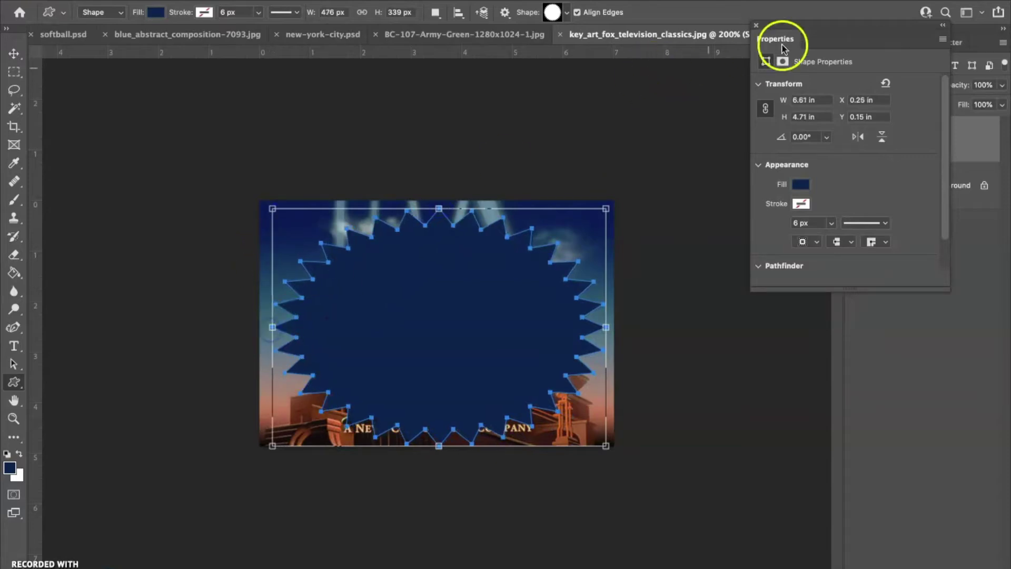
{"action": "left_click", "coordinate": [756, 25]}
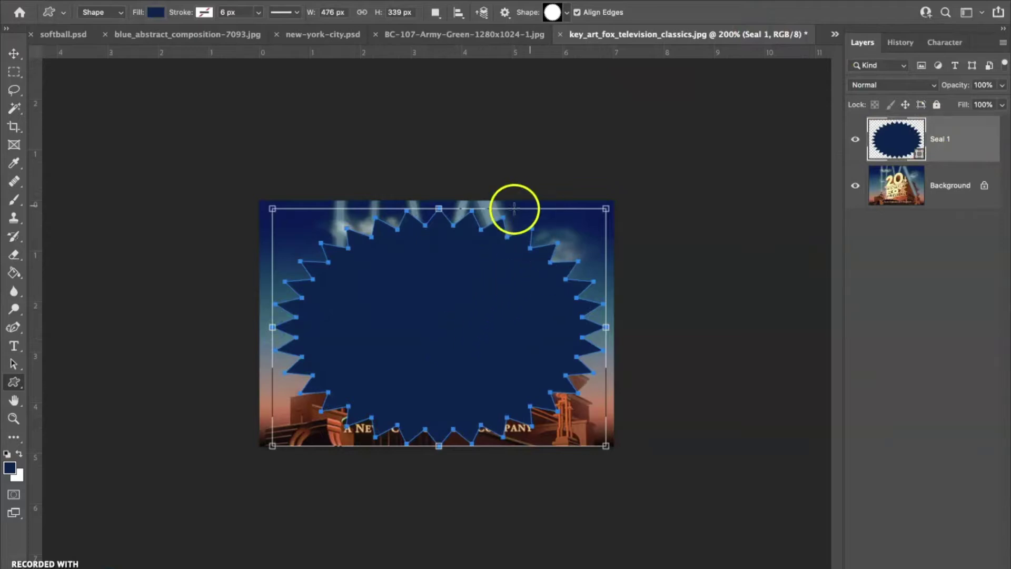
Step: Nudge the seal slightly up over the image and lower its layer's opacity to 63%
{"action": "left_click", "coordinate": [15, 54]}
{"action": "mouse_move", "coordinate": [428, 278]}
{"action": "left_mouse_down"}
{"action": "mouse_move", "coordinate": [422, 273]}
{"action": "mouse_move", "coordinate": [442, 284]}
{"action": "mouse_move", "coordinate": [434, 280]}
{"action": "left_mouse_up"}
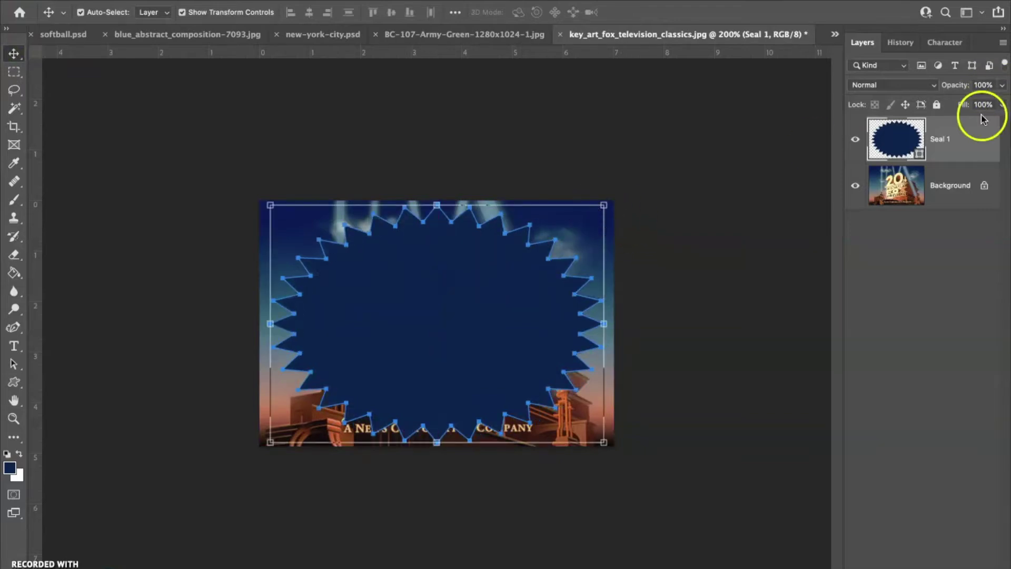
{"action": "left_click", "coordinate": [1002, 86]}
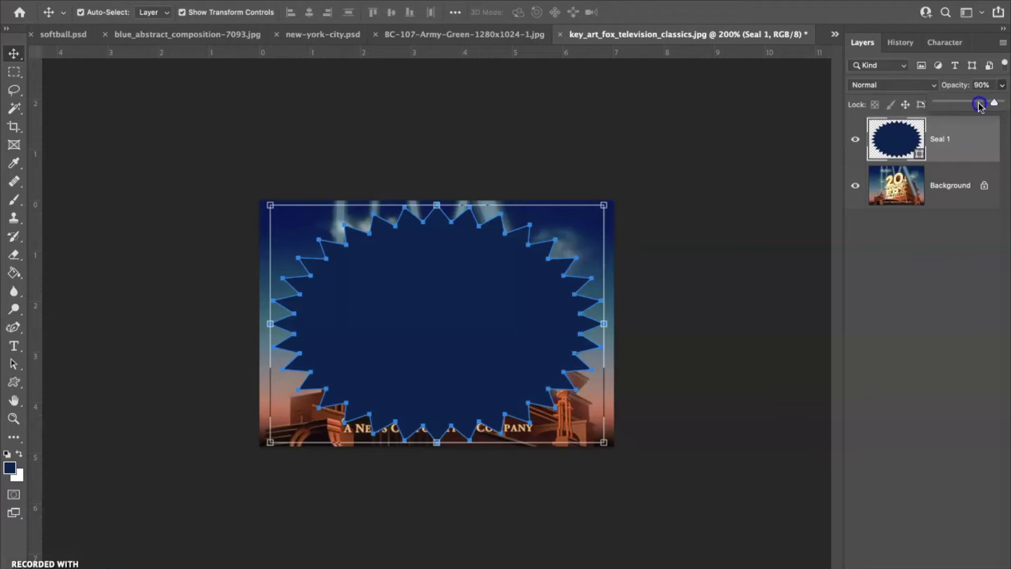
{"action": "left_click_drag", "start_coordinate": [973, 105], "coordinate": [974, 105]}
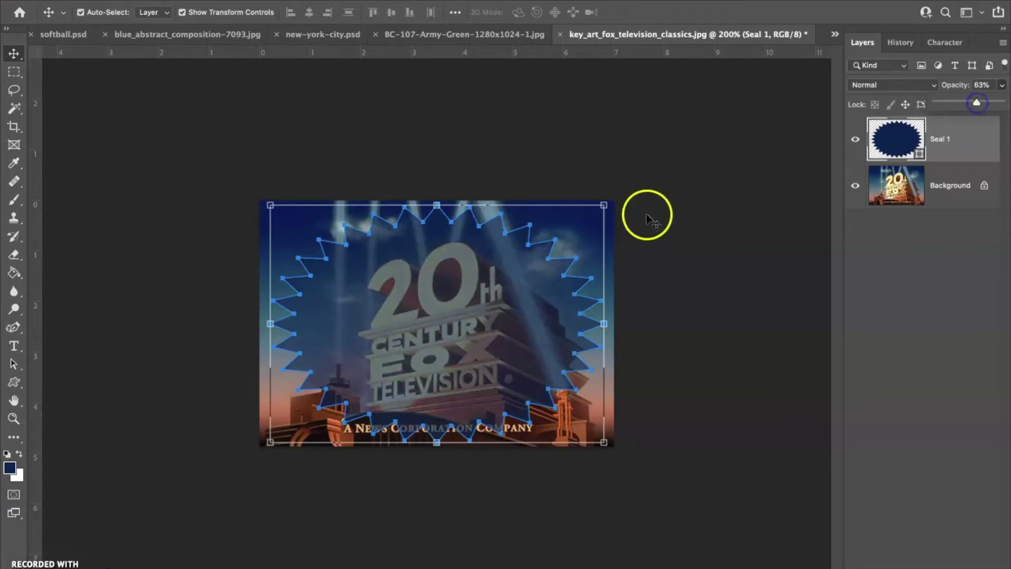
Step: Scale the seal shape down to 91.26% over the 20th Century Fox image and commit the transform
{"action": "left_click_drag", "start_coordinate": [604, 204], "coordinate": [573, 224]}
{"action": "mouse_move", "coordinate": [485, 301]}
{"action": "left_mouse_down"}
{"action": "mouse_move", "coordinate": [511, 296]}
{"action": "mouse_move", "coordinate": [491, 298]}
{"action": "left_mouse_up"}
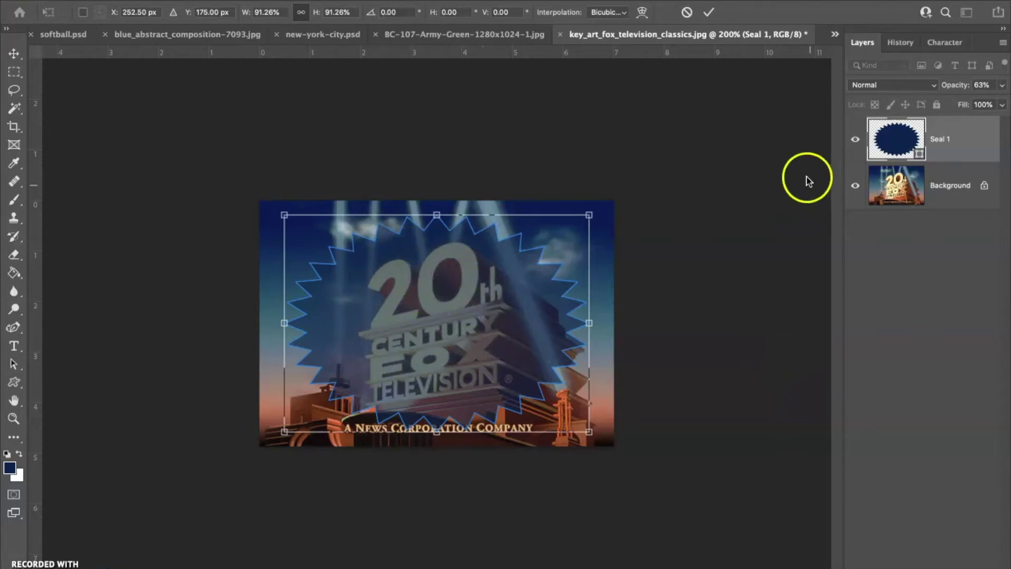
{"action": "left_click", "coordinate": [898, 141], "text": "ctrl"}
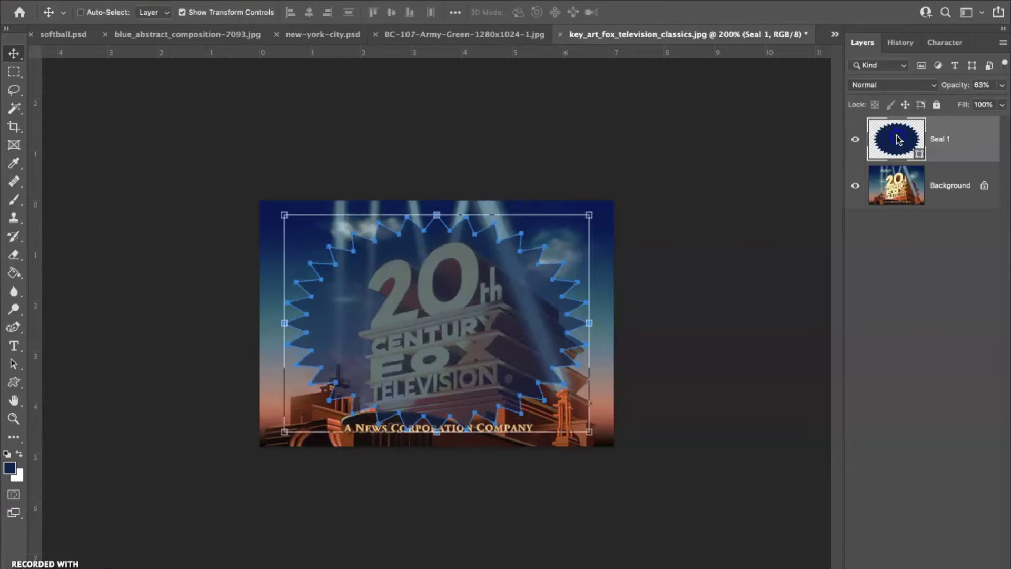
Step: Load the Seal 1 outline as a selection and, with Seal 1 hidden, copy that area of the Background onto a new layer
{"action": "left_click", "coordinate": [900, 139], "text": "ctrl"}
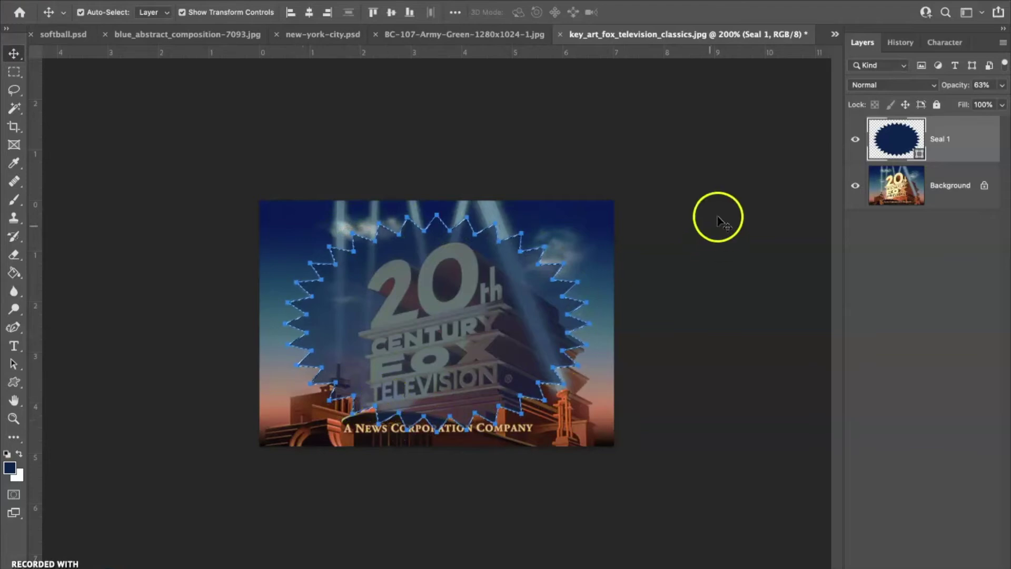
{"action": "left_click", "coordinate": [854, 139]}
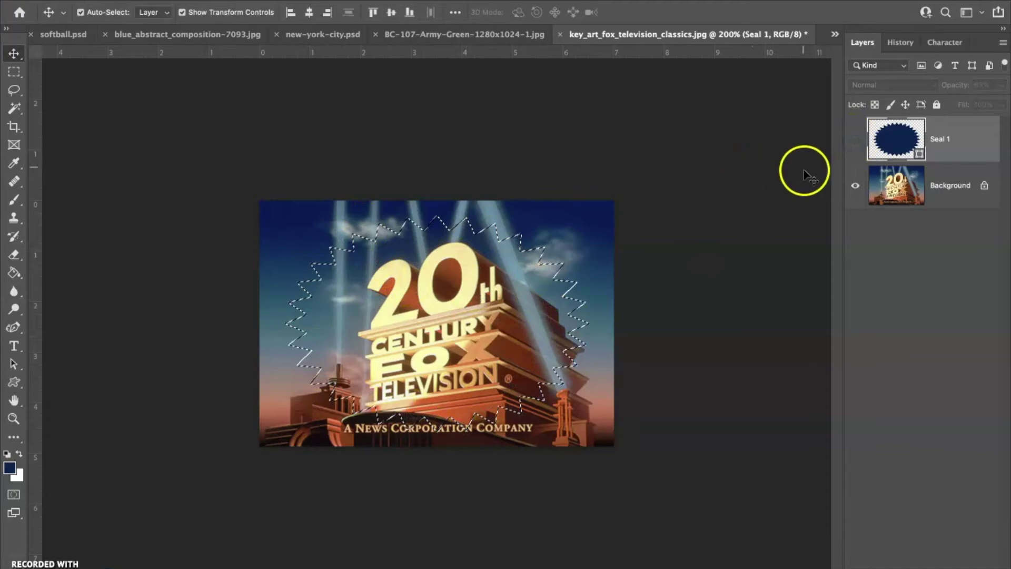
{"action": "left_click", "coordinate": [926, 181]}
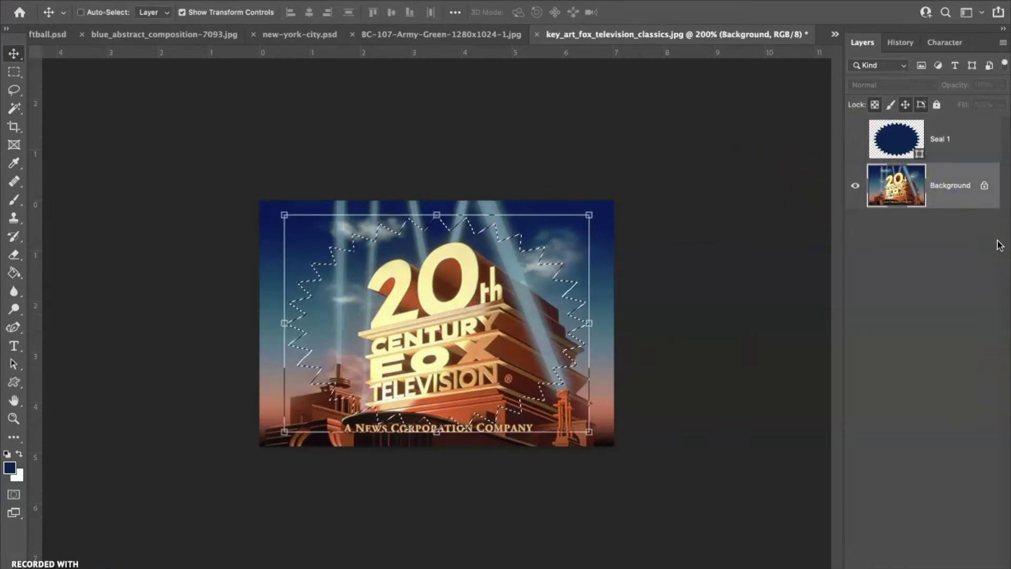
{"action": "key", "text": "super+j"}
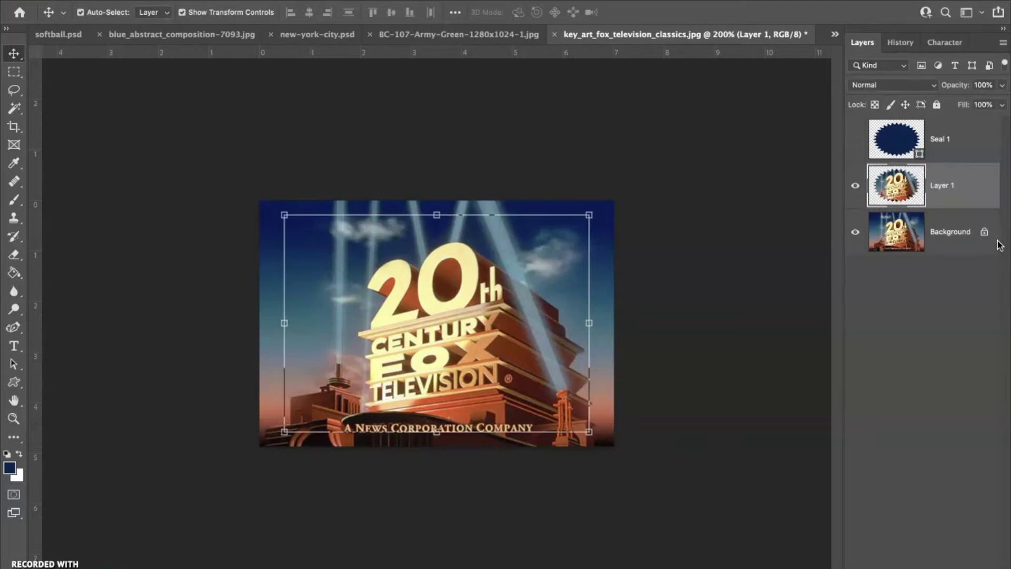
Step: Hide the Background layer, then delete both the Background and Seal 1 layers, keeping only the seal-shaped cutout
{"action": "left_click", "coordinate": [855, 232]}
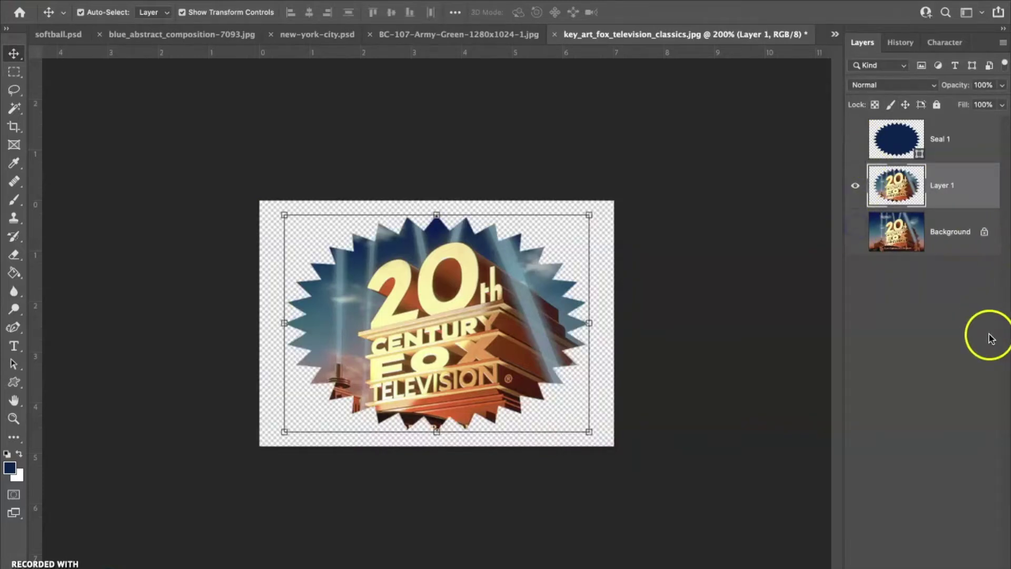
{"action": "left_click_drag", "start_coordinate": [939, 234], "coordinate": [991, 561]}
{"action": "left_click_drag", "start_coordinate": [959, 158], "coordinate": [907, 563]}
Step: Save the cutout in Photoshop format as key_art_fox_television_classics.psd in the cropped folder and close the document
{"action": "left_click", "coordinate": [139, 1]}
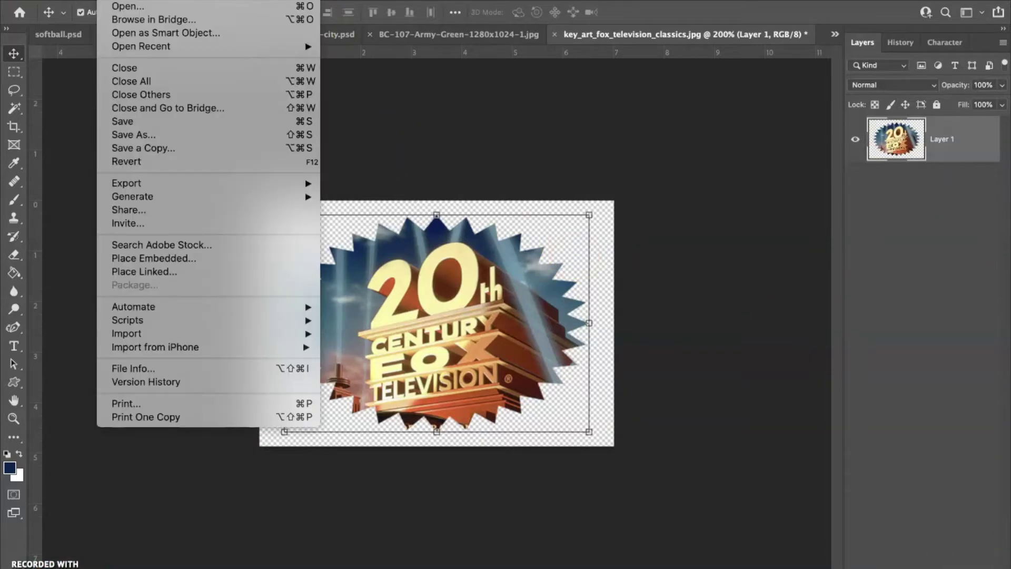
{"action": "left_click", "coordinate": [136, 126]}
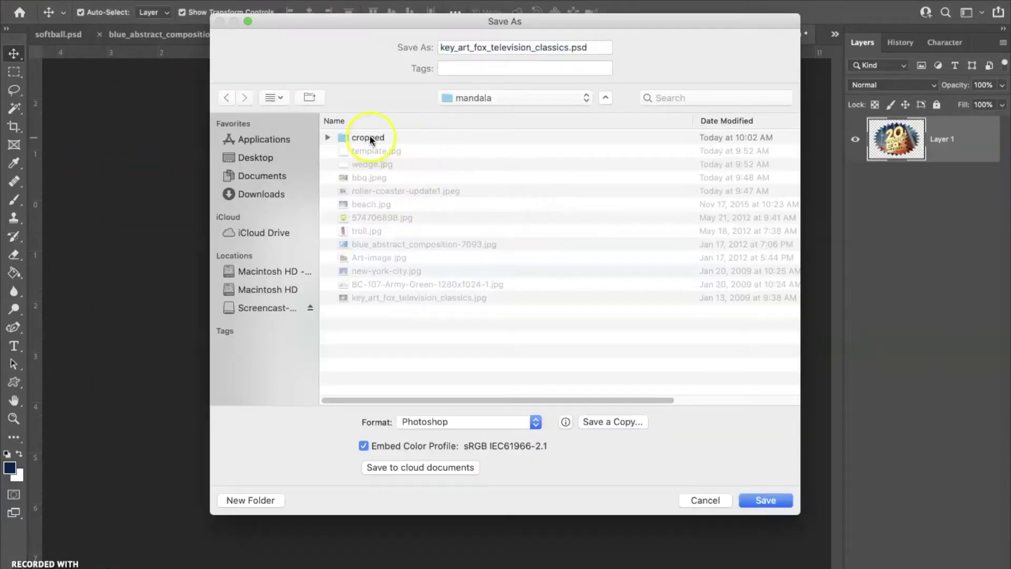
{"action": "left_click", "coordinate": [370, 138]}
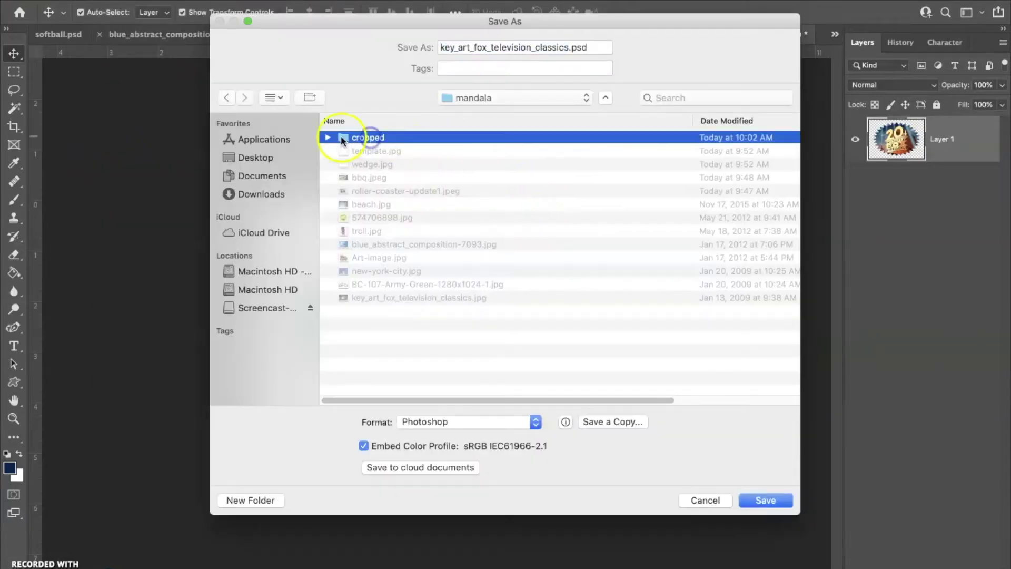
{"action": "left_click", "coordinate": [328, 138]}
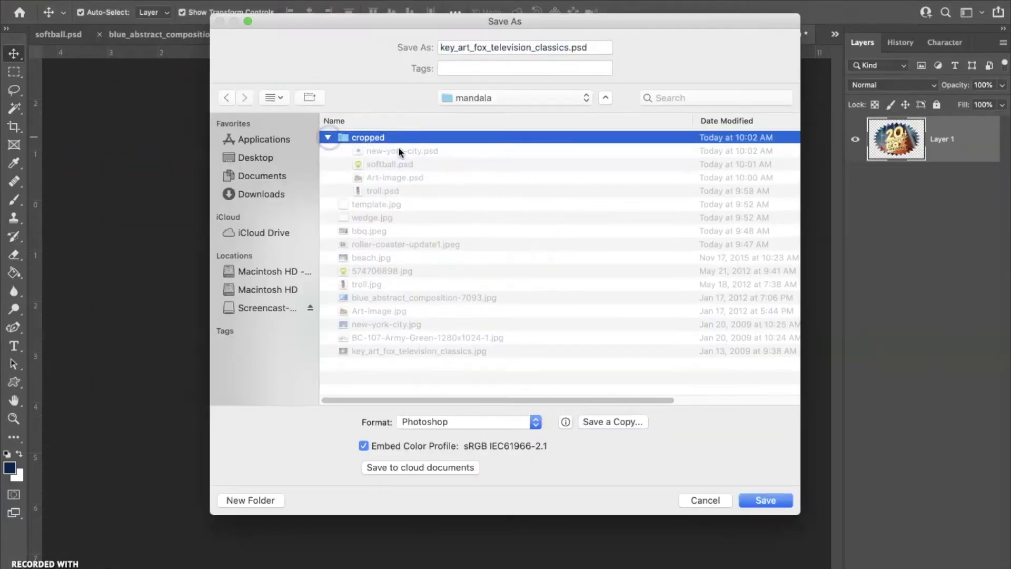
{"action": "left_click", "coordinate": [760, 500]}
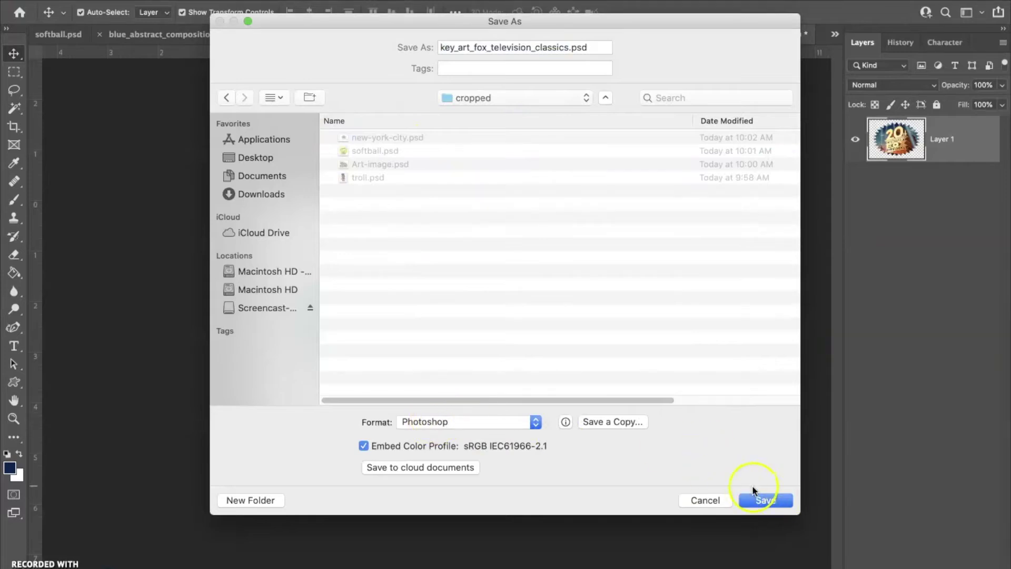
{"action": "left_click", "coordinate": [757, 498]}
{"action": "left_click", "coordinate": [675, 203]}
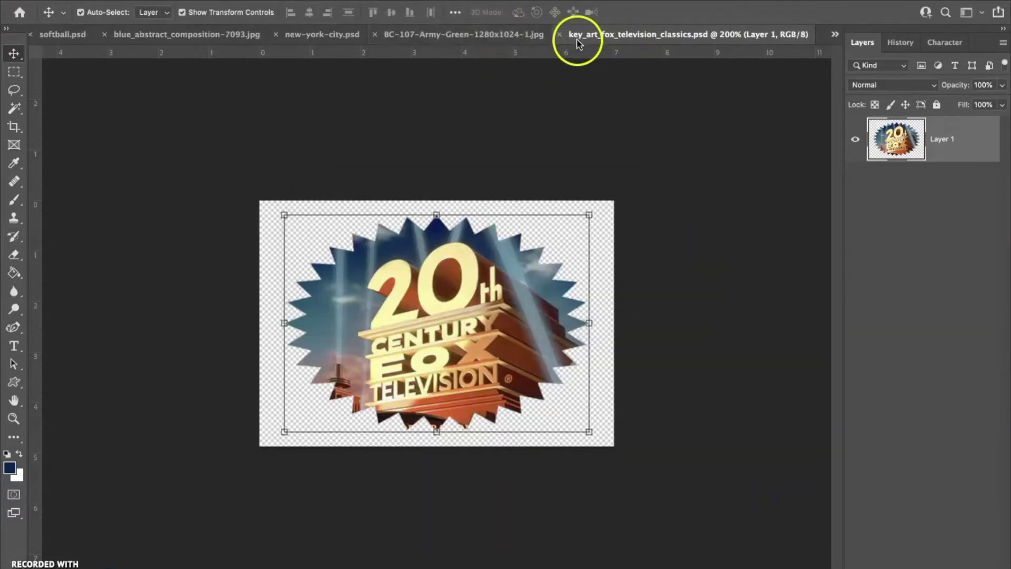
{"action": "left_click", "coordinate": [559, 35]}
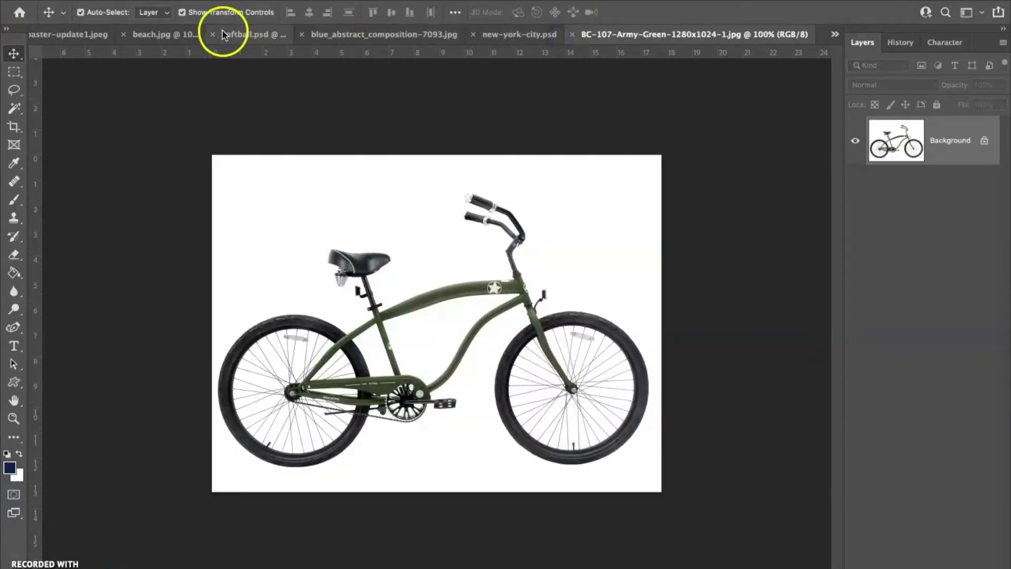
Step: Switch to roller-coaster-update1.jpeg and open the shape library of the Custom Shape tool
{"action": "left_click", "coordinate": [143, 36]}
{"action": "left_click", "coordinate": [88, 36]}
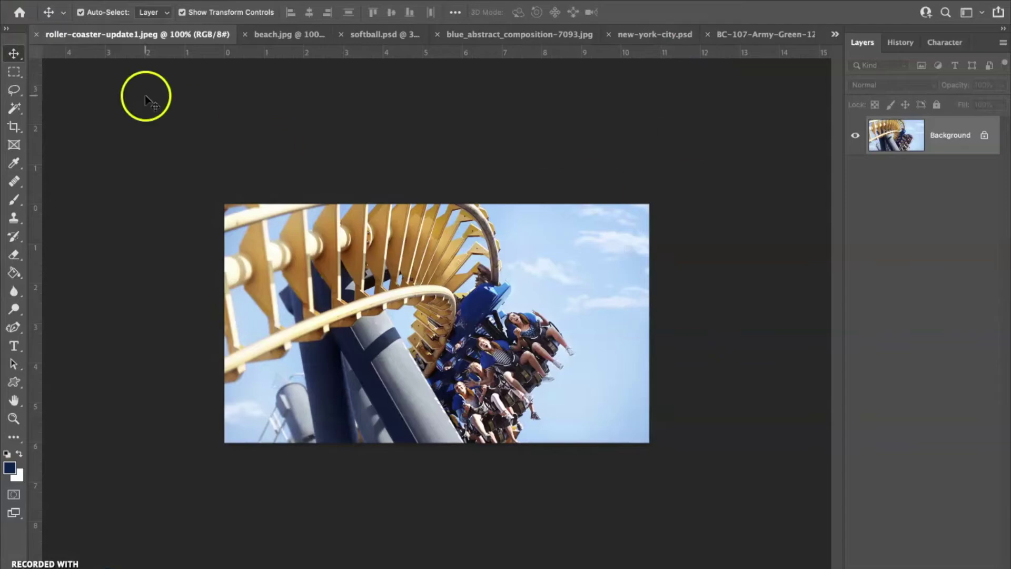
{"action": "left_click", "coordinate": [14, 384]}
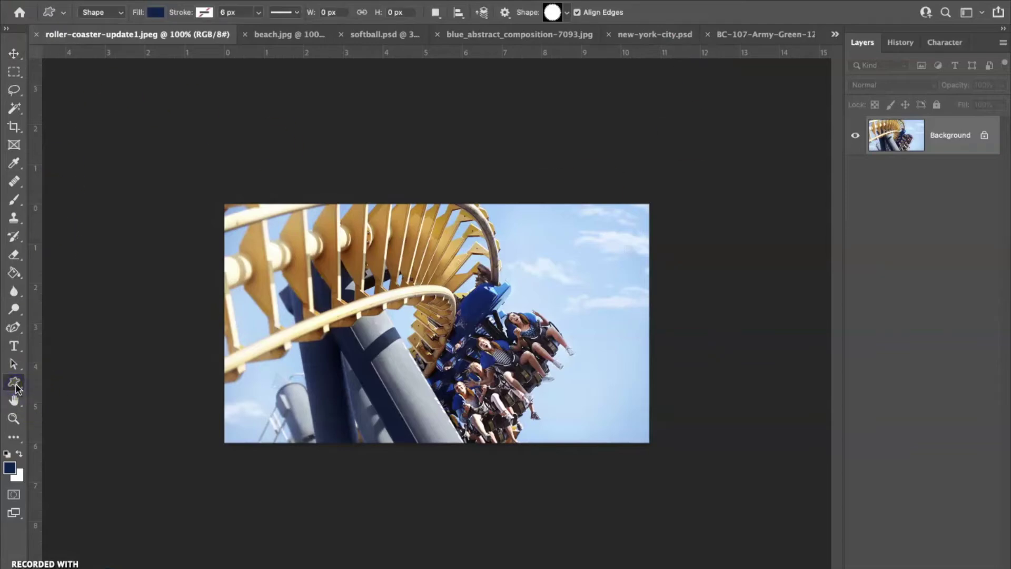
{"action": "left_click", "coordinate": [568, 13]}
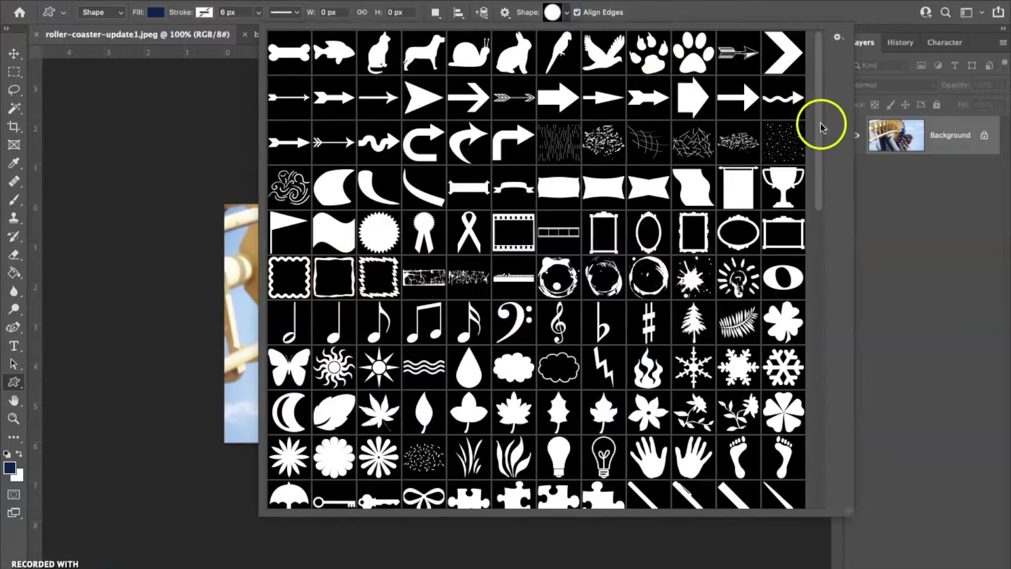
{"action": "left_click_drag", "start_coordinate": [817, 121], "coordinate": [828, 440]}
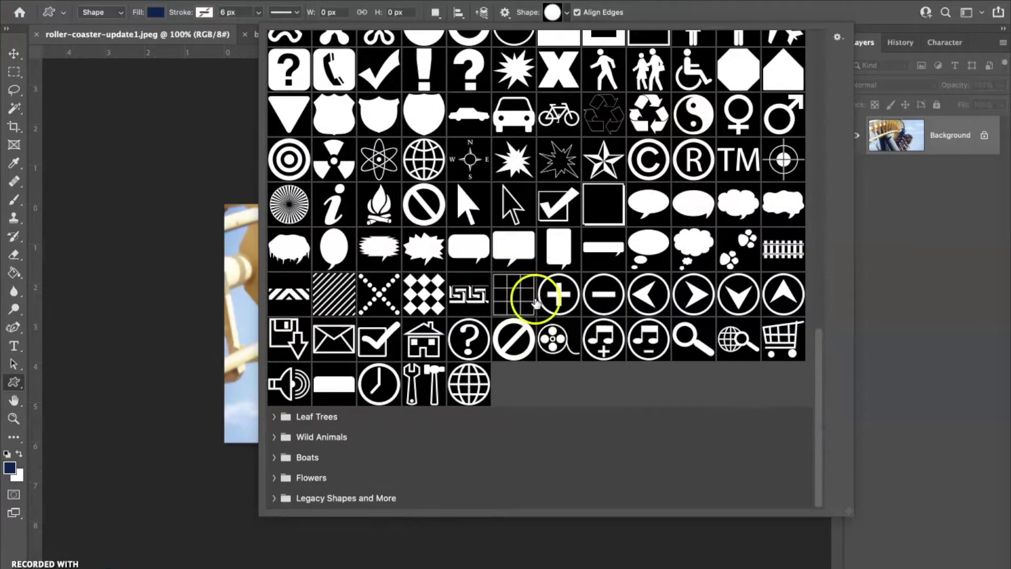
Step: Expand the Boats, Legacy Shapes and More, and All Legacy Default Shapes groups in the shape library
{"action": "left_click", "coordinate": [275, 463]}
{"action": "left_click", "coordinate": [273, 458]}
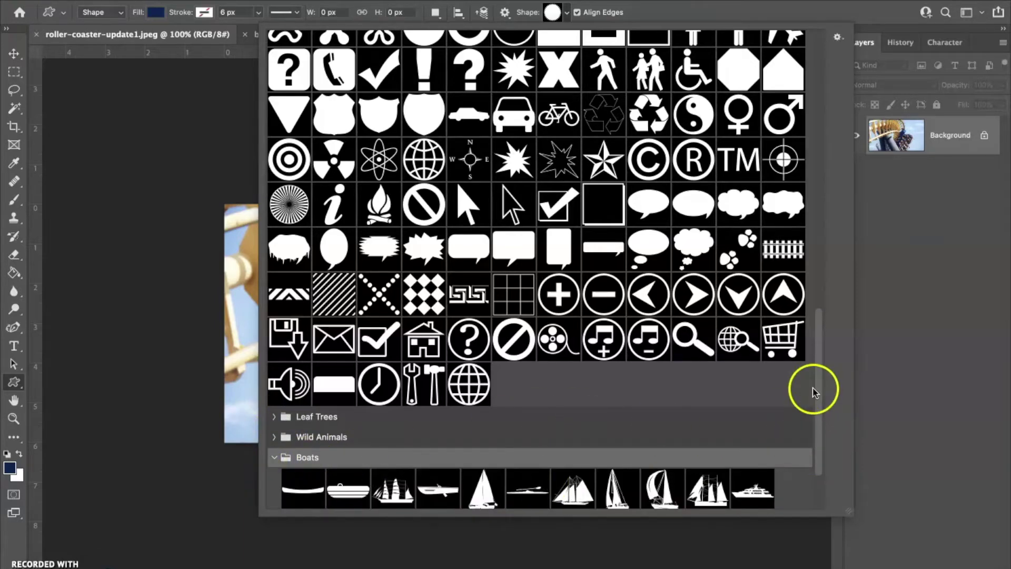
{"action": "left_click_drag", "start_coordinate": [819, 393], "coordinate": [831, 466]}
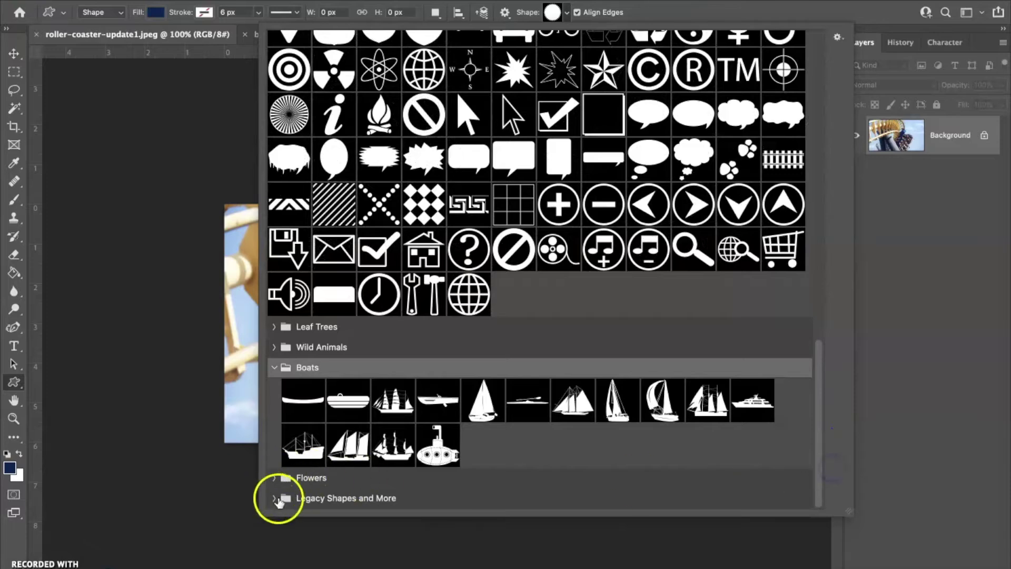
{"action": "left_click_drag", "start_coordinate": [819, 384], "coordinate": [822, 442]}
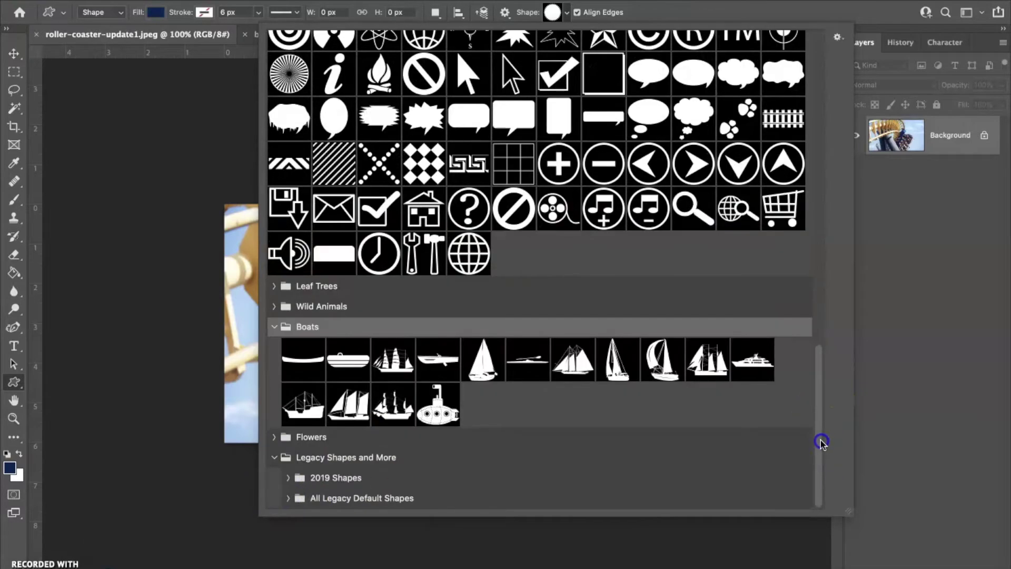
{"action": "left_click", "coordinate": [288, 498]}
{"action": "left_click_drag", "start_coordinate": [820, 390], "coordinate": [819, 507]}
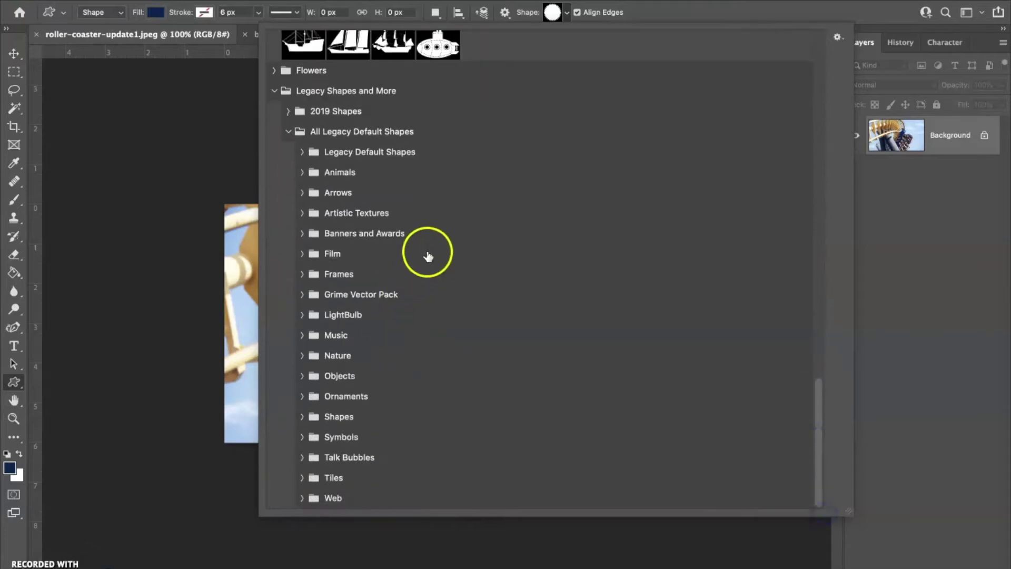
Step: Check the Frames group, then choose the paint splatter from Grime Vector Pack as the custom shape
{"action": "left_click", "coordinate": [306, 270]}
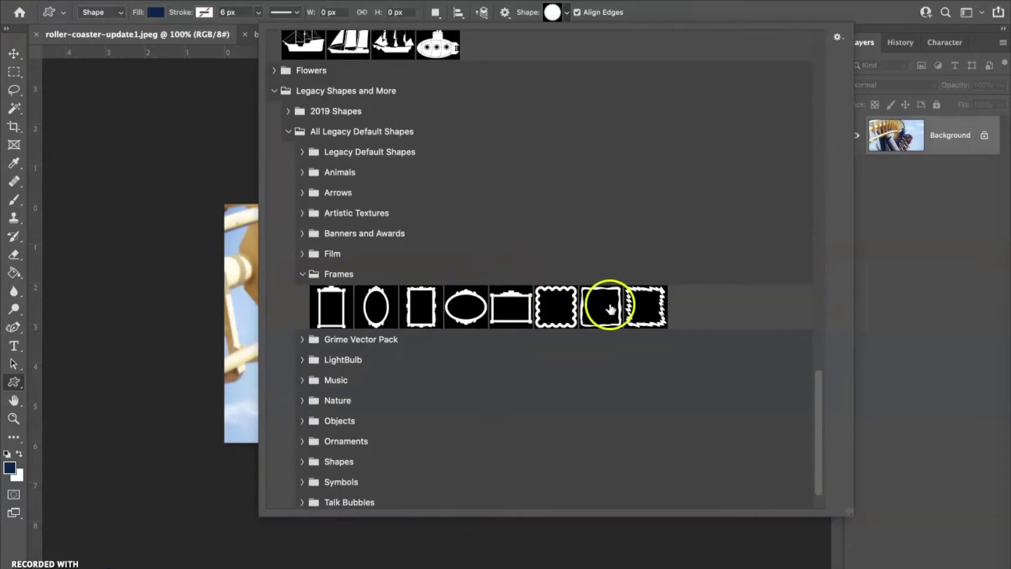
{"action": "left_click", "coordinate": [301, 273]}
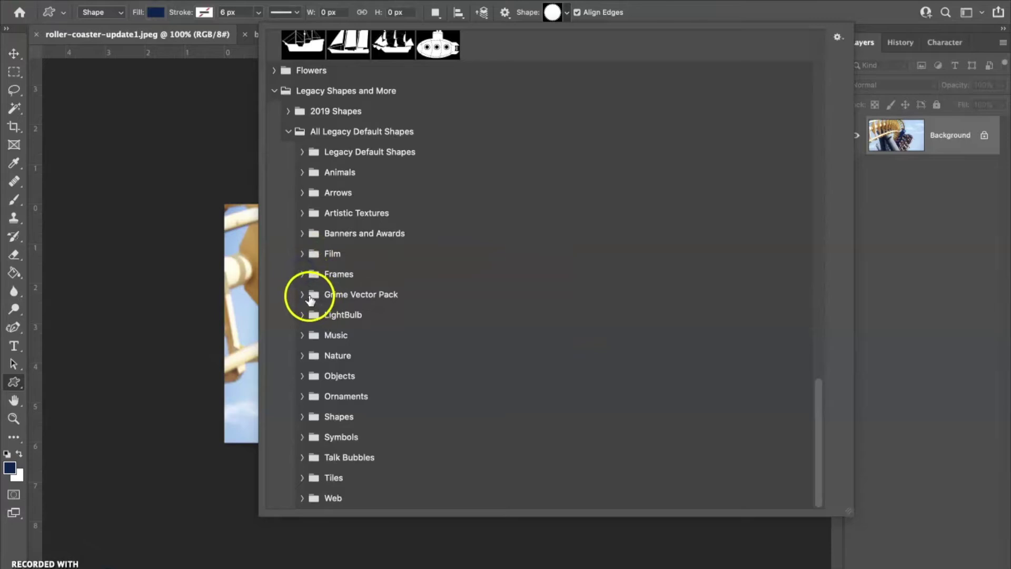
{"action": "left_click", "coordinate": [298, 296]}
{"action": "left_click", "coordinate": [302, 295]}
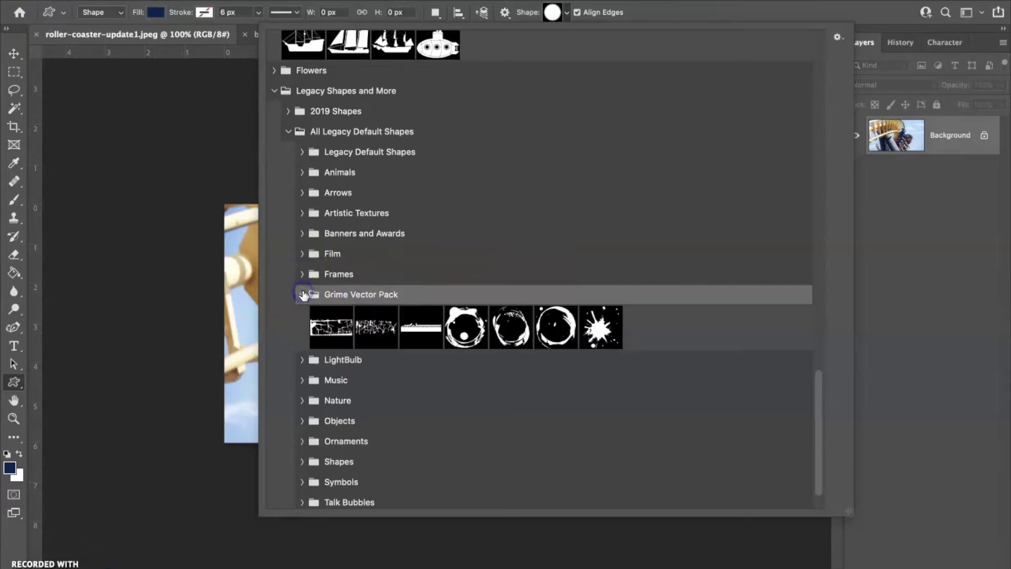
{"action": "left_click", "coordinate": [302, 293]}
{"action": "left_click", "coordinate": [302, 293]}
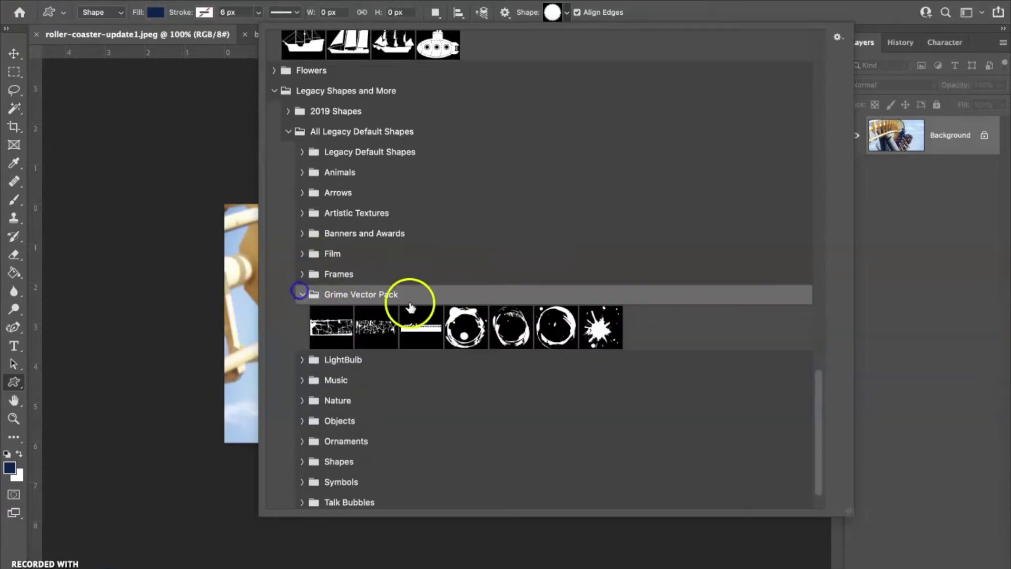
{"action": "left_click", "coordinate": [596, 325]}
{"action": "left_click", "coordinate": [598, 332]}
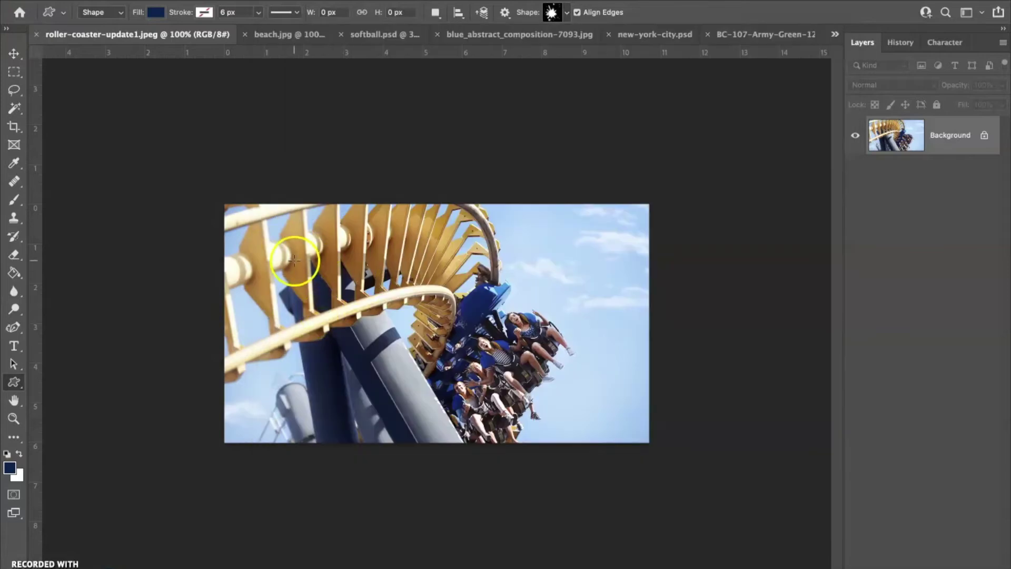
Step: Draw a splatter shape about 8.03 × 6.05 in on the roller coaster image and move it toward the image's middle
{"action": "left_click_drag", "start_coordinate": [331, 242], "coordinate": [491, 365]}
{"action": "left_click", "coordinate": [13, 52]}
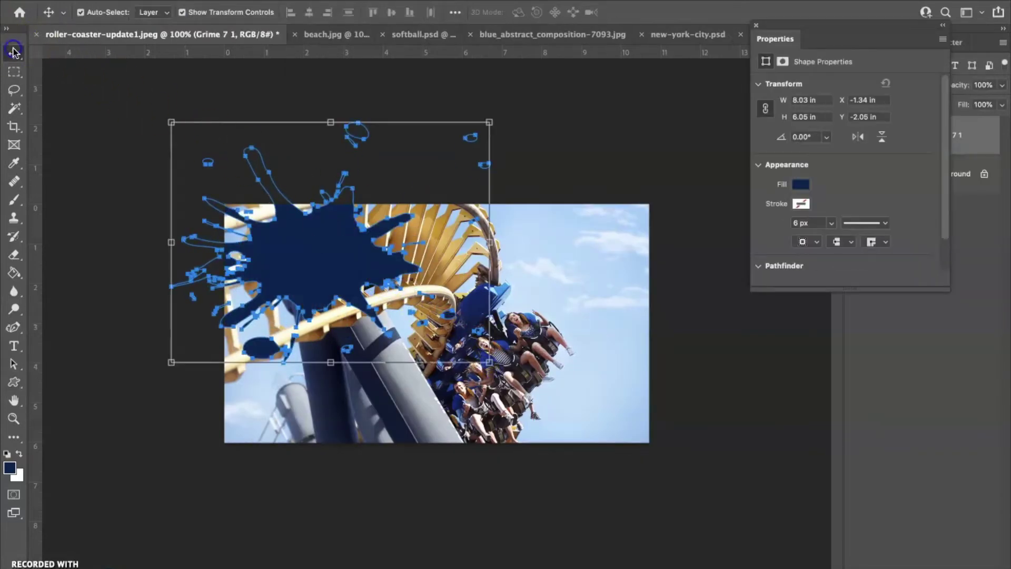
{"action": "left_click_drag", "start_coordinate": [299, 239], "coordinate": [400, 309]}
Step: Scale the splatter to 120.62%, position it over the coaster riders, dismiss its properties and commit the transform
{"action": "left_click_drag", "start_coordinate": [590, 191], "coordinate": [569, 205]}
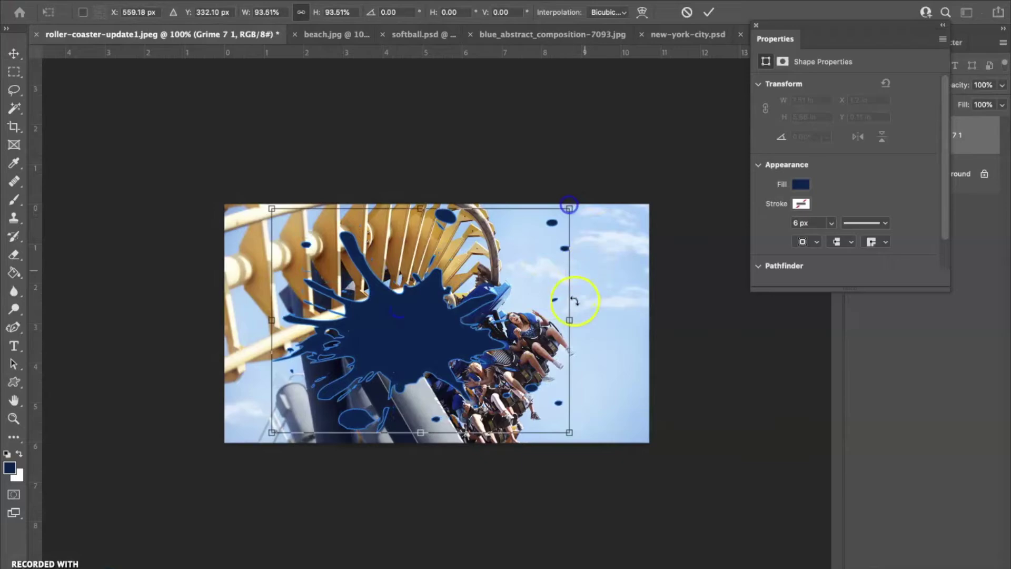
{"action": "left_click_drag", "start_coordinate": [573, 320], "coordinate": [654, 319]}
{"action": "left_click_drag", "start_coordinate": [442, 323], "coordinate": [486, 332]}
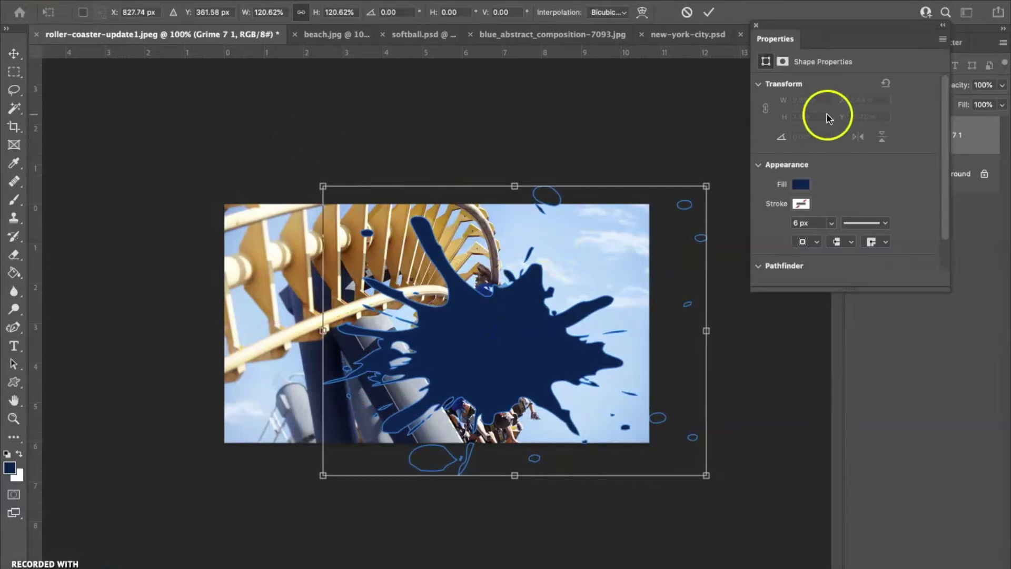
{"action": "left_click", "coordinate": [756, 25]}
{"action": "left_click", "coordinate": [708, 12]}
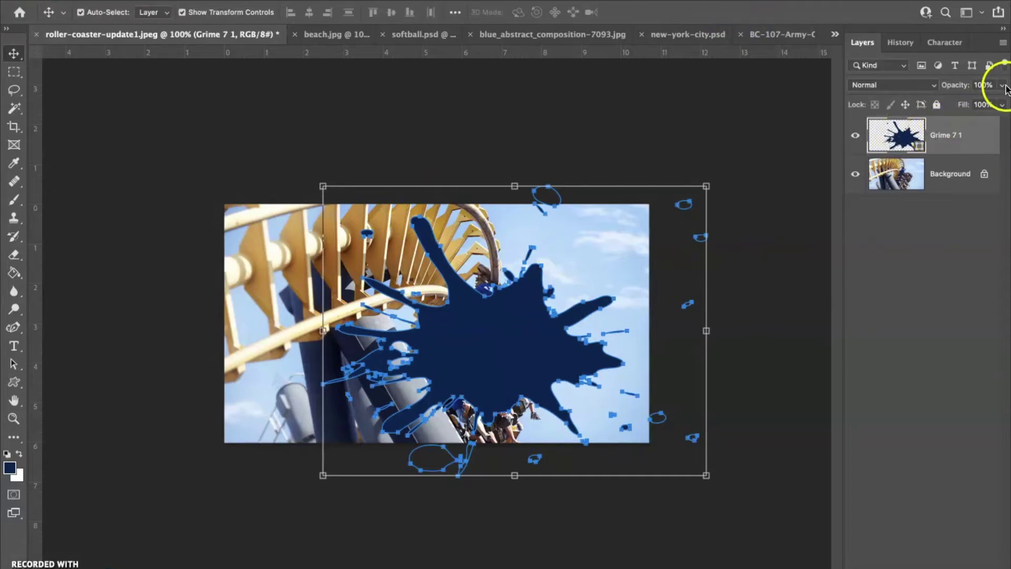
Step: Lower the splatter layer's opacity to 61%
{"action": "left_click", "coordinate": [957, 105]}
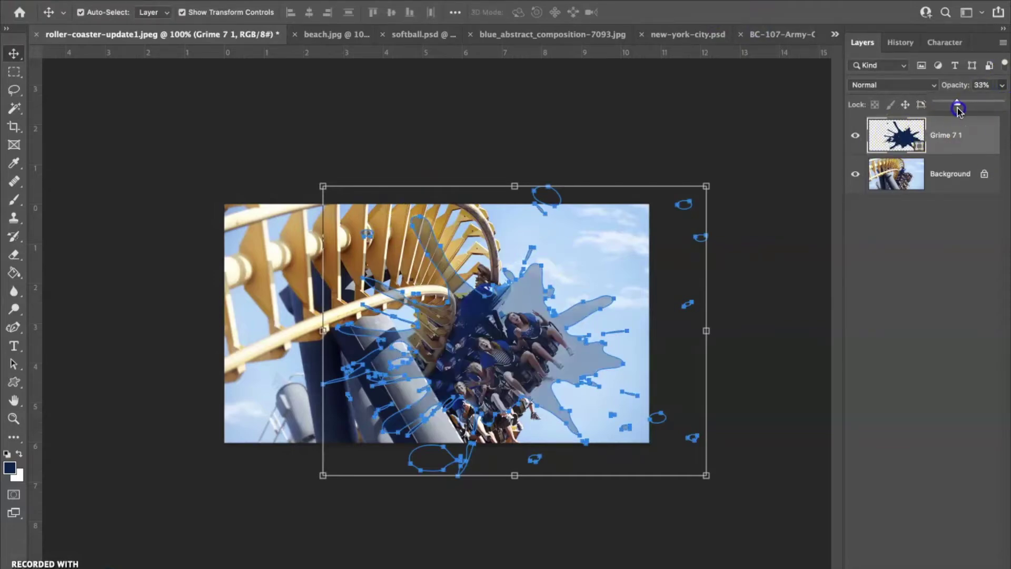
{"action": "left_click_drag", "start_coordinate": [961, 109], "coordinate": [978, 110]}
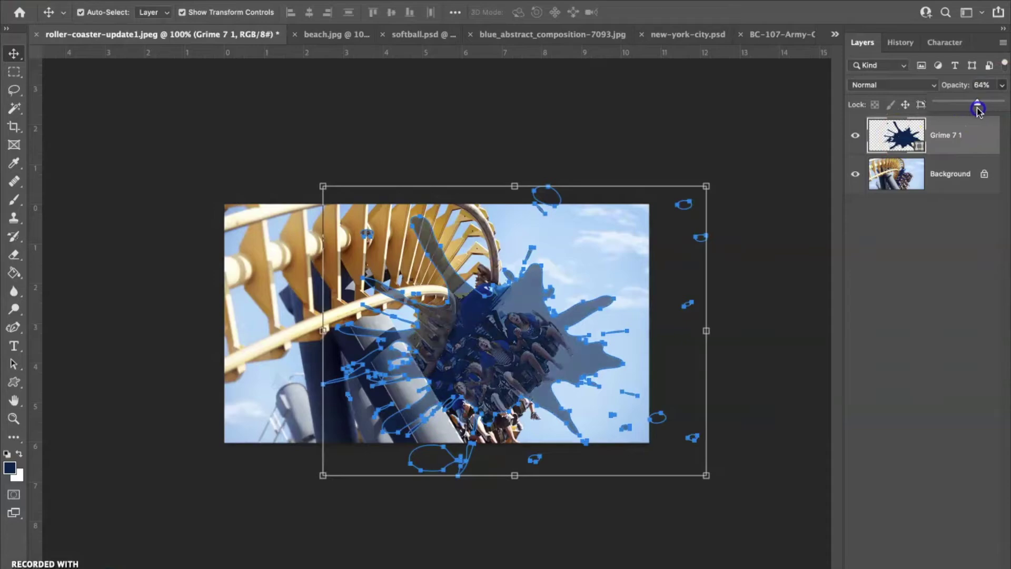
Step: Load the splatter shape's outline as a selection and hide the Grime 7 1 layer
{"action": "left_click", "coordinate": [905, 141], "text": "ctrl"}
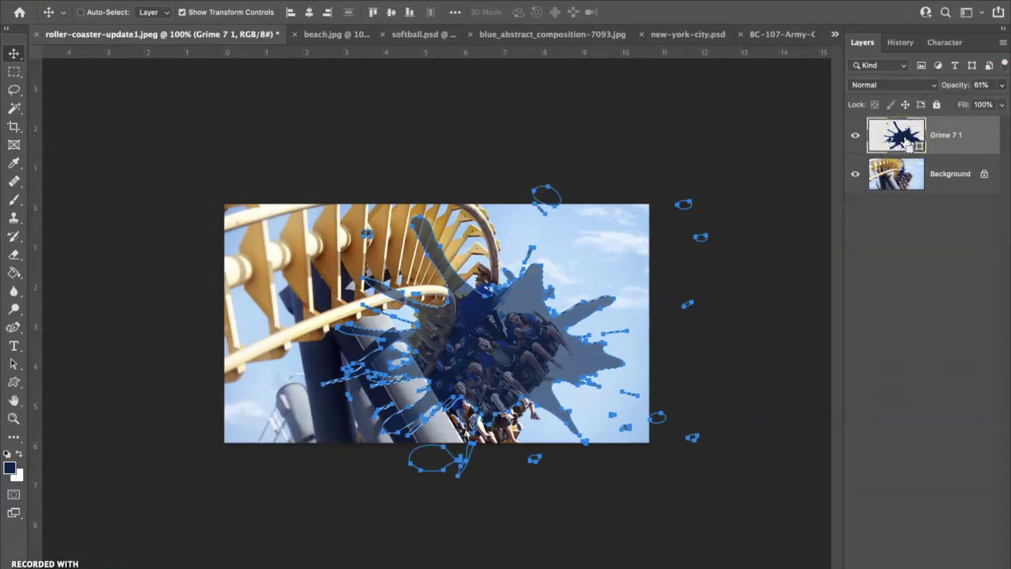
{"action": "left_click", "coordinate": [855, 135]}
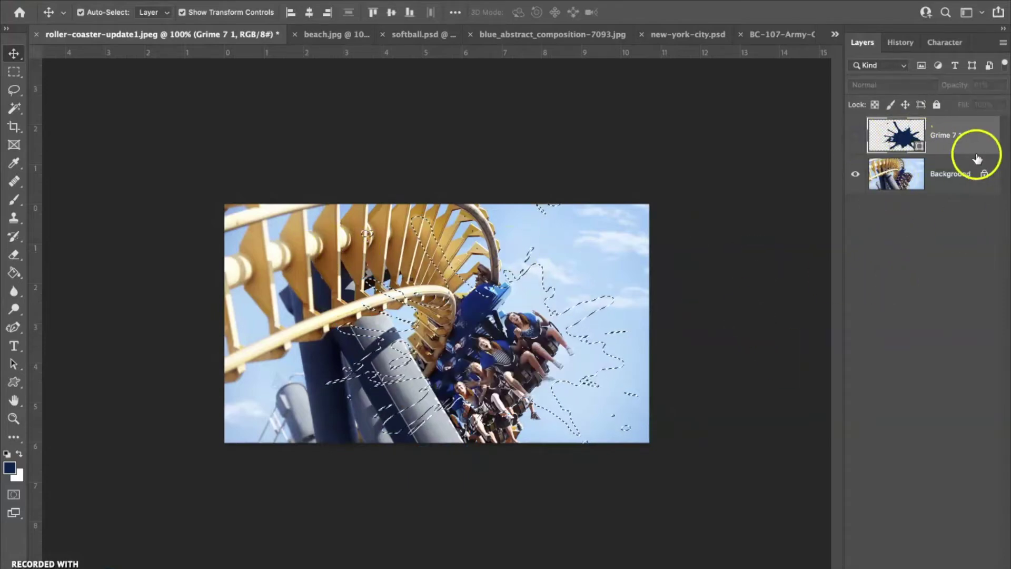
Step: Copy the splatter-shaped selection of the roller coaster Background to a new layer and delete the Grime 7 1 and Background layers
{"action": "left_click", "coordinate": [904, 181]}
{"action": "key", "text": "ctrl+j"}
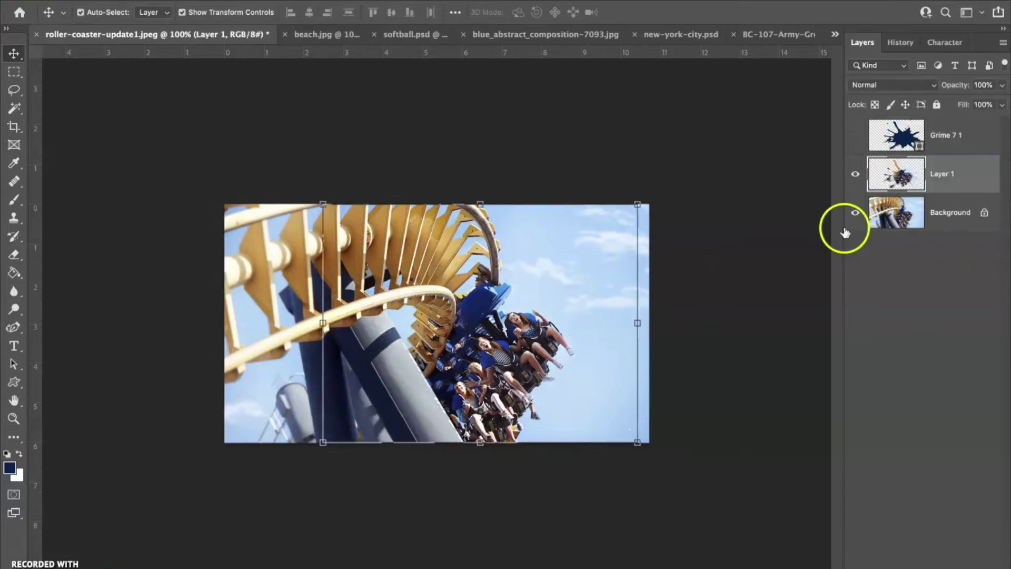
{"action": "left_click_drag", "start_coordinate": [903, 134], "coordinate": [974, 568]}
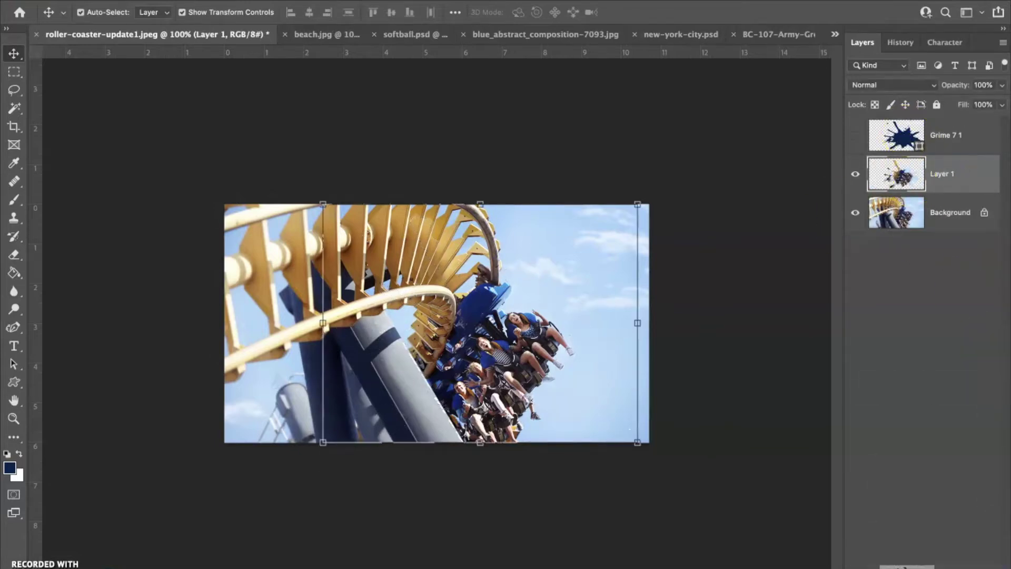
{"action": "left_click_drag", "start_coordinate": [945, 211], "coordinate": [990, 568]}
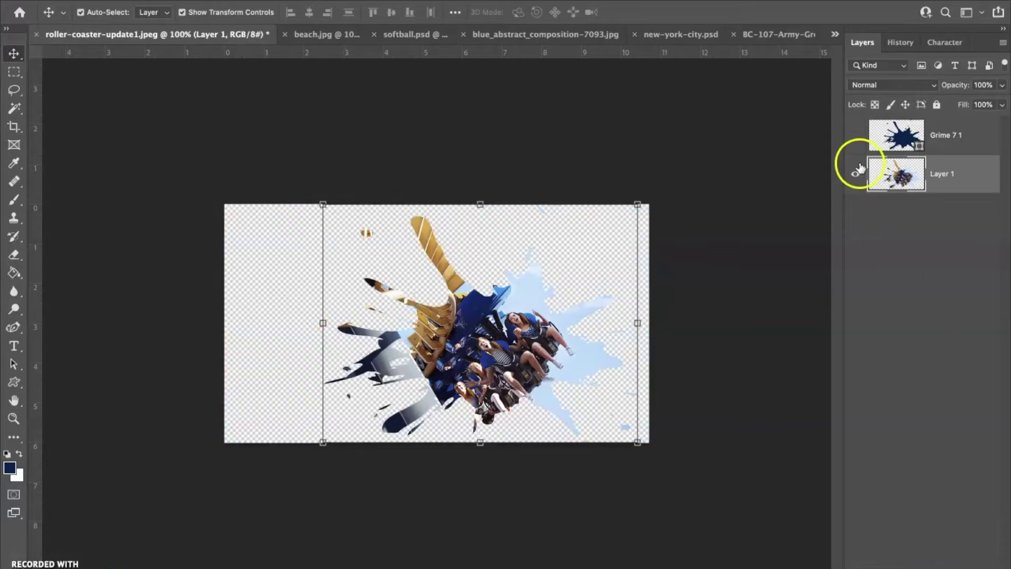
{"action": "left_click_drag", "start_coordinate": [889, 129], "coordinate": [990, 568]}
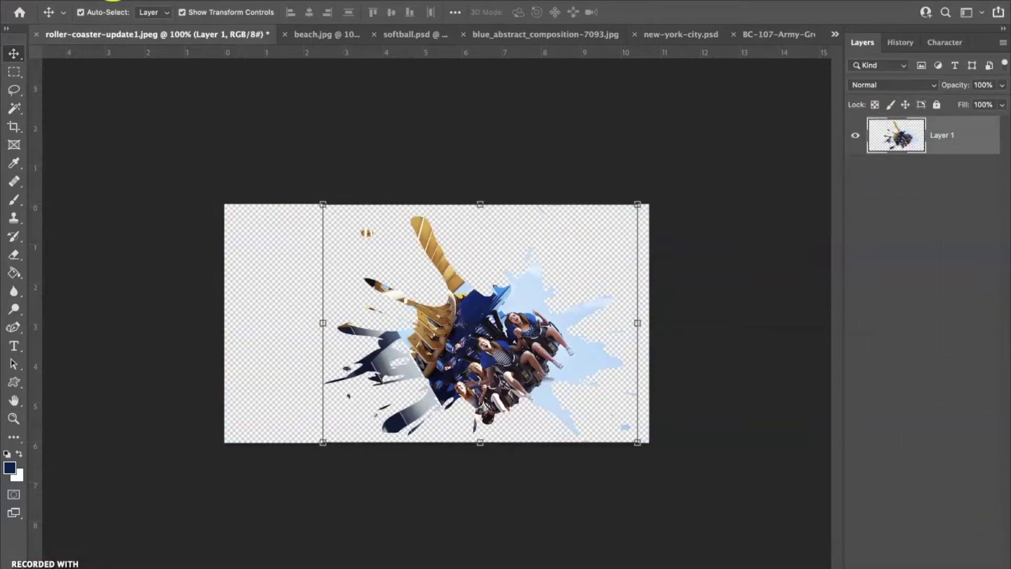
Step: Save the splatter cutout as roller-coaster-update1.psd with Maximize Compatibility on
{"action": "left_click", "coordinate": [105, 0]}
{"action": "left_click", "coordinate": [136, 133]}
{"action": "left_click", "coordinate": [785, 495]}
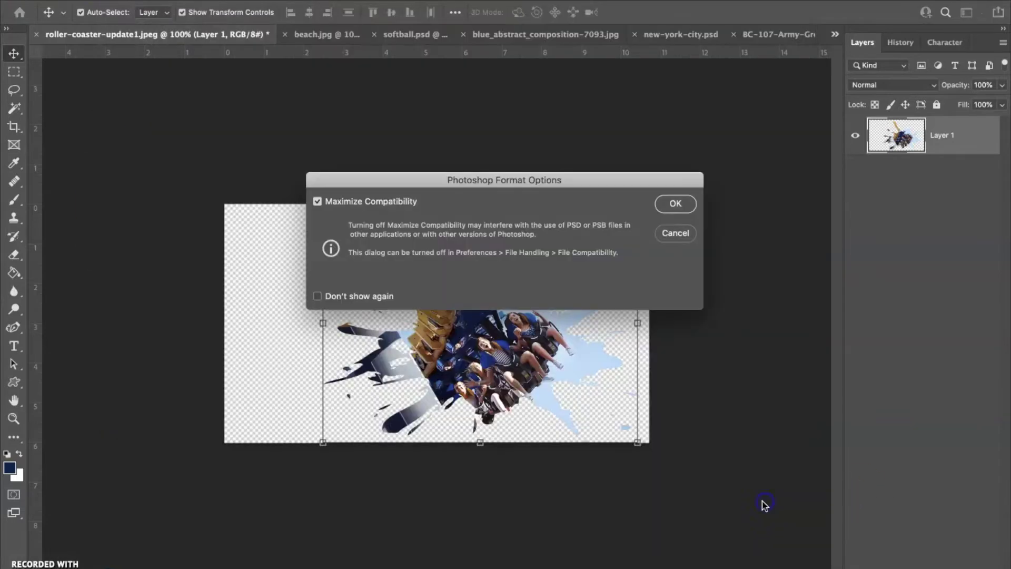
{"action": "left_click", "coordinate": [673, 219]}
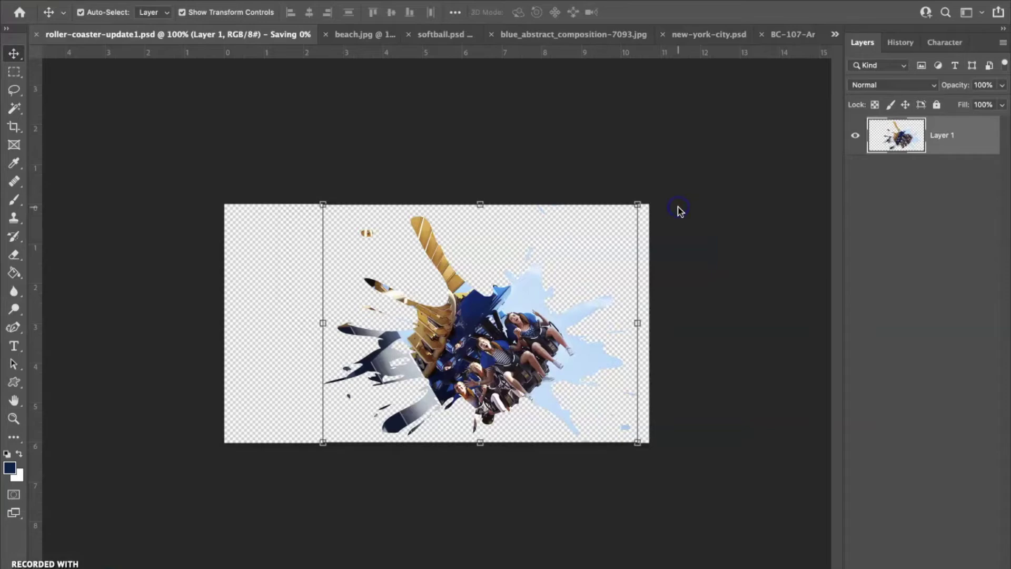
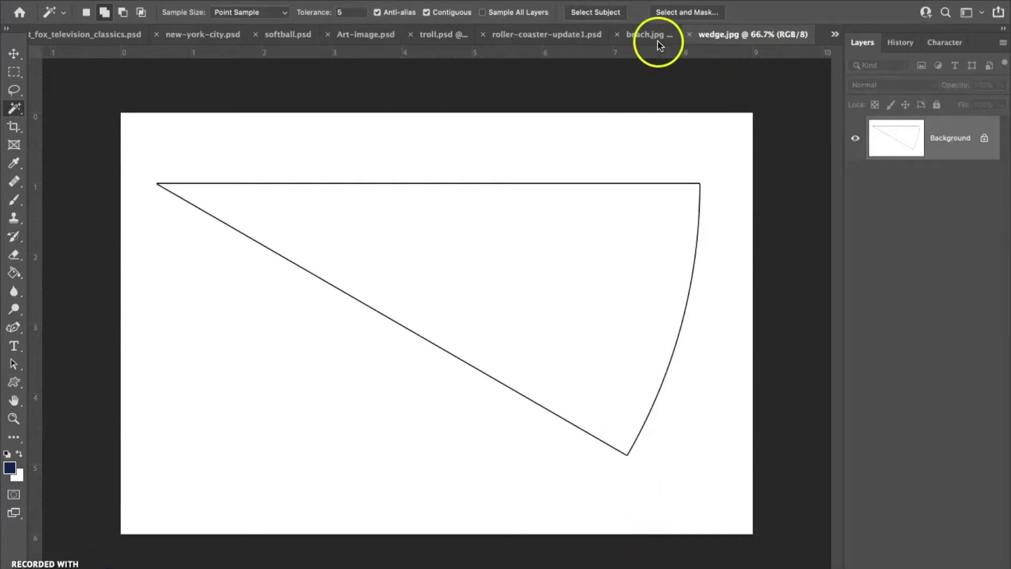
{"action": "left_click", "coordinate": [637, 33]}
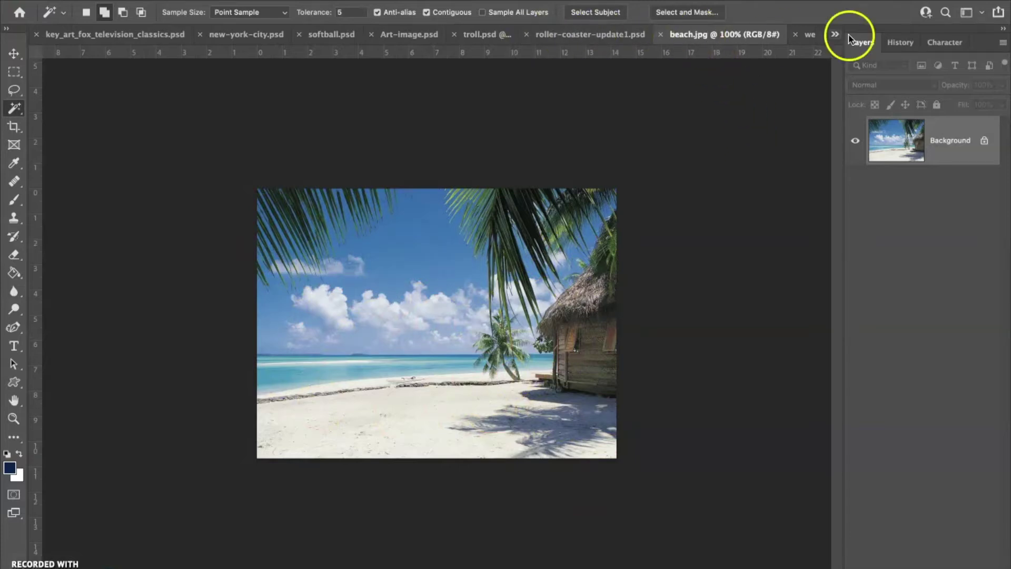
{"action": "left_click", "coordinate": [801, 35]}
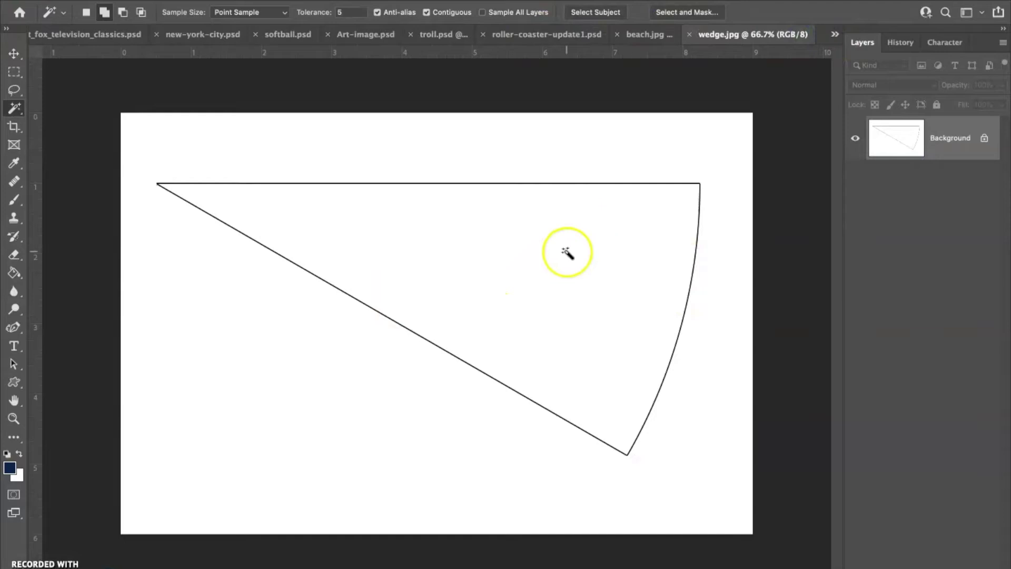
{"action": "left_click", "coordinate": [646, 35]}
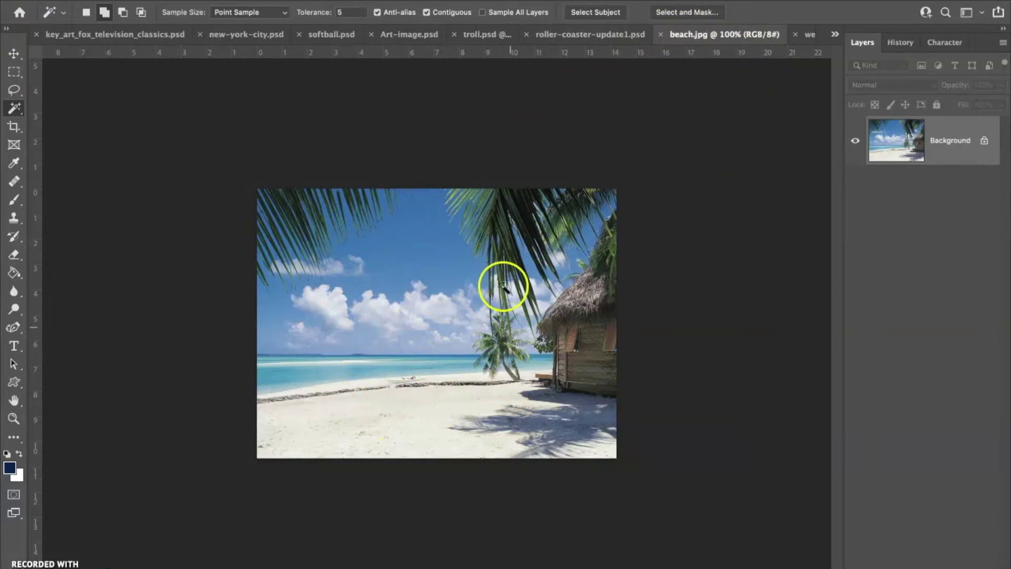
{"action": "left_click", "coordinate": [810, 35]}
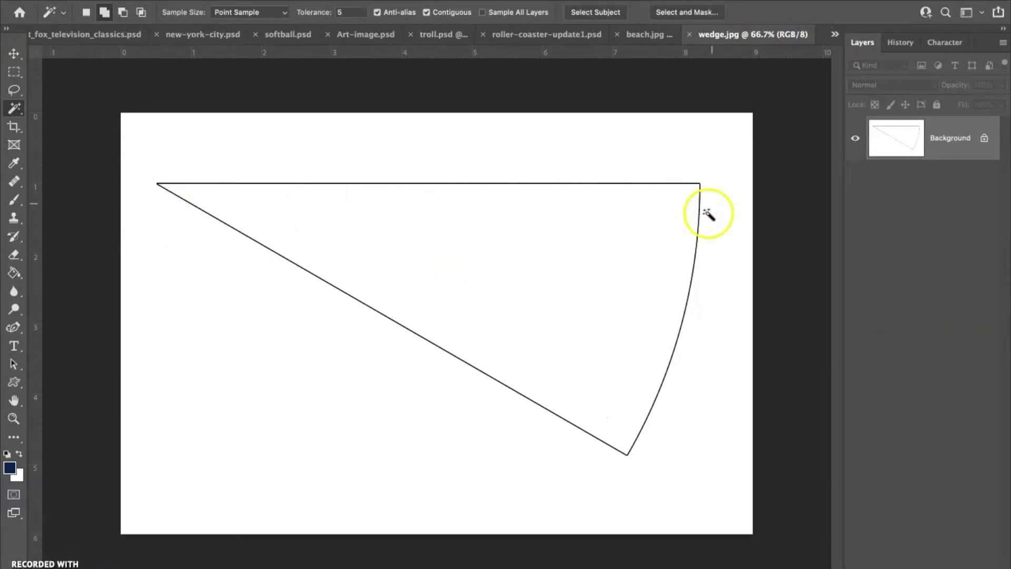
Step: Try the Magic Wand in wedge.jpg with Contiguous off, and reselect only the wedge's interior as a new selection with Contiguous on
{"action": "left_click", "coordinate": [562, 265]}
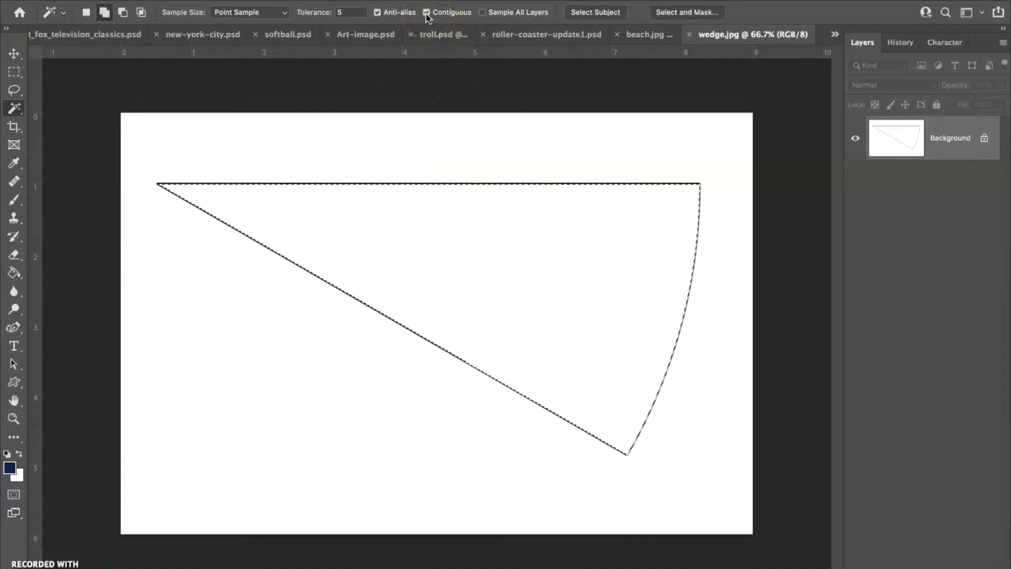
{"action": "left_click", "coordinate": [495, 283]}
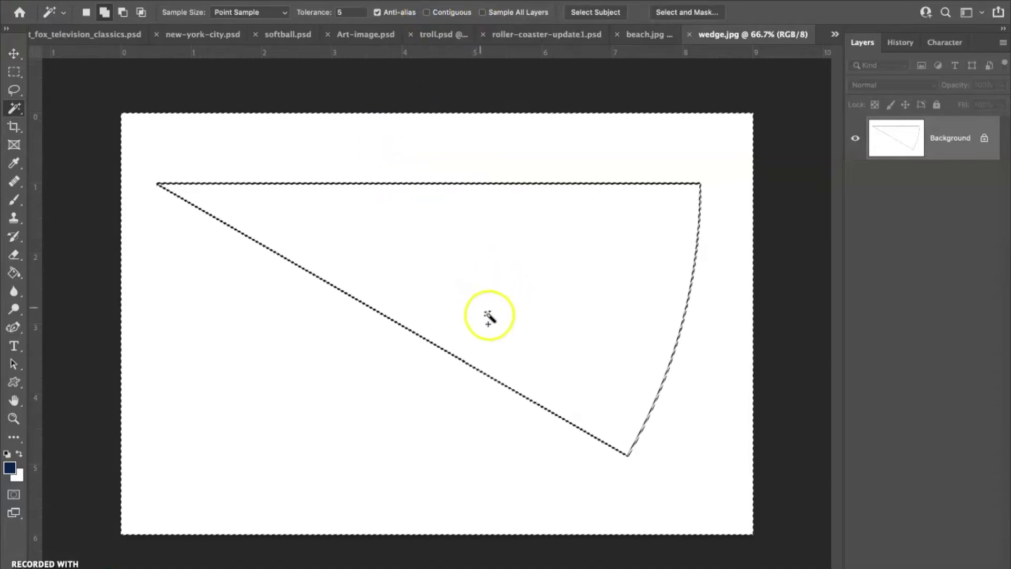
{"action": "left_click", "coordinate": [427, 13]}
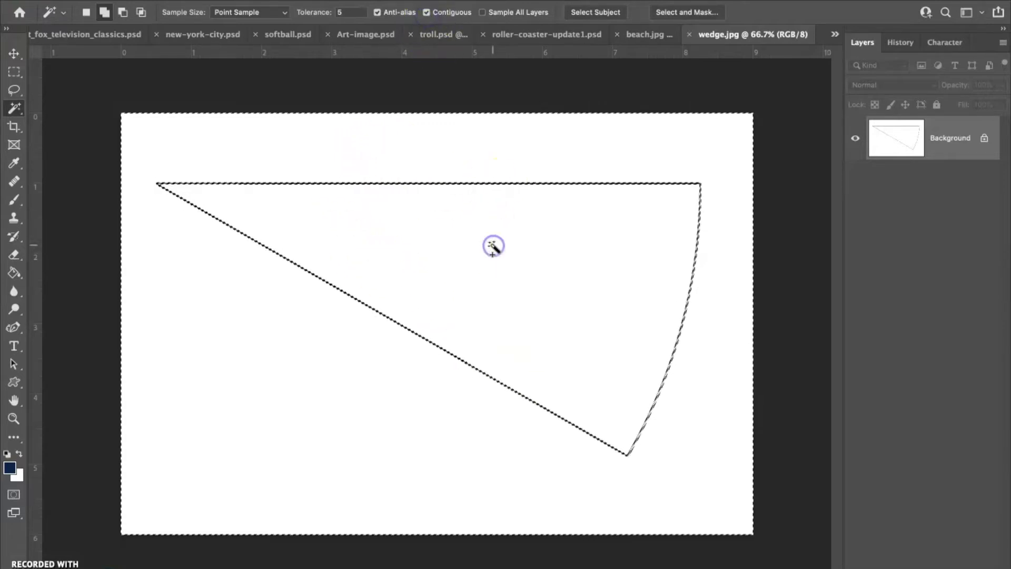
{"action": "left_click", "coordinate": [86, 12]}
{"action": "left_click", "coordinate": [415, 235]}
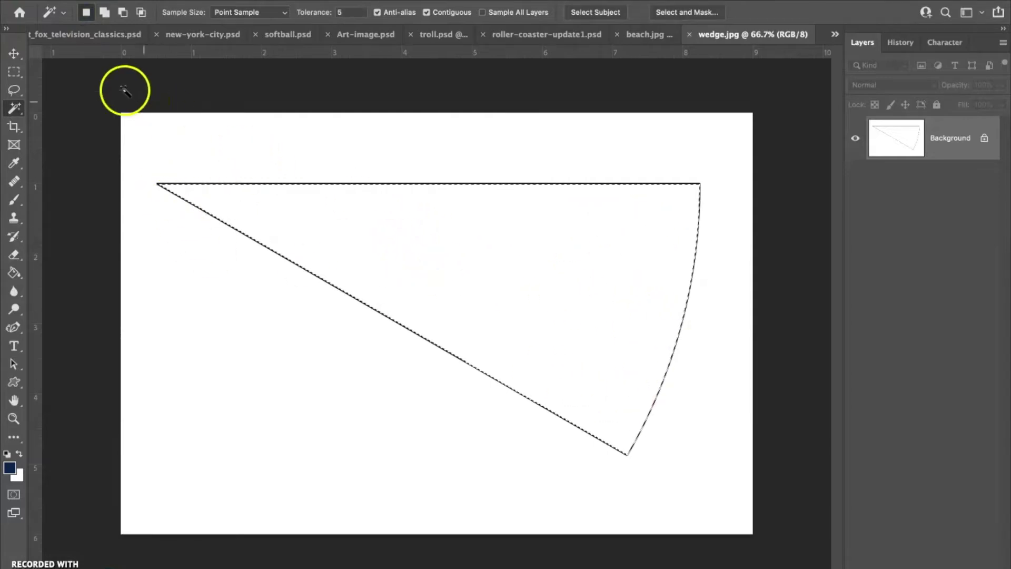
Step: Try moving the selected wedge directly into beach.jpg, and delete the resulting layer
{"action": "left_click", "coordinate": [17, 55]}
{"action": "left_click_drag", "start_coordinate": [381, 245], "coordinate": [639, 38]}
{"action": "left_click_drag", "start_coordinate": [421, 296], "coordinate": [517, 352]}
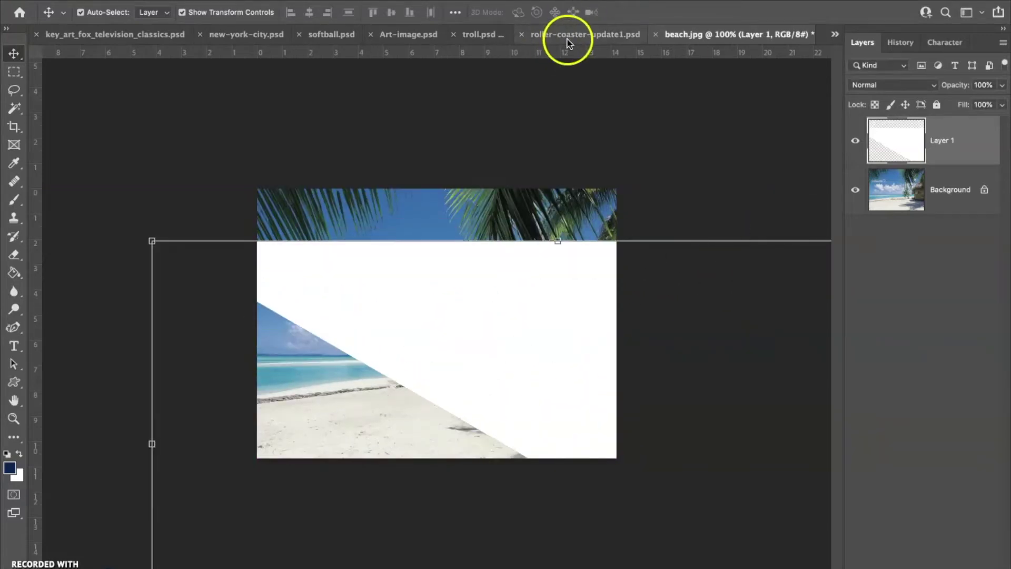
{"action": "left_click_drag", "start_coordinate": [953, 142], "coordinate": [994, 565]}
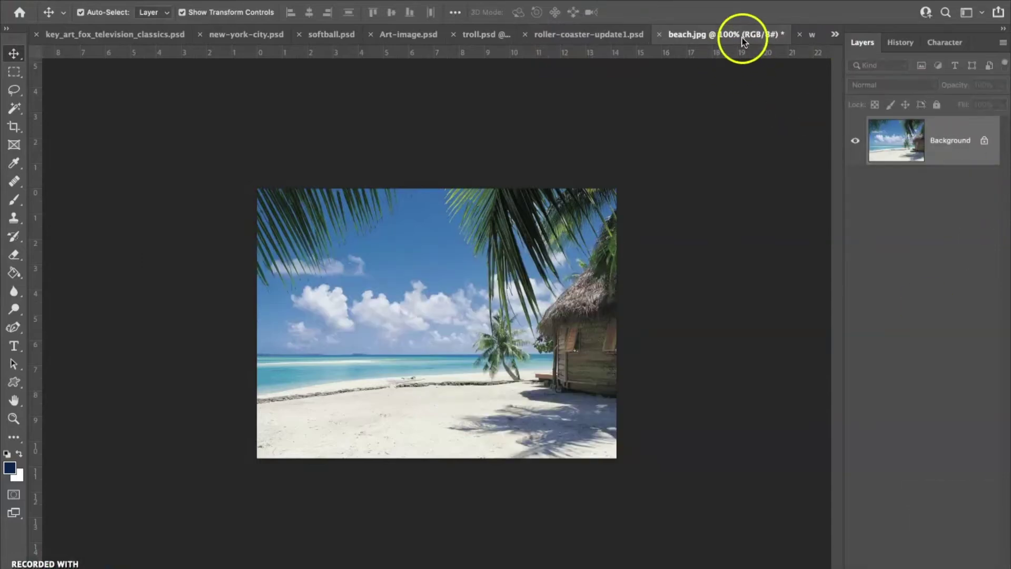
Step: Copy the selected wedge in wedge.jpg to its own layer and move that layer into beach.jpg
{"action": "left_click", "coordinate": [813, 36]}
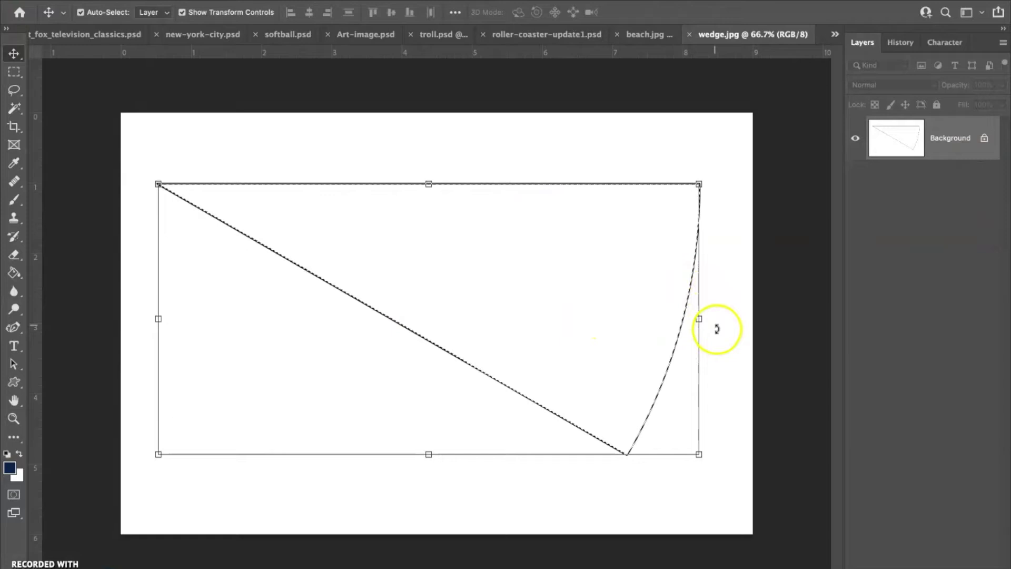
{"action": "key", "text": "super+j"}
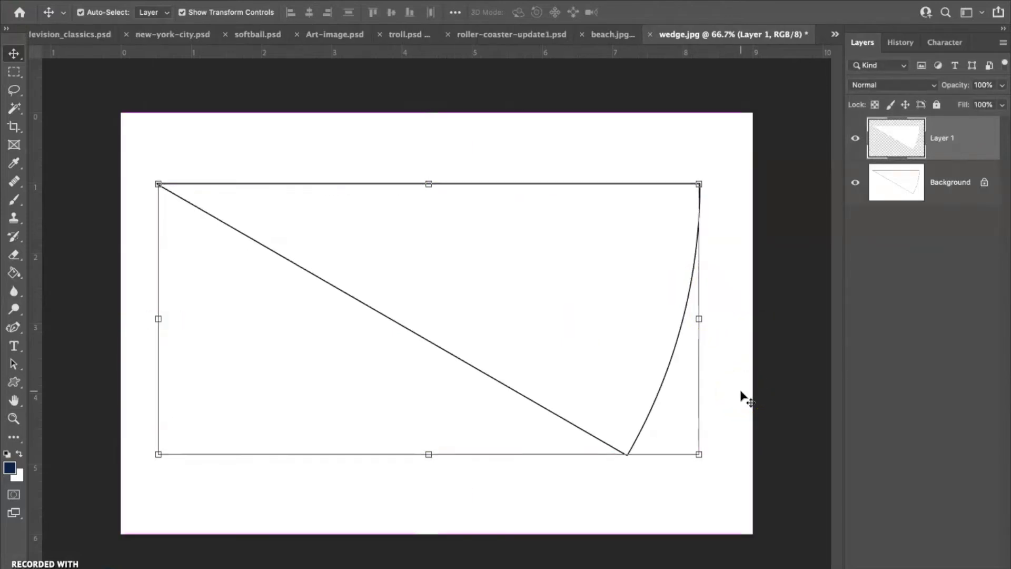
{"action": "left_click_drag", "start_coordinate": [531, 271], "coordinate": [607, 35]}
{"action": "left_click_drag", "start_coordinate": [479, 266], "coordinate": [419, 373]}
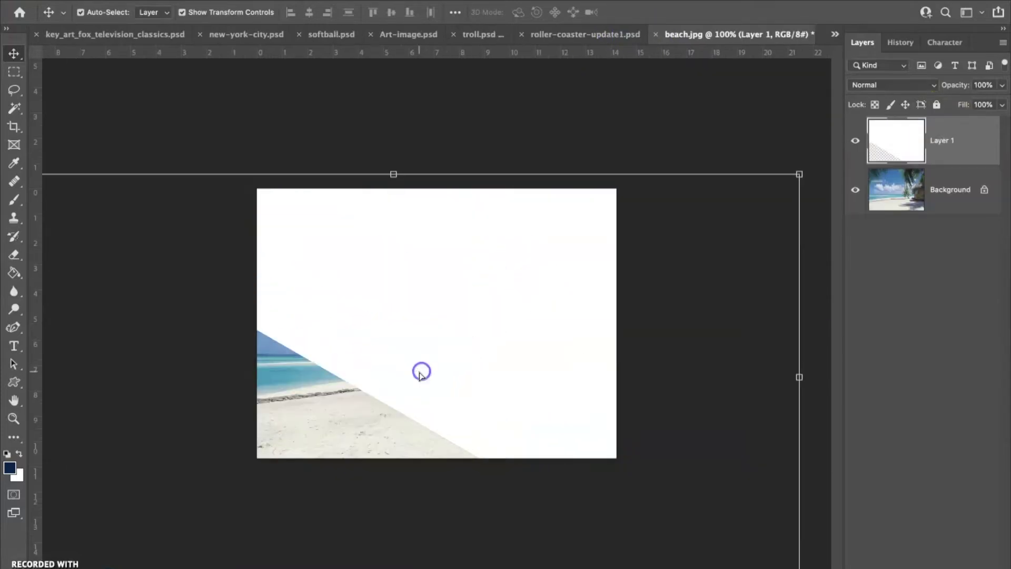
Step: Shrink the white wedge to fit over the beach image, setting both its width and height to 40%
{"action": "key", "text": "super+minus"}
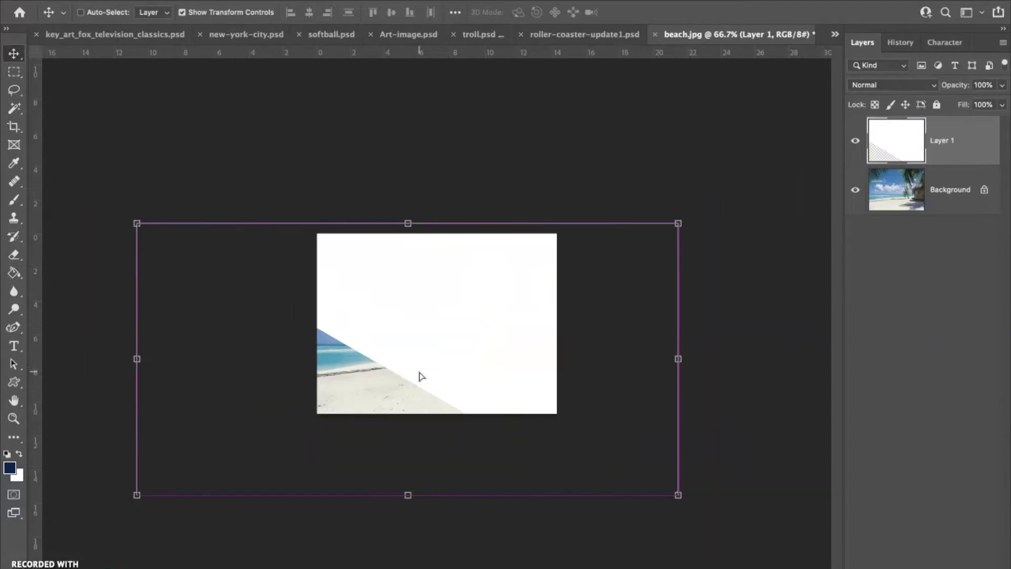
{"action": "mouse_move", "coordinate": [444, 296]}
{"action": "left_mouse_down"}
{"action": "mouse_move", "coordinate": [474, 339]}
{"action": "mouse_move", "coordinate": [479, 305]}
{"action": "mouse_move", "coordinate": [455, 302]}
{"action": "left_mouse_up"}
{"action": "left_click_drag", "start_coordinate": [633, 256], "coordinate": [433, 289]}
{"action": "left_click_drag", "start_coordinate": [437, 274], "coordinate": [458, 307]}
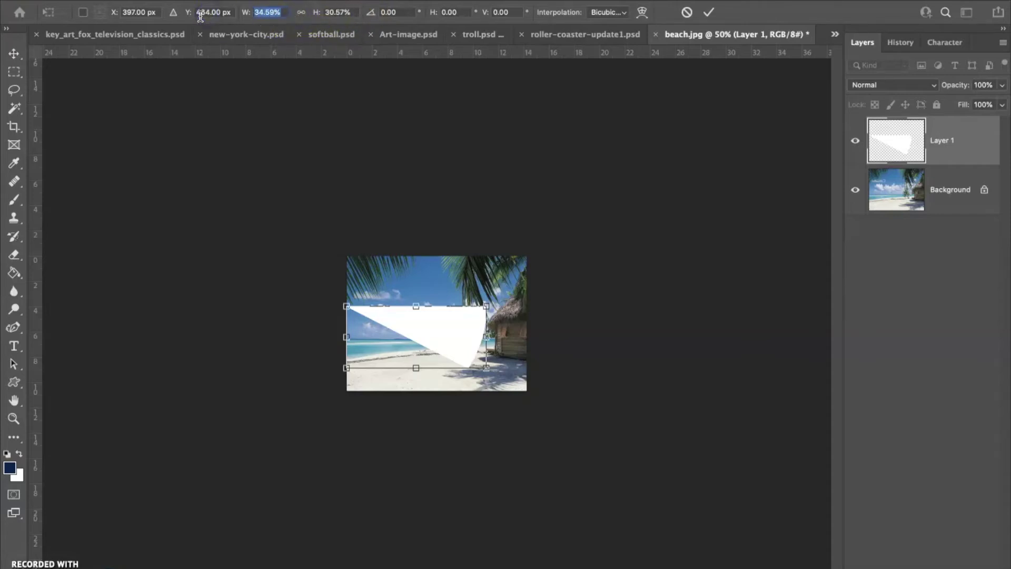
{"action": "type", "text": "40"}
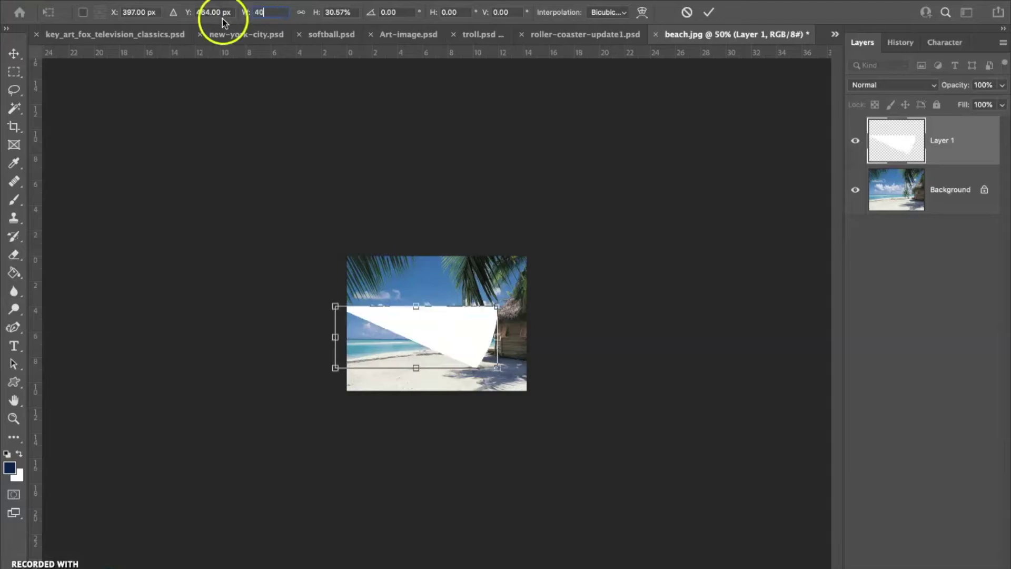
{"action": "type", "text": "40"}
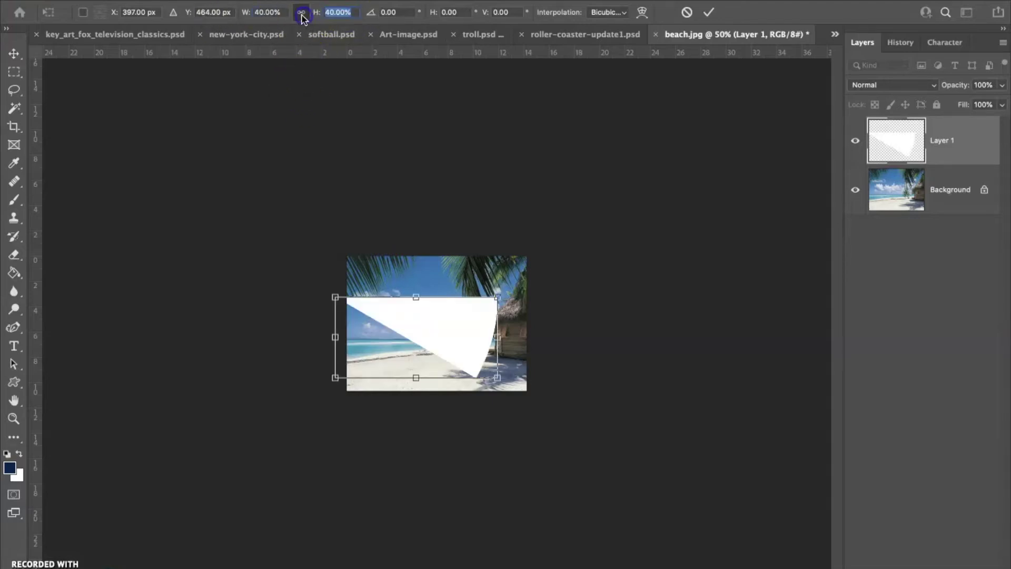
Step: Scale the wedge proportionally to 38.99%, move it to X 512 px, Y 468.65 px over the beach, and commit the transform
{"action": "mouse_move", "coordinate": [496, 295]}
{"action": "left_mouse_down"}
{"action": "mouse_move", "coordinate": [477, 298]}
{"action": "mouse_move", "coordinate": [550, 273]}
{"action": "mouse_move", "coordinate": [501, 289]}
{"action": "mouse_move", "coordinate": [546, 269]}
{"action": "mouse_move", "coordinate": [496, 275]}
{"action": "mouse_move", "coordinate": [489, 286]}
{"action": "left_mouse_up"}
{"action": "mouse_move", "coordinate": [449, 320]}
{"action": "left_mouse_down"}
{"action": "mouse_move", "coordinate": [469, 307]}
{"action": "mouse_move", "coordinate": [468, 321]}
{"action": "left_mouse_up"}
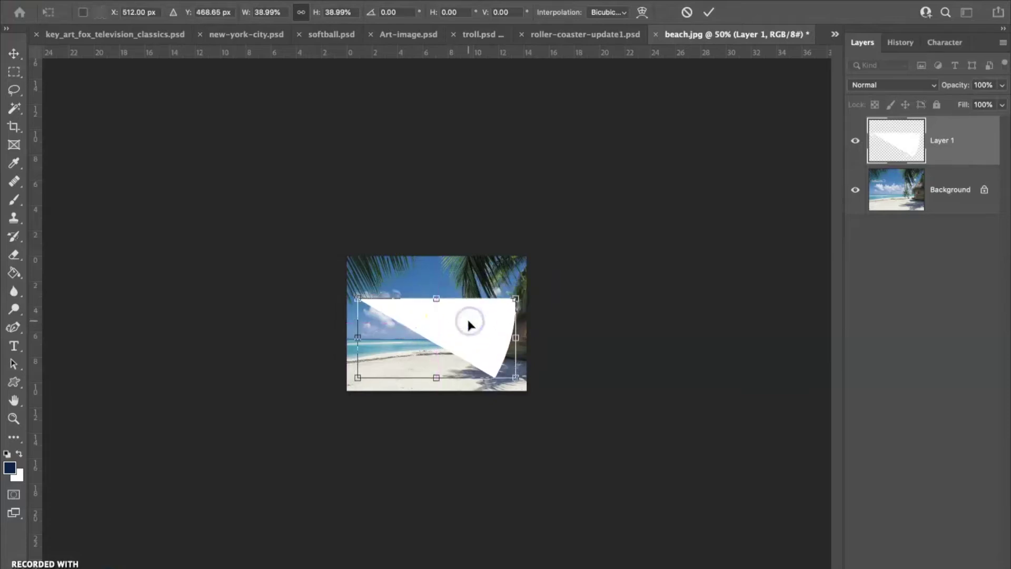
{"action": "key", "text": "super+equal"}
{"action": "key", "text": "super+equal"}
{"action": "key", "text": "super+equal"}
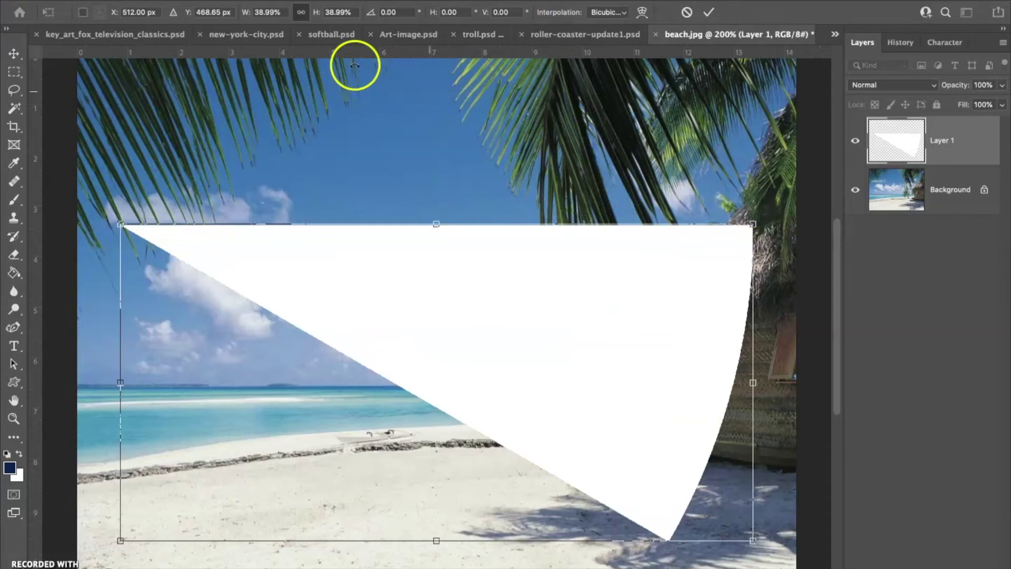
{"action": "left_click", "coordinate": [708, 12]}
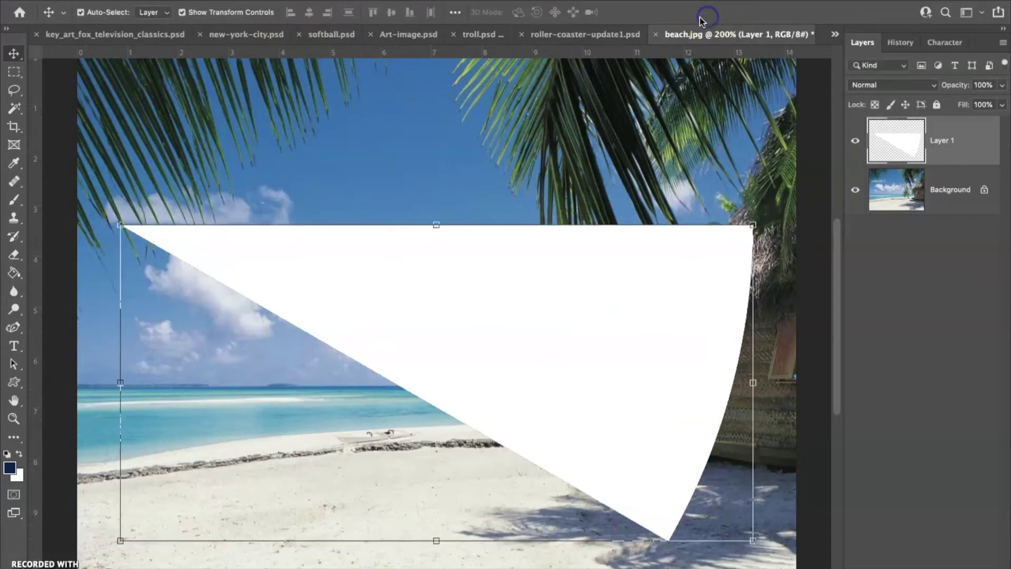
Step: Stretch the wedge out of proportion from its corner, and reset its height and width to 100% with the proportions linked
{"action": "left_click_drag", "start_coordinate": [755, 225], "coordinate": [782, 256]}
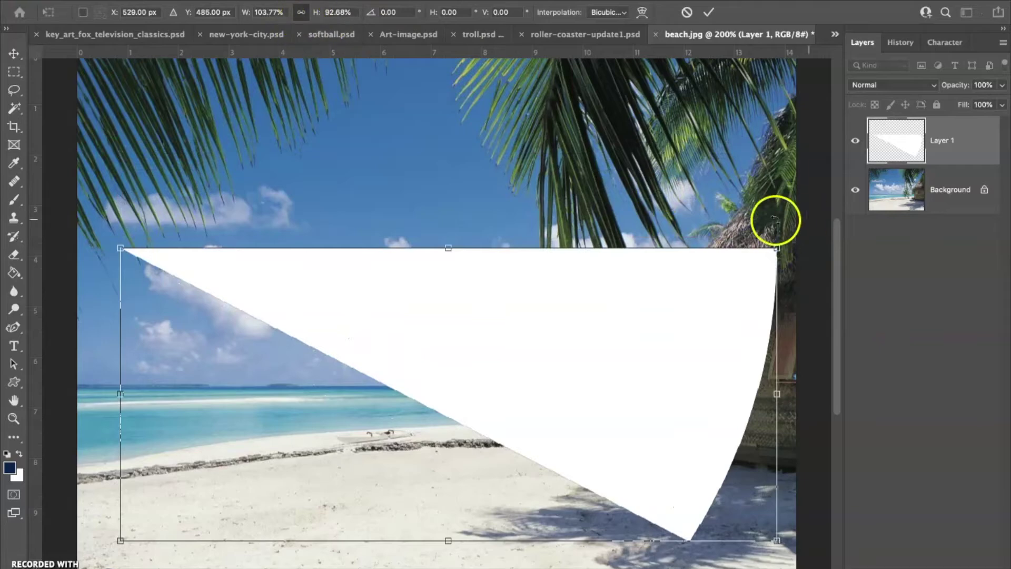
{"action": "left_click_drag", "start_coordinate": [777, 248], "coordinate": [710, 196]}
{"action": "left_click", "coordinate": [300, 13]}
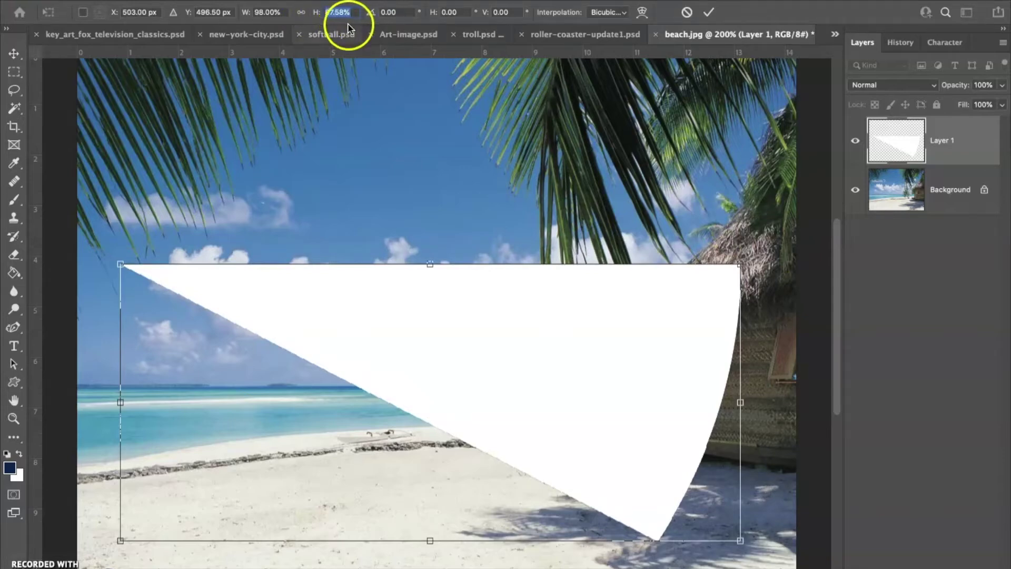
{"action": "type", "text": "100"}
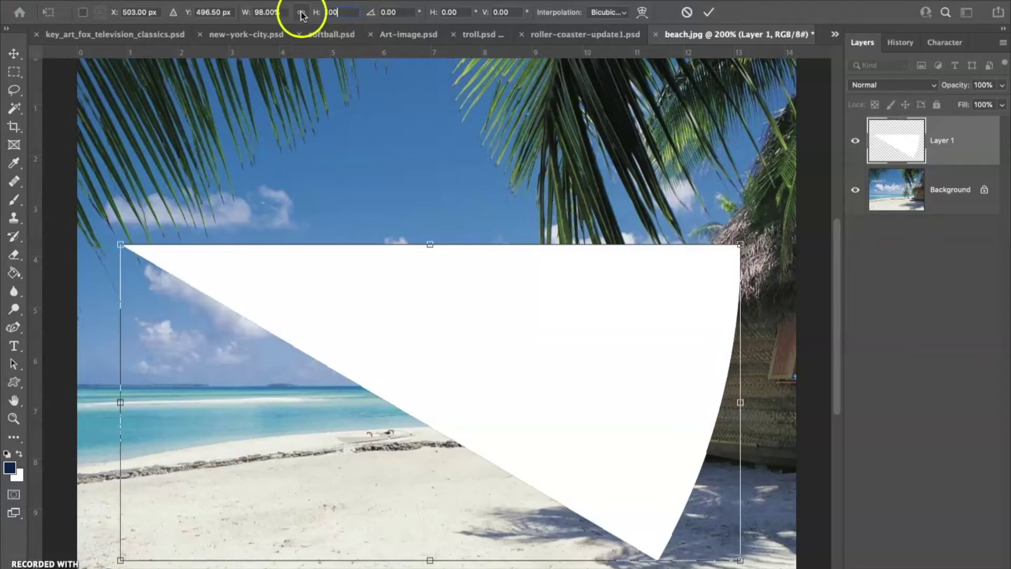
{"action": "key", "text": "shift+Tab"}
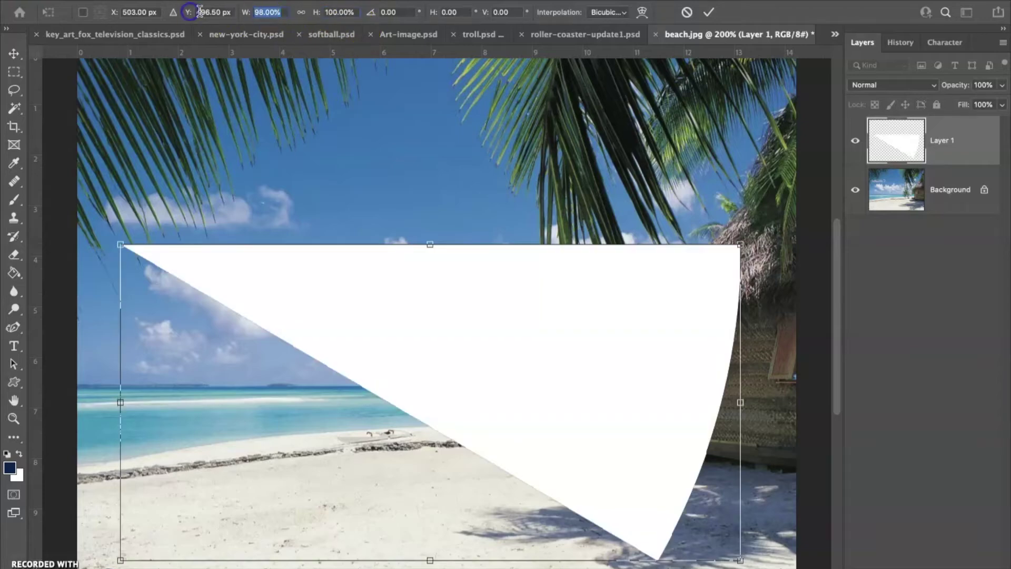
{"action": "type", "text": "100"}
{"action": "left_click", "coordinate": [304, 14]}
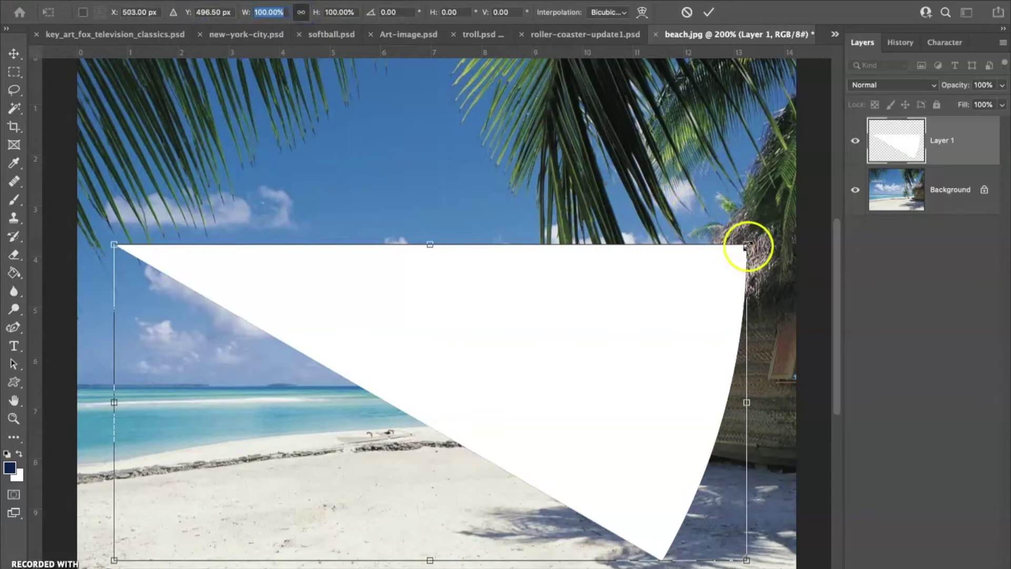
Step: Move the wedge up over the beach image and lower its layer opacity to 42%
{"action": "key", "text": "super+minus"}
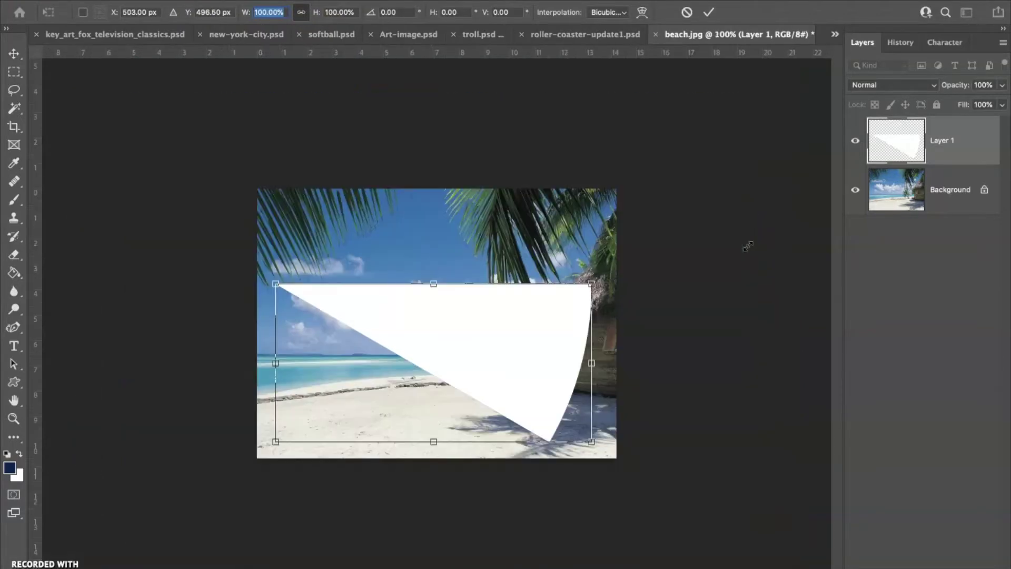
{"action": "left_click_drag", "start_coordinate": [464, 320], "coordinate": [459, 301]}
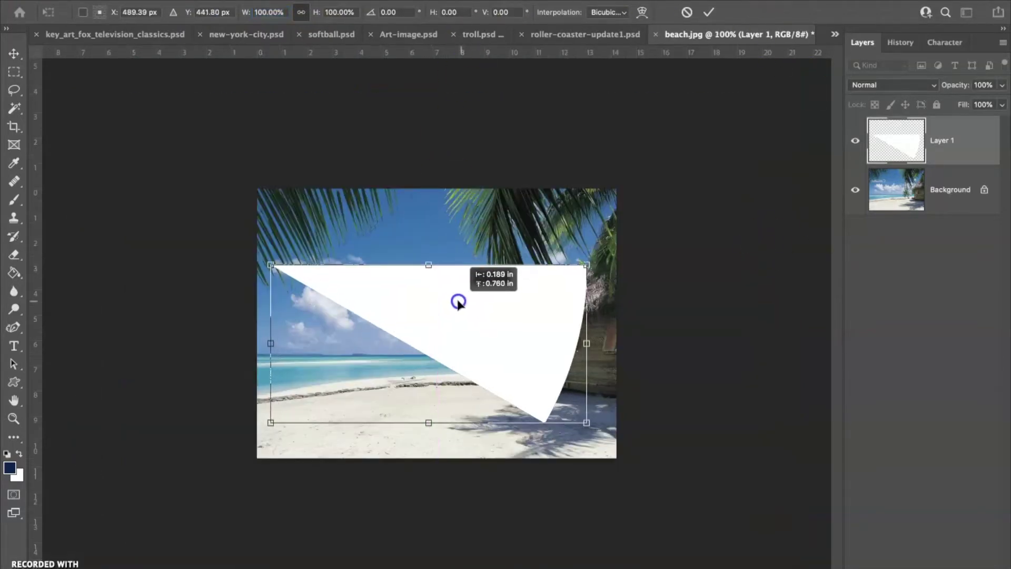
{"action": "left_click", "coordinate": [1003, 87]}
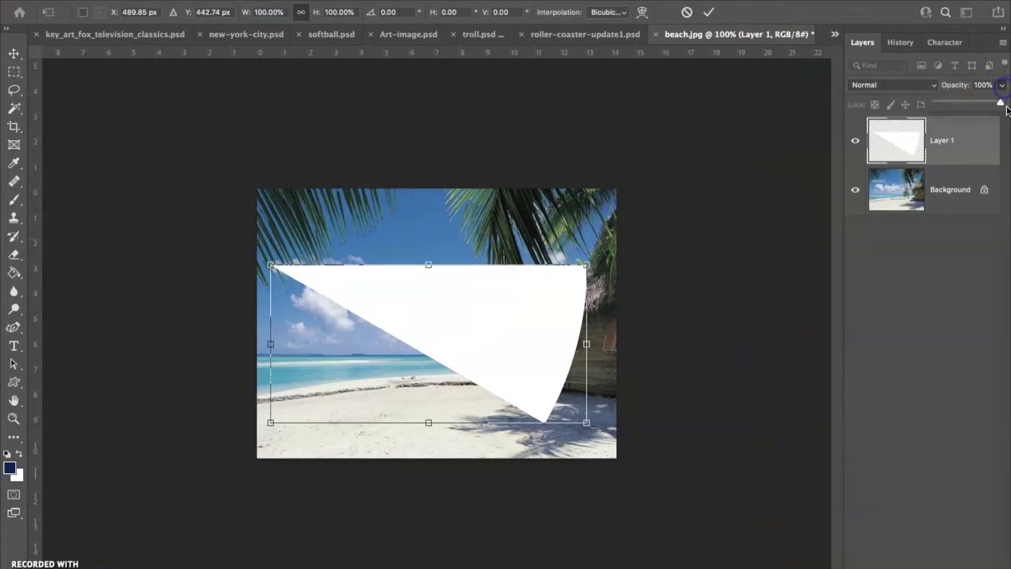
{"action": "left_click_drag", "start_coordinate": [1000, 103], "coordinate": [964, 104]}
{"action": "left_click", "coordinate": [593, 336]}
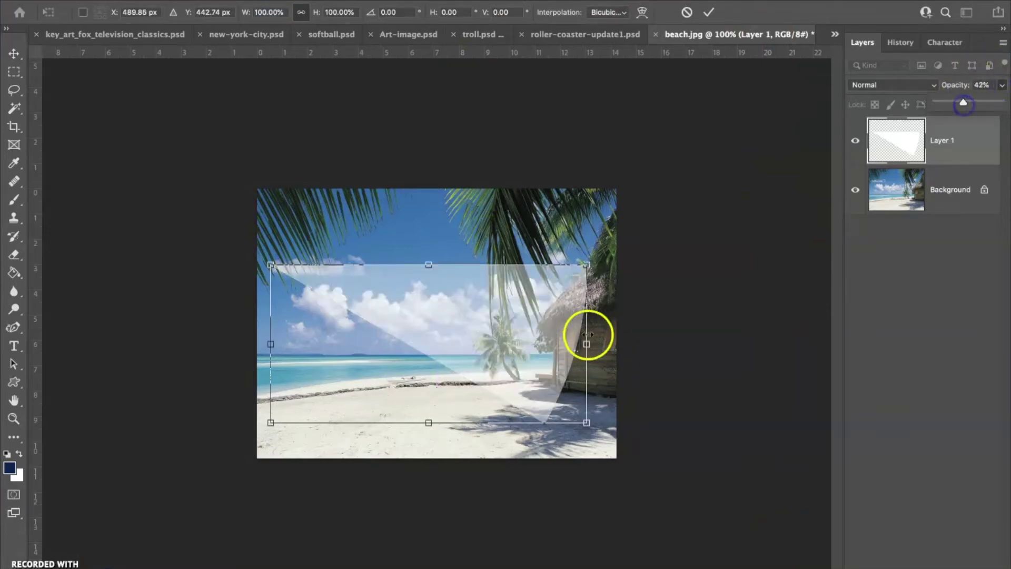
Step: Rotate the translucent wedge to -20.08° and position it over the hut and palm tree
{"action": "left_click_drag", "start_coordinate": [543, 348], "coordinate": [586, 322]}
{"action": "left_click_drag", "start_coordinate": [354, 242], "coordinate": [294, 268]}
{"action": "left_click_drag", "start_coordinate": [506, 295], "coordinate": [537, 329]}
{"action": "left_click_drag", "start_coordinate": [333, 311], "coordinate": [349, 300]}
{"action": "left_click_drag", "start_coordinate": [449, 362], "coordinate": [446, 353]}
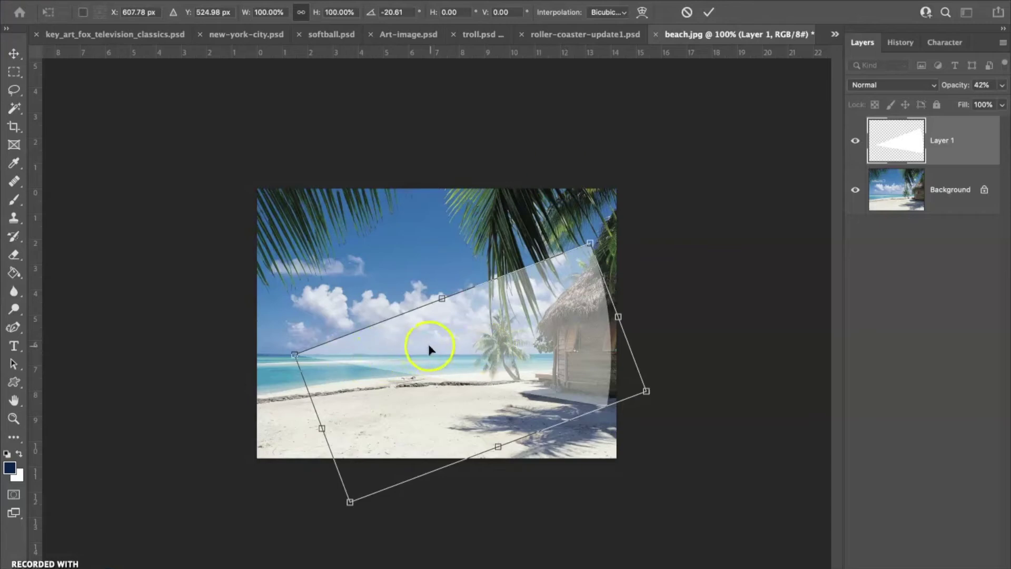
{"action": "left_click_drag", "start_coordinate": [305, 314], "coordinate": [307, 311]}
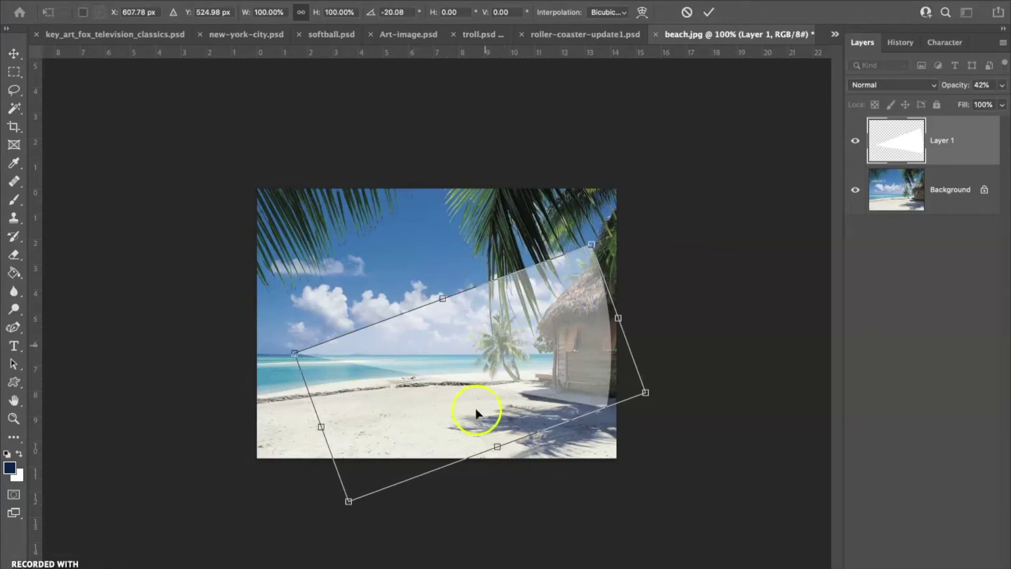
Step: Enlarge the wedge proportionally to 108.18%, move it to X 576.98 px, Y 597.84 px, and commit the transform
{"action": "left_click_drag", "start_coordinate": [478, 378], "coordinate": [467, 403]}
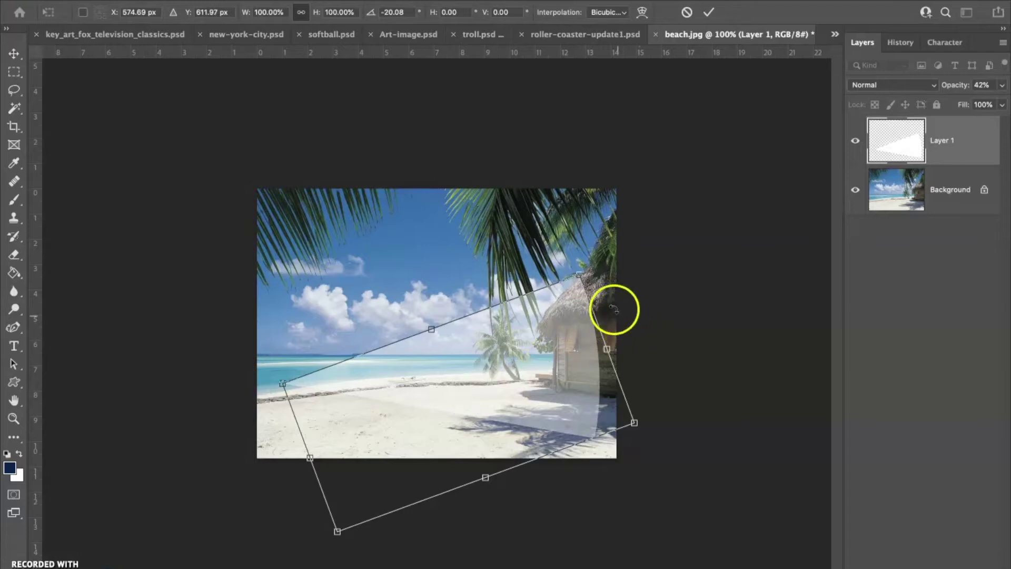
{"action": "left_click_drag", "start_coordinate": [582, 275], "coordinate": [596, 254]}
{"action": "left_click_drag", "start_coordinate": [513, 342], "coordinate": [517, 349]}
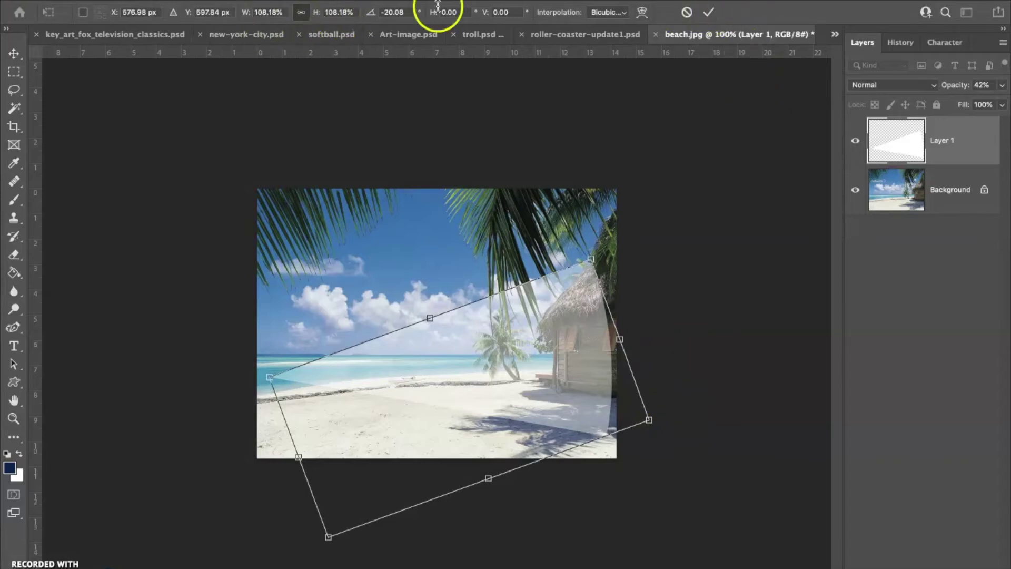
{"action": "left_click", "coordinate": [720, 9]}
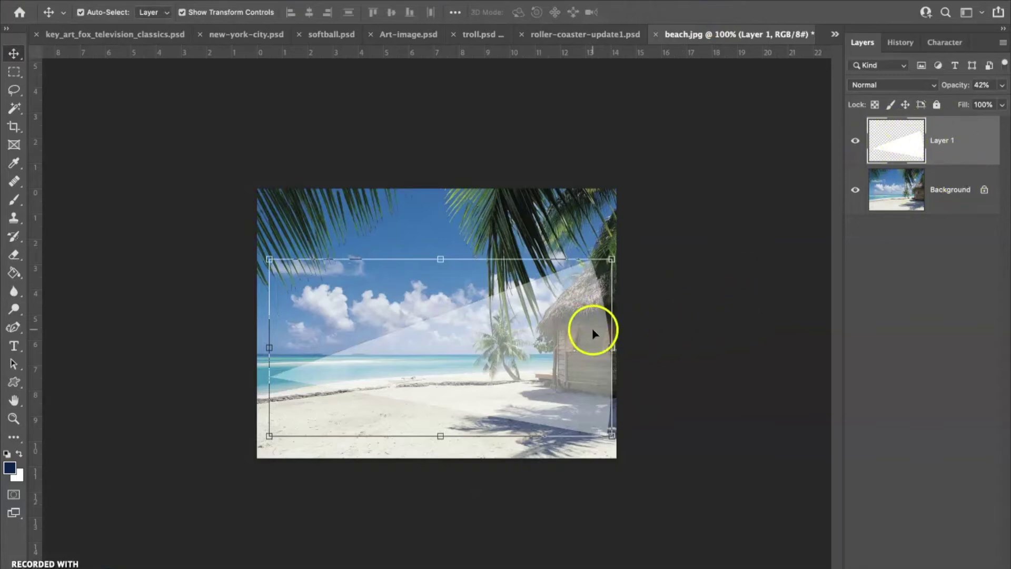
Step: Load the wedge's outline as a selection, copy that area of the Background to a new layer, and hide the Background and wedge layers
{"action": "left_click", "coordinate": [908, 145]}
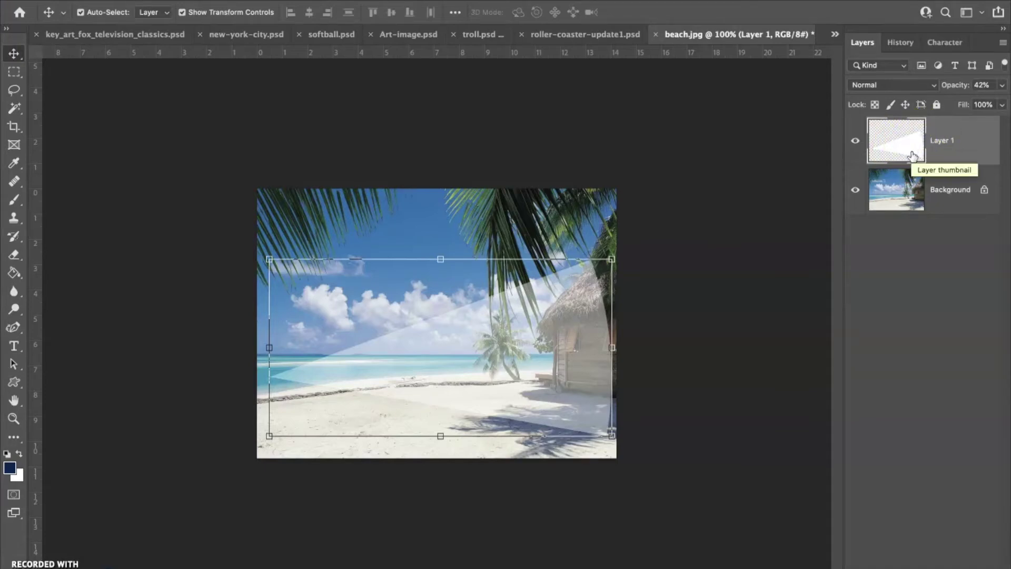
{"action": "left_click", "coordinate": [908, 147], "text": "super"}
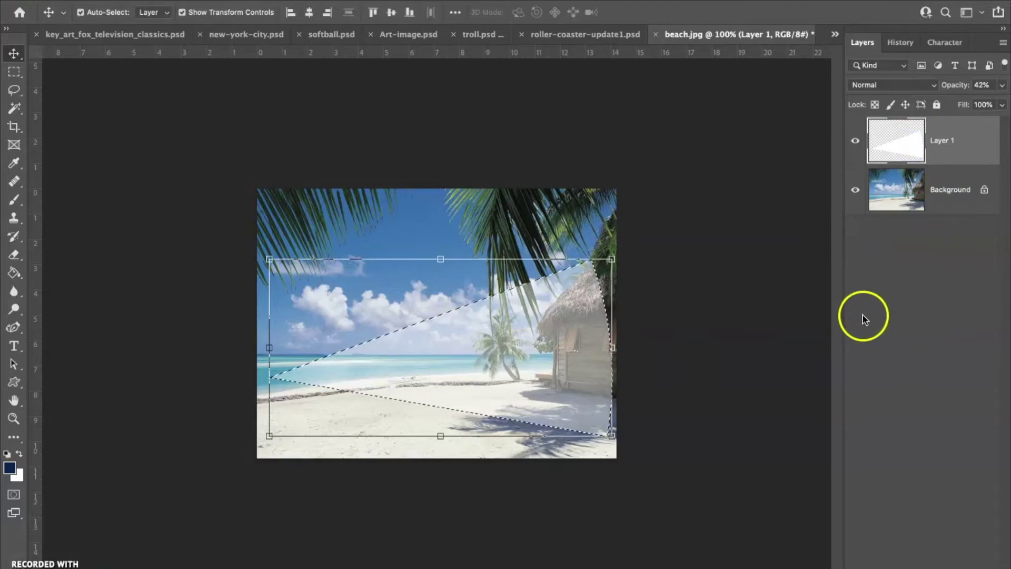
{"action": "left_click", "coordinate": [941, 188]}
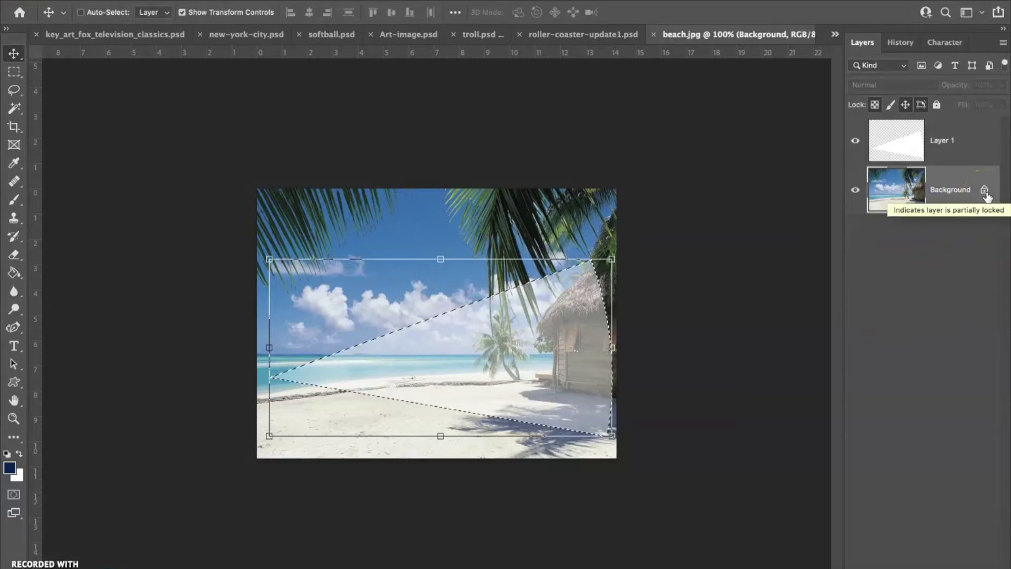
{"action": "key", "text": "super+j"}
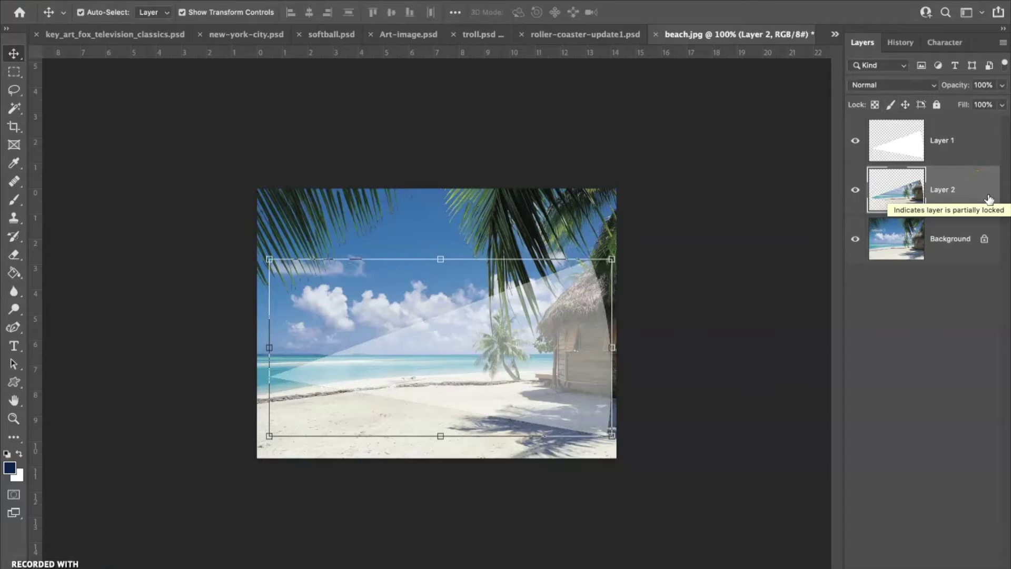
{"action": "left_click", "coordinate": [855, 238]}
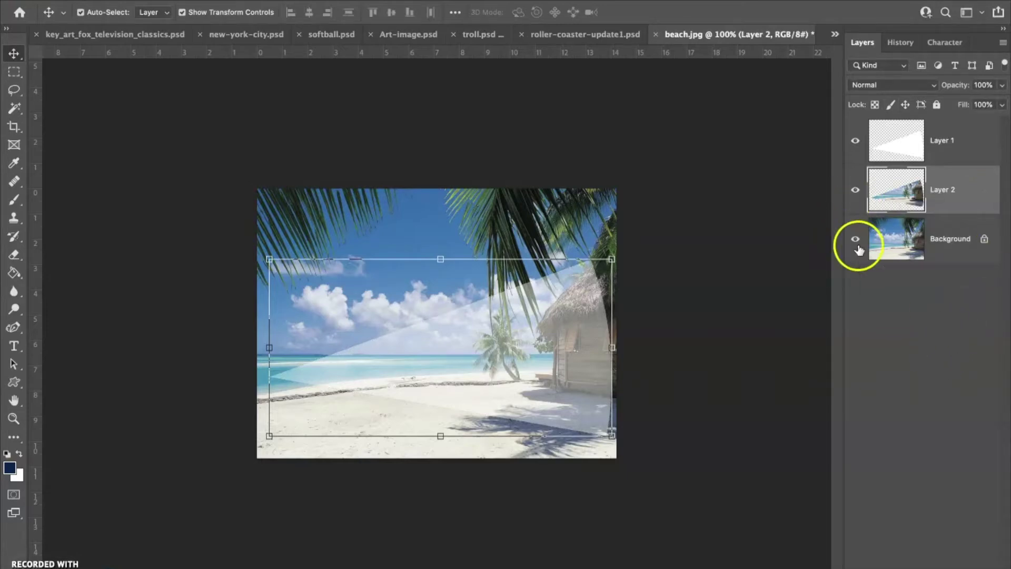
{"action": "left_click", "coordinate": [855, 141]}
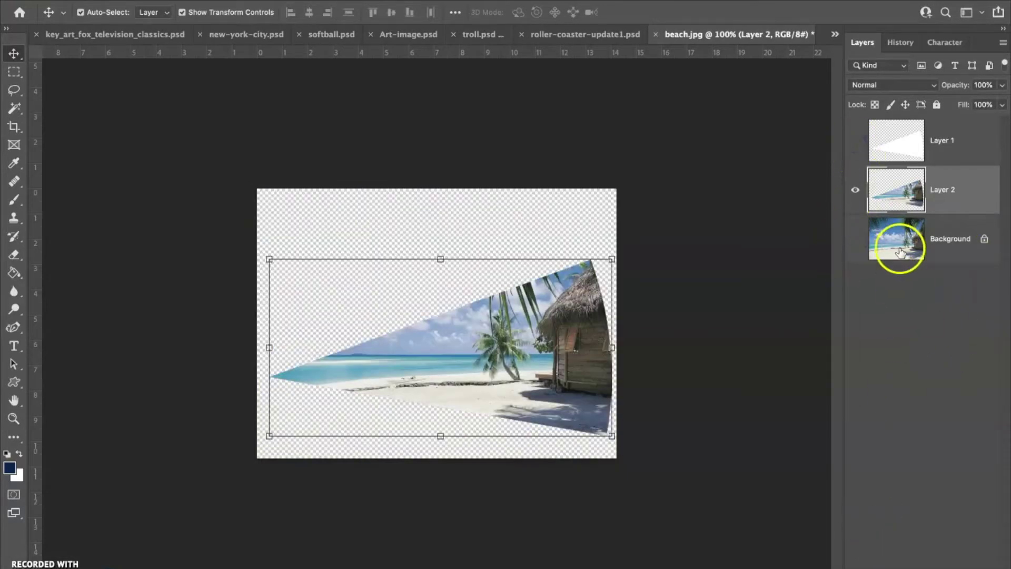
Step: Show the hidden layers again and undo the layer copy, selection, opacity change and wedge transforms
{"action": "left_click", "coordinate": [855, 239]}
{"action": "left_click", "coordinate": [857, 135]}
{"action": "key", "text": "super+z"}
{"action": "key", "text": "super+z"}
{"action": "key", "text": "super+z"}
{"action": "key", "text": "super+z"}
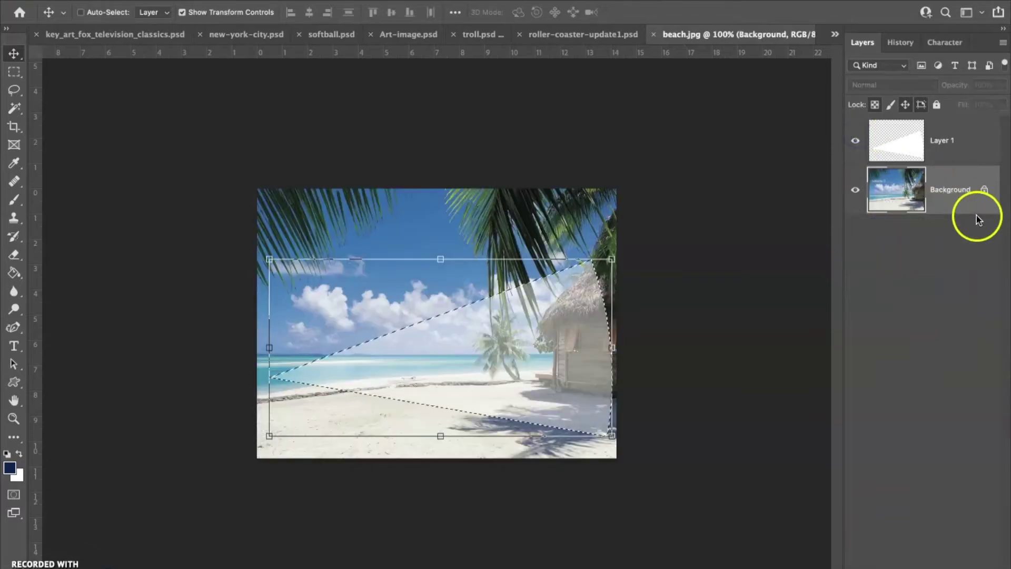
{"action": "key", "text": "super+z"}
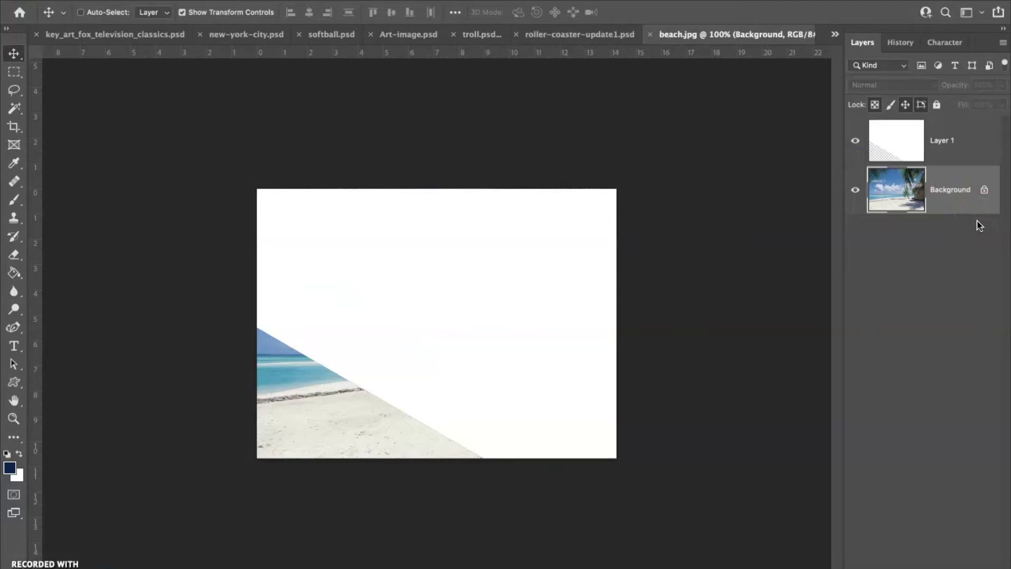
Step: Shrink the oversized wedge proportionally to 31.61%, rotate it to -12.21°, and place it over the hut and shoreline
{"action": "left_click", "coordinate": [924, 119]}
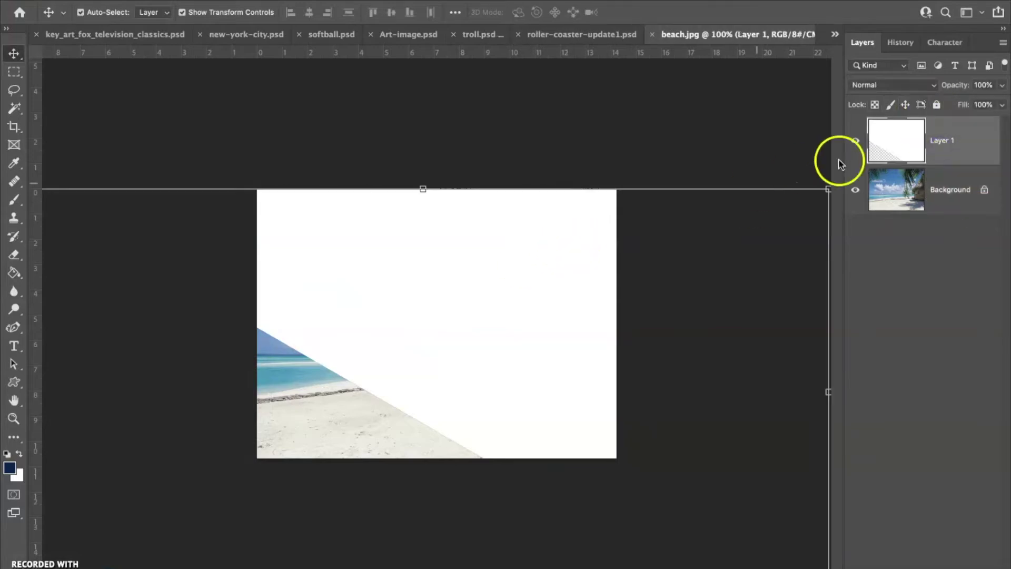
{"action": "left_click_drag", "start_coordinate": [828, 189], "coordinate": [375, 360]}
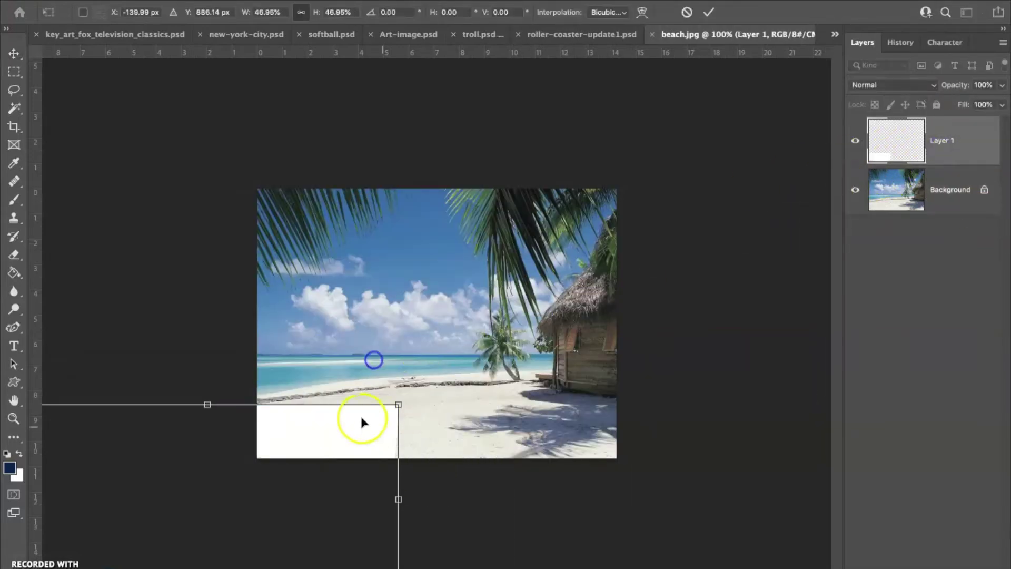
{"action": "left_click_drag", "start_coordinate": [359, 421], "coordinate": [518, 268]}
{"action": "left_click_drag", "start_coordinate": [585, 235], "coordinate": [538, 209]}
{"action": "left_click_drag", "start_coordinate": [497, 300], "coordinate": [553, 350]}
{"action": "left_click_drag", "start_coordinate": [588, 257], "coordinate": [453, 310]}
{"action": "left_click_drag", "start_coordinate": [459, 383], "coordinate": [574, 335]}
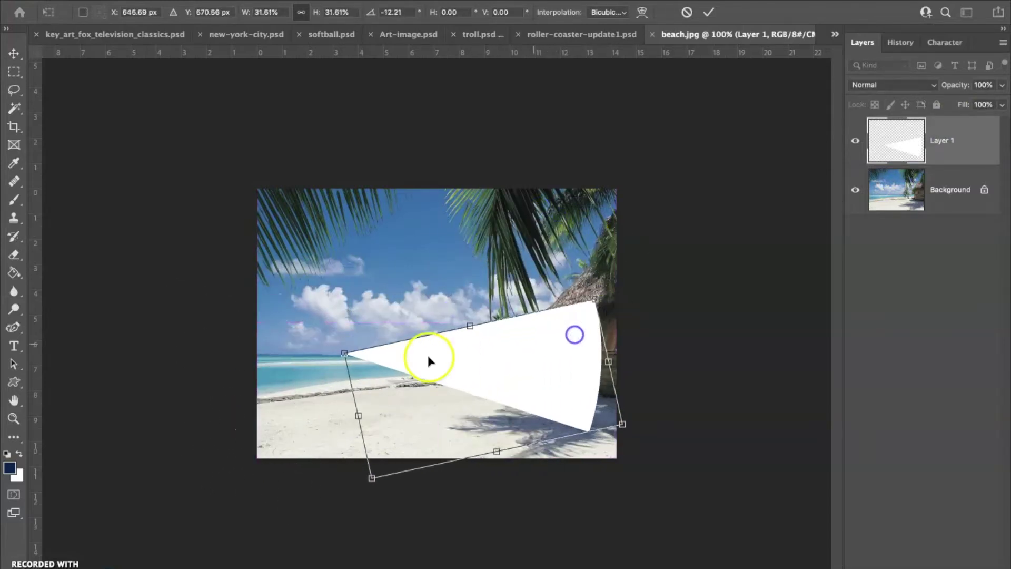
Step: Enlarge the wedge to span most of the beach image's width, commit the transform, and set its layer opacity to 64%
{"action": "left_click_drag", "start_coordinate": [343, 351], "coordinate": [273, 304]}
{"action": "left_click_drag", "start_coordinate": [514, 384], "coordinate": [519, 401]}
{"action": "left_click", "coordinate": [985, 162]}
{"action": "left_click", "coordinate": [1001, 86]}
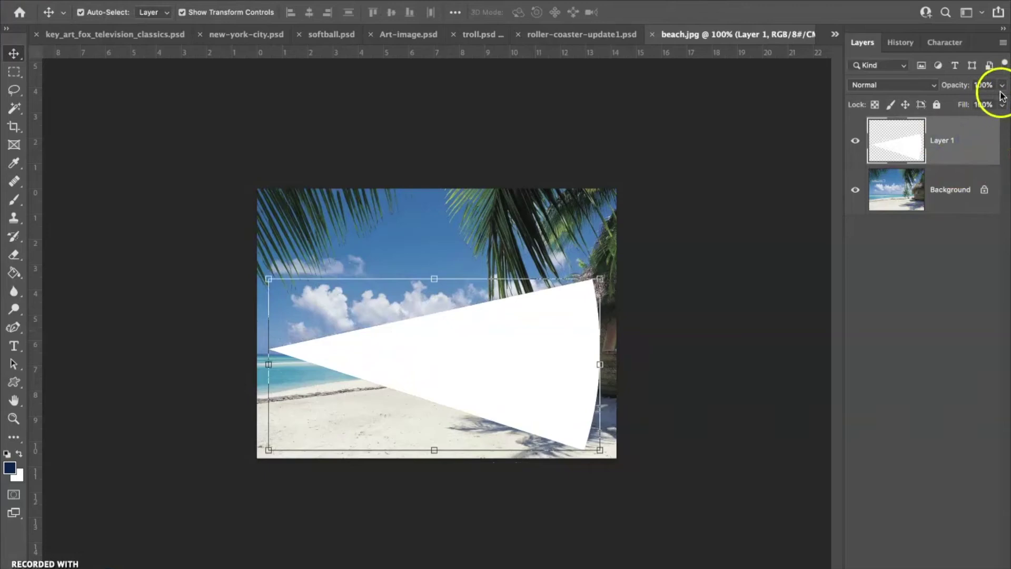
{"action": "left_click_drag", "start_coordinate": [940, 106], "coordinate": [977, 105]}
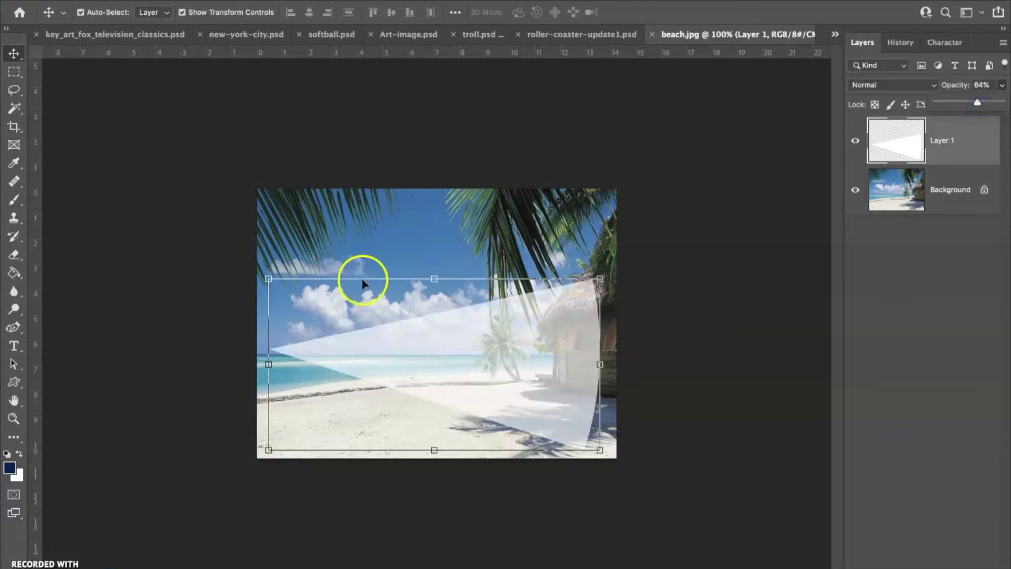
Step: Magic Wand the area outside the wedge, unlock the Background, hide Layer 1, delete the selected beach area, and deselect
{"action": "left_click", "coordinate": [14, 108]}
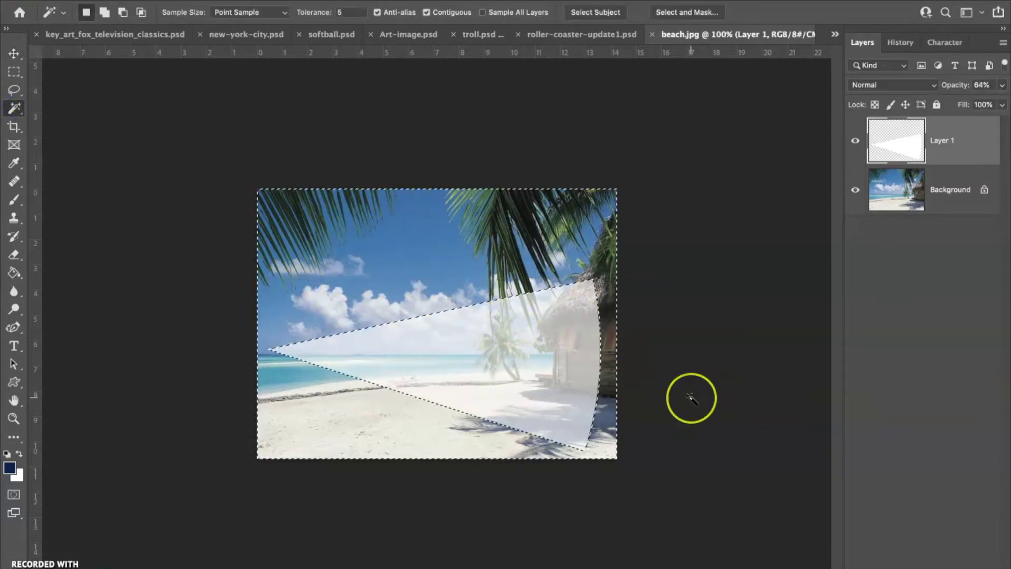
{"action": "left_click", "coordinate": [965, 191]}
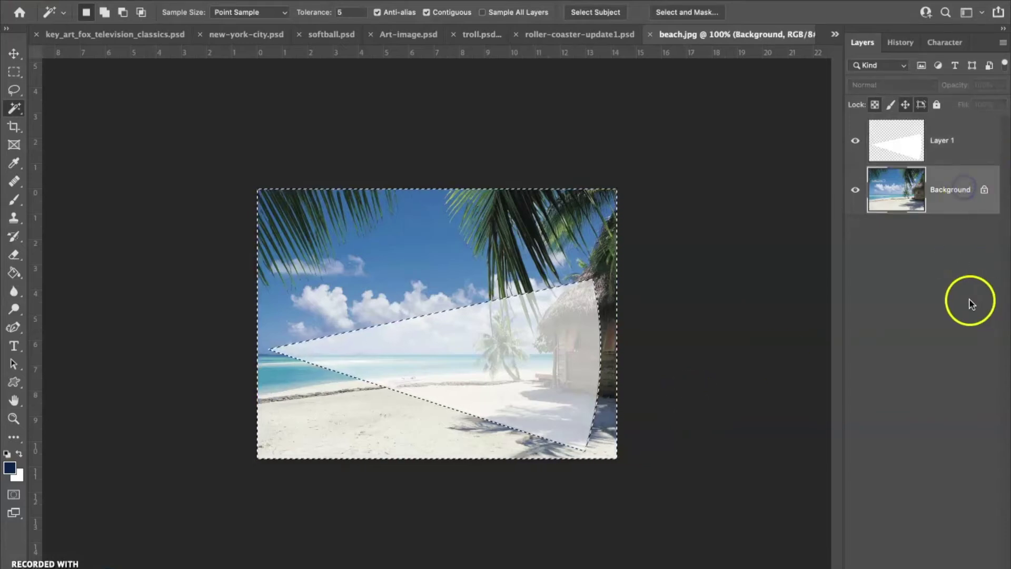
{"action": "left_click", "coordinate": [984, 191]}
{"action": "left_click", "coordinate": [856, 143]}
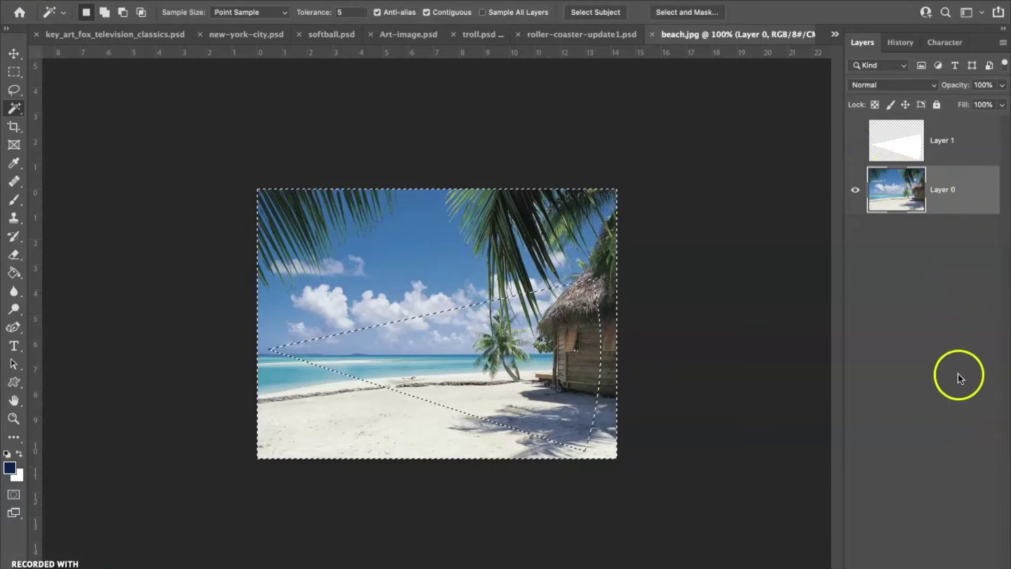
{"action": "key", "text": "BackSpace"}
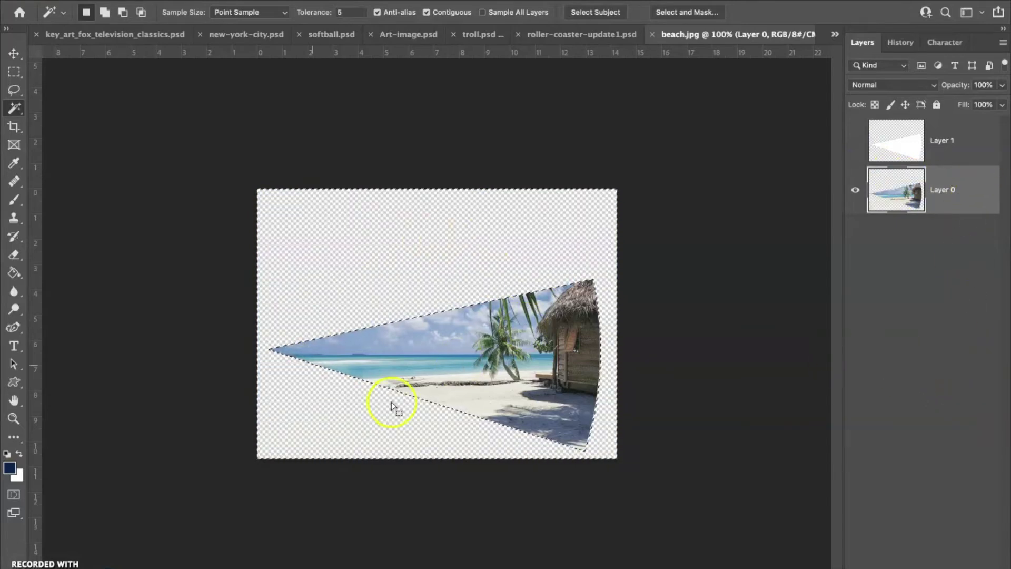
{"action": "left_click", "coordinate": [543, 316]}
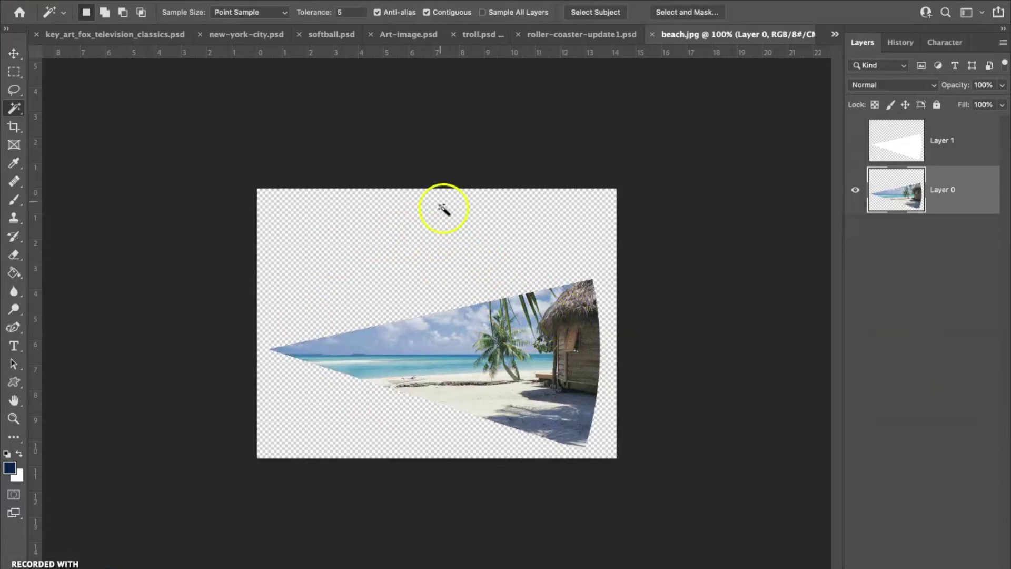
Step: Move the cut-out beach wedge slightly up and left on the canvas
{"action": "left_click", "coordinate": [14, 53]}
{"action": "left_click_drag", "start_coordinate": [461, 366], "coordinate": [456, 342]}
{"action": "left_click", "coordinate": [597, 257]}
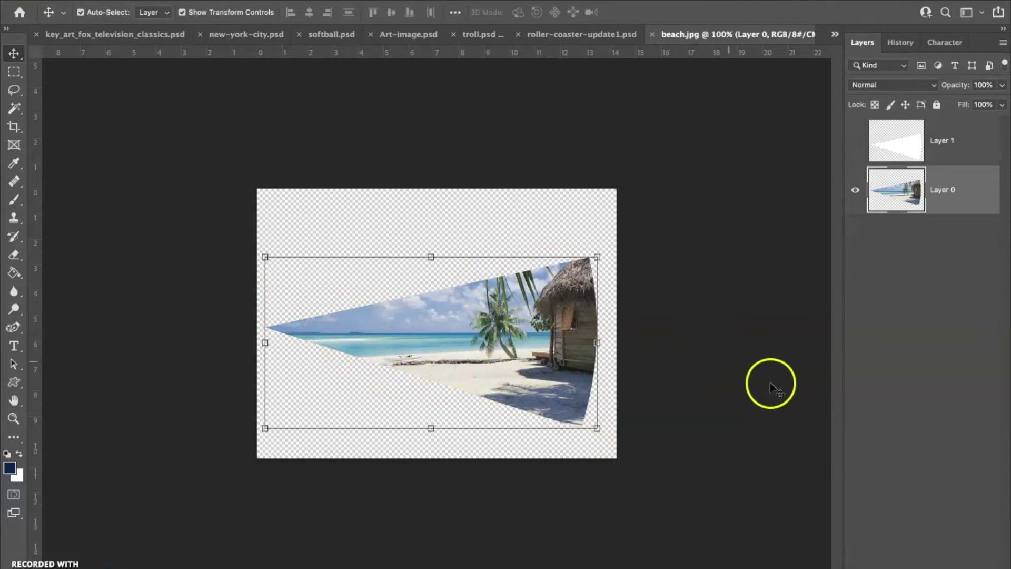
{"action": "key", "text": "super+plus"}
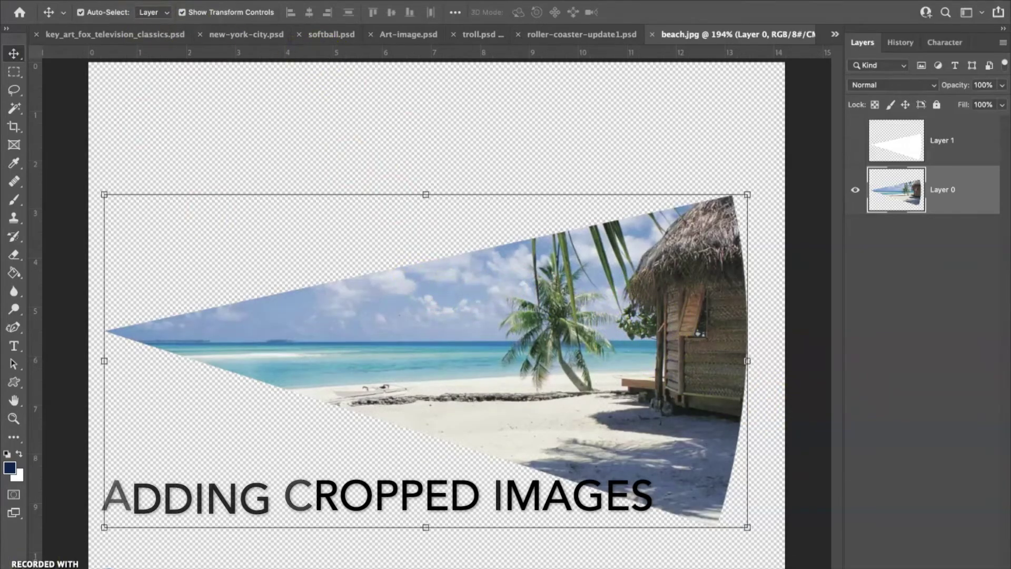
Step: Save the beach cut-out in Photoshop format under the name "cropped wedge"
{"action": "left_click", "coordinate": [111, 1]}
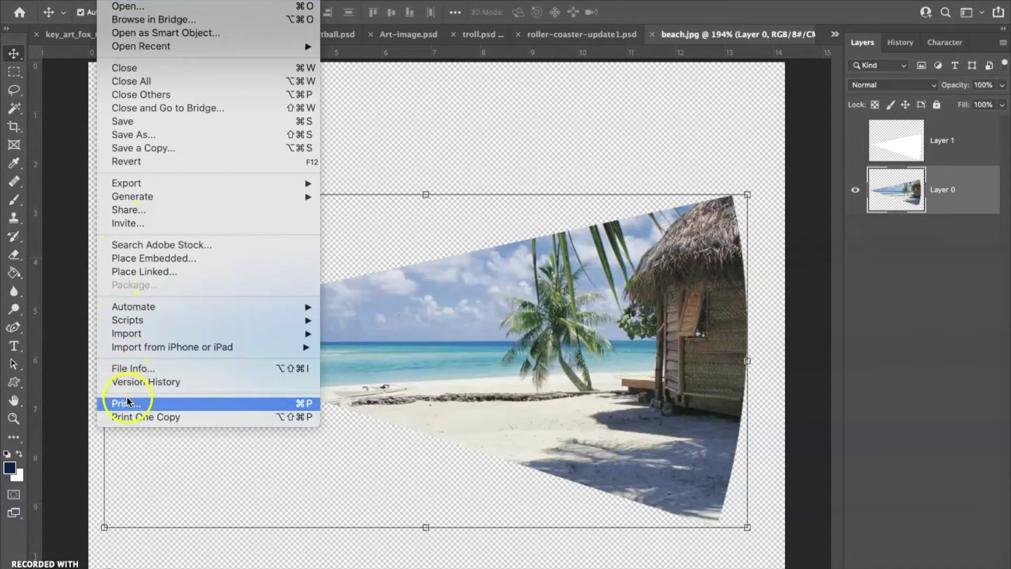
{"action": "left_click", "coordinate": [128, 134]}
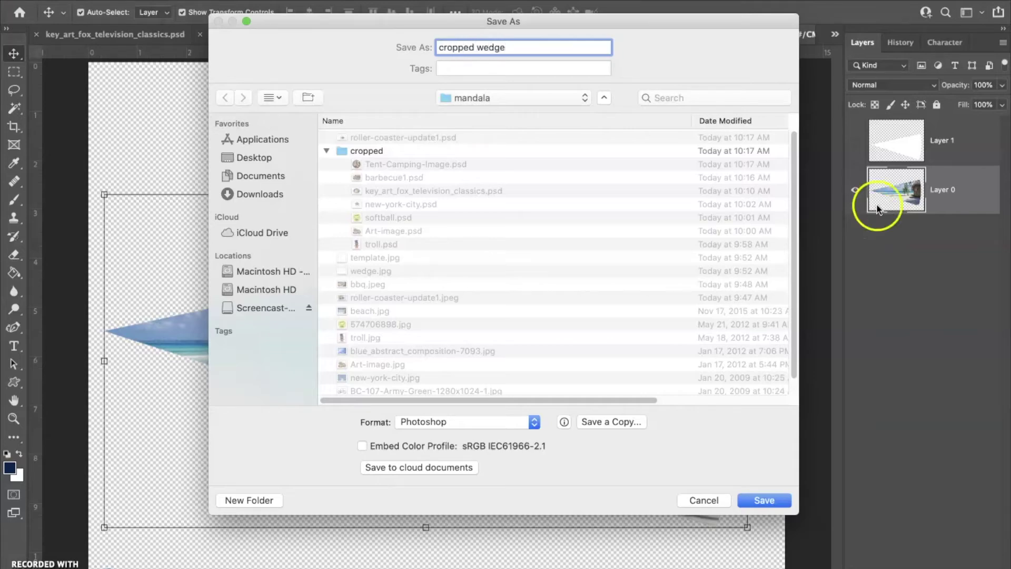
{"action": "left_click", "coordinate": [747, 498]}
{"action": "left_click", "coordinate": [678, 206]}
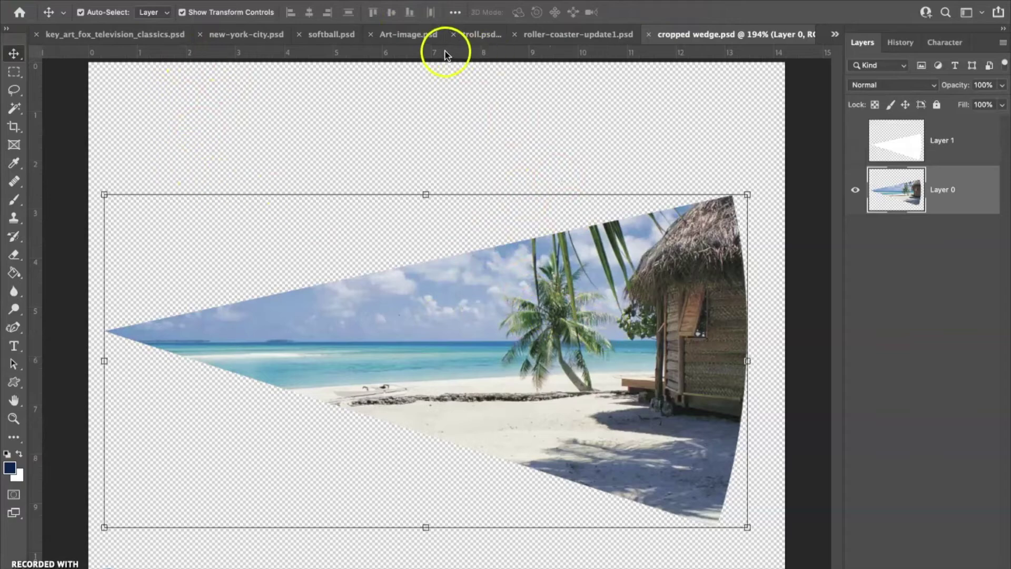
Step: Look through the open cut-out documents, from troll.psd to key_art_fox_television_classics.psd, and end on roller-coaster-update1.psd
{"action": "left_click", "coordinate": [475, 35]}
{"action": "left_click", "coordinate": [398, 35]}
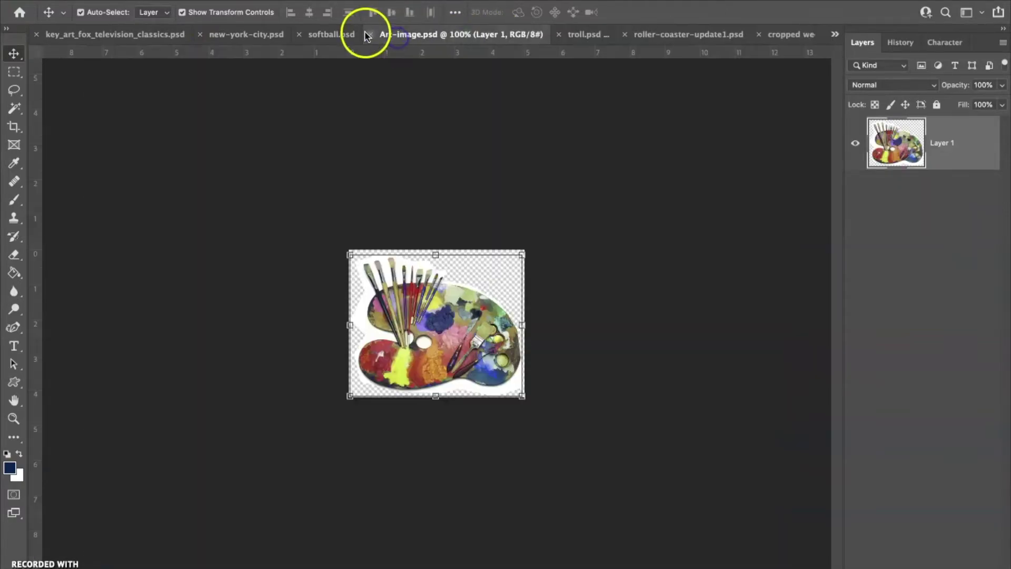
{"action": "left_click", "coordinate": [337, 34]}
{"action": "left_click", "coordinate": [235, 34]}
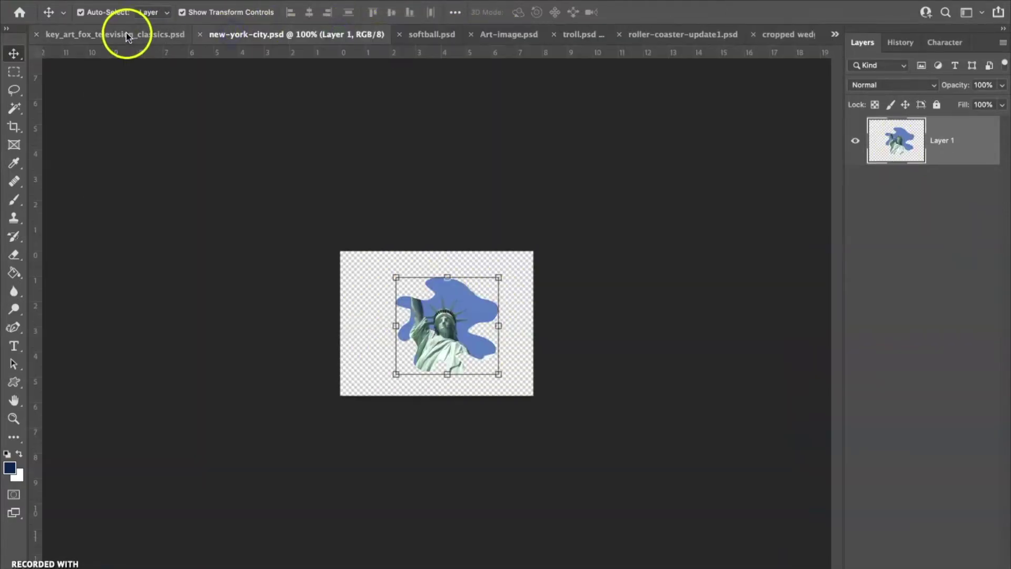
{"action": "left_click", "coordinate": [126, 36]}
{"action": "left_click", "coordinate": [643, 34]}
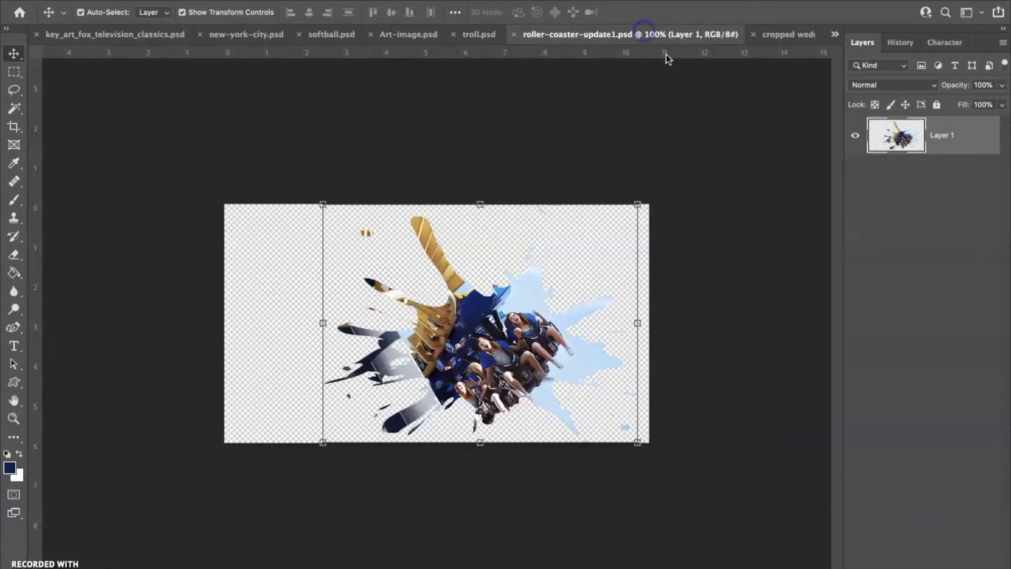
Step: Copy the roller-coaster splash layer from roller-coaster-update1.psd into cropped wedge.psd and position it over the beach wedge
{"action": "left_click", "coordinate": [783, 34]}
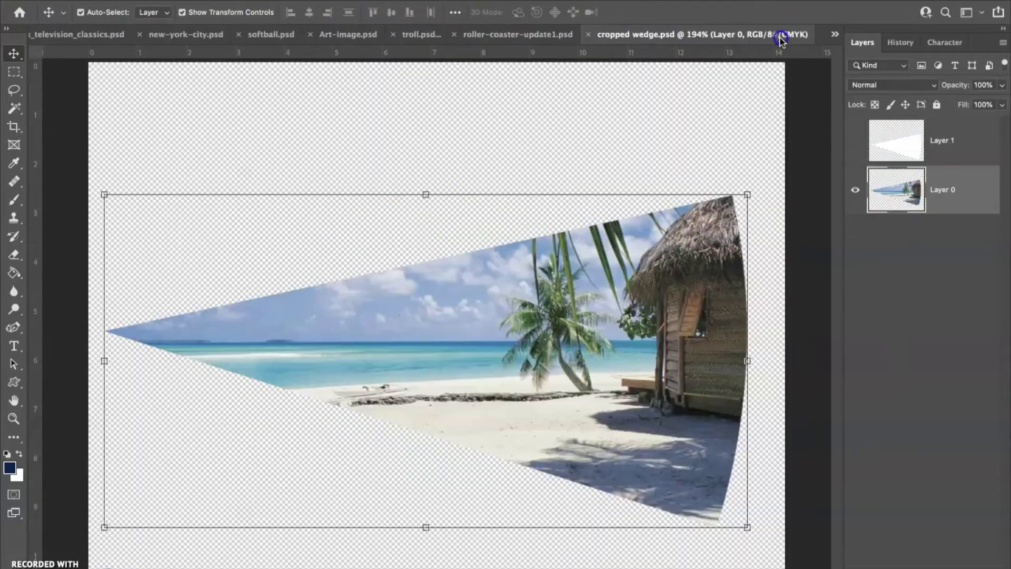
{"action": "left_click", "coordinate": [497, 35]}
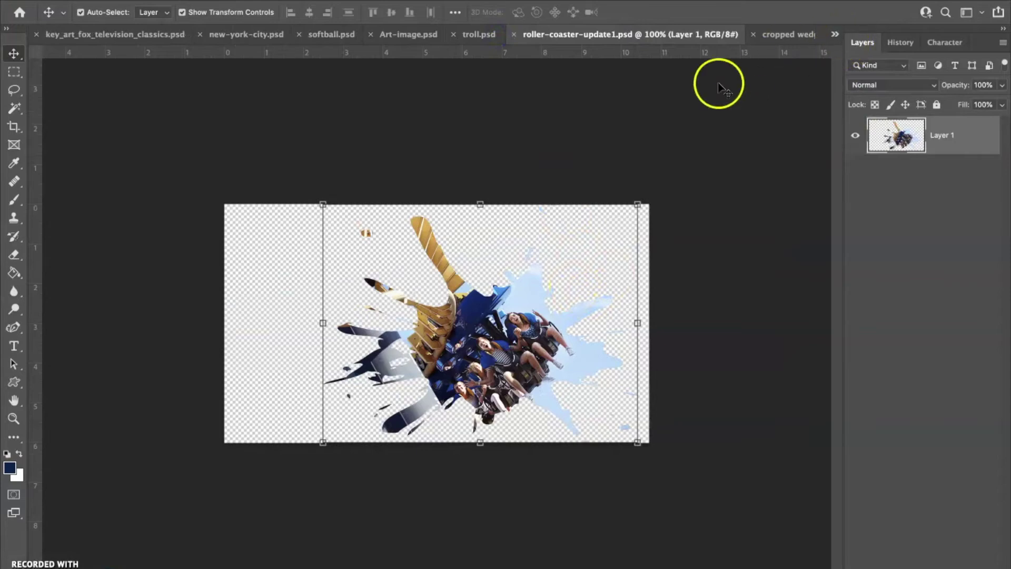
{"action": "left_click_drag", "start_coordinate": [488, 334], "coordinate": [767, 57]}
{"action": "left_click_drag", "start_coordinate": [464, 379], "coordinate": [463, 379]}
{"action": "left_click_drag", "start_coordinate": [542, 356], "coordinate": [561, 268]}
Step: Scale the splash down at the wedge's upper right, above the hut, and close roller-coaster-update1.psd
{"action": "left_click_drag", "start_coordinate": [223, 84], "coordinate": [564, 343]}
{"action": "left_click_drag", "start_coordinate": [774, 527], "coordinate": [637, 238]}
{"action": "left_click", "coordinate": [709, 14]}
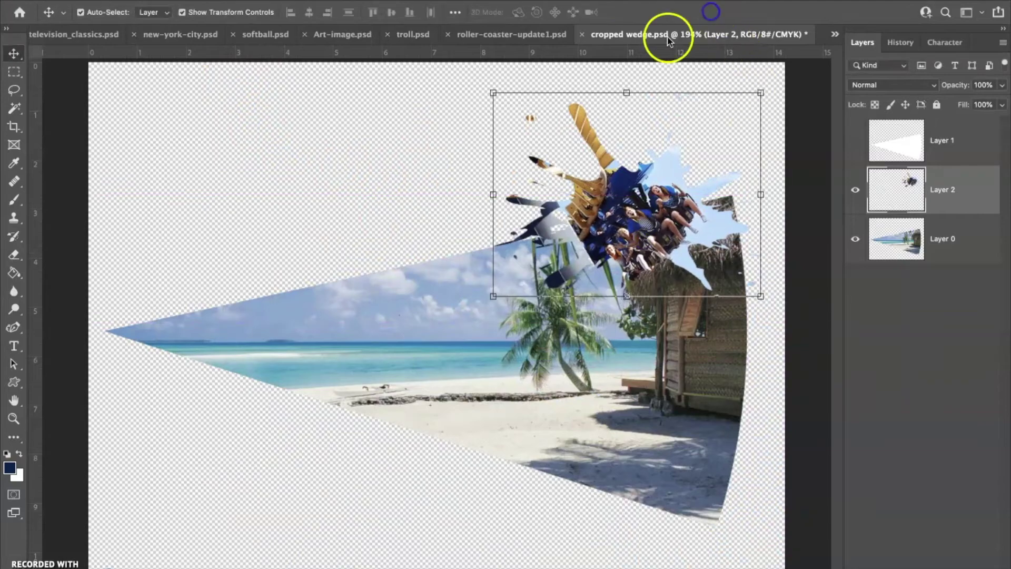
{"action": "left_click", "coordinate": [521, 34]}
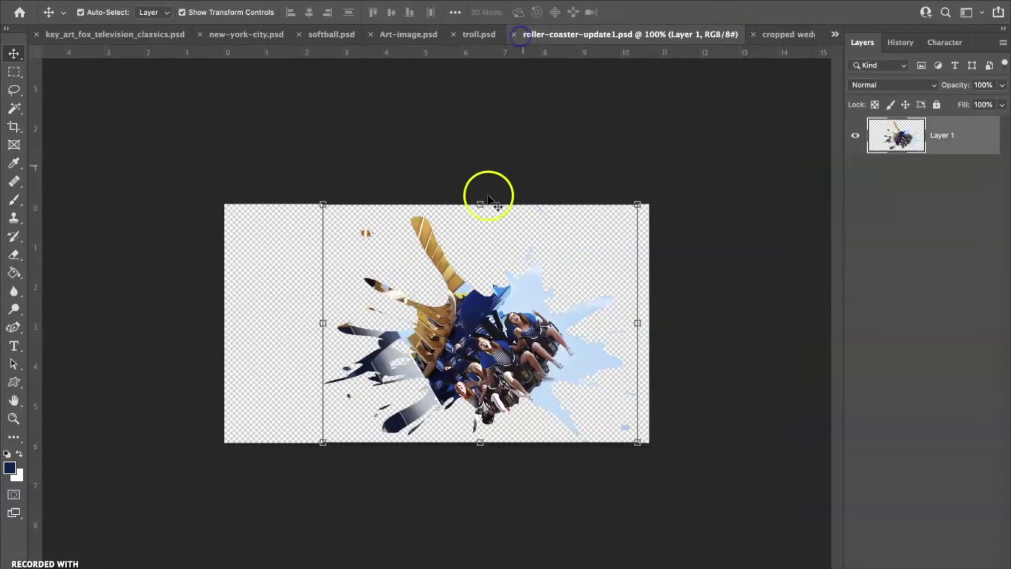
{"action": "left_click", "coordinate": [513, 35]}
Step: Copy the troll from troll.psd into cropped wedge.psd, enlarge it, and stand it on the sand beside the hut
{"action": "left_click", "coordinate": [476, 36]}
{"action": "left_click", "coordinate": [444, 327]}
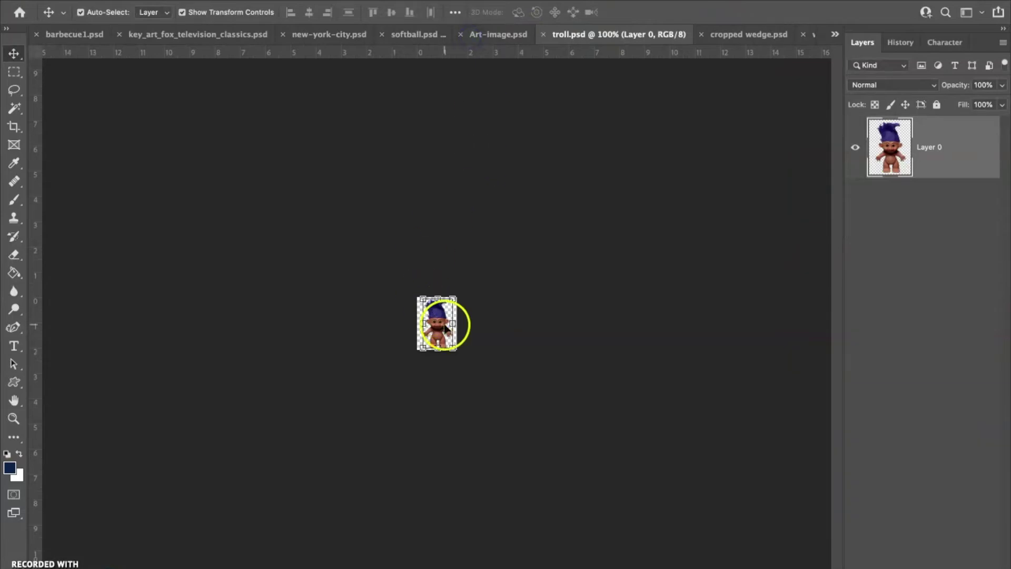
{"action": "left_click_drag", "start_coordinate": [437, 326], "coordinate": [741, 36]}
{"action": "left_click_drag", "start_coordinate": [455, 258], "coordinate": [341, 285]}
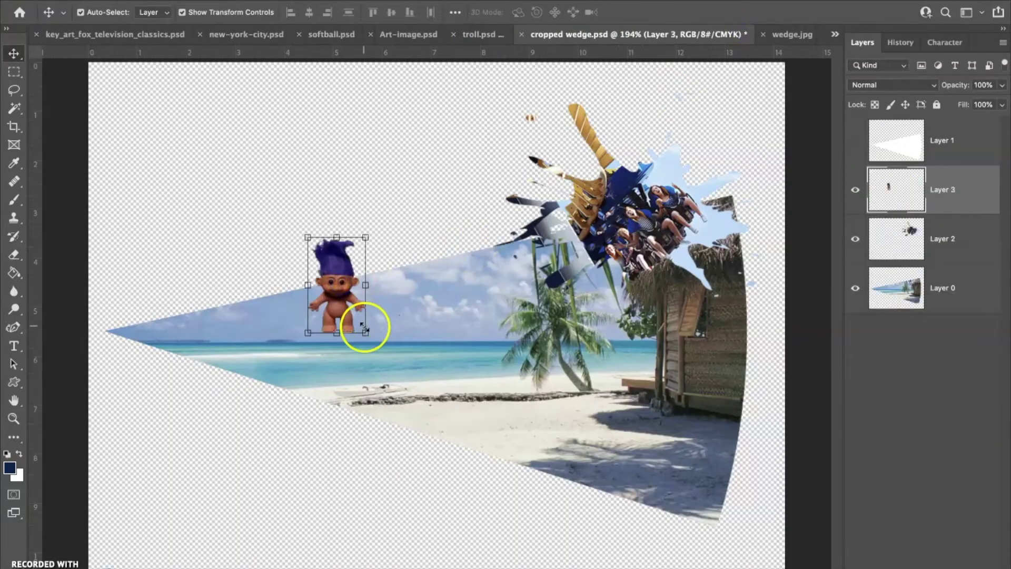
{"action": "left_click_drag", "start_coordinate": [366, 332], "coordinate": [447, 396]}
{"action": "left_click", "coordinate": [707, 12]}
{"action": "left_click_drag", "start_coordinate": [372, 305], "coordinate": [616, 413]}
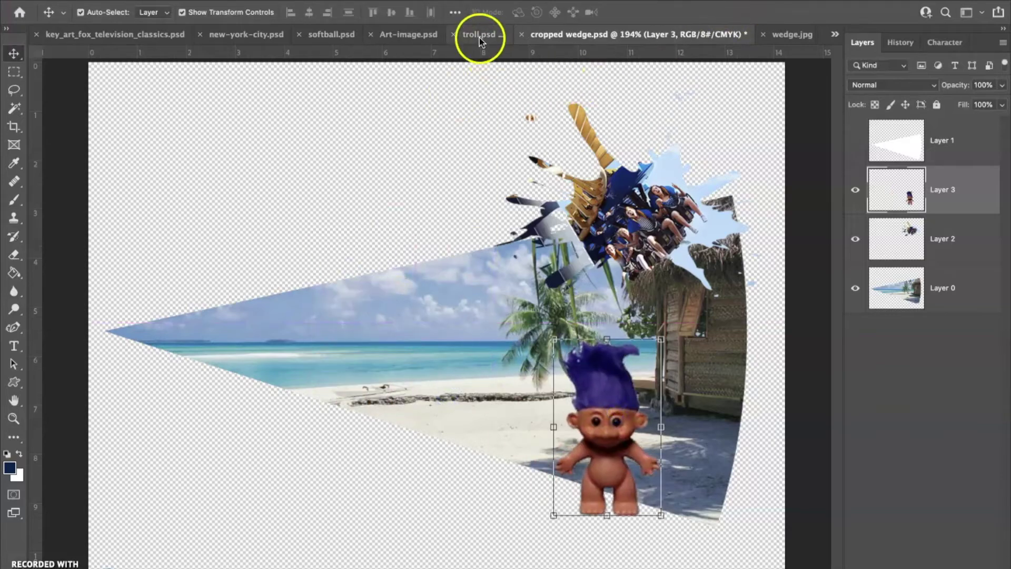
Step: Copy the paint palette and brushes from Art-image.psd into cropped wedge.psd, placing them above the beach wedge
{"action": "left_click", "coordinate": [408, 35]}
{"action": "left_click_drag", "start_coordinate": [514, 293], "coordinate": [440, 234]}
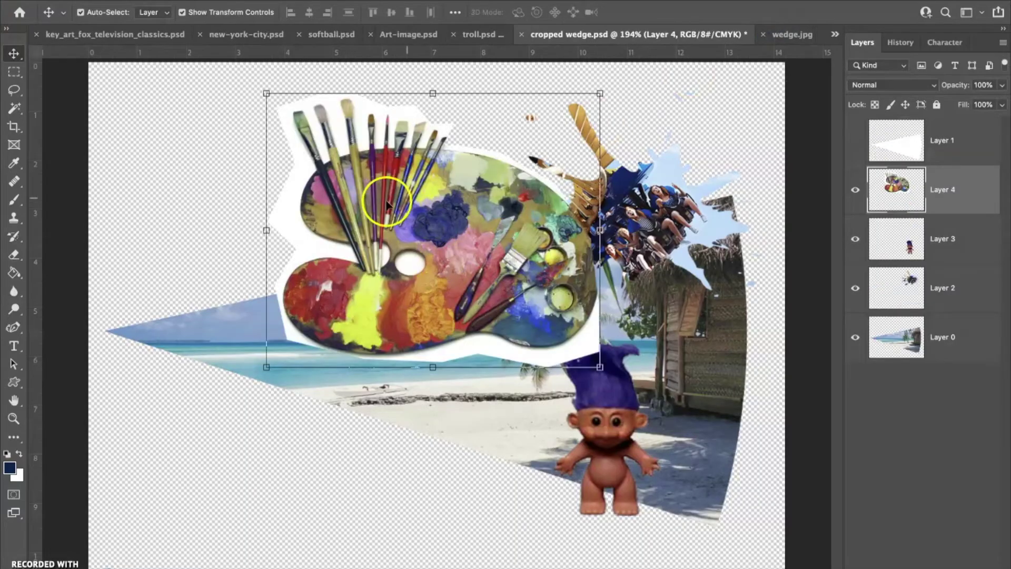
Step: Scale the paint palette layer down to 51.65% and move it over the sky area of the beach wedge
{"action": "left_click_drag", "start_coordinate": [277, 93], "coordinate": [427, 226]}
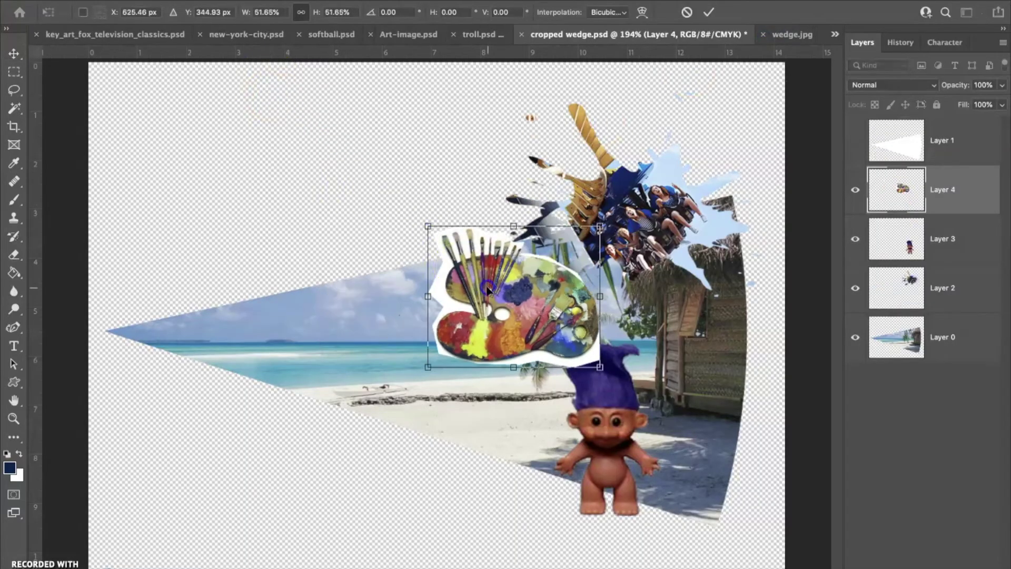
{"action": "left_click_drag", "start_coordinate": [518, 297], "coordinate": [422, 266]}
{"action": "left_click", "coordinate": [709, 12]}
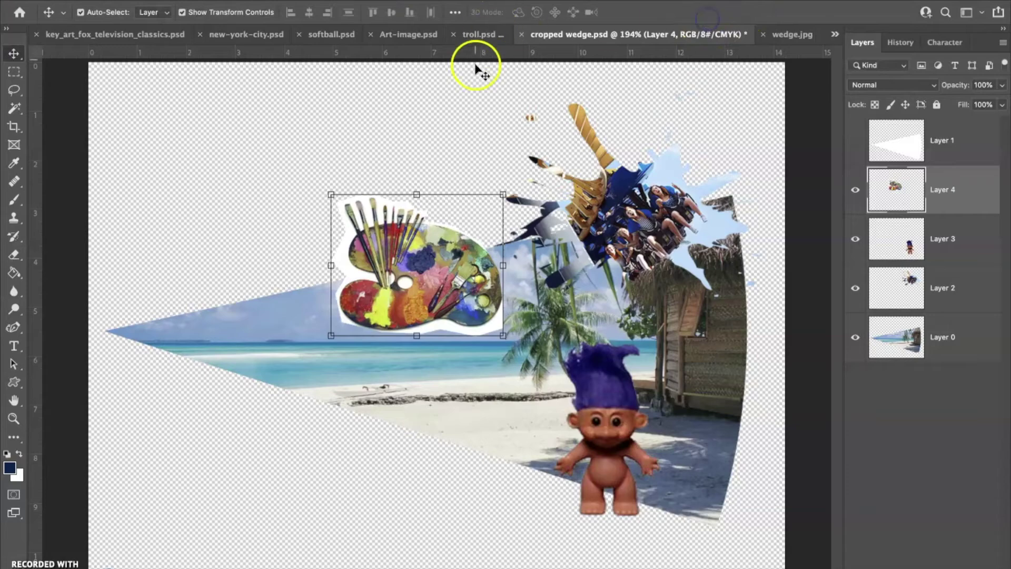
Step: Close troll.psd and Art-image.psd, and copy the softball into cropped wedge.psd beside the troll
{"action": "left_click", "coordinate": [454, 34]}
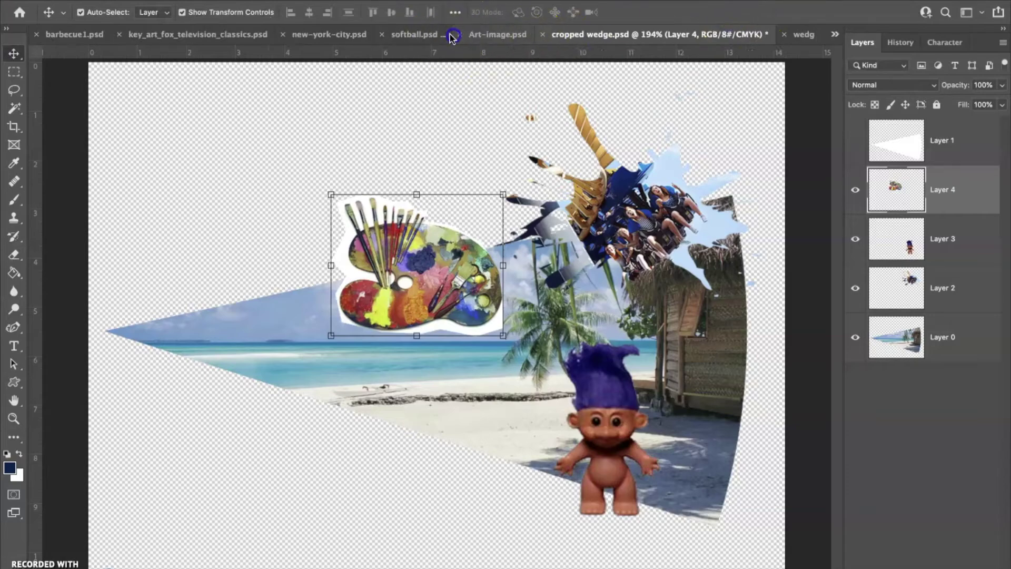
{"action": "left_click", "coordinate": [459, 34]}
{"action": "left_click", "coordinate": [566, 35]}
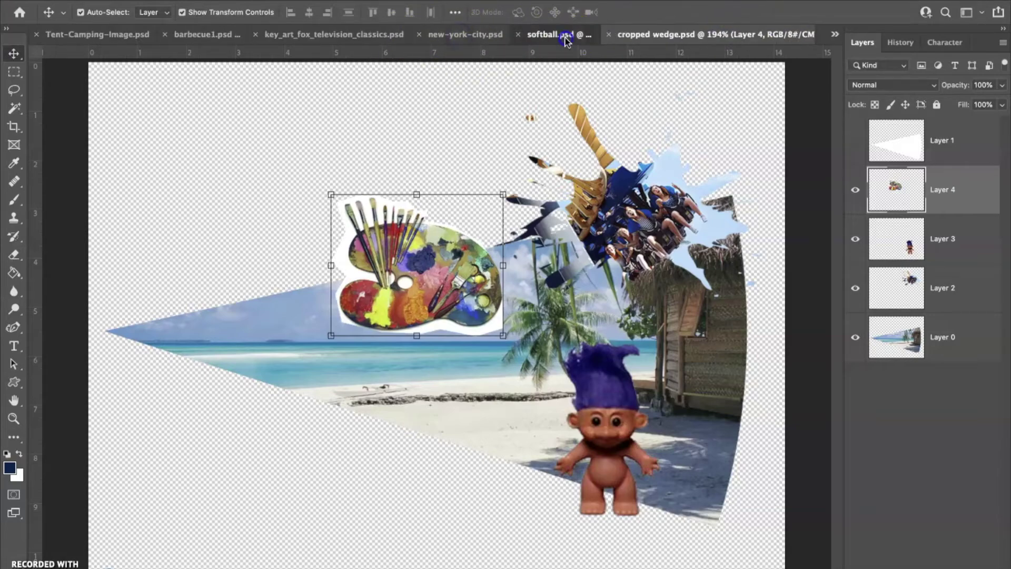
{"action": "left_click_drag", "start_coordinate": [513, 267], "coordinate": [730, 43]}
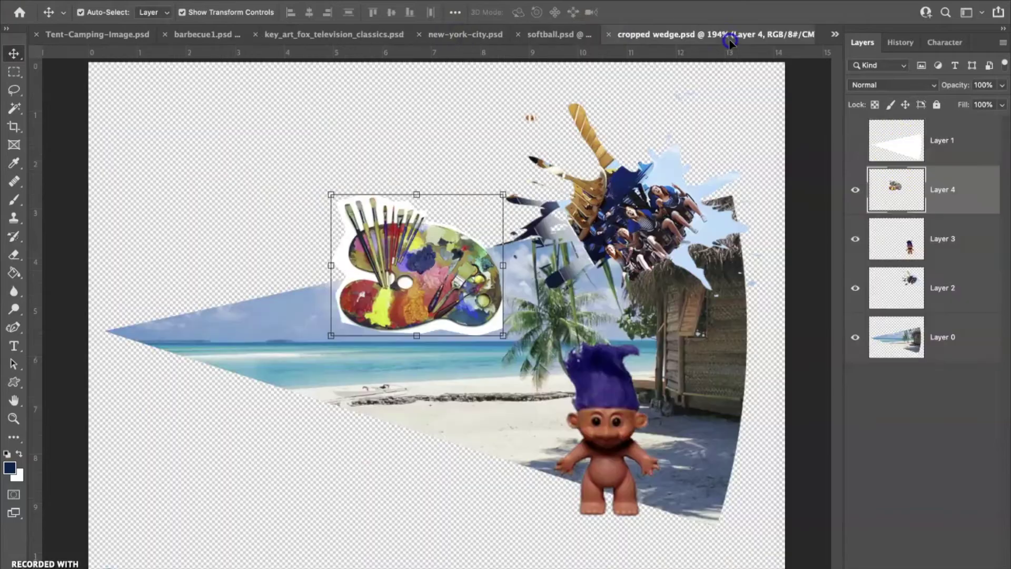
{"action": "left_click_drag", "start_coordinate": [416, 259], "coordinate": [457, 427]}
Step: Copy the Statue of Liberty cutout from new-york-city.psd into cropped wedge.psd, placing it over the paint palette
{"action": "left_click", "coordinate": [445, 34]}
{"action": "left_click_drag", "start_coordinate": [465, 279], "coordinate": [346, 180]}
{"action": "left_click_drag", "start_coordinate": [285, 168], "coordinate": [322, 201]}
{"action": "mouse_move", "coordinate": [414, 234]}
{"action": "left_mouse_down"}
{"action": "mouse_move", "coordinate": [271, 369]}
{"action": "mouse_move", "coordinate": [279, 341]}
{"action": "left_mouse_up"}
Step: Copy the 20th Century Fox Television cutout into cropped wedge.psd, placing it over the wedge's pointed end
{"action": "left_click", "coordinate": [308, 35]}
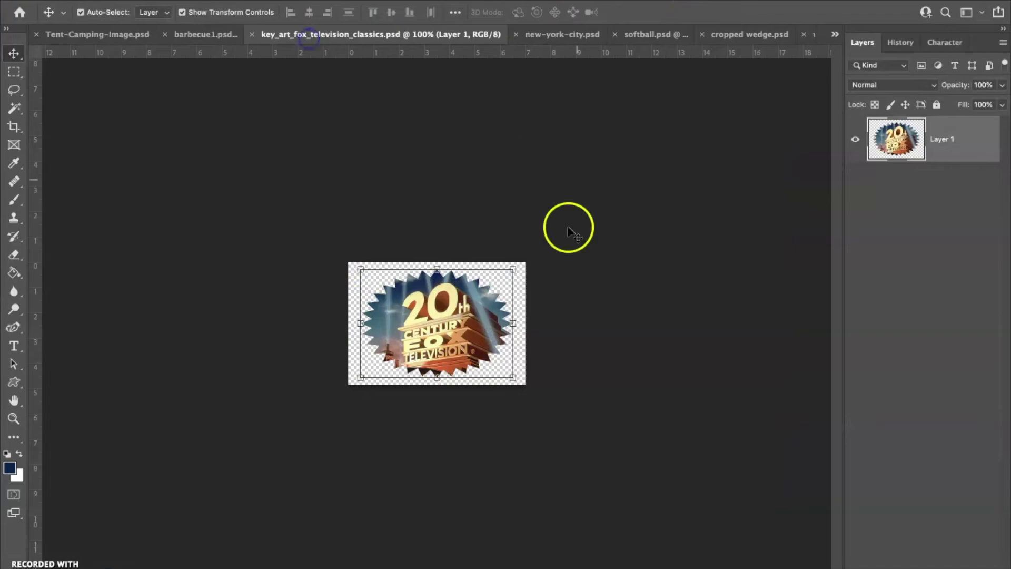
{"action": "left_click_drag", "start_coordinate": [476, 298], "coordinate": [733, 32]}
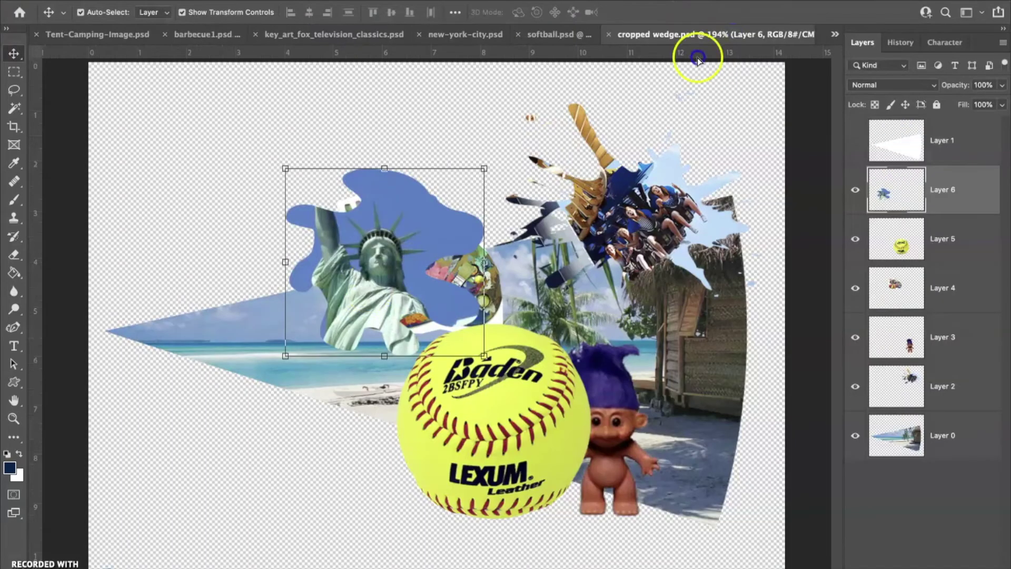
{"action": "left_click_drag", "start_coordinate": [273, 321], "coordinate": [250, 389]}
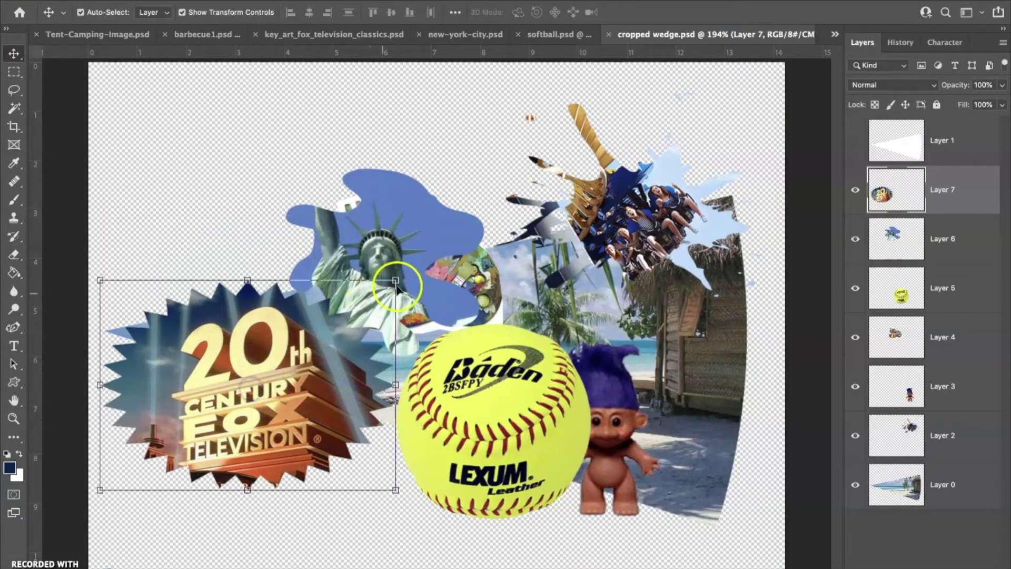
Step: Try scaling the 20th Century Fox cutout to 53.33% and moving it just below the wedge's pointed end
{"action": "left_click_drag", "start_coordinate": [396, 280], "coordinate": [250, 369]}
{"action": "left_click_drag", "start_coordinate": [188, 410], "coordinate": [267, 371]}
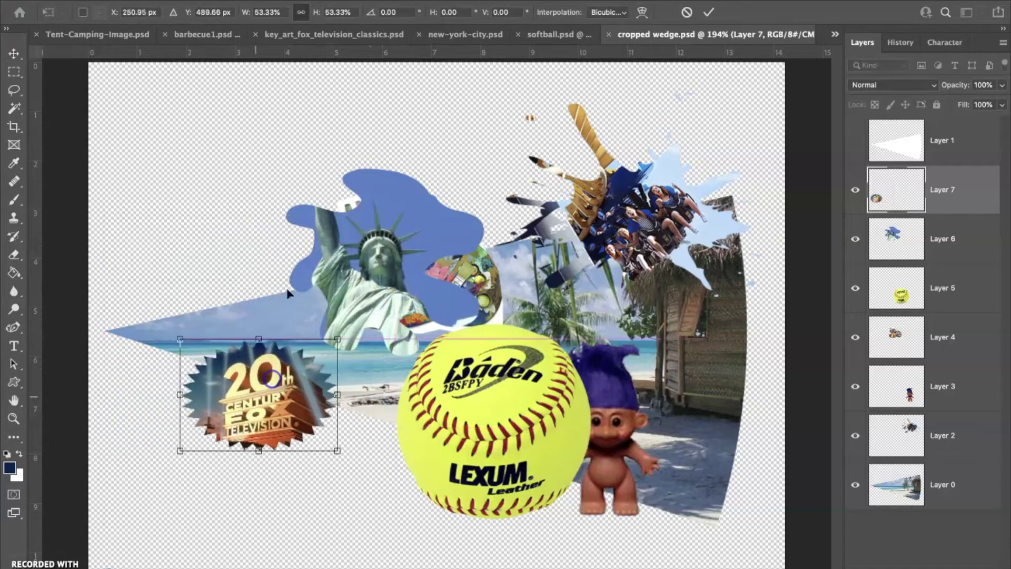
Step: Copy the barbecue image into cropped wedge.psd and scale it to 8.63% in the empty area above the Fox cutout
{"action": "left_click", "coordinate": [209, 38]}
{"action": "left_click_drag", "start_coordinate": [663, 118], "coordinate": [559, 214]}
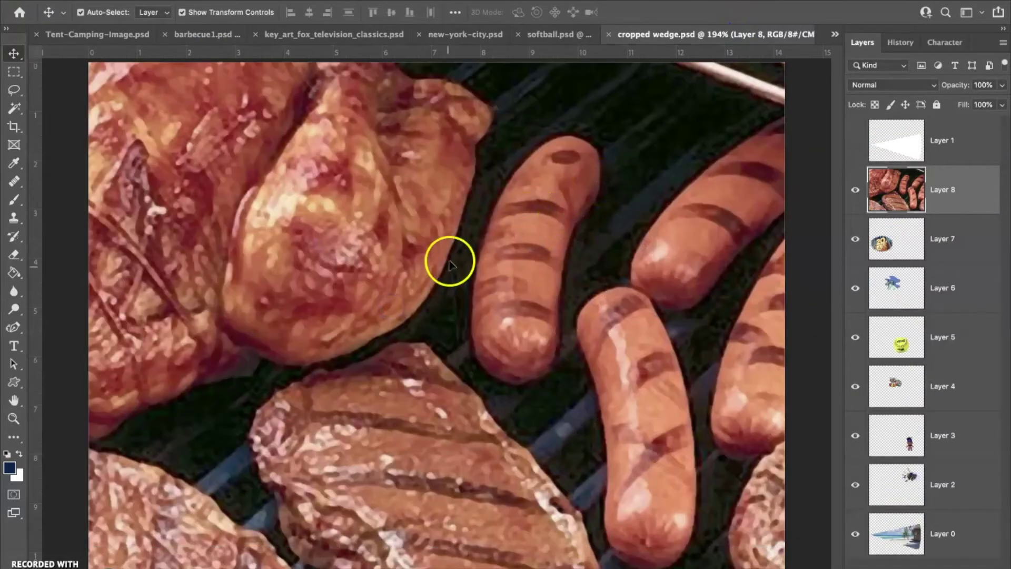
{"action": "key", "text": "super+minus"}
{"action": "key", "text": "super+minus"}
{"action": "key", "text": "super+minus"}
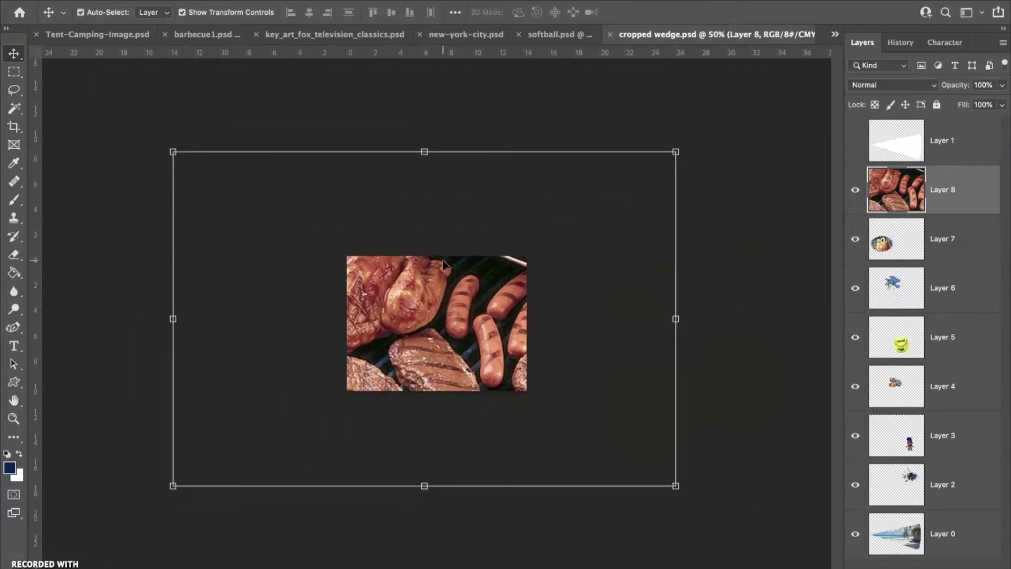
{"action": "left_click_drag", "start_coordinate": [173, 151], "coordinate": [379, 274]}
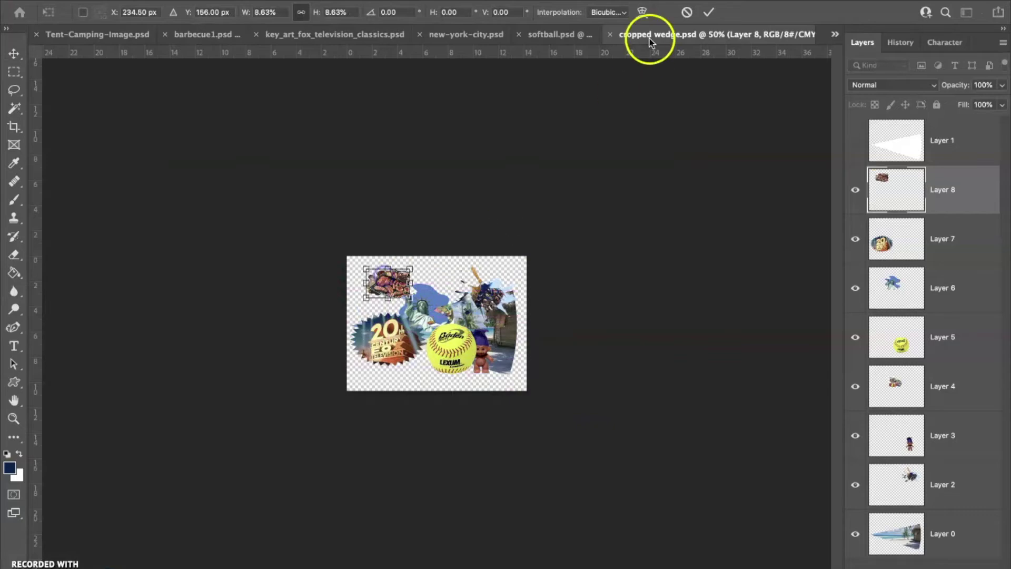
{"action": "left_click", "coordinate": [715, 13]}
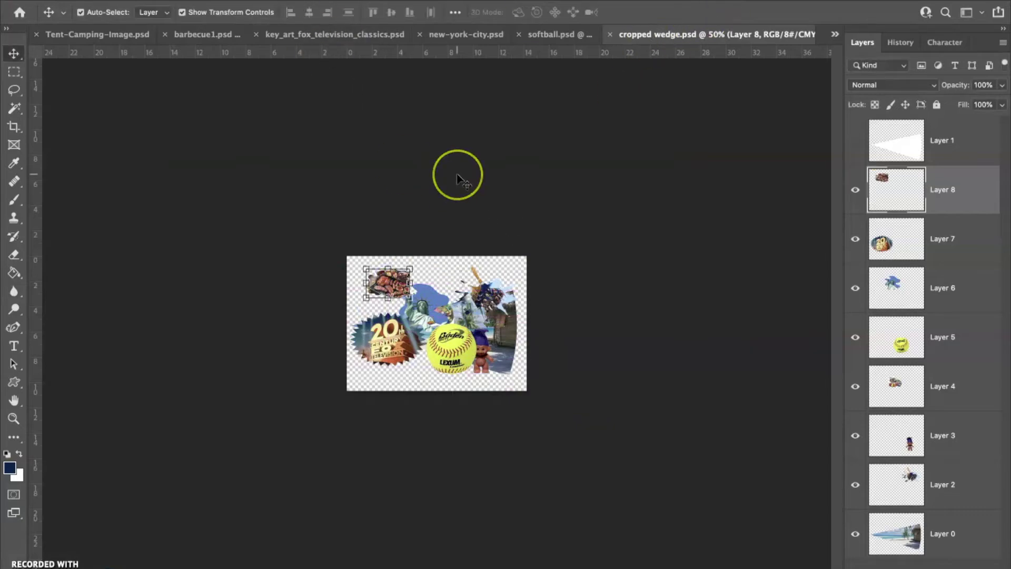
{"action": "key", "text": "super+0"}
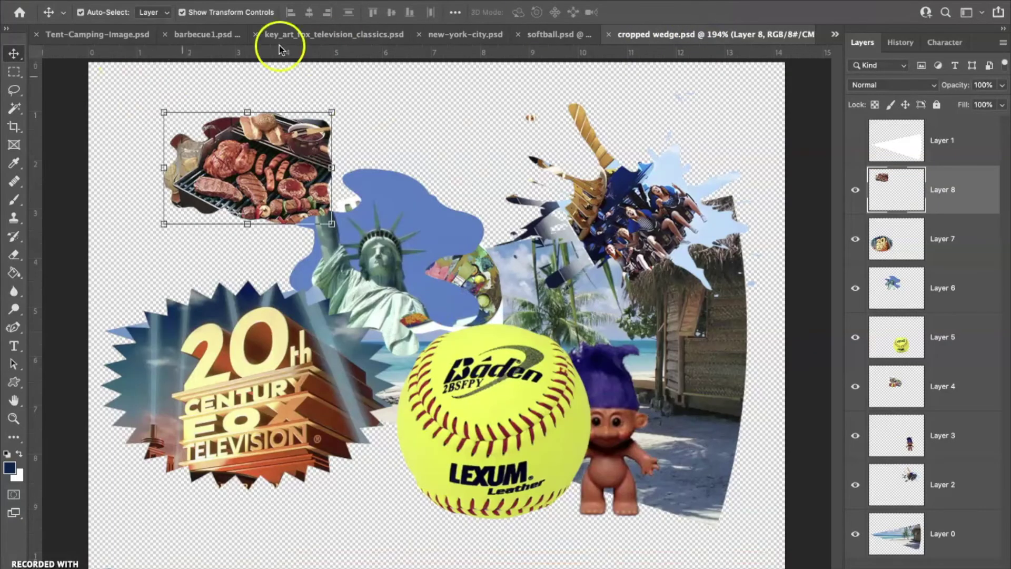
Step: Copy the tent camping image into cropped wedge.psd and scale it to 8.36% at the lower edge of the Fox cutout
{"action": "left_click", "coordinate": [113, 35]}
{"action": "left_click_drag", "start_coordinate": [385, 310], "coordinate": [516, 232]}
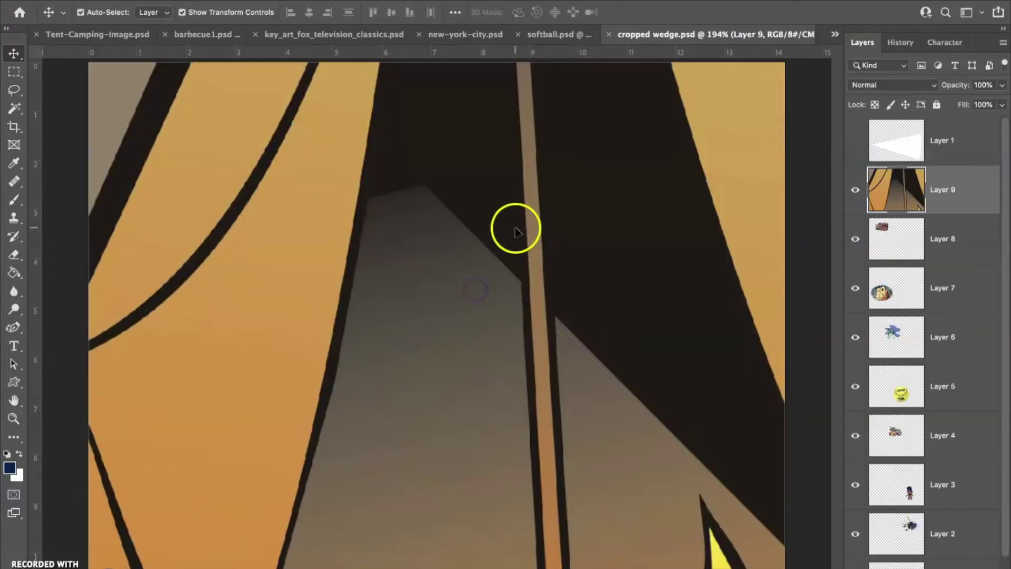
{"action": "key", "text": "ctrl+minus"}
{"action": "key", "text": "ctrl+minus"}
{"action": "key", "text": "ctrl+minus"}
{"action": "key", "text": "ctrl+minus"}
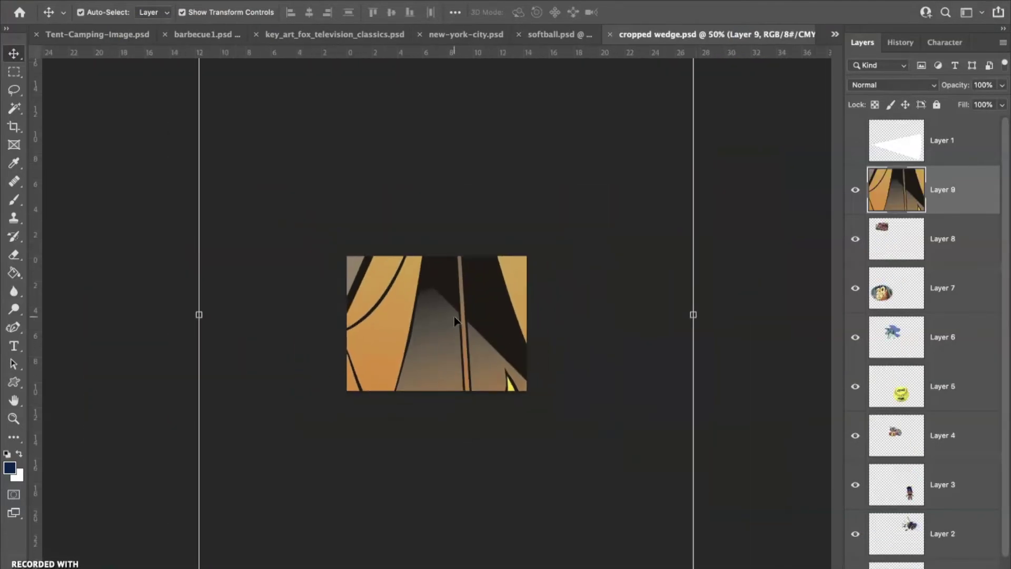
{"action": "left_click_drag", "start_coordinate": [199, 564], "coordinate": [405, 347]}
{"action": "left_click_drag", "start_coordinate": [436, 317], "coordinate": [415, 348]}
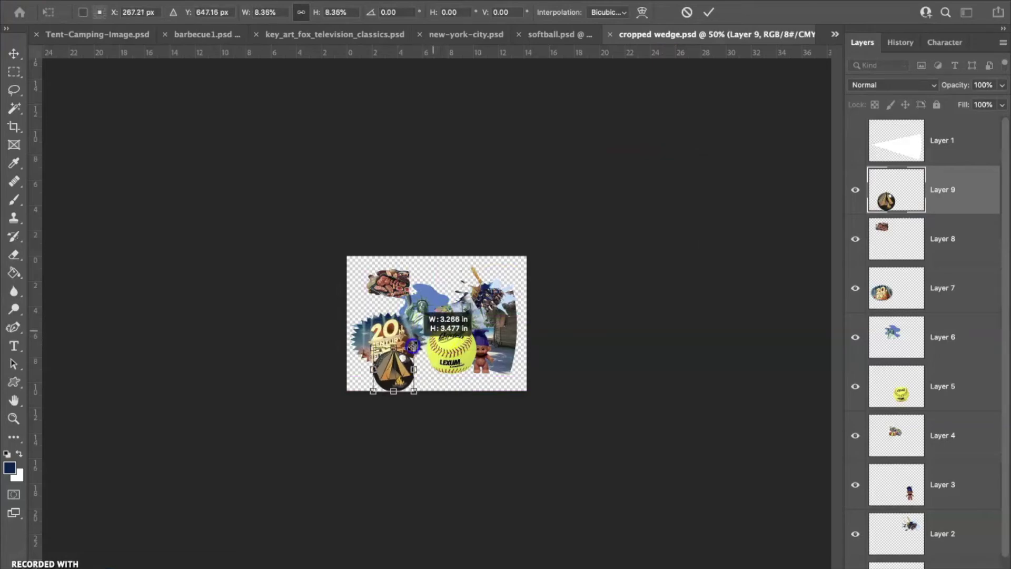
{"action": "left_click", "coordinate": [709, 16]}
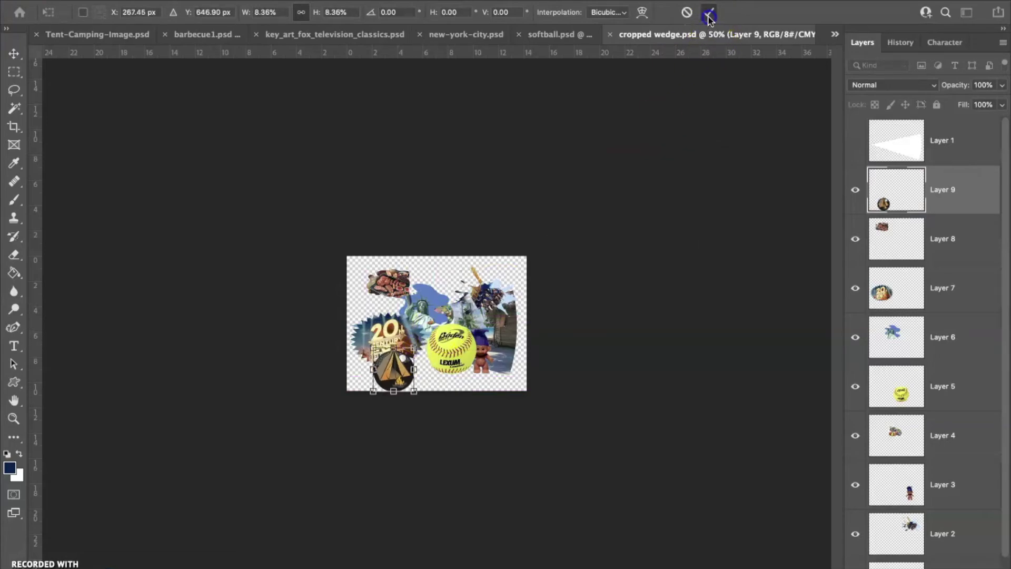
{"action": "left_click", "coordinate": [834, 34]}
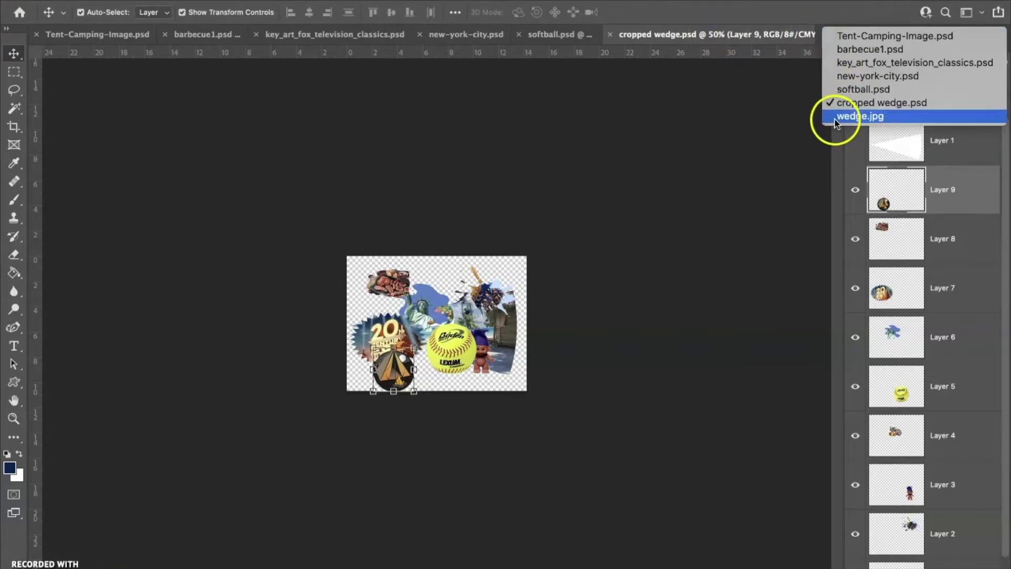
{"action": "left_click", "coordinate": [387, 145]}
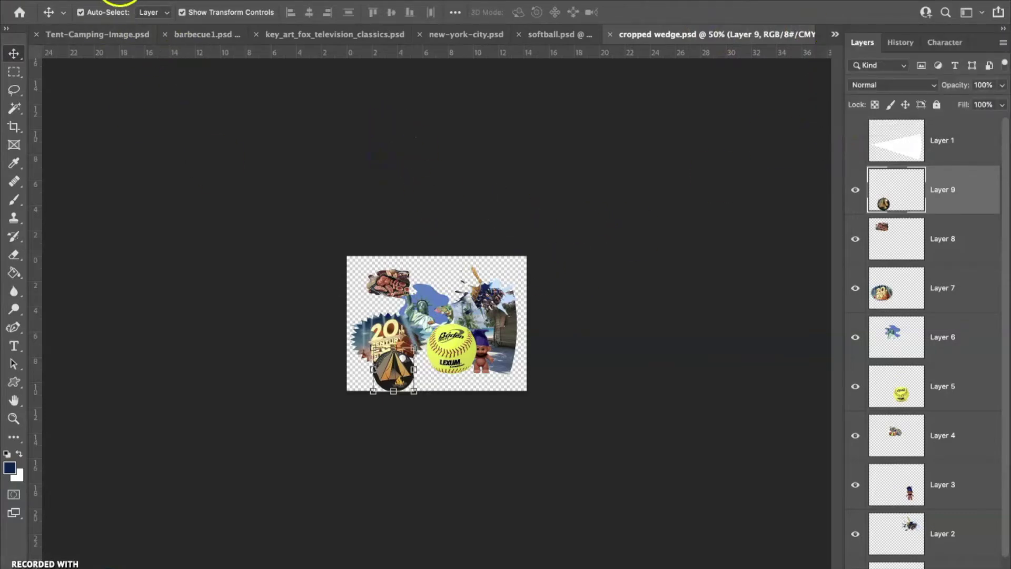
{"action": "left_click", "coordinate": [119, 1]}
{"action": "left_click", "coordinate": [126, 7]}
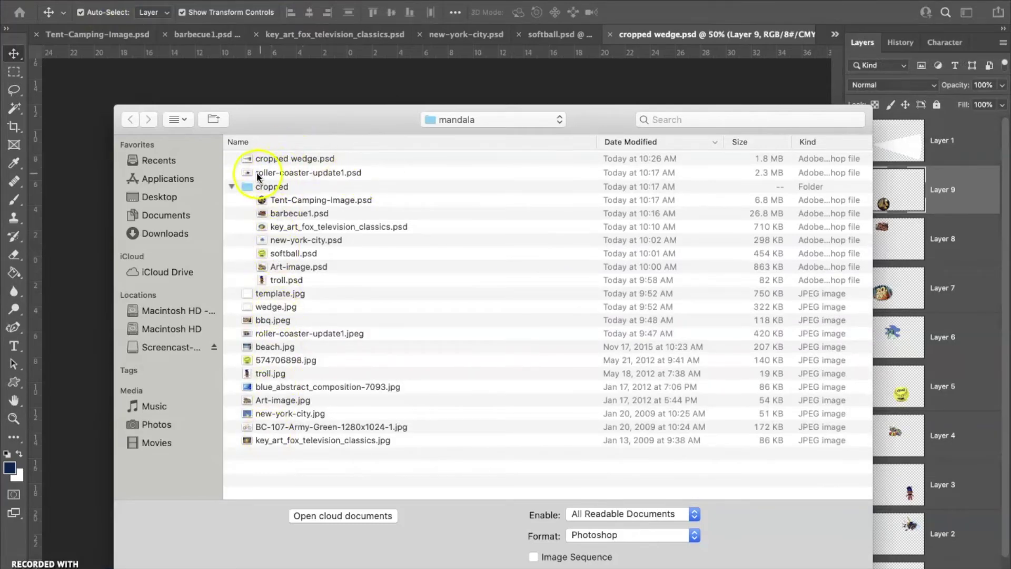
{"action": "left_click", "coordinate": [262, 426]}
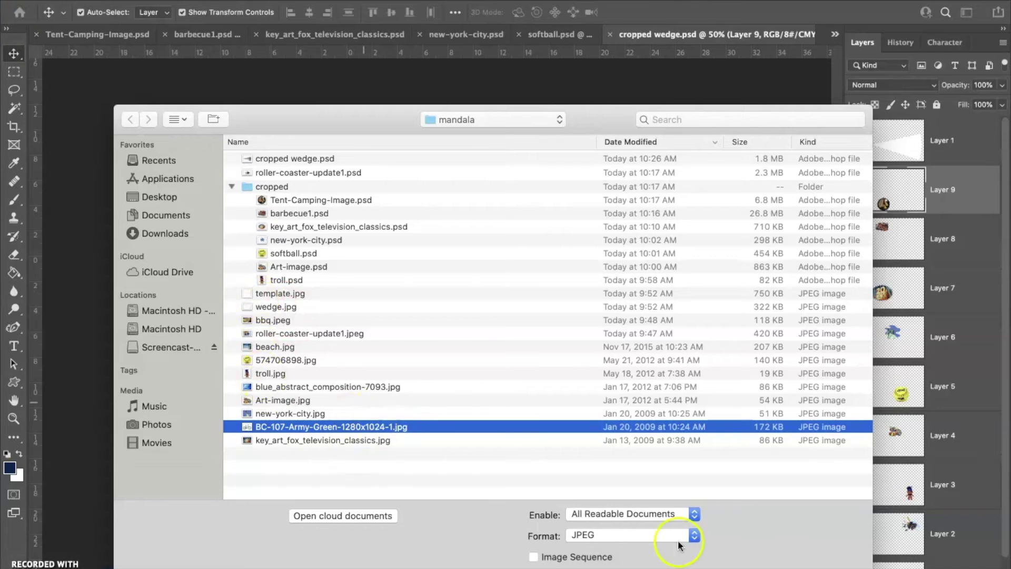
{"action": "left_click", "coordinate": [782, 565]}
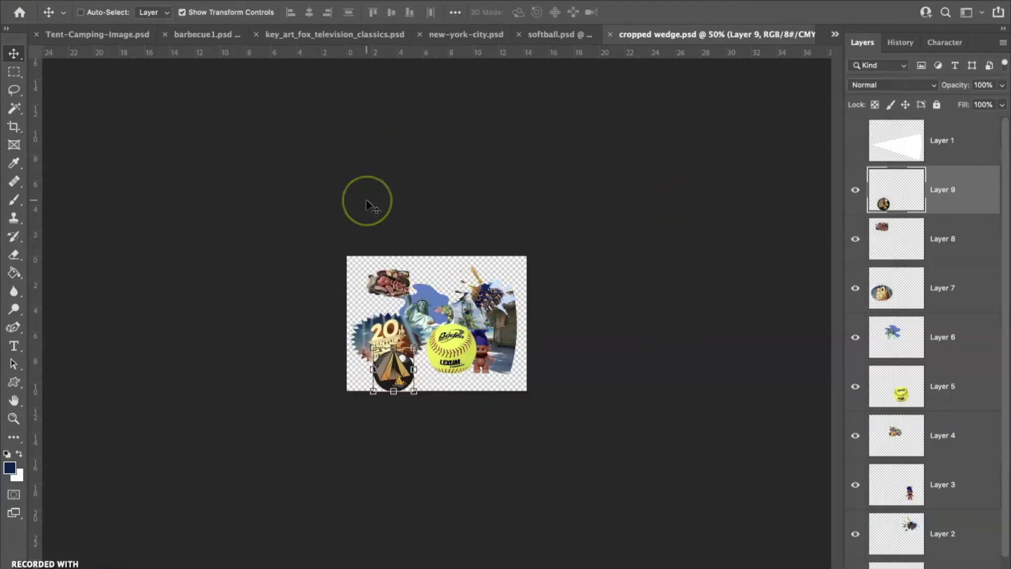
Step: Spread out the collage: barbecue to the upper middle, roller coaster splash above the Fox cutout, Statue of Liberty over the hut
{"action": "key", "text": "super+equal"}
{"action": "key", "text": "super+equal"}
{"action": "key", "text": "super+equal"}
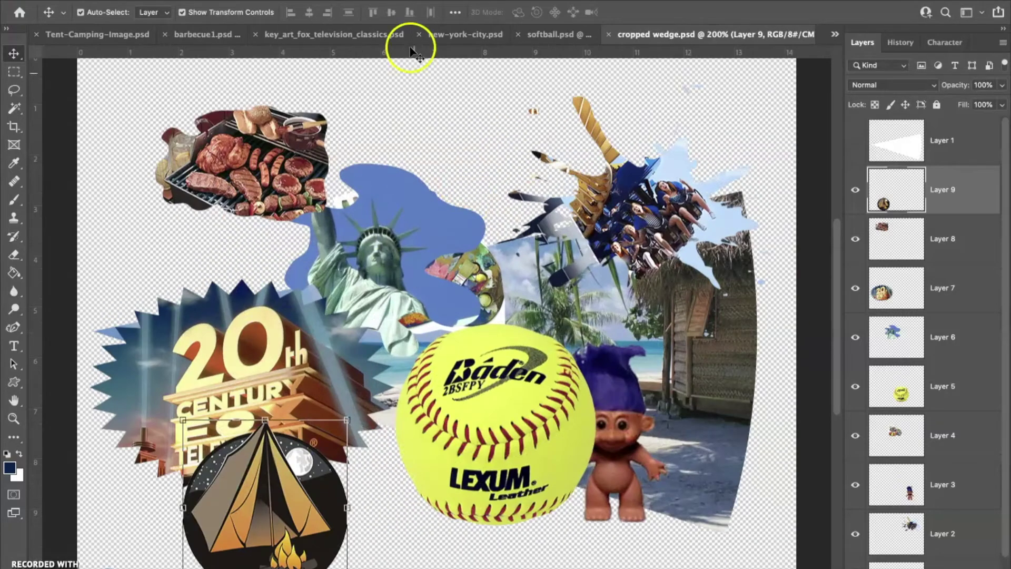
{"action": "left_click_drag", "start_coordinate": [281, 153], "coordinate": [533, 133]}
{"action": "left_click_drag", "start_coordinate": [657, 228], "coordinate": [264, 224]}
{"action": "left_click_drag", "start_coordinate": [380, 259], "coordinate": [682, 223]}
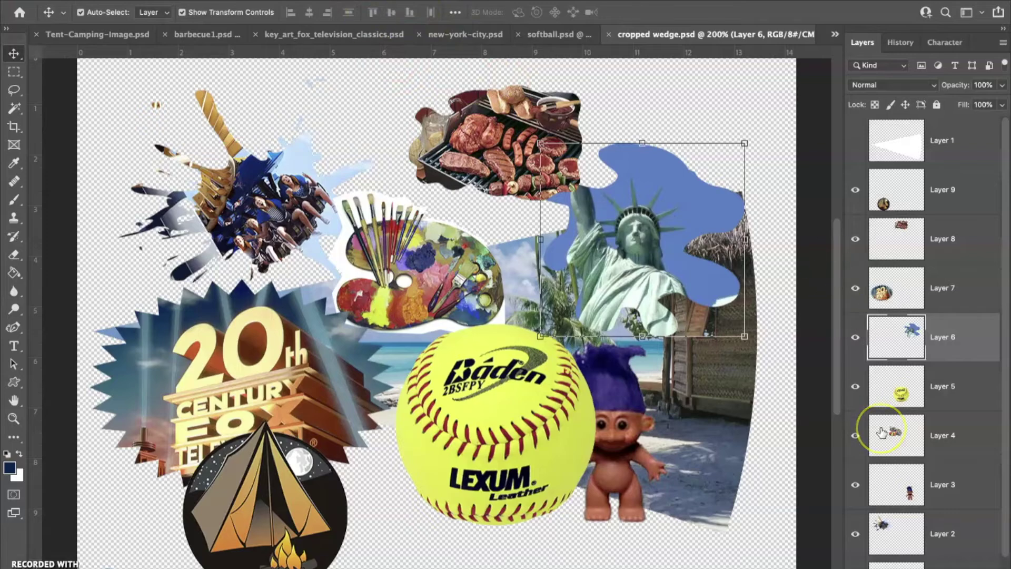
Step: Try colorizing the Statue of Liberty layer with Hue/Saturation, using hue 360 and then 212 with saturation 84
{"action": "key", "text": "ctrl+u"}
{"action": "left_click_drag", "start_coordinate": [767, 104], "coordinate": [385, 109]}
{"action": "left_click_drag", "start_coordinate": [361, 194], "coordinate": [428, 192]}
{"action": "left_click", "coordinate": [495, 271]}
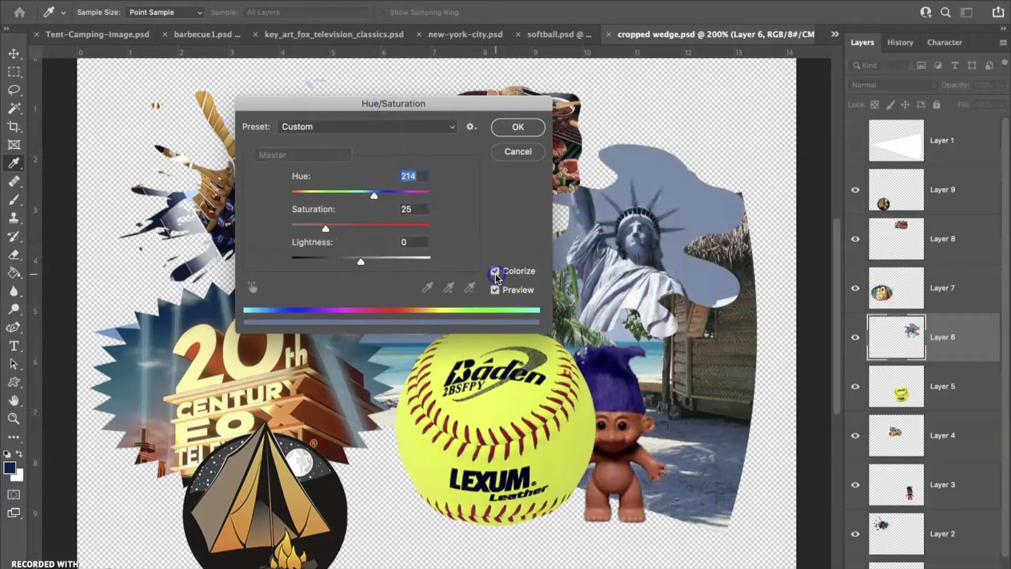
{"action": "left_click_drag", "start_coordinate": [373, 203], "coordinate": [440, 199]}
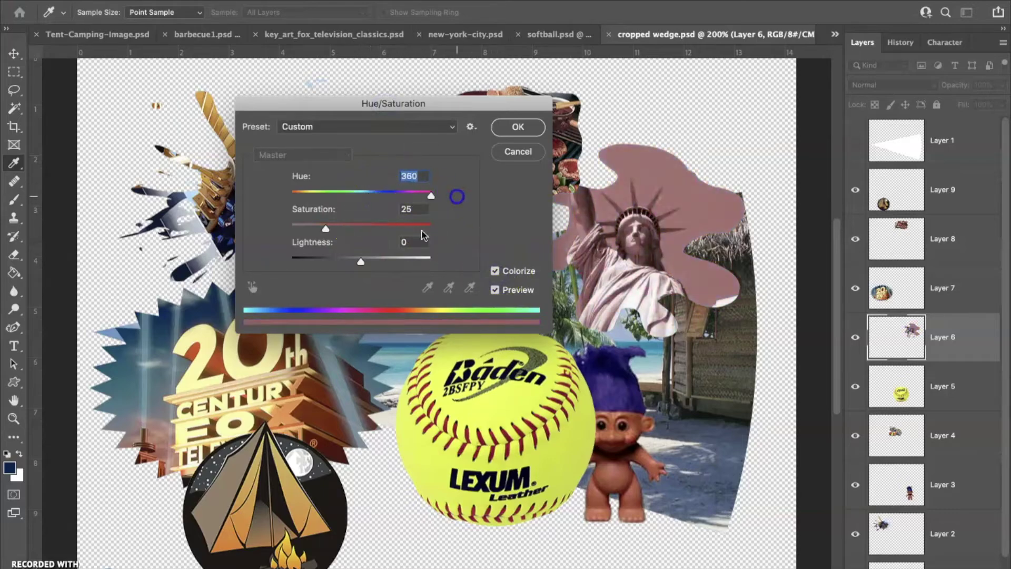
{"action": "left_click_drag", "start_coordinate": [330, 232], "coordinate": [409, 229]}
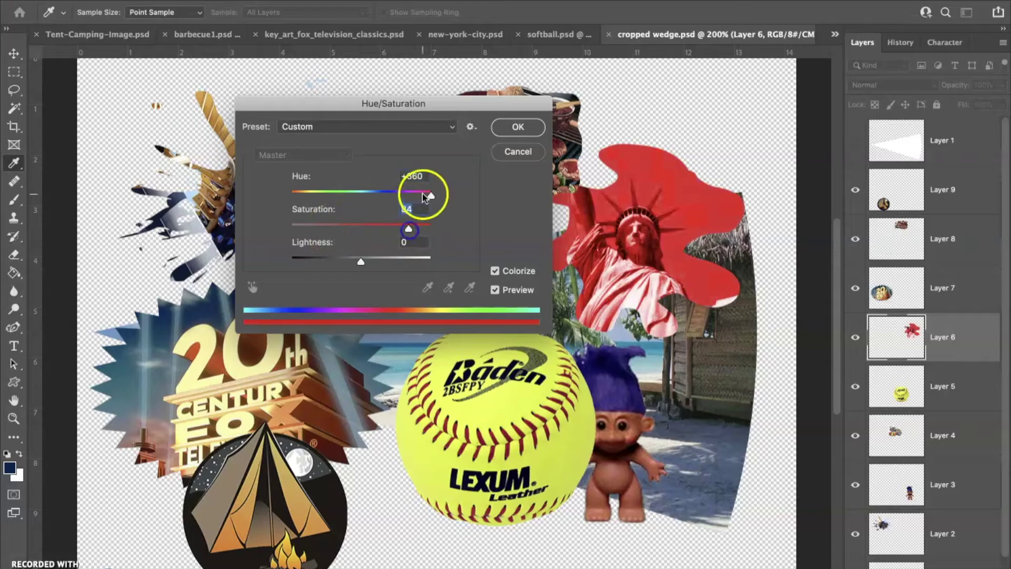
{"action": "left_click_drag", "start_coordinate": [428, 196], "coordinate": [373, 196]}
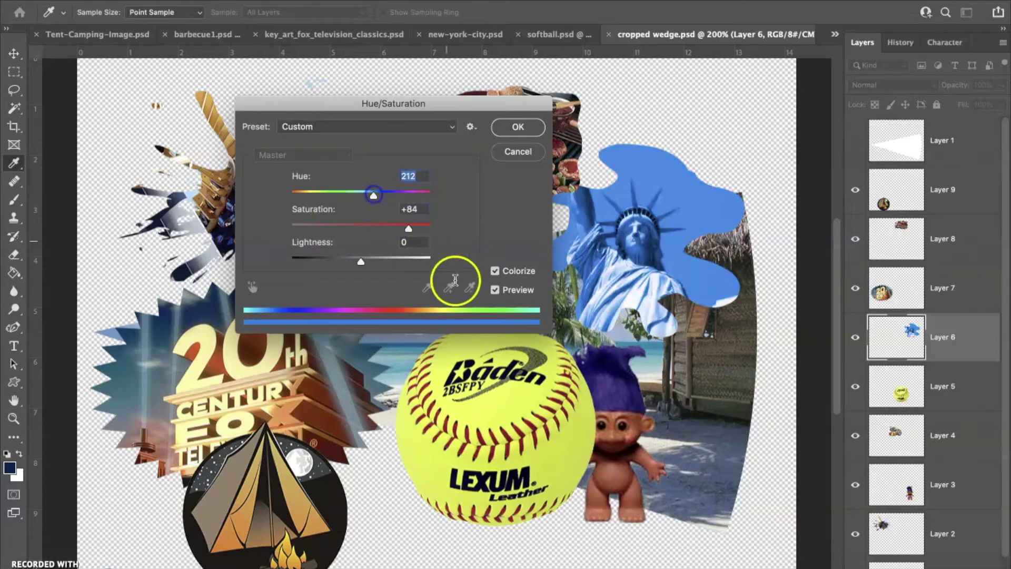
{"action": "left_click", "coordinate": [512, 150]}
{"action": "key", "text": "v"}
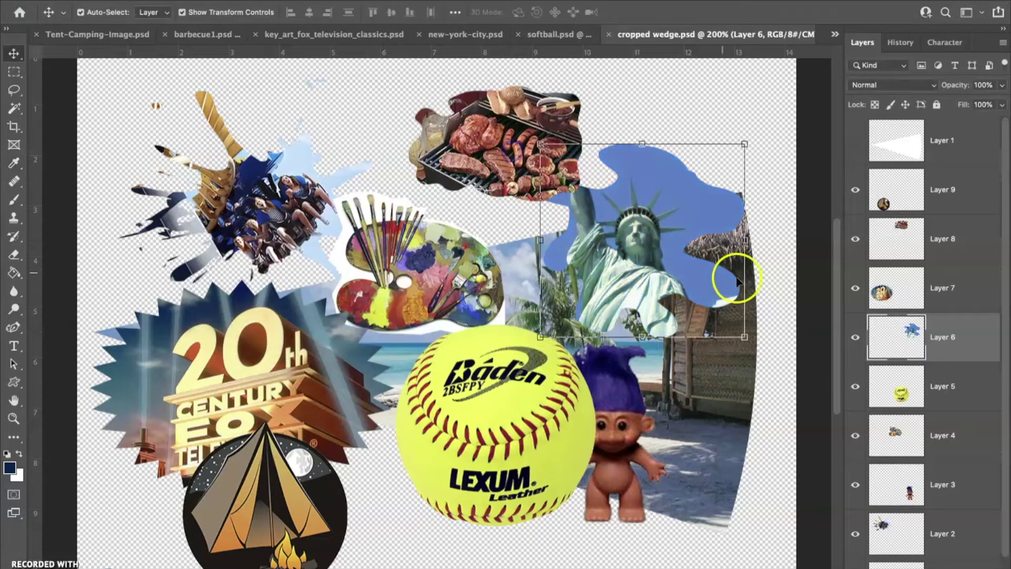
{"action": "left_click", "coordinate": [425, 277]}
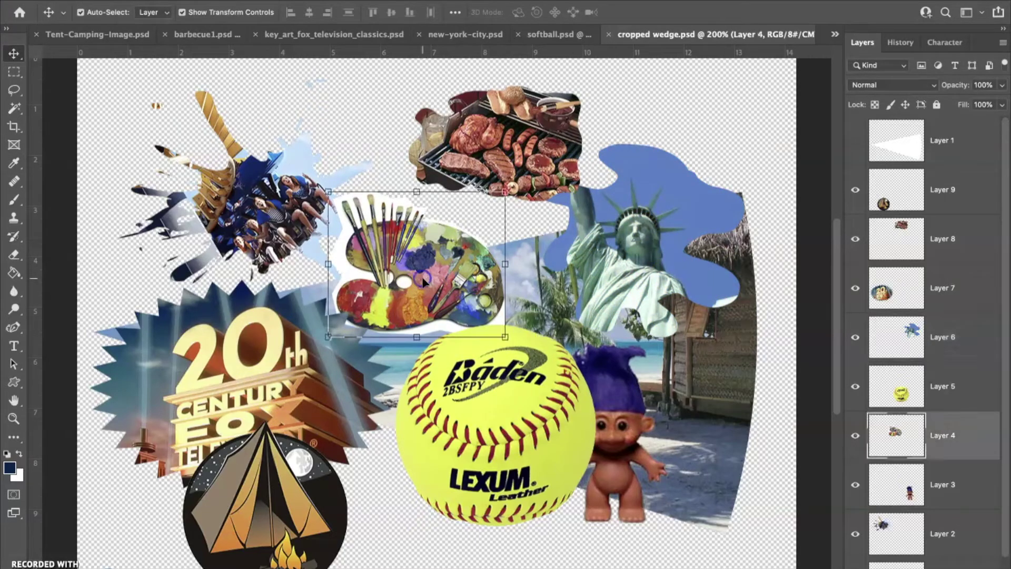
{"action": "left_click", "coordinate": [272, 172]}
{"action": "left_click", "coordinate": [519, 126]}
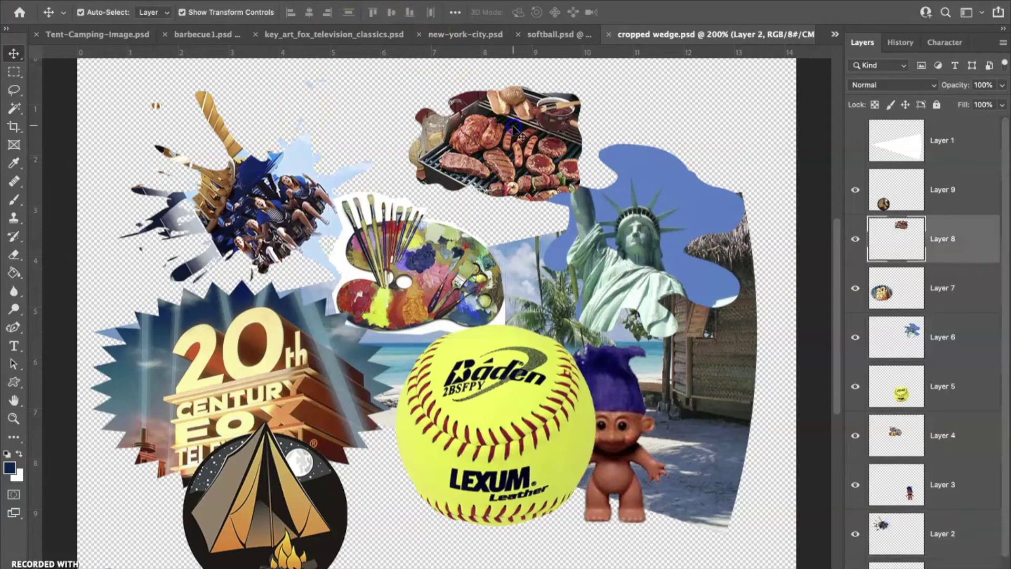
{"action": "left_click", "coordinate": [554, 360]}
{"action": "left_click", "coordinate": [623, 395]}
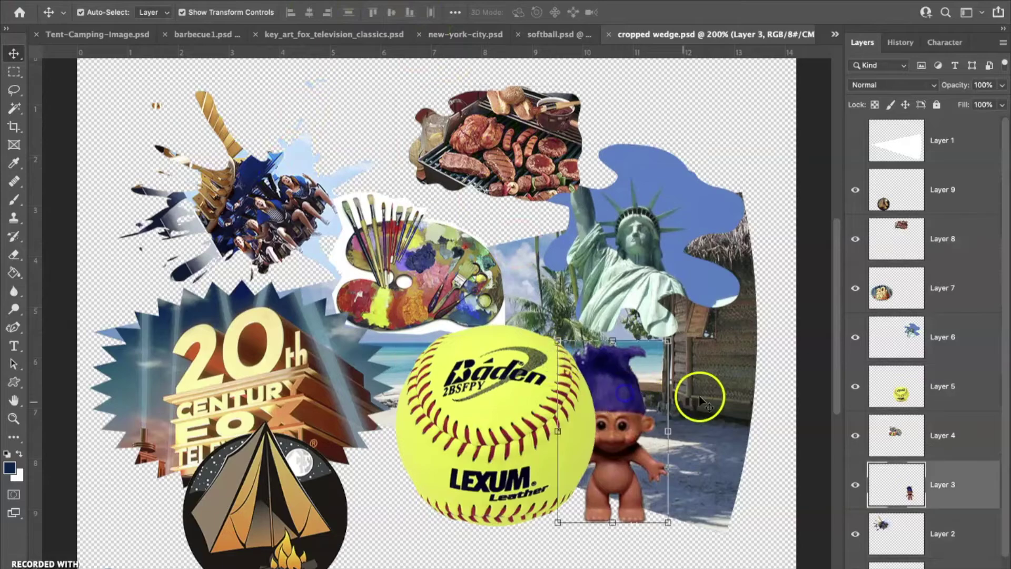
{"action": "left_click", "coordinate": [636, 254]}
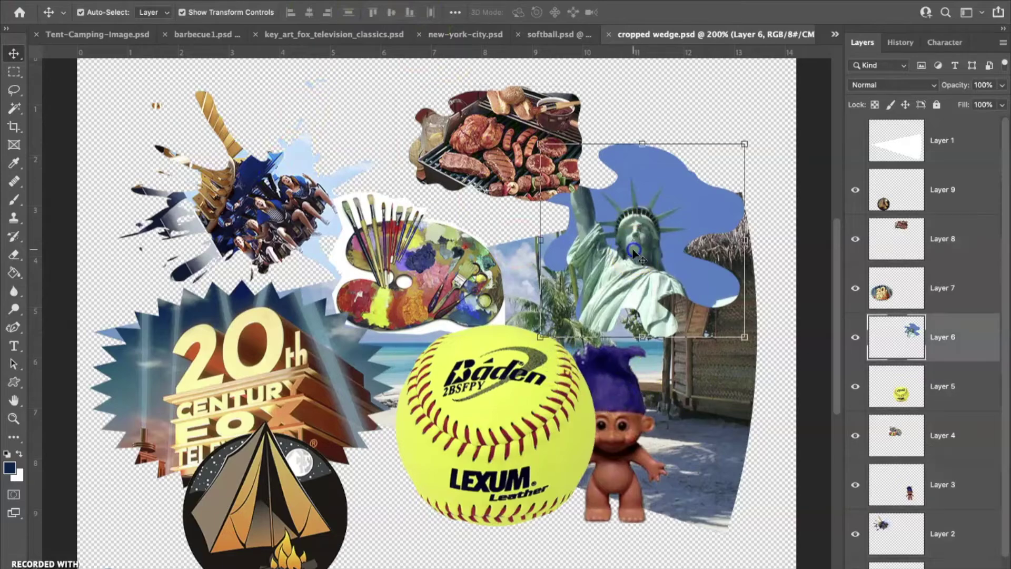
Step: Open the roller coaster splash layer in the Filter Gallery and try the Glowing Edges and Glass filters at 300% preview
{"action": "left_click", "coordinate": [284, 223]}
{"action": "left_click", "coordinate": [363, 2]}
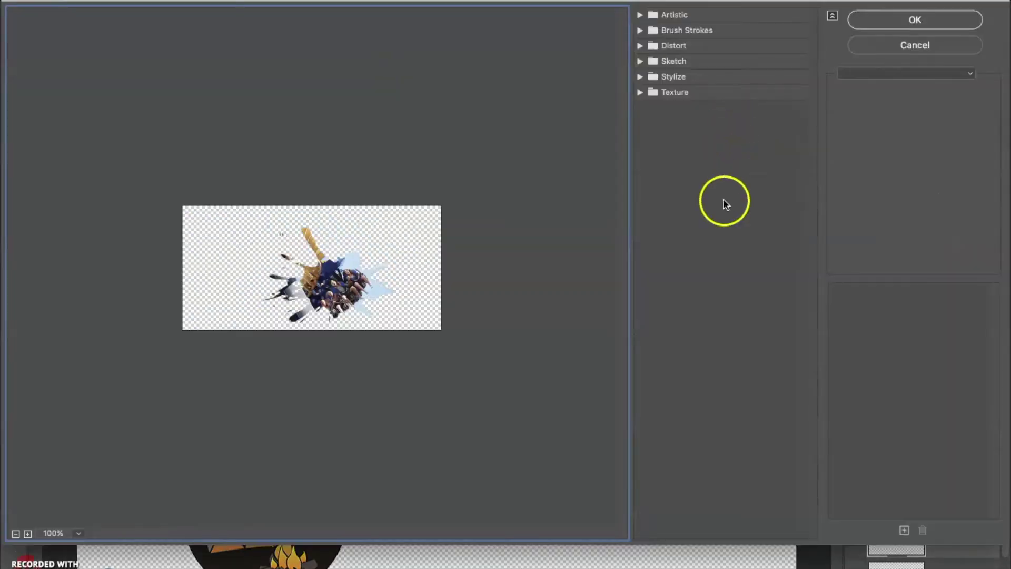
{"action": "key", "text": "super+plus"}
{"action": "key", "text": "super+plus"}
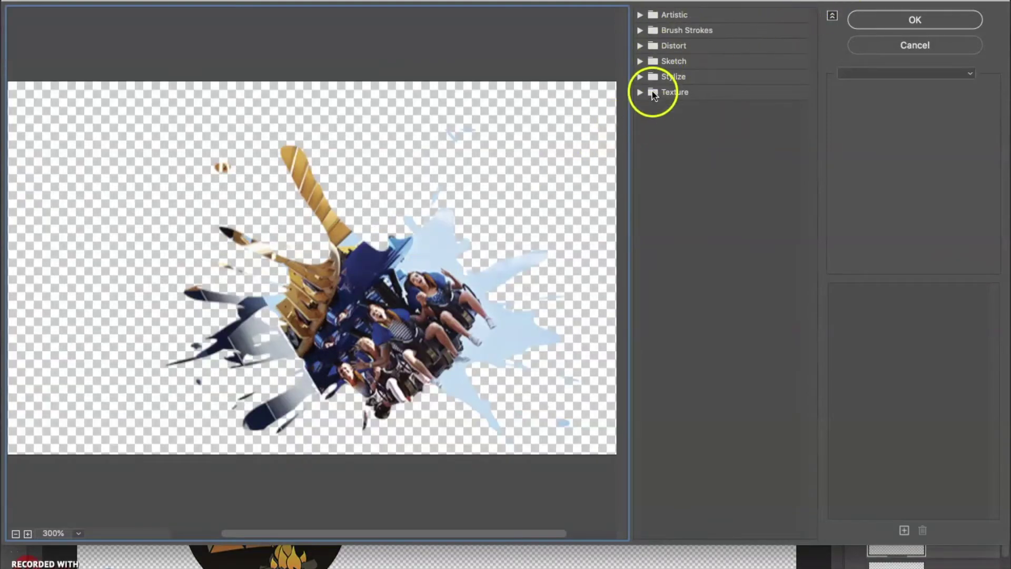
{"action": "left_click", "coordinate": [640, 78]}
{"action": "left_click", "coordinate": [672, 88]}
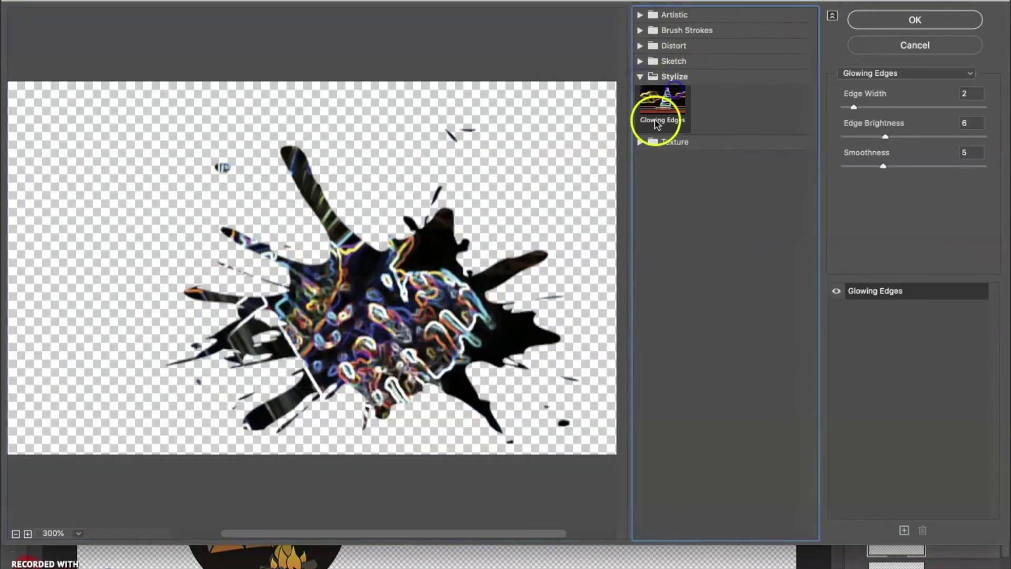
{"action": "left_click", "coordinate": [636, 141]}
{"action": "left_click", "coordinate": [680, 153]}
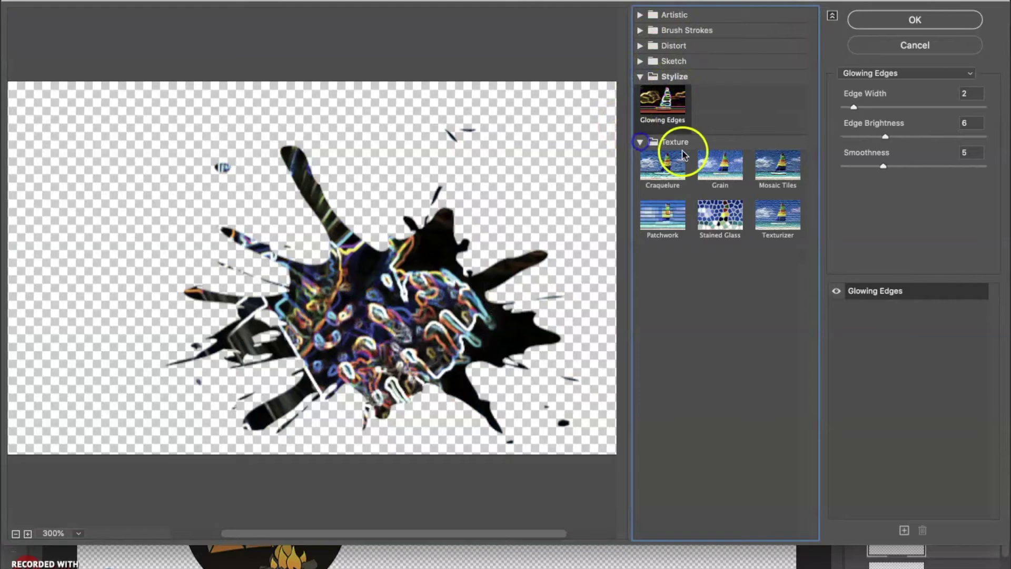
{"action": "left_click", "coordinate": [639, 46]}
{"action": "left_click", "coordinate": [717, 72]}
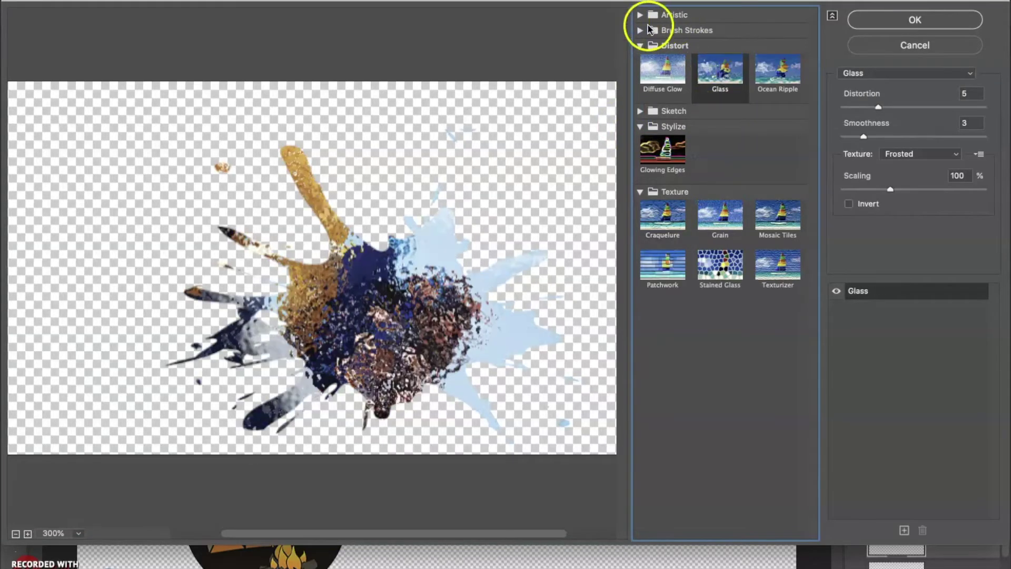
Step: Try the Ink Outlines and Spatter brush strokes and the Colored Pencil and Cutout artistic filters on the roller coaster splash
{"action": "left_click", "coordinate": [648, 30]}
{"action": "left_click", "coordinate": [707, 112]}
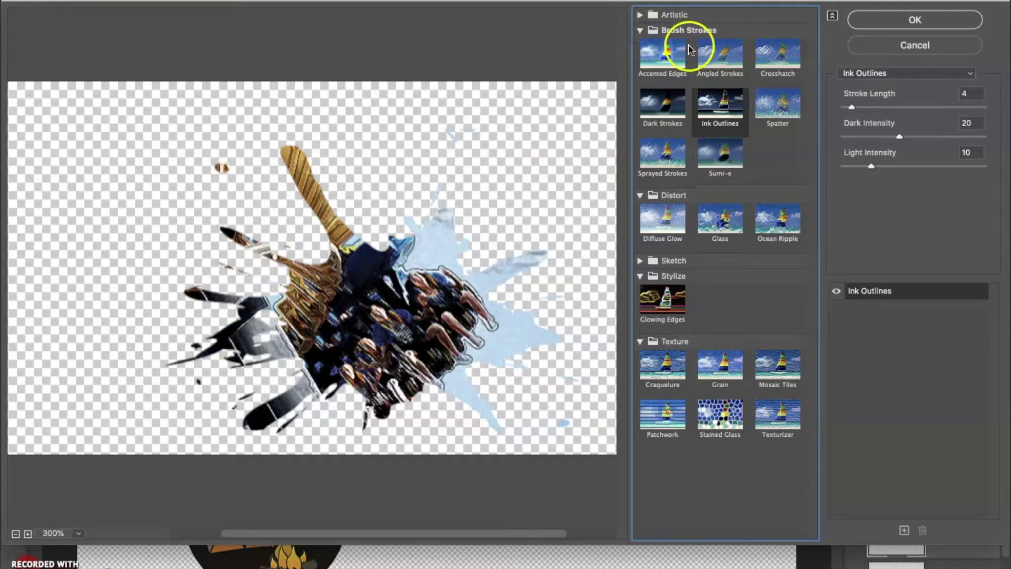
{"action": "left_click", "coordinate": [777, 104]}
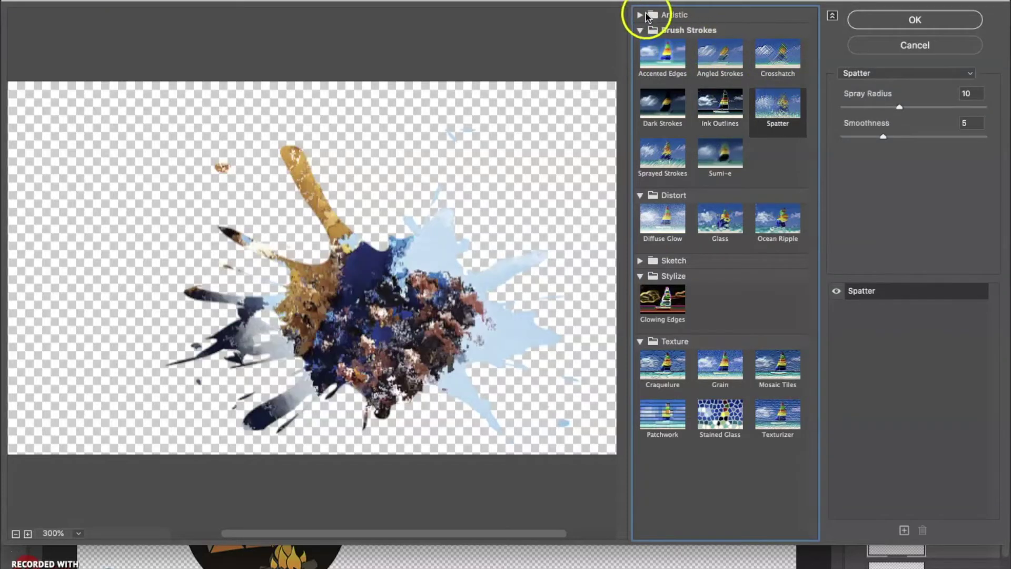
{"action": "left_click", "coordinate": [647, 16]}
{"action": "left_click", "coordinate": [663, 40]}
{"action": "left_click", "coordinate": [735, 48]}
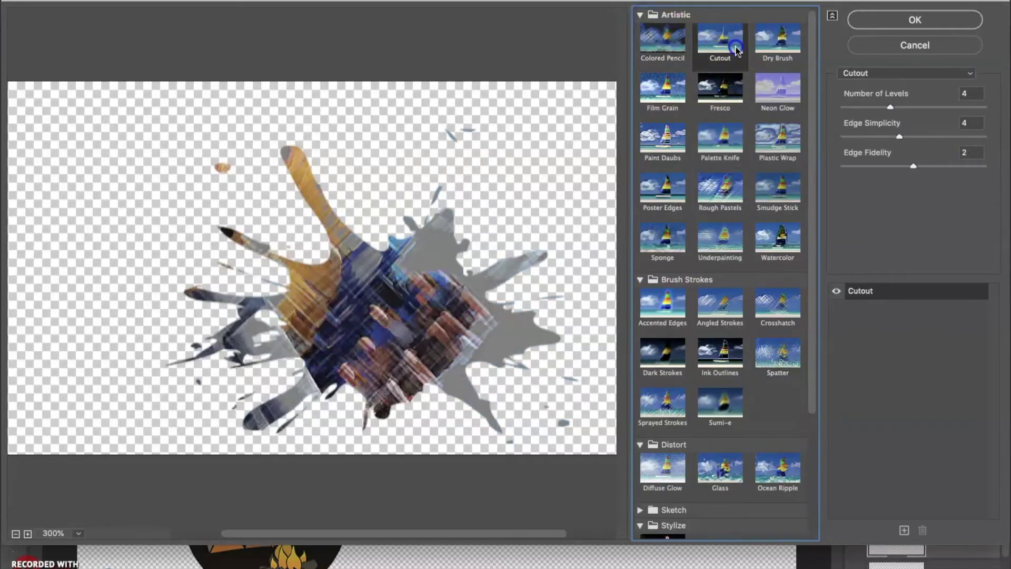
Step: Try the Fresco, Plastic Wrap, Smudge Stick, Sponge, Underpainting and Watercolor filters on the roller coaster splash
{"action": "left_click", "coordinate": [736, 87]}
{"action": "left_click", "coordinate": [798, 139]}
{"action": "left_click", "coordinate": [783, 185]}
{"action": "left_click", "coordinate": [706, 231]}
{"action": "left_click", "coordinate": [661, 232]}
{"action": "left_click", "coordinate": [720, 243]}
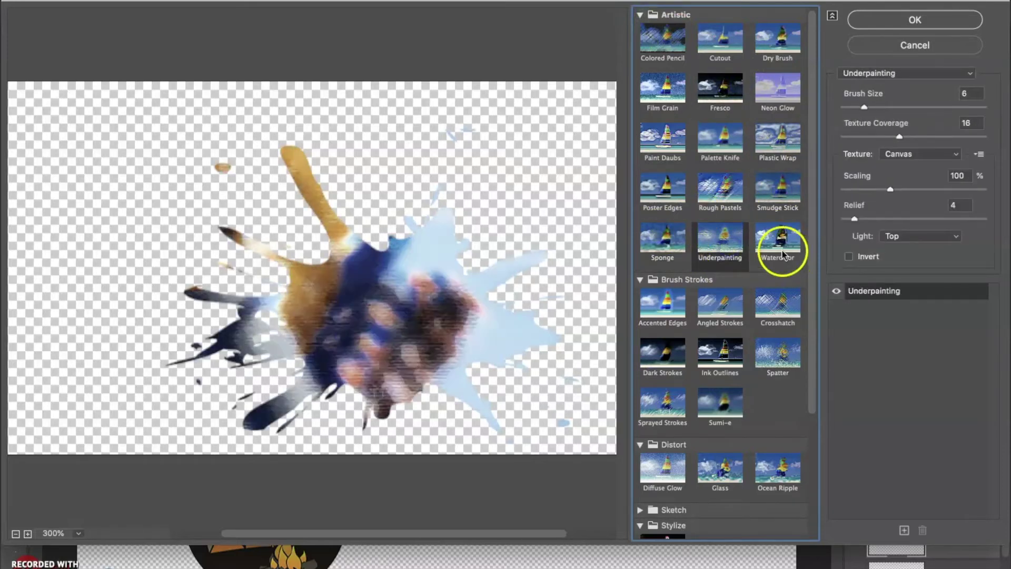
{"action": "left_click", "coordinate": [782, 248]}
Step: Try Crosshatch, Sumi-e, Diffuse Glow and Craquelure on the roller coaster splash, leaving the Filter Gallery without applying a filter
{"action": "left_click", "coordinate": [777, 306]}
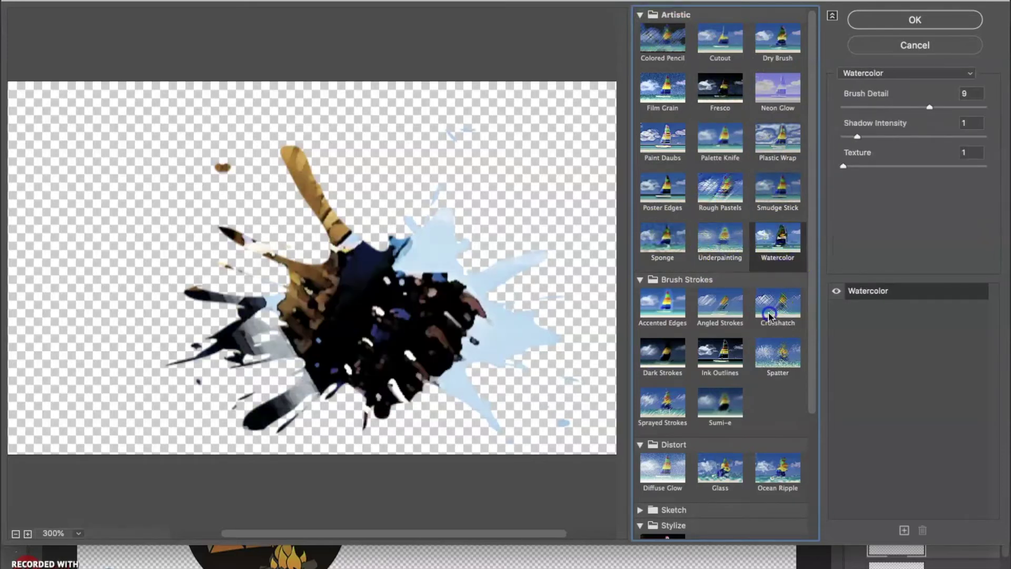
{"action": "left_click", "coordinate": [701, 410]}
{"action": "left_click", "coordinate": [647, 465]}
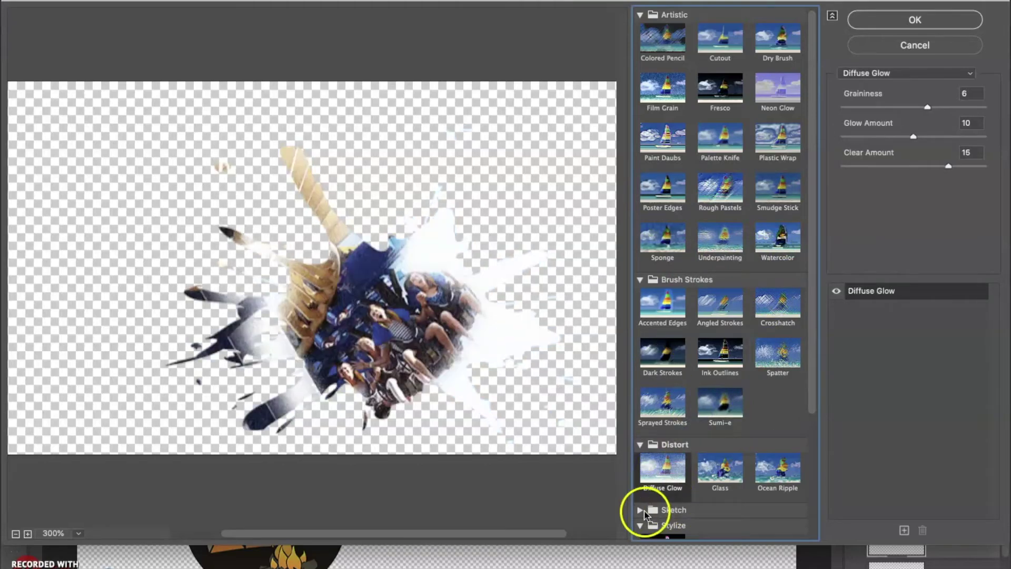
{"action": "scroll", "coordinate": [728, 483], "scroll_direction": "down", "scroll_amount": 3}
{"action": "left_click", "coordinate": [678, 466]}
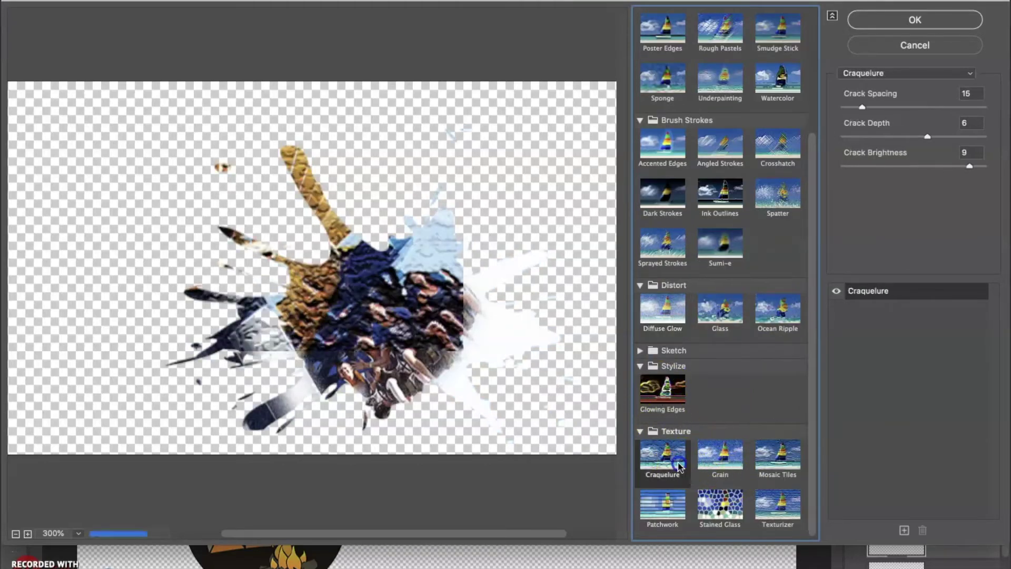
{"action": "left_click", "coordinate": [898, 46]}
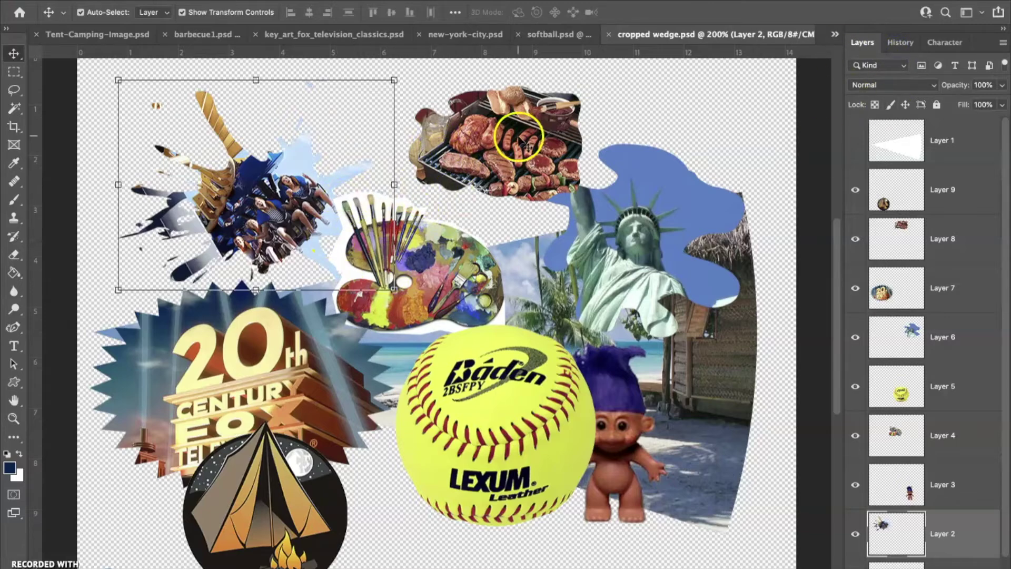
Step: Move the barbecue cutout to the lower corner of the wedge's wide end and rotate it about 66°
{"action": "left_click_drag", "start_coordinate": [520, 157], "coordinate": [697, 436]}
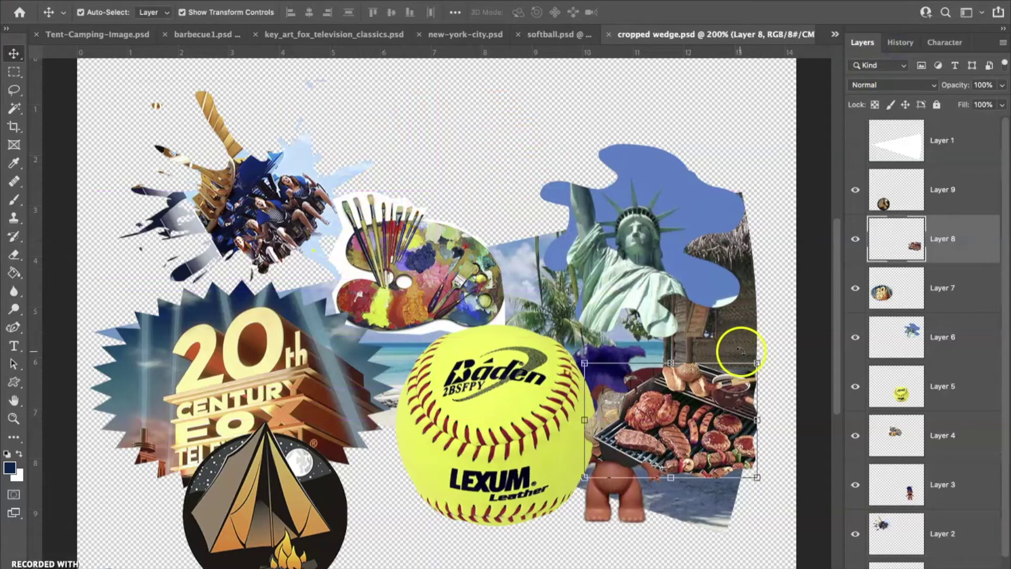
{"action": "left_click_drag", "start_coordinate": [766, 350], "coordinate": [787, 494]}
{"action": "left_click_drag", "start_coordinate": [702, 479], "coordinate": [718, 511]}
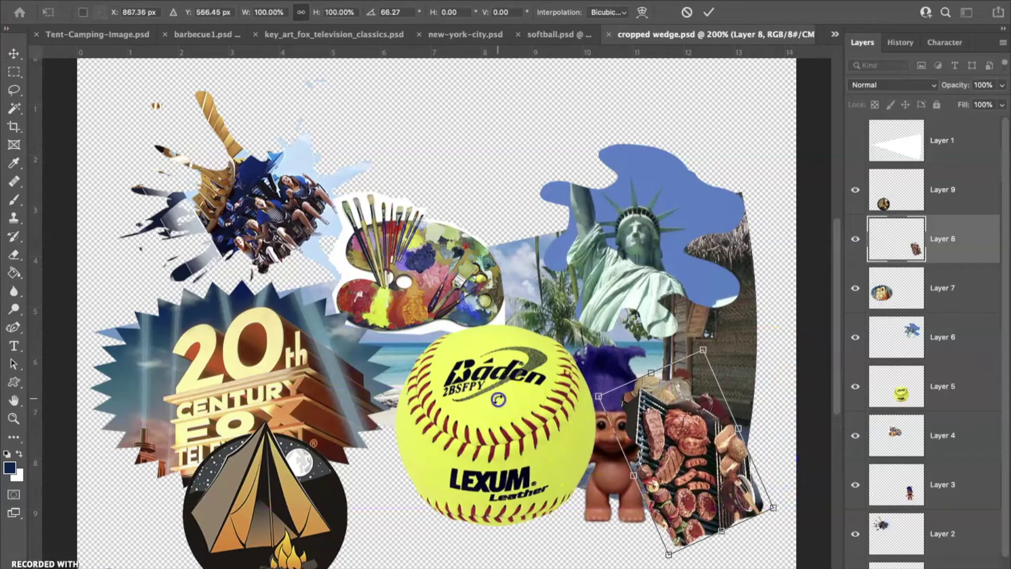
{"action": "left_click", "coordinate": [709, 16]}
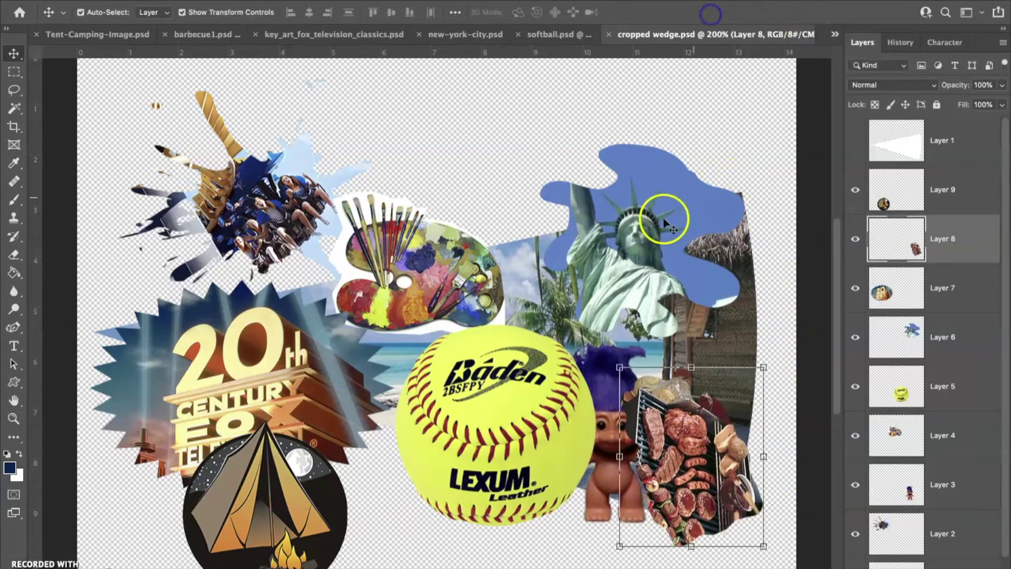
Step: Scale the Statue of Liberty cutout to 78.86%, rotate it about 122°, and place it at the upper corner of the wedge's wide end
{"action": "left_click", "coordinate": [695, 160]}
{"action": "left_click_drag", "start_coordinate": [781, 300], "coordinate": [684, 331]}
{"action": "left_click_drag", "start_coordinate": [778, 229], "coordinate": [721, 230]}
{"action": "left_click_drag", "start_coordinate": [642, 271], "coordinate": [697, 278]}
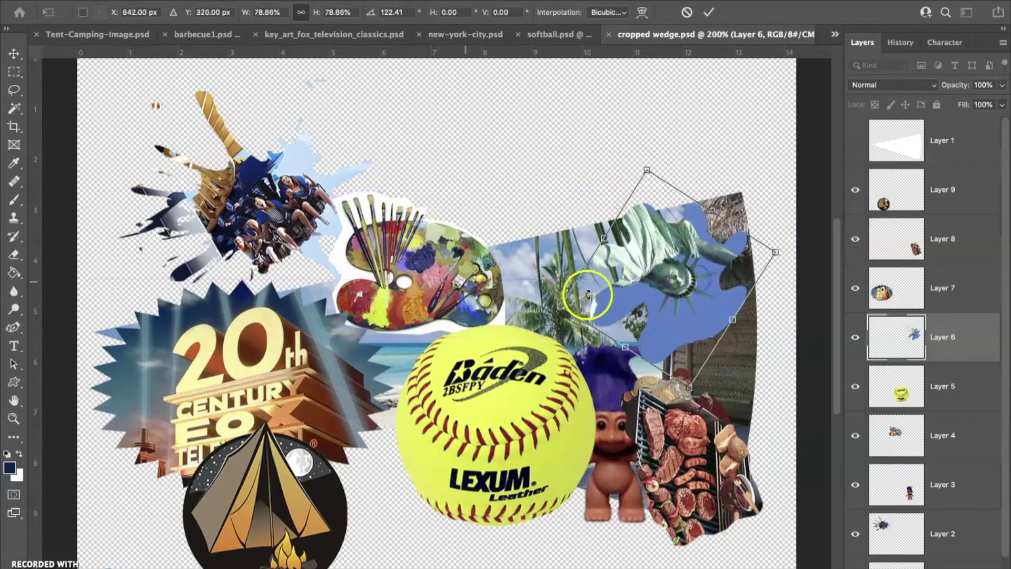
{"action": "left_click", "coordinate": [707, 18]}
Step: Scale the softball to 74.57% and shift it away from the troll doll toward the Fox cutout
{"action": "mouse_move", "coordinate": [585, 329]}
{"action": "left_mouse_down"}
{"action": "mouse_move", "coordinate": [616, 298]}
{"action": "mouse_move", "coordinate": [513, 382]}
{"action": "mouse_move", "coordinate": [519, 398]}
{"action": "mouse_move", "coordinate": [605, 330]}
{"action": "mouse_move", "coordinate": [574, 342]}
{"action": "left_mouse_up"}
{"action": "left_click_drag", "start_coordinate": [518, 405], "coordinate": [486, 408]}
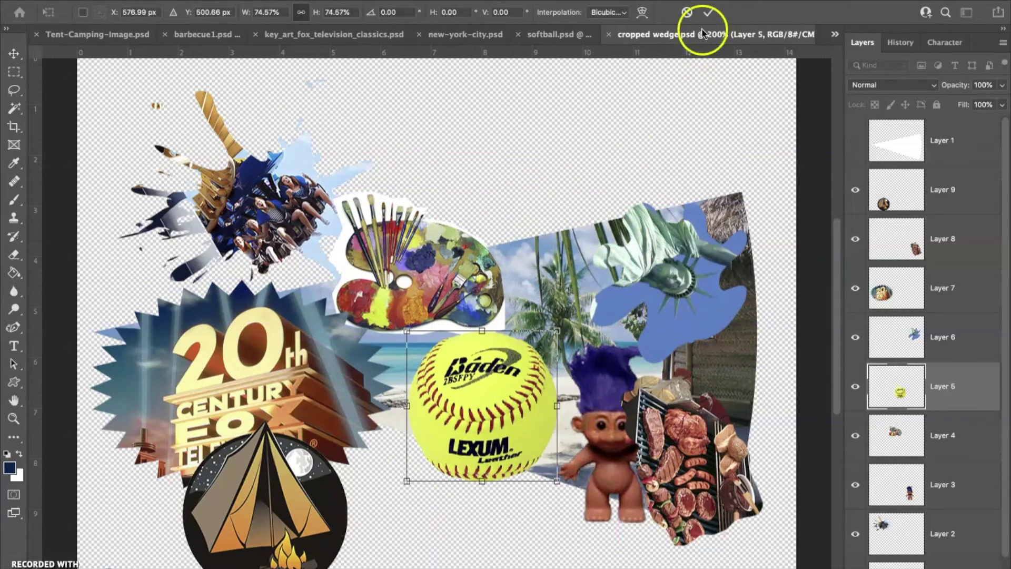
{"action": "left_click", "coordinate": [707, 13]}
Step: Rotate the paint palette about 122° at 101.09% scale and place it above the softball on the wedge's upper edge
{"action": "left_click_drag", "start_coordinate": [474, 280], "coordinate": [493, 305]}
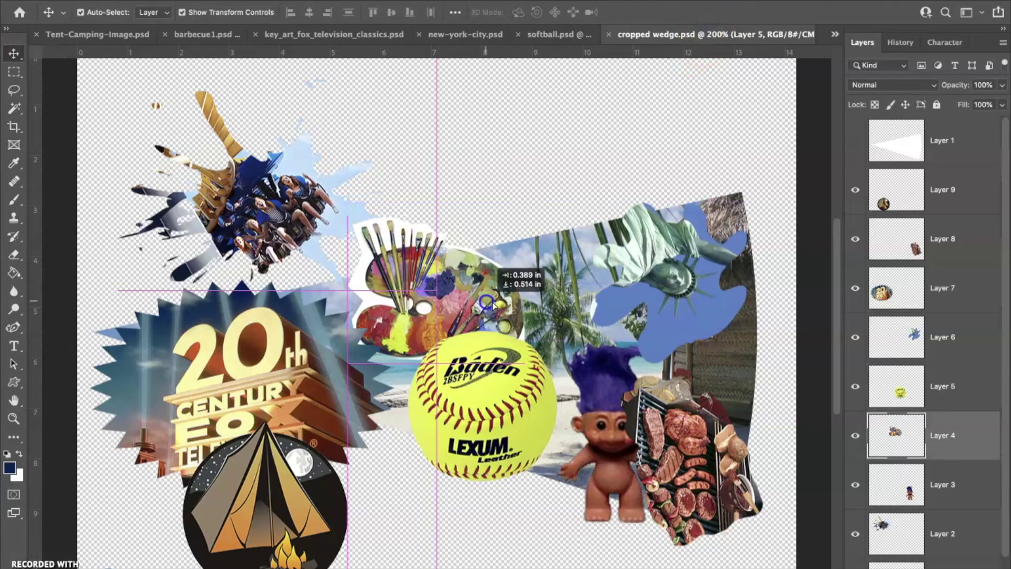
{"action": "key", "text": "ctrl+t"}
{"action": "left_click_drag", "start_coordinate": [520, 219], "coordinate": [440, 398]}
{"action": "mouse_move", "coordinate": [431, 307]}
{"action": "left_mouse_down"}
{"action": "mouse_move", "coordinate": [455, 300]}
{"action": "mouse_move", "coordinate": [433, 300]}
{"action": "left_mouse_up"}
{"action": "left_click_drag", "start_coordinate": [515, 261], "coordinate": [550, 263]}
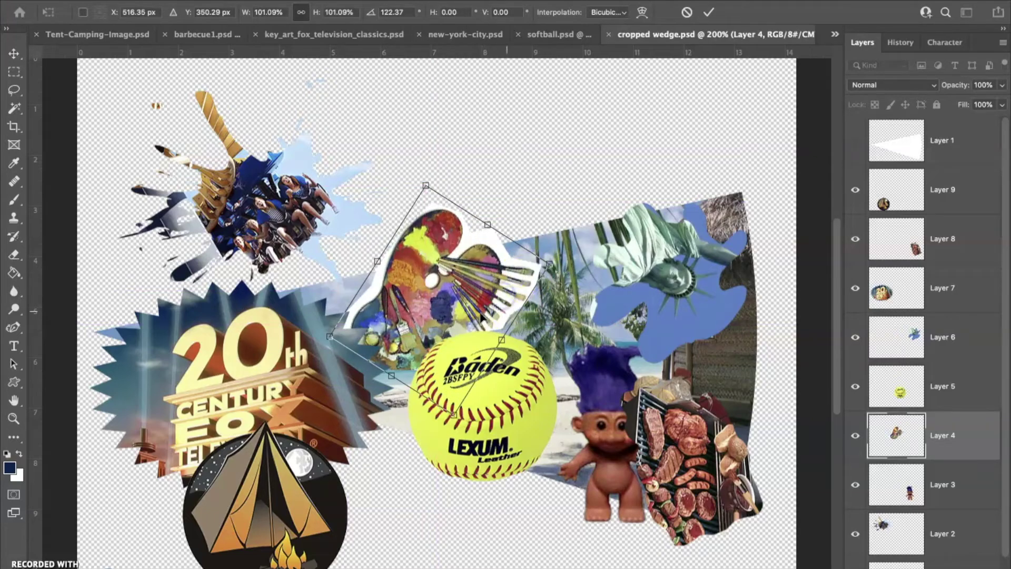
{"action": "key", "text": "Return"}
{"action": "left_click_drag", "start_coordinate": [468, 279], "coordinate": [484, 271]}
Step: Move the tent cutout between the Fox cutout and the softball, scaled to 98.78% and rotated about 47°
{"action": "left_click", "coordinate": [295, 221]}
{"action": "left_click", "coordinate": [281, 487]}
{"action": "left_click_drag", "start_coordinate": [281, 487], "coordinate": [385, 305]}
{"action": "mouse_move", "coordinate": [452, 244]}
{"action": "left_mouse_down"}
{"action": "mouse_move", "coordinate": [418, 280]}
{"action": "mouse_move", "coordinate": [465, 257]}
{"action": "left_mouse_up"}
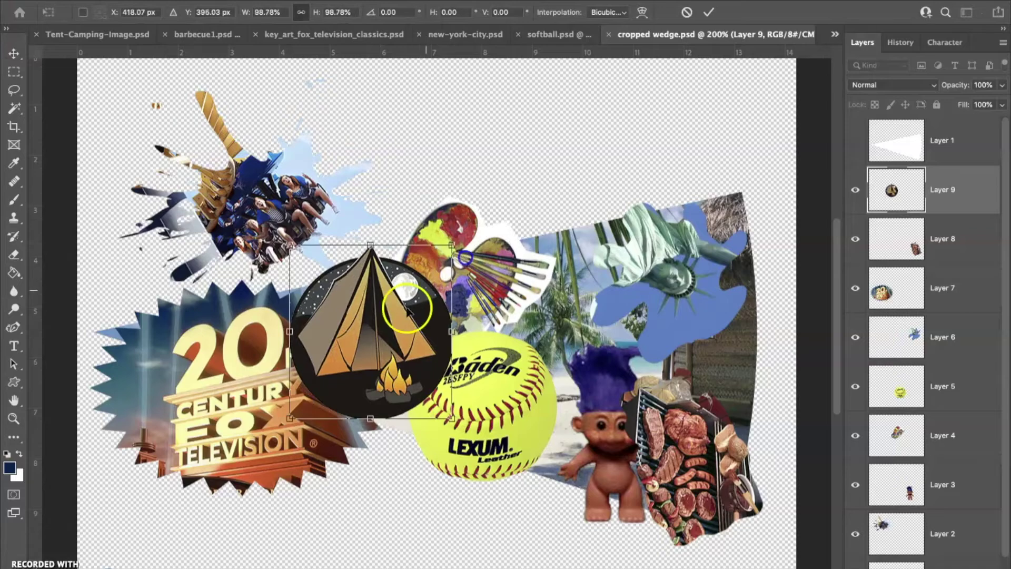
{"action": "left_click_drag", "start_coordinate": [470, 426], "coordinate": [380, 408]}
{"action": "left_click_drag", "start_coordinate": [510, 429], "coordinate": [542, 439]}
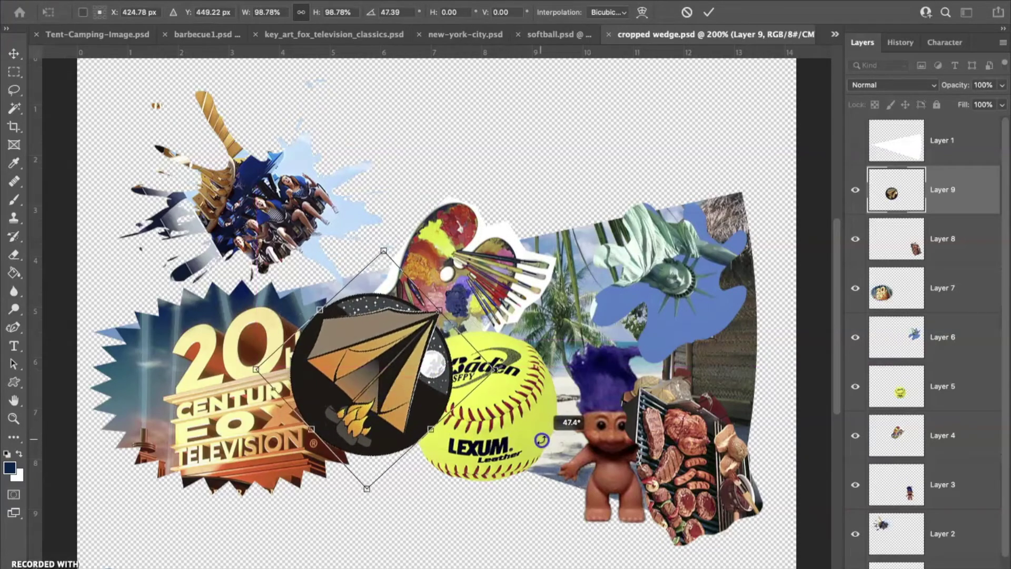
{"action": "left_click", "coordinate": [704, 14]}
Step: Move the softball next to the troll doll and reorder the softball and barbecue layers beneath the troll layer
{"action": "left_click_drag", "start_coordinate": [539, 392], "coordinate": [583, 408]}
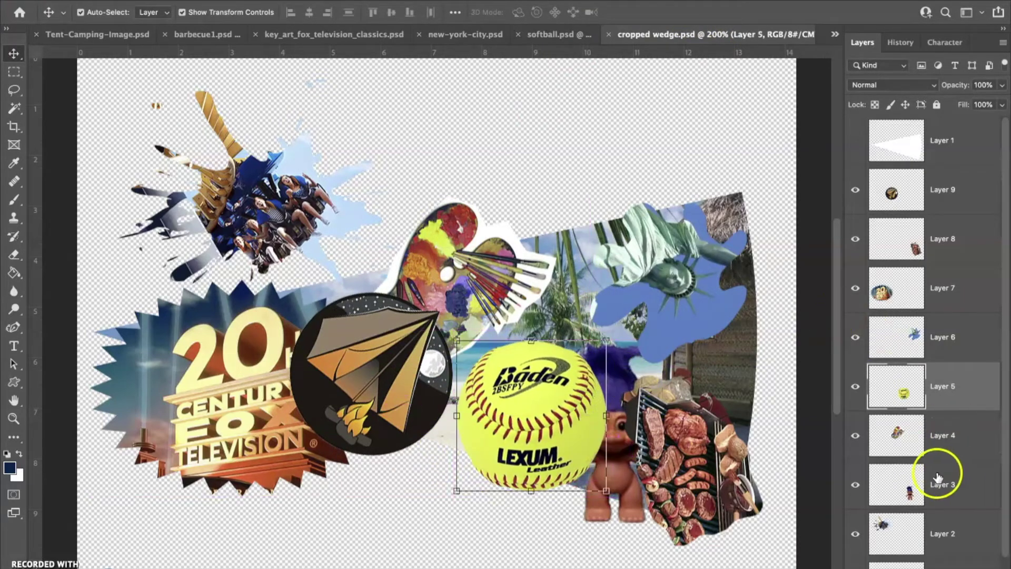
{"action": "left_click_drag", "start_coordinate": [936, 394], "coordinate": [954, 505]}
{"action": "left_click", "coordinate": [691, 476]}
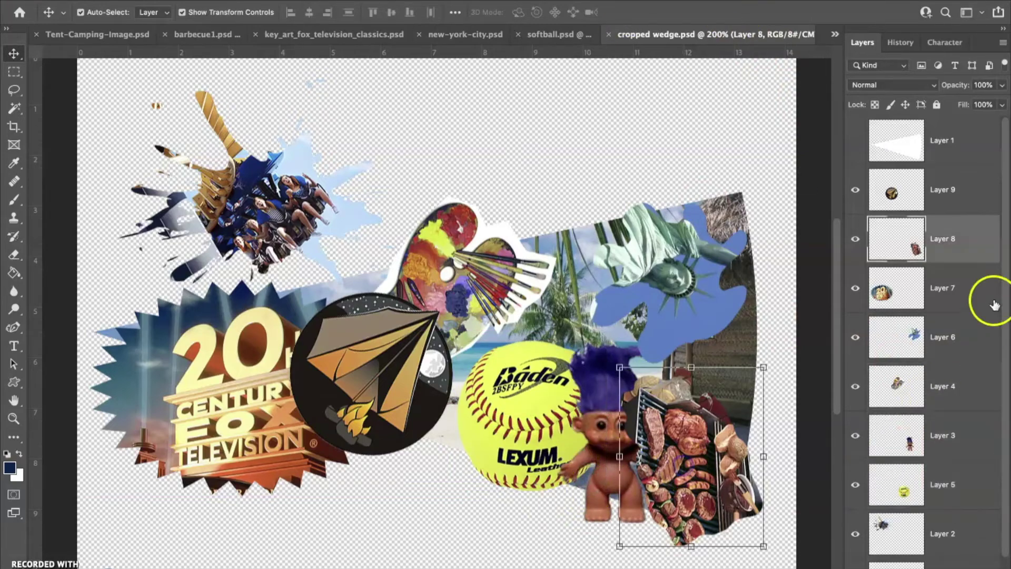
{"action": "left_click_drag", "start_coordinate": [946, 241], "coordinate": [950, 456]}
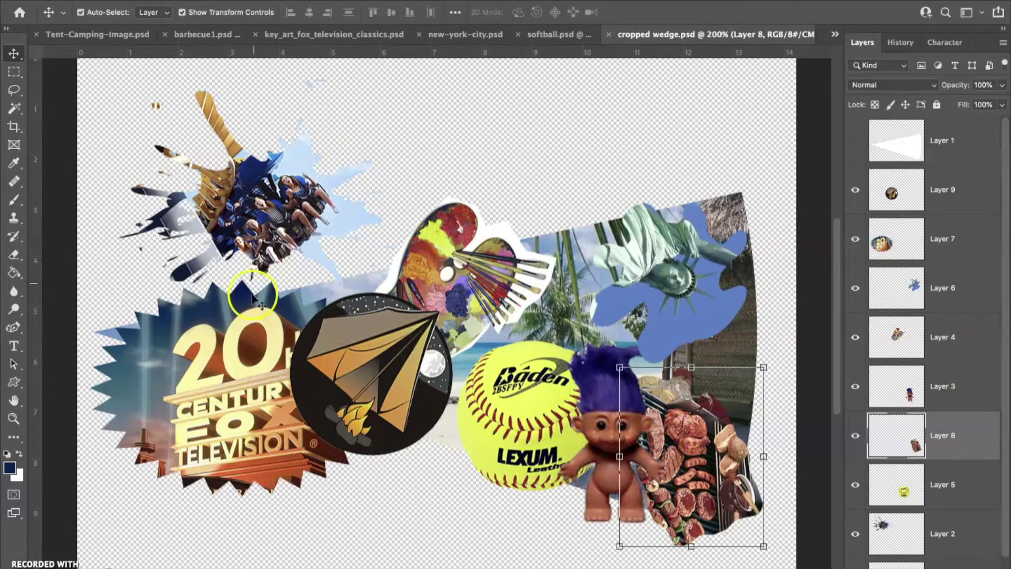
Step: Shift the roller coaster splash beside the palette and move the tent to the wedge's wide edge, scaled to 73.28%
{"action": "left_click_drag", "start_coordinate": [271, 184], "coordinate": [366, 234]}
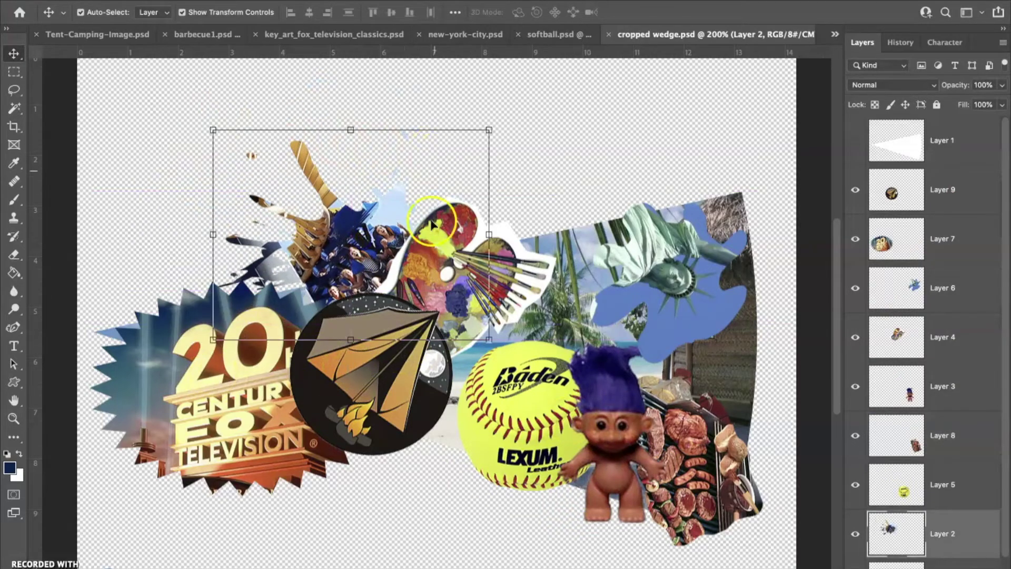
{"action": "left_click", "coordinate": [408, 384]}
{"action": "left_click_drag", "start_coordinate": [408, 385], "coordinate": [451, 417]}
{"action": "left_click_drag", "start_coordinate": [495, 324], "coordinate": [469, 352]}
{"action": "left_click_drag", "start_coordinate": [419, 413], "coordinate": [747, 343]}
{"action": "left_click_drag", "start_coordinate": [795, 281], "coordinate": [779, 301]}
{"action": "left_click_drag", "start_coordinate": [749, 358], "coordinate": [748, 337]}
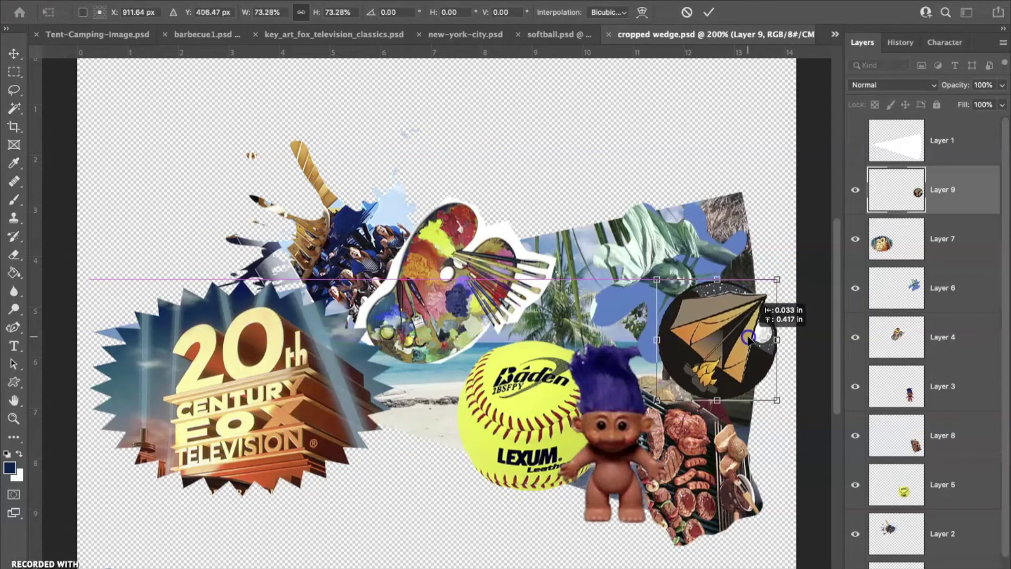
{"action": "key", "text": "Return"}
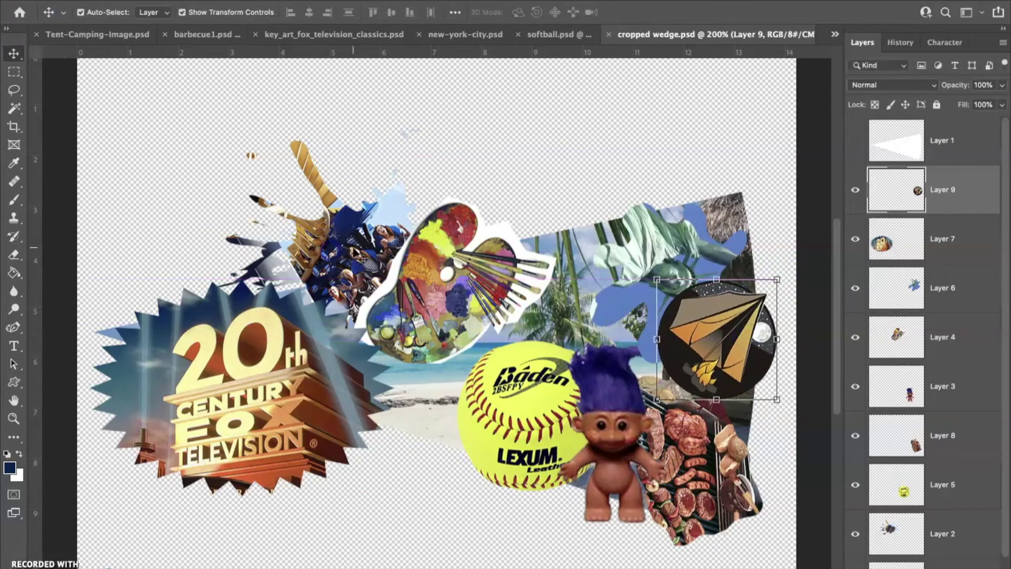
Step: Rotate the roller coaster splash to about -152°, place it below the palette, and move its layer directly under Layer 1
{"action": "left_click_drag", "start_coordinate": [363, 218], "coordinate": [393, 212]}
{"action": "left_click_drag", "start_coordinate": [524, 111], "coordinate": [144, 271]}
{"action": "left_click_drag", "start_coordinate": [389, 207], "coordinate": [398, 362]}
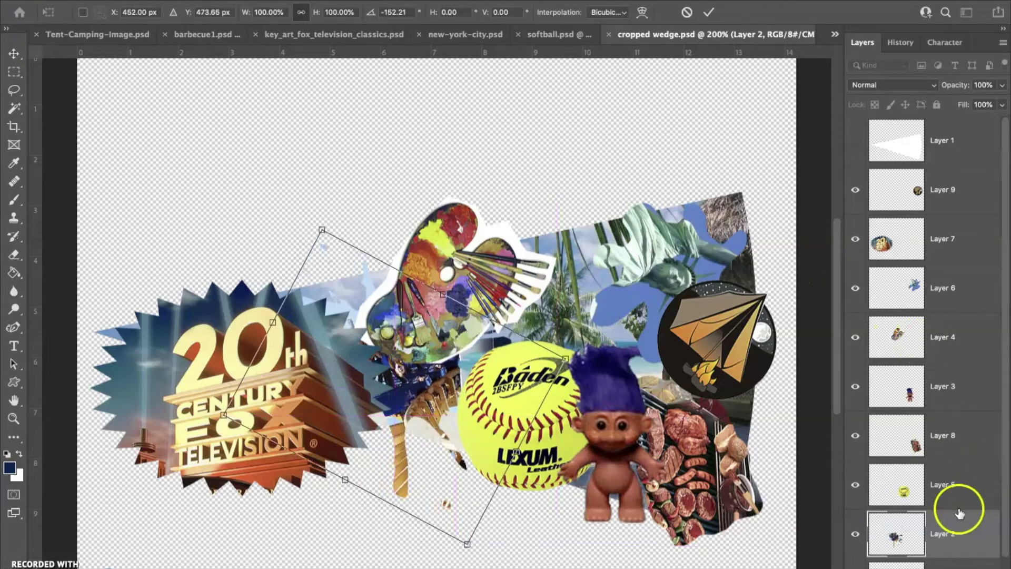
{"action": "scroll", "coordinate": [941, 523], "scroll_direction": "down", "scroll_amount": 1}
{"action": "left_click_drag", "start_coordinate": [941, 523], "coordinate": [915, 177]}
{"action": "left_click_drag", "start_coordinate": [378, 390], "coordinate": [381, 388]}
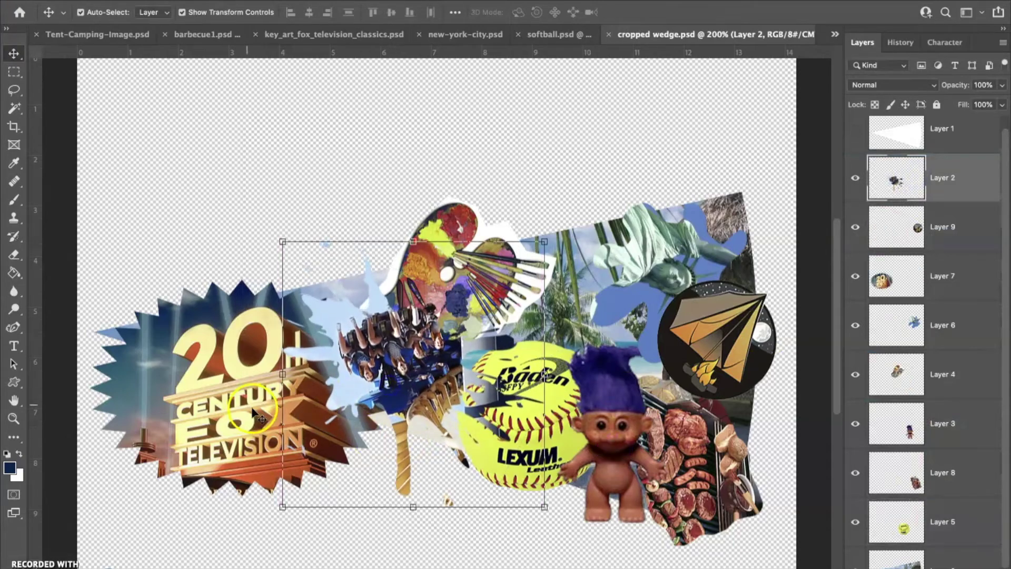
Step: Shrink the Fox cutout, rotate it clockwise, and place it above the narrow part of the beach wedge beside the palette
{"action": "left_click", "coordinate": [236, 404]}
{"action": "left_click_drag", "start_coordinate": [84, 279], "coordinate": [235, 388]}
{"action": "left_click_drag", "start_coordinate": [310, 437], "coordinate": [183, 342]}
{"action": "left_click_drag", "start_coordinate": [270, 273], "coordinate": [350, 341]}
{"action": "double_click", "coordinate": [285, 342]}
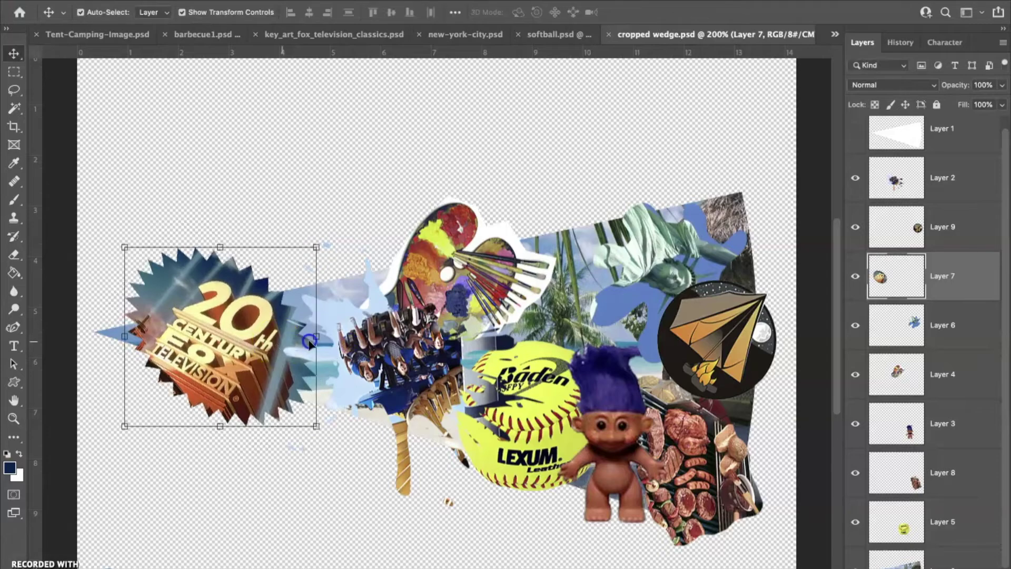
{"action": "left_click_drag", "start_coordinate": [244, 336], "coordinate": [349, 227]}
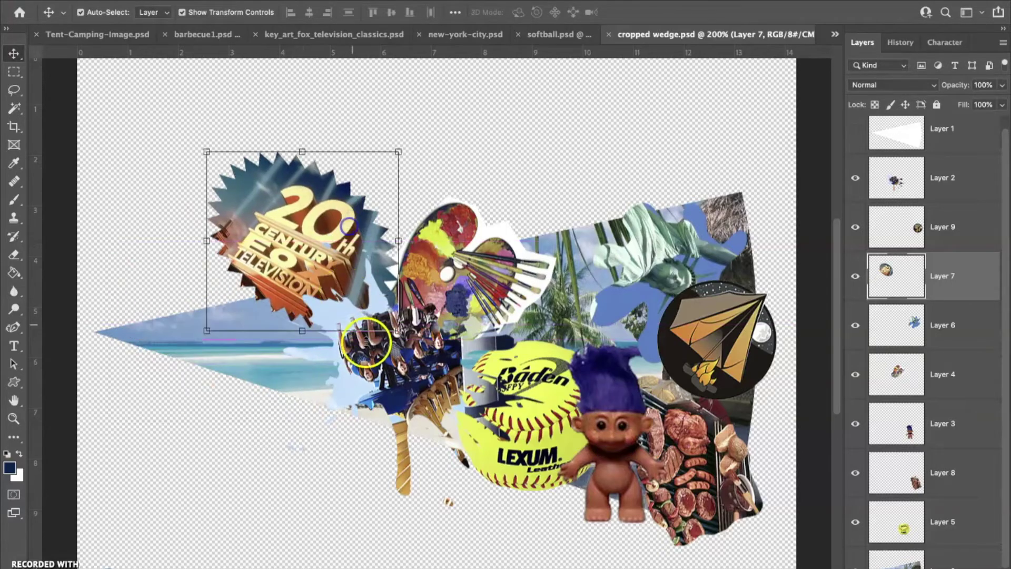
Step: Scale the roller coaster splash to 55.18%, rotate it slightly, and fit it into the wedge's narrow tip
{"action": "left_click_drag", "start_coordinate": [363, 369], "coordinate": [165, 352]}
{"action": "left_click_drag", "start_coordinate": [343, 492], "coordinate": [222, 372]}
{"action": "left_click_drag", "start_coordinate": [159, 309], "coordinate": [202, 342]}
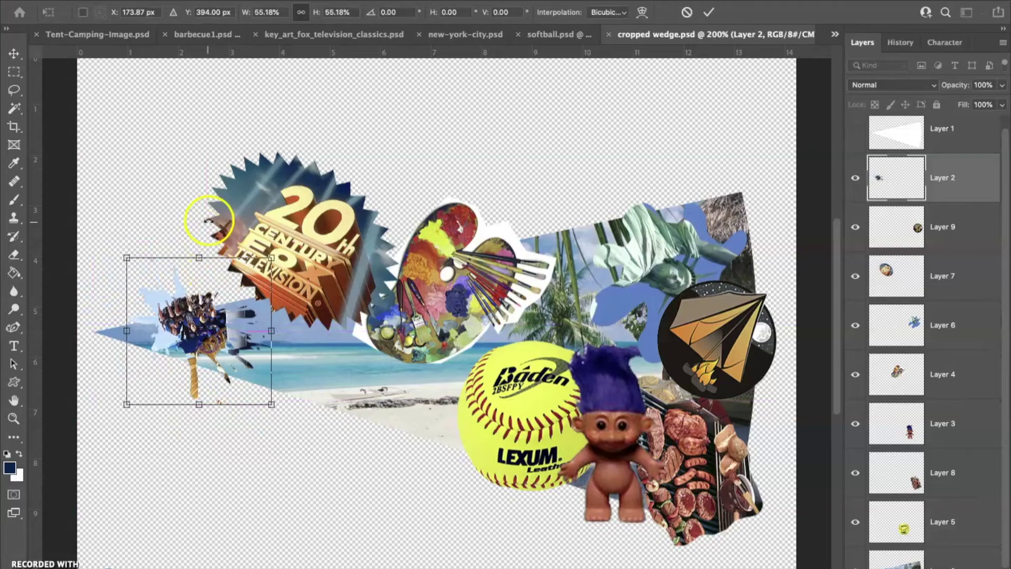
{"action": "left_click_drag", "start_coordinate": [194, 234], "coordinate": [156, 233]}
{"action": "left_click_drag", "start_coordinate": [179, 322], "coordinate": [168, 331]}
{"action": "mouse_move", "coordinate": [274, 264]}
{"action": "left_mouse_down"}
{"action": "mouse_move", "coordinate": [293, 350]}
{"action": "mouse_move", "coordinate": [281, 269]}
{"action": "left_mouse_up"}
{"action": "left_click", "coordinate": [708, 13]}
Step: Move the Fox cutout onto the wedge behind the roller coaster and shift the palette, softball and troll doll toward the narrow tip
{"action": "left_click_drag", "start_coordinate": [340, 237], "coordinate": [332, 343]}
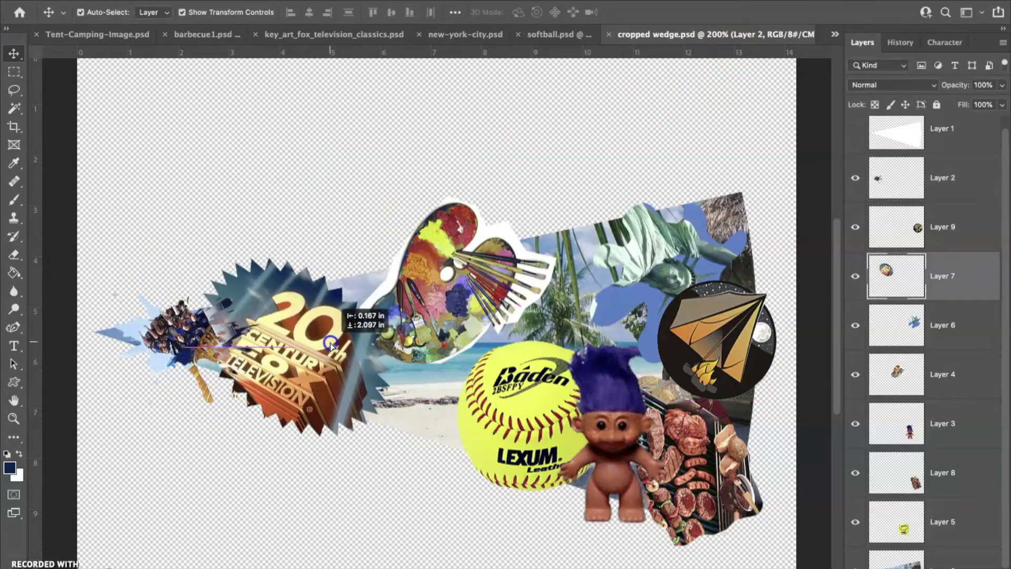
{"action": "left_click_drag", "start_coordinate": [421, 295], "coordinate": [393, 299]}
{"action": "mouse_move", "coordinate": [508, 421]}
{"action": "left_mouse_down"}
{"action": "mouse_move", "coordinate": [430, 421]}
{"action": "mouse_move", "coordinate": [432, 410]}
{"action": "left_mouse_up"}
{"action": "left_click_drag", "start_coordinate": [611, 446], "coordinate": [591, 443]}
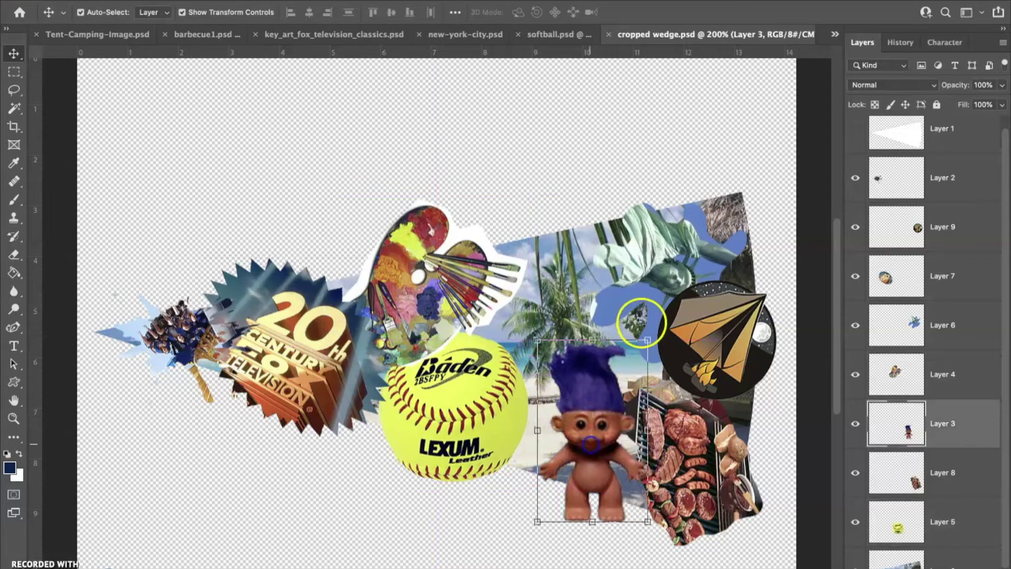
Step: Rotate the troll doll to about 146° so it lies head-down between the softball and the barbecue grill
{"action": "left_click_drag", "start_coordinate": [613, 326], "coordinate": [542, 274]}
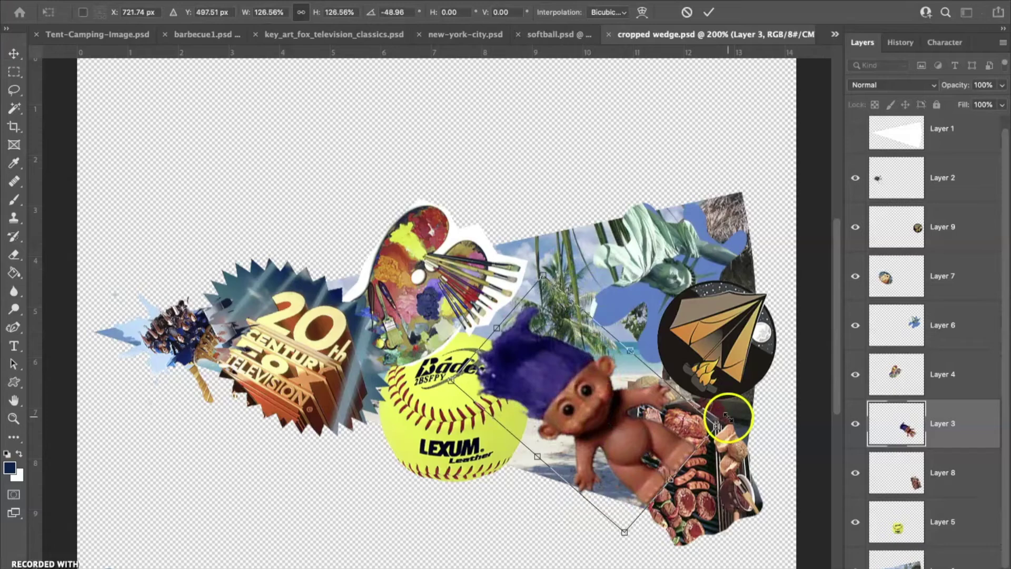
{"action": "left_click_drag", "start_coordinate": [732, 438], "coordinate": [513, 368]}
{"action": "left_click_drag", "start_coordinate": [599, 440], "coordinate": [586, 435]}
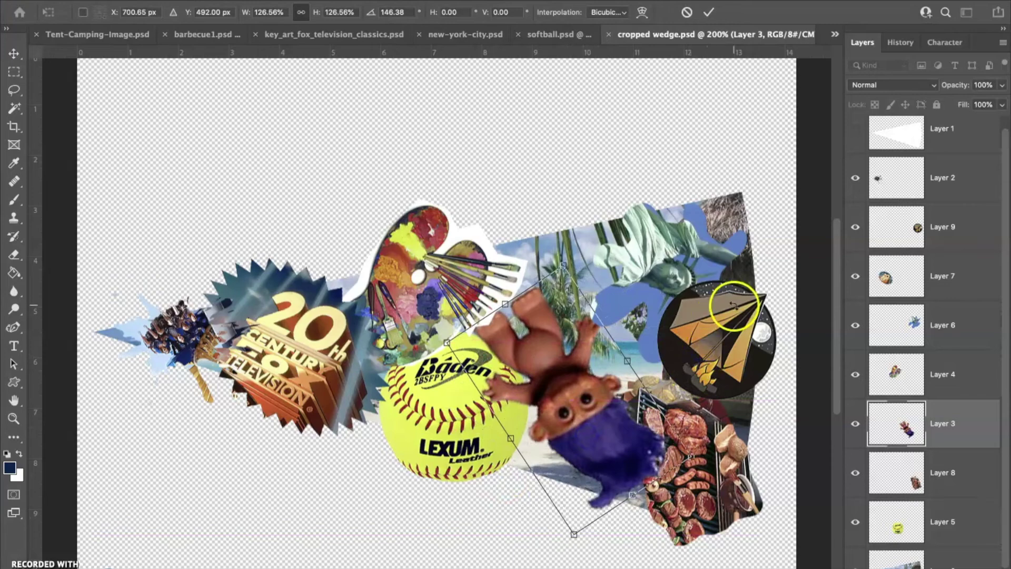
{"action": "left_click", "coordinate": [709, 11]}
Step: Scale the camping tent circle to 114.43% and place it above the barbecue at the wedge's wide end
{"action": "left_click_drag", "start_coordinate": [702, 293], "coordinate": [683, 296]}
{"action": "left_click_drag", "start_coordinate": [631, 276], "coordinate": [613, 258]}
{"action": "left_click_drag", "start_coordinate": [689, 311], "coordinate": [708, 348]}
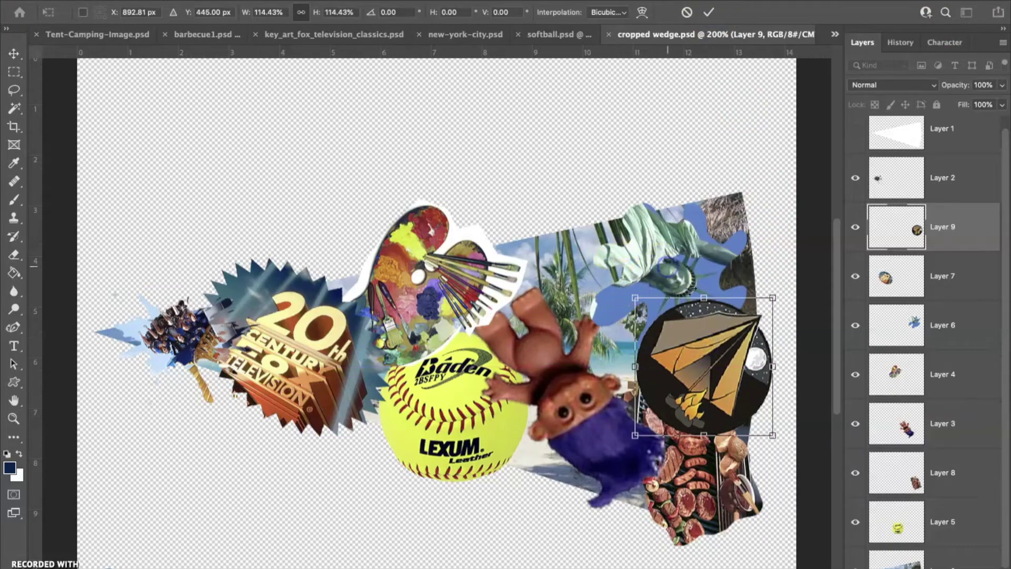
{"action": "left_click", "coordinate": [706, 13]}
Step: Scale the Statue of Liberty cutout to 126.43%, shift it toward the palette, and nudge the tent circle up slightly
{"action": "left_click_drag", "start_coordinate": [677, 260], "coordinate": [641, 244]}
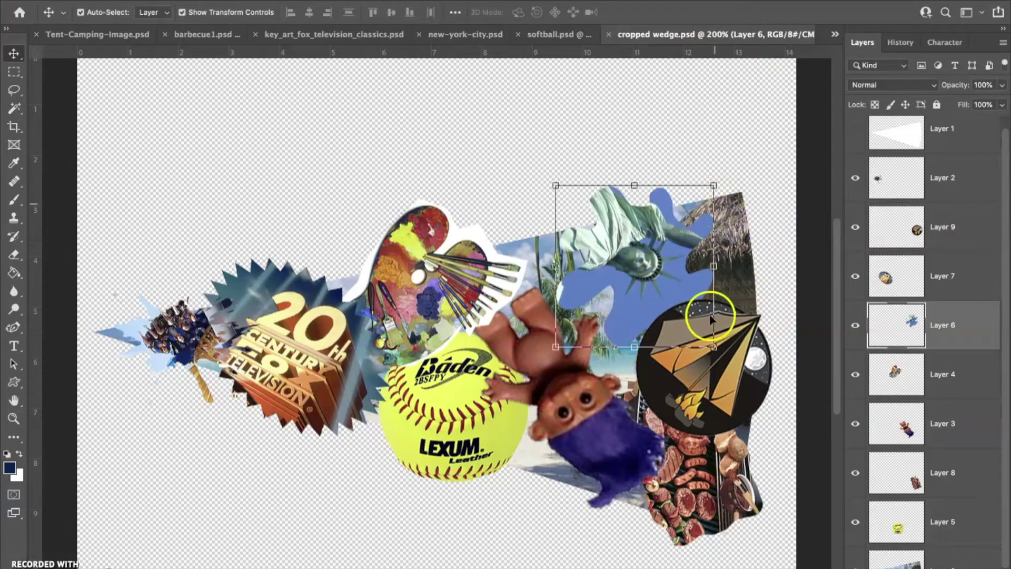
{"action": "left_click_drag", "start_coordinate": [714, 348], "coordinate": [755, 389]}
{"action": "left_click_drag", "start_coordinate": [690, 268], "coordinate": [651, 272]}
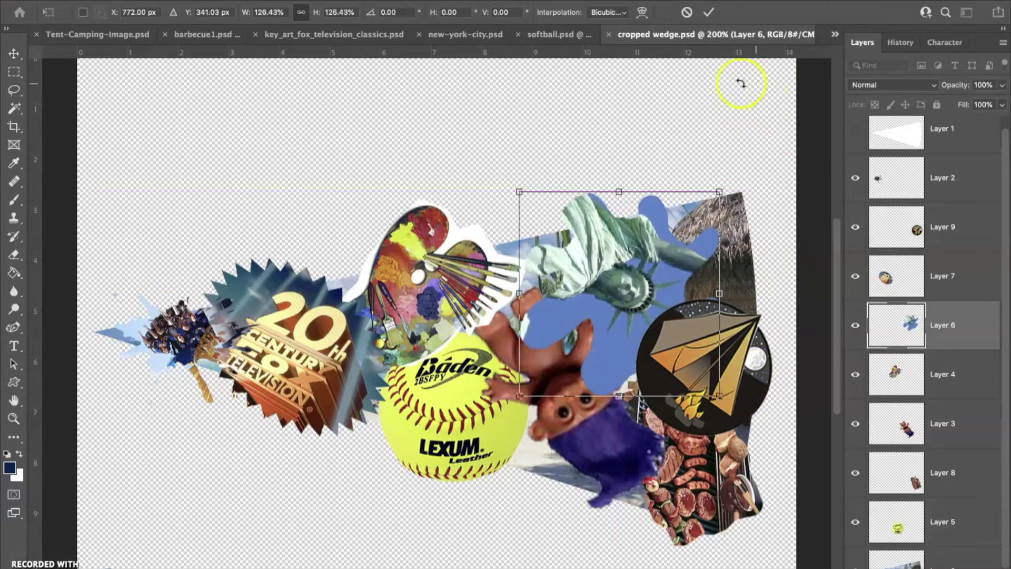
{"action": "left_click", "coordinate": [714, 19]}
{"action": "left_click_drag", "start_coordinate": [757, 354], "coordinate": [757, 345]}
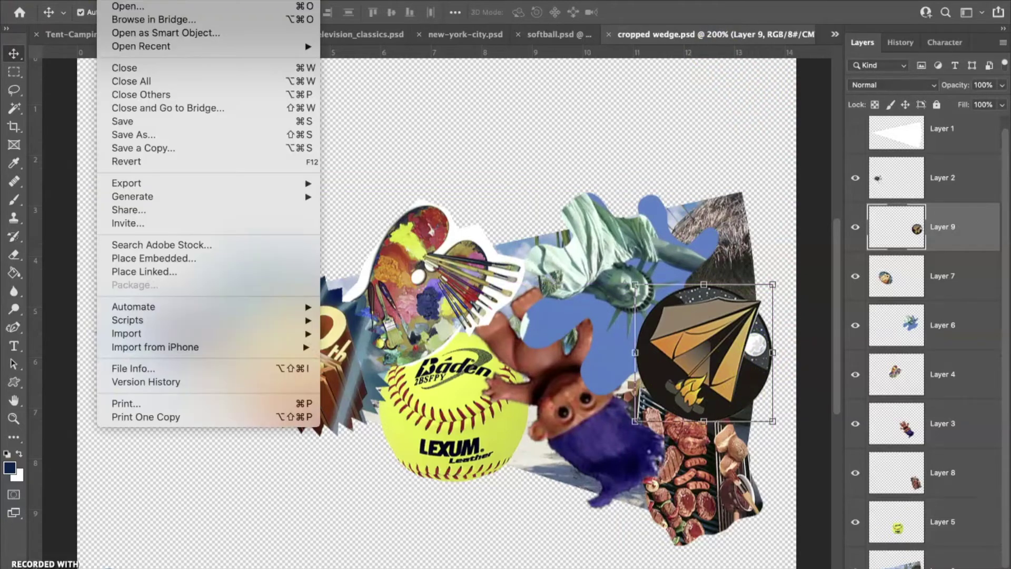
Step: Save the collage as filled wedge.psd in the mandala folder in Photoshop format with Maximize Compatibility
{"action": "left_click", "coordinate": [140, 134]}
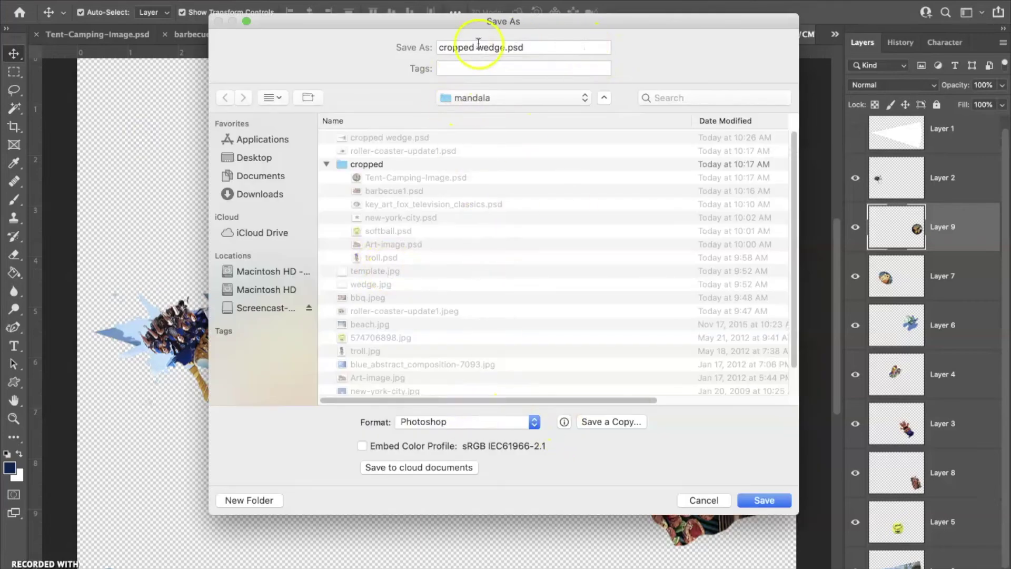
{"action": "double_click", "coordinate": [477, 47]}
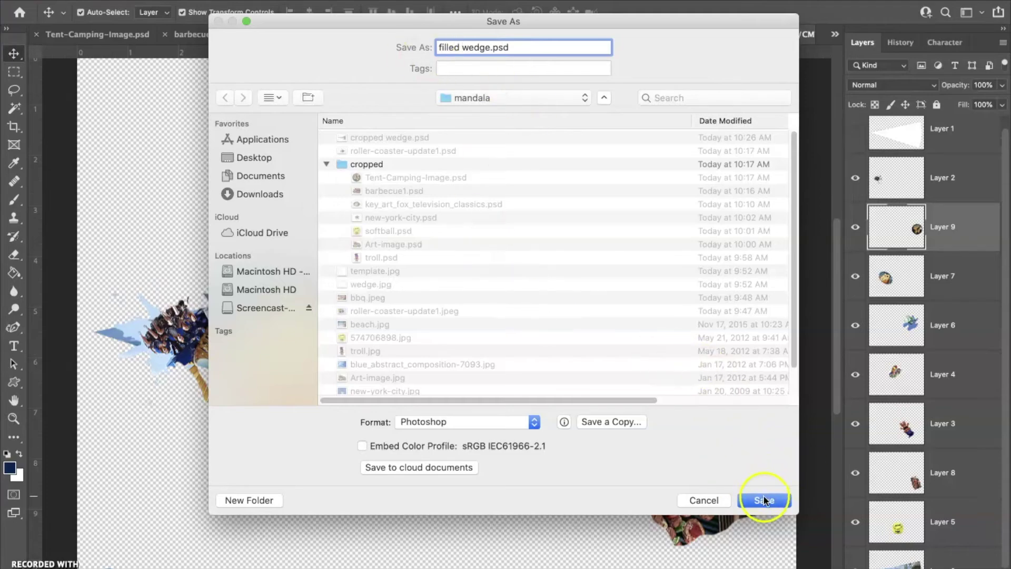
{"action": "left_click", "coordinate": [764, 501]}
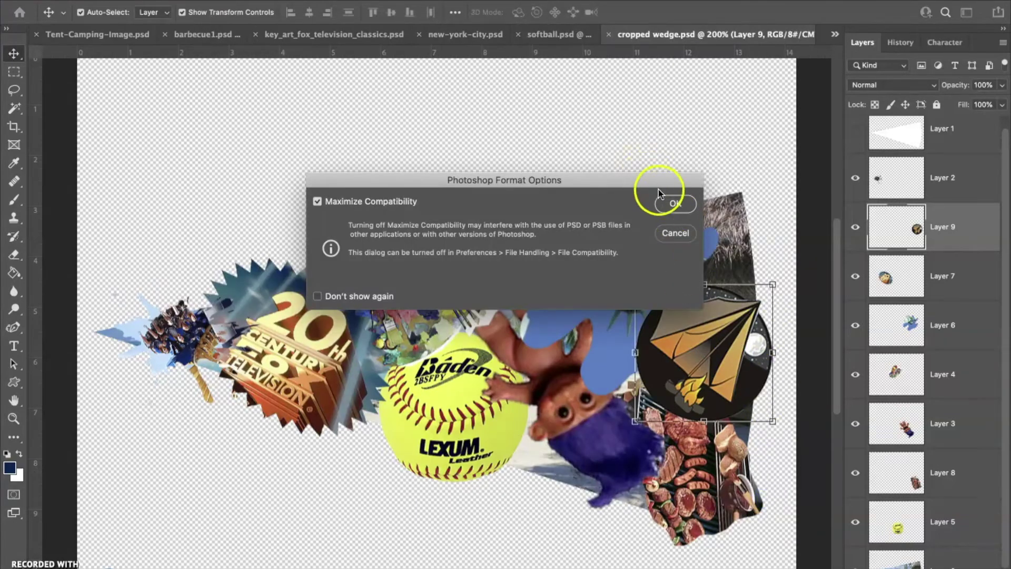
{"action": "left_click", "coordinate": [672, 205]}
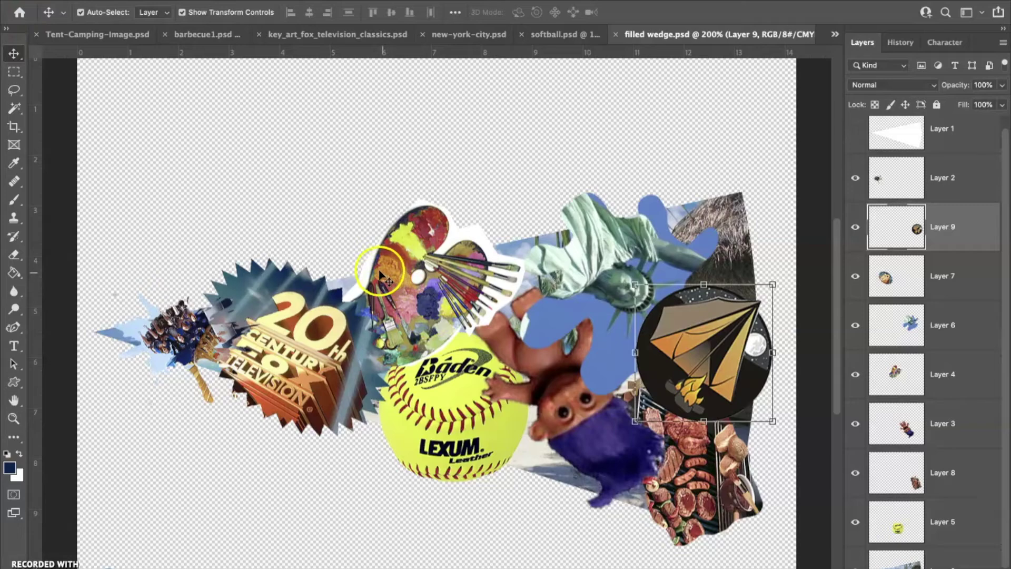
Step: Nudge the troll doll toward the softball, and select the transparent area around the Layer 0 wedge with the Magic Wand
{"action": "mouse_move", "coordinate": [530, 395]}
{"action": "left_mouse_down"}
{"action": "mouse_move", "coordinate": [548, 406]}
{"action": "mouse_move", "coordinate": [524, 395]}
{"action": "left_mouse_up"}
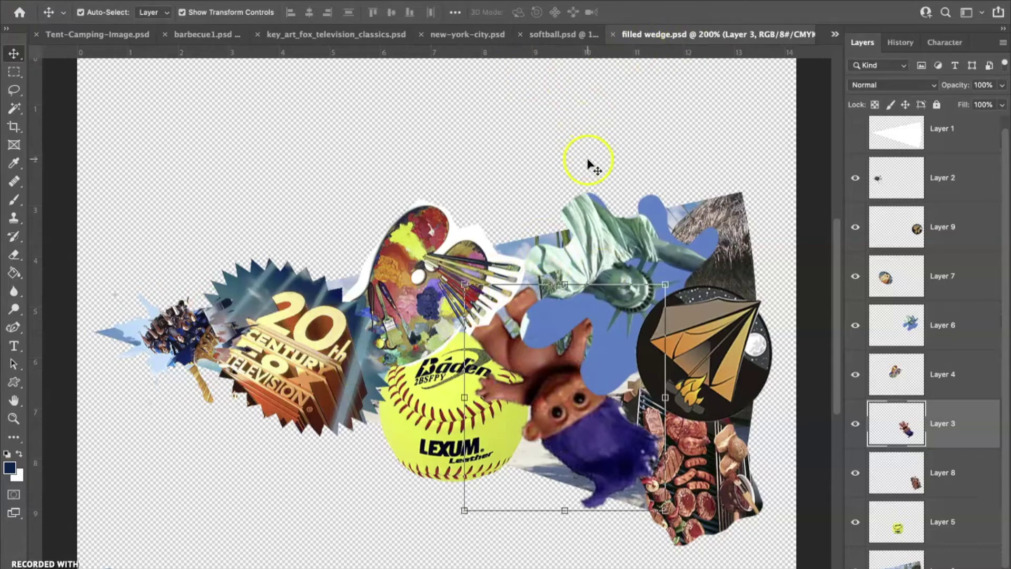
{"action": "scroll", "coordinate": [1003, 324], "scroll_direction": "down", "scroll_amount": 1}
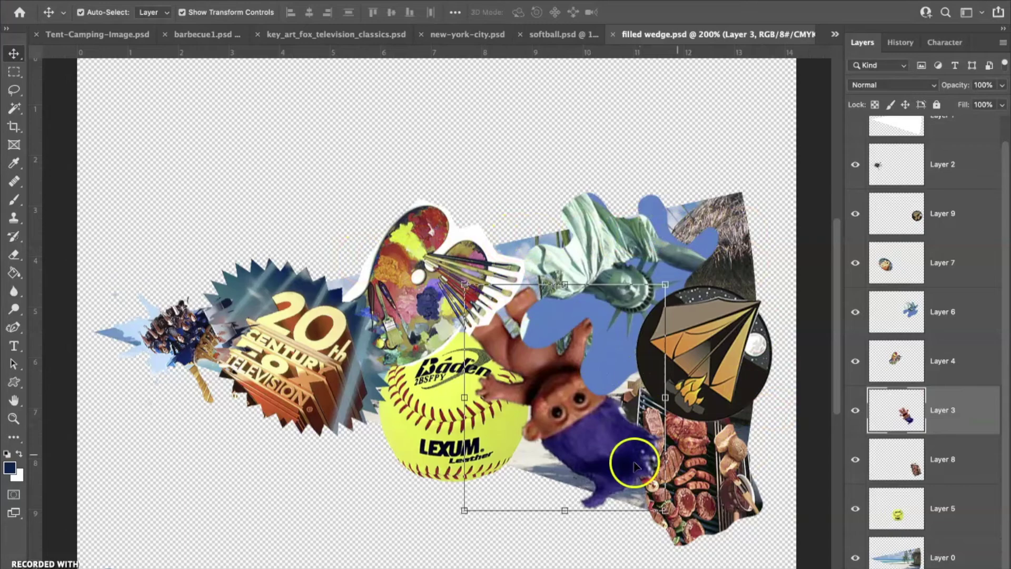
{"action": "left_click", "coordinate": [916, 563]}
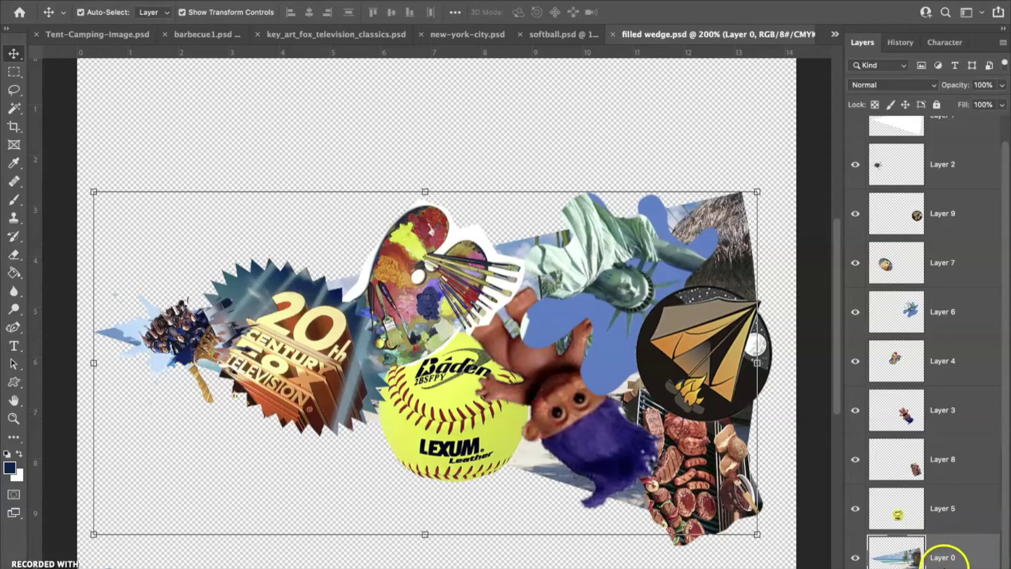
{"action": "left_click", "coordinate": [13, 108]}
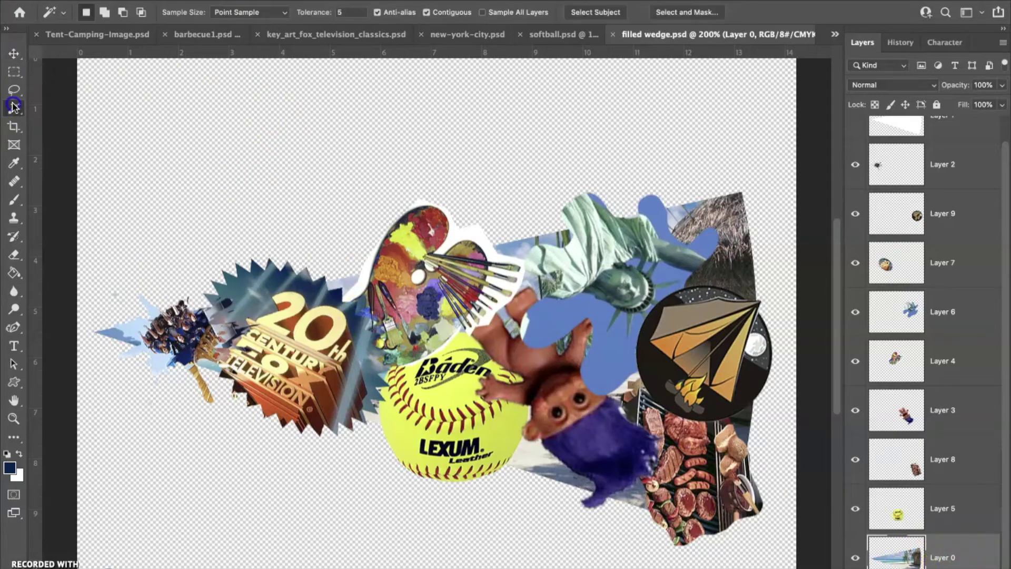
{"action": "left_click", "coordinate": [429, 132]}
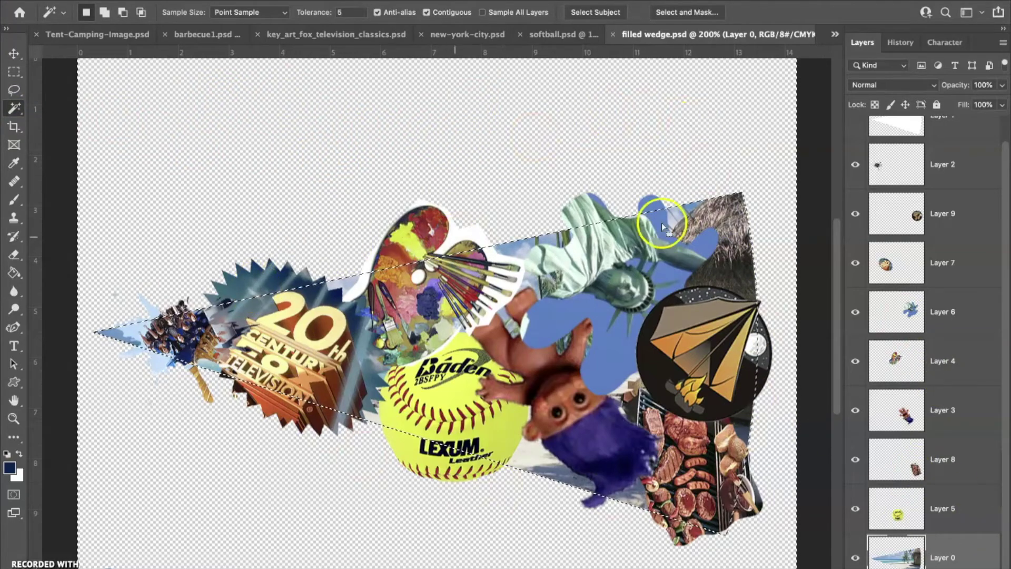
Step: Delete the parts outside the wedge from Layers 5, 8, 3, 4, 6, 7, 9 and 2 using the active selection
{"action": "left_click", "coordinate": [961, 518]}
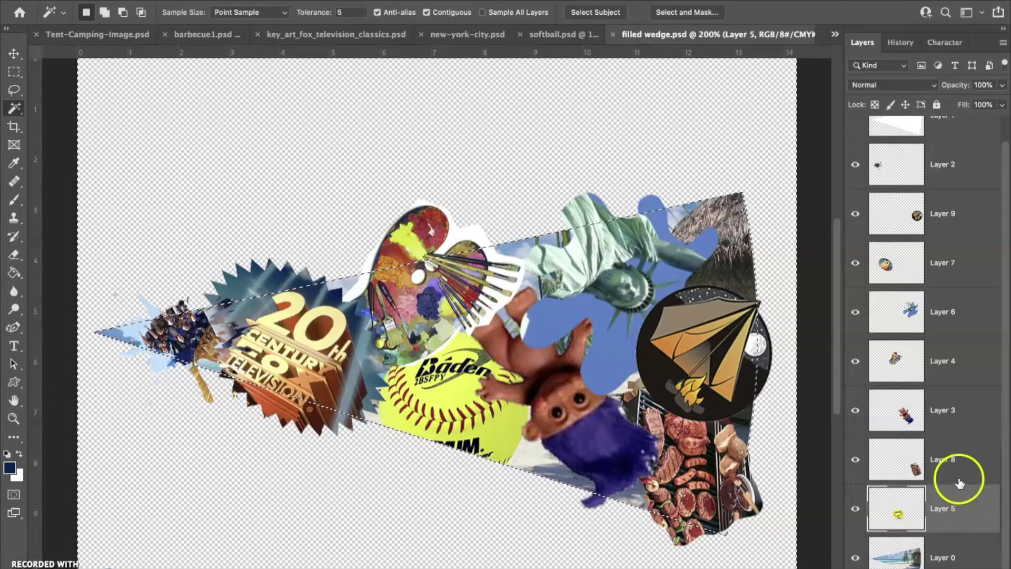
{"action": "left_click", "coordinate": [956, 459]}
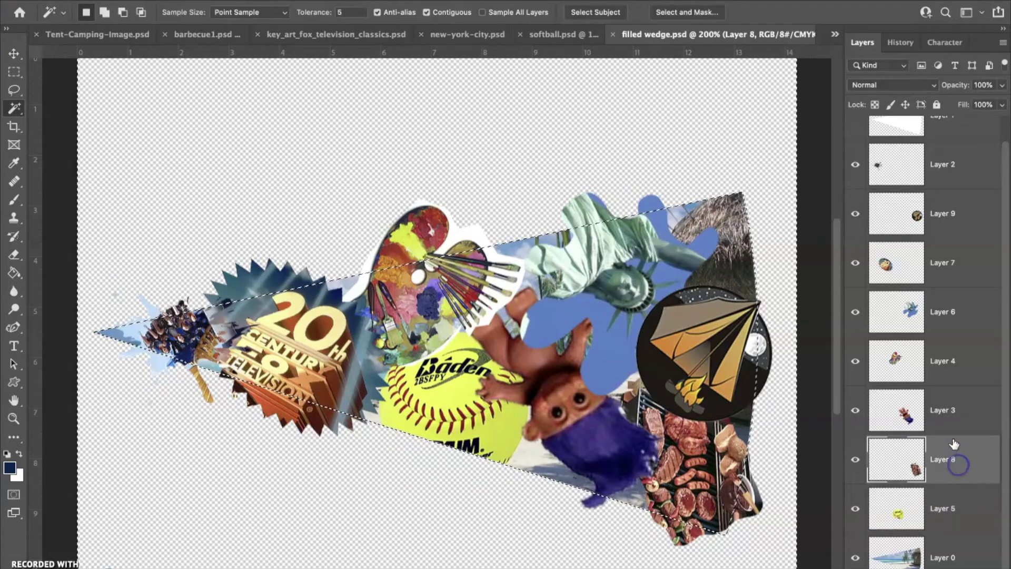
{"action": "left_click", "coordinate": [954, 403]}
{"action": "left_click", "coordinate": [959, 372]}
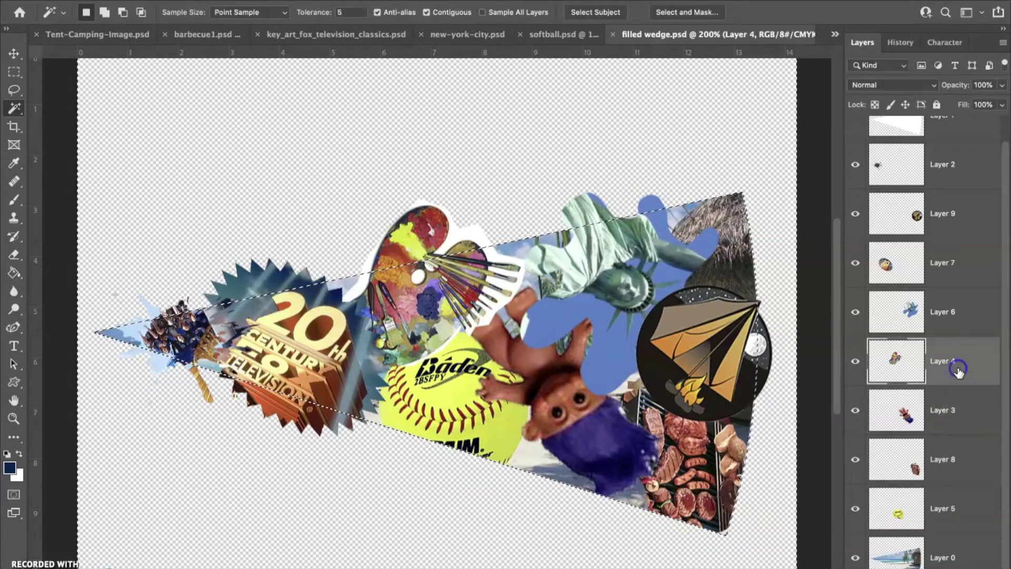
{"action": "key", "text": "Delete"}
{"action": "left_click", "coordinate": [970, 322]}
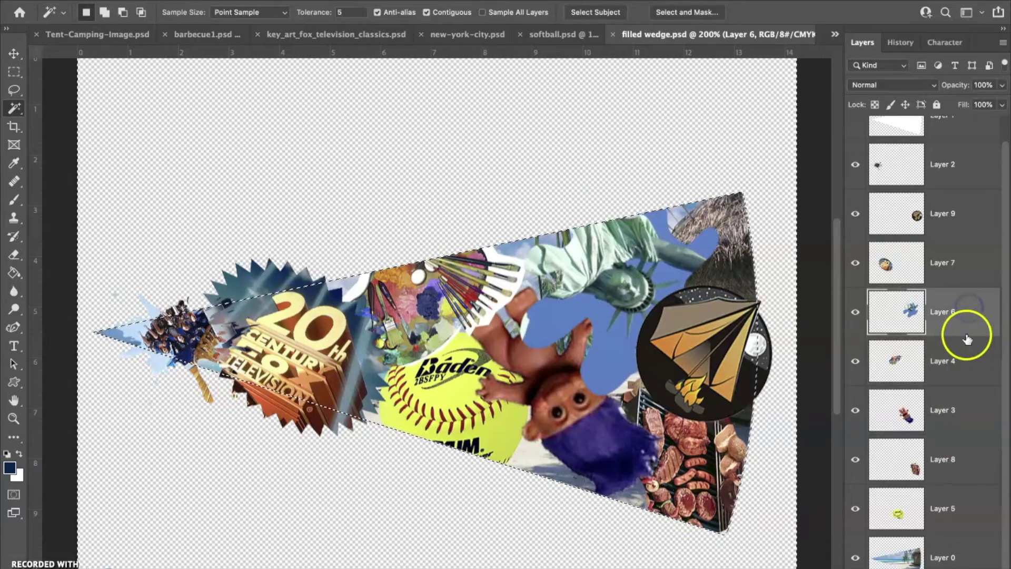
{"action": "left_click", "coordinate": [959, 268]}
{"action": "left_click", "coordinate": [952, 219]}
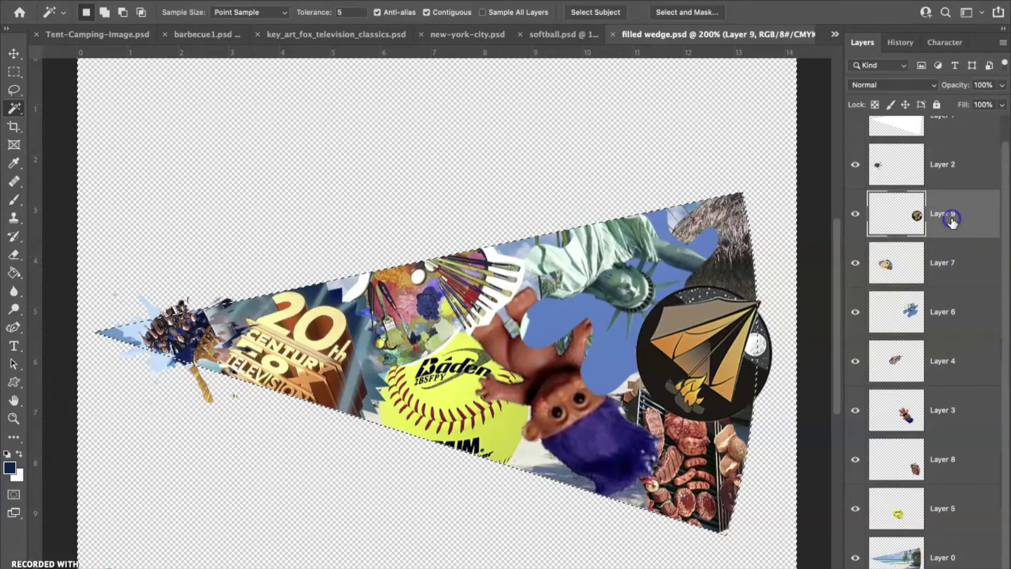
{"action": "left_click", "coordinate": [945, 164]}
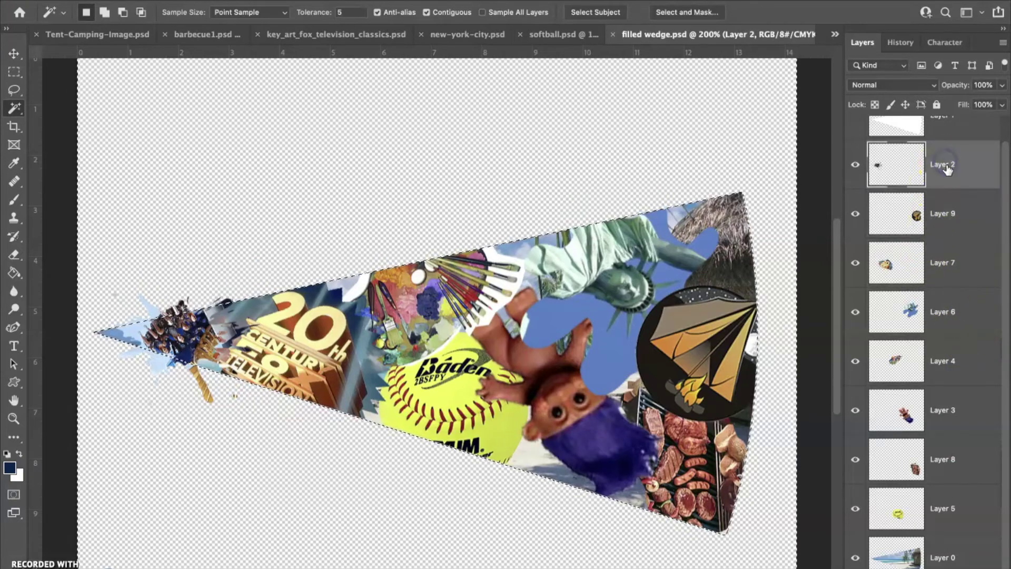
Step: Delete the hidden white wedge template on Layer 1 and clear the selection
{"action": "scroll", "coordinate": [991, 358], "scroll_direction": "up", "scroll_amount": 2}
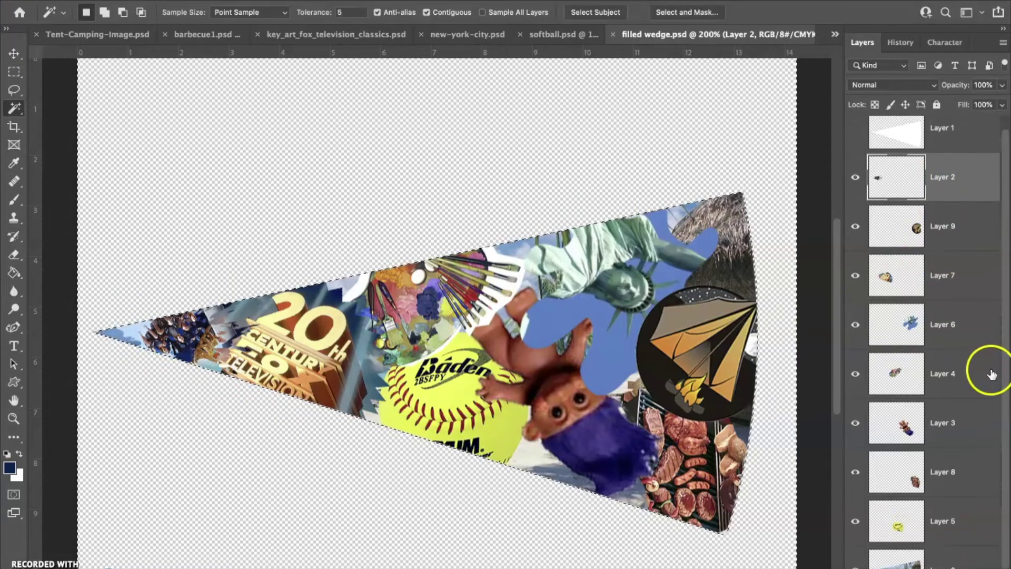
{"action": "left_click_drag", "start_coordinate": [958, 138], "coordinate": [1003, 568]}
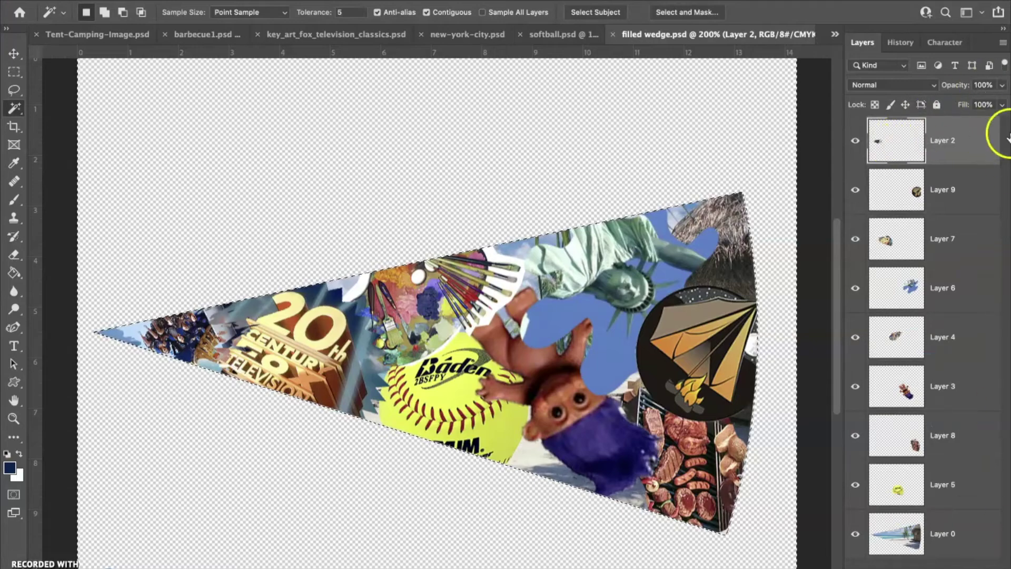
{"action": "left_click", "coordinate": [494, 365]}
{"action": "left_click", "coordinate": [405, 396]}
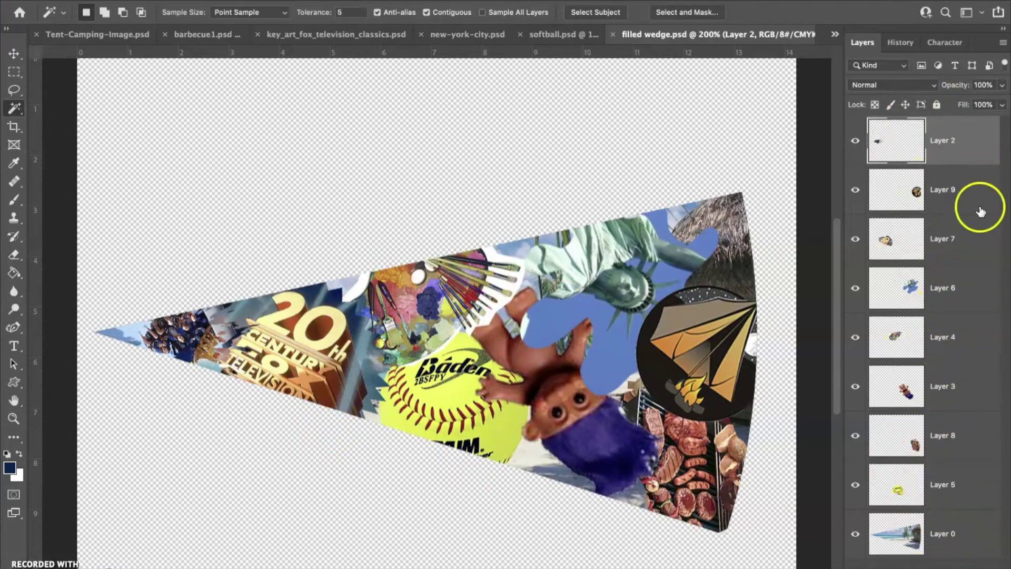
Step: Try merging the visible layers from Layer 3 and moving the combined wedge, and undo both changes
{"action": "right_click", "coordinate": [978, 388]}
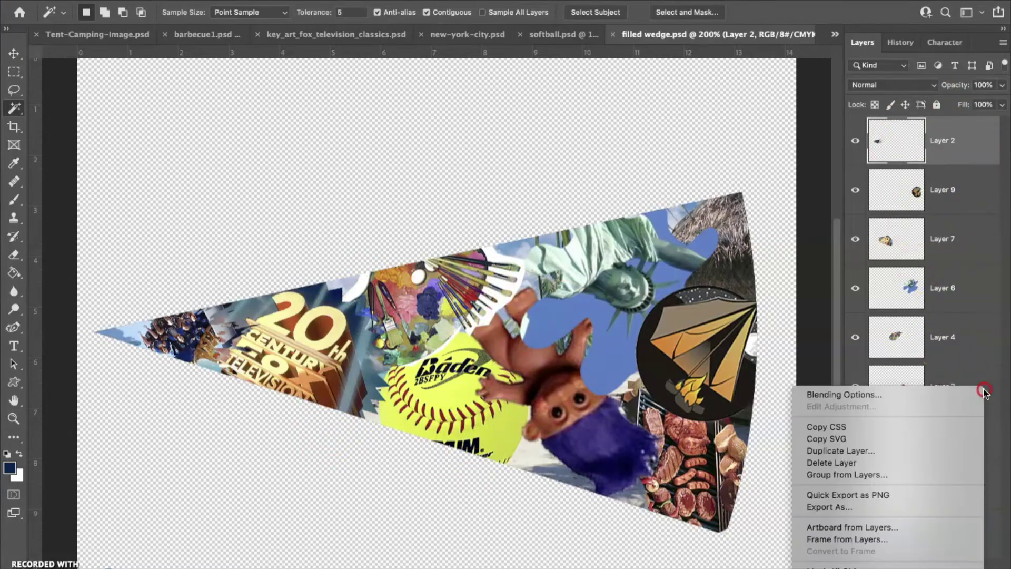
{"action": "scroll", "coordinate": [893, 463], "scroll_direction": "down", "scroll_amount": 10}
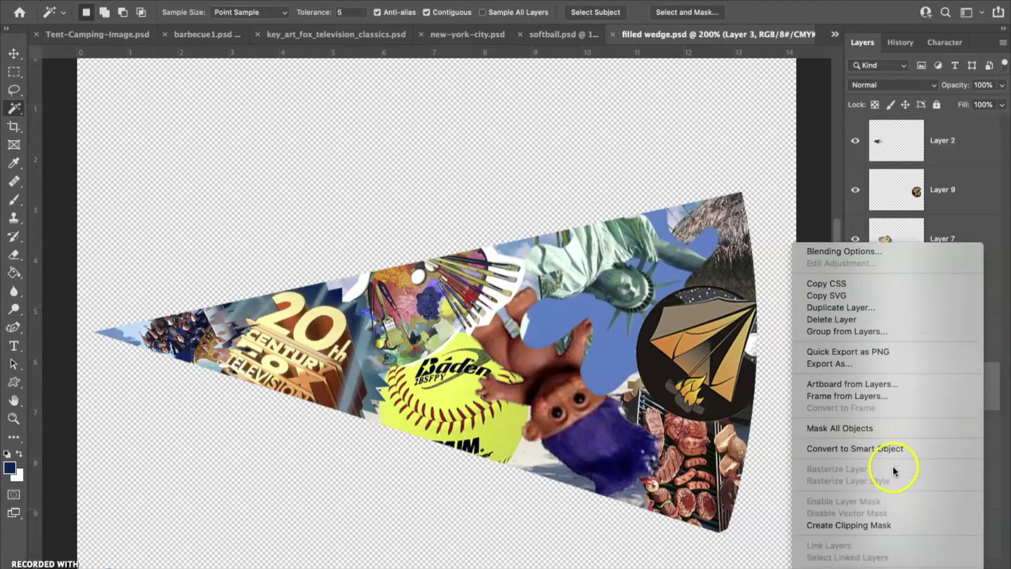
{"action": "scroll", "coordinate": [892, 466], "scroll_direction": "down", "scroll_amount": 2}
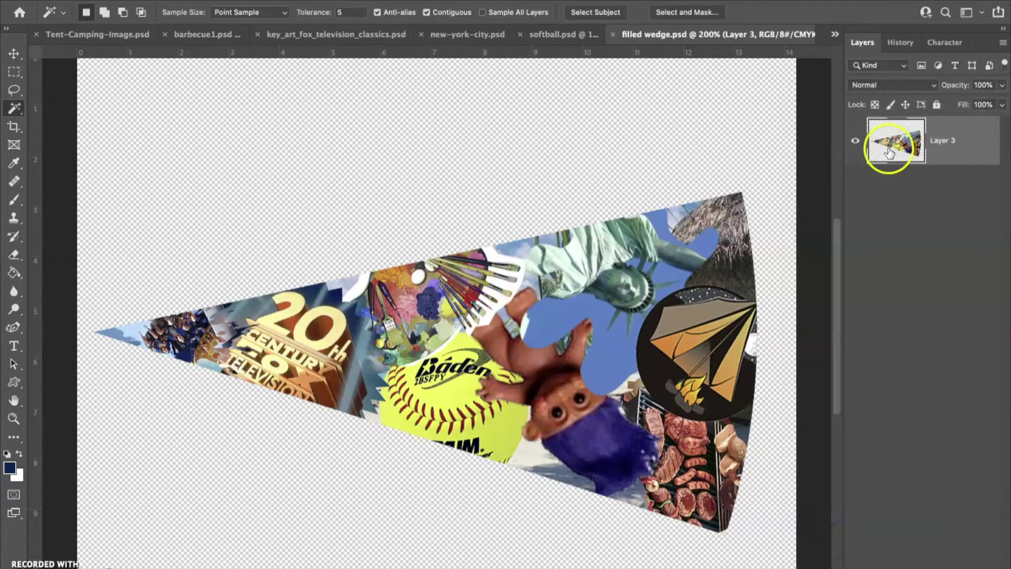
{"action": "left_click", "coordinate": [13, 53]}
{"action": "mouse_move", "coordinate": [456, 278]}
{"action": "left_mouse_down"}
{"action": "mouse_move", "coordinate": [481, 227]}
{"action": "mouse_move", "coordinate": [447, 247]}
{"action": "mouse_move", "coordinate": [487, 266]}
{"action": "mouse_move", "coordinate": [436, 263]}
{"action": "mouse_move", "coordinate": [448, 303]}
{"action": "mouse_move", "coordinate": [465, 186]}
{"action": "mouse_move", "coordinate": [458, 303]}
{"action": "mouse_move", "coordinate": [458, 261]}
{"action": "mouse_move", "coordinate": [454, 271]}
{"action": "left_mouse_up"}
{"action": "key", "text": "ctrl+z"}
{"action": "key", "text": "ctrl+z"}
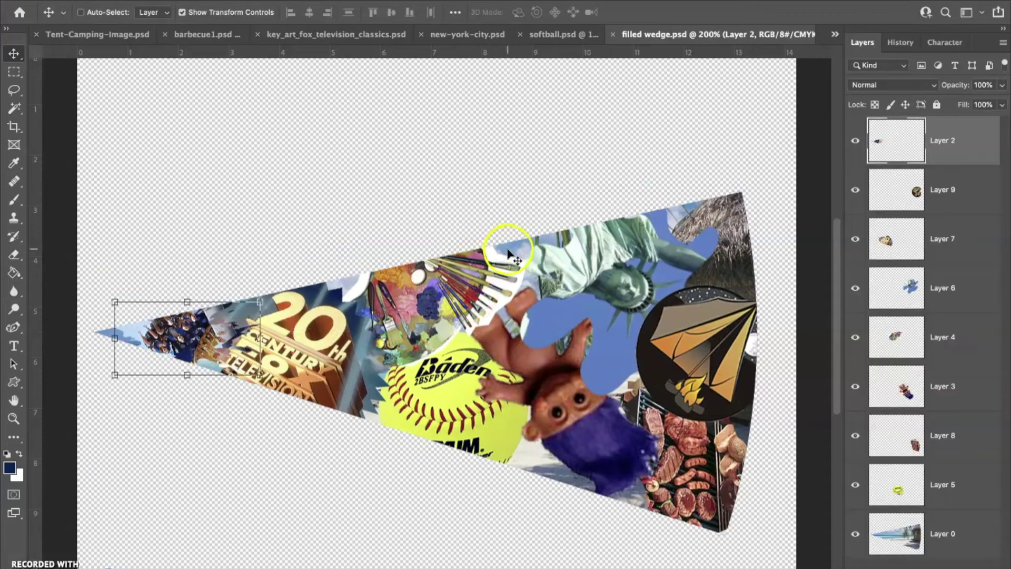
Step: Try flattening the image from Layer 0, and undo the flattening
{"action": "right_click", "coordinate": [962, 533]}
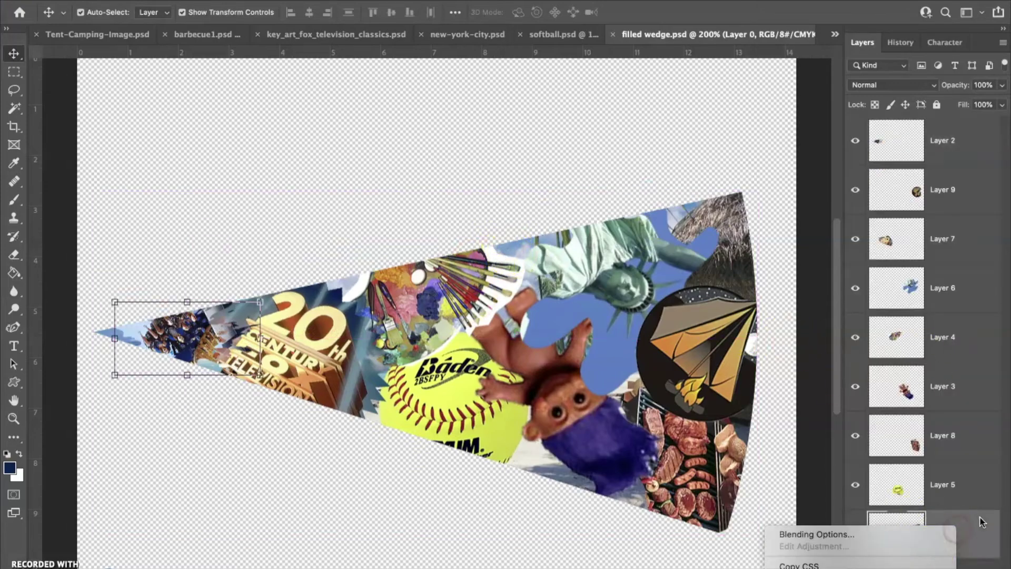
{"action": "mouse_move", "coordinate": [861, 568]}
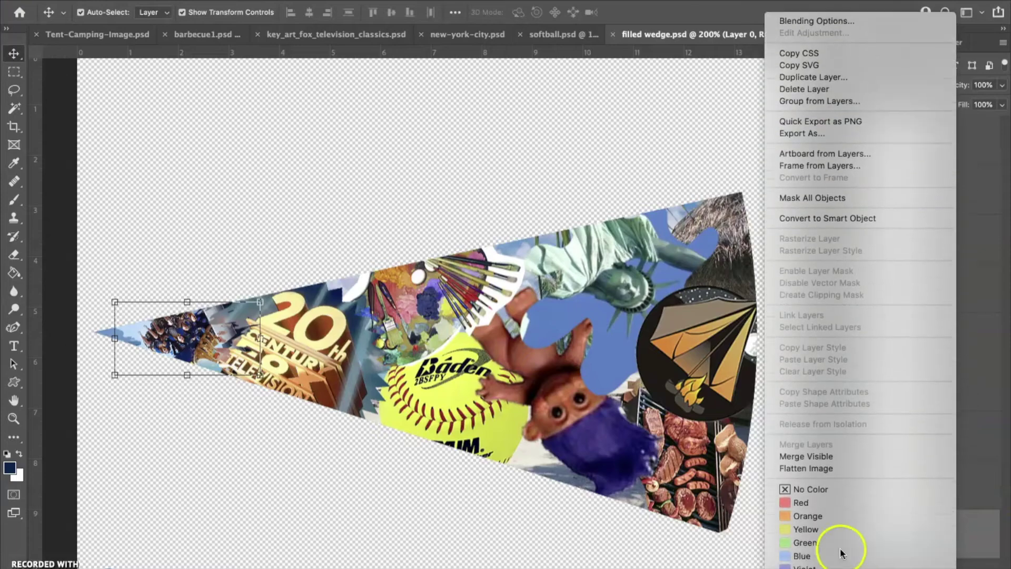
{"action": "left_click", "coordinate": [835, 468]}
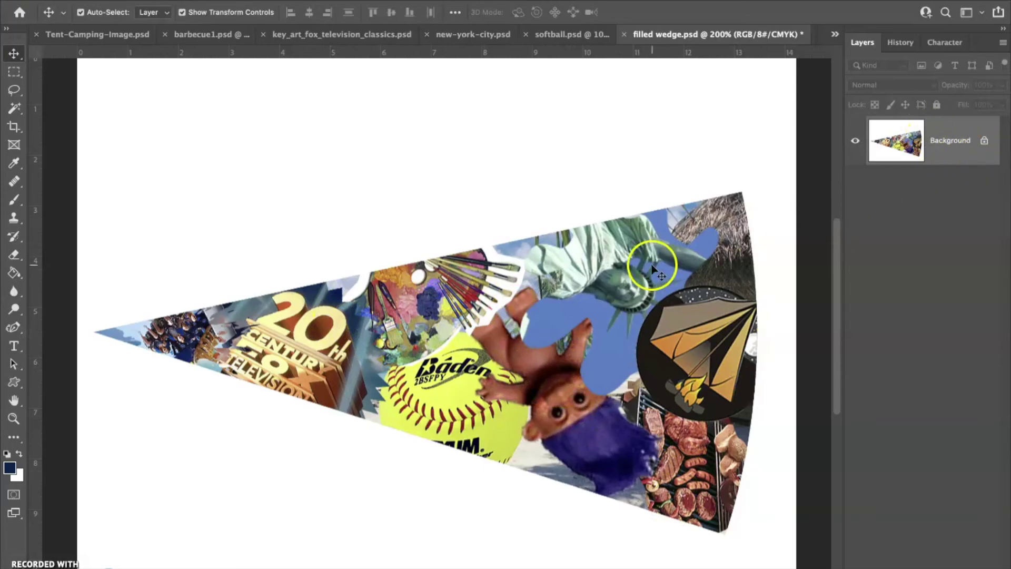
{"action": "key", "text": "ctrl+z"}
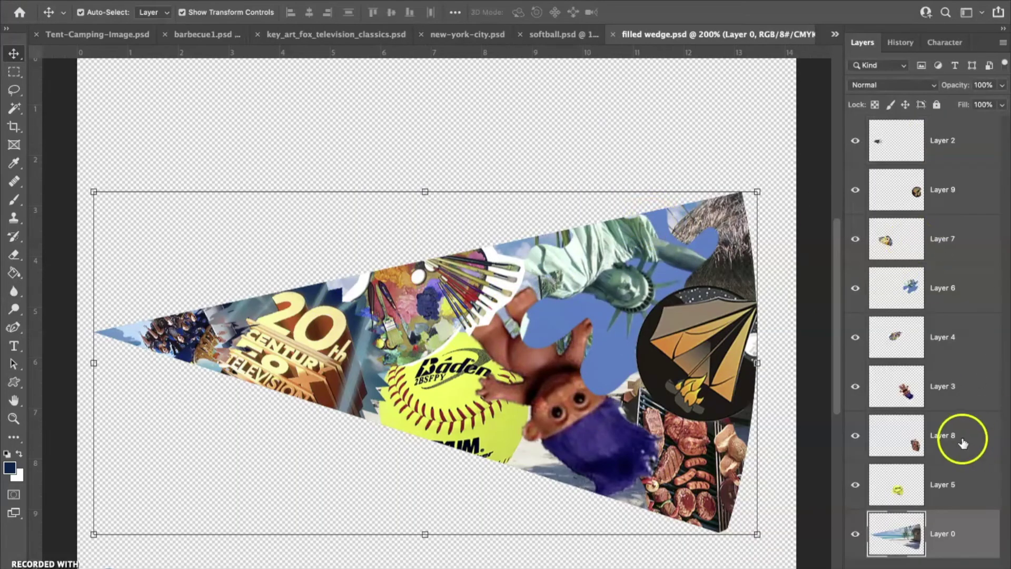
Step: Merge all visible layers from Layer 0 and shift the merged wedge upward on the canvas
{"action": "right_click", "coordinate": [967, 541]}
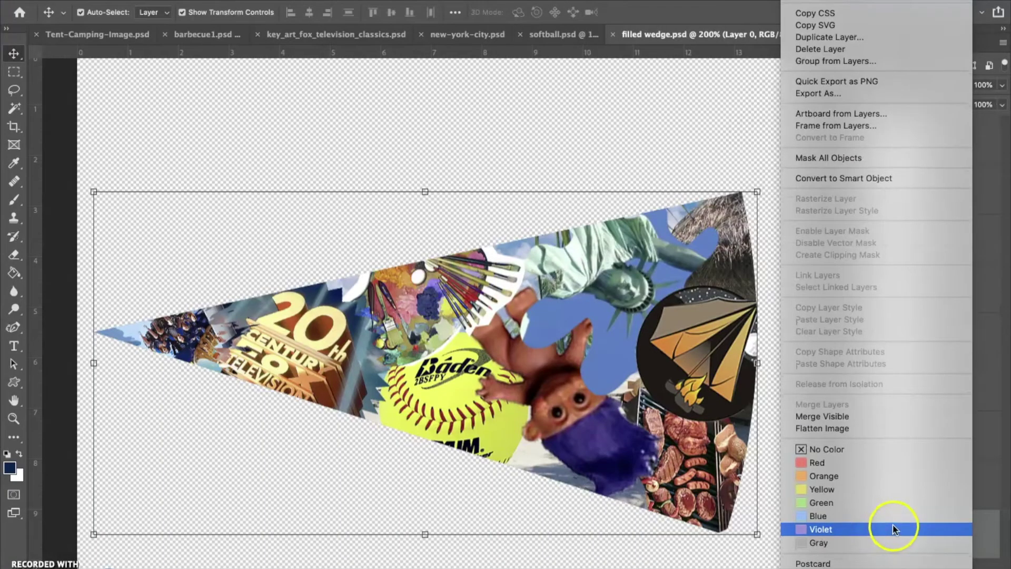
{"action": "left_click", "coordinate": [850, 416]}
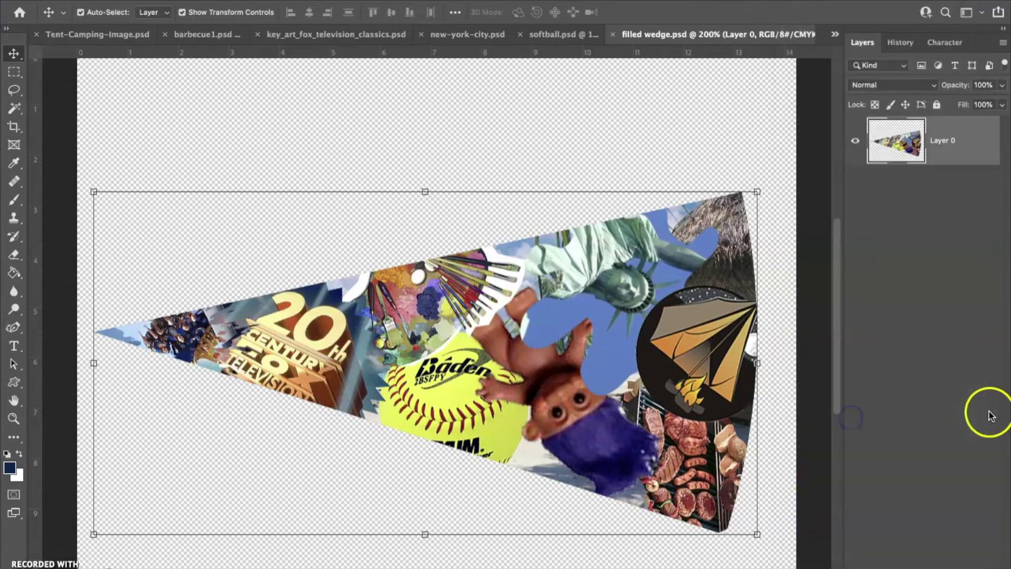
{"action": "left_click_drag", "start_coordinate": [350, 325], "coordinate": [343, 286]}
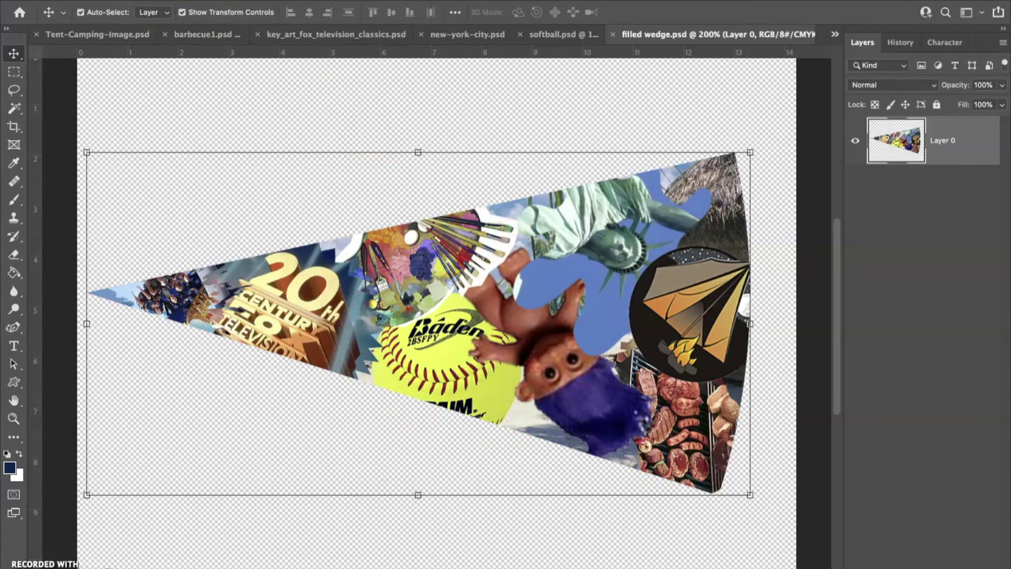
Step: Open template.jpg from the mandala folder
{"action": "left_click", "coordinate": [112, 1]}
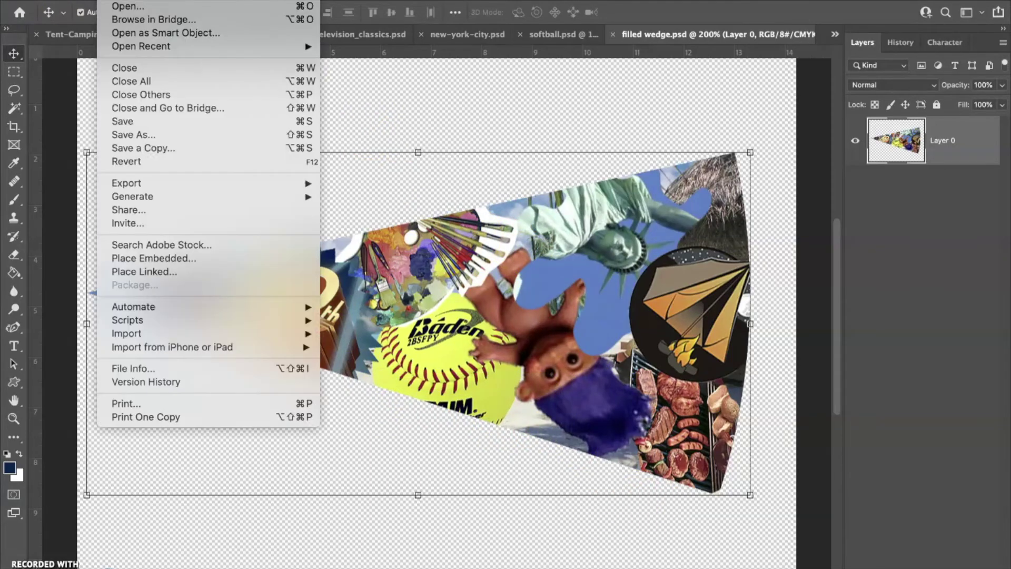
{"action": "left_click", "coordinate": [126, 7]}
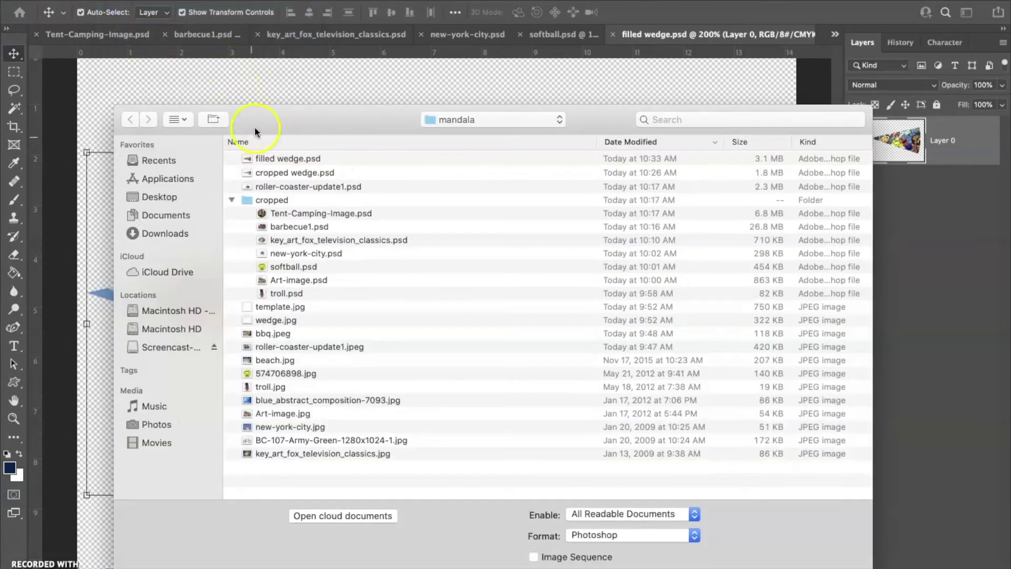
{"action": "left_click", "coordinate": [291, 299]}
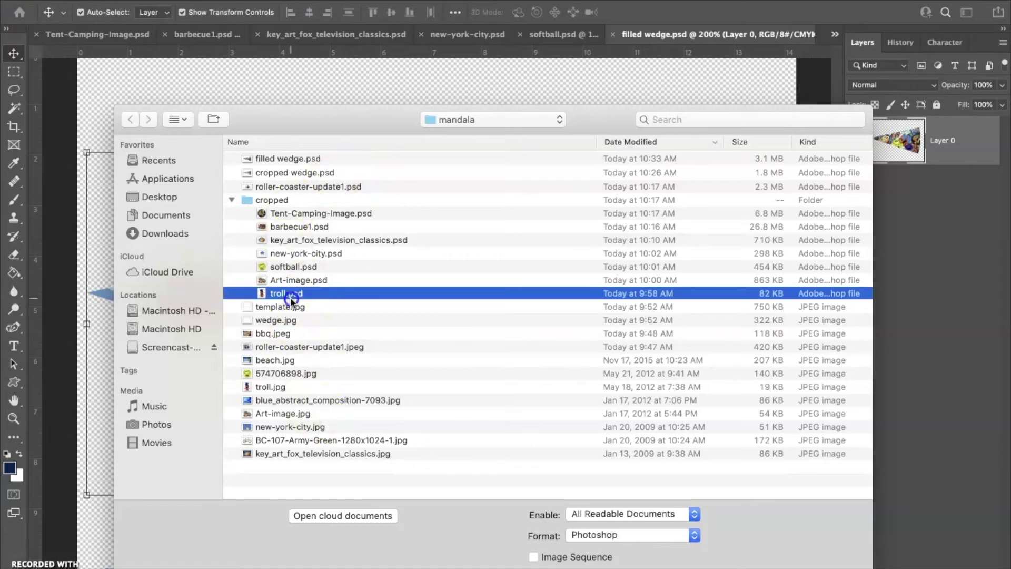
{"action": "double_click", "coordinate": [286, 307]}
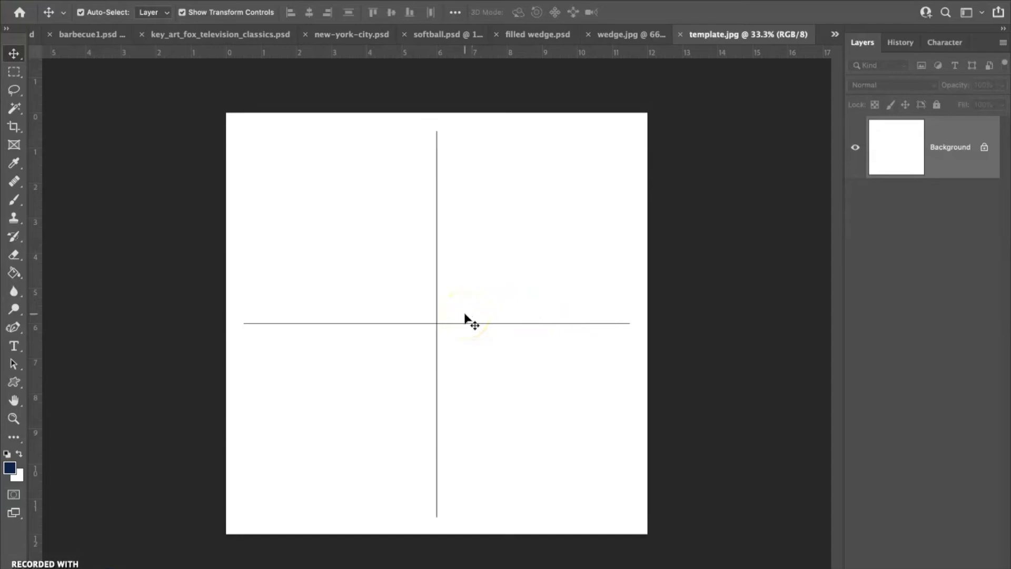
Step: Transfer the merged wedge from filled wedge.psd into template.jpg and enlarge it to about 182%, with its tip near the crosshair's centre
{"action": "left_click", "coordinate": [617, 35]}
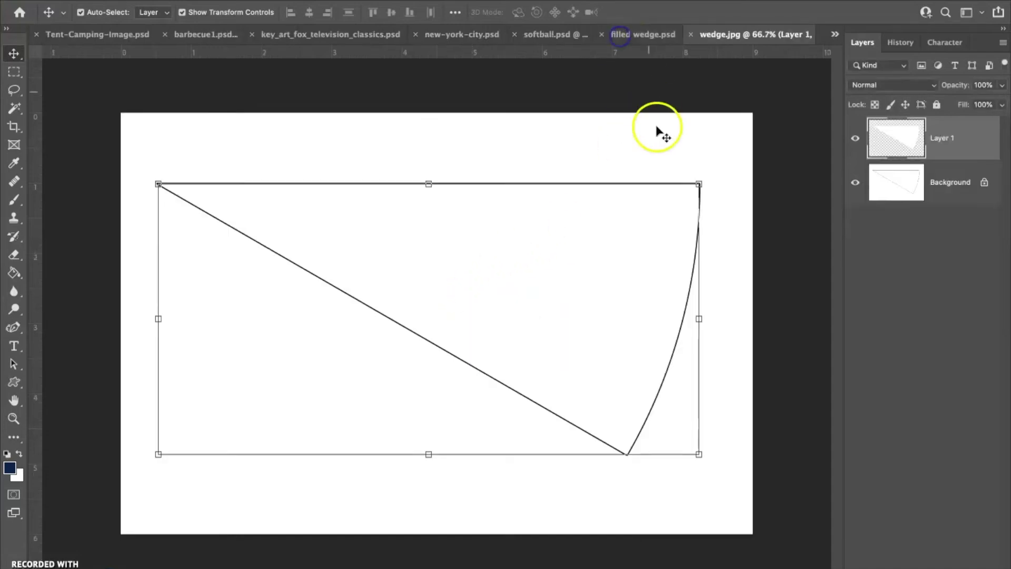
{"action": "left_click", "coordinate": [638, 37]}
{"action": "left_click_drag", "start_coordinate": [534, 296], "coordinate": [794, 36]}
{"action": "left_click", "coordinate": [792, 35]}
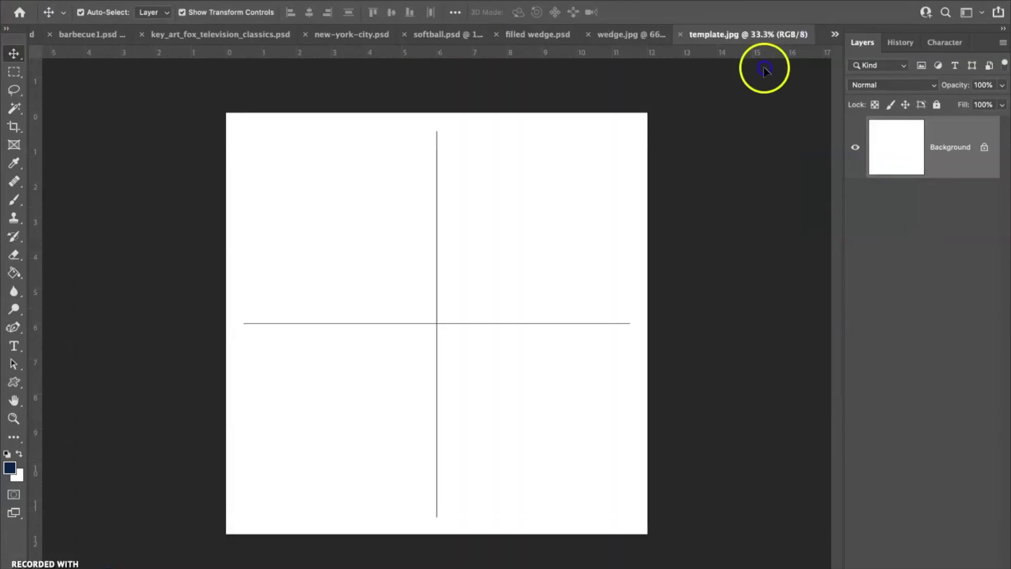
{"action": "left_click_drag", "start_coordinate": [539, 332], "coordinate": [501, 323]}
{"action": "left_click_drag", "start_coordinate": [538, 359], "coordinate": [626, 415]}
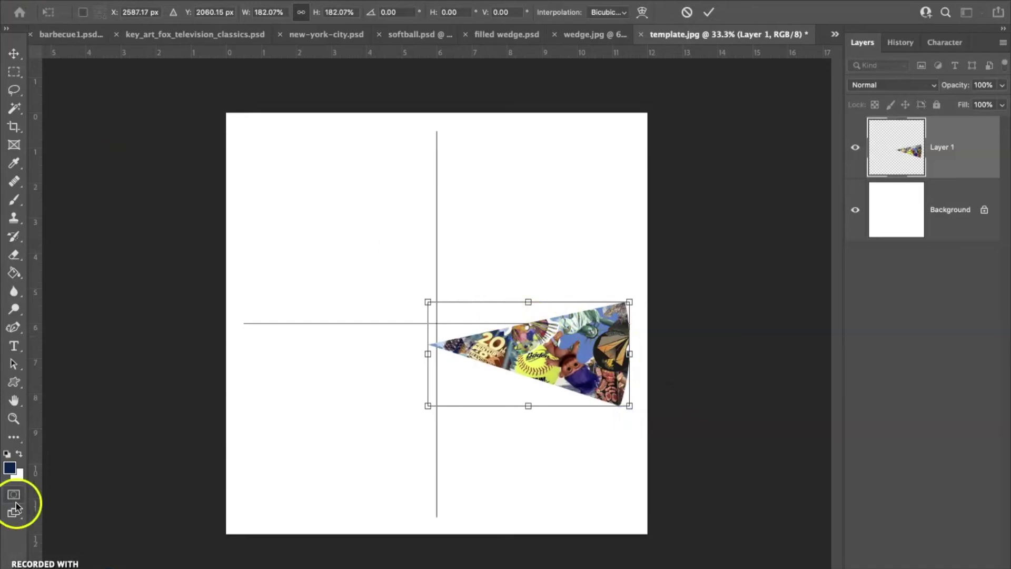
Step: Scale the wedge to about 97.81% and rotate it about 12° clockwise so its upper edge runs parallel to the horizontal line
{"action": "left_click", "coordinate": [14, 418]}
{"action": "left_click", "coordinate": [577, 363]}
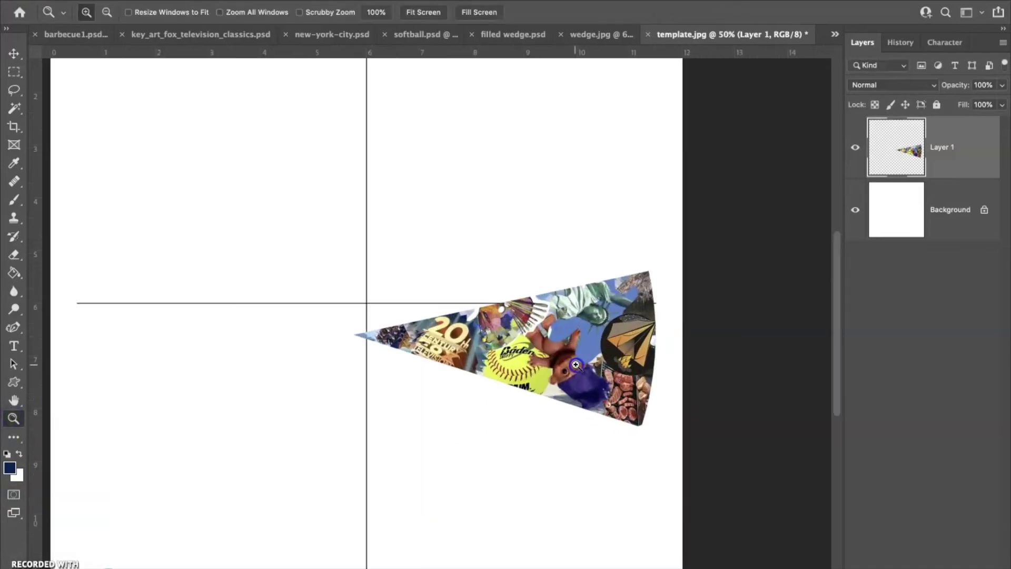
{"action": "left_click", "coordinate": [575, 365]}
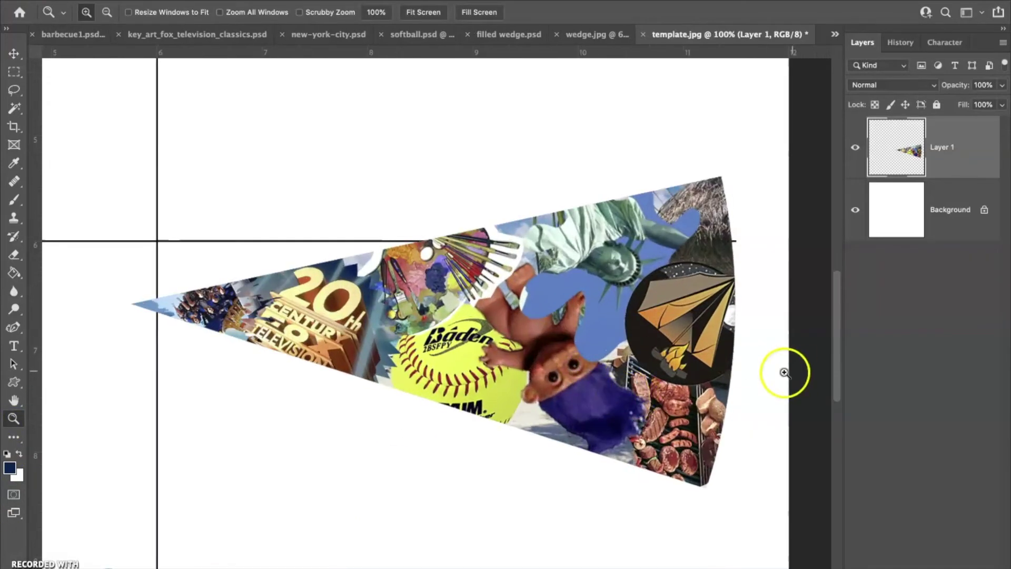
{"action": "left_click_drag", "start_coordinate": [843, 339], "coordinate": [837, 330]}
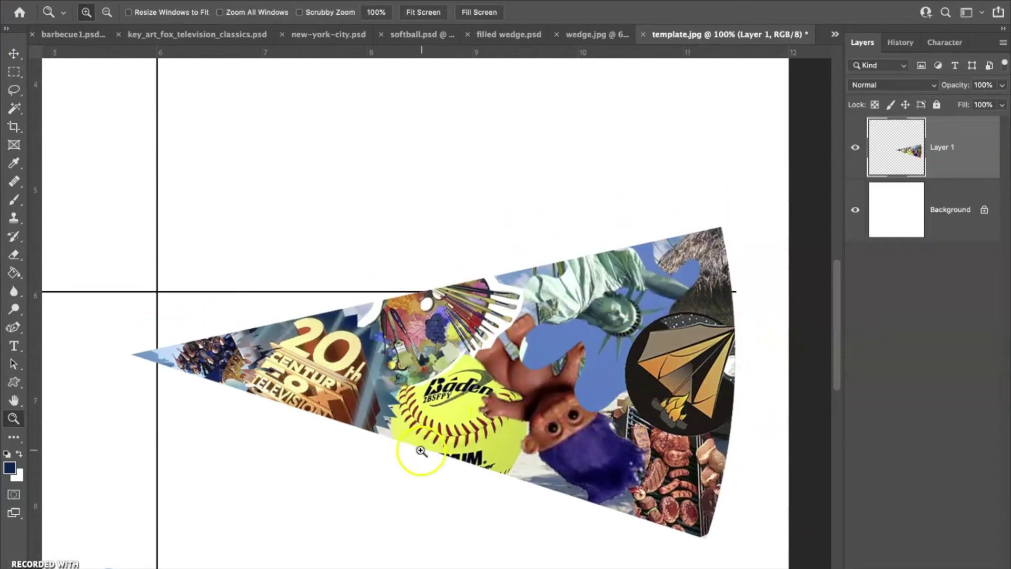
{"action": "left_click", "coordinate": [14, 53]}
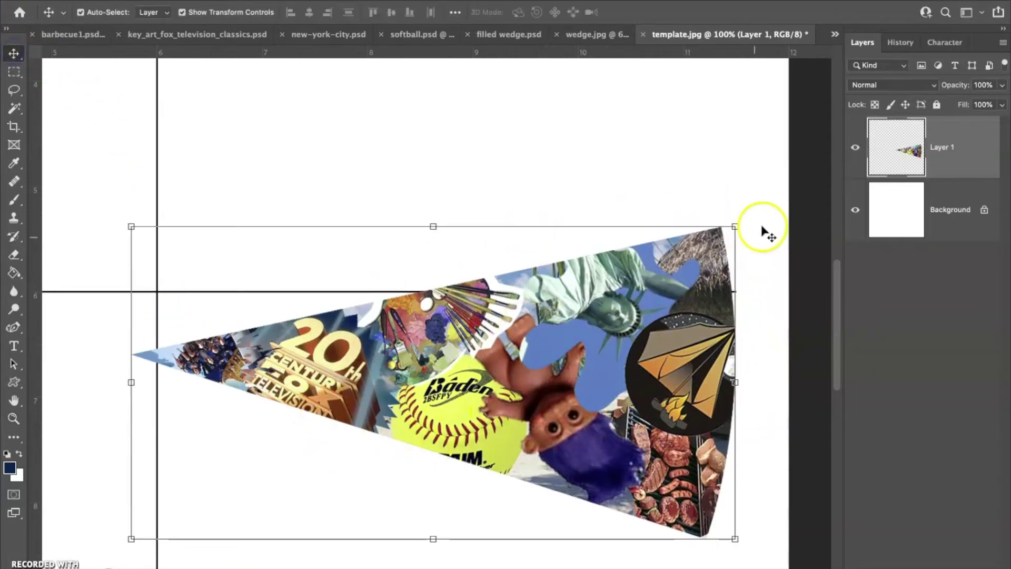
{"action": "left_click_drag", "start_coordinate": [734, 227], "coordinate": [766, 253]}
{"action": "left_click_drag", "start_coordinate": [614, 312], "coordinate": [625, 246]}
{"action": "left_click_drag", "start_coordinate": [678, 263], "coordinate": [705, 322]}
{"action": "left_click_drag", "start_coordinate": [770, 233], "coordinate": [805, 276]}
{"action": "left_click_drag", "start_coordinate": [668, 361], "coordinate": [659, 348]}
{"action": "left_click_drag", "start_coordinate": [785, 291], "coordinate": [783, 294]}
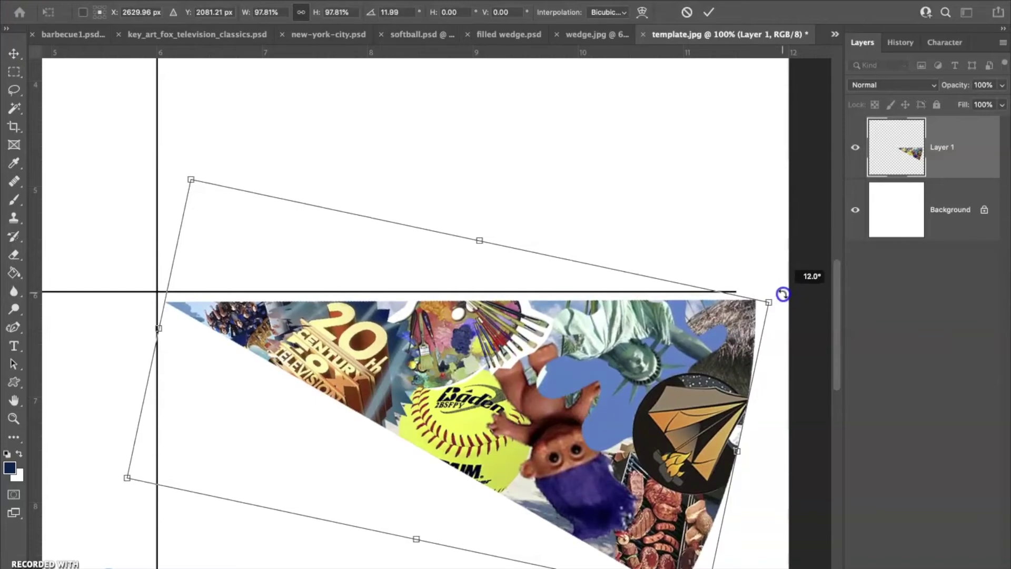
Step: Move the wedge's upper edge onto the horizontal line with its tip at the crosshair's centre, and adjust the rotation to about 12.33°
{"action": "left_click_drag", "start_coordinate": [634, 341], "coordinate": [634, 335]}
{"action": "left_click_drag", "start_coordinate": [632, 334], "coordinate": [630, 333]}
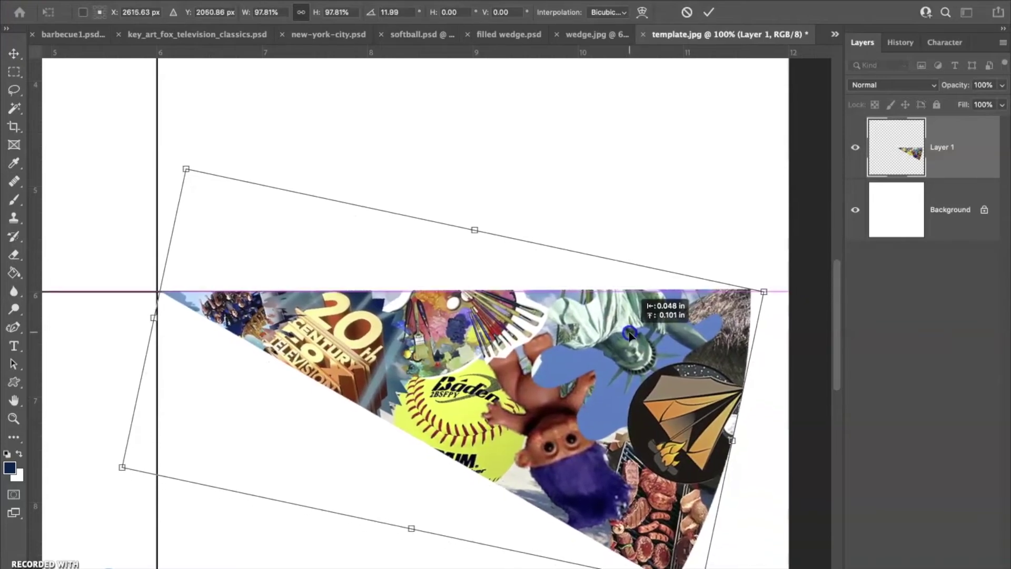
{"action": "left_click_drag", "start_coordinate": [770, 282], "coordinate": [773, 281]}
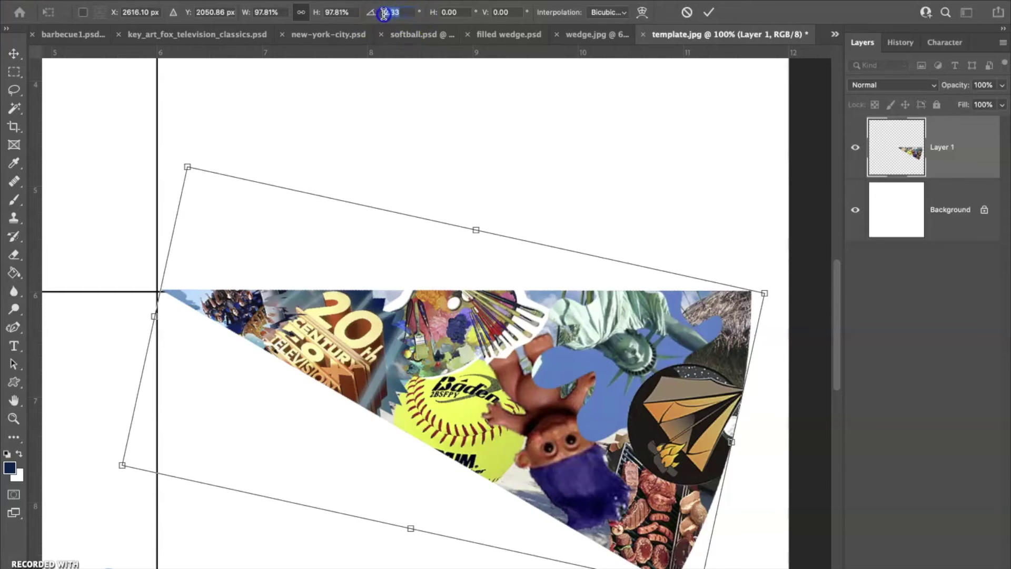
Step: Try rotation angles of 12.32° and about 11.65° for the wedge
{"action": "type", "text": "12.4"}
{"action": "key", "text": "Return"}
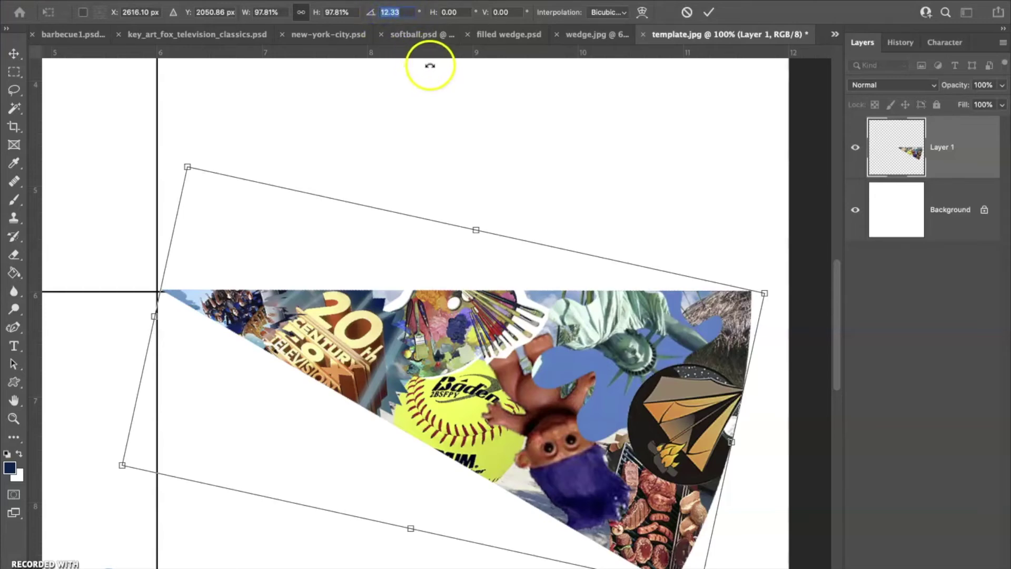
{"action": "type", "text": "12.36"}
{"action": "key", "text": "Return"}
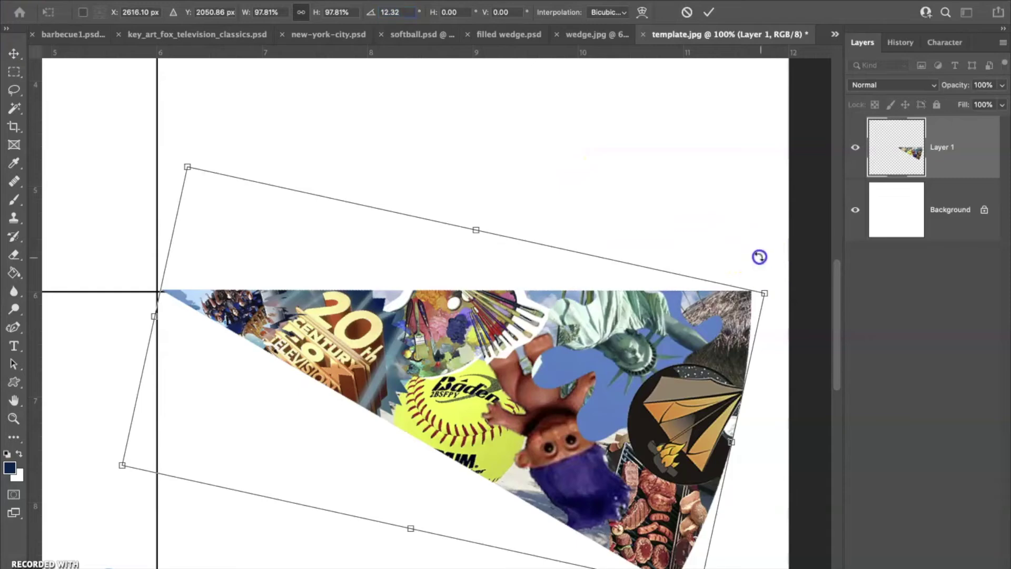
{"action": "left_click_drag", "start_coordinate": [759, 257], "coordinate": [758, 253]}
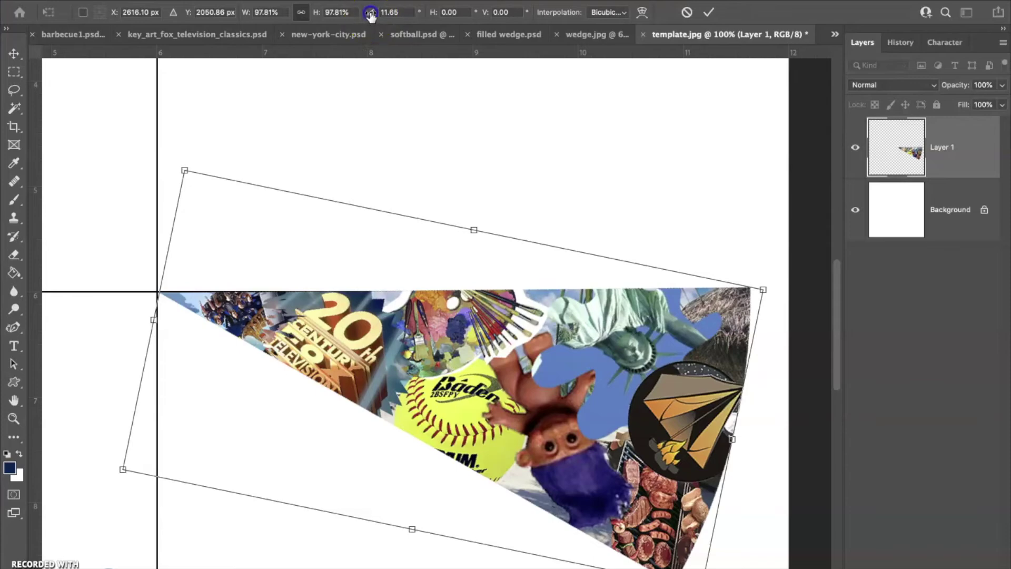
Step: Set the wedge's rotation to 12.16°, align its upper edge with the horizontal line and apply the transform
{"action": "left_click_drag", "start_coordinate": [370, 15], "coordinate": [407, 12]}
{"action": "left_click_drag", "start_coordinate": [467, 383], "coordinate": [466, 390]}
{"action": "left_click", "coordinate": [402, 410]}
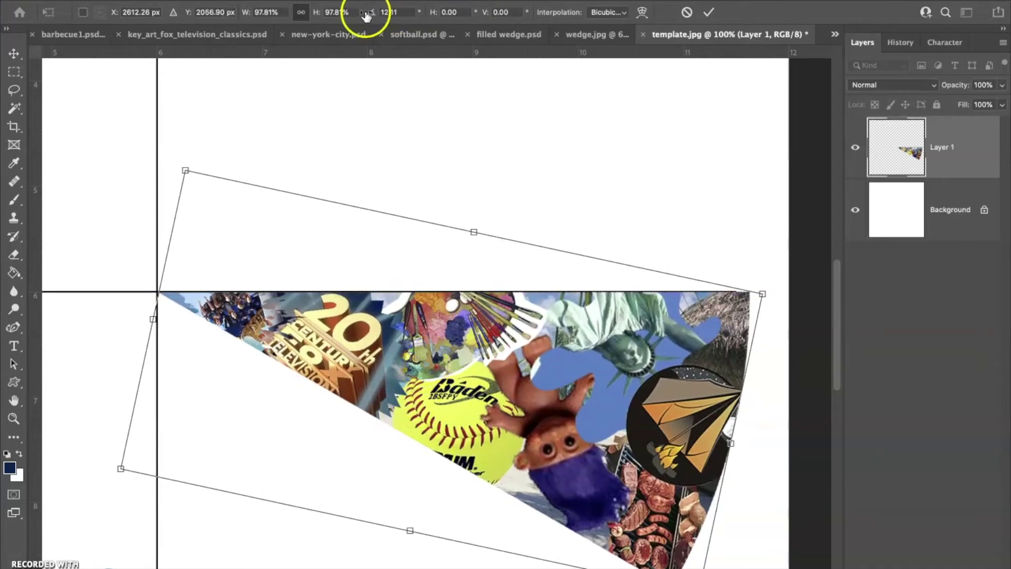
{"action": "mouse_move", "coordinate": [370, 14]}
{"action": "left_mouse_down"}
{"action": "mouse_move", "coordinate": [388, 13]}
{"action": "mouse_move", "coordinate": [348, 15]}
{"action": "mouse_move", "coordinate": [373, 19]}
{"action": "left_mouse_up"}
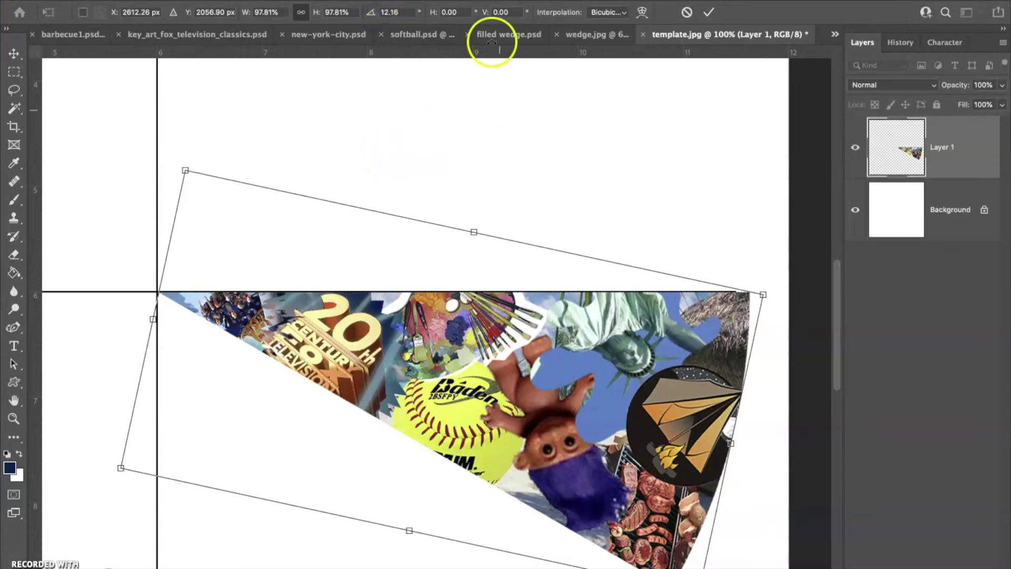
{"action": "left_click", "coordinate": [709, 12]}
Step: Shift the wedge slightly below the horizontal line to compare the edges, and move it back flush against the line
{"action": "left_click_drag", "start_coordinate": [399, 363], "coordinate": [399, 370]}
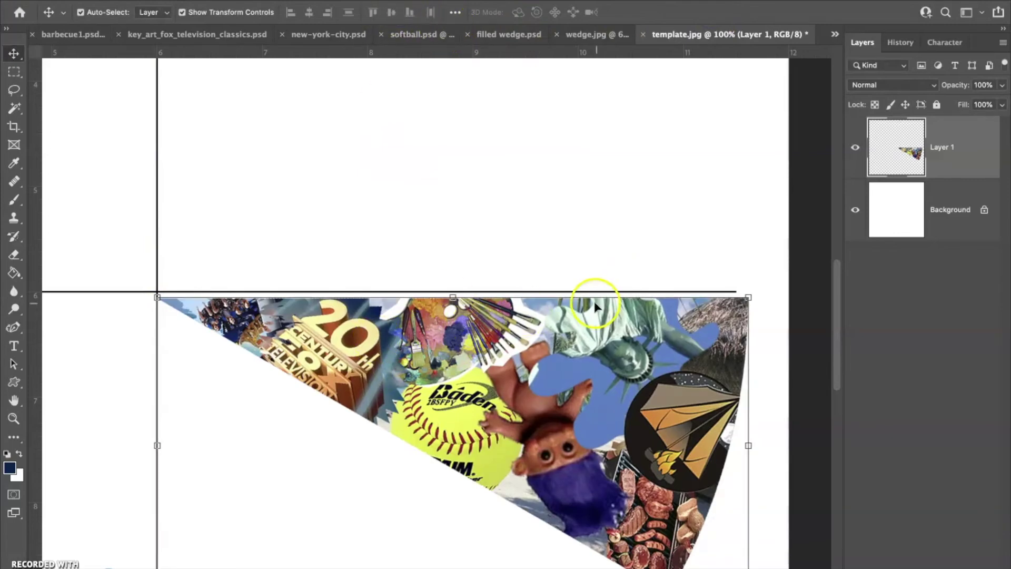
{"action": "left_click", "coordinate": [691, 222]}
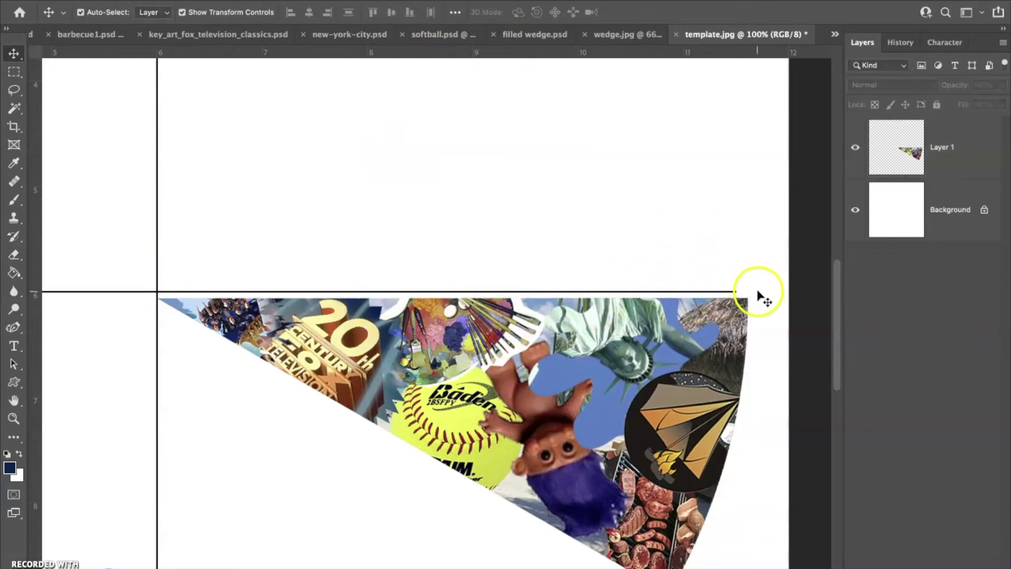
{"action": "left_click_drag", "start_coordinate": [614, 324], "coordinate": [613, 317]}
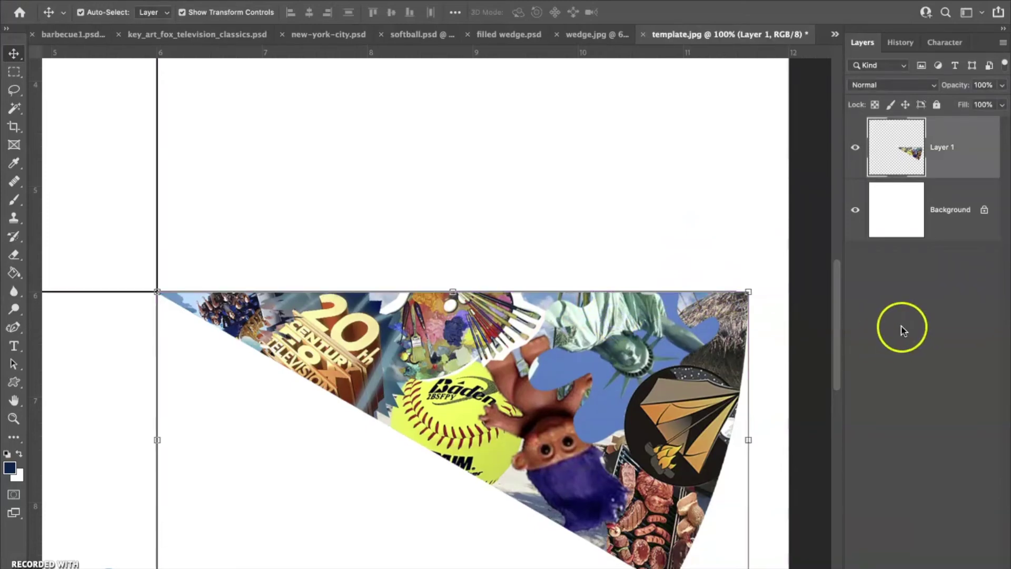
Step: Duplicate the wedge layer, Layer 1, within template.jpg using the Duplicate Layer command
{"action": "key", "text": "super+minus"}
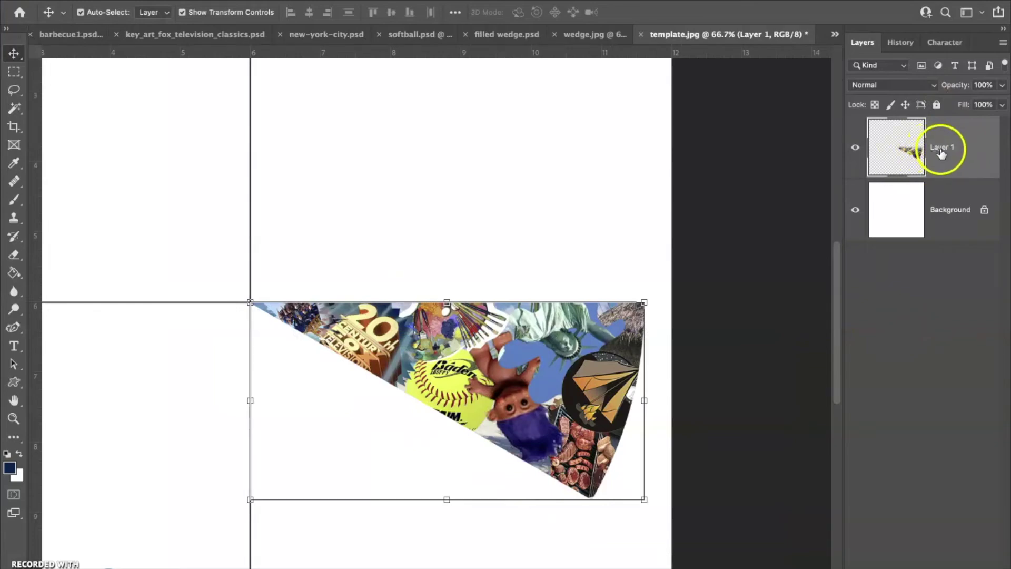
{"action": "right_click", "coordinate": [904, 149]}
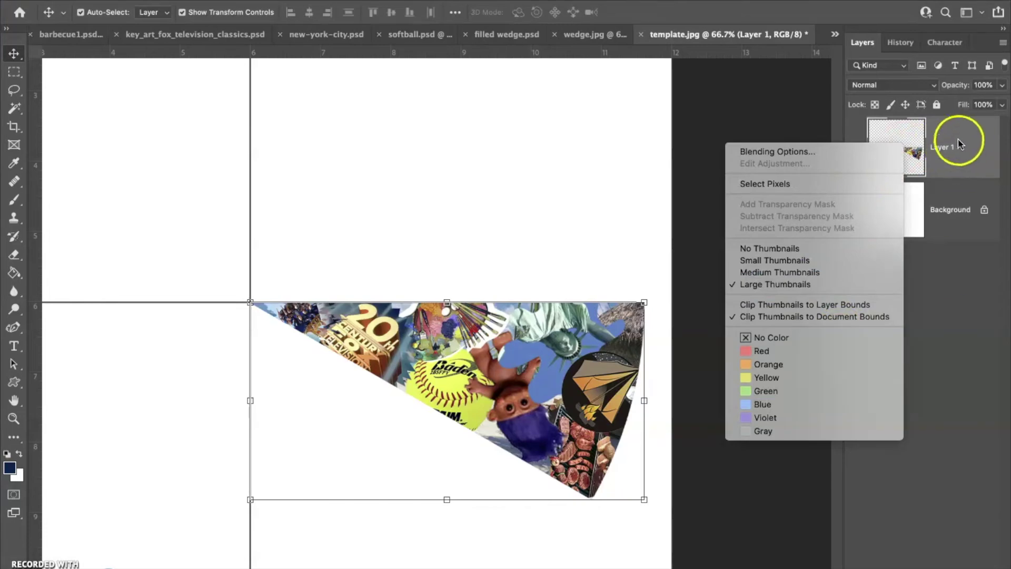
{"action": "left_click", "coordinate": [972, 135]}
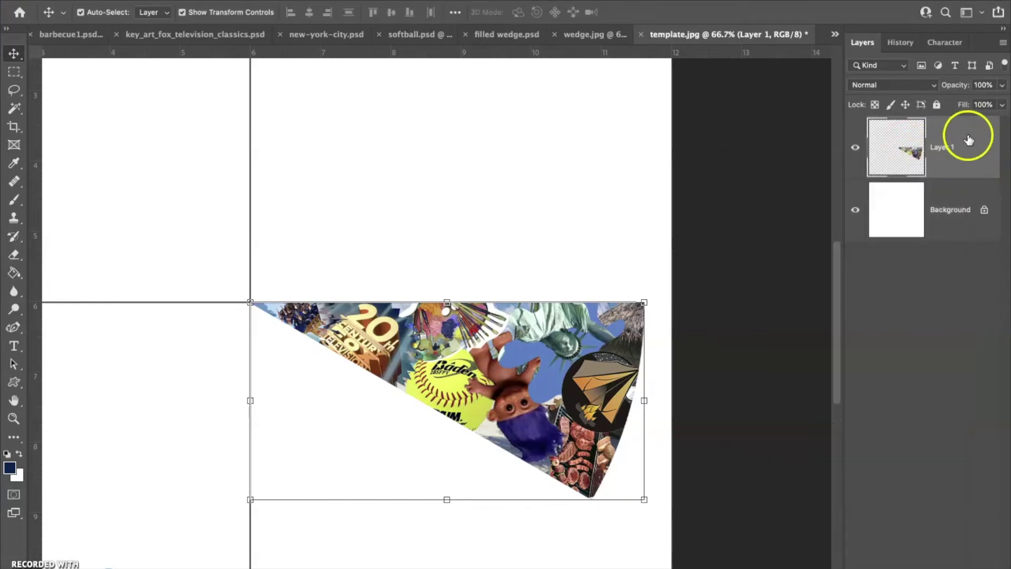
{"action": "right_click", "coordinate": [970, 141]}
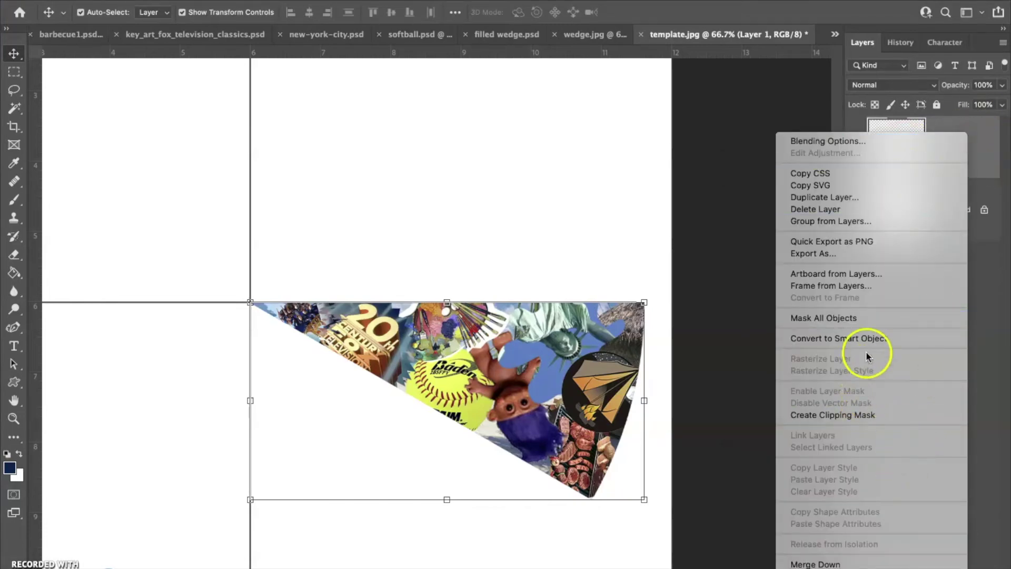
{"action": "scroll", "coordinate": [865, 353], "scroll_direction": "down", "scroll_amount": 5}
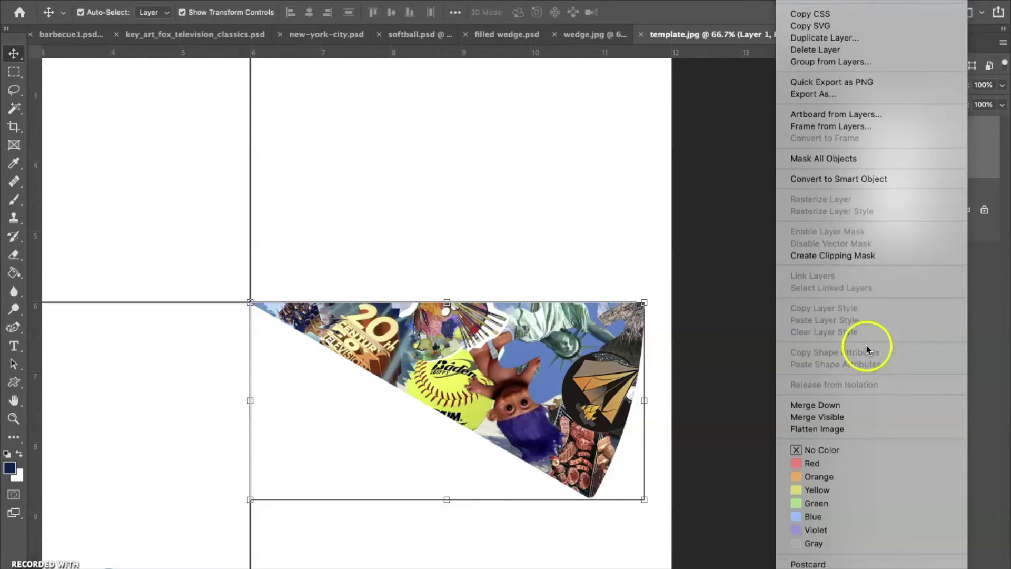
{"action": "left_click", "coordinate": [862, 39]}
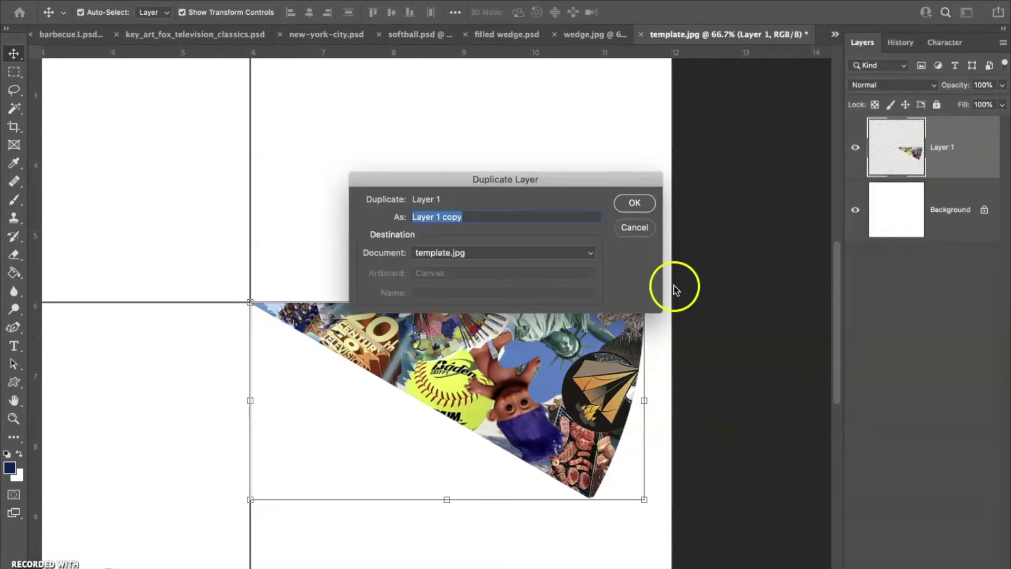
{"action": "left_click", "coordinate": [622, 201]}
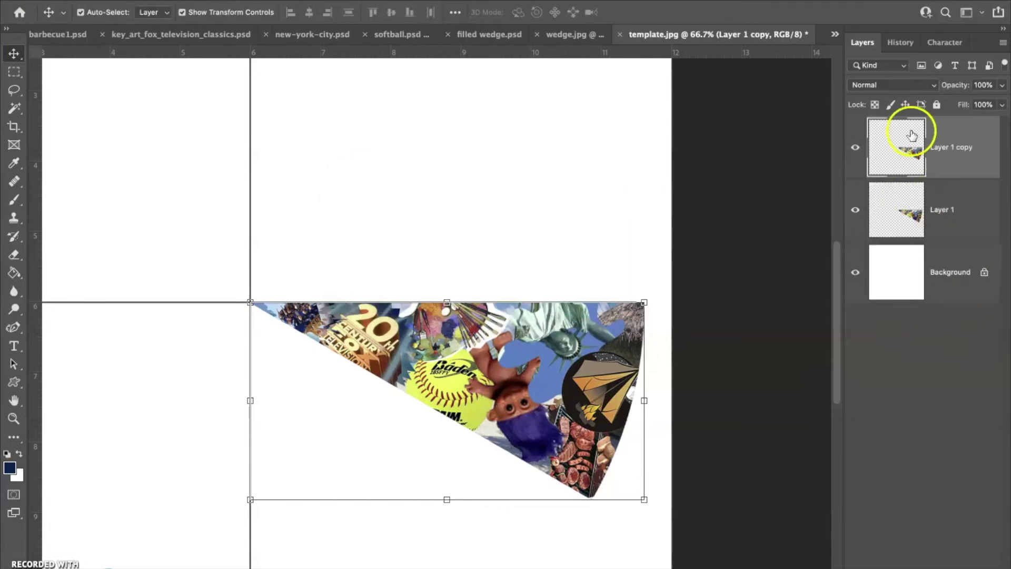
Step: Duplicate the copied wedge layer once more and delete the two older wedge layers beneath it
{"action": "left_click_drag", "start_coordinate": [913, 155], "coordinate": [923, 567]}
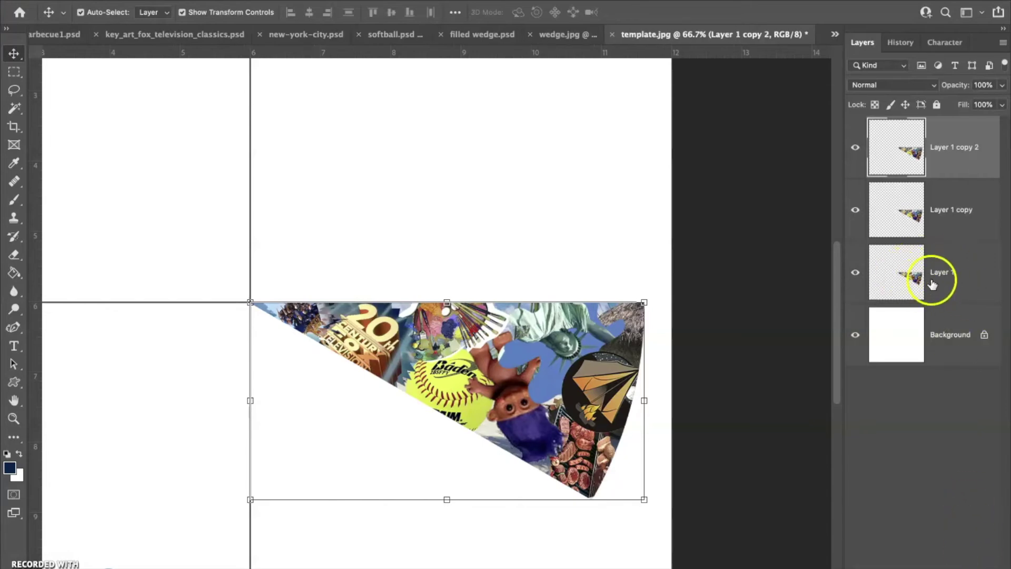
{"action": "left_click_drag", "start_coordinate": [947, 276], "coordinate": [974, 566]}
{"action": "left_click_drag", "start_coordinate": [959, 212], "coordinate": [974, 565]}
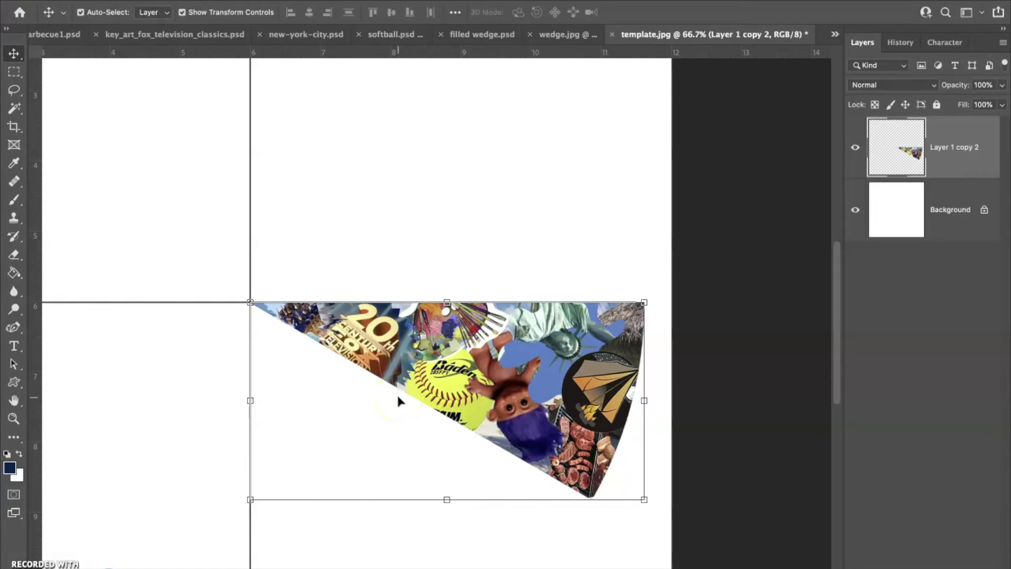
Step: Duplicate the wedge directly on the canvas and place the copy below the original, partly overlapping it
{"action": "left_click_drag", "start_coordinate": [398, 398], "coordinate": [377, 420]}
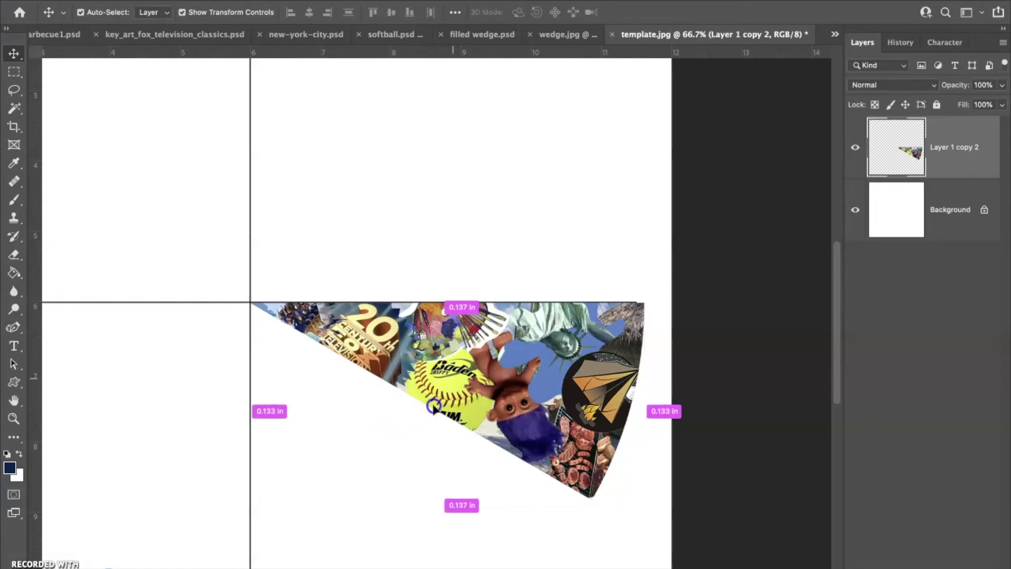
{"action": "left_click_drag", "start_coordinate": [456, 382], "coordinate": [437, 410]}
{"action": "left_click_drag", "start_coordinate": [501, 371], "coordinate": [439, 392]}
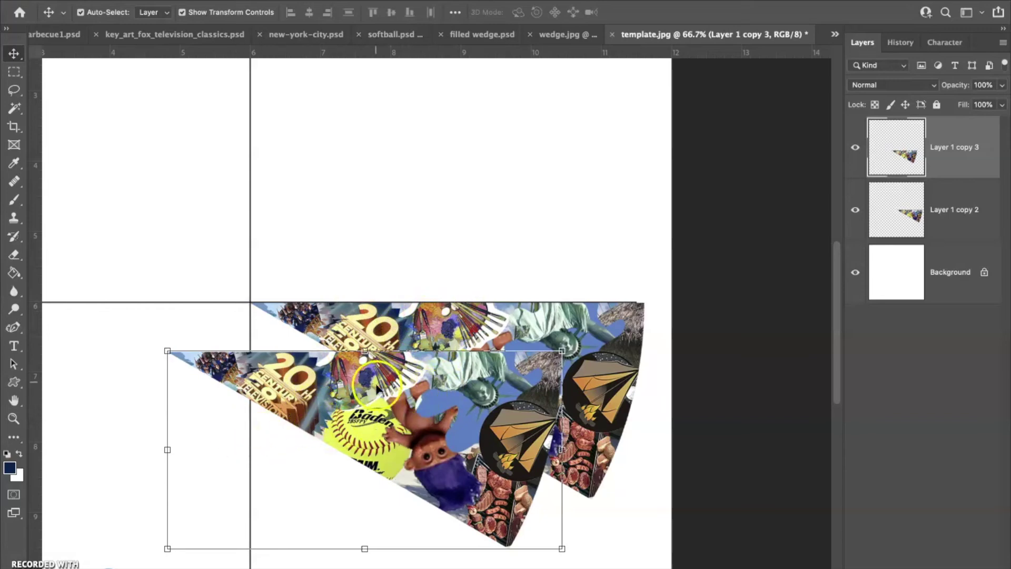
{"action": "left_click_drag", "start_coordinate": [445, 385], "coordinate": [300, 473]}
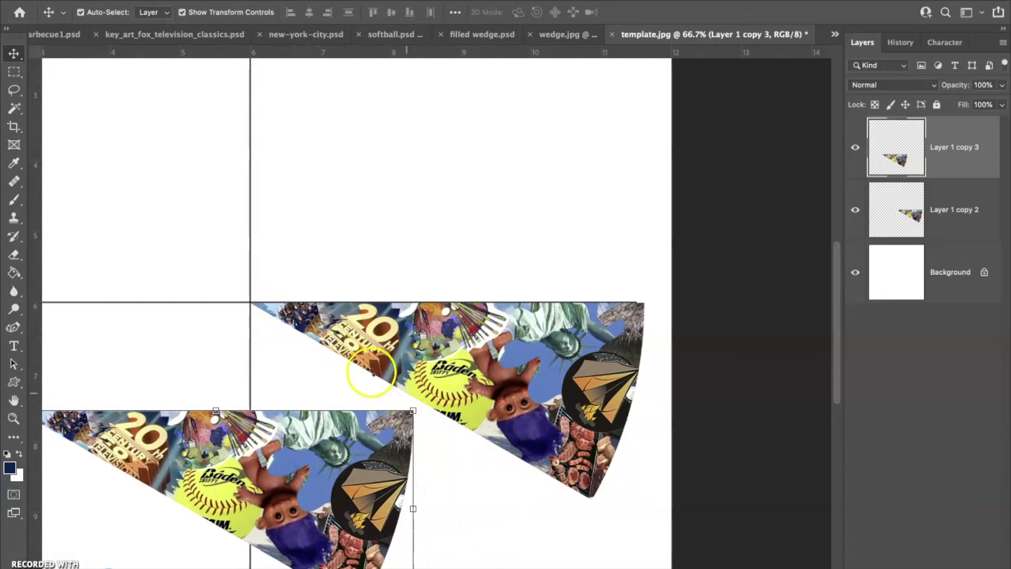
{"action": "left_click_drag", "start_coordinate": [314, 448], "coordinate": [431, 422]}
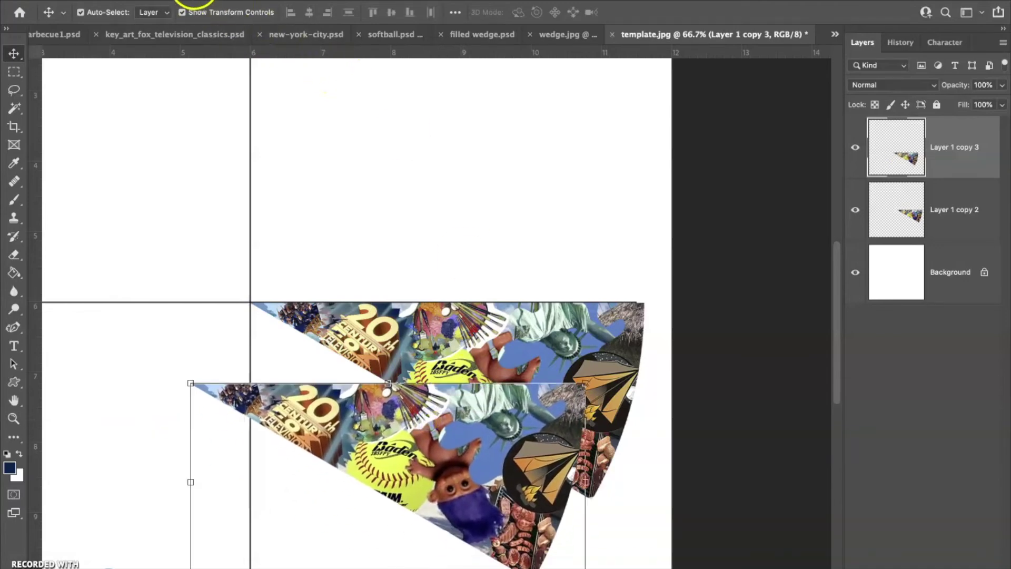
Step: Flip the wedge copy horizontally and place it mirrored opposite the original, with its tip at the centre and top edge on the horizontal line
{"action": "left_click", "coordinate": [145, 0]}
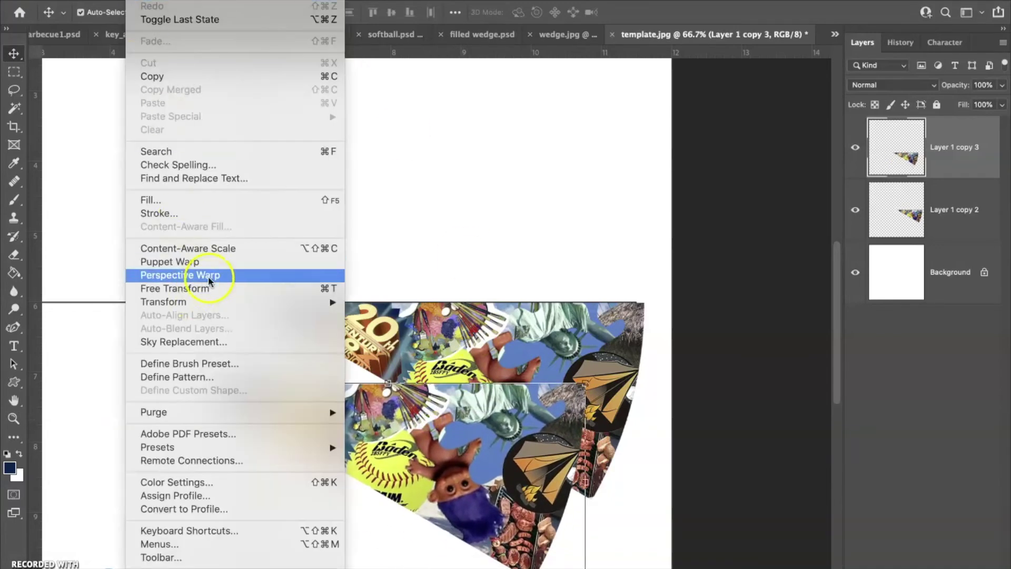
{"action": "mouse_move", "coordinate": [171, 303]}
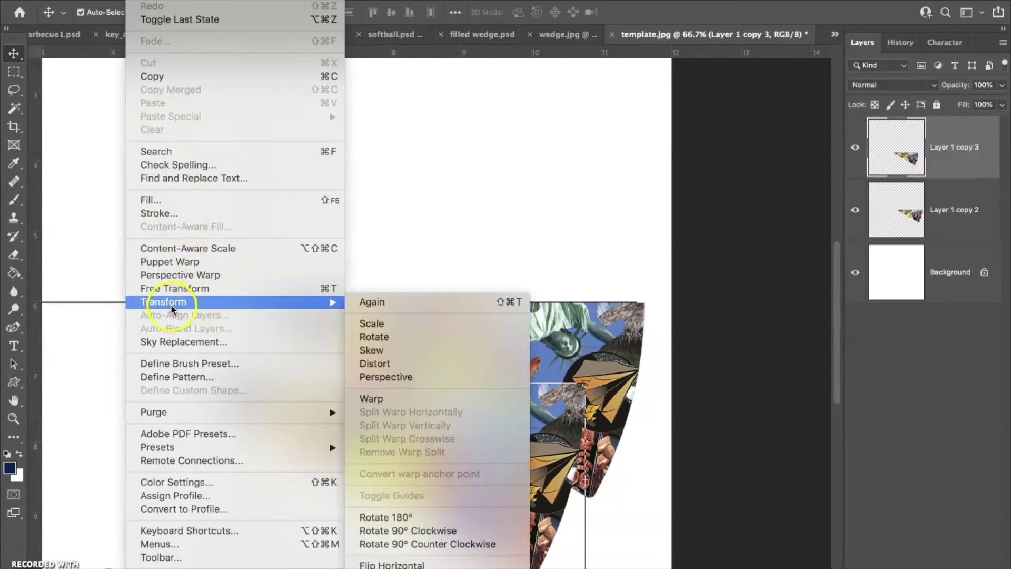
{"action": "left_click", "coordinate": [421, 563]}
{"action": "left_click_drag", "start_coordinate": [444, 411], "coordinate": [231, 349]}
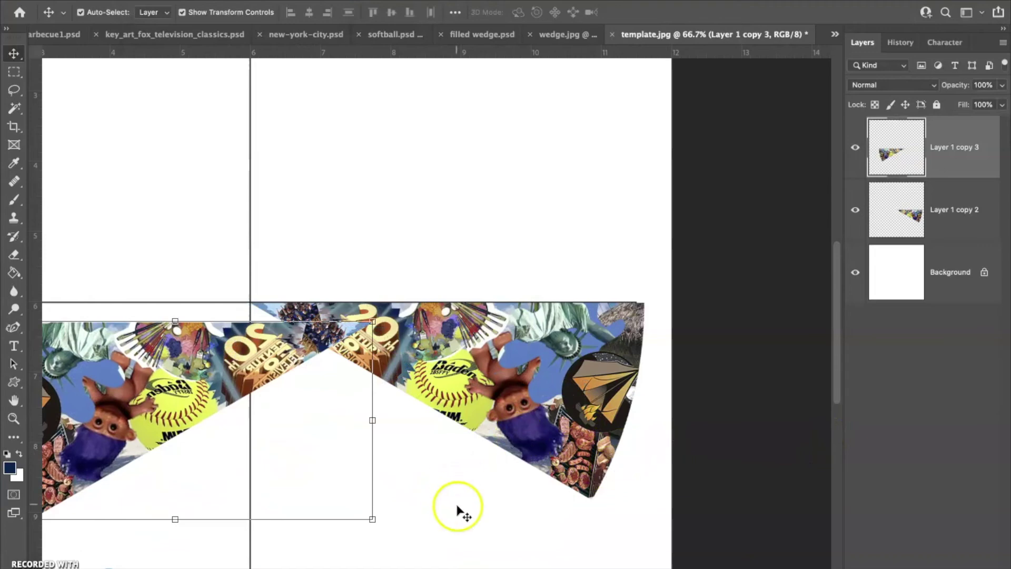
{"action": "left_click_drag", "start_coordinate": [477, 568], "coordinate": [412, 568]}
{"action": "left_click_drag", "start_coordinate": [384, 390], "coordinate": [267, 365]}
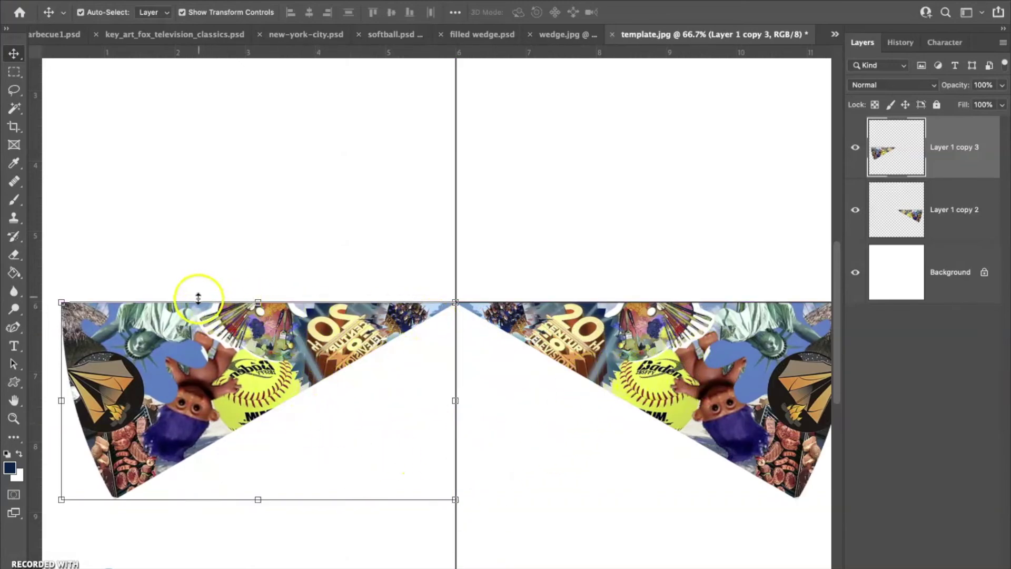
Step: Paint dark blue arcs on both wedges, a double-headed curved arrow between them, and the number 60 above with the Brush
{"action": "left_click", "coordinate": [14, 199]}
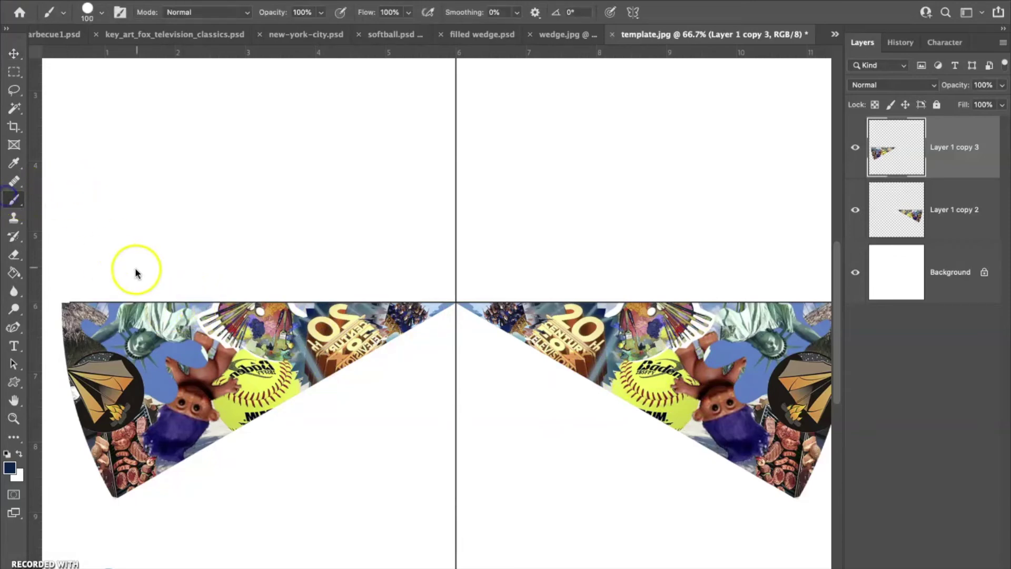
{"action": "left_click_drag", "start_coordinate": [149, 317], "coordinate": [174, 434]}
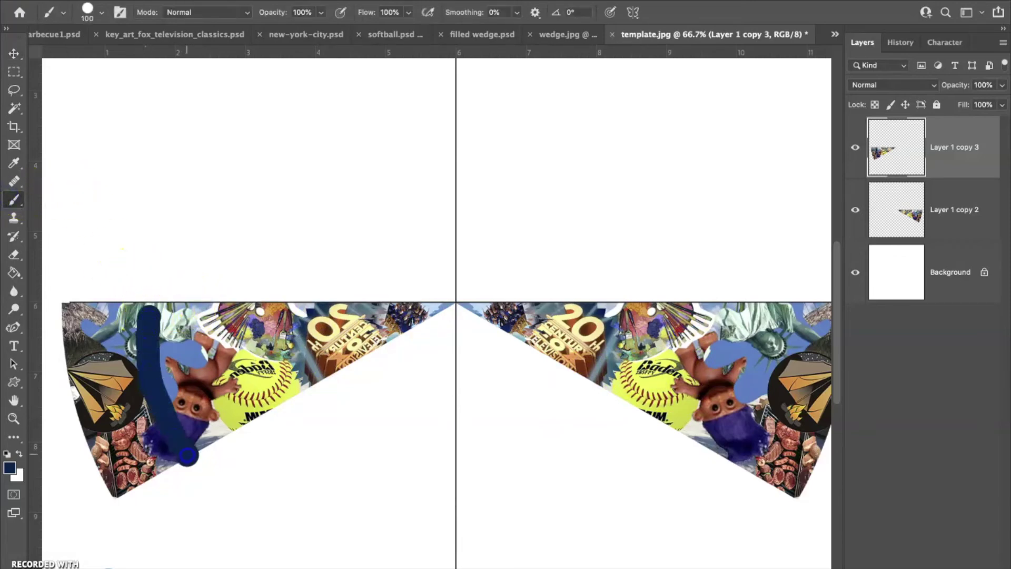
{"action": "mouse_move", "coordinate": [763, 319]}
{"action": "left_mouse_down"}
{"action": "mouse_move", "coordinate": [738, 400]}
{"action": "mouse_move", "coordinate": [720, 416]}
{"action": "left_mouse_up"}
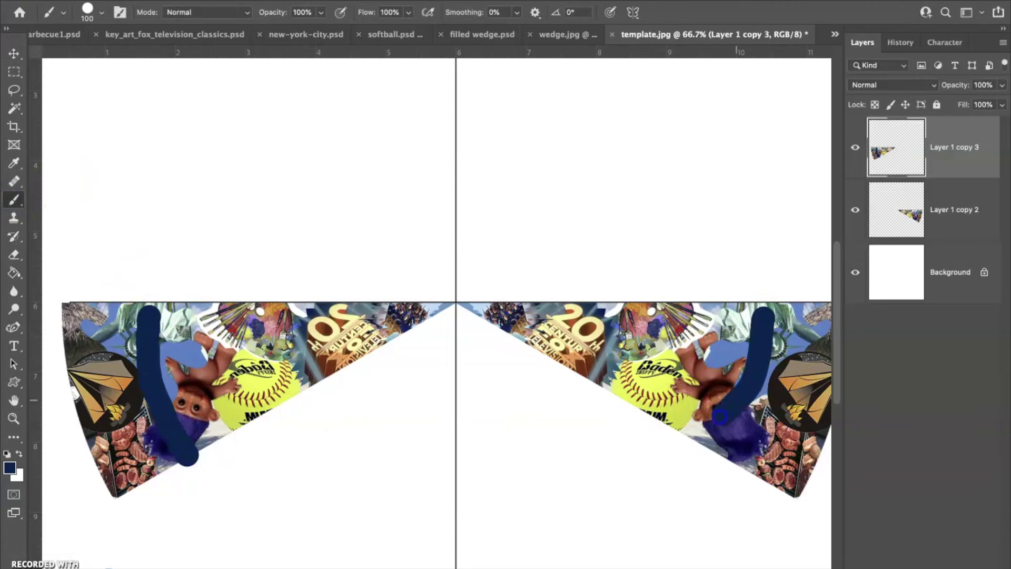
{"action": "mouse_move", "coordinate": [286, 422]}
{"action": "left_mouse_down"}
{"action": "mouse_move", "coordinate": [367, 473]}
{"action": "mouse_move", "coordinate": [504, 487]}
{"action": "mouse_move", "coordinate": [642, 440]}
{"action": "left_mouse_up"}
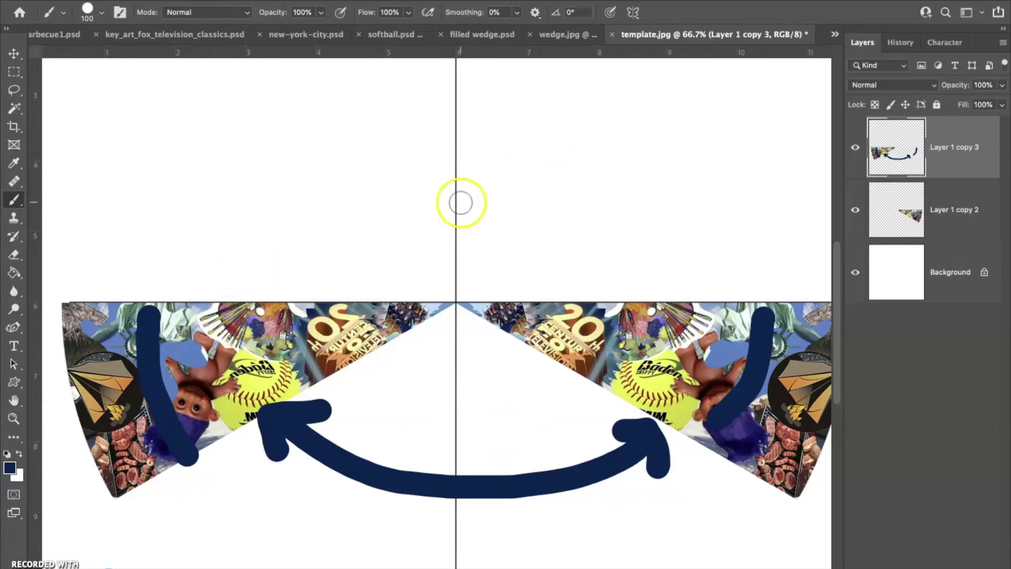
{"action": "mouse_move", "coordinate": [562, 130]}
{"action": "left_mouse_down"}
{"action": "mouse_move", "coordinate": [544, 158]}
{"action": "mouse_move", "coordinate": [563, 229]}
{"action": "mouse_move", "coordinate": [597, 212]}
{"action": "mouse_move", "coordinate": [551, 203]}
{"action": "left_mouse_up"}
{"action": "mouse_move", "coordinate": [649, 147]}
{"action": "left_mouse_down"}
{"action": "mouse_move", "coordinate": [629, 174]}
{"action": "mouse_move", "coordinate": [674, 235]}
{"action": "mouse_move", "coordinate": [706, 170]}
{"action": "mouse_move", "coordinate": [649, 147]}
{"action": "left_mouse_up"}
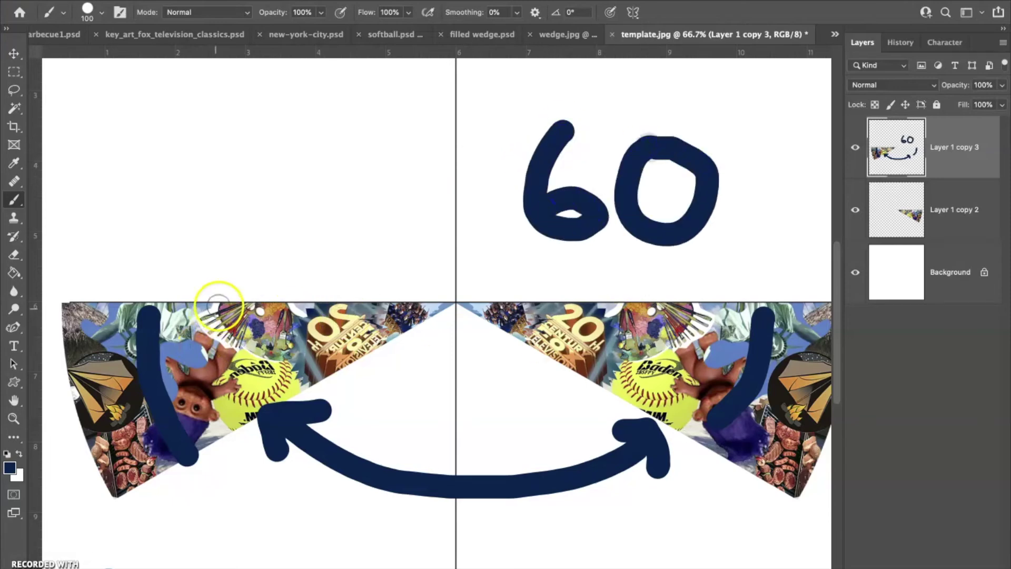
Step: Change the foreground colour to dark maroon, paint an arc spanning both wedges, and write "180 -" in front of the 60
{"action": "left_click", "coordinate": [10, 467]}
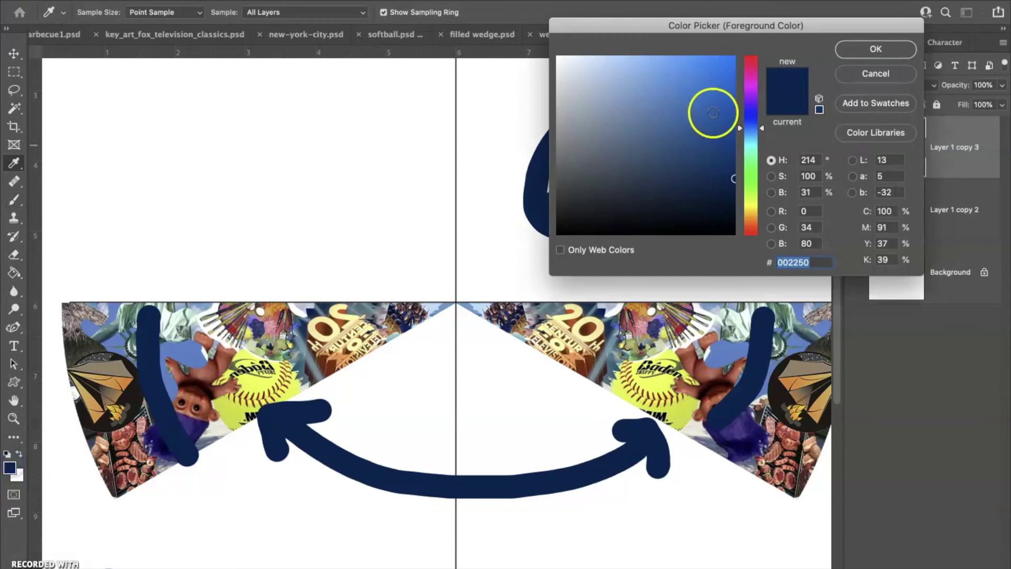
{"action": "left_click", "coordinate": [759, 70]}
{"action": "left_click", "coordinate": [894, 56]}
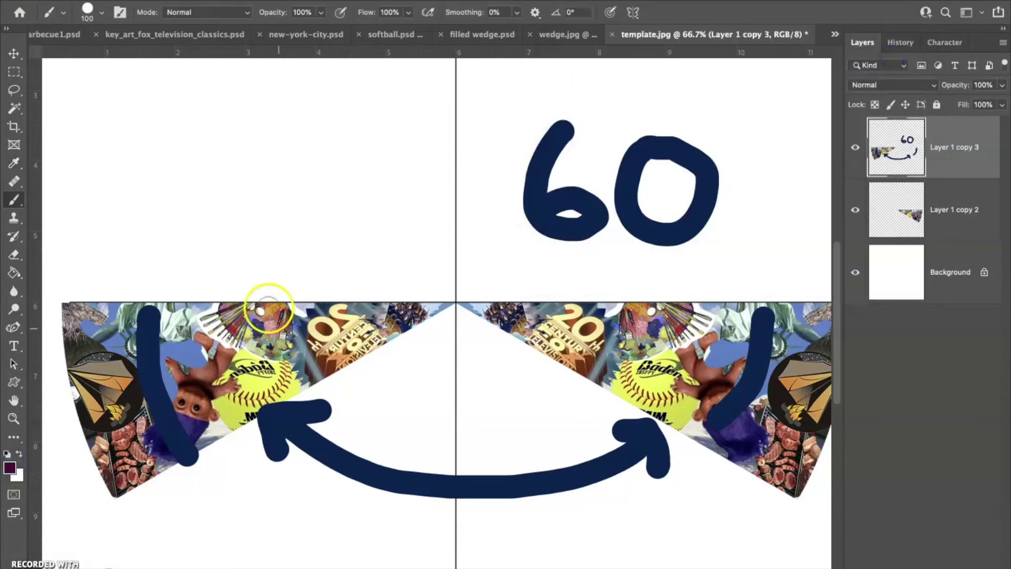
{"action": "mouse_move", "coordinate": [260, 304]}
{"action": "left_mouse_down"}
{"action": "mouse_move", "coordinate": [300, 377]}
{"action": "mouse_move", "coordinate": [401, 424]}
{"action": "mouse_move", "coordinate": [503, 418]}
{"action": "mouse_move", "coordinate": [598, 372]}
{"action": "mouse_move", "coordinate": [628, 331]}
{"action": "left_mouse_up"}
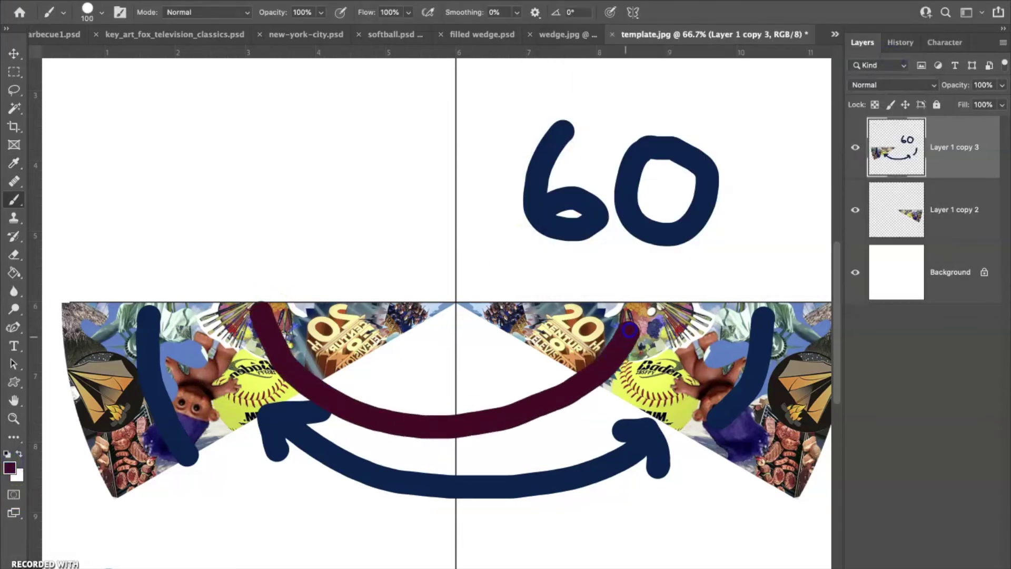
{"action": "left_click_drag", "start_coordinate": [195, 123], "coordinate": [197, 204]}
{"action": "mouse_move", "coordinate": [307, 133]}
{"action": "left_mouse_down"}
{"action": "mouse_move", "coordinate": [270, 138]}
{"action": "mouse_move", "coordinate": [325, 248]}
{"action": "mouse_move", "coordinate": [280, 215]}
{"action": "mouse_move", "coordinate": [301, 153]}
{"action": "left_mouse_up"}
{"action": "mouse_move", "coordinate": [380, 149]}
{"action": "left_mouse_down"}
{"action": "mouse_move", "coordinate": [361, 169]}
{"action": "mouse_move", "coordinate": [395, 219]}
{"action": "mouse_move", "coordinate": [382, 151]}
{"action": "left_mouse_up"}
{"action": "left_click_drag", "start_coordinate": [452, 192], "coordinate": [481, 193]}
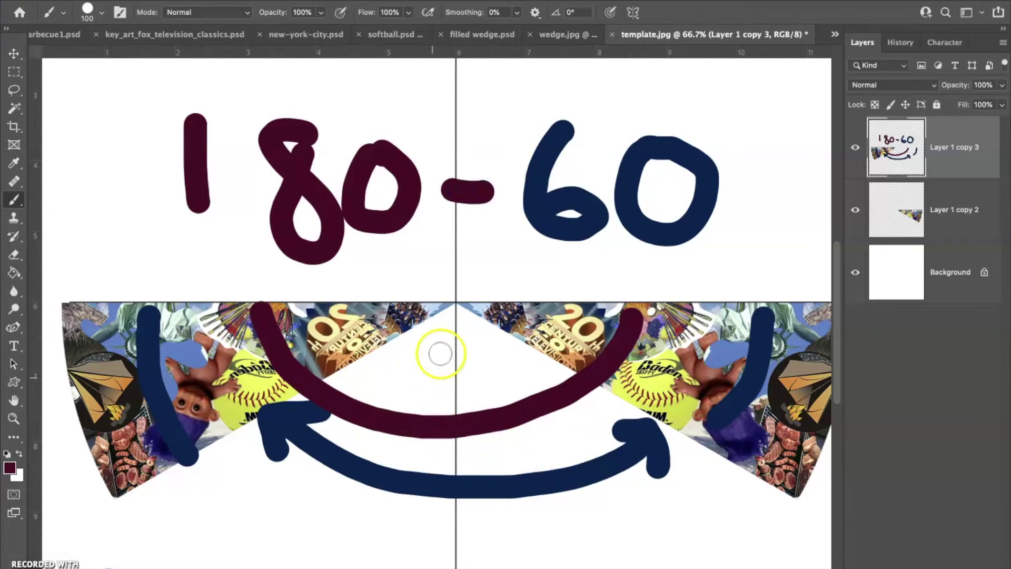
Step: Paint maroon strokes along the wedges' lower edges to mark the angle between them
{"action": "left_click_drag", "start_coordinate": [431, 333], "coordinate": [242, 439]}
{"action": "mouse_move", "coordinate": [404, 335]}
{"action": "left_mouse_down"}
{"action": "mouse_move", "coordinate": [429, 333]}
{"action": "mouse_move", "coordinate": [516, 374]}
{"action": "mouse_move", "coordinate": [695, 478]}
{"action": "left_mouse_up"}
{"action": "mouse_move", "coordinate": [531, 373]}
{"action": "left_mouse_down"}
{"action": "mouse_move", "coordinate": [398, 371]}
{"action": "mouse_move", "coordinate": [205, 475]}
{"action": "left_mouse_up"}
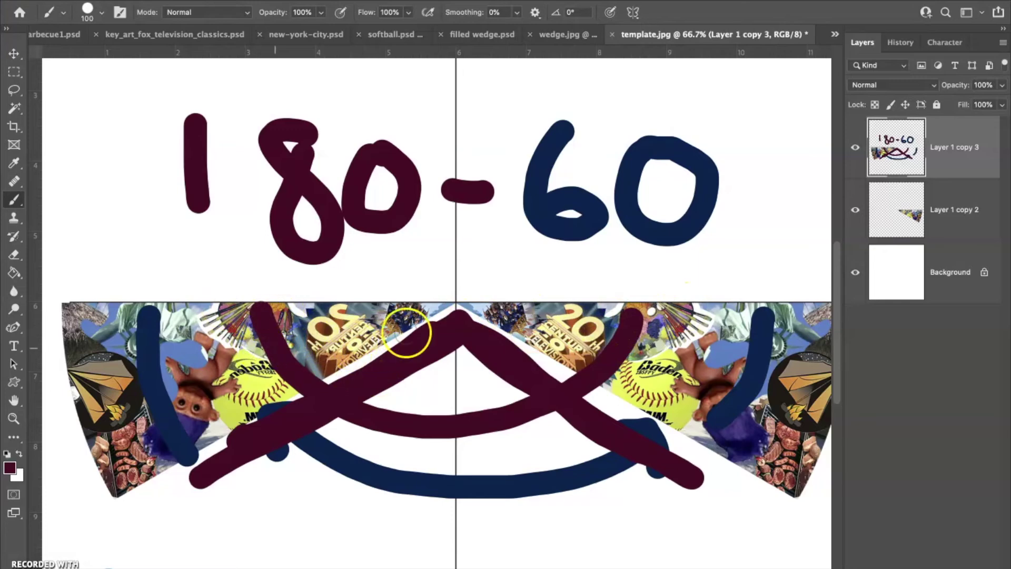
Step: Undo all the maroon and blue brush annotations on the wedge copy's layer
{"action": "key", "text": "ctrl+z"}
{"action": "key", "text": "ctrl+z"}
{"action": "key", "text": "ctrl+z"}
{"action": "key", "text": "ctrl+z"}
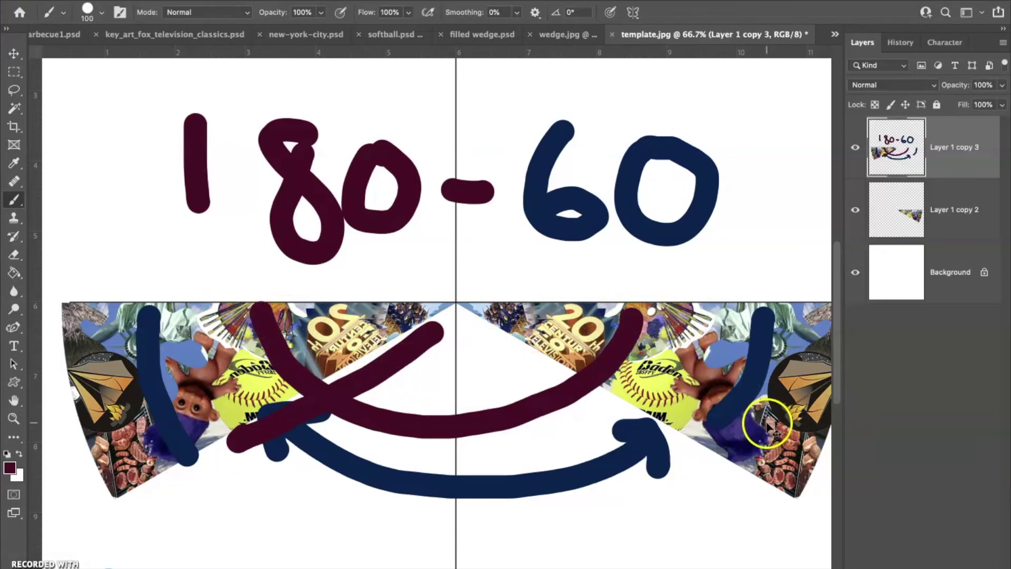
{"action": "key", "text": "ctrl+z"}
{"action": "key", "text": "ctrl+z"}
{"action": "key", "text": "ctrl+z"}
{"action": "key", "text": "ctrl+z"}
{"action": "key", "text": "ctrl+z"}
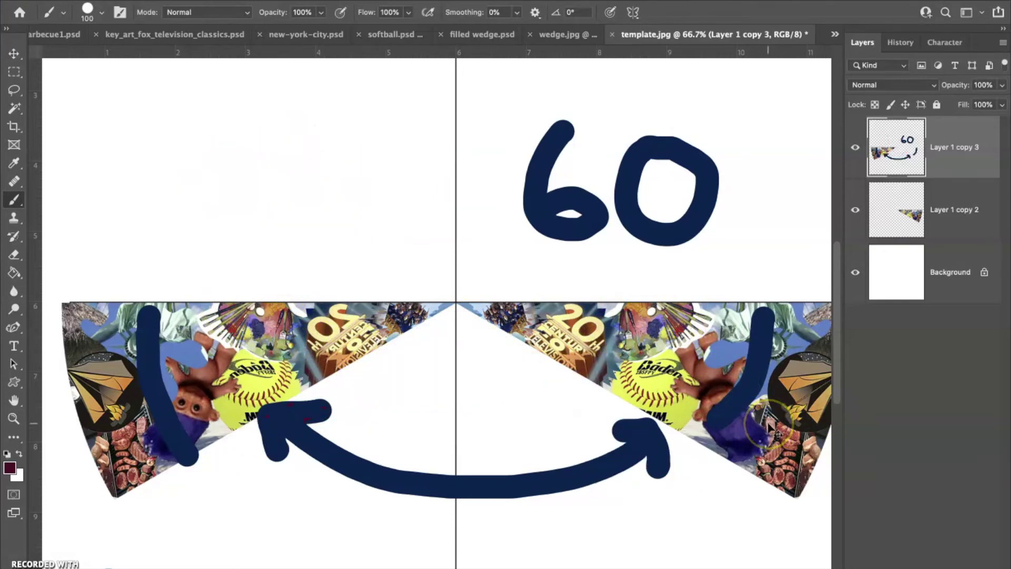
{"action": "key", "text": "ctrl+z"}
{"action": "key", "text": "ctrl+z"}
{"action": "key", "text": "ctrl+z"}
{"action": "key", "text": "ctrl+z"}
{"action": "key", "text": "ctrl+z"}
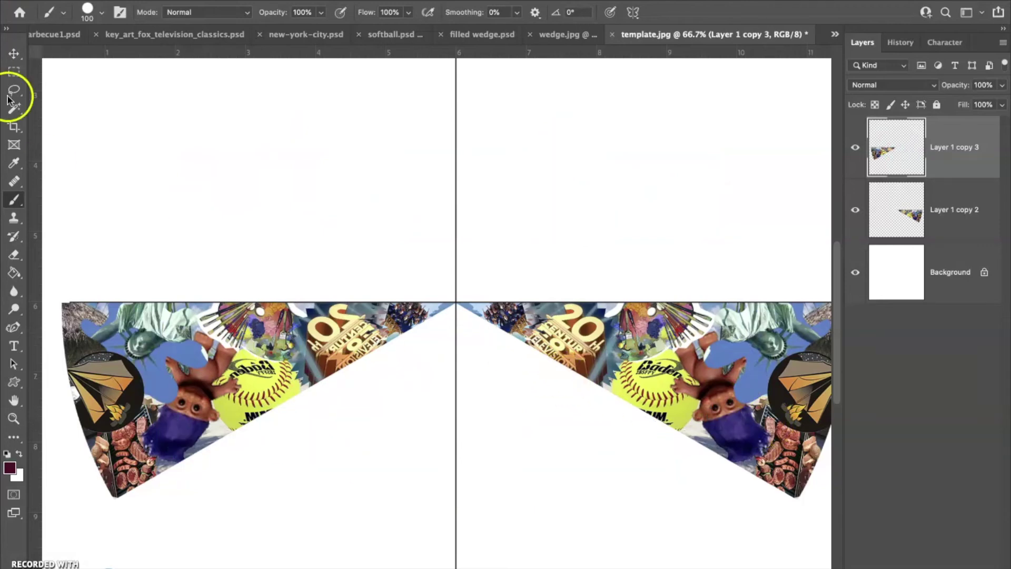
Step: Rotate the flipped wedge copy, Layer 1 copy 3, to -120 degrees with the Move tool's transform controls
{"action": "left_click", "coordinate": [14, 54]}
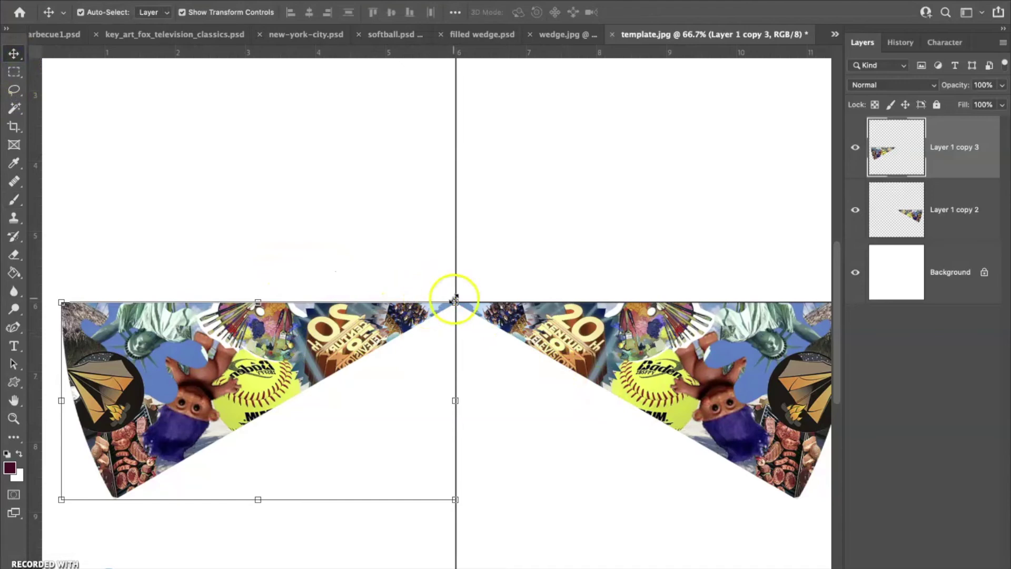
{"action": "left_click_drag", "start_coordinate": [462, 291], "coordinate": [117, 281]}
{"action": "left_click", "coordinate": [502, 14]}
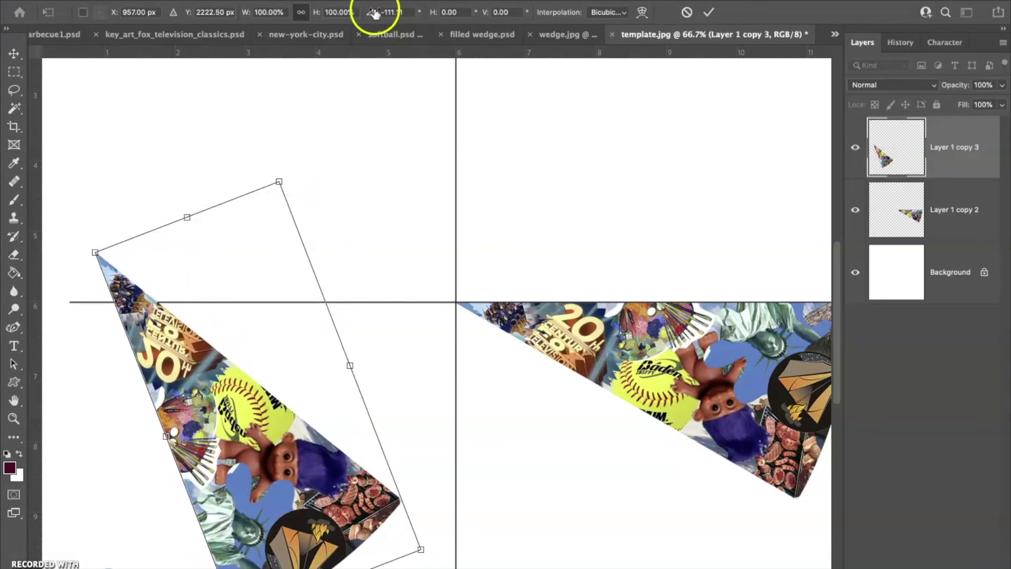
{"action": "left_click", "coordinate": [405, 20]}
{"action": "type", "text": "-120"}
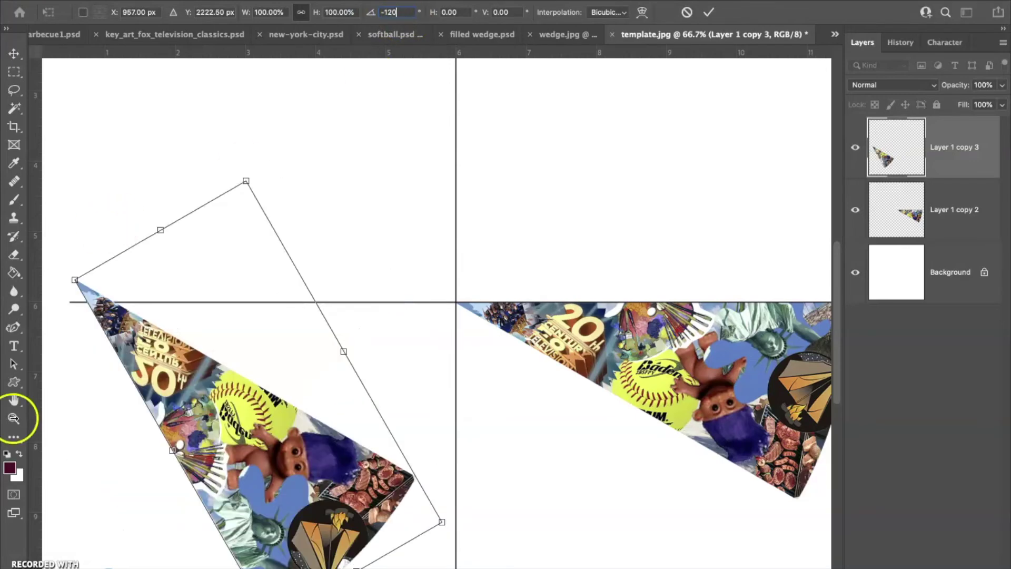
Step: Move the rotated copy flush against the original wedge's lower edge with both tips at the centre, committing the transform
{"action": "left_click_drag", "start_coordinate": [235, 448], "coordinate": [604, 480]}
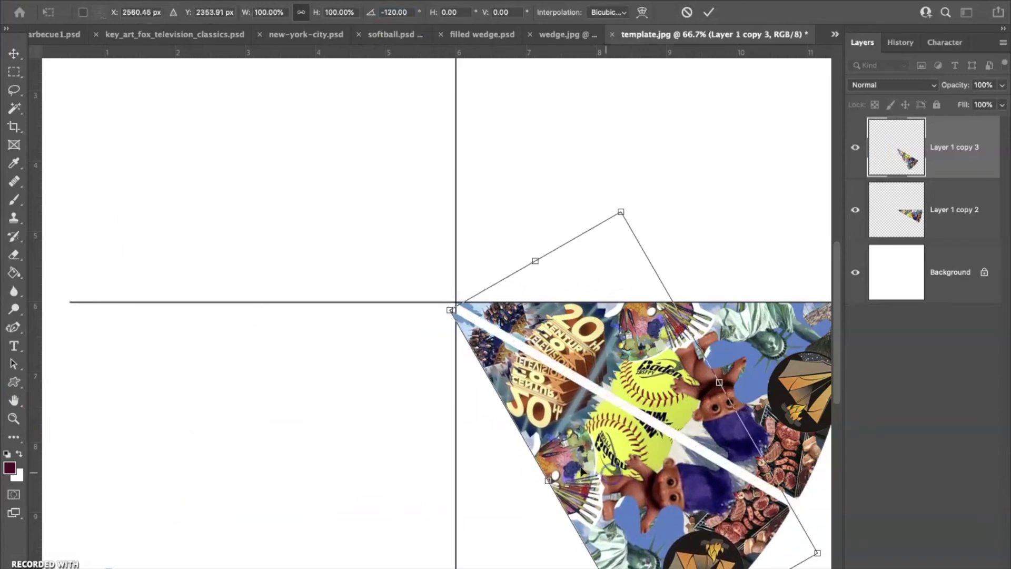
{"action": "left_click", "coordinate": [709, 13]}
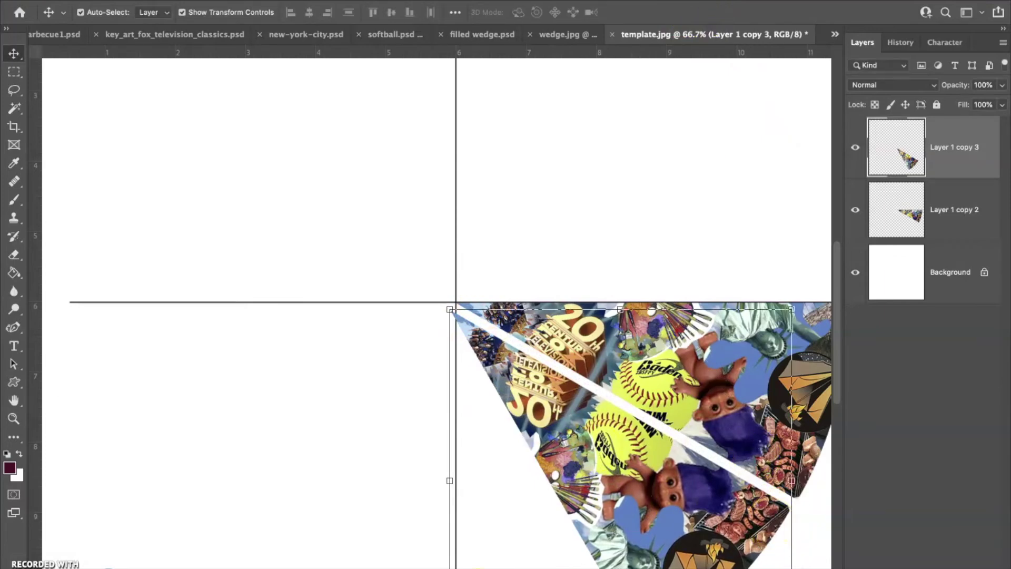
{"action": "left_click_drag", "start_coordinate": [839, 363], "coordinate": [841, 395]}
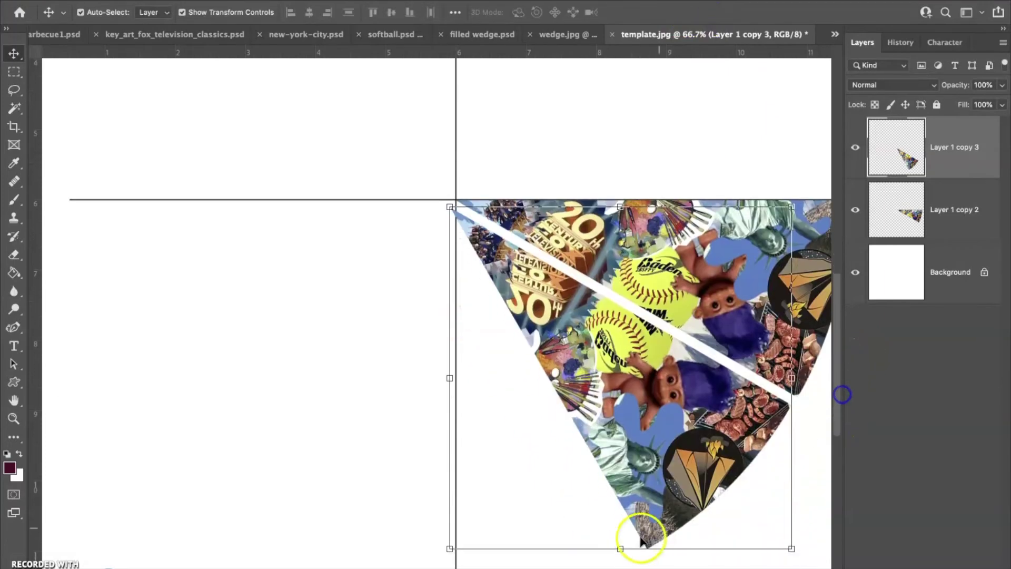
{"action": "scroll", "coordinate": [543, 316], "scroll_direction": "right", "scroll_amount": 8}
{"action": "left_click_drag", "start_coordinate": [457, 417], "coordinate": [459, 416]}
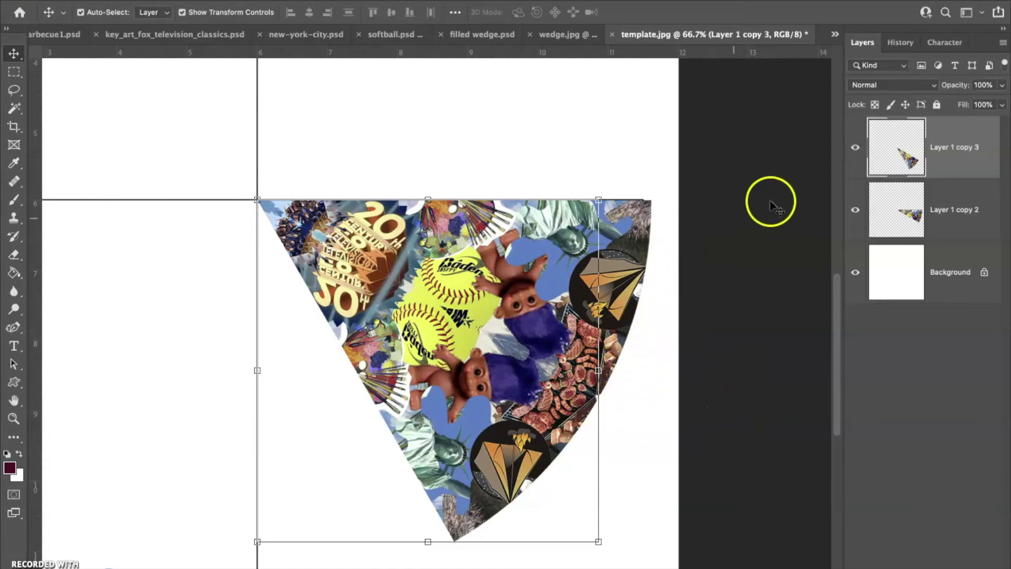
Step: Duplicate the original wedge, Layer 1 copy 2, on the canvas and place the copy below and to the left of the joined pair
{"action": "left_click", "coordinate": [939, 221]}
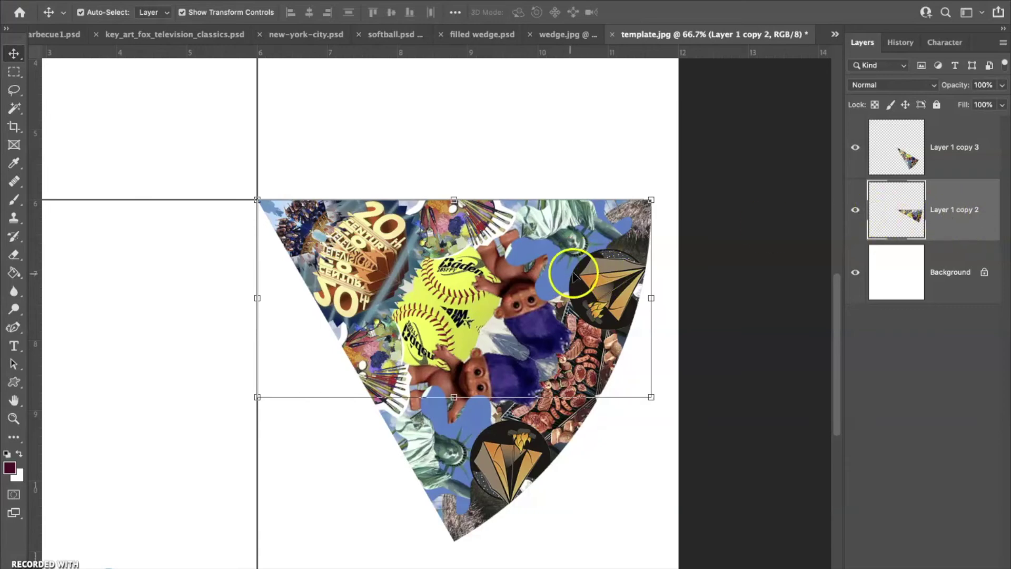
{"action": "left_click_drag", "start_coordinate": [570, 275], "coordinate": [344, 416]}
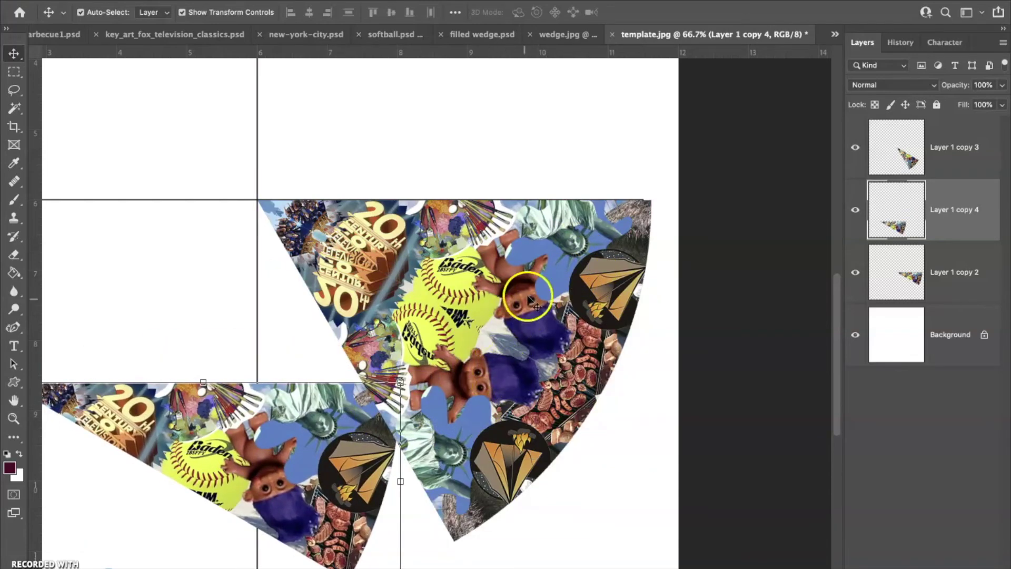
{"action": "left_click_drag", "start_coordinate": [343, 416], "coordinate": [210, 404]}
{"action": "left_click", "coordinate": [320, 375]}
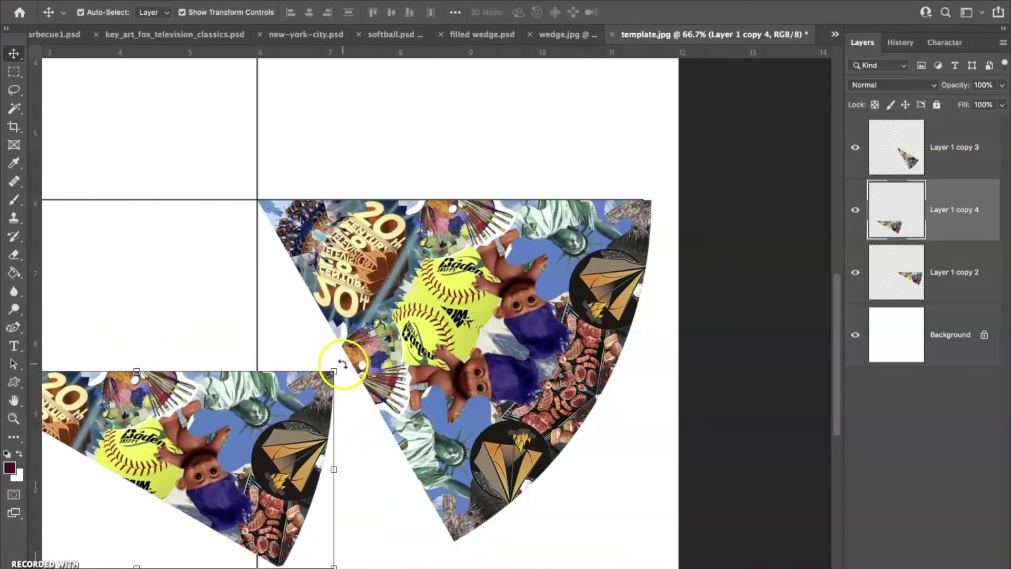
{"action": "left_click_drag", "start_coordinate": [342, 363], "coordinate": [314, 567]}
{"action": "left_click_drag", "start_coordinate": [199, 454], "coordinate": [298, 384]}
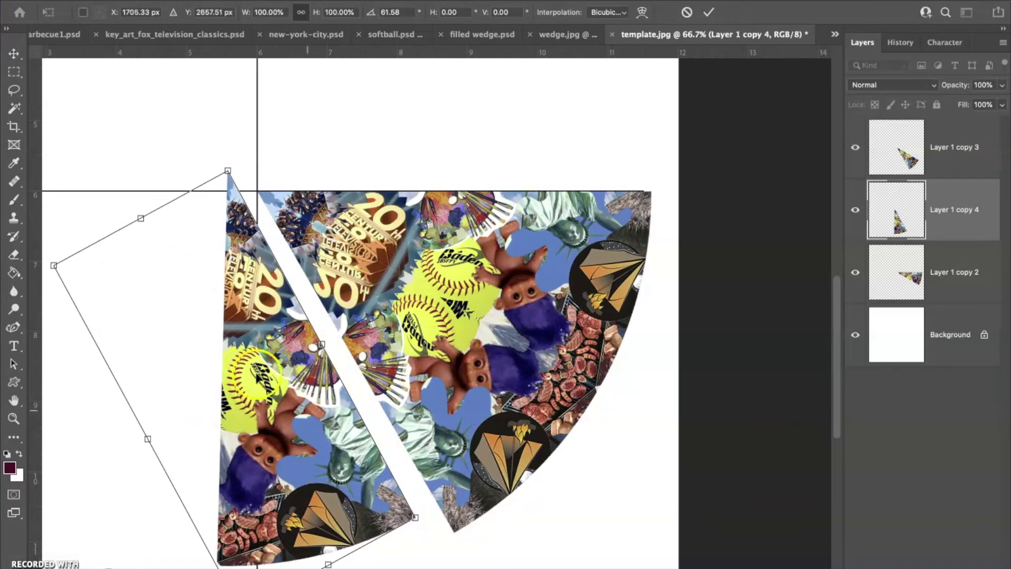
{"action": "left_click_drag", "start_coordinate": [275, 428], "coordinate": [121, 406]}
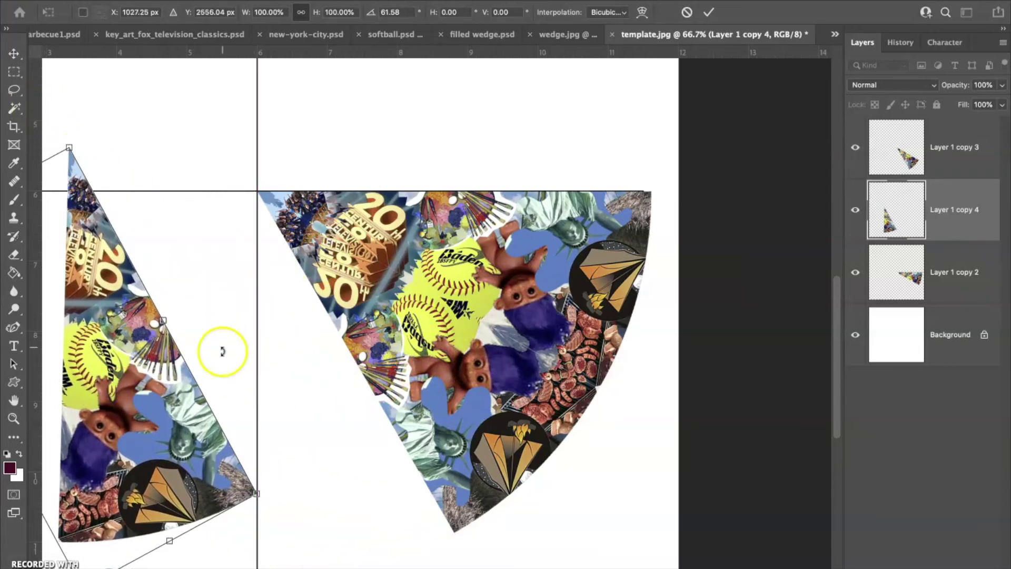
{"action": "left_click", "coordinate": [687, 13]}
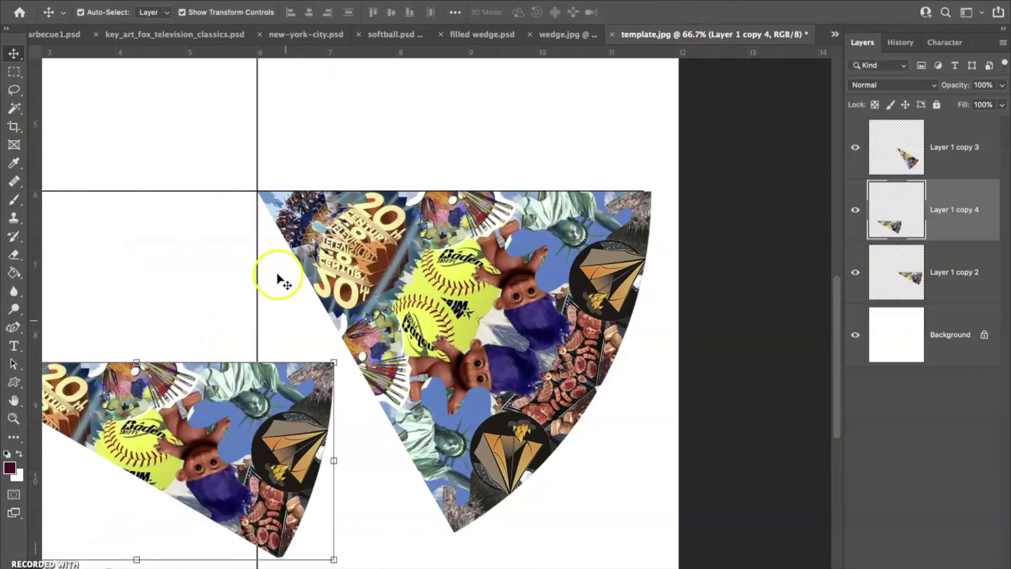
Step: Move the new wedge copy up so its top edge meets the horizontal line, overlapping the joined pair
{"action": "left_click_drag", "start_coordinate": [311, 425], "coordinate": [387, 263]}
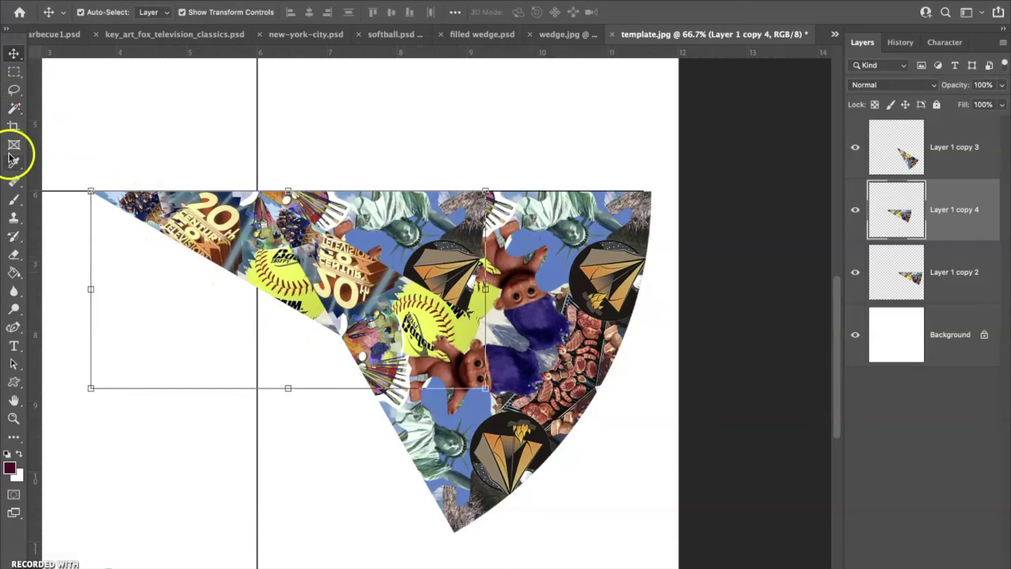
Step: Paint maroon strokes along the copy's lower edge and down from its tip, with a right-angle square at the corner
{"action": "left_click", "coordinate": [13, 199]}
{"action": "left_click_drag", "start_coordinate": [108, 212], "coordinate": [349, 356]}
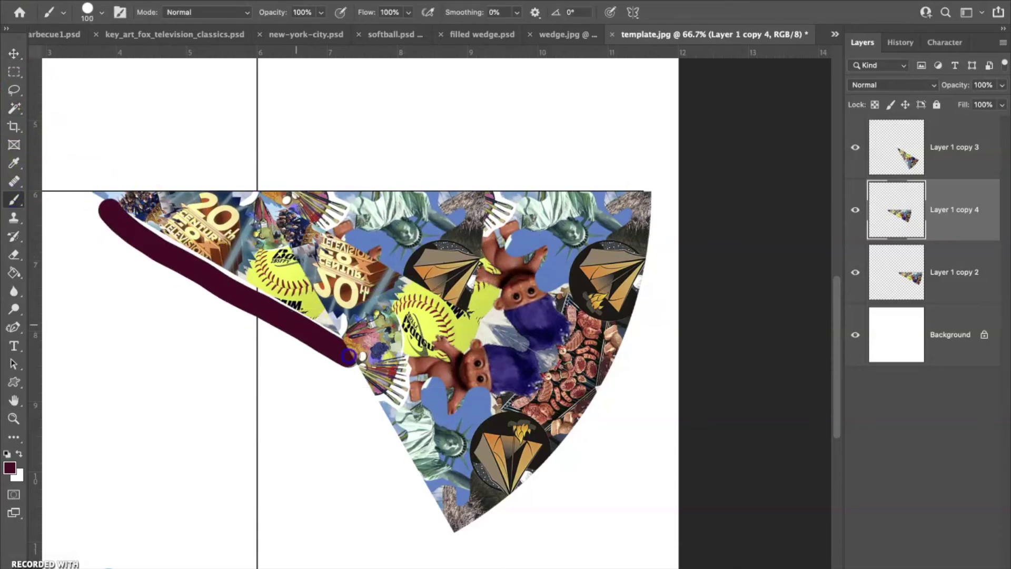
{"action": "mouse_move", "coordinate": [89, 213]}
{"action": "left_mouse_down"}
{"action": "mouse_move", "coordinate": [85, 201]}
{"action": "mouse_move", "coordinate": [86, 327]}
{"action": "mouse_move", "coordinate": [61, 483]}
{"action": "left_mouse_up"}
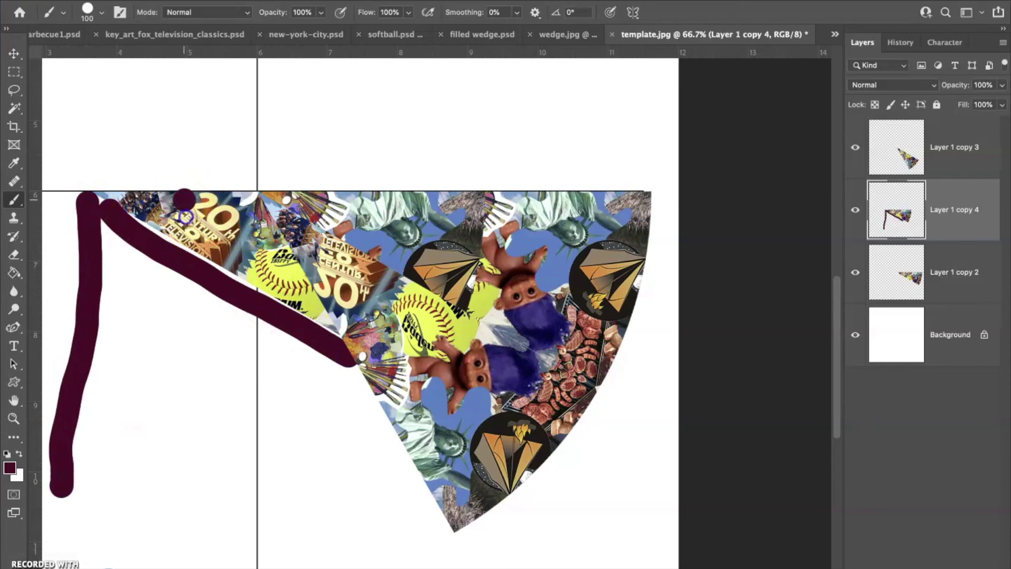
{"action": "mouse_move", "coordinate": [185, 216]}
{"action": "left_mouse_down"}
{"action": "mouse_move", "coordinate": [187, 289]}
{"action": "mouse_move", "coordinate": [100, 273]}
{"action": "left_mouse_up"}
{"action": "mouse_move", "coordinate": [188, 237]}
{"action": "left_mouse_down"}
{"action": "mouse_move", "coordinate": [188, 200]}
{"action": "mouse_move", "coordinate": [85, 191]}
{"action": "left_mouse_up"}
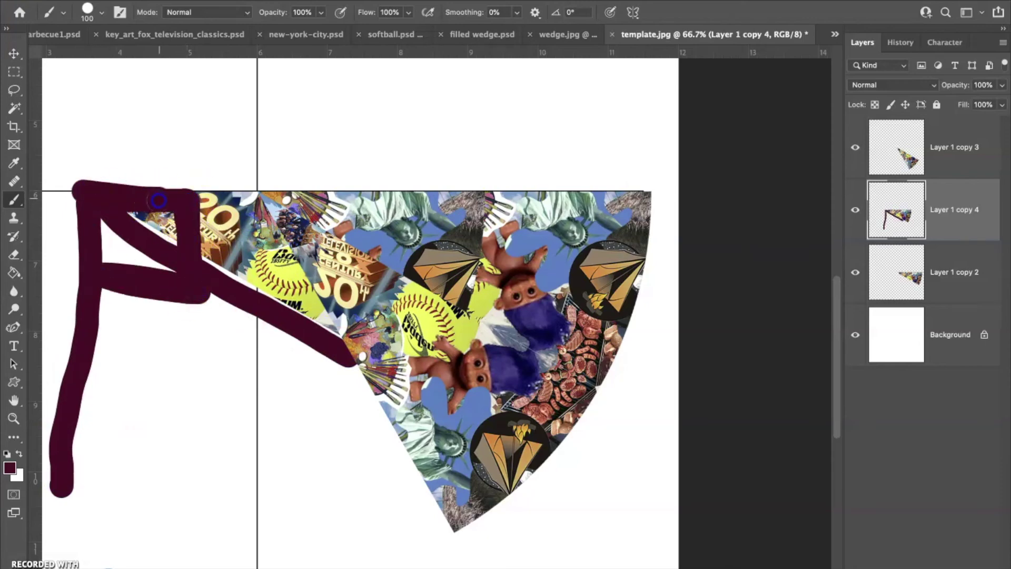
Step: Undo all the maroon brush strokes painted on the wedge copy, Layer 1 copy 4
{"action": "key", "text": "ctrl+z"}
{"action": "key", "text": "ctrl+z"}
{"action": "key", "text": "ctrl+z"}
{"action": "key", "text": "ctrl+z"}
{"action": "key", "text": "ctrl+z"}
{"action": "key", "text": "ctrl+z"}
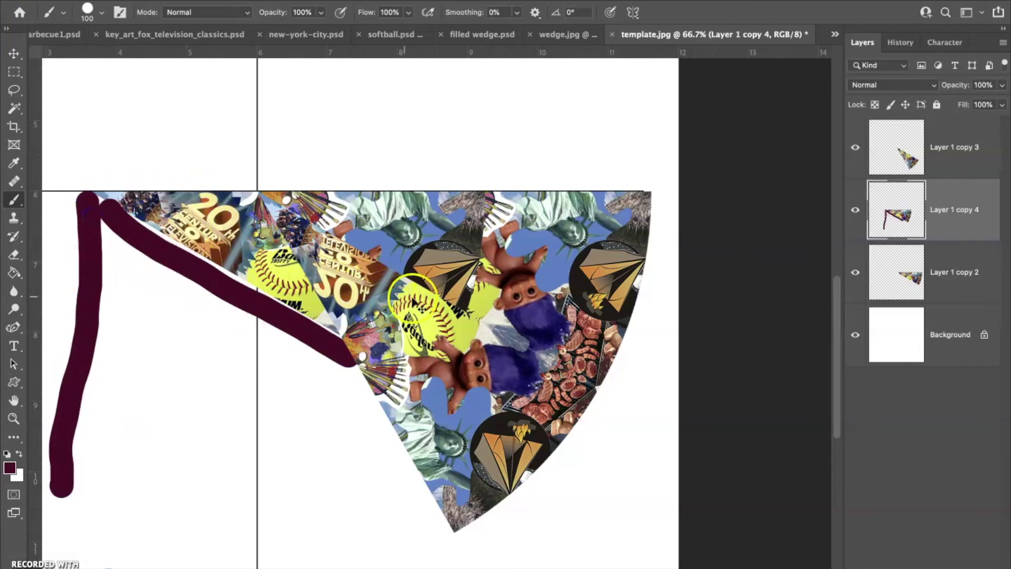
Step: Rotate the wedge copy, Layer 1 copy 4, clockwise by exactly 60 degrees
{"action": "left_click", "coordinate": [17, 56]}
{"action": "left_click_drag", "start_coordinate": [203, 435], "coordinate": [322, 237]}
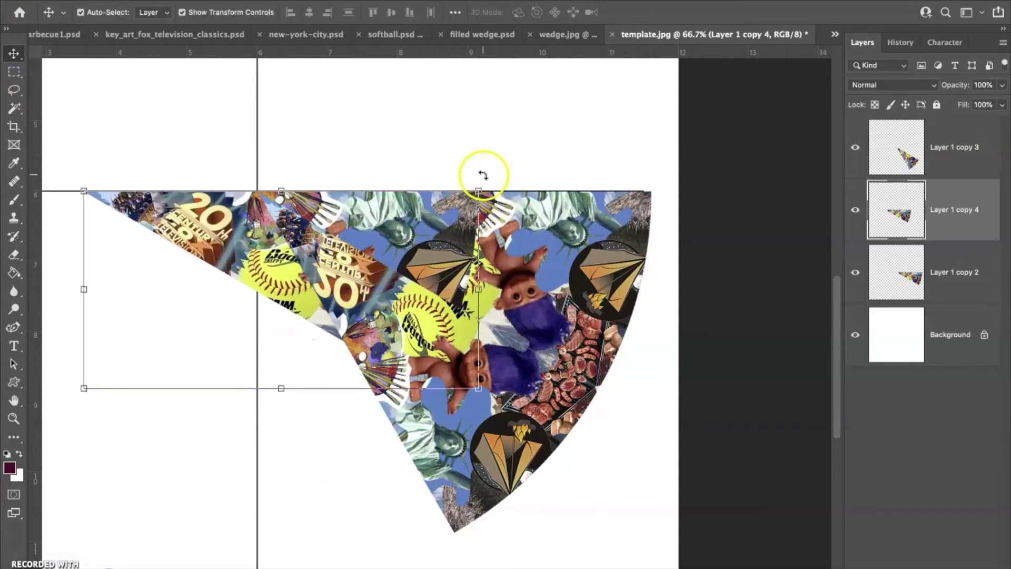
{"action": "left_click_drag", "start_coordinate": [484, 179], "coordinate": [502, 424]}
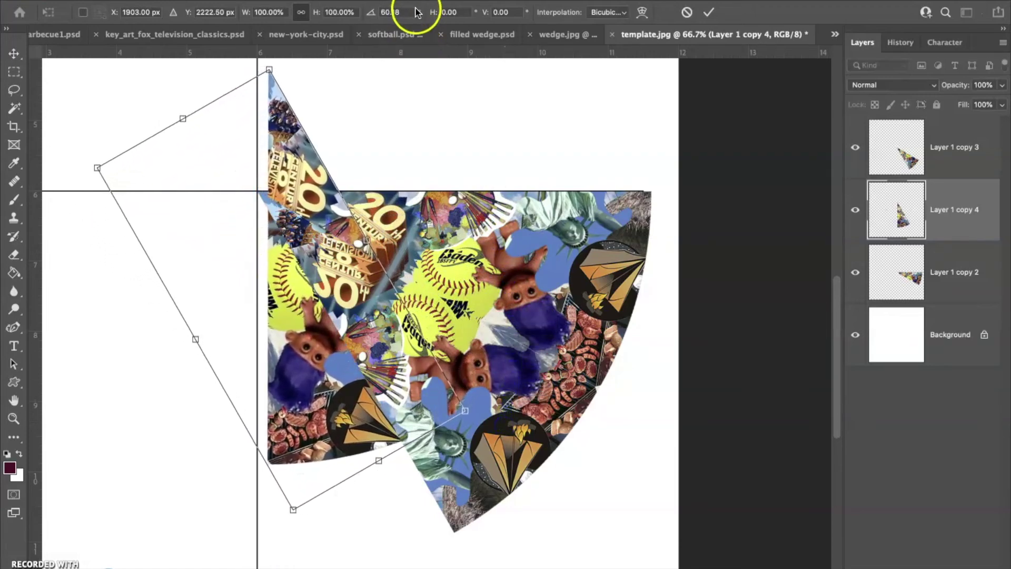
{"action": "type", "text": "6"}
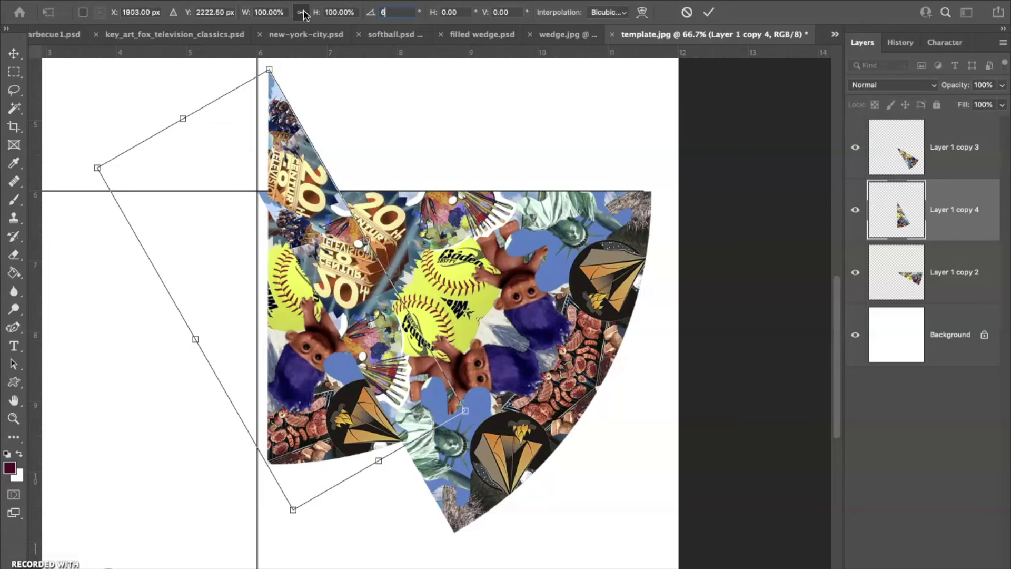
{"action": "type", "text": "0"}
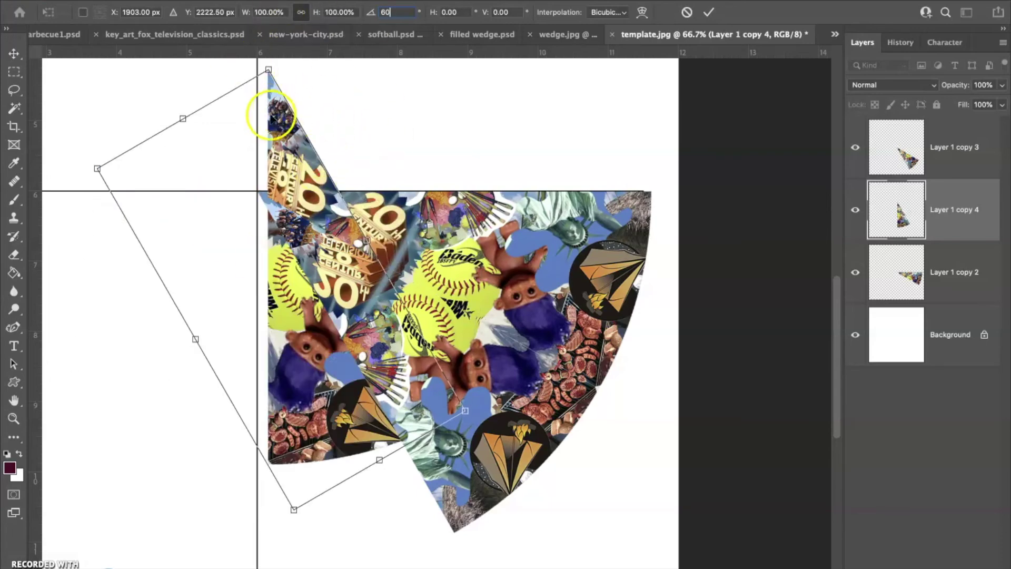
Step: Move the rotated copy so its tip meets the guide lines' crossing below the joined pair, committing the transform
{"action": "left_click_drag", "start_coordinate": [296, 447], "coordinate": [289, 566]}
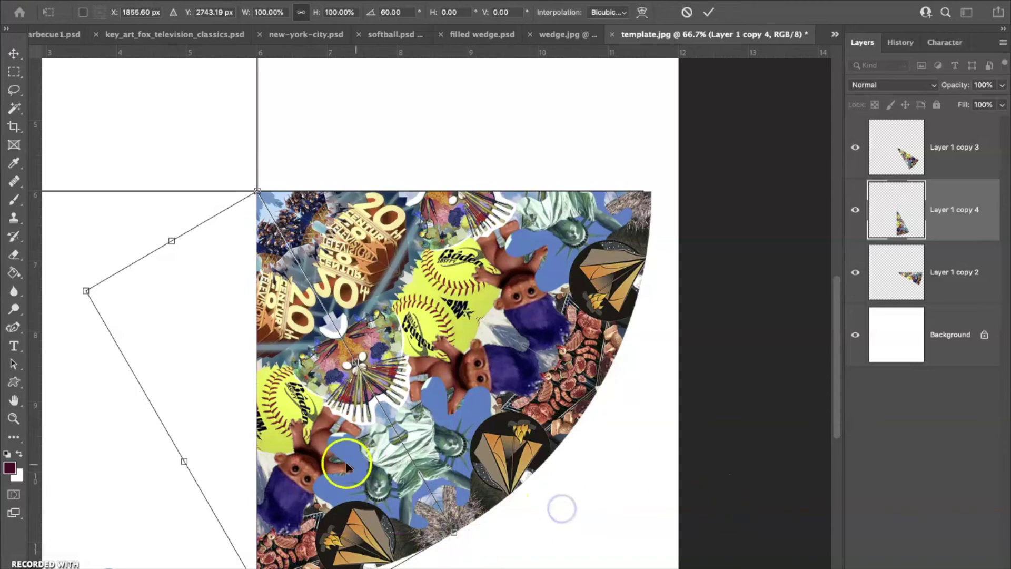
{"action": "key", "text": "Right"}
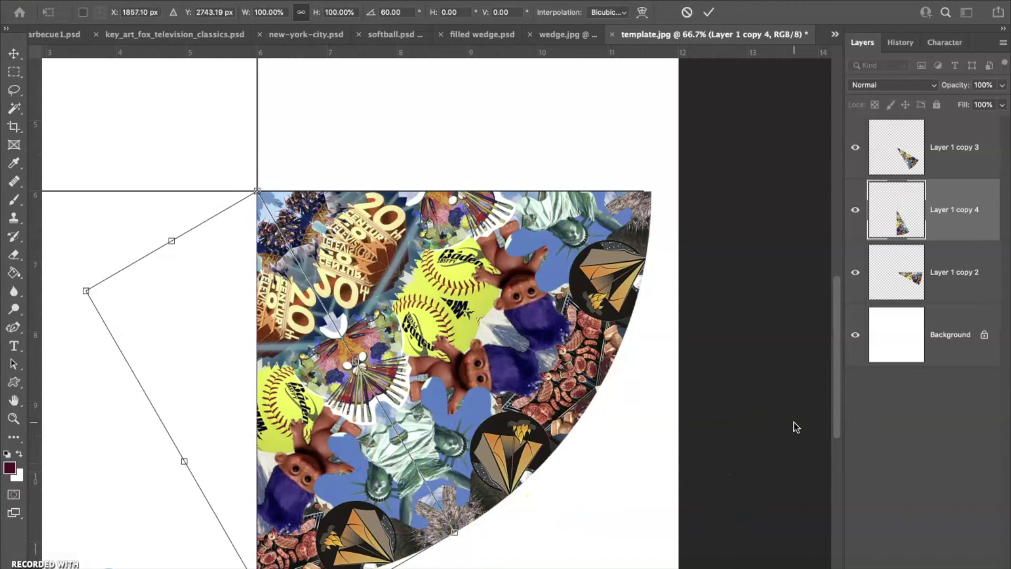
{"action": "left_click", "coordinate": [709, 11]}
Step: Nudge Layer 1 copy 4 slightly right so its straight edge lines up with the vertical line
{"action": "left_click", "coordinate": [474, 467]}
{"action": "left_click", "coordinate": [285, 440]}
{"action": "key", "text": "Right"}
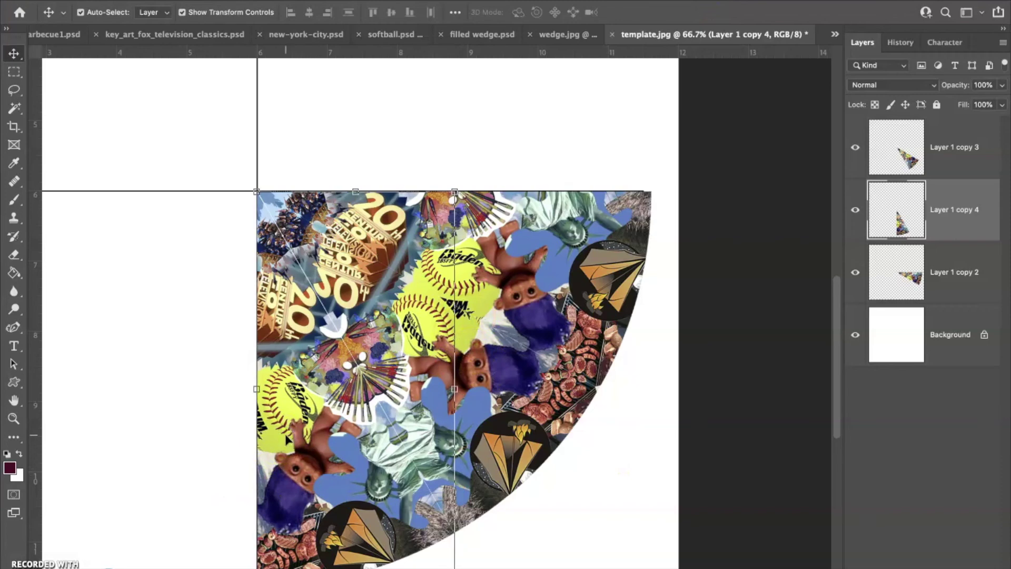
{"action": "key", "text": "Right"}
{"action": "key", "text": "Right"}
{"action": "key", "text": "Right"}
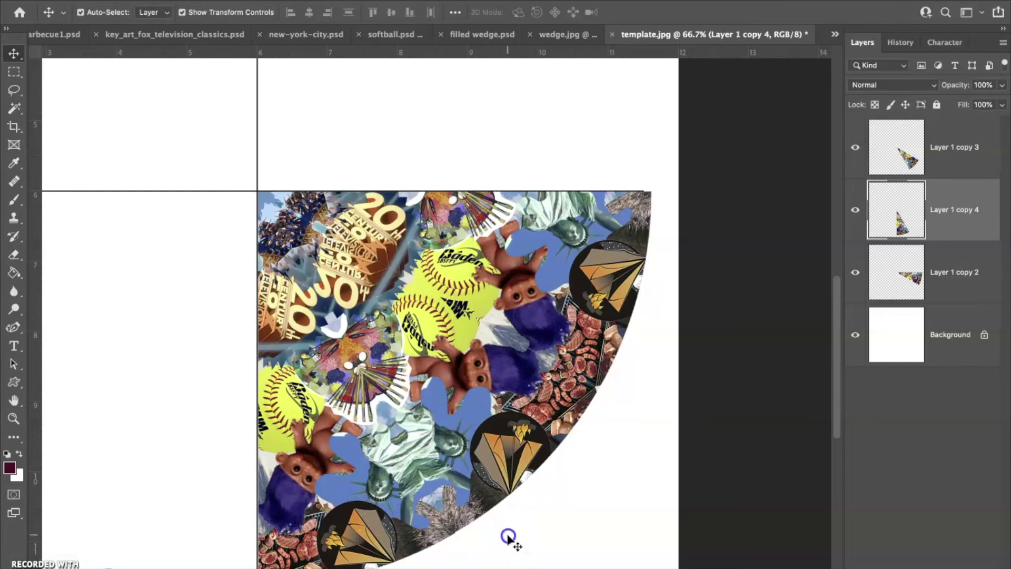
Step: Fine-tune Layer 1 copy 4 with small nudges up and left so its seam matches the neighbouring wedge at the outer rim
{"action": "left_click", "coordinate": [14, 419]}
{"action": "left_click", "coordinate": [505, 526]}
{"action": "left_click", "coordinate": [501, 508]}
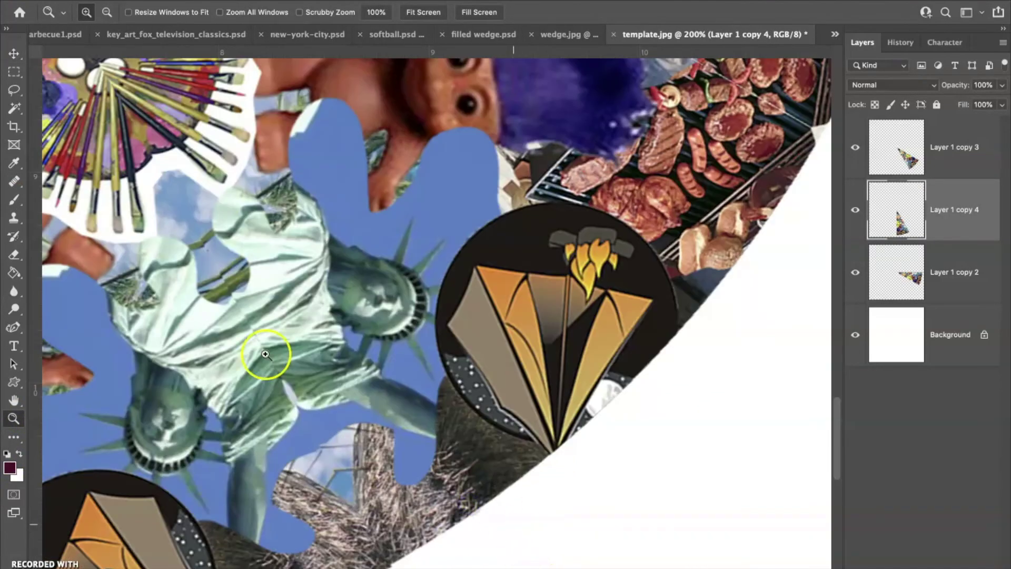
{"action": "scroll", "coordinate": [496, 445], "scroll_direction": "down", "scroll_amount": 4}
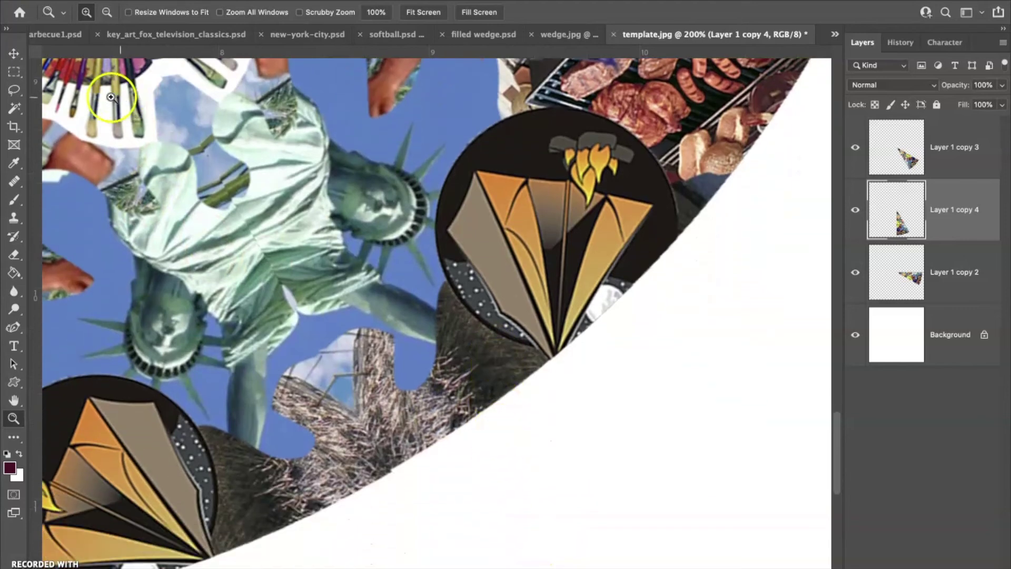
{"action": "left_click", "coordinate": [14, 53]}
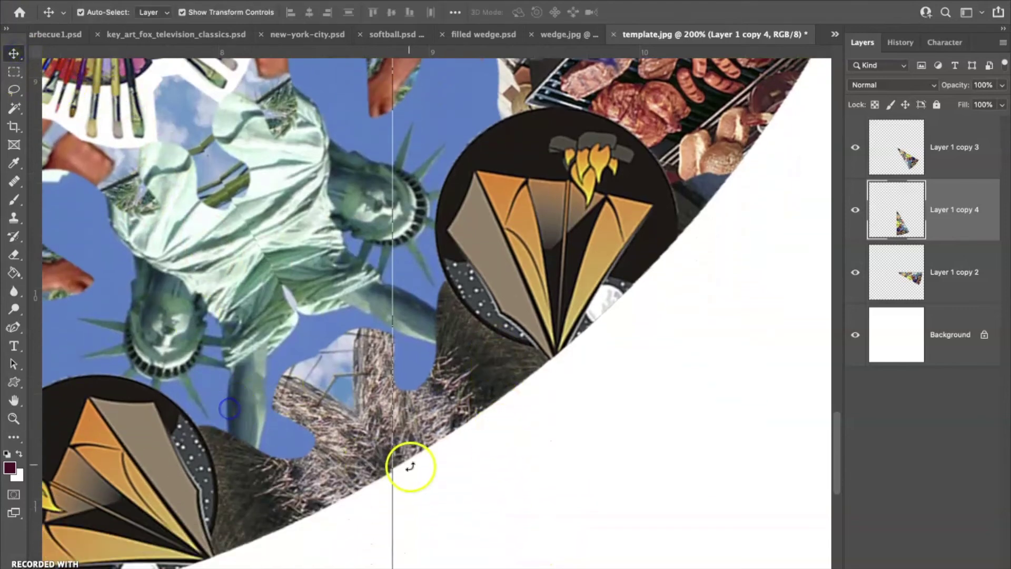
{"action": "left_click", "coordinate": [476, 501]}
{"action": "left_click", "coordinate": [348, 474]}
{"action": "key", "text": "Up"}
{"action": "key", "text": "Up"}
{"action": "key", "text": "Up"}
{"action": "key", "text": "Left"}
{"action": "key", "text": "Left"}
{"action": "key", "text": "Left"}
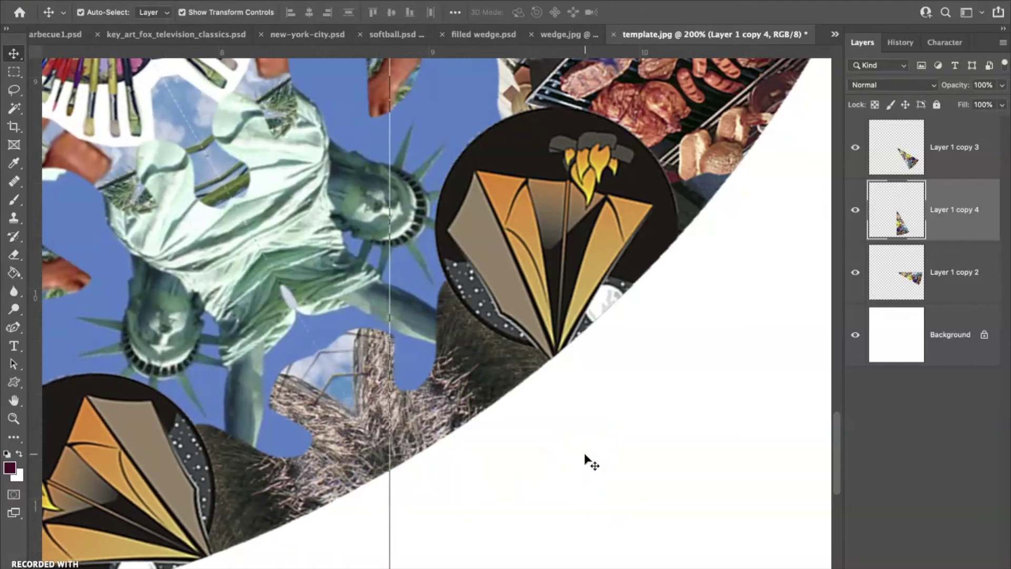
{"action": "key", "text": "Right"}
{"action": "key", "text": "Right"}
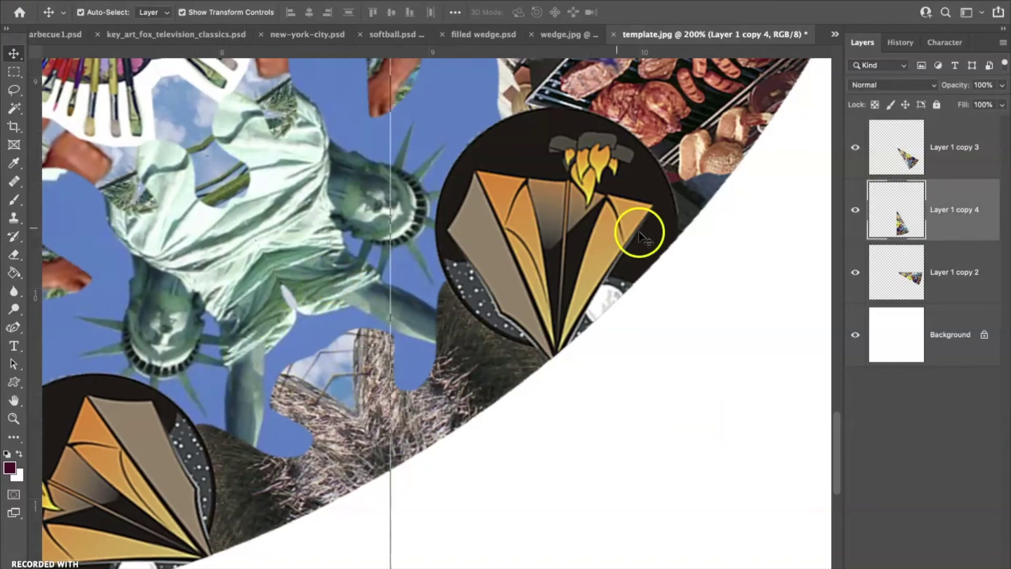
Step: Merge the three wedge layers, Layer 1 copy 3, Layer 1 copy 4 and Layer 1 copy 2, into one layer
{"action": "scroll", "coordinate": [641, 234], "scroll_direction": "up", "scroll_amount": 5}
{"action": "scroll", "coordinate": [641, 238], "scroll_direction": "up", "scroll_amount": 3}
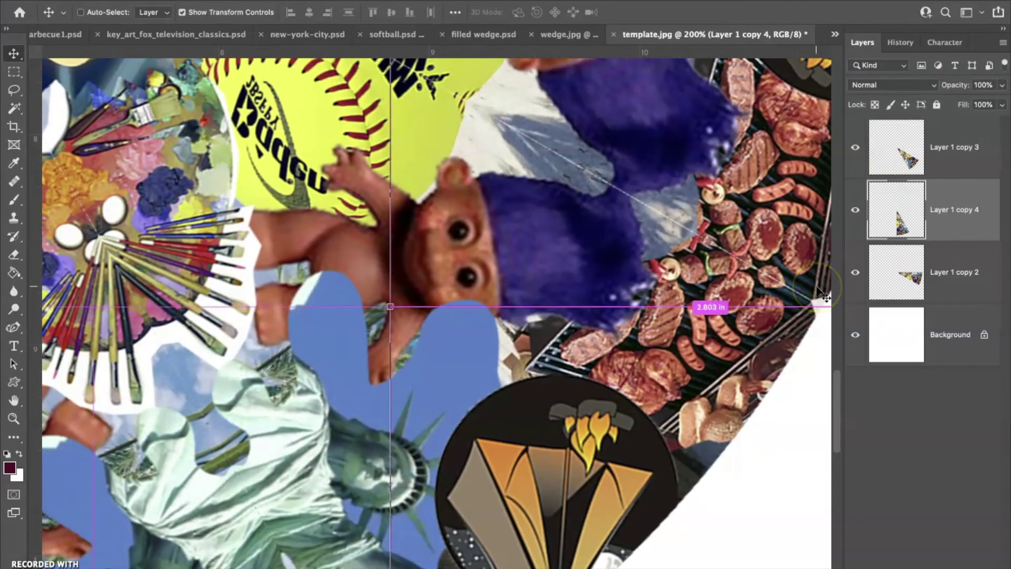
{"action": "key", "text": "super+0"}
{"action": "left_click", "coordinate": [753, 179]}
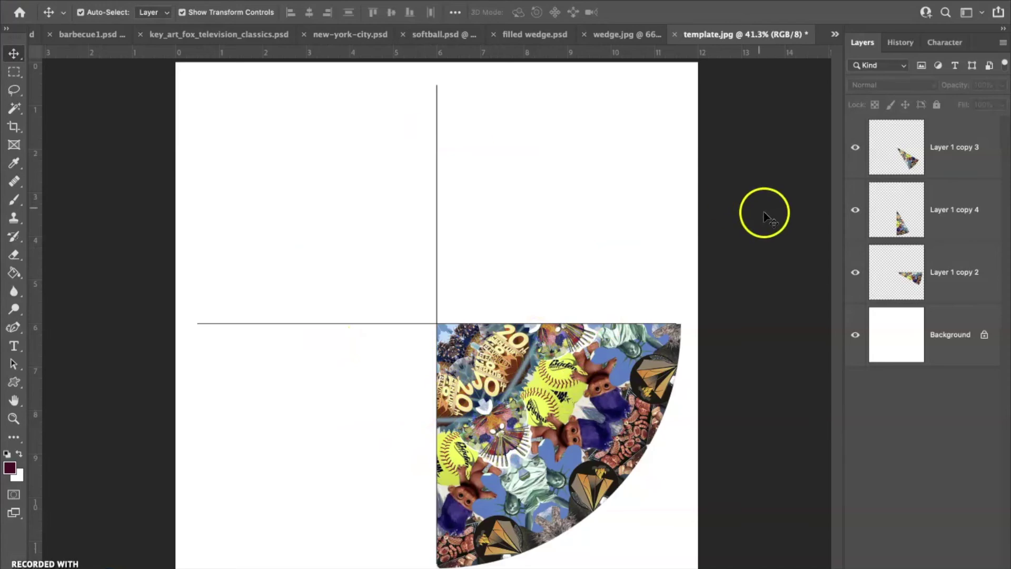
{"action": "left_click", "coordinate": [935, 148]}
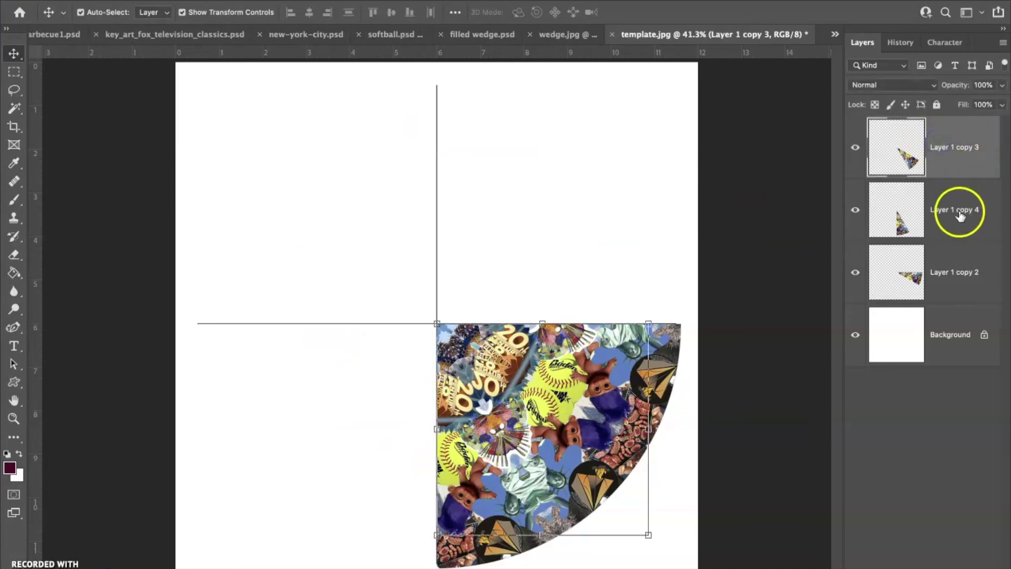
{"action": "left_click", "coordinate": [960, 215]}
{"action": "left_click", "coordinate": [963, 140]}
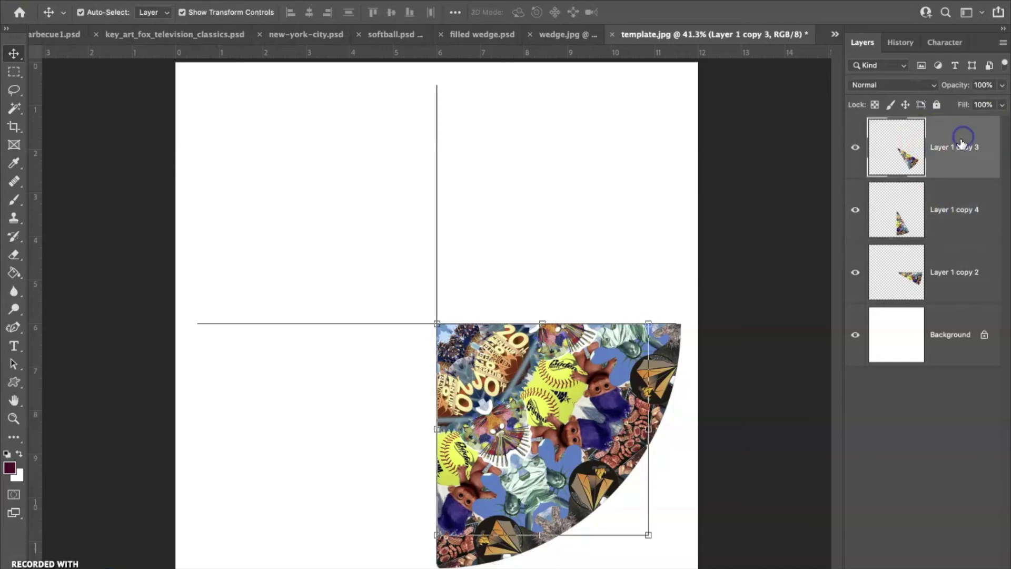
{"action": "left_click", "coordinate": [959, 222], "text": "shift"}
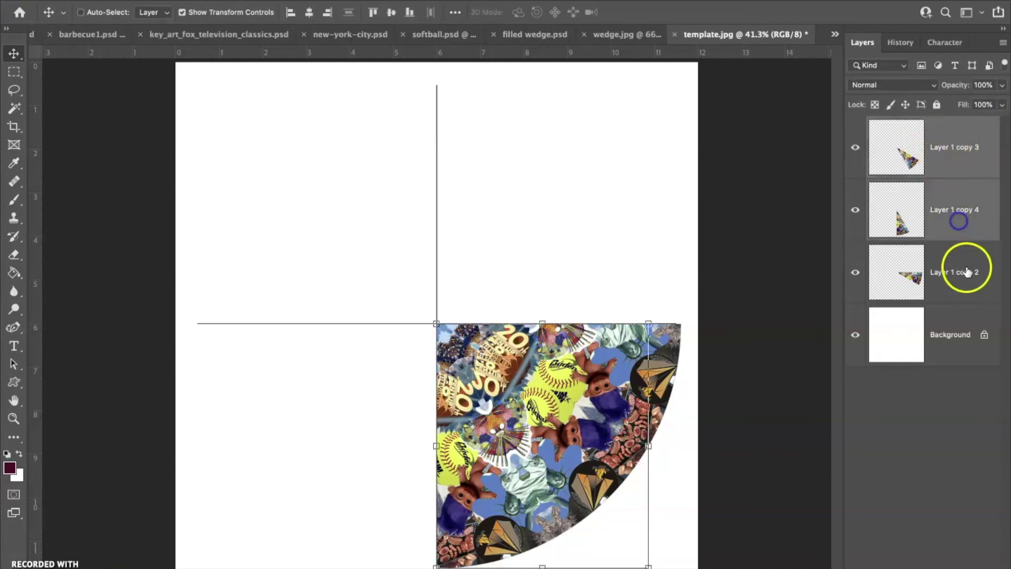
{"action": "left_click", "coordinate": [965, 272], "text": "shift"}
{"action": "right_click", "coordinate": [971, 234]}
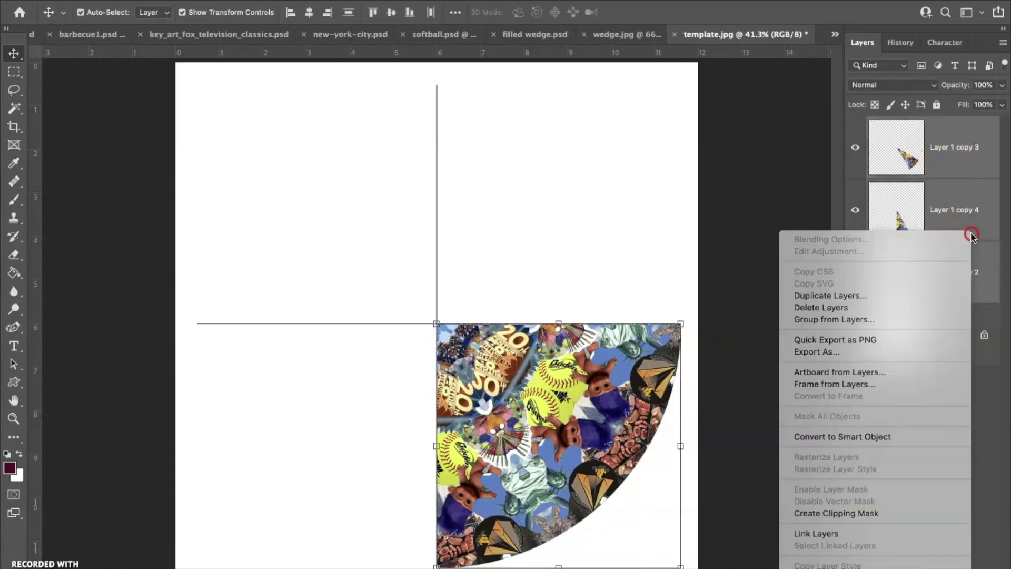
{"action": "scroll", "coordinate": [899, 463], "scroll_direction": "down", "scroll_amount": 5}
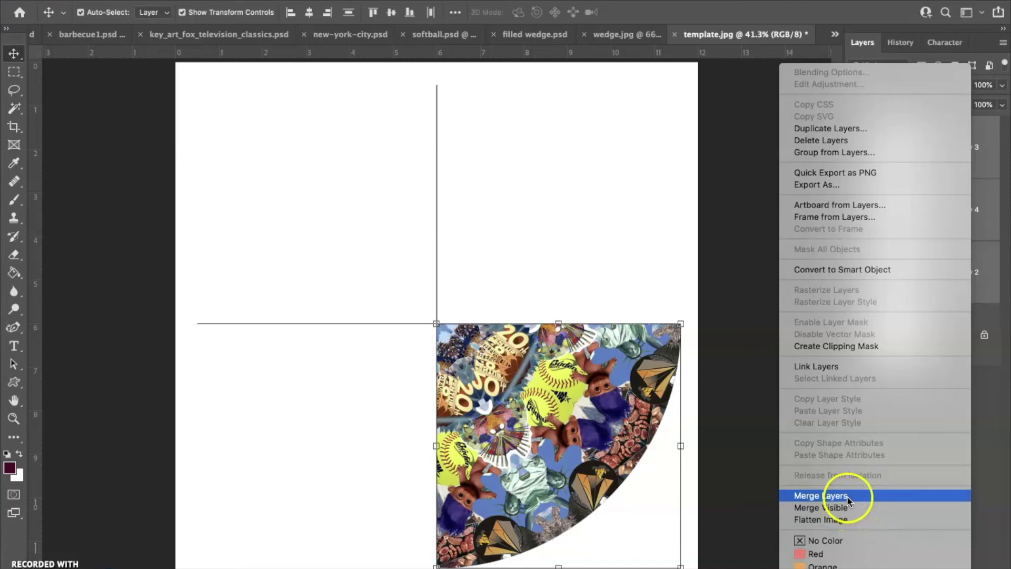
{"action": "left_click", "coordinate": [857, 495]}
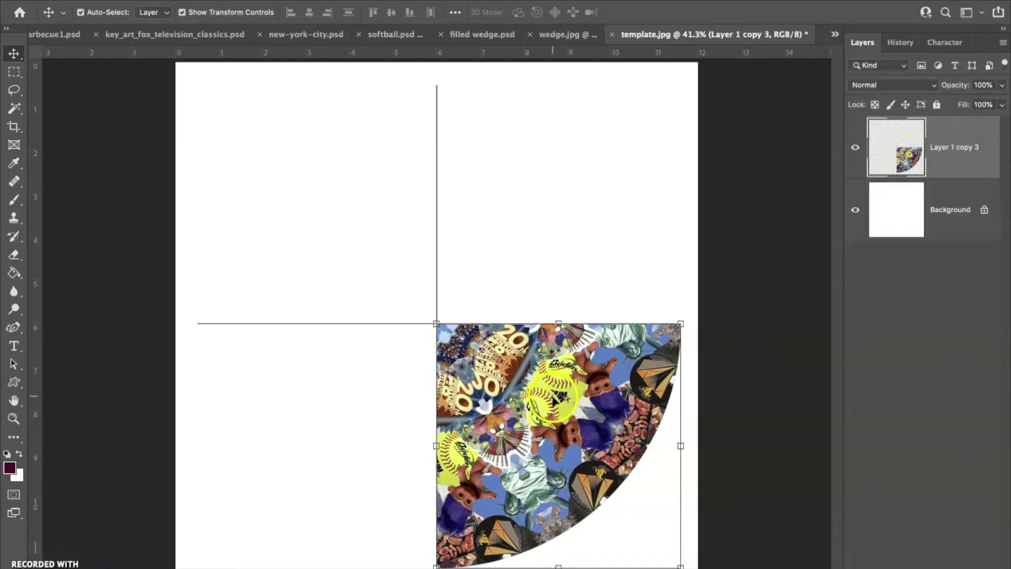
Step: Duplicate the merged quarter circle to its left and flip the copy horizontally
{"action": "left_click_drag", "start_coordinate": [554, 400], "coordinate": [407, 400]}
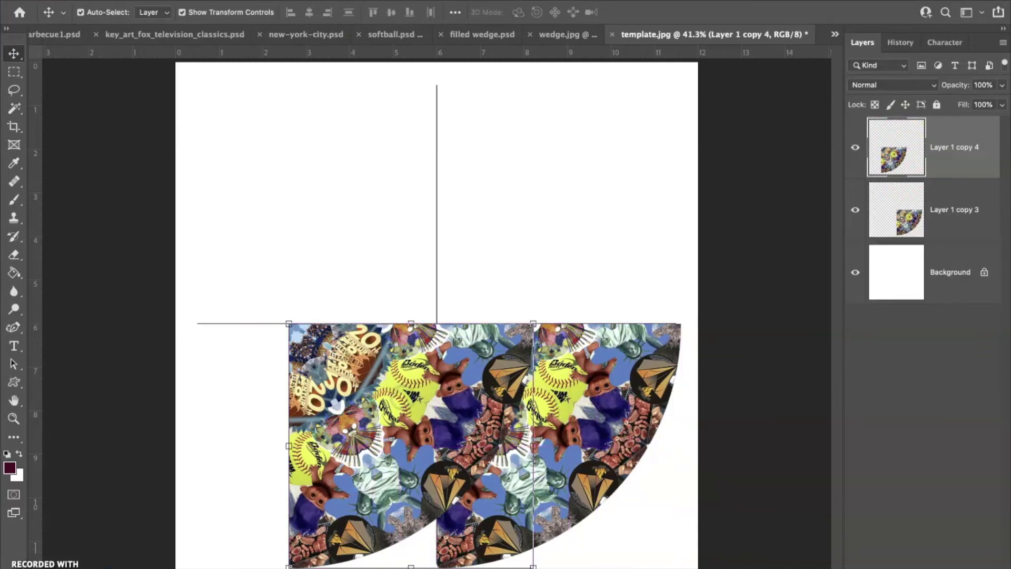
{"action": "left_click", "coordinate": [137, 2]}
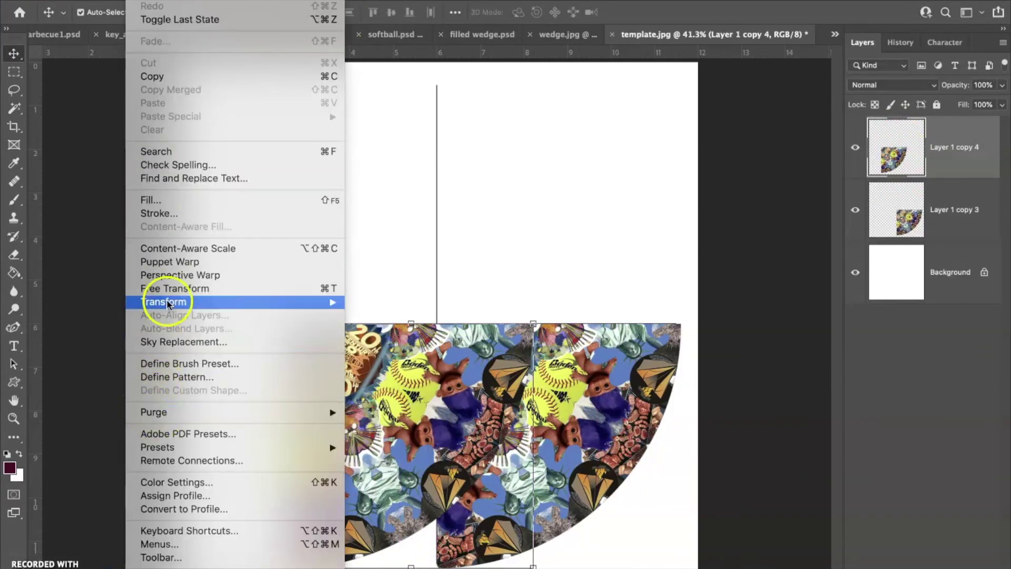
{"action": "mouse_move", "coordinate": [158, 302]}
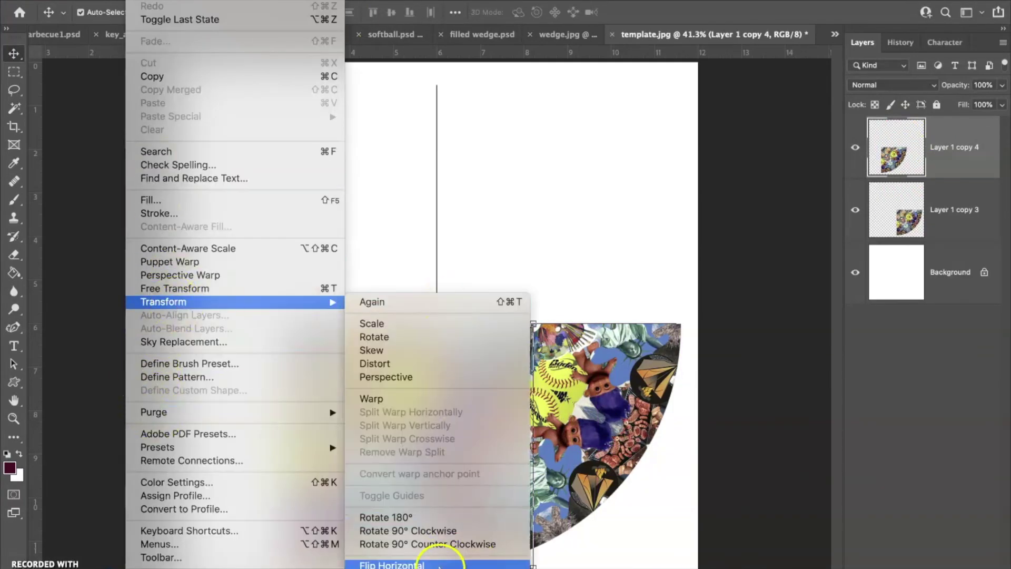
{"action": "left_click", "coordinate": [463, 562]}
Step: Move the flipped quarter left of the vertical line so its straight edge meets the original quarter without a gap
{"action": "left_click_drag", "start_coordinate": [343, 400], "coordinate": [231, 396]}
{"action": "left_click_drag", "start_coordinate": [238, 394], "coordinate": [244, 394]}
{"action": "left_click", "coordinate": [517, 162]}
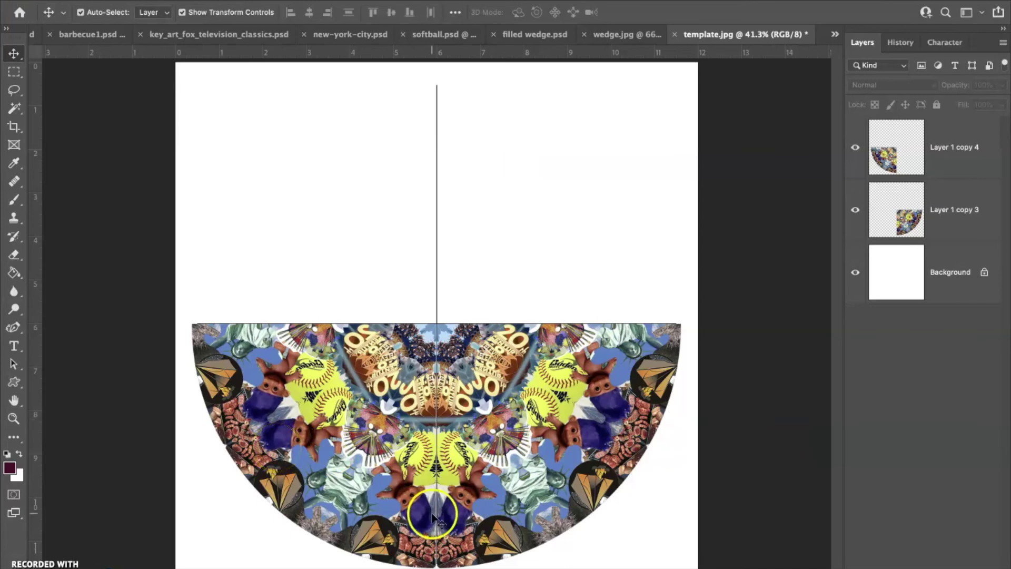
{"action": "left_click", "coordinate": [401, 505]}
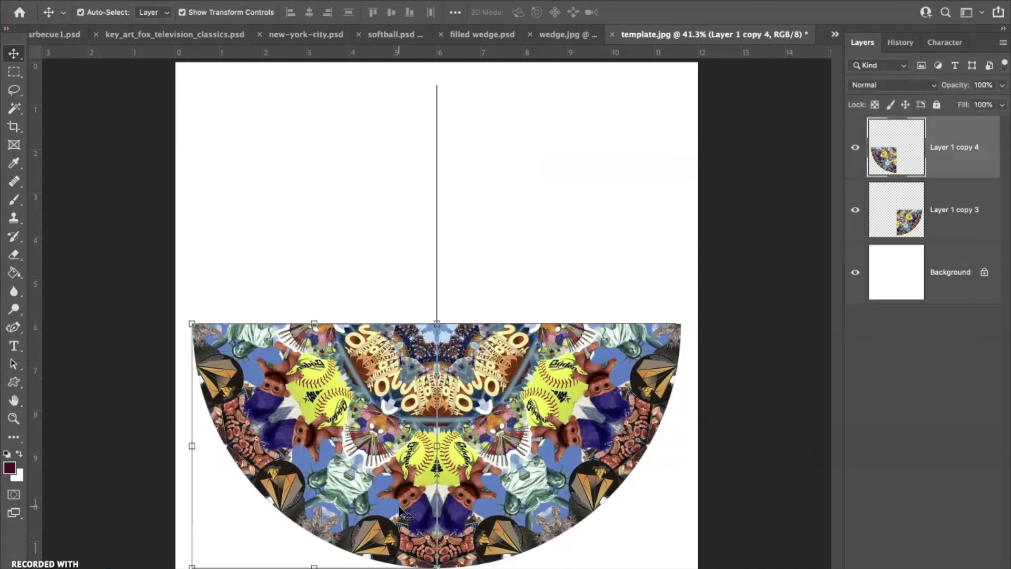
{"action": "left_click", "coordinate": [712, 328]}
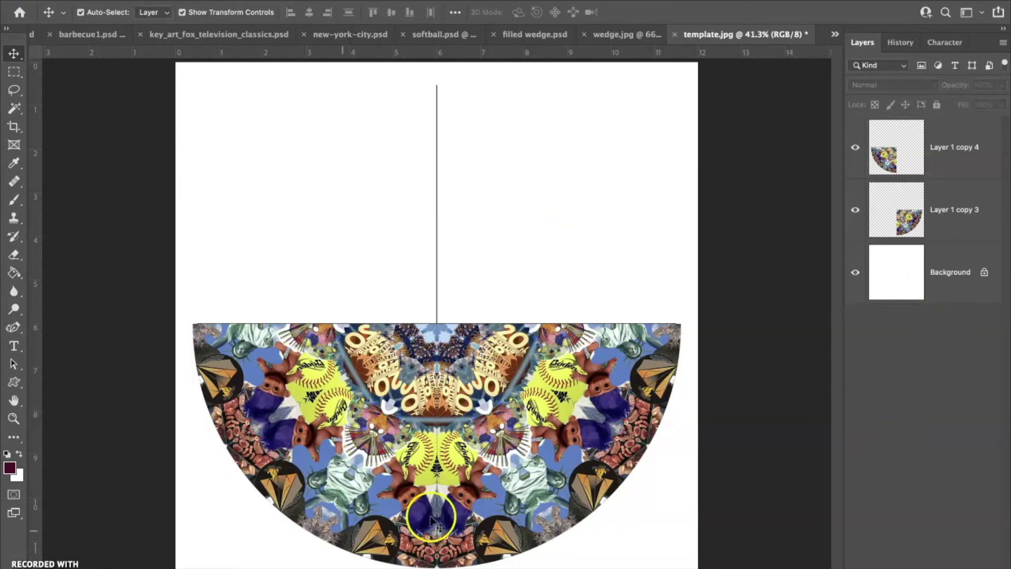
Step: Merge the two quarter-circle layers, Layer 1 copy 4 and Layer 1 copy 3, into one layer
{"action": "left_click", "coordinate": [606, 476]}
{"action": "left_click", "coordinate": [934, 155]}
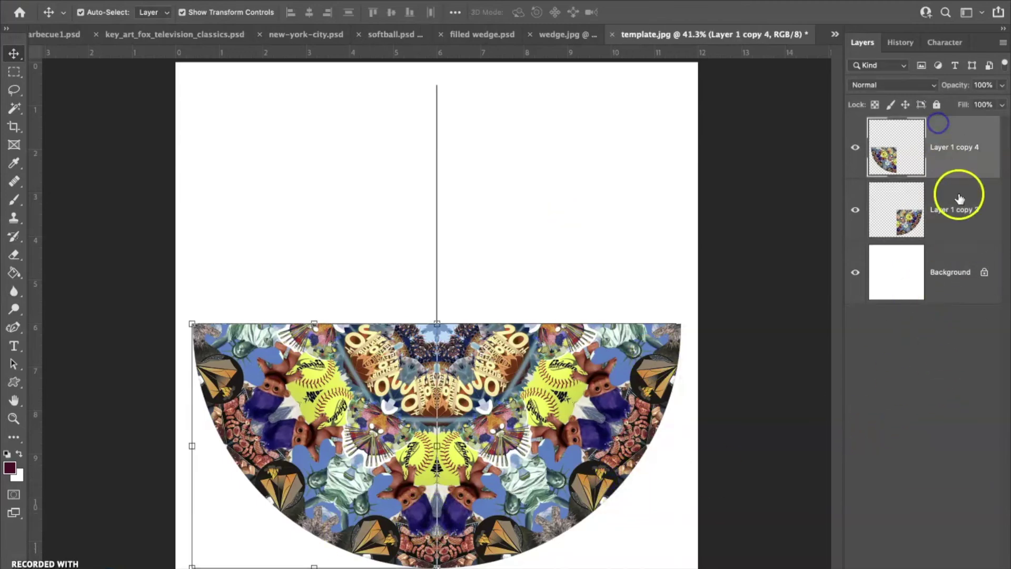
{"action": "left_click", "coordinate": [990, 226], "text": "shift"}
{"action": "right_click", "coordinate": [981, 218]}
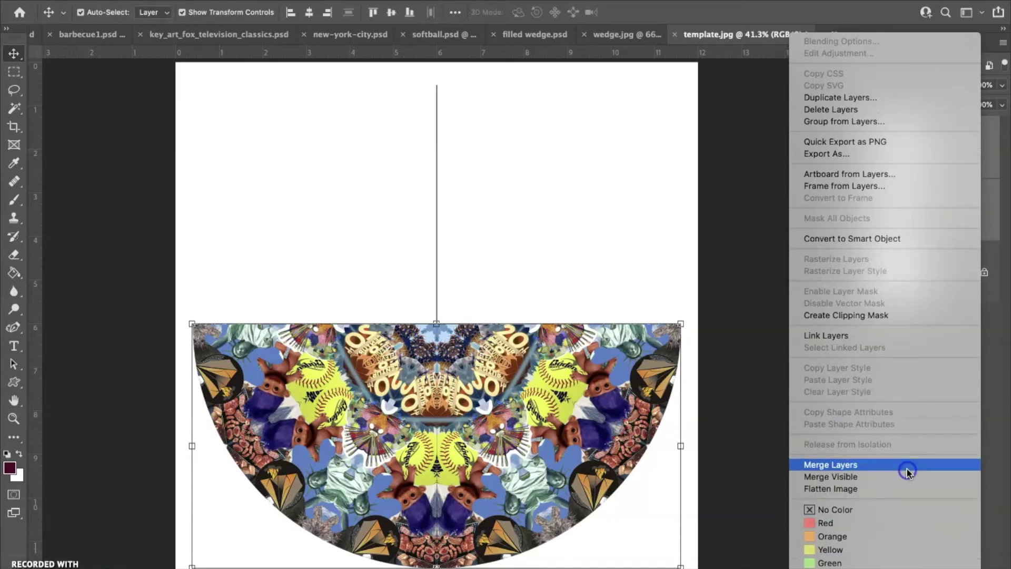
{"action": "left_click", "coordinate": [906, 472]}
Step: Place a vertically flipped duplicate of the merged half circle directly above the original to complete the full circle
{"action": "left_click_drag", "start_coordinate": [539, 431], "coordinate": [542, 396]}
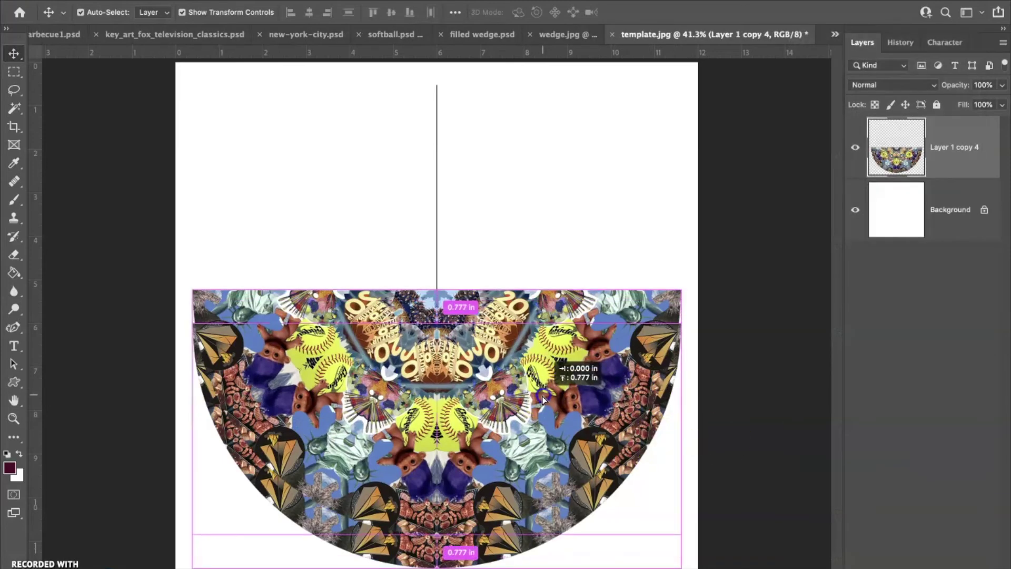
{"action": "left_click", "coordinate": [125, 0]}
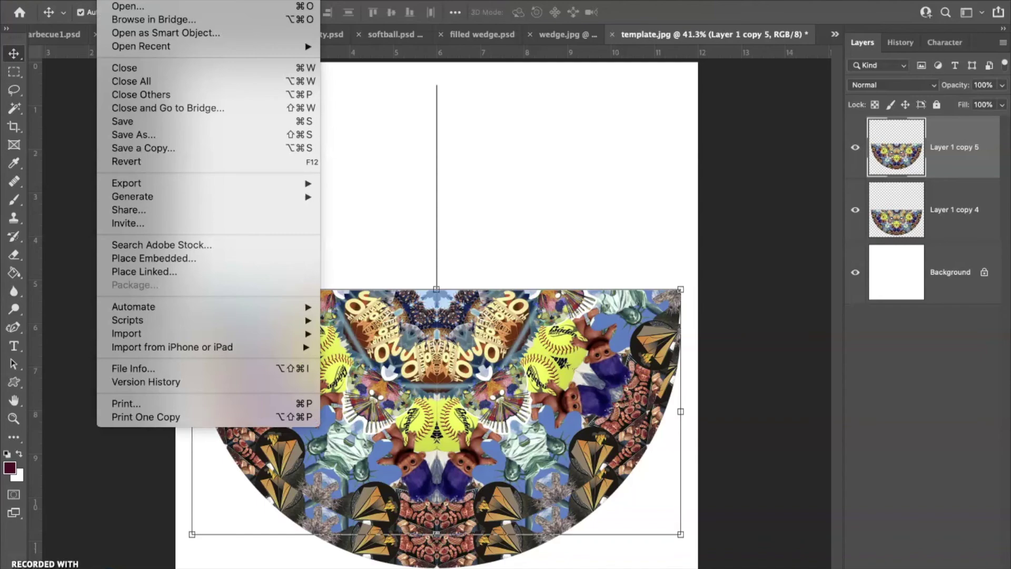
{"action": "mouse_move", "coordinate": [144, 2]}
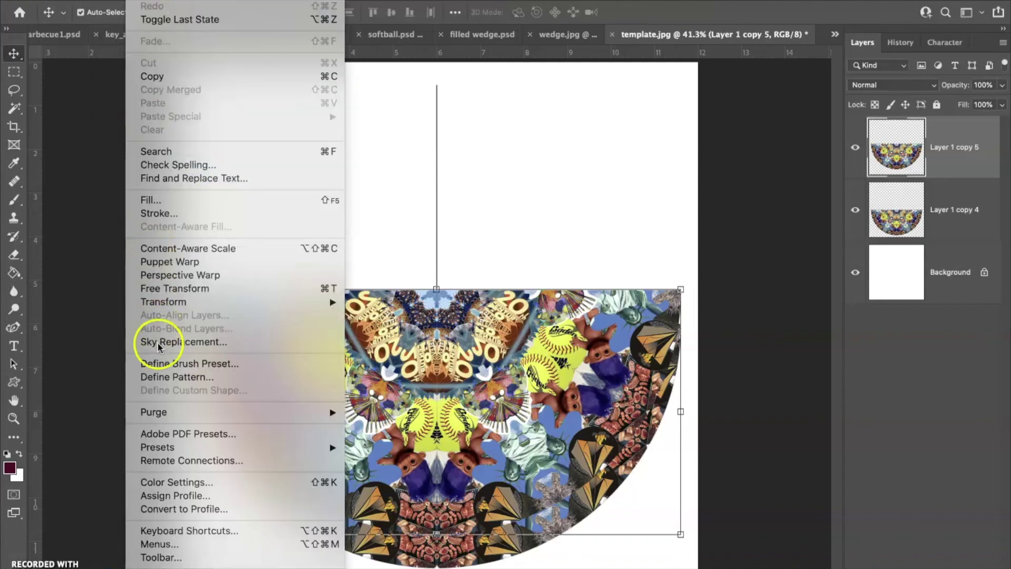
{"action": "mouse_move", "coordinate": [167, 300]}
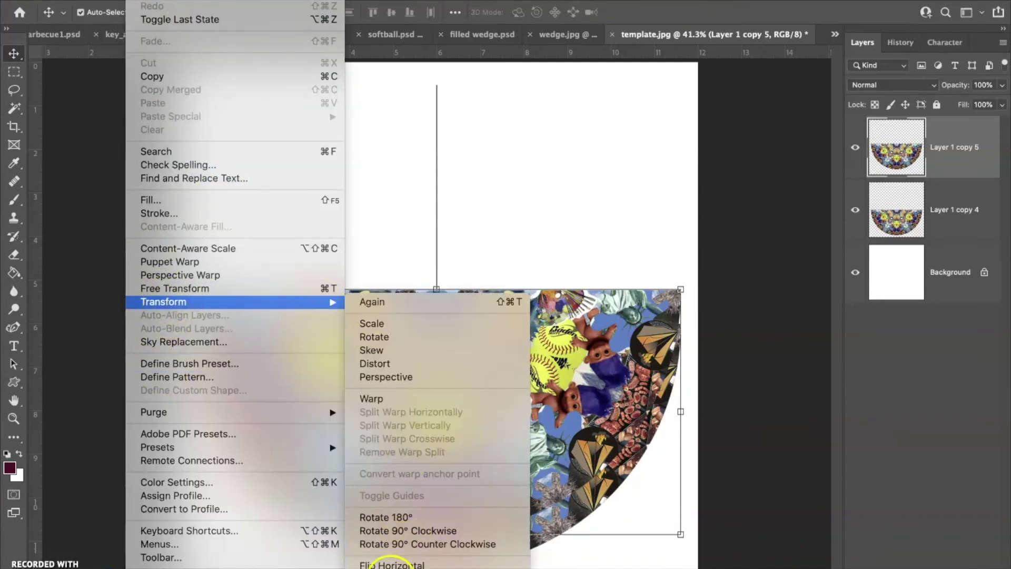
{"action": "left_click", "coordinate": [411, 568]}
{"action": "left_click_drag", "start_coordinate": [465, 464], "coordinate": [456, 246]}
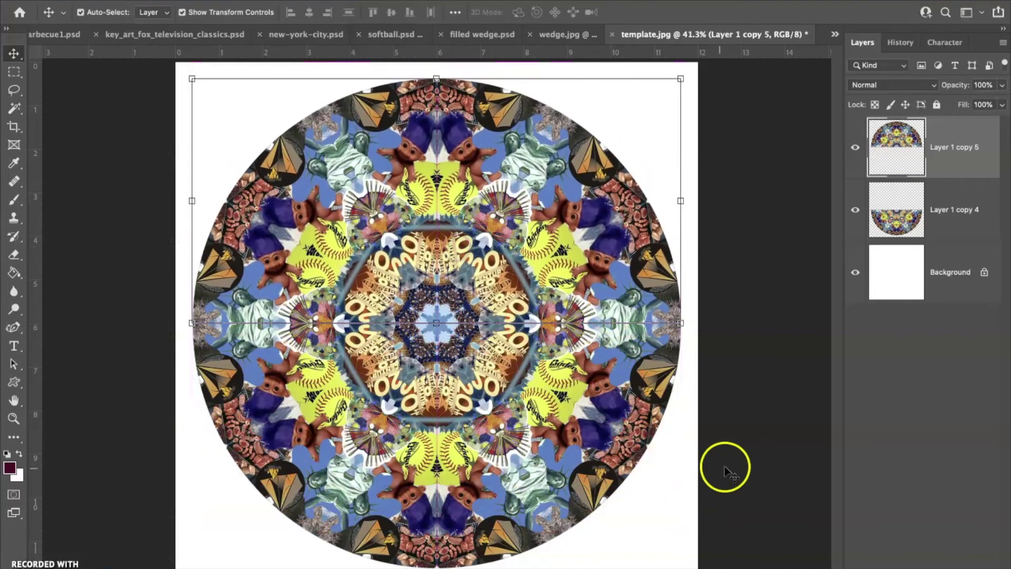
{"action": "left_click", "coordinate": [731, 468]}
{"action": "left_click", "coordinate": [541, 271]}
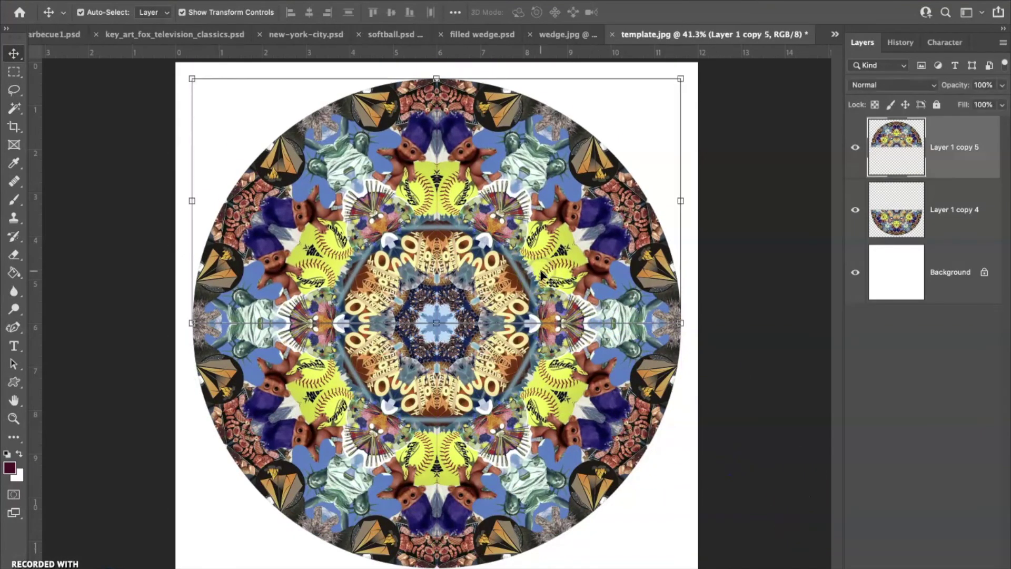
{"action": "left_click", "coordinate": [793, 165]}
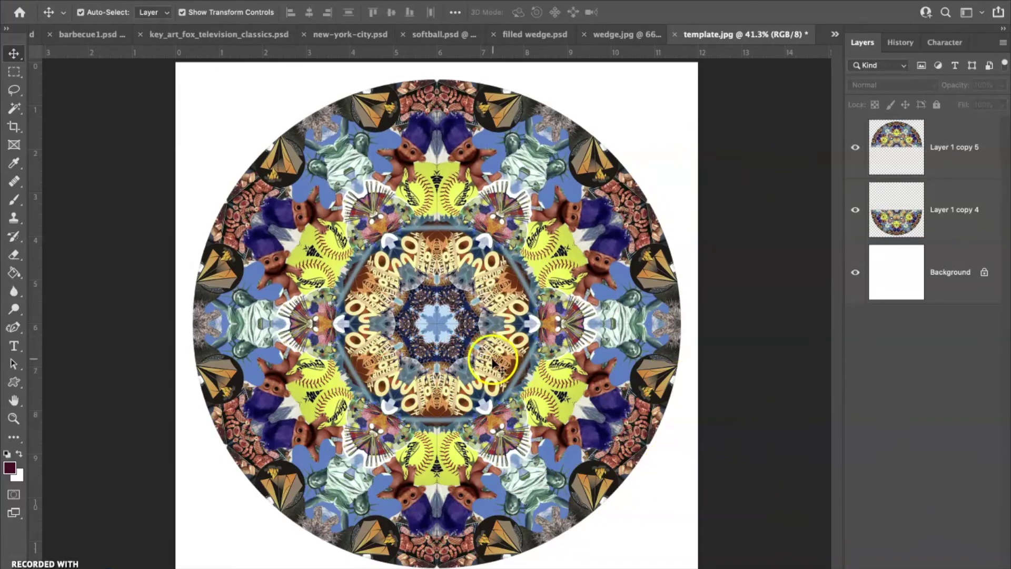
Step: Nudge the upper half circle, Layer 1 copy 5, slightly down to close the thin horizontal seam with the lower half
{"action": "left_click", "coordinate": [20, 420]}
{"action": "left_click", "coordinate": [490, 344]}
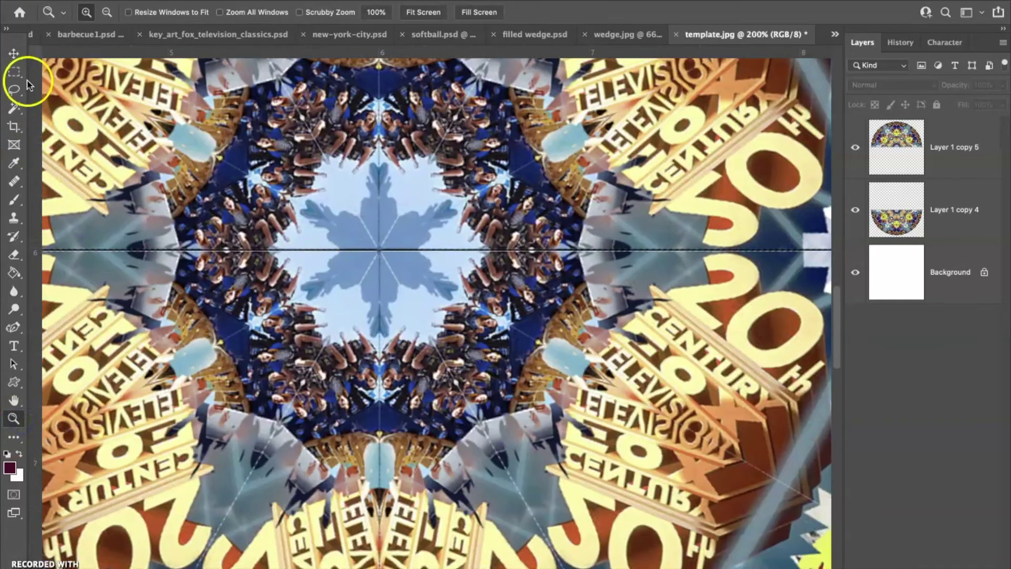
{"action": "left_click", "coordinate": [15, 52]}
{"action": "left_click", "coordinate": [421, 204]}
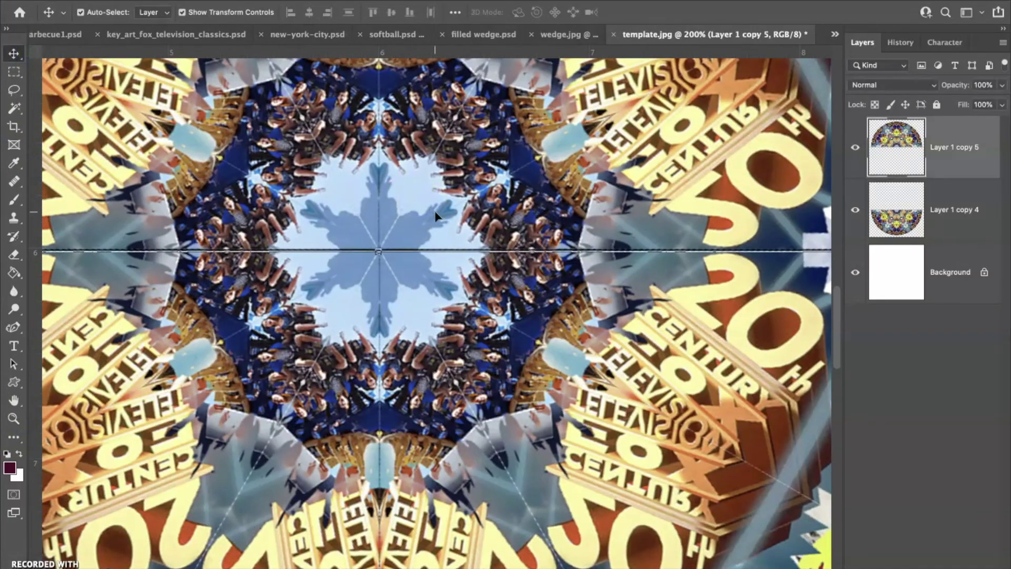
{"action": "key", "text": "Down"}
{"action": "key", "text": "Down"}
{"action": "left_click", "coordinate": [557, 319]}
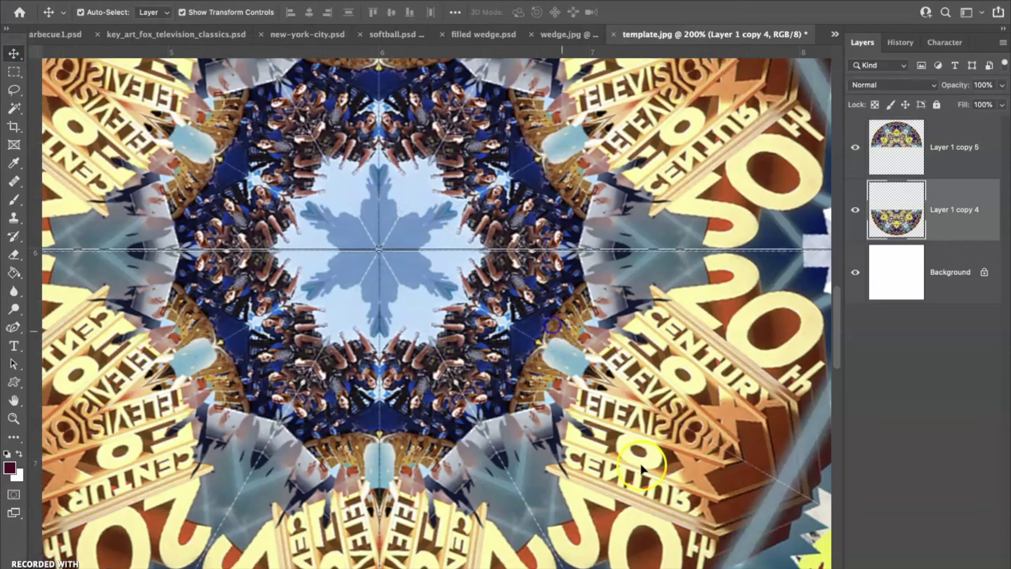
{"action": "left_click", "coordinate": [529, 155]}
{"action": "key", "text": "super+0"}
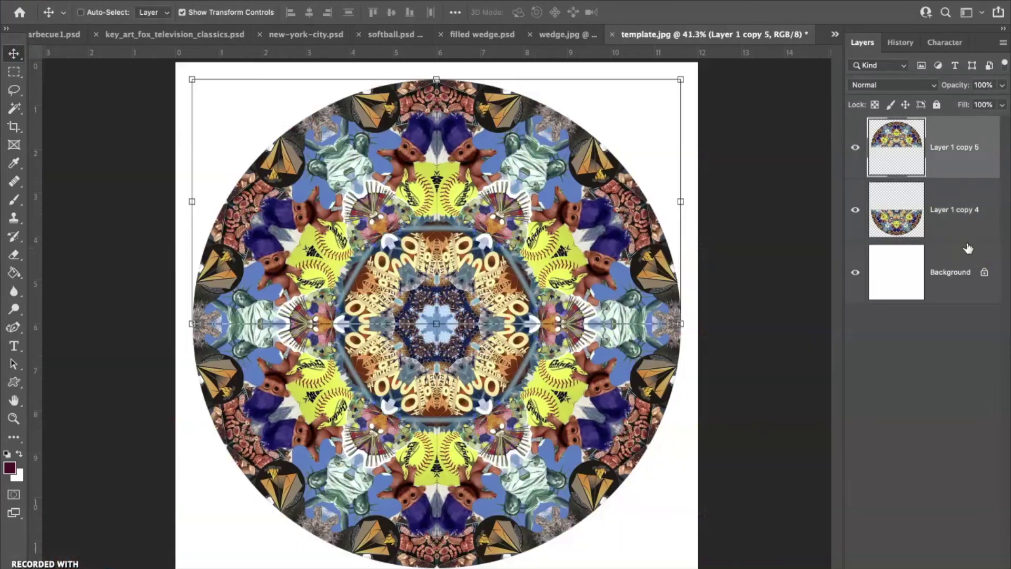
{"action": "left_click", "coordinate": [815, 452]}
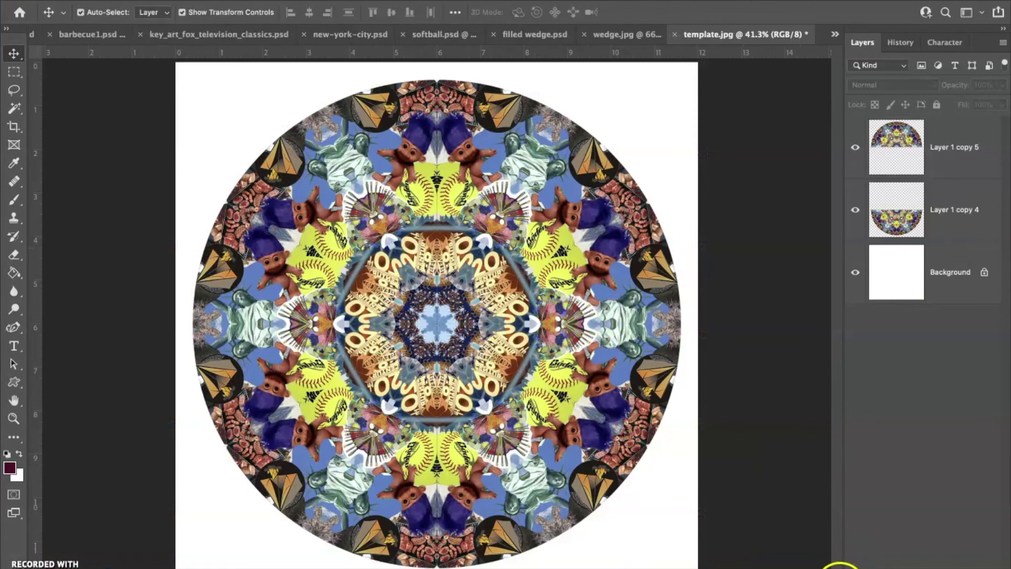
Step: Merge the two half-circle layers, Layer 1 copy 5 and Layer 1 copy 4, into one layer
{"action": "left_click", "coordinate": [939, 157]}
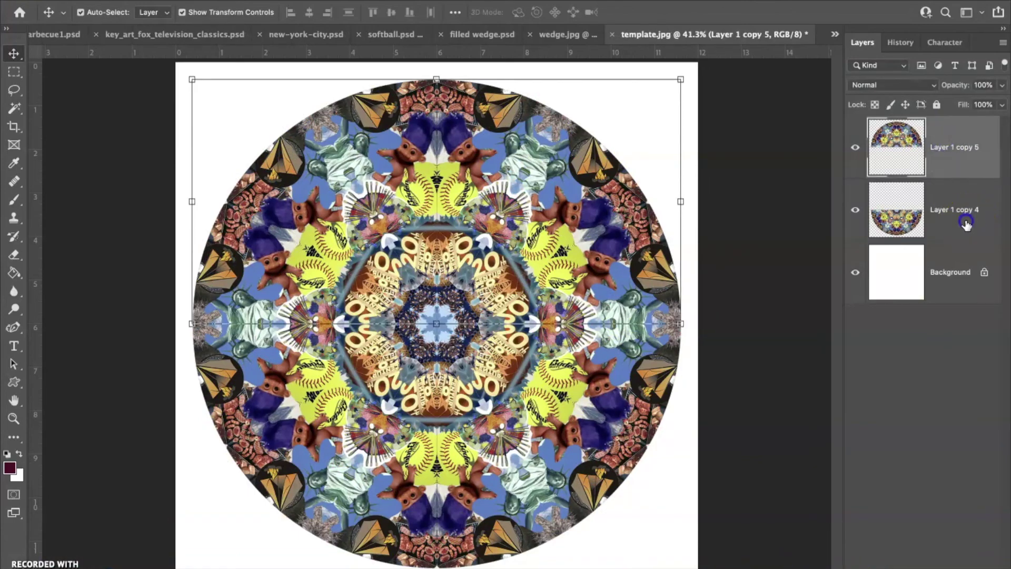
{"action": "left_click", "coordinate": [964, 222], "text": "shift"}
{"action": "right_click", "coordinate": [963, 222]}
{"action": "scroll", "coordinate": [889, 519], "scroll_direction": "down", "scroll_amount": 5}
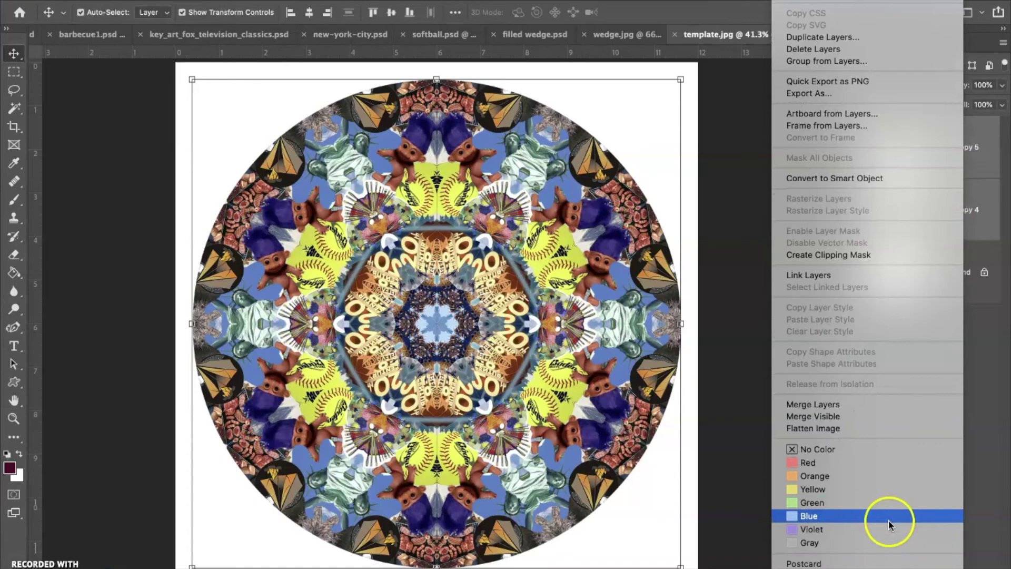
{"action": "left_click", "coordinate": [853, 405]}
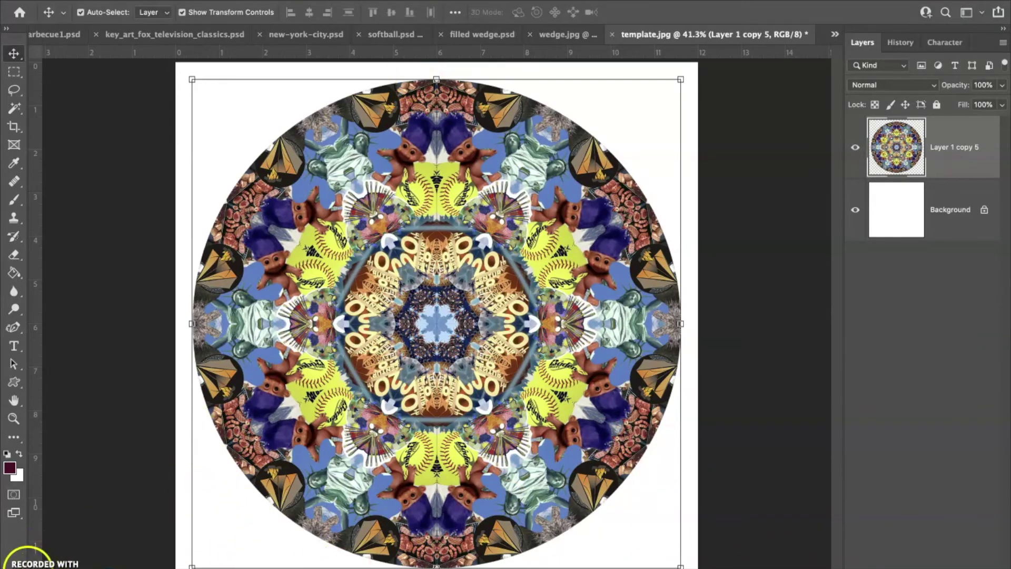
Step: Add a new layer directly above the Background and fill it with hot pink, #ff0078
{"action": "left_click", "coordinate": [927, 232]}
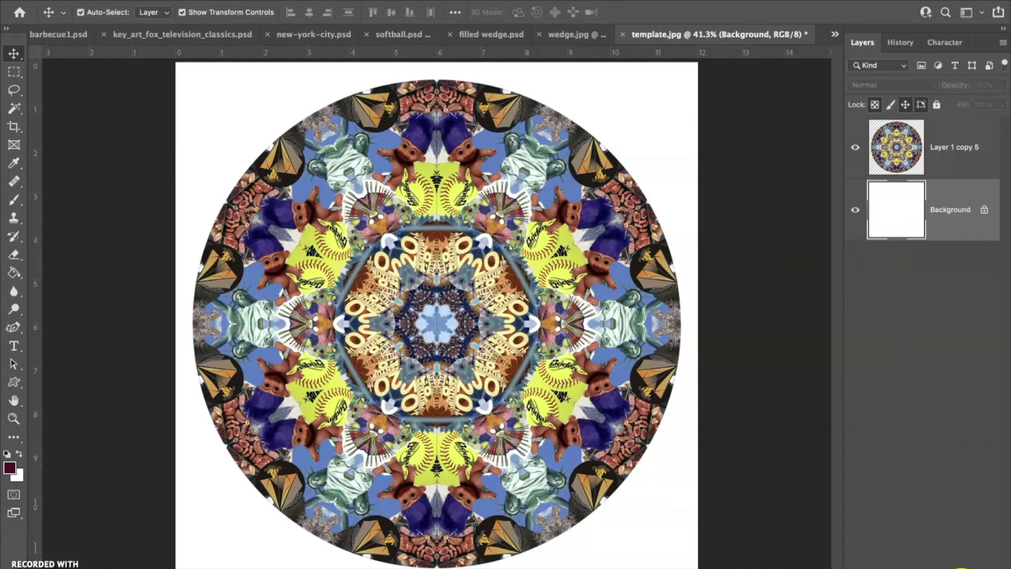
{"action": "left_click", "coordinate": [966, 567]}
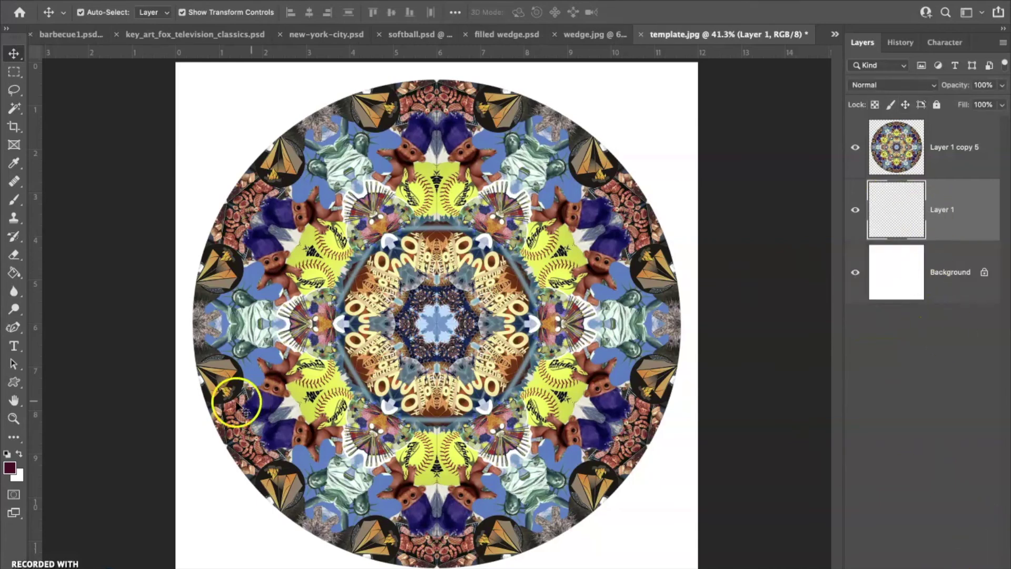
{"action": "left_click", "coordinate": [10, 470]}
{"action": "mouse_move", "coordinate": [718, 169]}
{"action": "left_mouse_down"}
{"action": "mouse_move", "coordinate": [722, 100]}
{"action": "mouse_move", "coordinate": [749, 35]}
{"action": "left_mouse_up"}
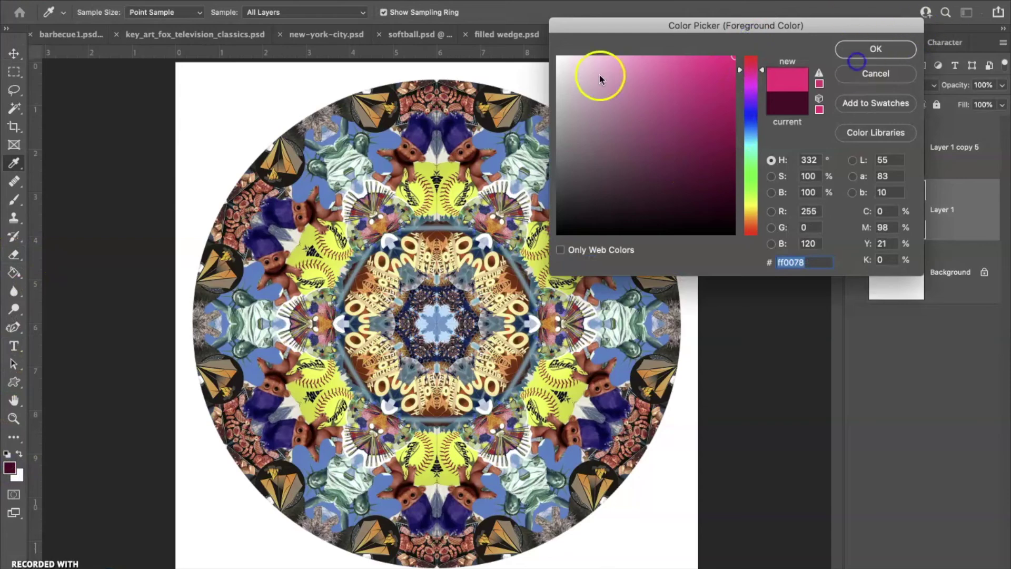
{"action": "left_click", "coordinate": [871, 47]}
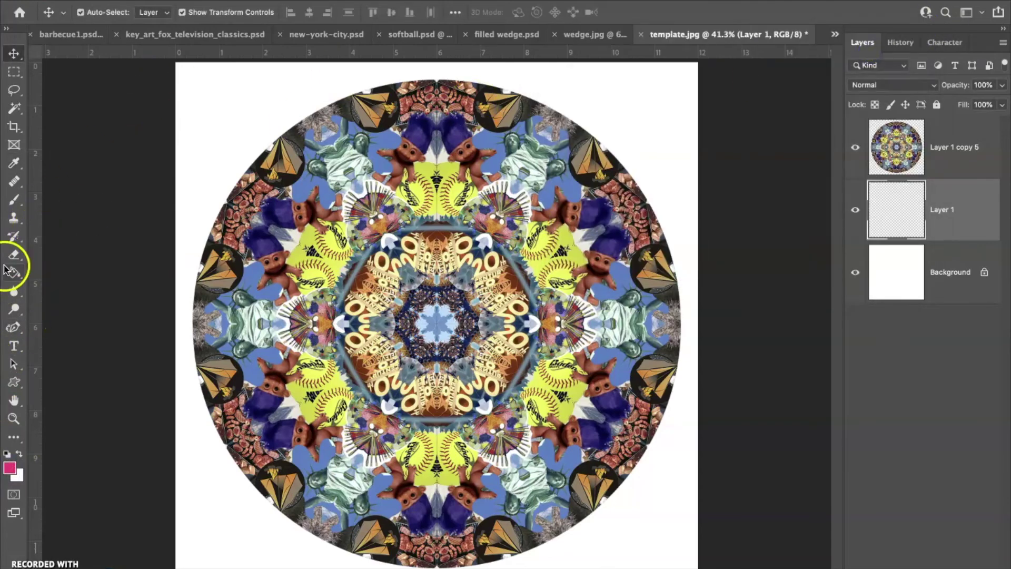
{"action": "left_click", "coordinate": [13, 274]}
{"action": "left_click", "coordinate": [221, 138]}
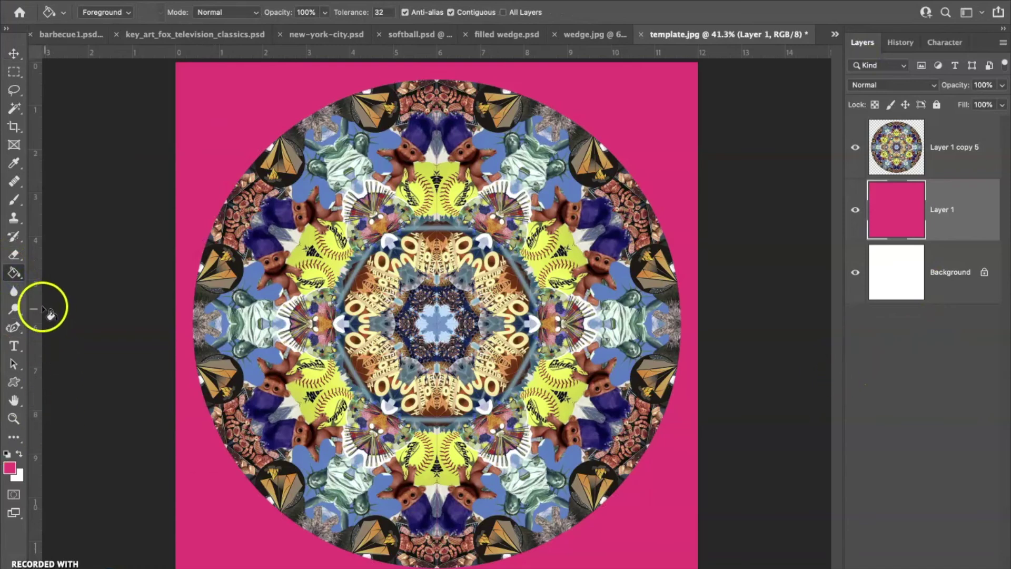
Step: Choose the Gradient tool and change the white end stop of the pink-to-white gradient to bright yellow
{"action": "right_click", "coordinate": [16, 274]}
{"action": "left_click", "coordinate": [59, 273]}
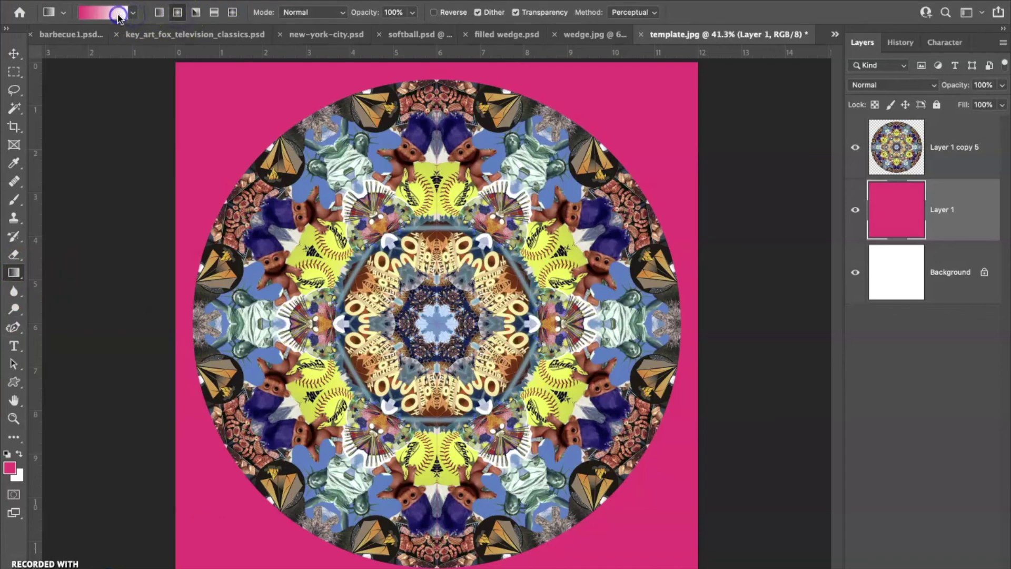
{"action": "left_click", "coordinate": [119, 13]}
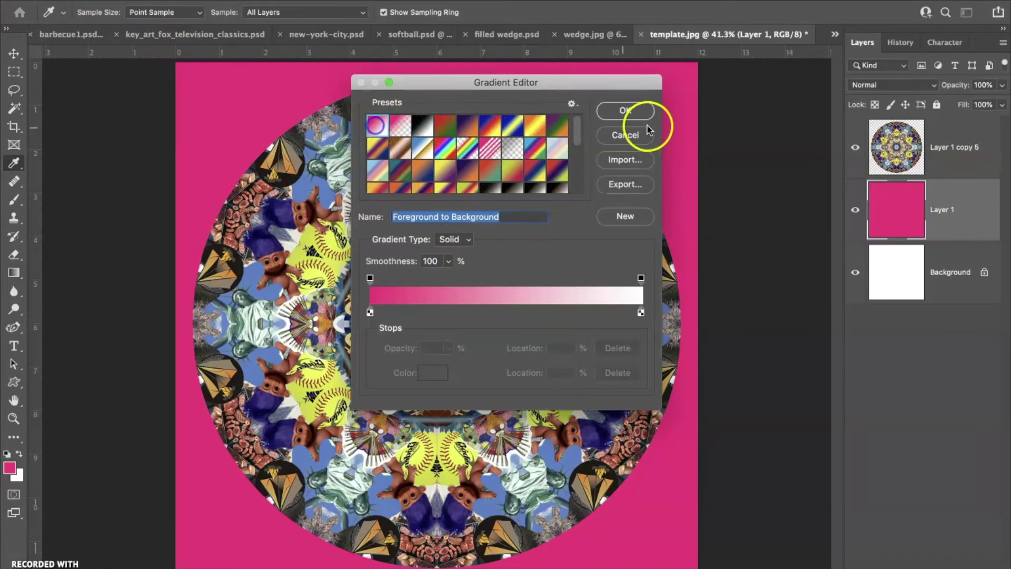
{"action": "left_click", "coordinate": [625, 110]}
{"action": "left_click", "coordinate": [108, 12]}
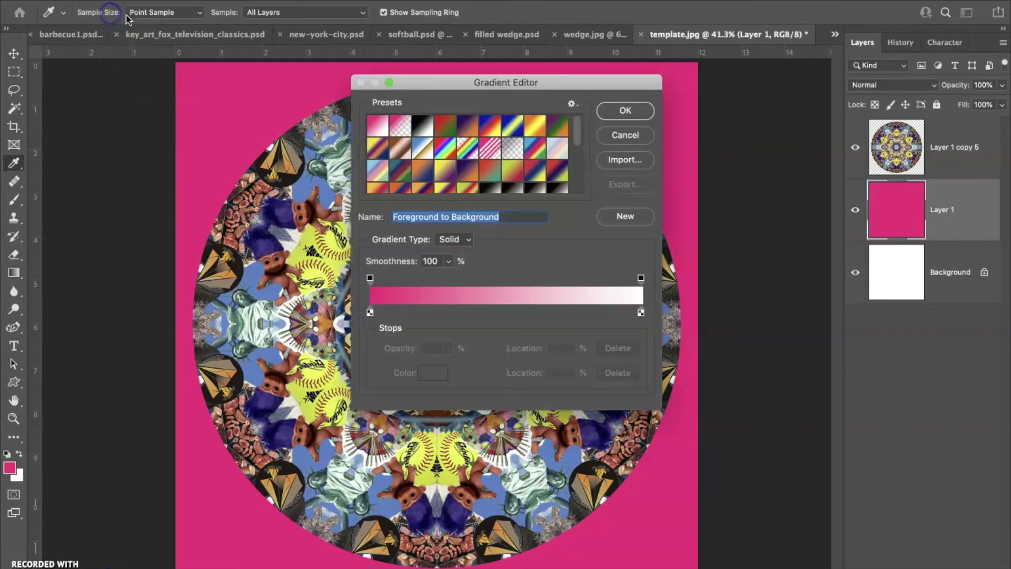
{"action": "left_click", "coordinate": [641, 278]}
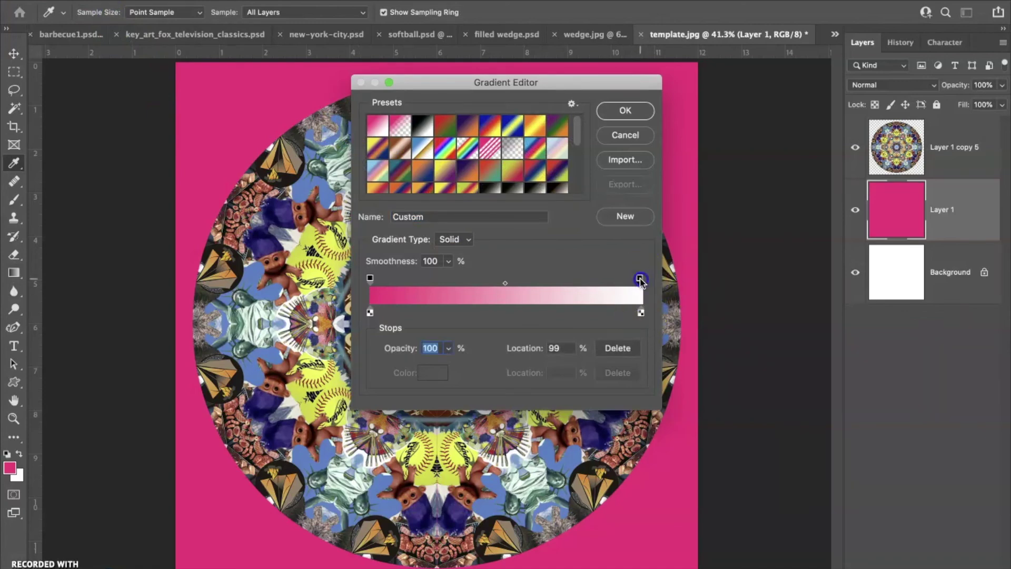
{"action": "left_click", "coordinate": [641, 314]}
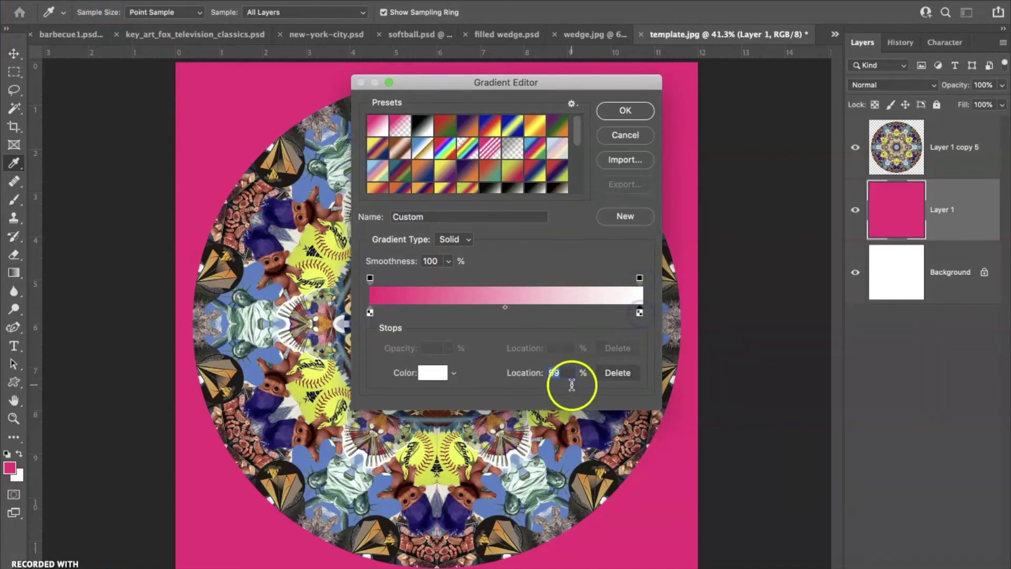
{"action": "left_click", "coordinate": [433, 372]}
{"action": "left_click_drag", "start_coordinate": [737, 151], "coordinate": [744, 203]}
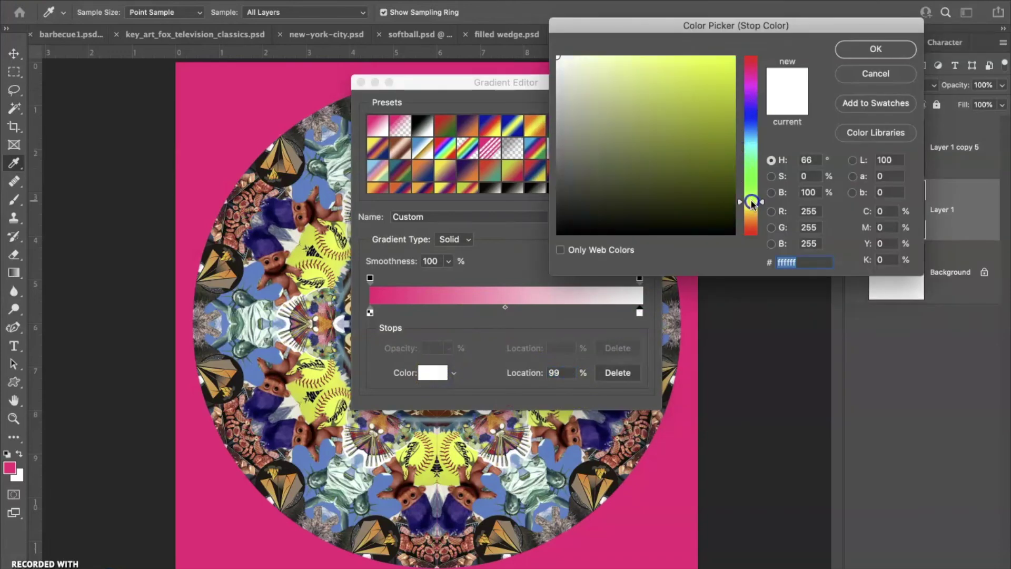
{"action": "left_click", "coordinate": [730, 69]}
{"action": "left_click", "coordinate": [898, 49]}
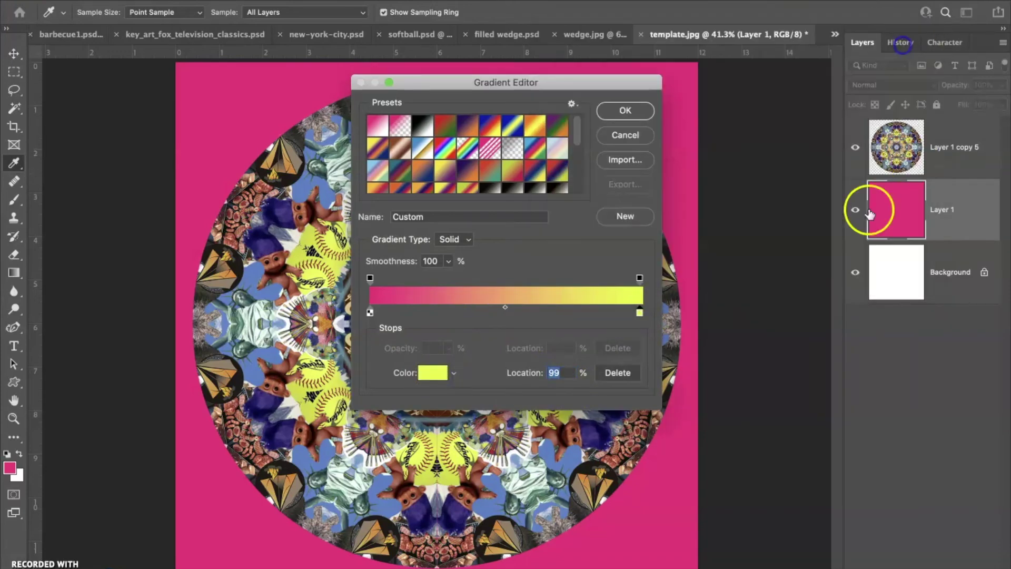
{"action": "left_click", "coordinate": [612, 108]}
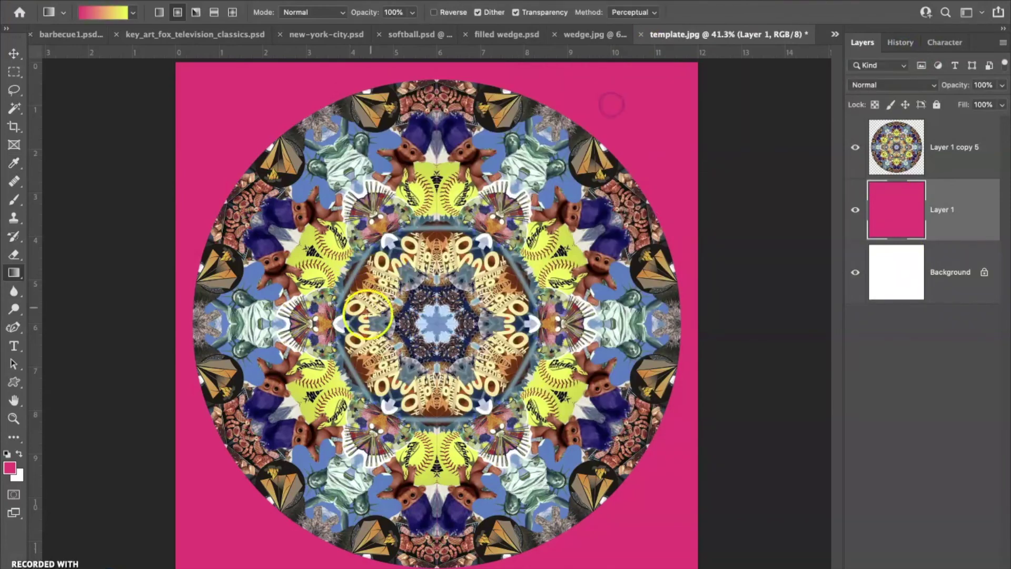
Step: Fill Layer 1 with a radial pink-to-yellow gradient running outward from the mandala's centre, extending it past the canvas edge
{"action": "left_click_drag", "start_coordinate": [439, 325], "coordinate": [227, 105]}
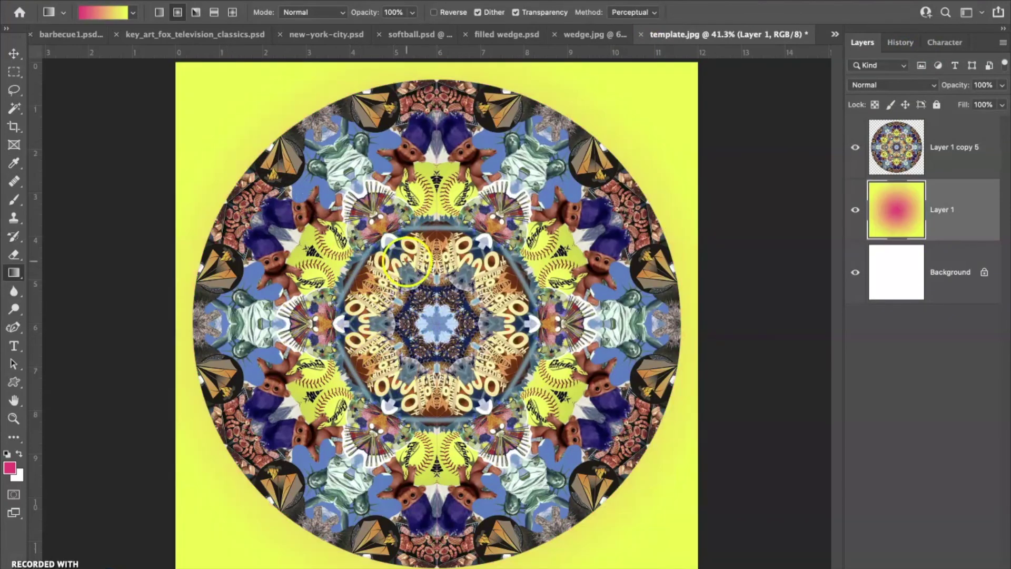
{"action": "left_click_drag", "start_coordinate": [436, 322], "coordinate": [55, 299]}
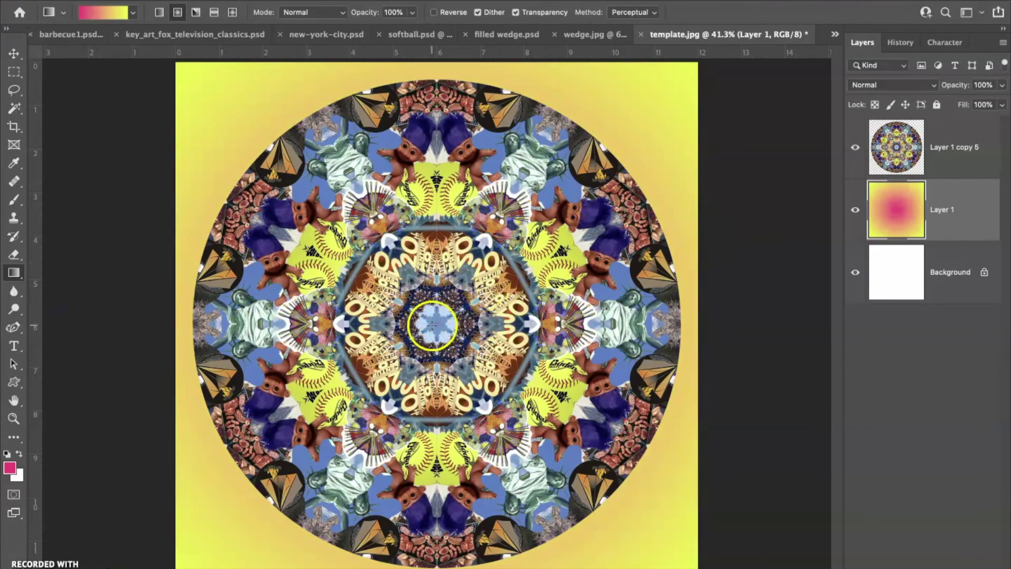
Step: Tighten the gradient's colour transition by moving the pink stop to 40% and the yellow stop inward
{"action": "left_click", "coordinate": [107, 13]}
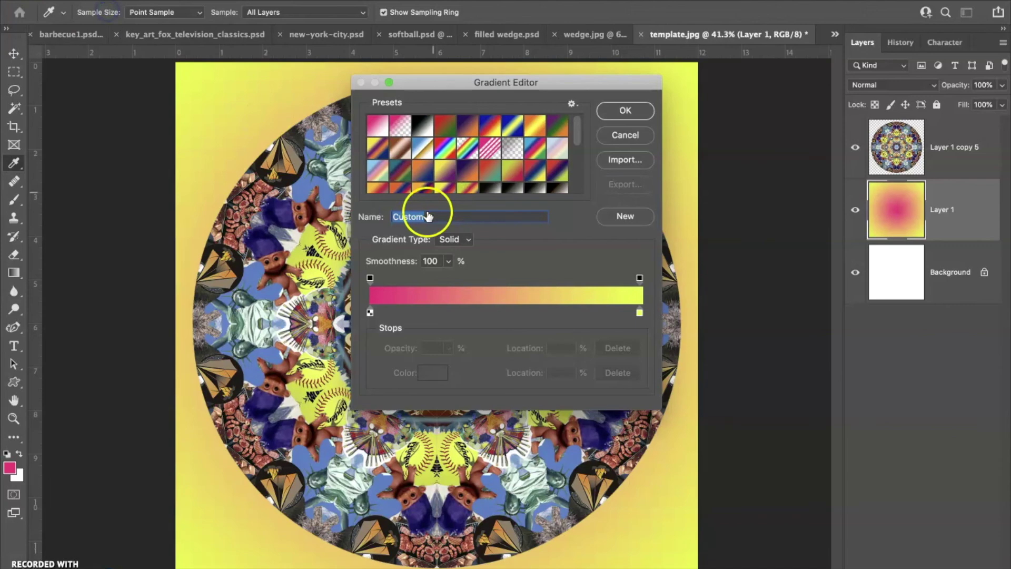
{"action": "left_click", "coordinate": [370, 312]}
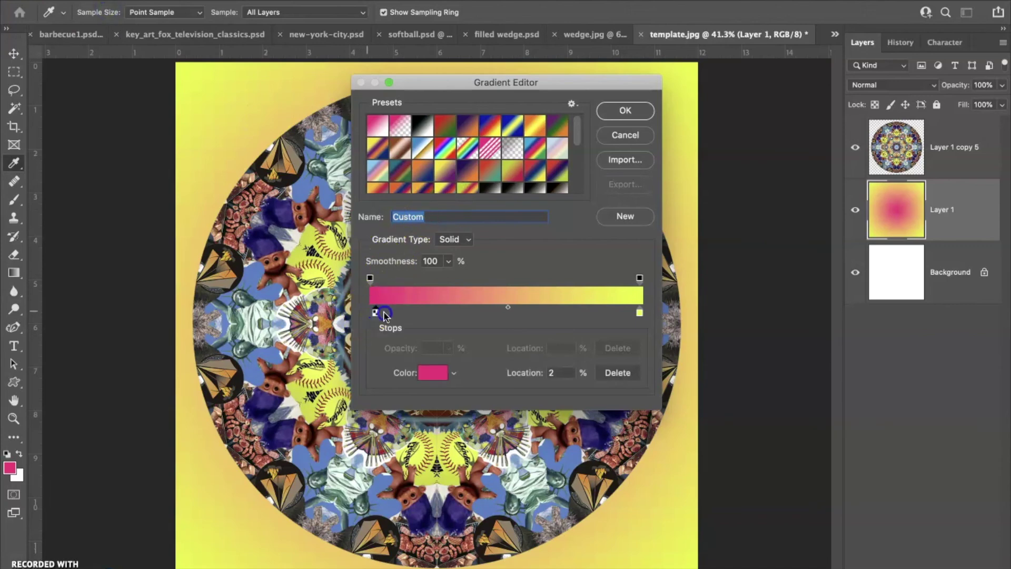
{"action": "left_click_drag", "start_coordinate": [471, 316], "coordinate": [520, 315]}
{"action": "left_click_drag", "start_coordinate": [640, 315], "coordinate": [479, 314]}
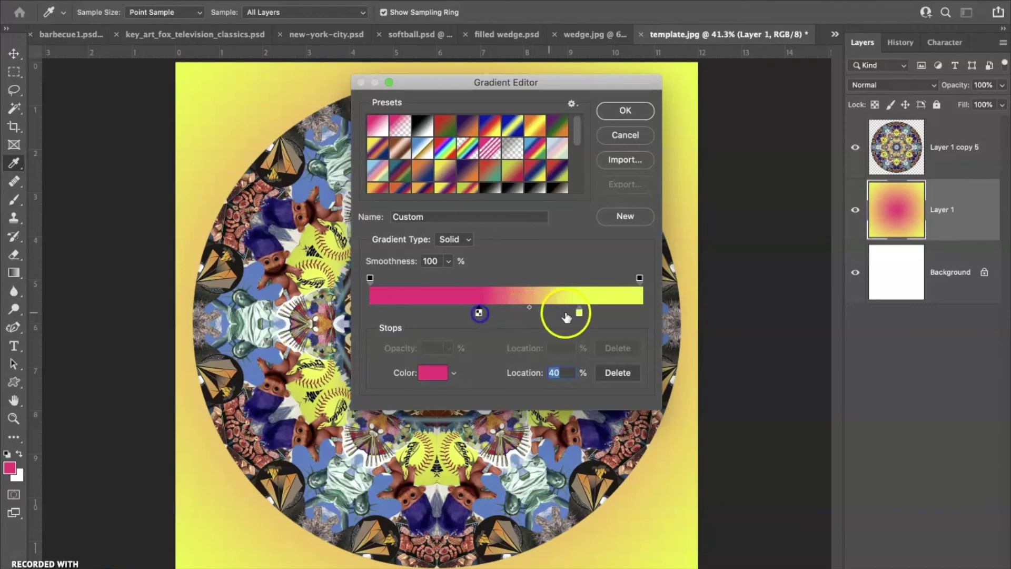
{"action": "left_click", "coordinate": [617, 110]}
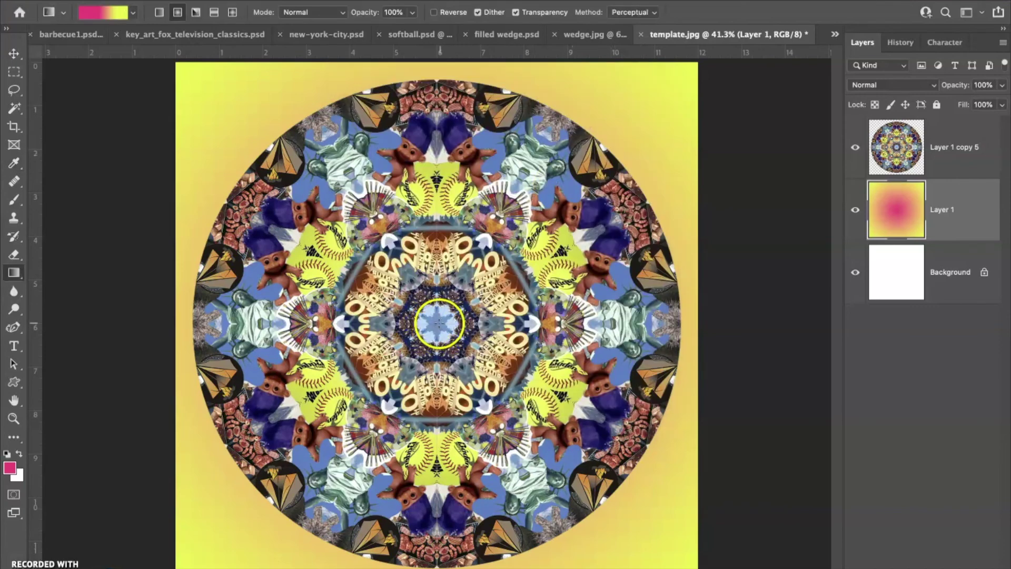
Step: Refill Layer 1 with the tightened radial gradient from the mandala's centre, with pink inside and yellow towards the corners
{"action": "left_click_drag", "start_coordinate": [433, 325], "coordinate": [187, 524]}
{"action": "left_click_drag", "start_coordinate": [97, 295], "coordinate": [27, 297]}
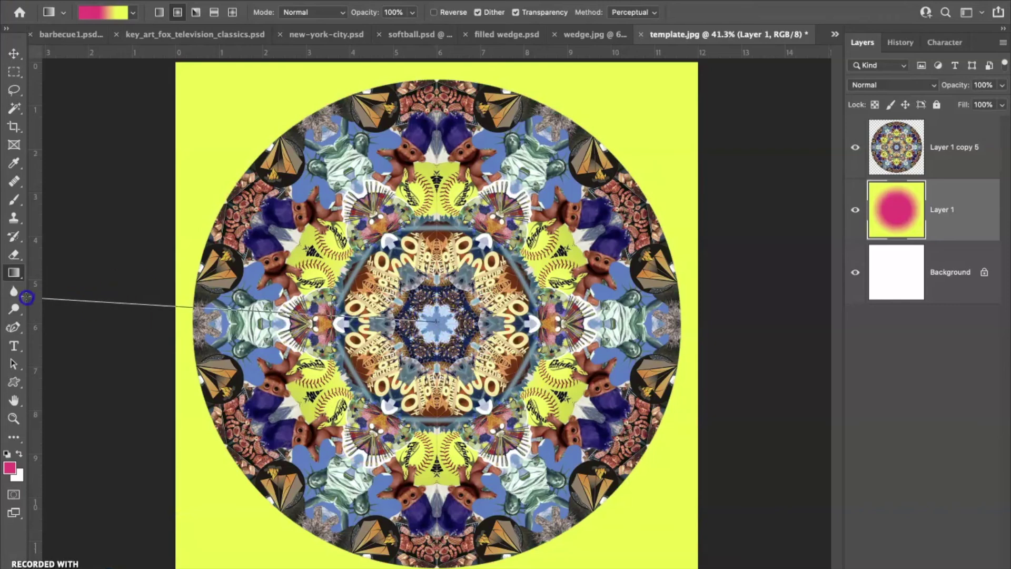
{"action": "left_click_drag", "start_coordinate": [141, 316], "coordinate": [184, 335]}
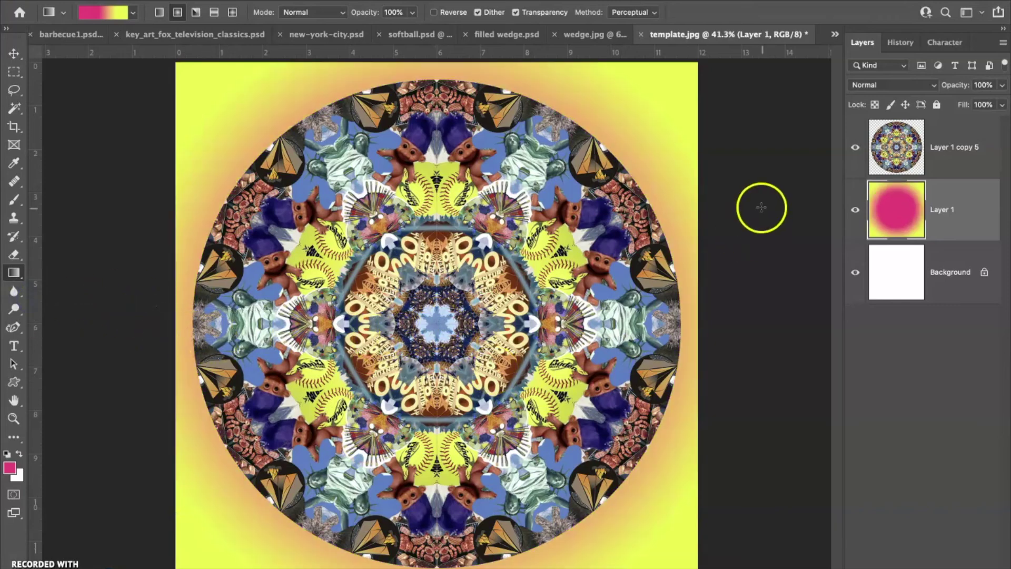
Step: Reverse the gradient and refill Layer 1 radially from the mandala's centre, with yellow inside and pink in the corners
{"action": "left_click", "coordinate": [434, 12]}
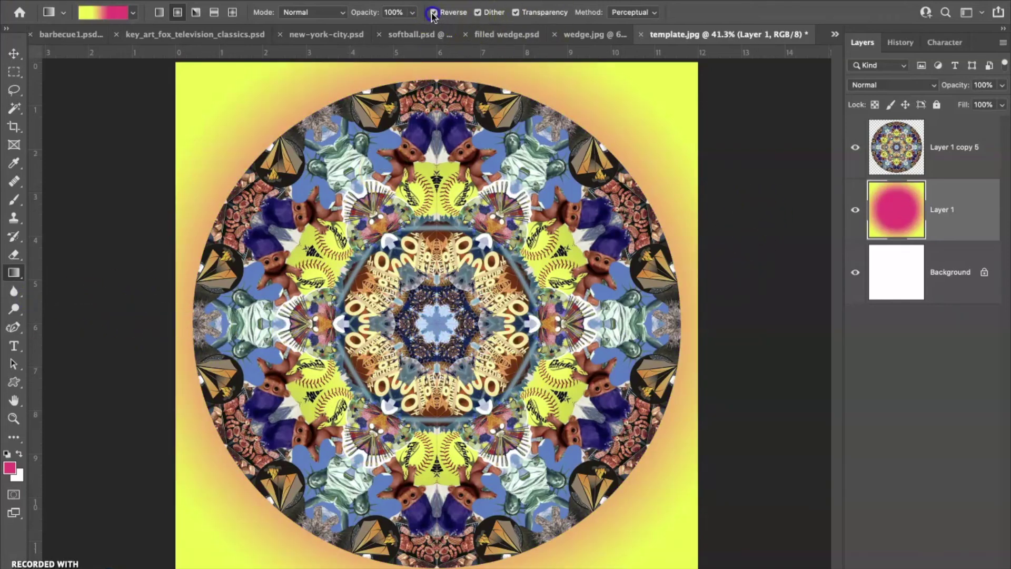
{"action": "left_click_drag", "start_coordinate": [92, 95], "coordinate": [12, 96]}
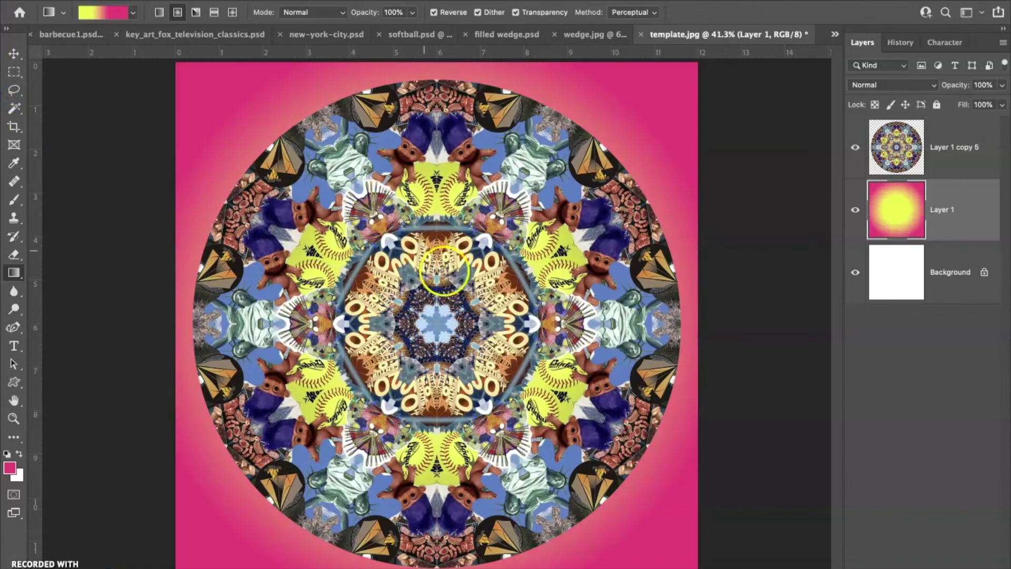
{"action": "left_click_drag", "start_coordinate": [433, 321], "coordinate": [907, 165]}
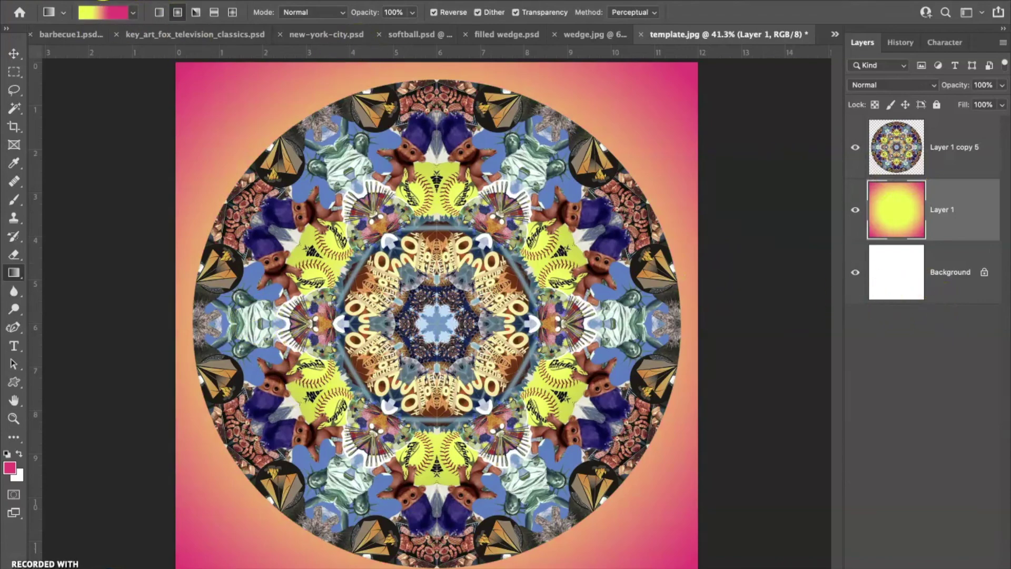
Step: Open the image blue_abstract_composition-7093.jpg from the mandala folder
{"action": "left_click", "coordinate": [111, 0]}
{"action": "left_click", "coordinate": [122, 6]}
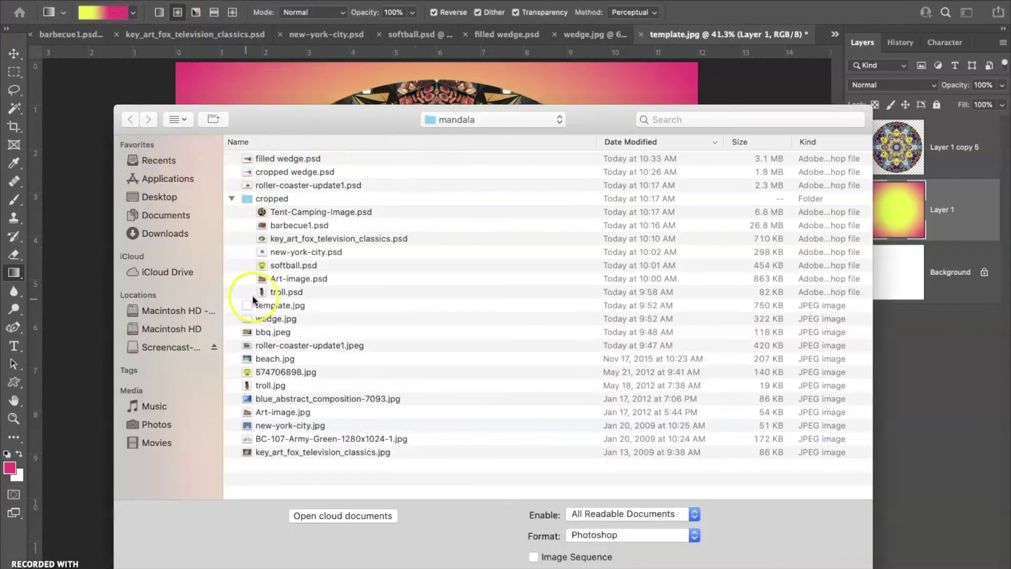
{"action": "double_click", "coordinate": [277, 396]}
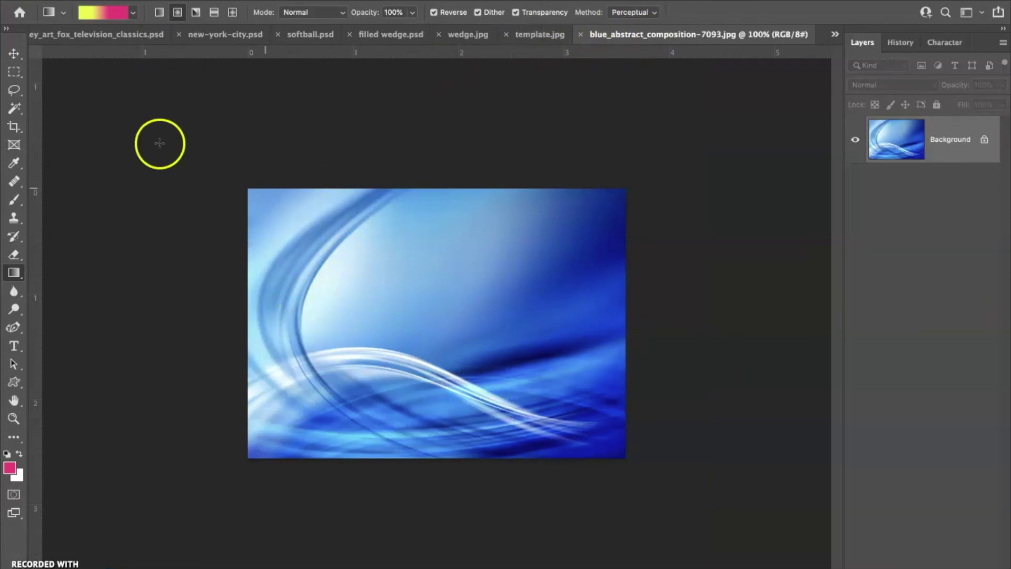
Step: Copy the blue abstract image into template.jpg and raise its layer above the mandala layer
{"action": "left_click", "coordinate": [13, 53]}
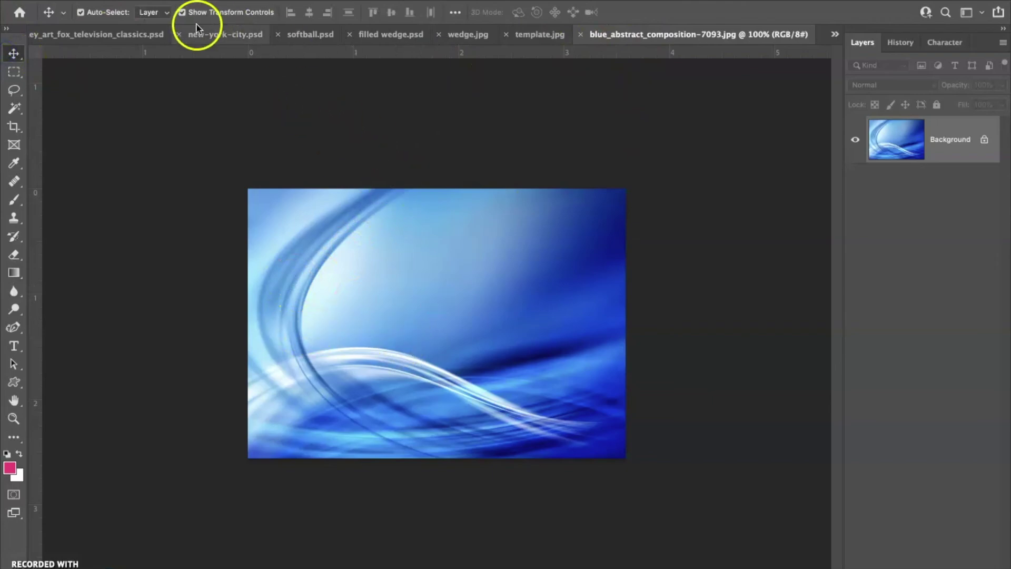
{"action": "left_click", "coordinate": [545, 39]}
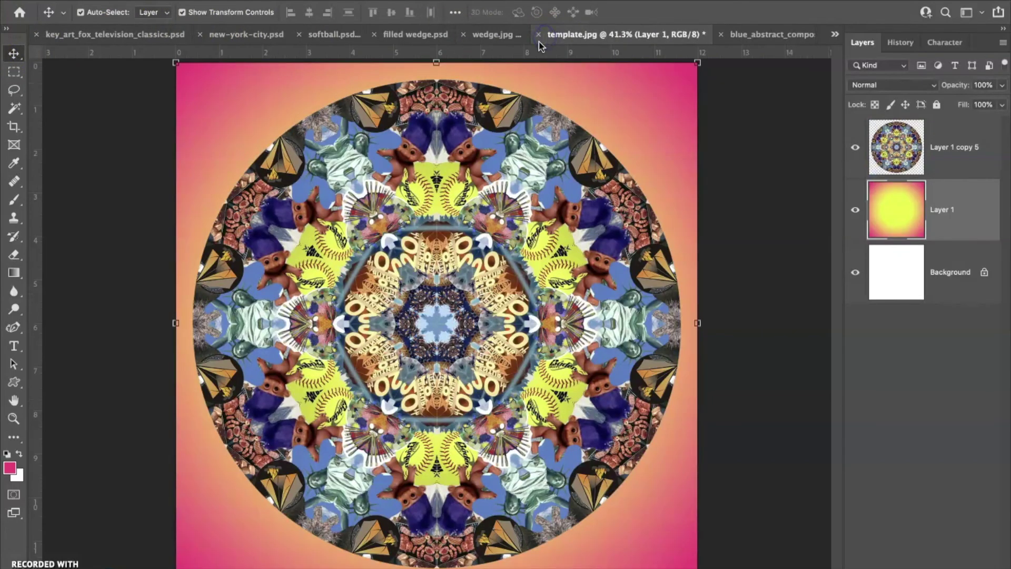
{"action": "left_click", "coordinate": [749, 41]}
{"action": "left_click", "coordinate": [484, 266]}
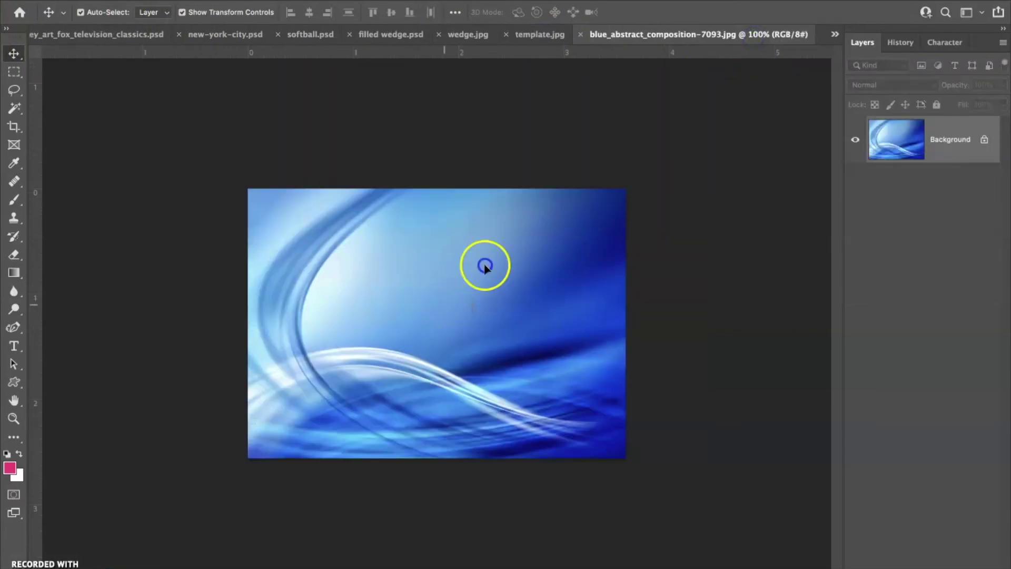
{"action": "left_click_drag", "start_coordinate": [550, 36], "coordinate": [489, 190]}
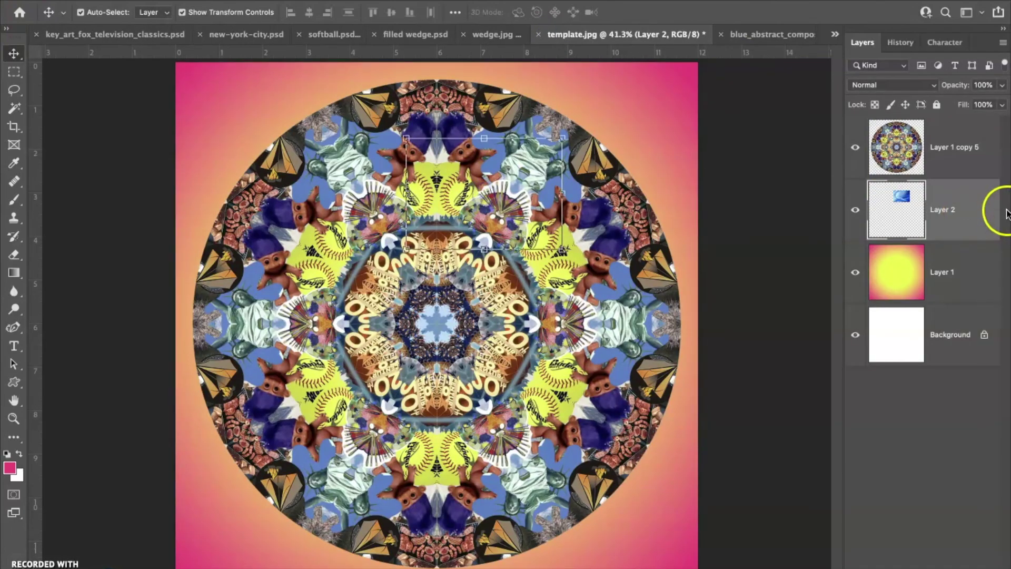
{"action": "left_click_drag", "start_coordinate": [954, 198], "coordinate": [951, 120]}
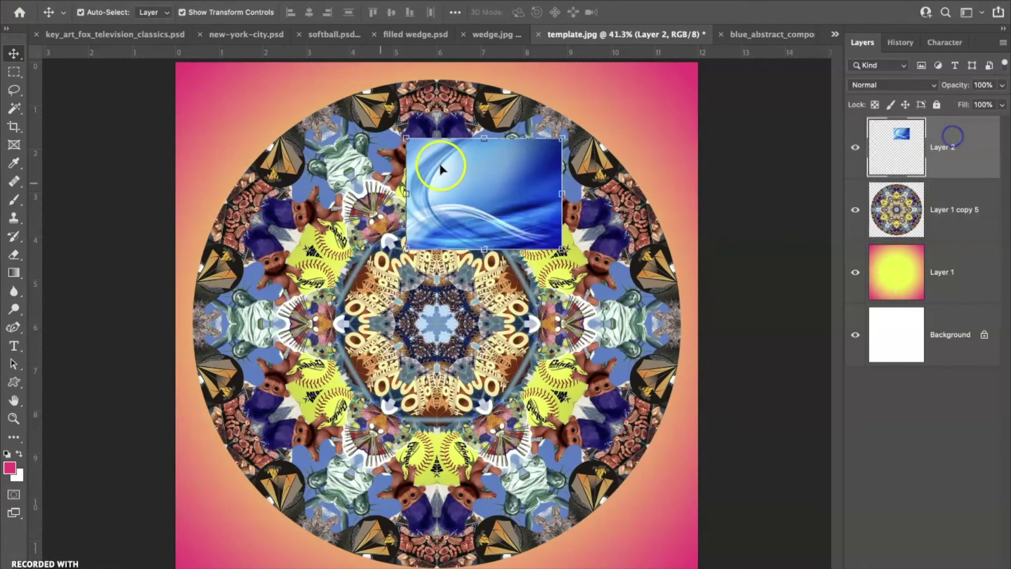
Step: Enlarge the blue image to 470.98% so it covers the whole canvas, and put the mandala layer above it
{"action": "left_click_drag", "start_coordinate": [449, 176], "coordinate": [219, 99]}
{"action": "left_click_drag", "start_coordinate": [330, 167], "coordinate": [814, 505]}
{"action": "left_click_drag", "start_coordinate": [770, 534], "coordinate": [826, 568]}
{"action": "left_click_drag", "start_coordinate": [635, 388], "coordinate": [560, 390]}
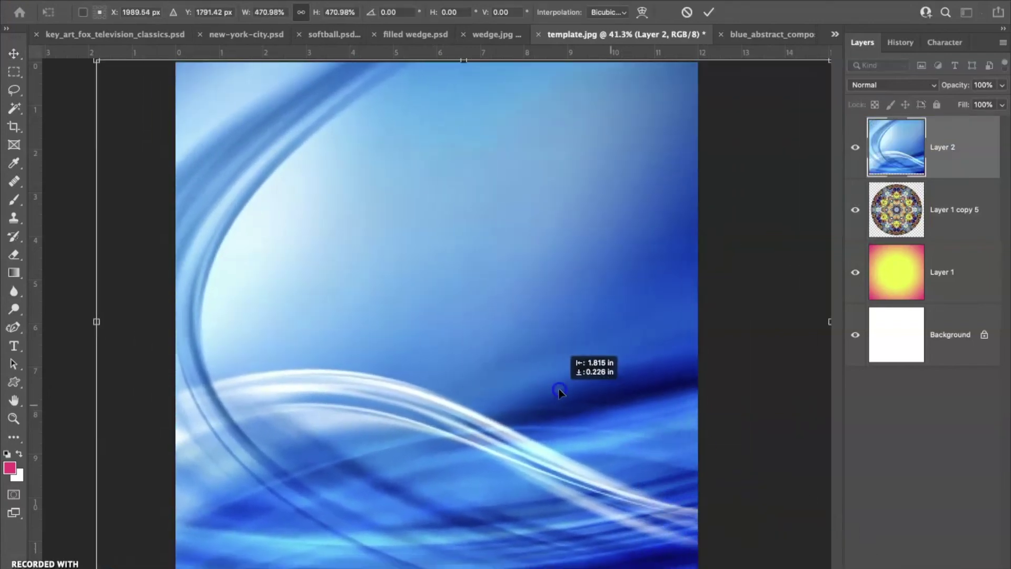
{"action": "left_click_drag", "start_coordinate": [891, 213], "coordinate": [954, 133]}
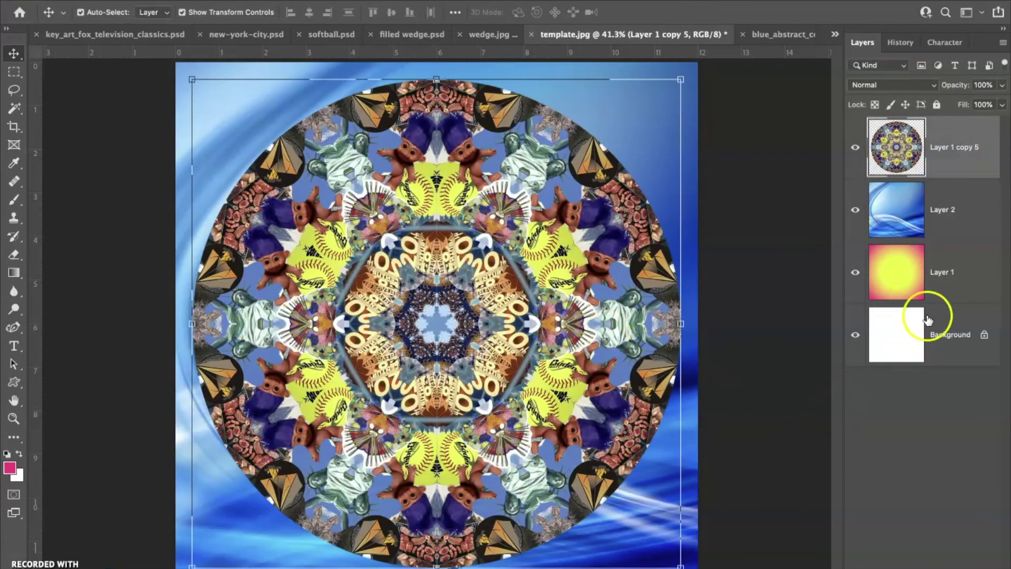
Step: Try recolouring the blue image on Layer 2 with a Hue/Saturation hue shift of +180
{"action": "left_click", "coordinate": [938, 210]}
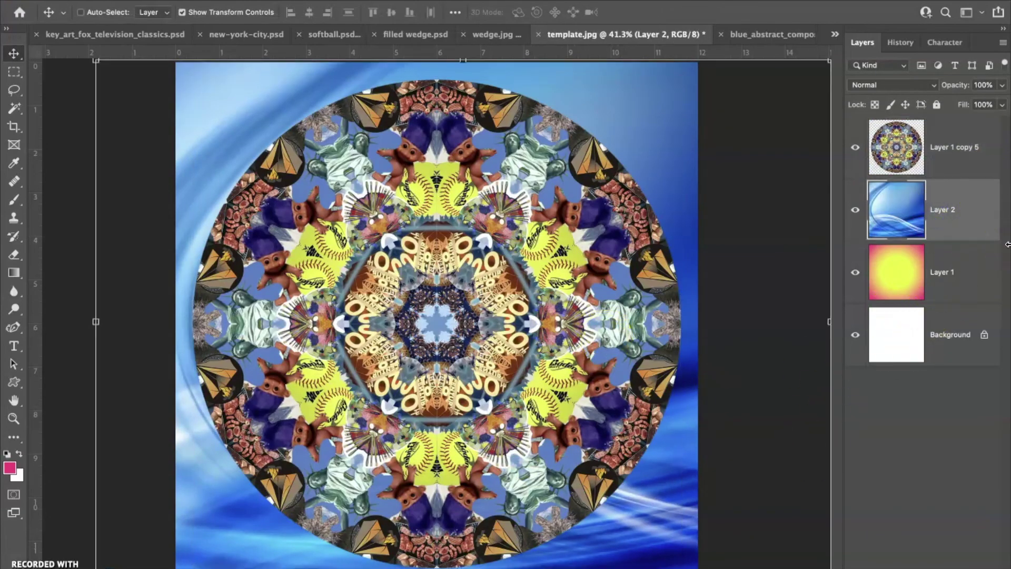
{"action": "key", "text": "super+u"}
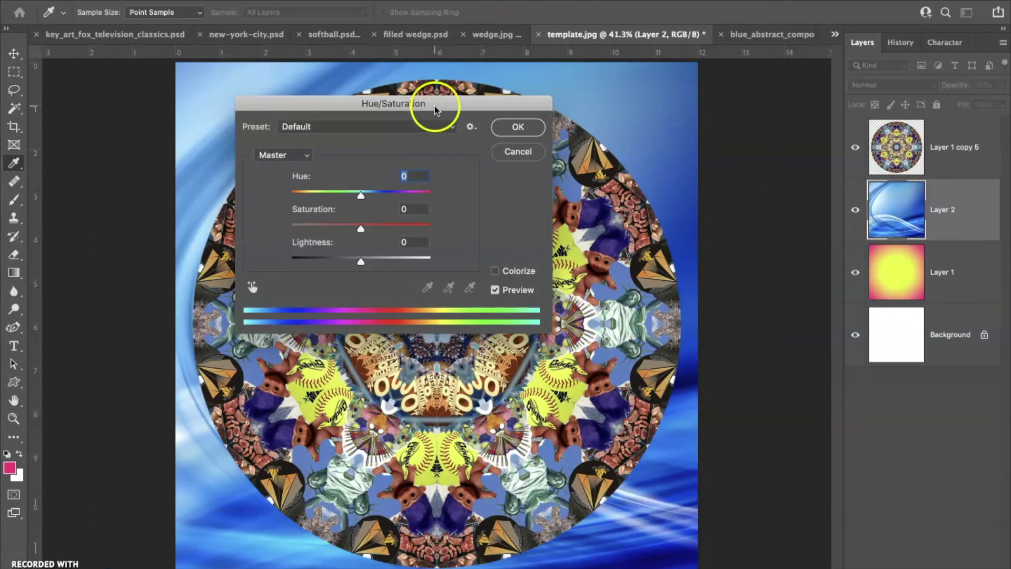
{"action": "left_click_drag", "start_coordinate": [435, 109], "coordinate": [697, 77]}
{"action": "left_click_drag", "start_coordinate": [624, 163], "coordinate": [706, 175]}
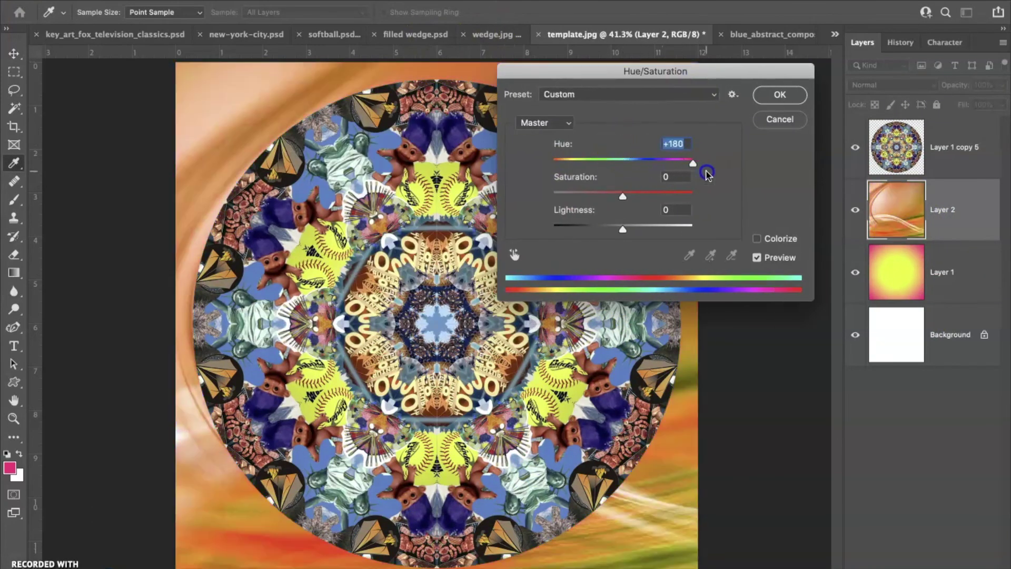
{"action": "left_click", "coordinate": [796, 94]}
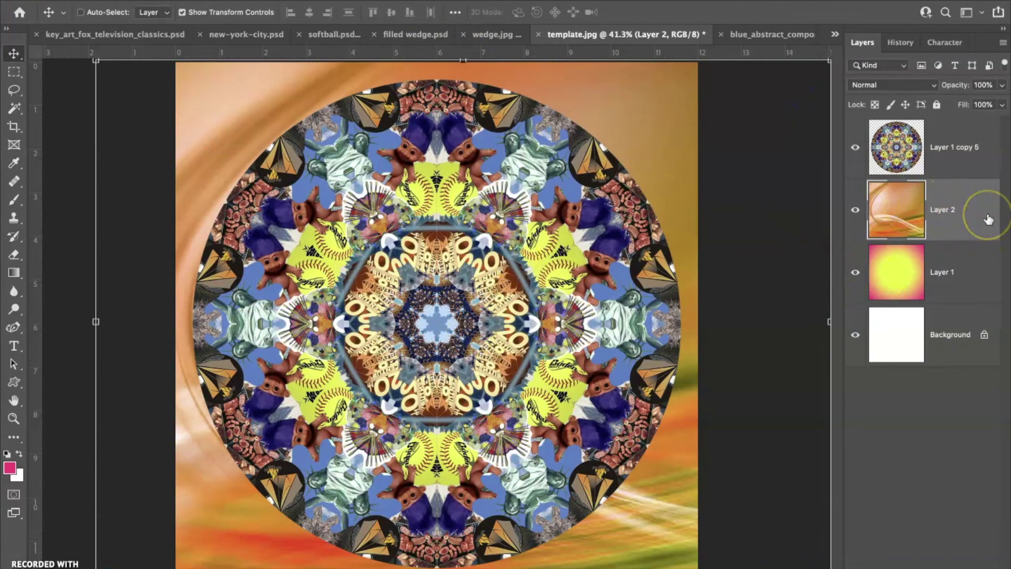
{"action": "key", "text": "super+z"}
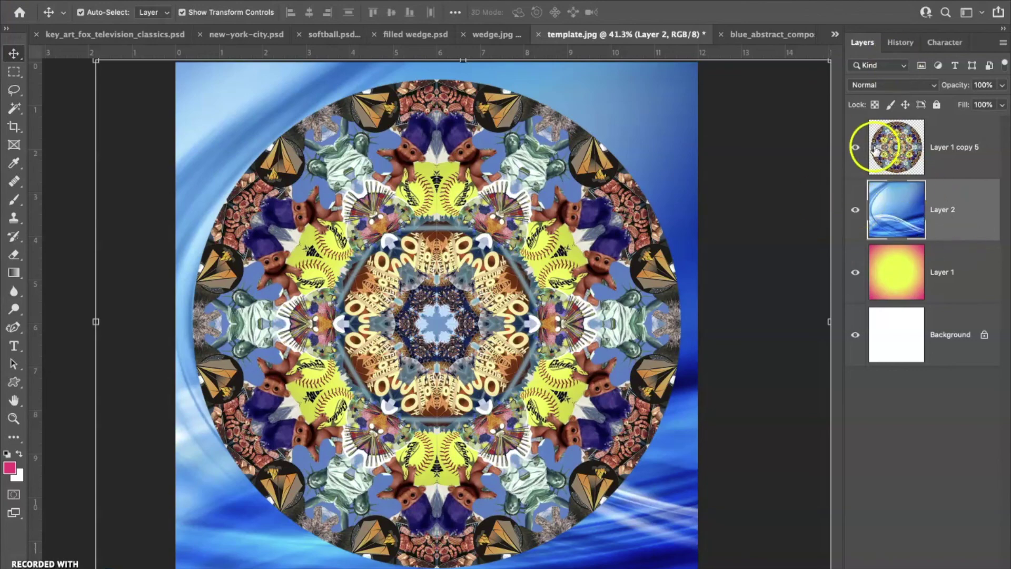
Step: Hide the mandala and gradient layers and try fitting Layer 2 into a quarter of the canvas at 49.68% scale
{"action": "left_click", "coordinate": [855, 148]}
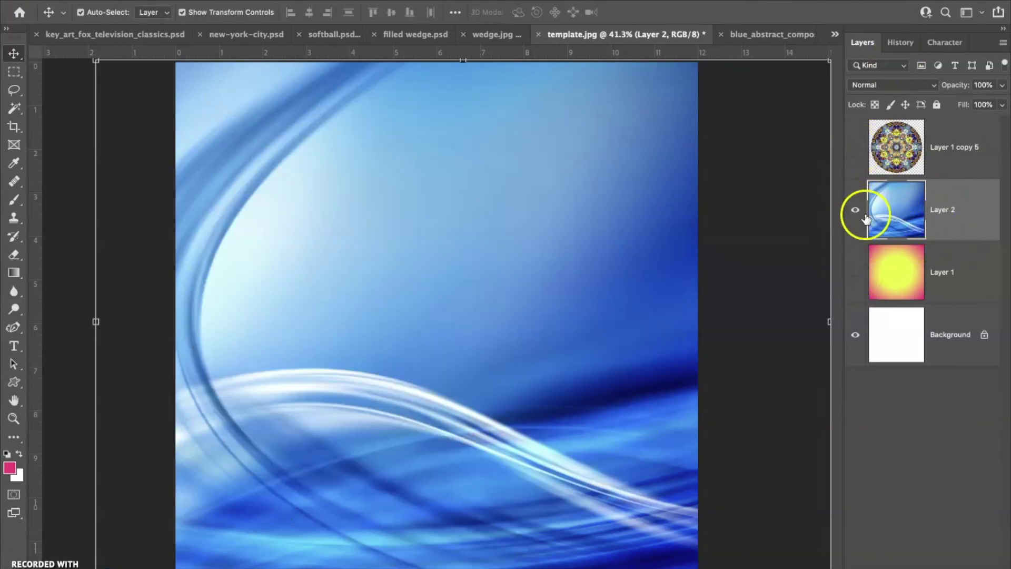
{"action": "left_click", "coordinate": [537, 309]}
{"action": "left_click_drag", "start_coordinate": [537, 309], "coordinate": [549, 325]}
{"action": "left_click_drag", "start_coordinate": [214, 180], "coordinate": [279, 181]}
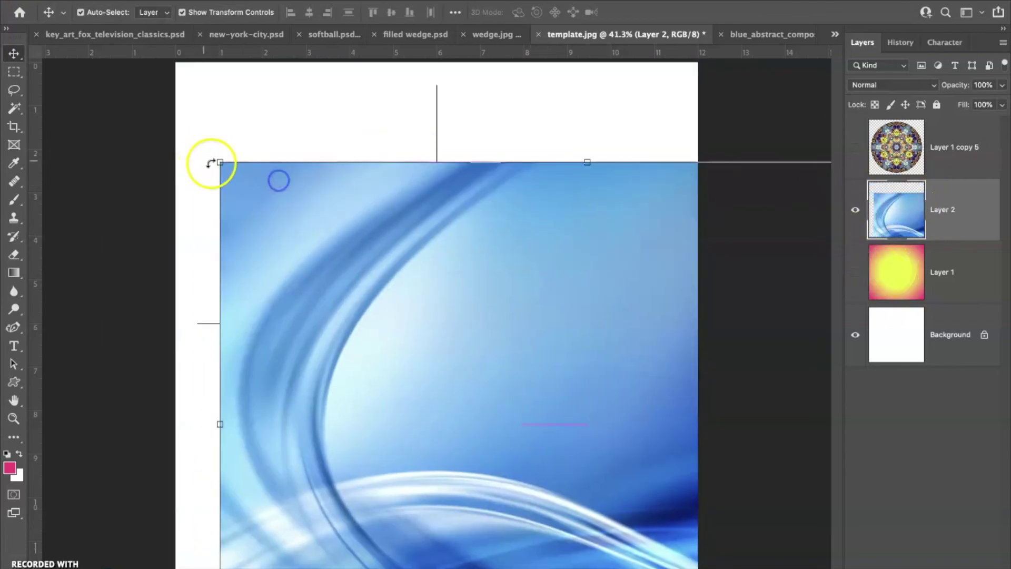
{"action": "left_click_drag", "start_coordinate": [217, 160], "coordinate": [533, 422]}
{"action": "left_click_drag", "start_coordinate": [538, 471], "coordinate": [262, 398]}
{"action": "left_click_drag", "start_coordinate": [569, 303], "coordinate": [537, 314]}
{"action": "mouse_move", "coordinate": [382, 388]}
{"action": "left_mouse_down"}
{"action": "mouse_move", "coordinate": [431, 327]}
{"action": "mouse_move", "coordinate": [483, 212]}
{"action": "mouse_move", "coordinate": [460, 219]}
{"action": "mouse_move", "coordinate": [357, 353]}
{"action": "mouse_move", "coordinate": [405, 397]}
{"action": "mouse_move", "coordinate": [377, 407]}
{"action": "mouse_move", "coordinate": [375, 395]}
{"action": "left_mouse_up"}
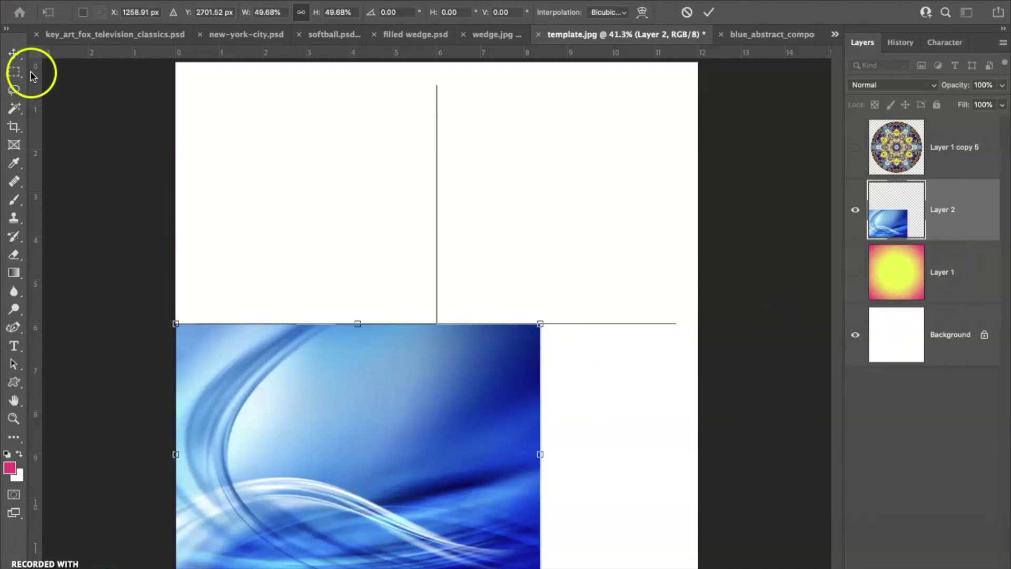
{"action": "left_click_drag", "start_coordinate": [388, 384], "coordinate": [471, 212]}
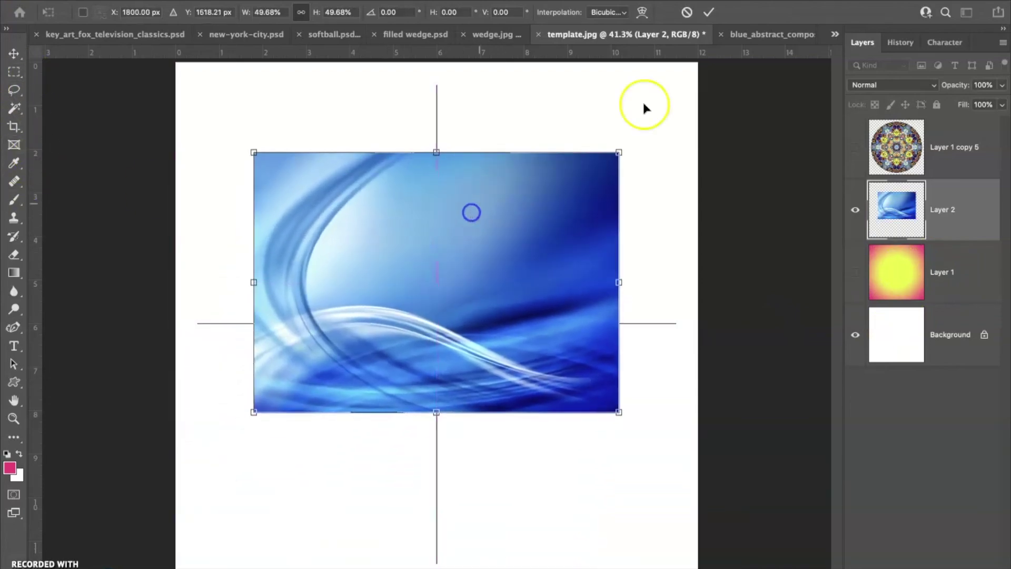
Step: Crop blue_abstract_composition-7093.jpg to a 1:1 square that keeps the left part of the image
{"action": "left_click", "coordinate": [771, 35]}
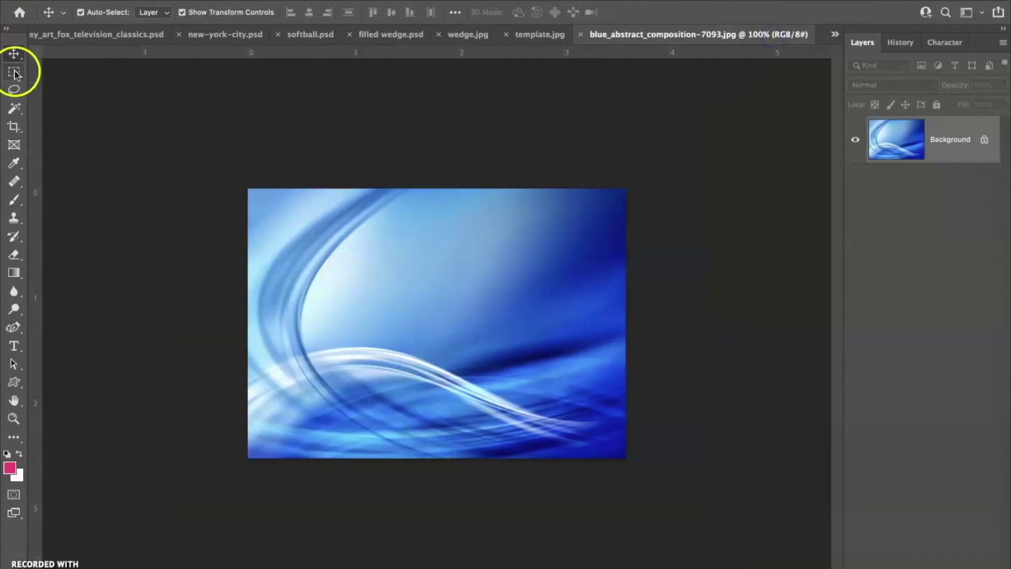
{"action": "left_click", "coordinate": [15, 127]}
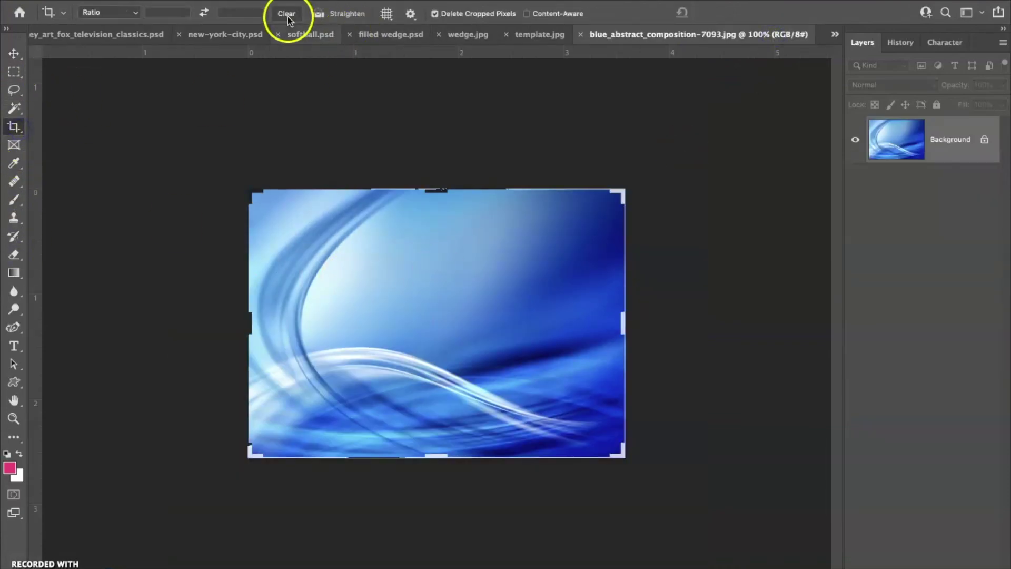
{"action": "left_click", "coordinate": [110, 12]}
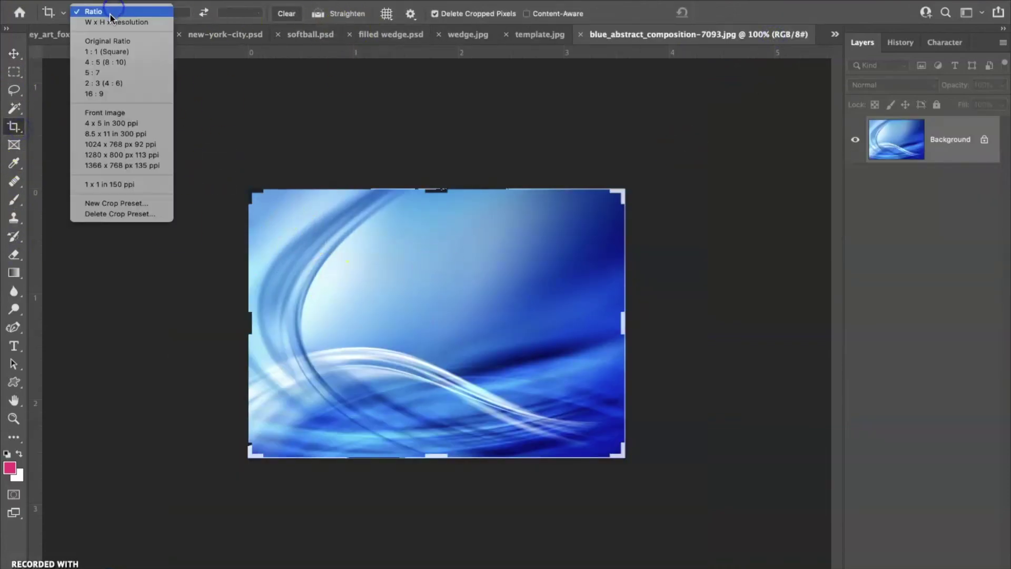
{"action": "left_click", "coordinate": [108, 51]}
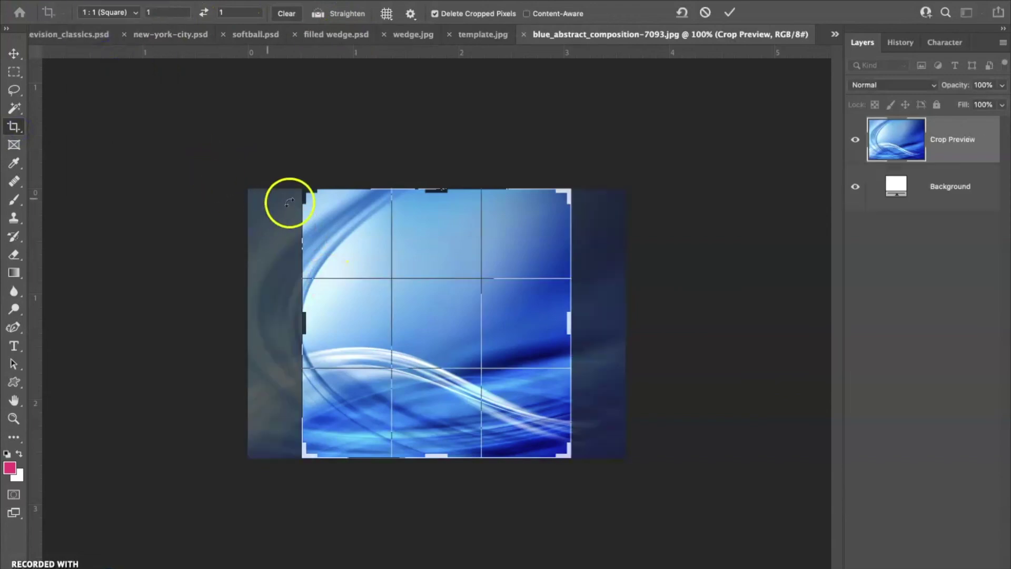
{"action": "left_click_drag", "start_coordinate": [343, 262], "coordinate": [415, 273]}
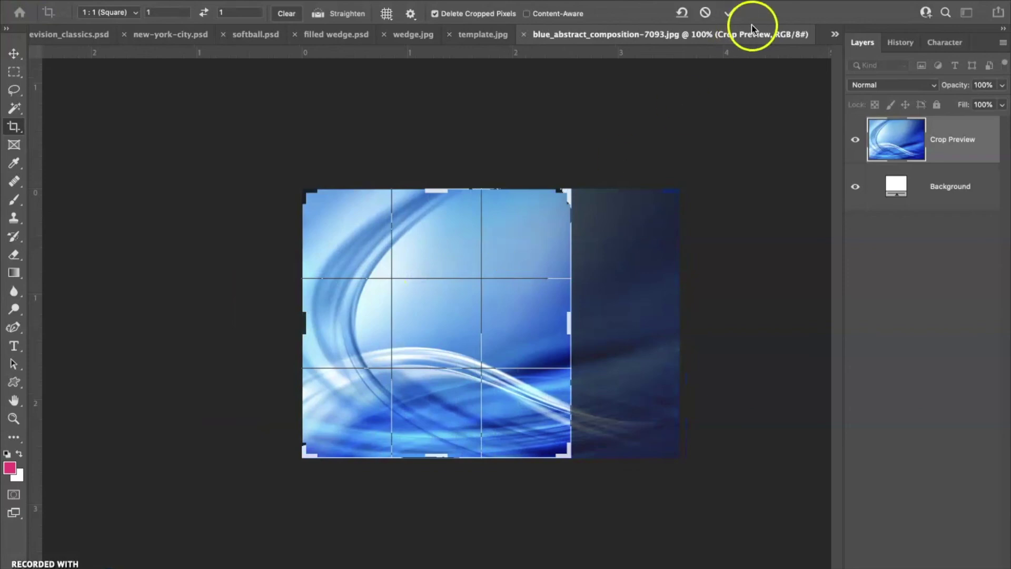
{"action": "left_click", "coordinate": [729, 14]}
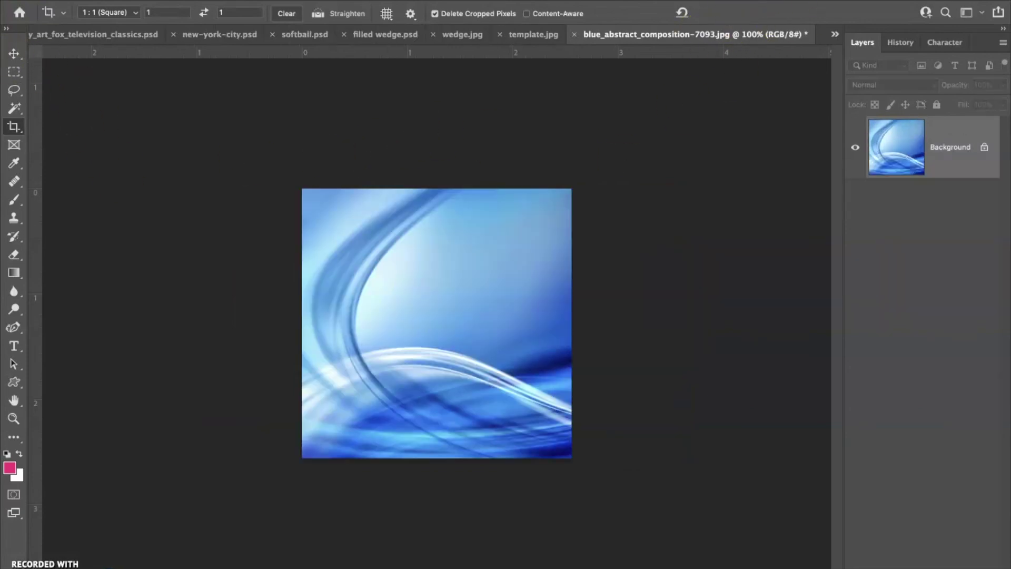
Step: Copy the cropped square image into template.jpg and delete the earlier Layer 2
{"action": "left_click", "coordinate": [14, 54]}
{"action": "left_click_drag", "start_coordinate": [506, 354], "coordinate": [507, 153]}
{"action": "left_click_drag", "start_coordinate": [494, 200], "coordinate": [495, 200]}
{"action": "left_click_drag", "start_coordinate": [949, 265], "coordinate": [959, 568]}
Step: Scale the square image to 235.12% so it exactly fills the lower-left quarter of the canvas
{"action": "left_click_drag", "start_coordinate": [474, 239], "coordinate": [260, 388]}
{"action": "key", "text": "ctrl+t"}
{"action": "left_click_drag", "start_coordinate": [287, 435], "coordinate": [456, 563]}
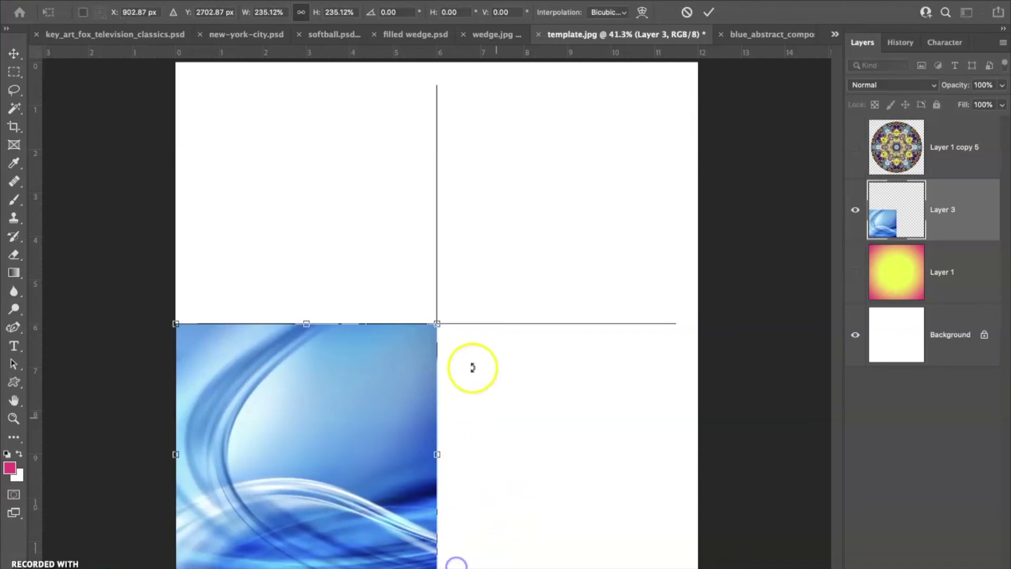
{"action": "left_click", "coordinate": [709, 12]}
Step: Duplicate the square image, flip the copy horizontally and place it in the lower-right quarter of the canvas
{"action": "left_click_drag", "start_coordinate": [275, 403], "coordinate": [286, 249]}
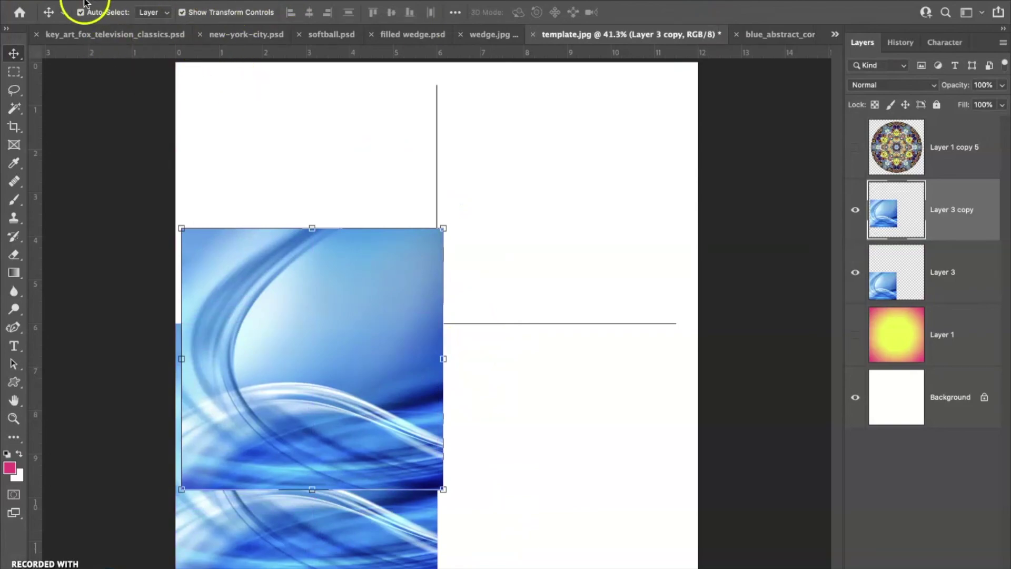
{"action": "left_click", "coordinate": [111, 0]}
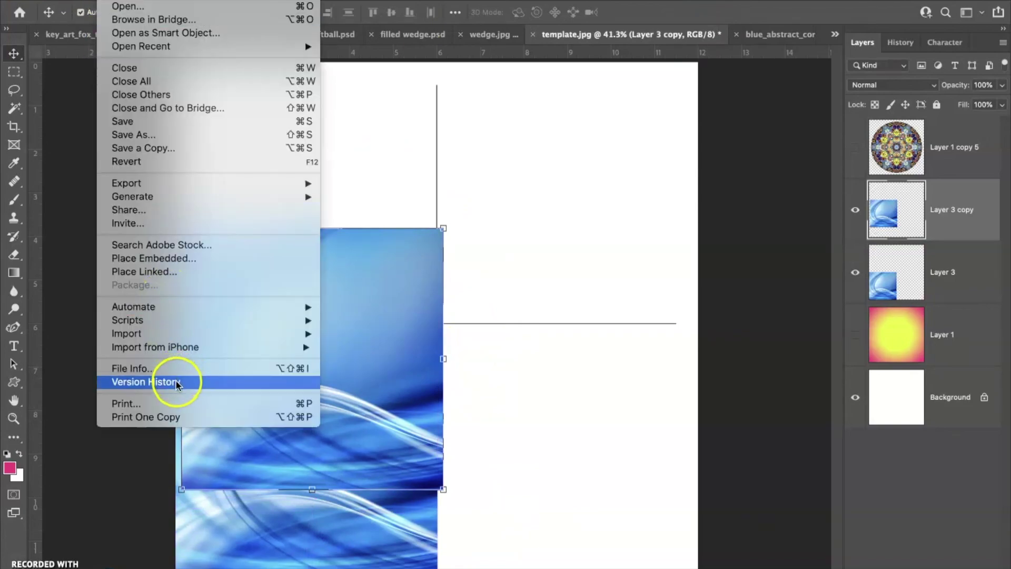
{"action": "mouse_move", "coordinate": [134, 0]}
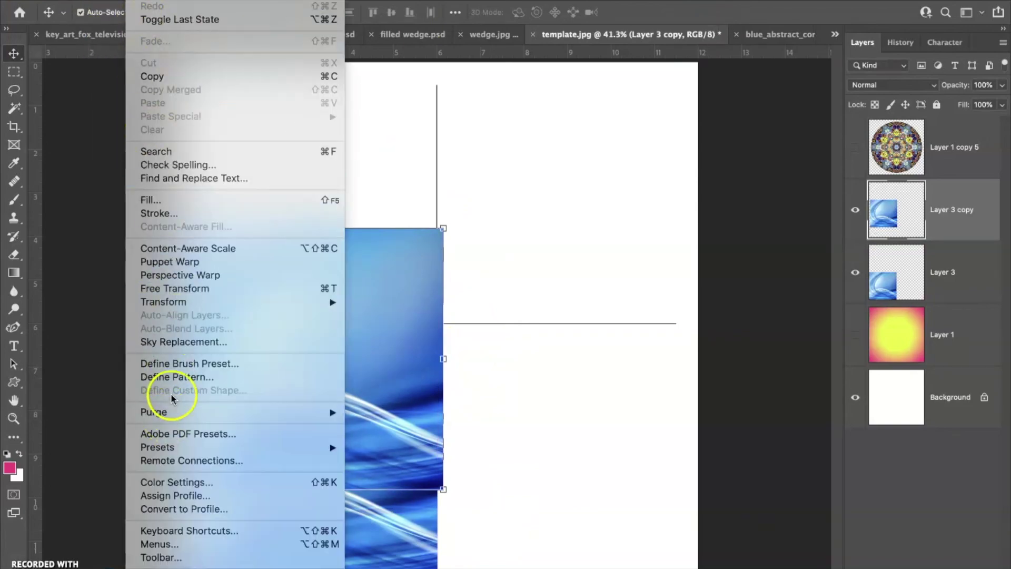
{"action": "mouse_move", "coordinate": [179, 302]}
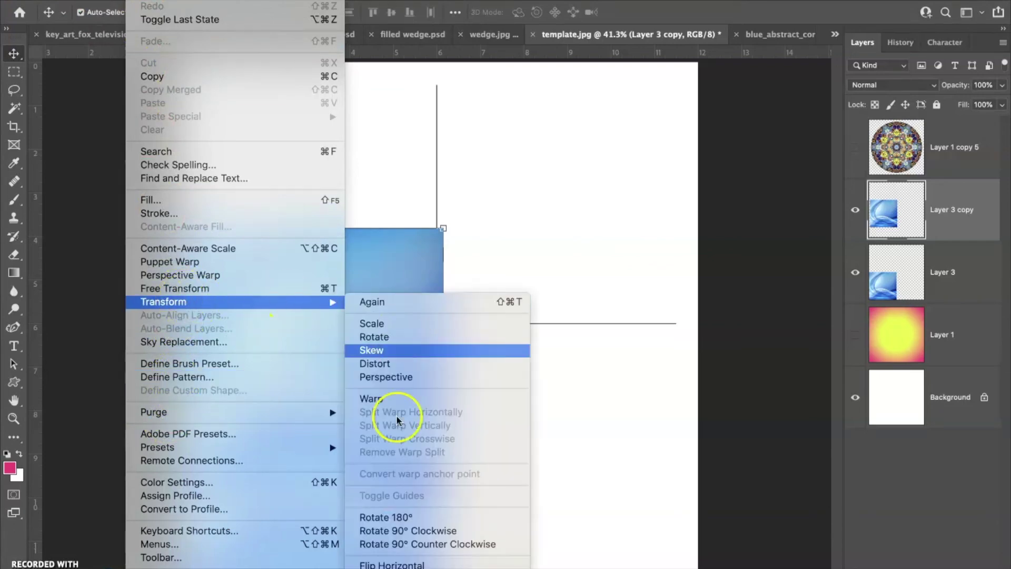
{"action": "left_click", "coordinate": [396, 563]}
{"action": "left_click_drag", "start_coordinate": [296, 361], "coordinate": [555, 460]}
{"action": "left_click", "coordinate": [718, 286]}
Step: Merge Layer 3 and Layer 3 copy into one layer
{"action": "left_click", "coordinate": [954, 210]}
{"action": "left_click", "coordinate": [947, 287], "text": "shift"}
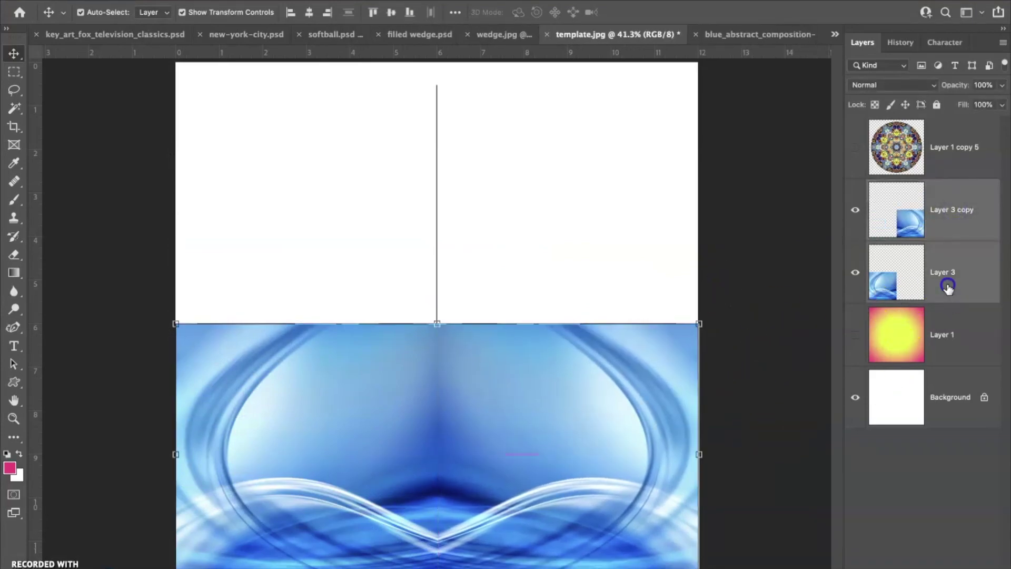
{"action": "right_click", "coordinate": [964, 261]}
{"action": "scroll", "coordinate": [872, 516], "scroll_direction": "down", "scroll_amount": 5}
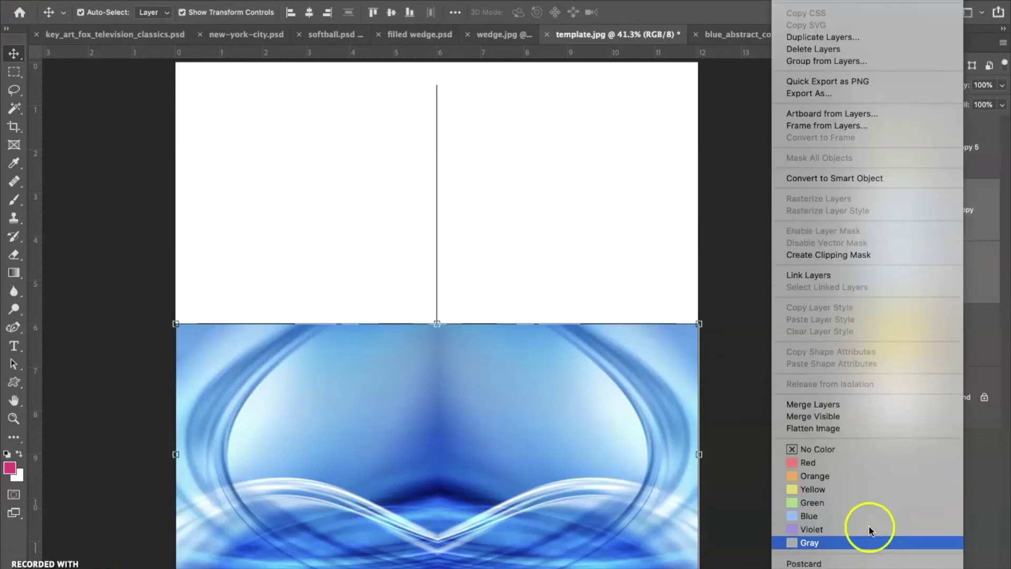
{"action": "left_click", "coordinate": [867, 406]}
Step: Duplicate the merged lower half of the blue background and flip the copy vertically
{"action": "left_click_drag", "start_coordinate": [465, 474], "coordinate": [478, 412]}
{"action": "left_click", "coordinate": [171, 2]}
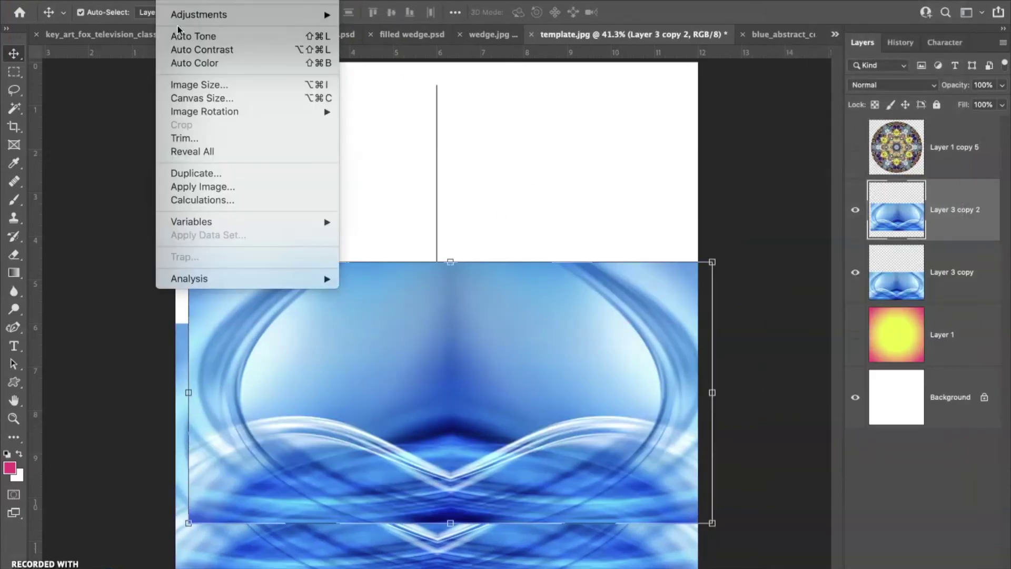
{"action": "mouse_move", "coordinate": [135, 8]}
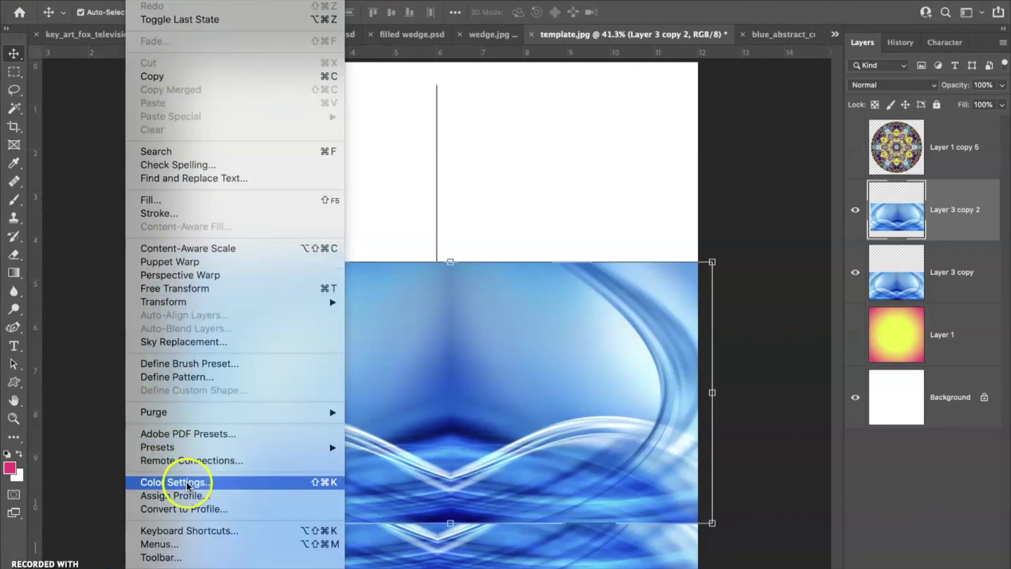
{"action": "mouse_move", "coordinate": [210, 300]}
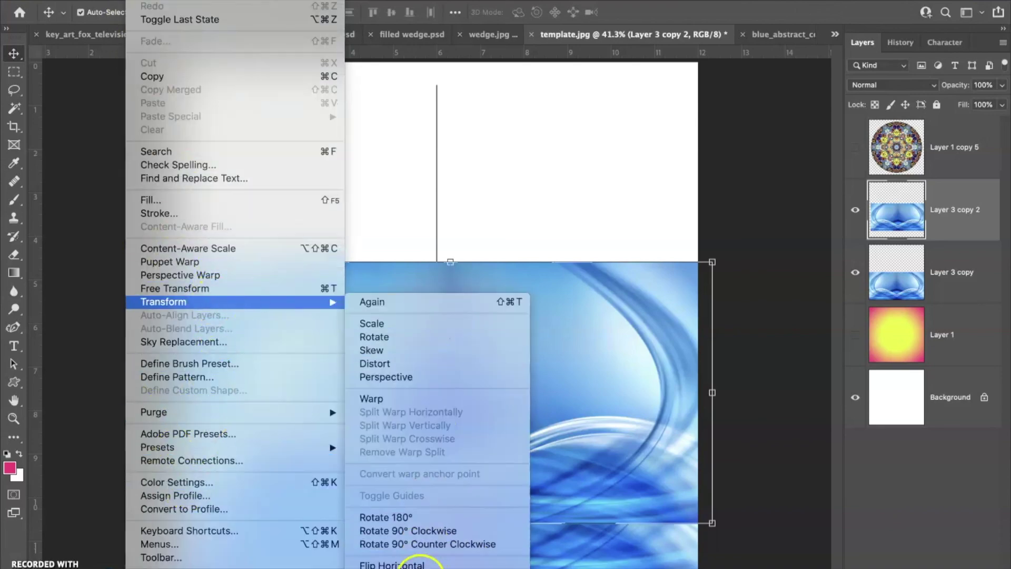
{"action": "left_click", "coordinate": [462, 515]}
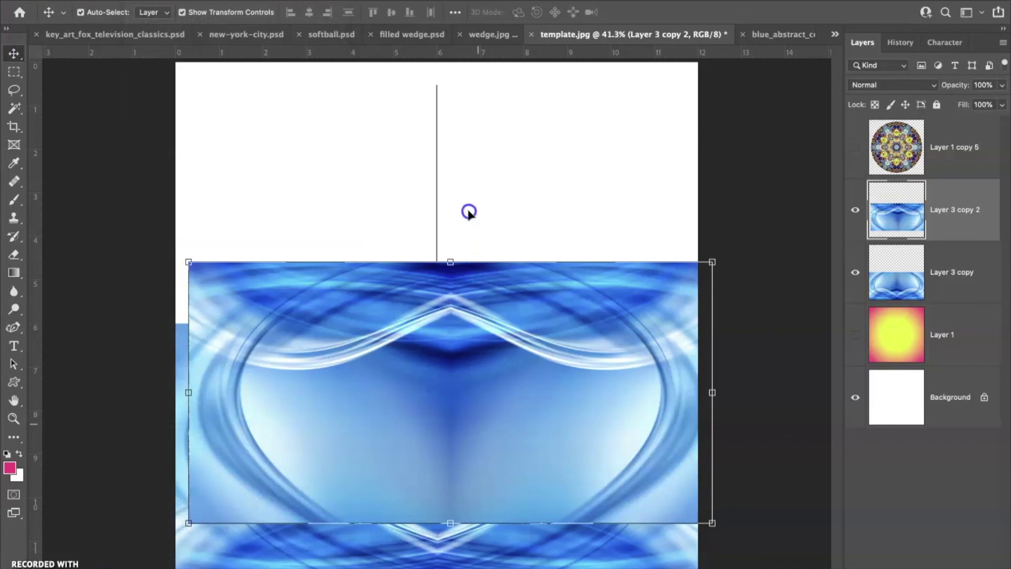
Step: Move the flipped blue copy into the canvas's upper half and show the mandala layer, Layer 1 copy 5
{"action": "left_click_drag", "start_coordinate": [435, 300], "coordinate": [419, 109]}
{"action": "left_click", "coordinate": [783, 500]}
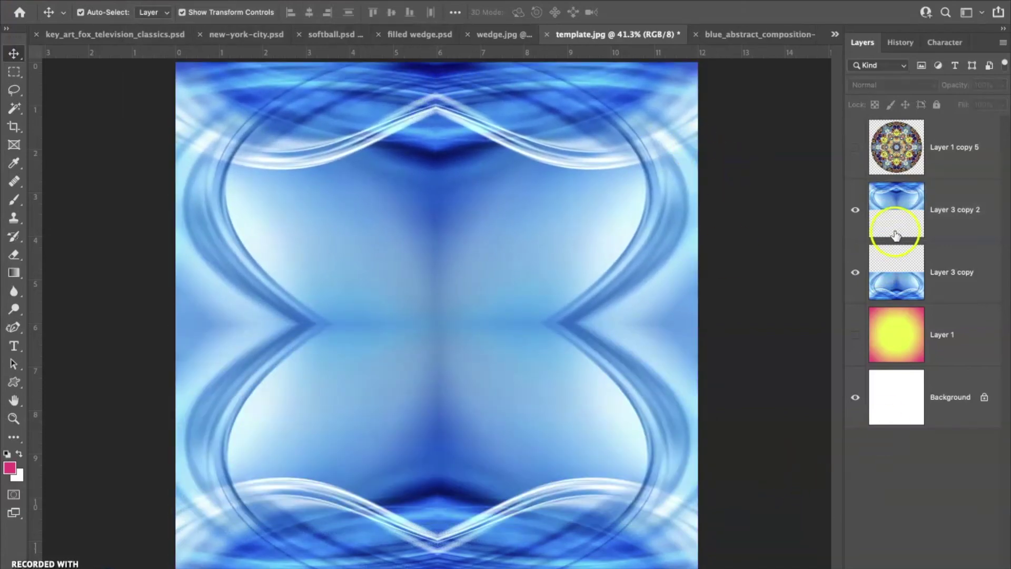
{"action": "left_click", "coordinate": [858, 149]}
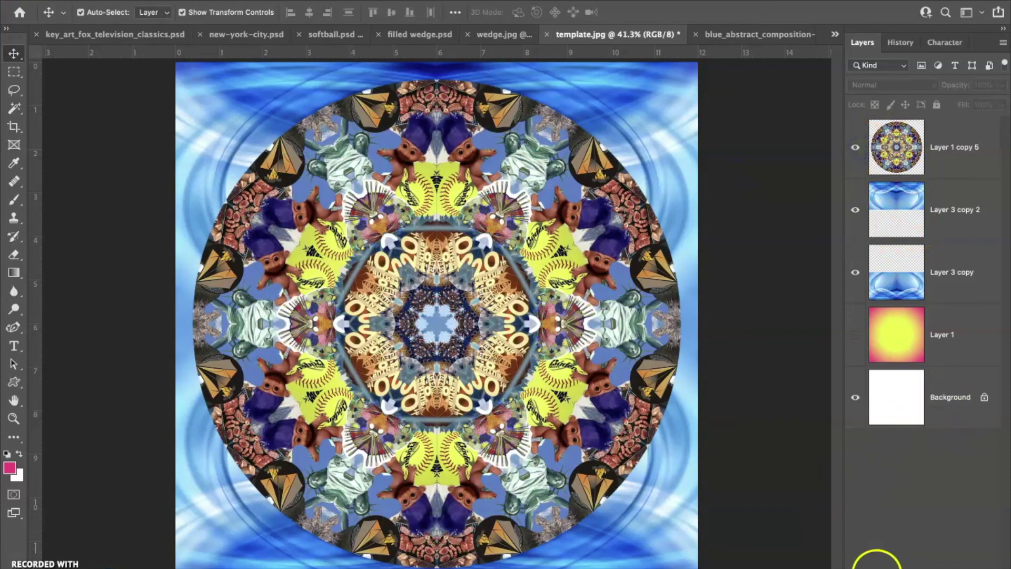
Step: Merge Layer 3 copy 2 and Layer 3 copy into one background layer
{"action": "left_click", "coordinate": [953, 217]}
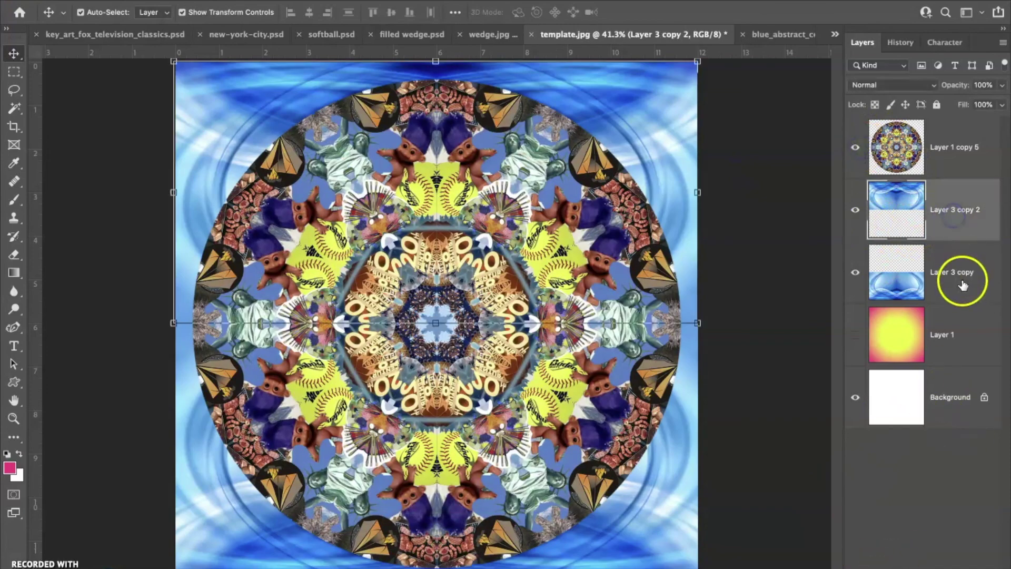
{"action": "left_click", "coordinate": [963, 284], "text": "shift"}
{"action": "right_click", "coordinate": [963, 285]}
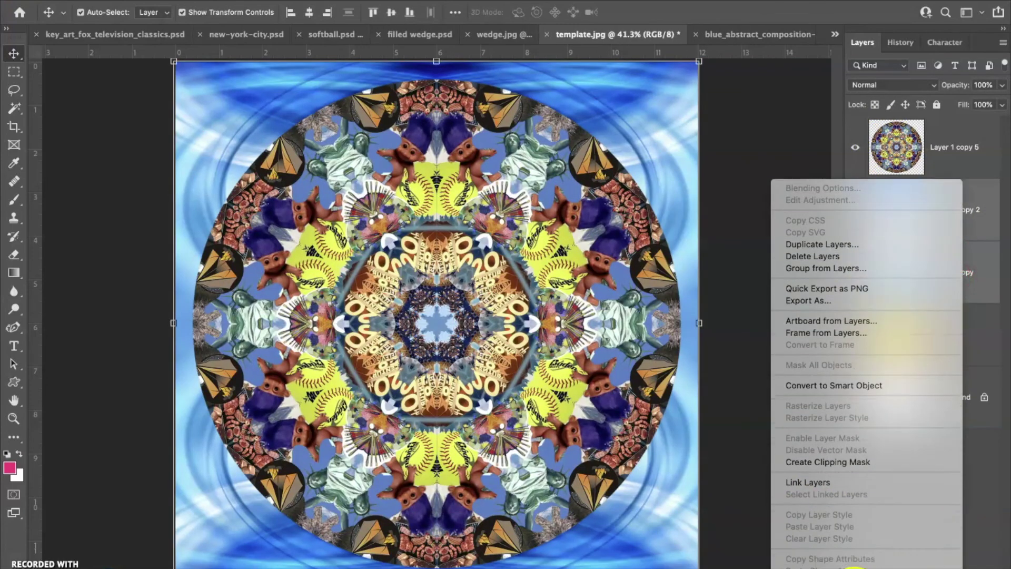
{"action": "left_click", "coordinate": [819, 563]}
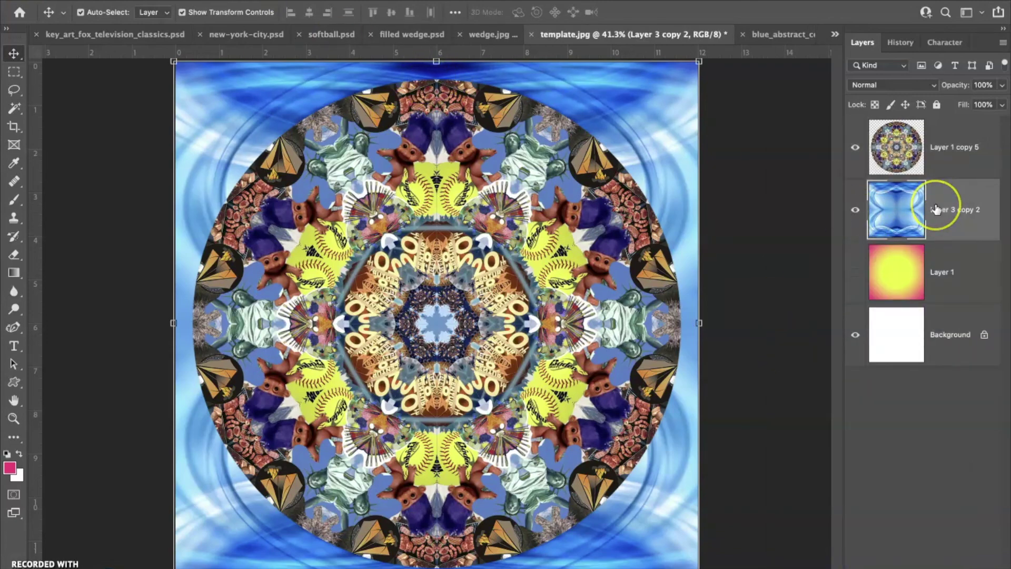
Step: Shift the merged background's hue to +170 with Hue/Saturation
{"action": "key", "text": "super+u"}
{"action": "left_click_drag", "start_coordinate": [756, 81], "coordinate": [922, 248]}
{"action": "left_click_drag", "start_coordinate": [811, 344], "coordinate": [880, 340]}
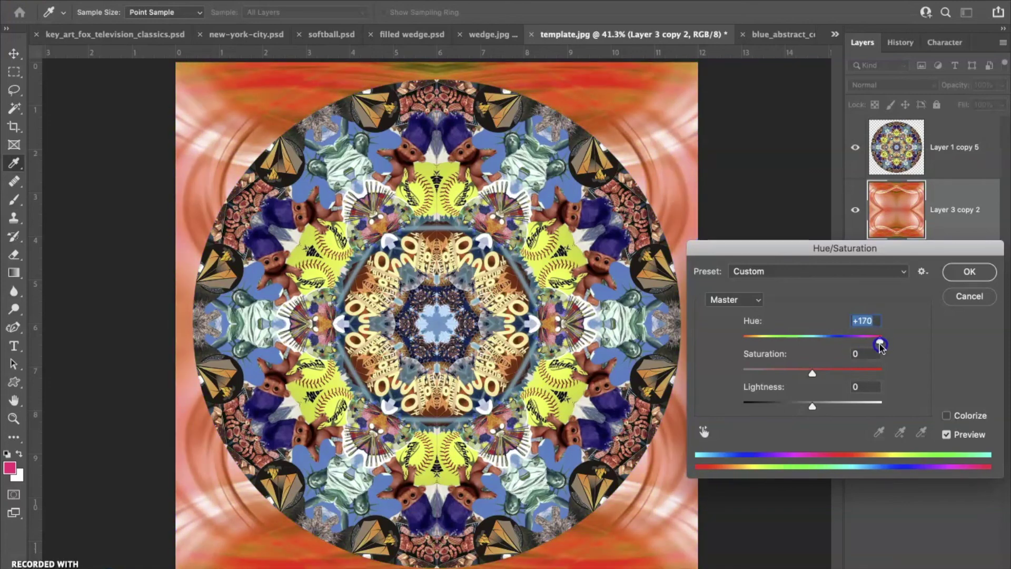
{"action": "left_click", "coordinate": [965, 278]}
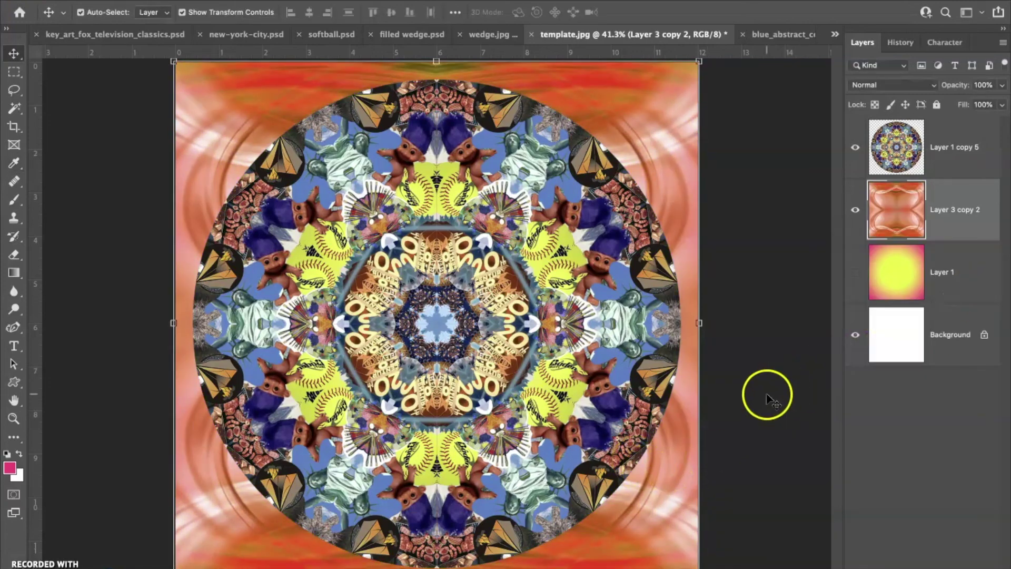
Step: Add an Outer Glow layer style to the mandala layer, Layer 1 copy 5, and open the glow's settings
{"action": "left_click", "coordinate": [912, 157]}
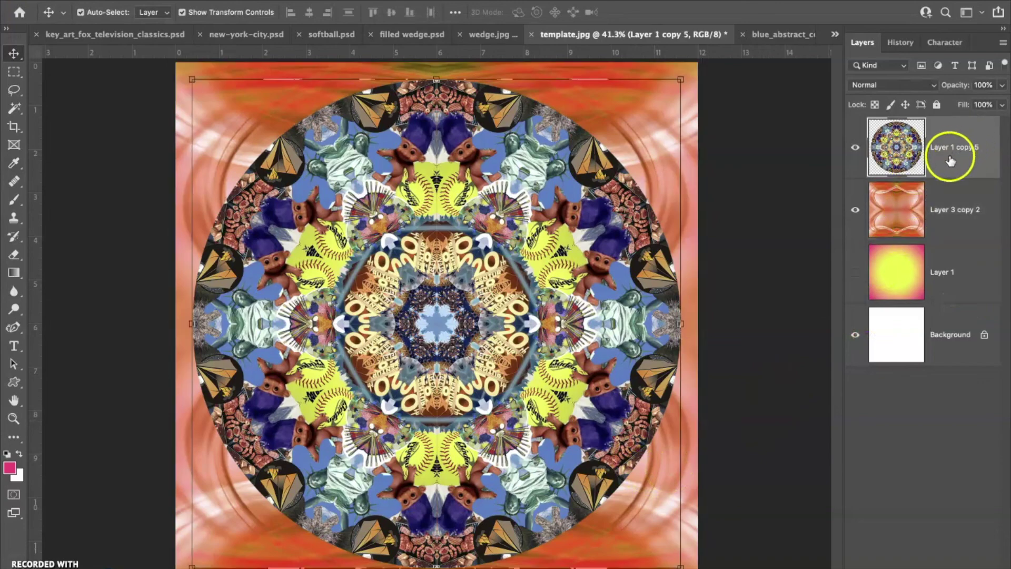
{"action": "double_click", "coordinate": [903, 156]}
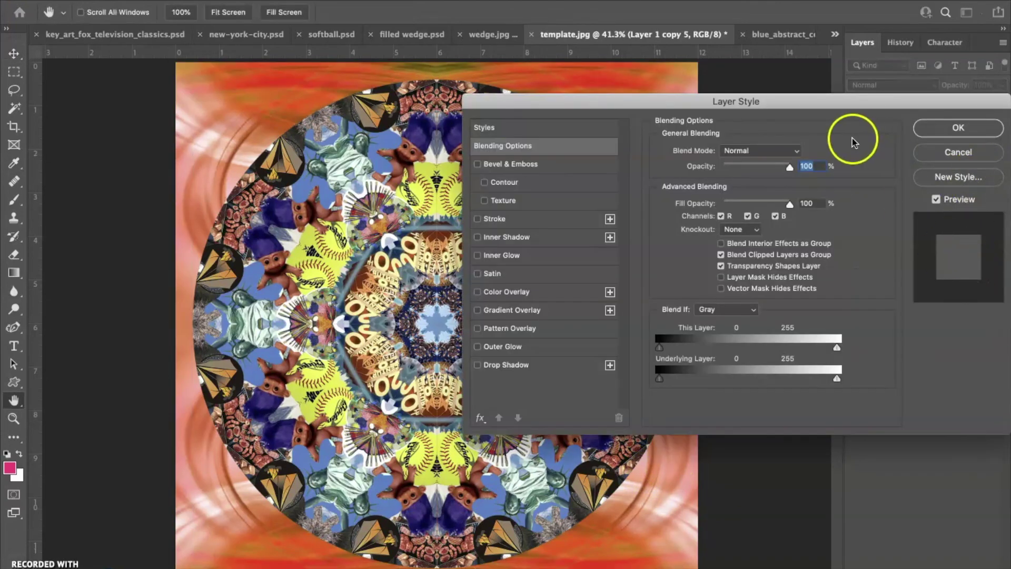
{"action": "left_click_drag", "start_coordinate": [825, 98], "coordinate": [853, 317]}
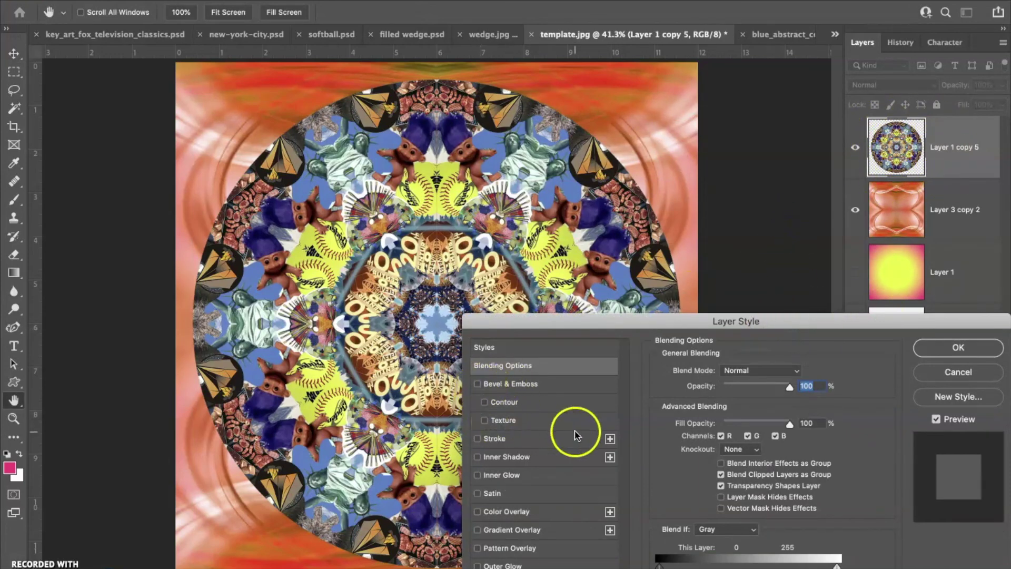
{"action": "left_click", "coordinate": [478, 565]}
{"action": "left_click_drag", "start_coordinate": [699, 321], "coordinate": [680, 120]}
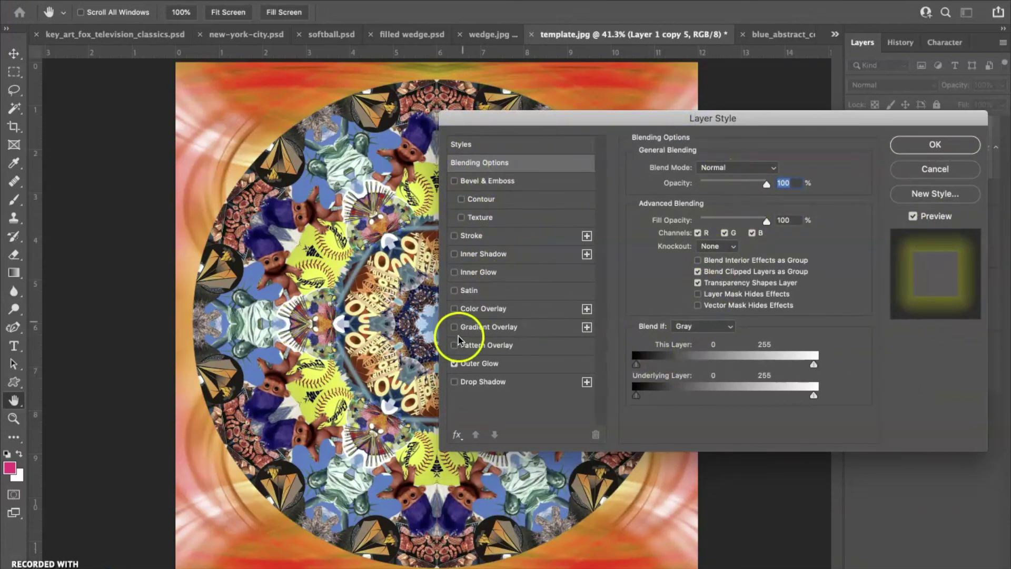
{"action": "left_click", "coordinate": [535, 363]}
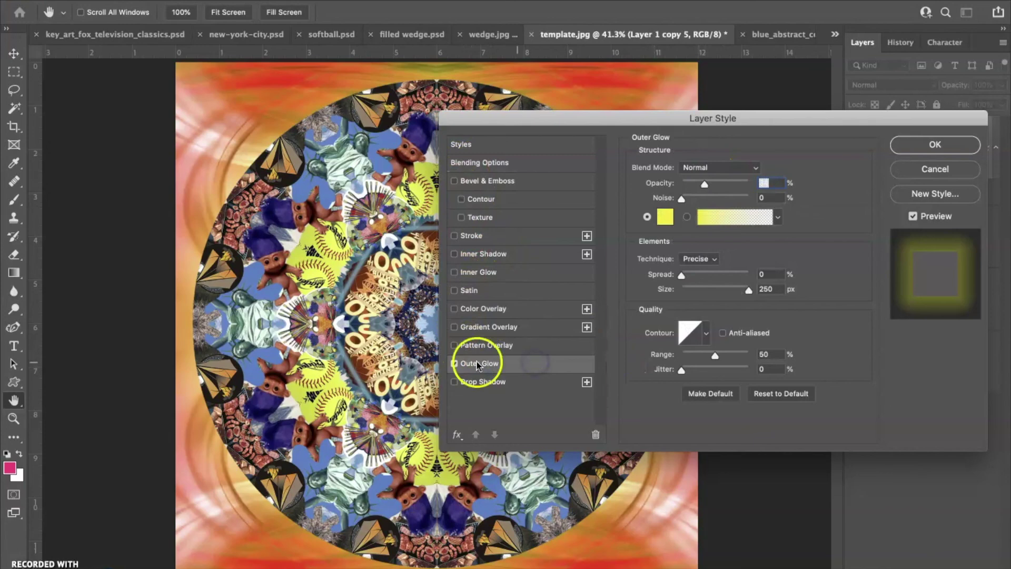
Step: Set the mandala's Outer Glow colour to white, ffffff
{"action": "left_click", "coordinate": [649, 217]}
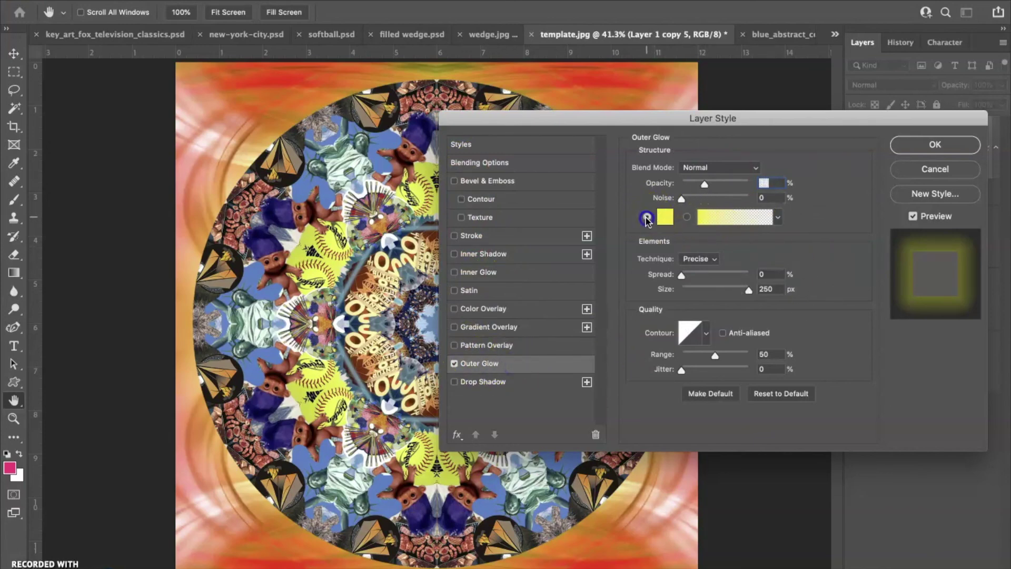
{"action": "left_click", "coordinate": [666, 217]}
{"action": "left_click", "coordinate": [605, 59]}
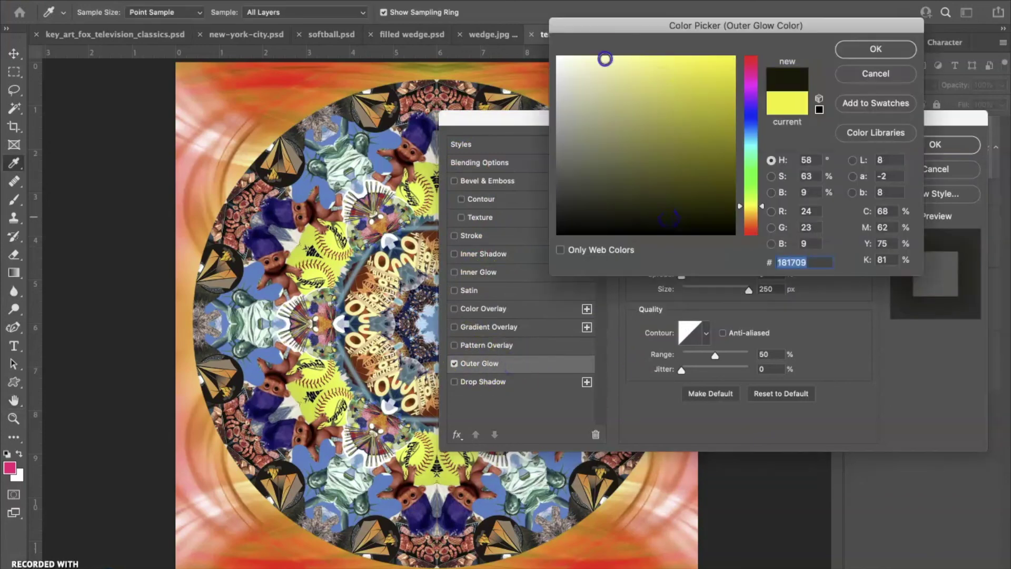
{"action": "left_click", "coordinate": [554, 58]}
{"action": "mouse_move", "coordinate": [719, 168]}
{"action": "left_mouse_down"}
{"action": "mouse_move", "coordinate": [619, 125]}
{"action": "mouse_move", "coordinate": [558, 53]}
{"action": "left_mouse_up"}
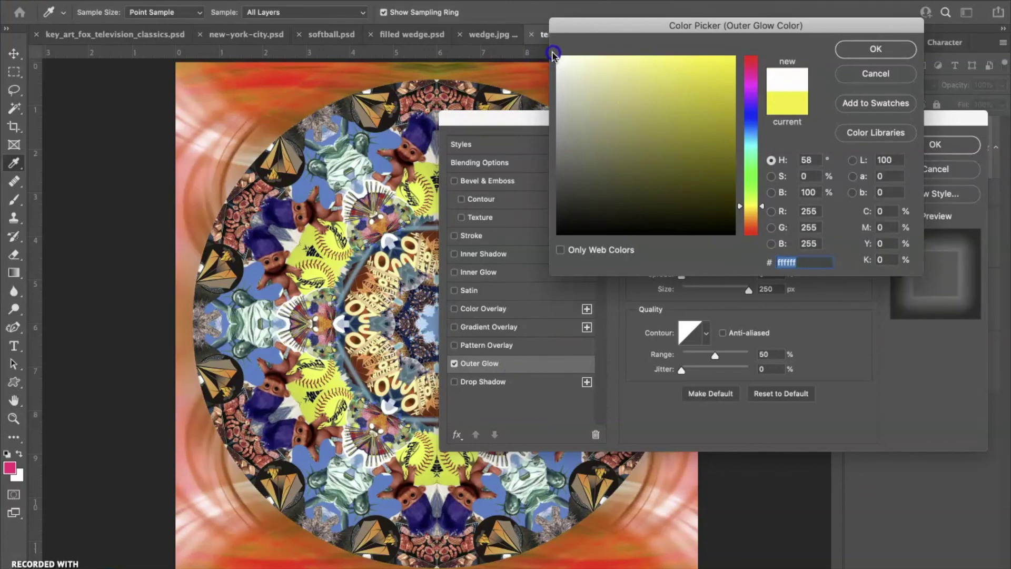
{"action": "left_click", "coordinate": [874, 49]}
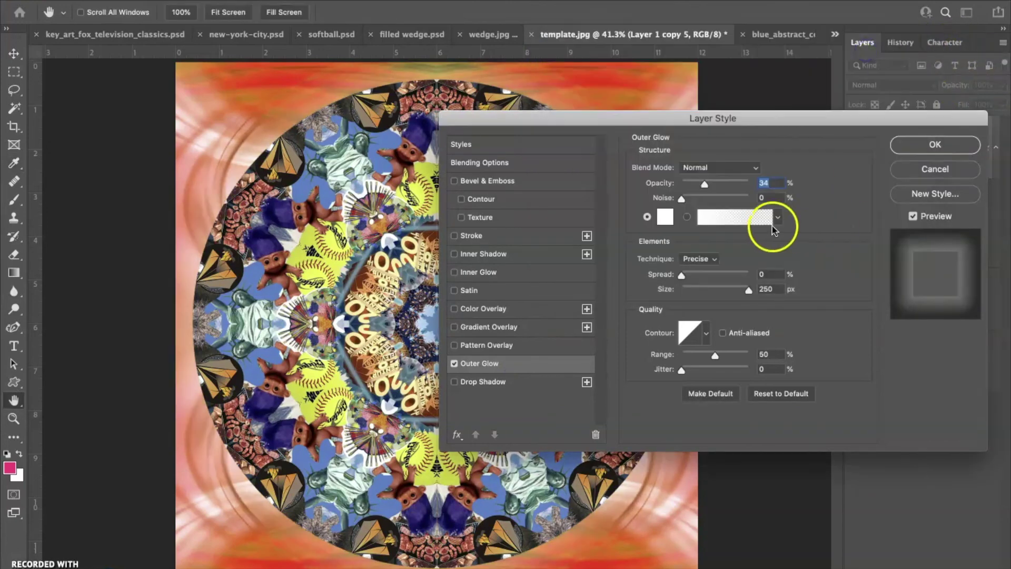
Step: Set the Outer Glow's spread to 6% and opacity to 75%, keeping noise at 0% after trying 96%
{"action": "mouse_move", "coordinate": [682, 278]}
{"action": "left_mouse_down"}
{"action": "mouse_move", "coordinate": [736, 277]}
{"action": "mouse_move", "coordinate": [686, 281]}
{"action": "left_mouse_up"}
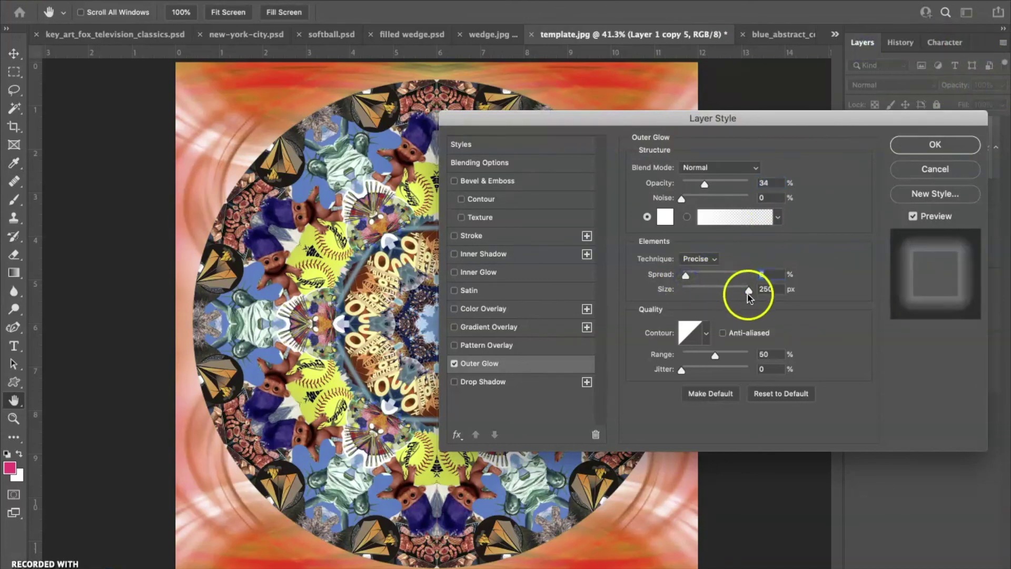
{"action": "left_click_drag", "start_coordinate": [711, 179], "coordinate": [810, 203]}
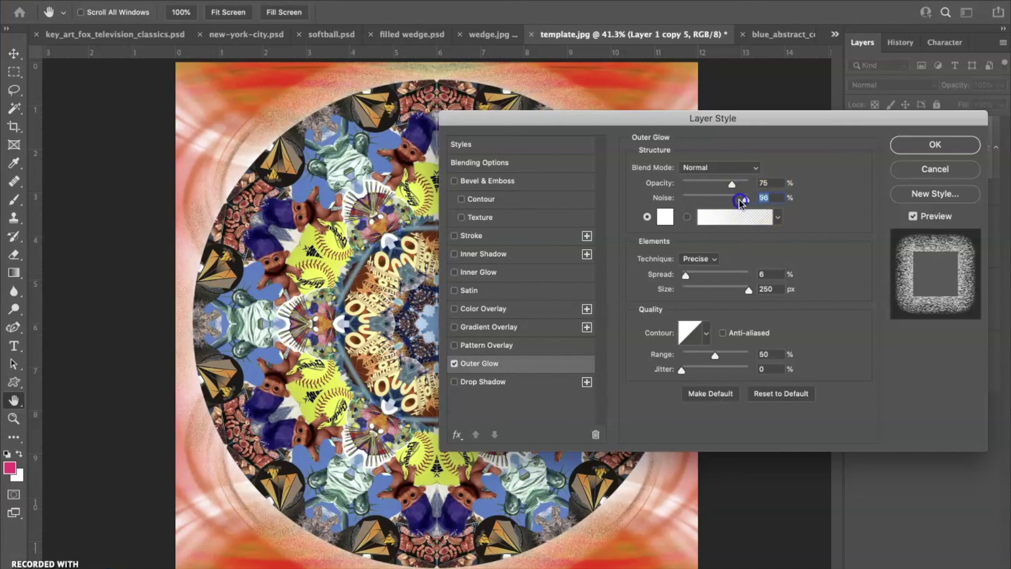
{"action": "left_click_drag", "start_coordinate": [740, 202], "coordinate": [681, 199]}
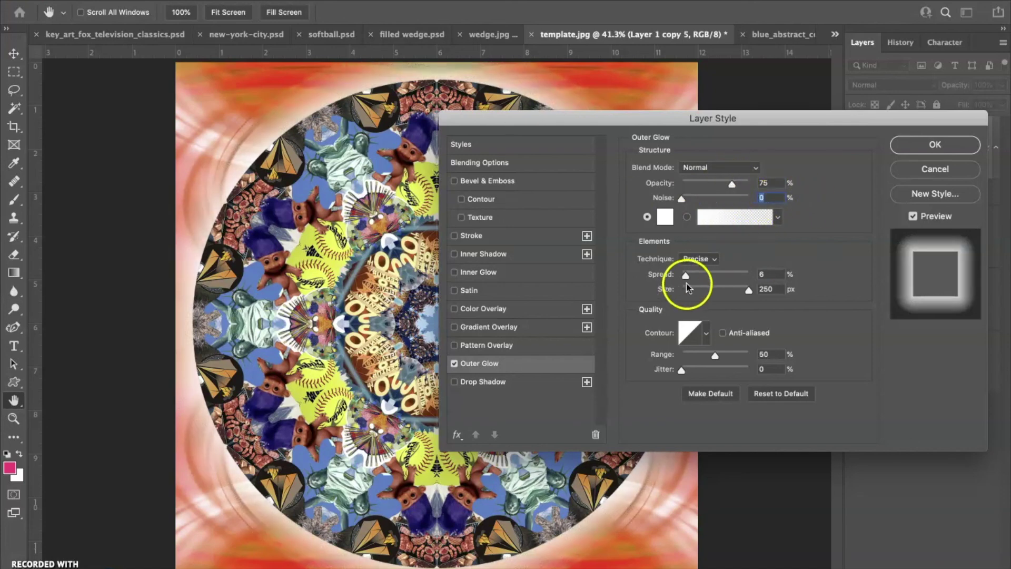
{"action": "left_click_drag", "start_coordinate": [857, 118], "coordinate": [886, 469]}
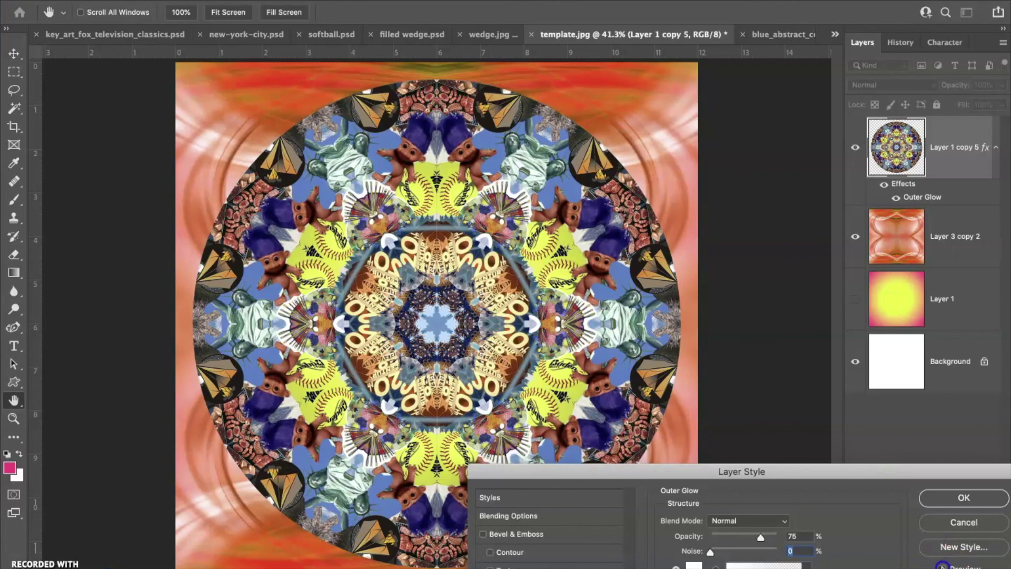
Step: Change the mandala's Outer Glow colour to bright yellow, fff600
{"action": "left_click_drag", "start_coordinate": [855, 468], "coordinate": [865, 28]}
{"action": "left_click", "coordinate": [731, 128]}
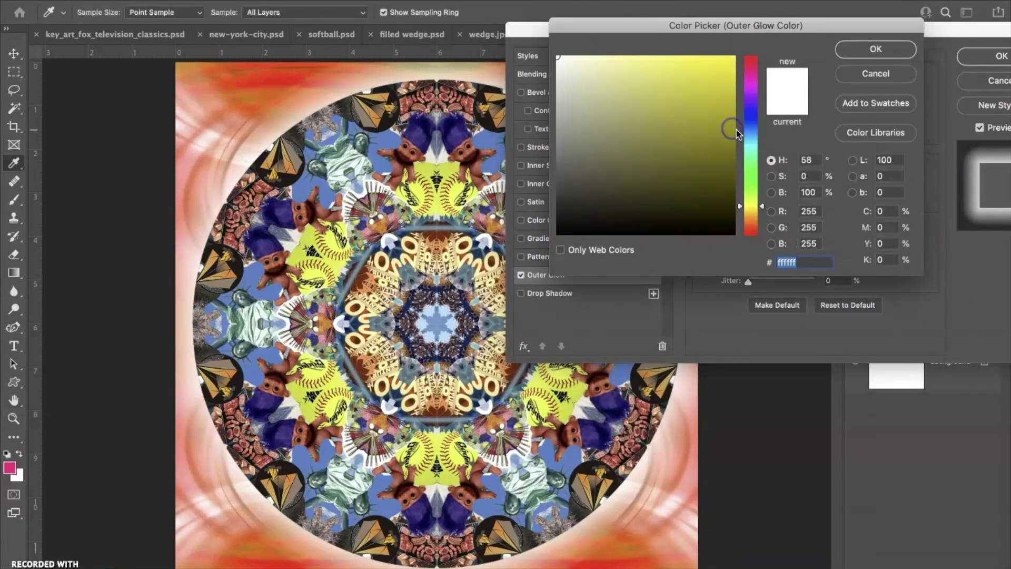
{"action": "left_click", "coordinate": [734, 56]}
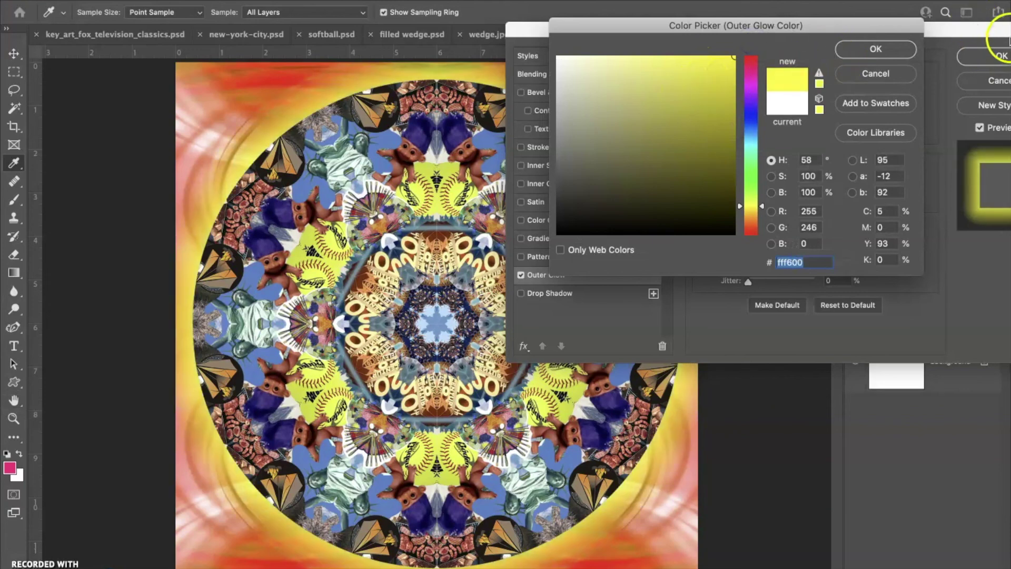
{"action": "left_click", "coordinate": [864, 49]}
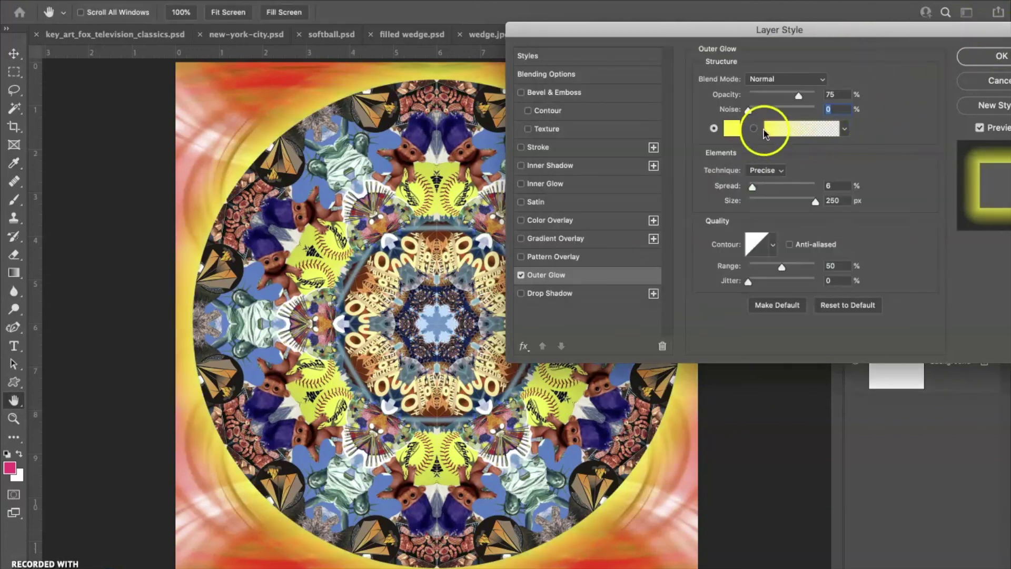
Step: Set the Outer Glow's opacity to 64% and size to 70 px, compare it with the preview off, and apply the style
{"action": "left_click_drag", "start_coordinate": [795, 99], "coordinate": [778, 99]}
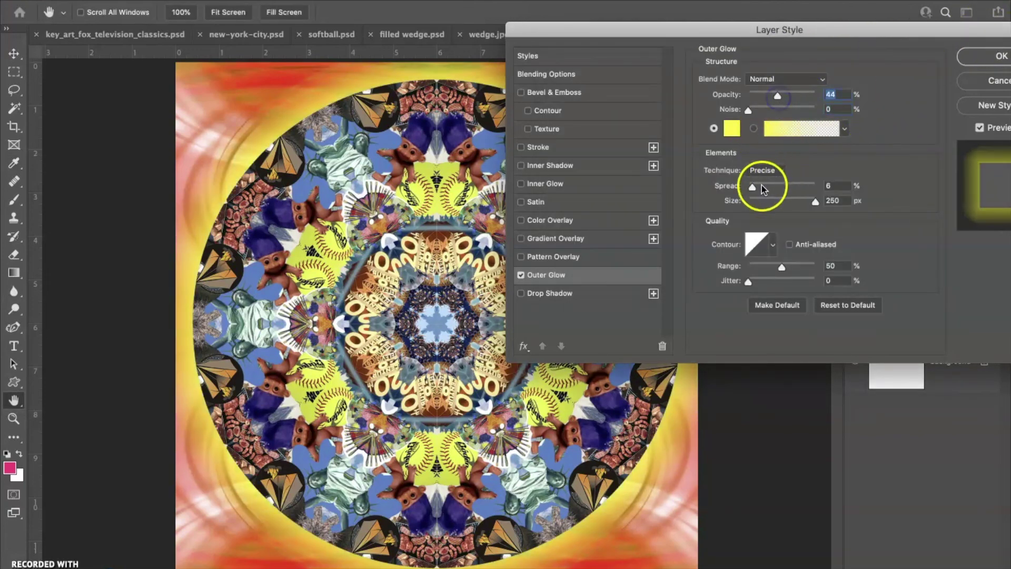
{"action": "left_click", "coordinate": [793, 203]}
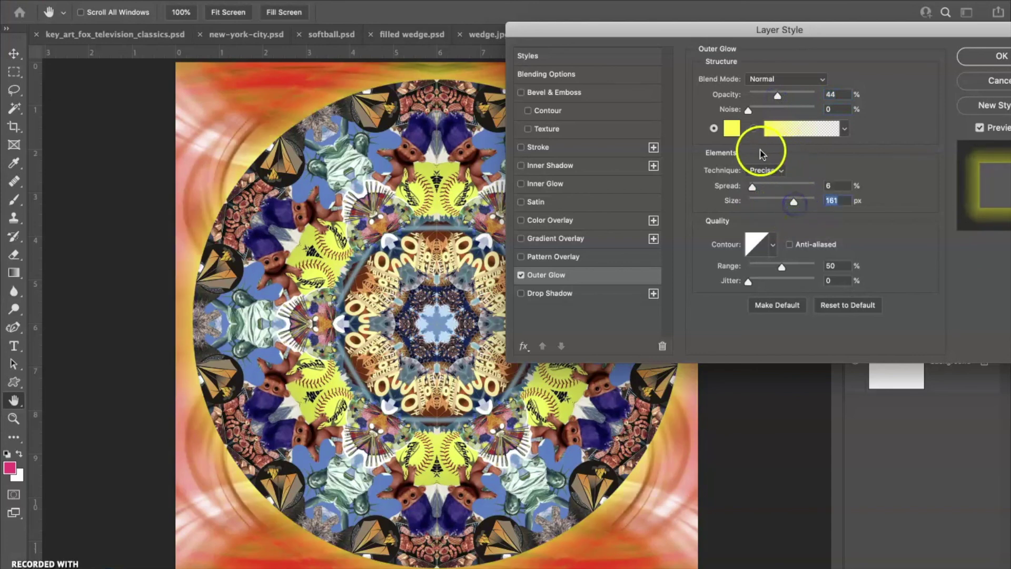
{"action": "left_click_drag", "start_coordinate": [787, 210], "coordinate": [770, 204]}
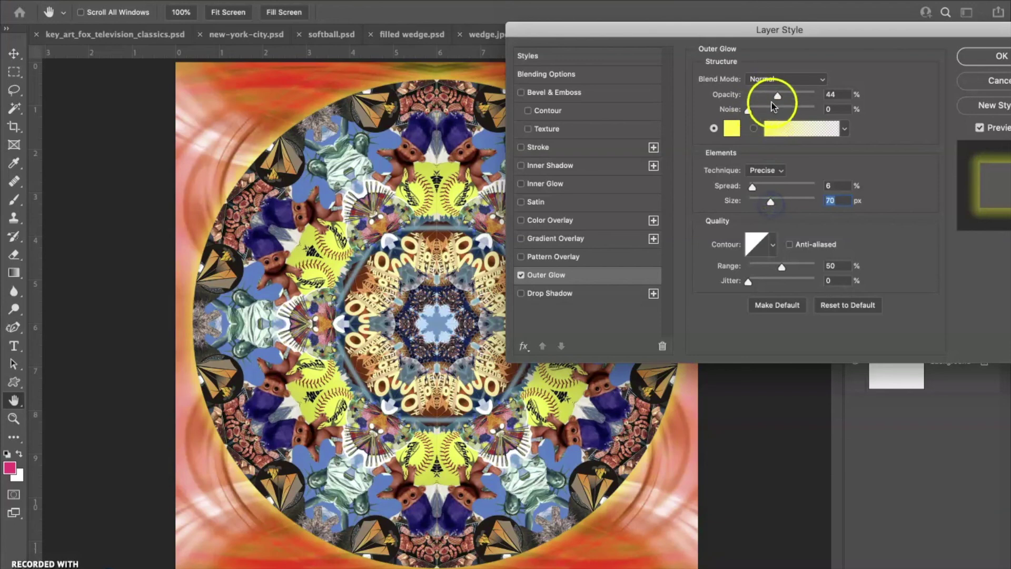
{"action": "left_click_drag", "start_coordinate": [781, 100], "coordinate": [793, 99]}
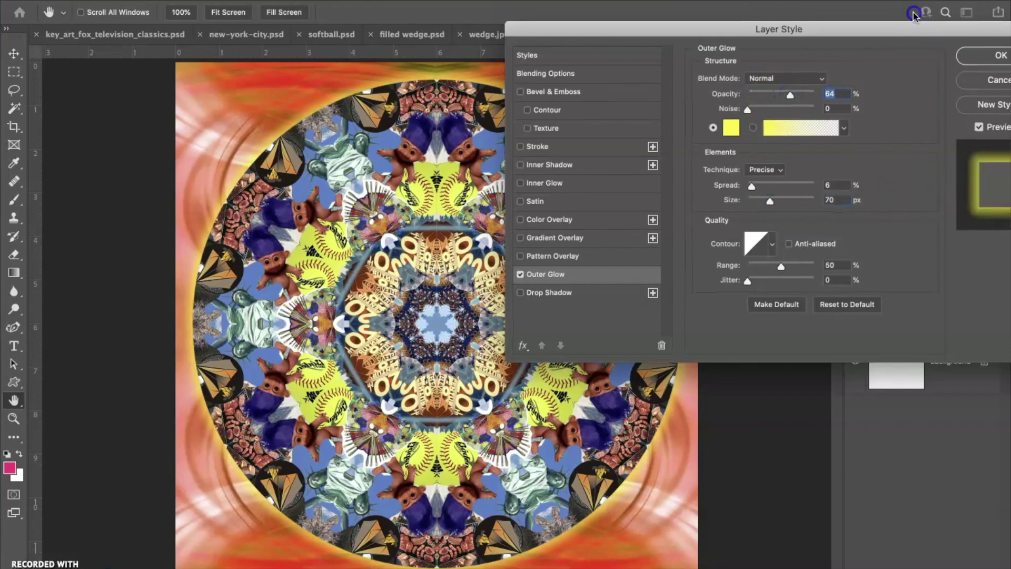
{"action": "left_click", "coordinate": [969, 92]}
{"action": "left_click", "coordinate": [970, 92]}
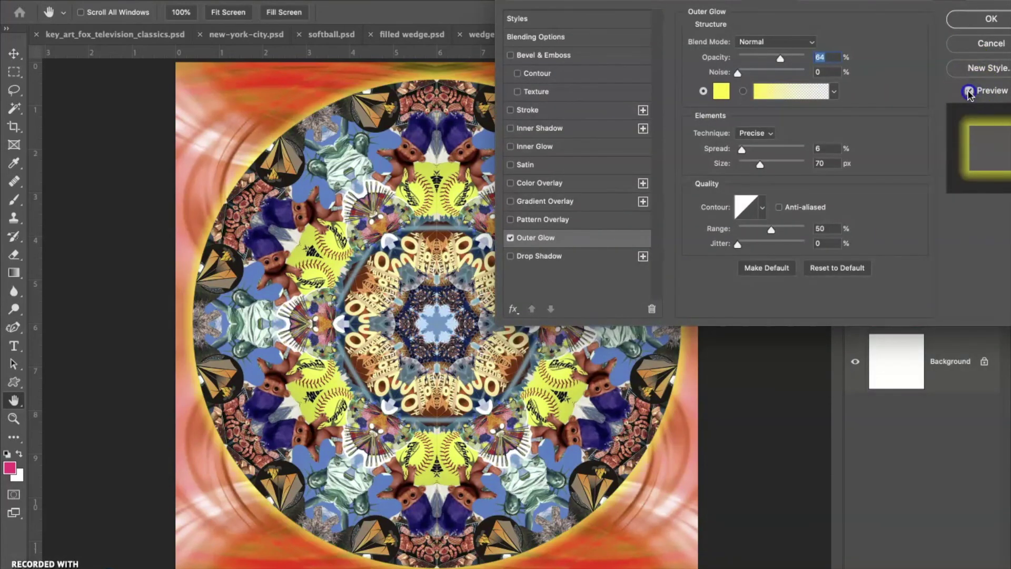
{"action": "left_click", "coordinate": [964, 17]}
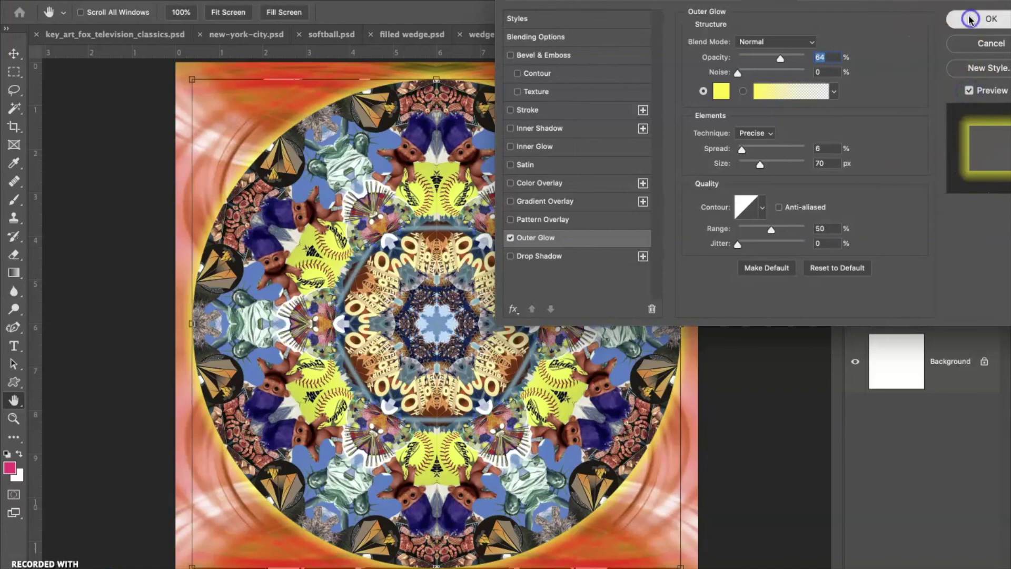
{"action": "left_click", "coordinate": [864, 318]}
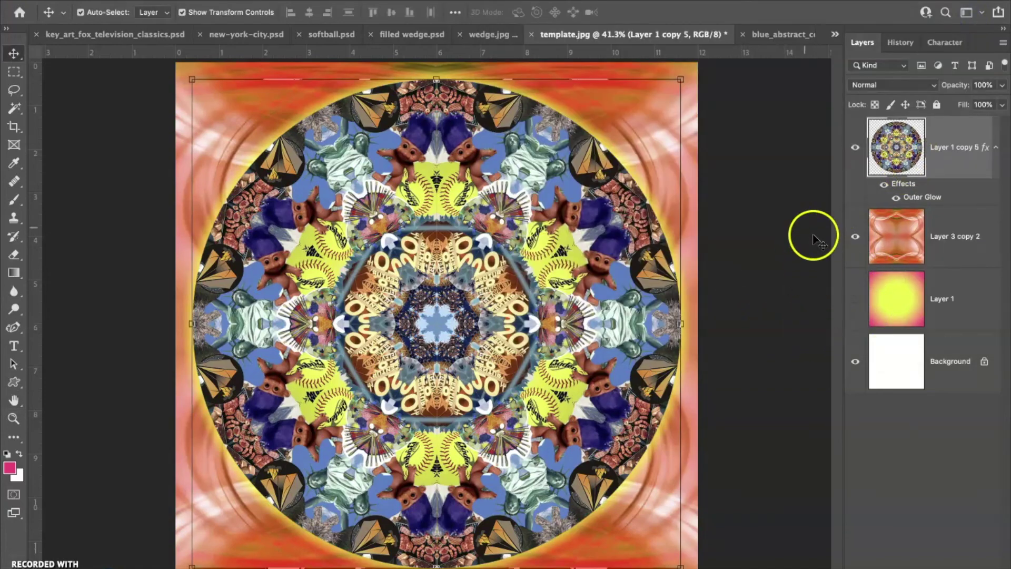